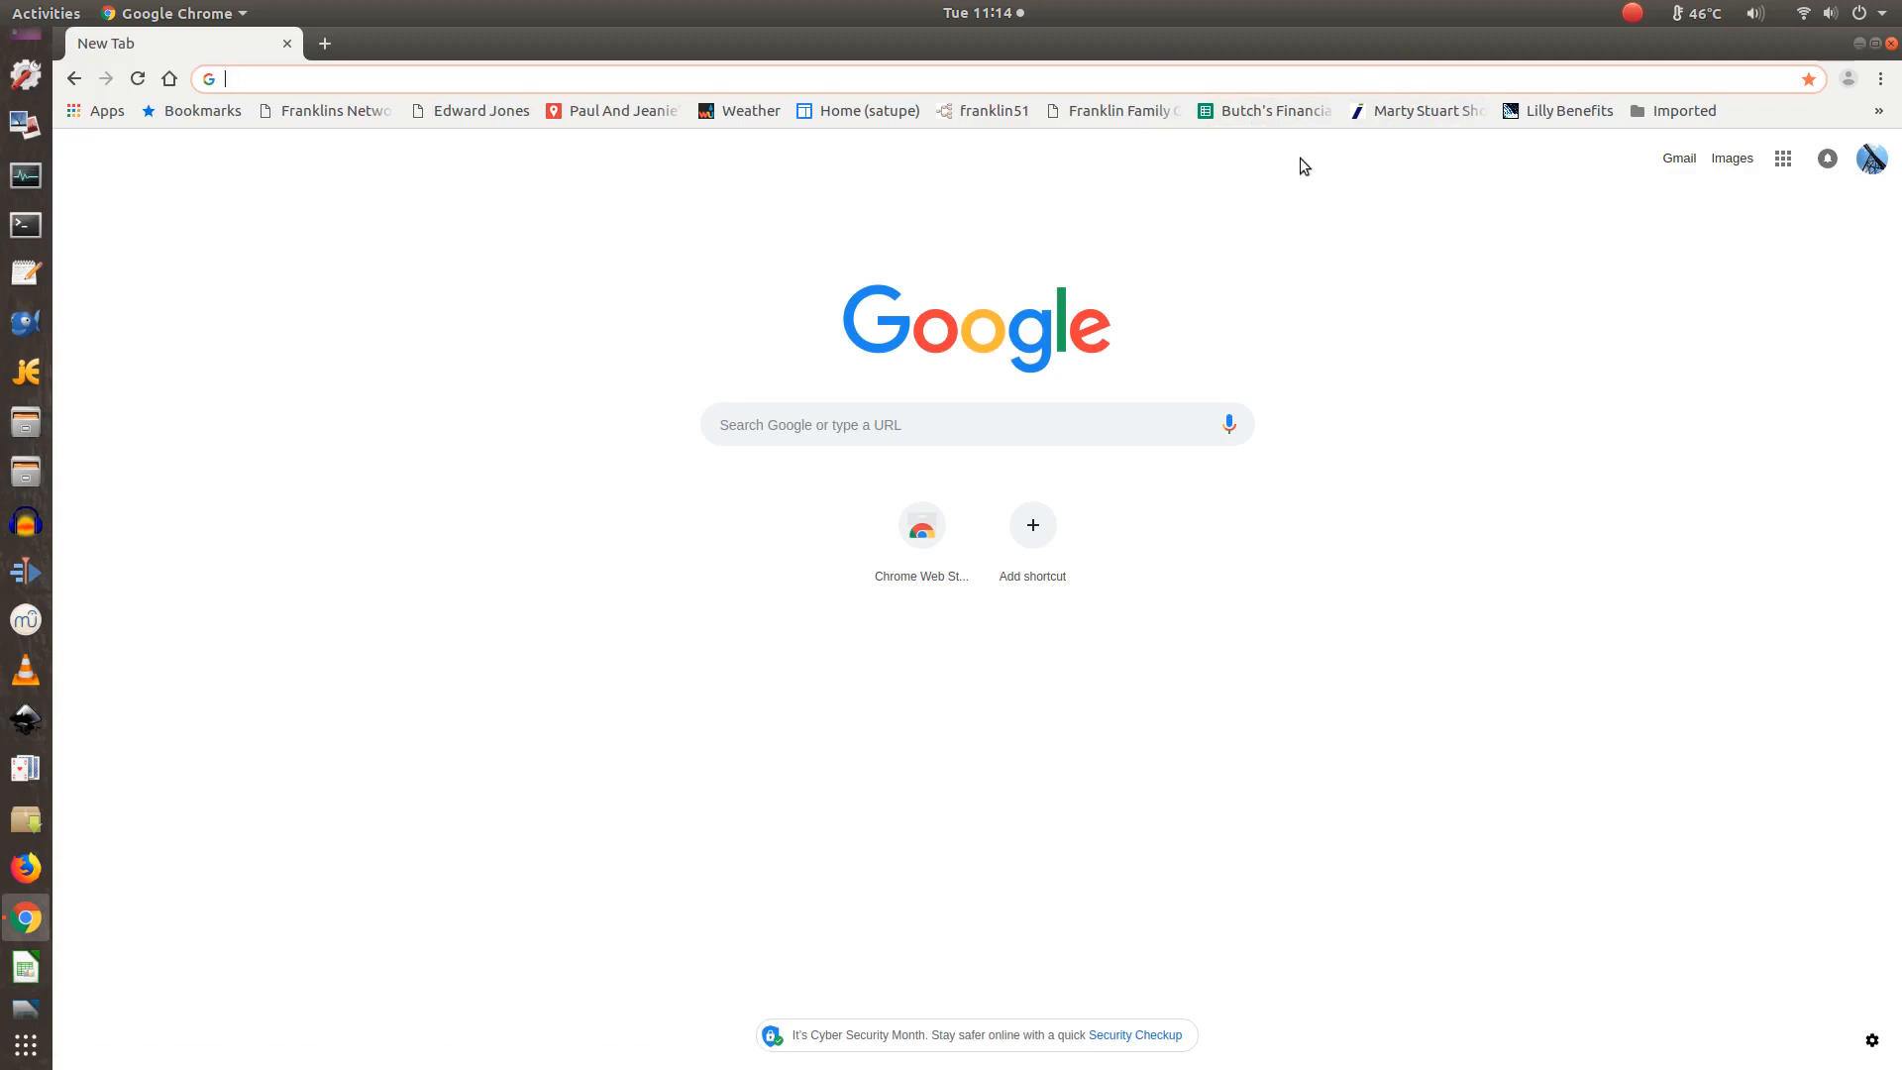
# Open the bookmarked Butch's Financial Planning Spreadsheet and start a copy of it named "Butch's Financial Planning Spreadsheet", without the "Copy of" prefix.
pyautogui.click(1274, 111)
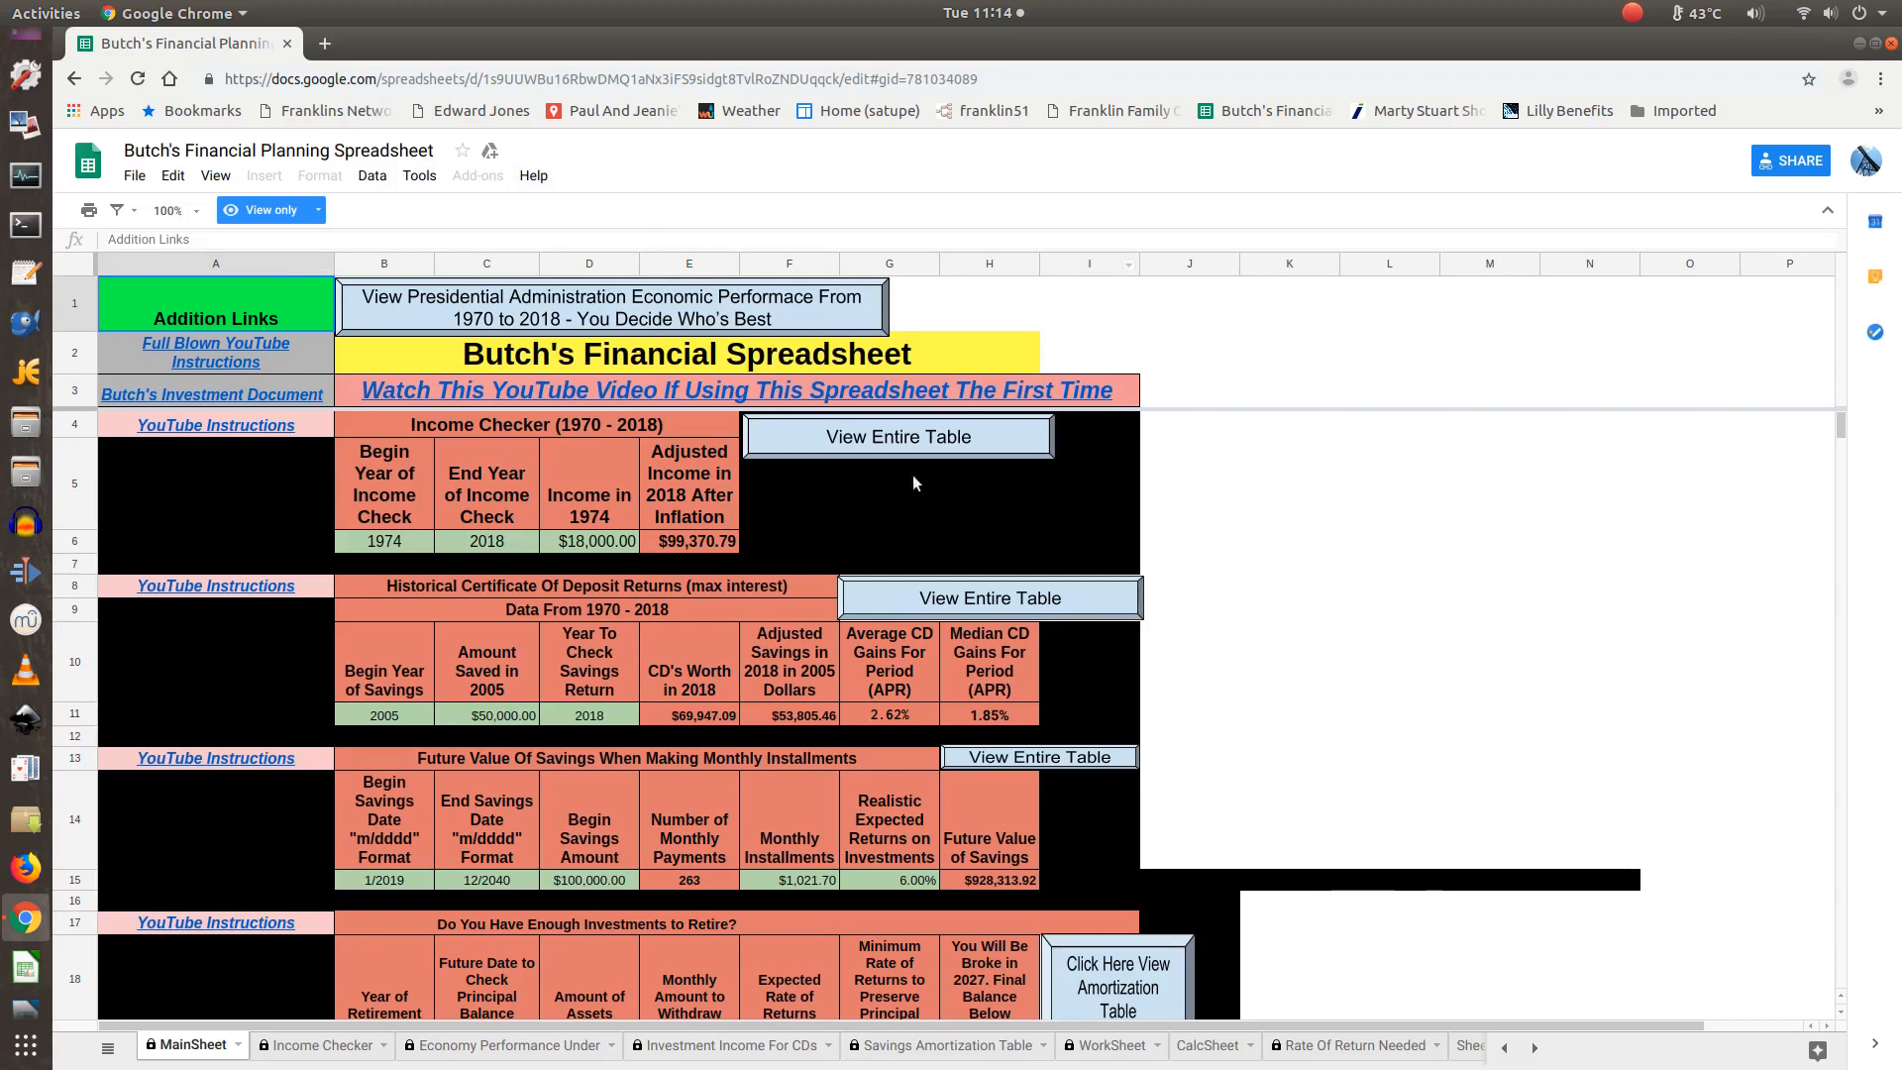
pyautogui.click(1460, 439)
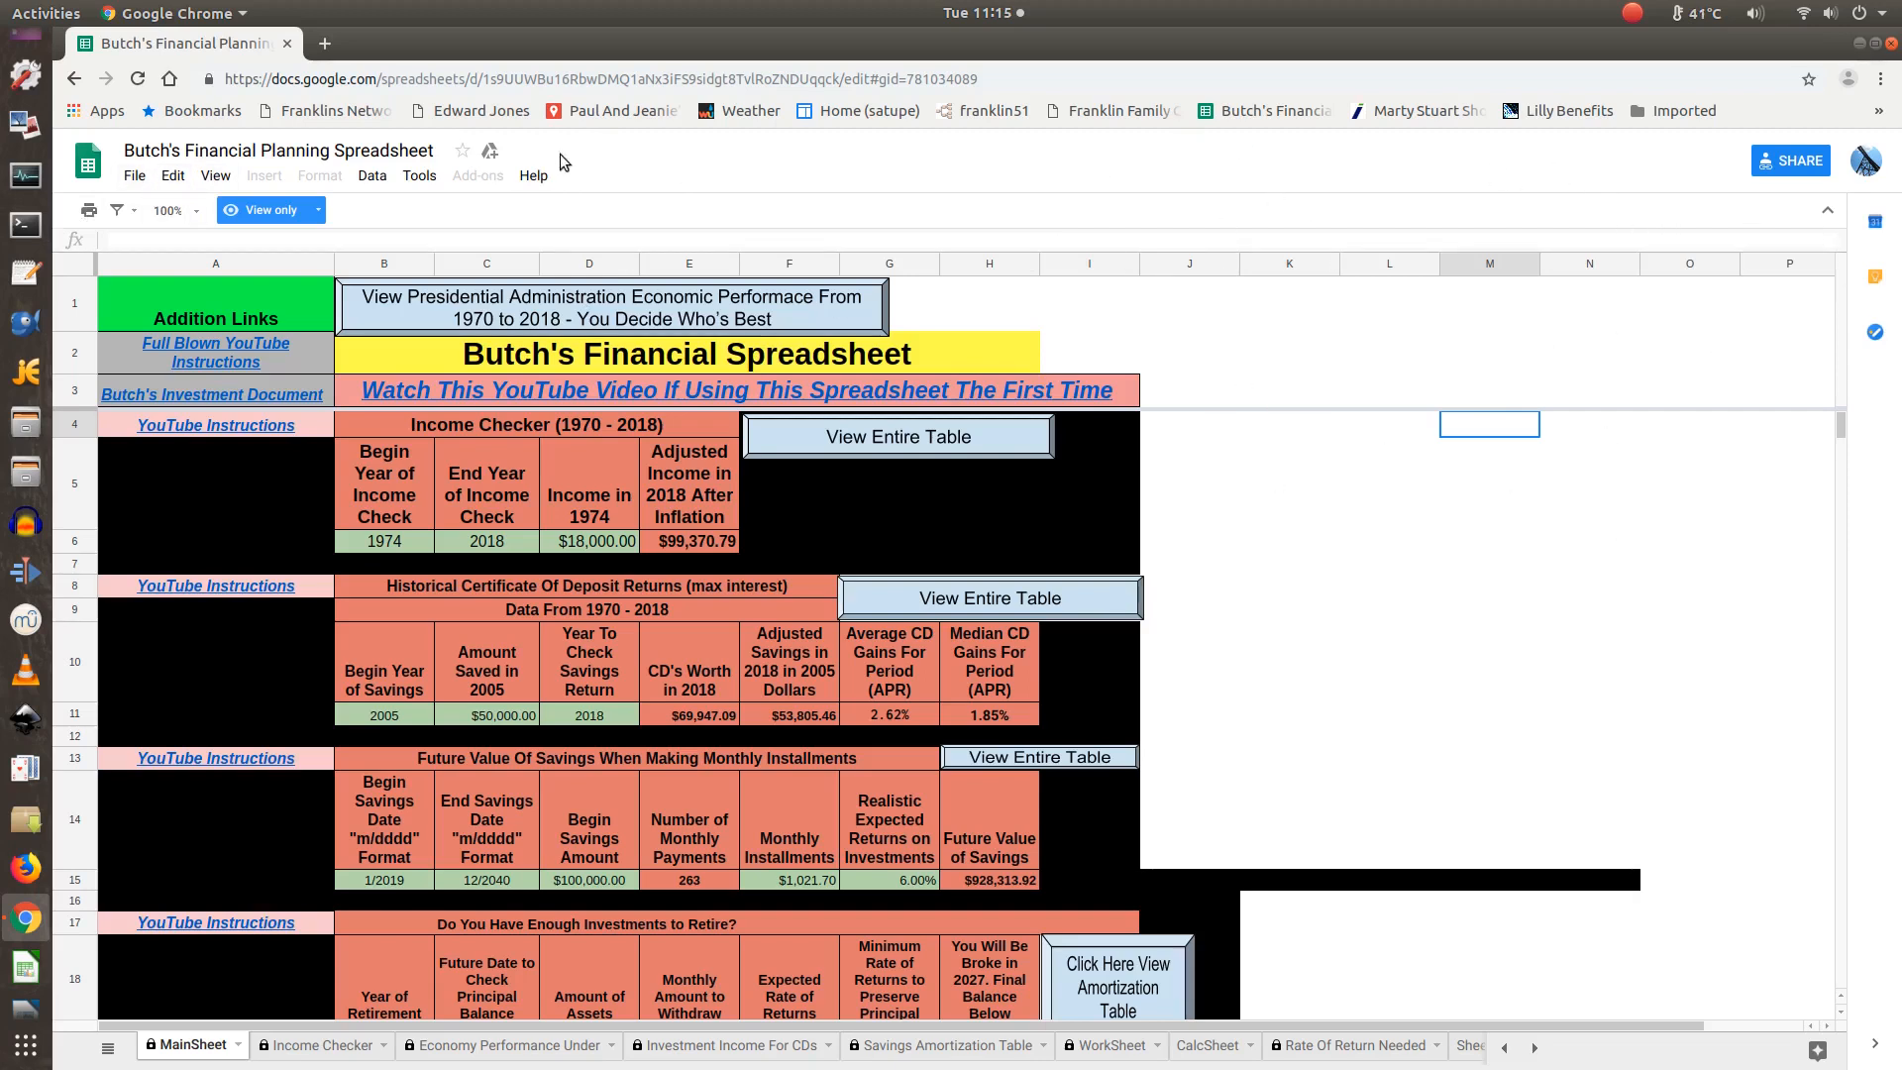
pyautogui.click(134, 178)
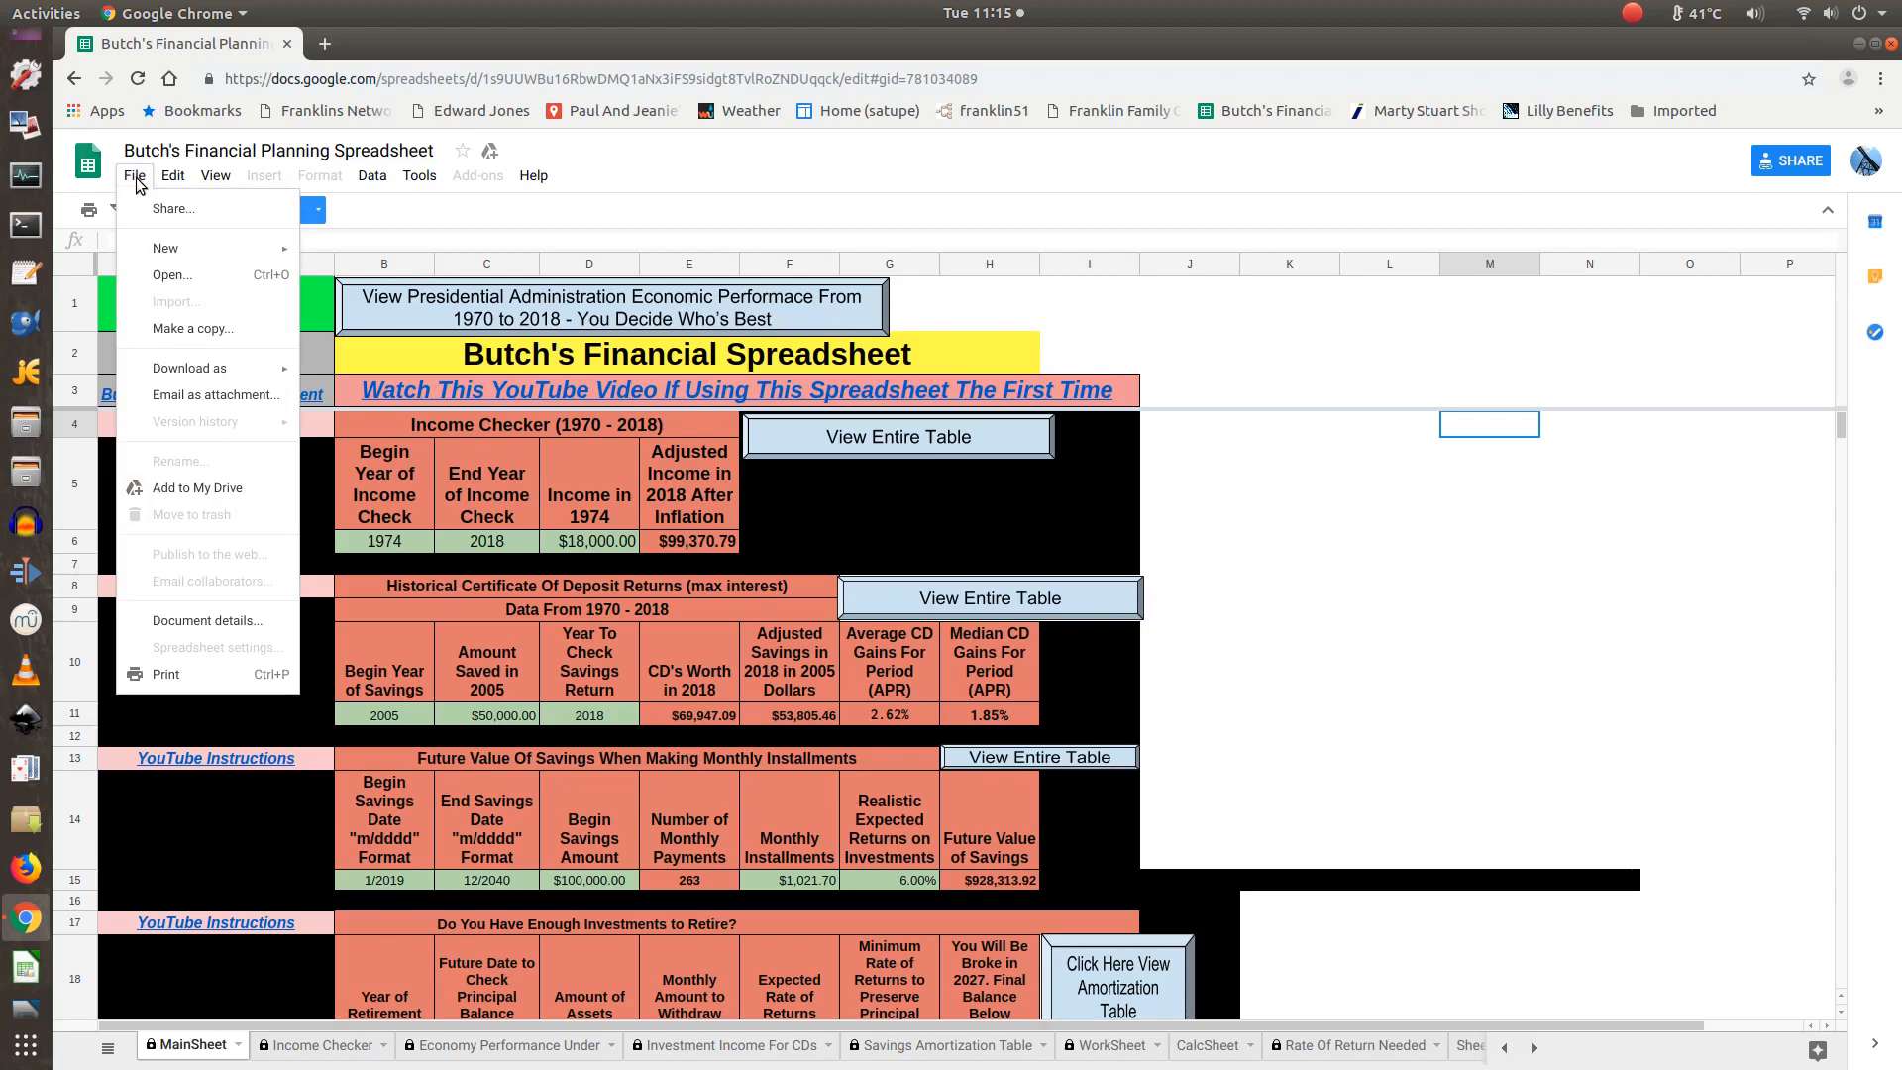
pyautogui.click(211, 329)
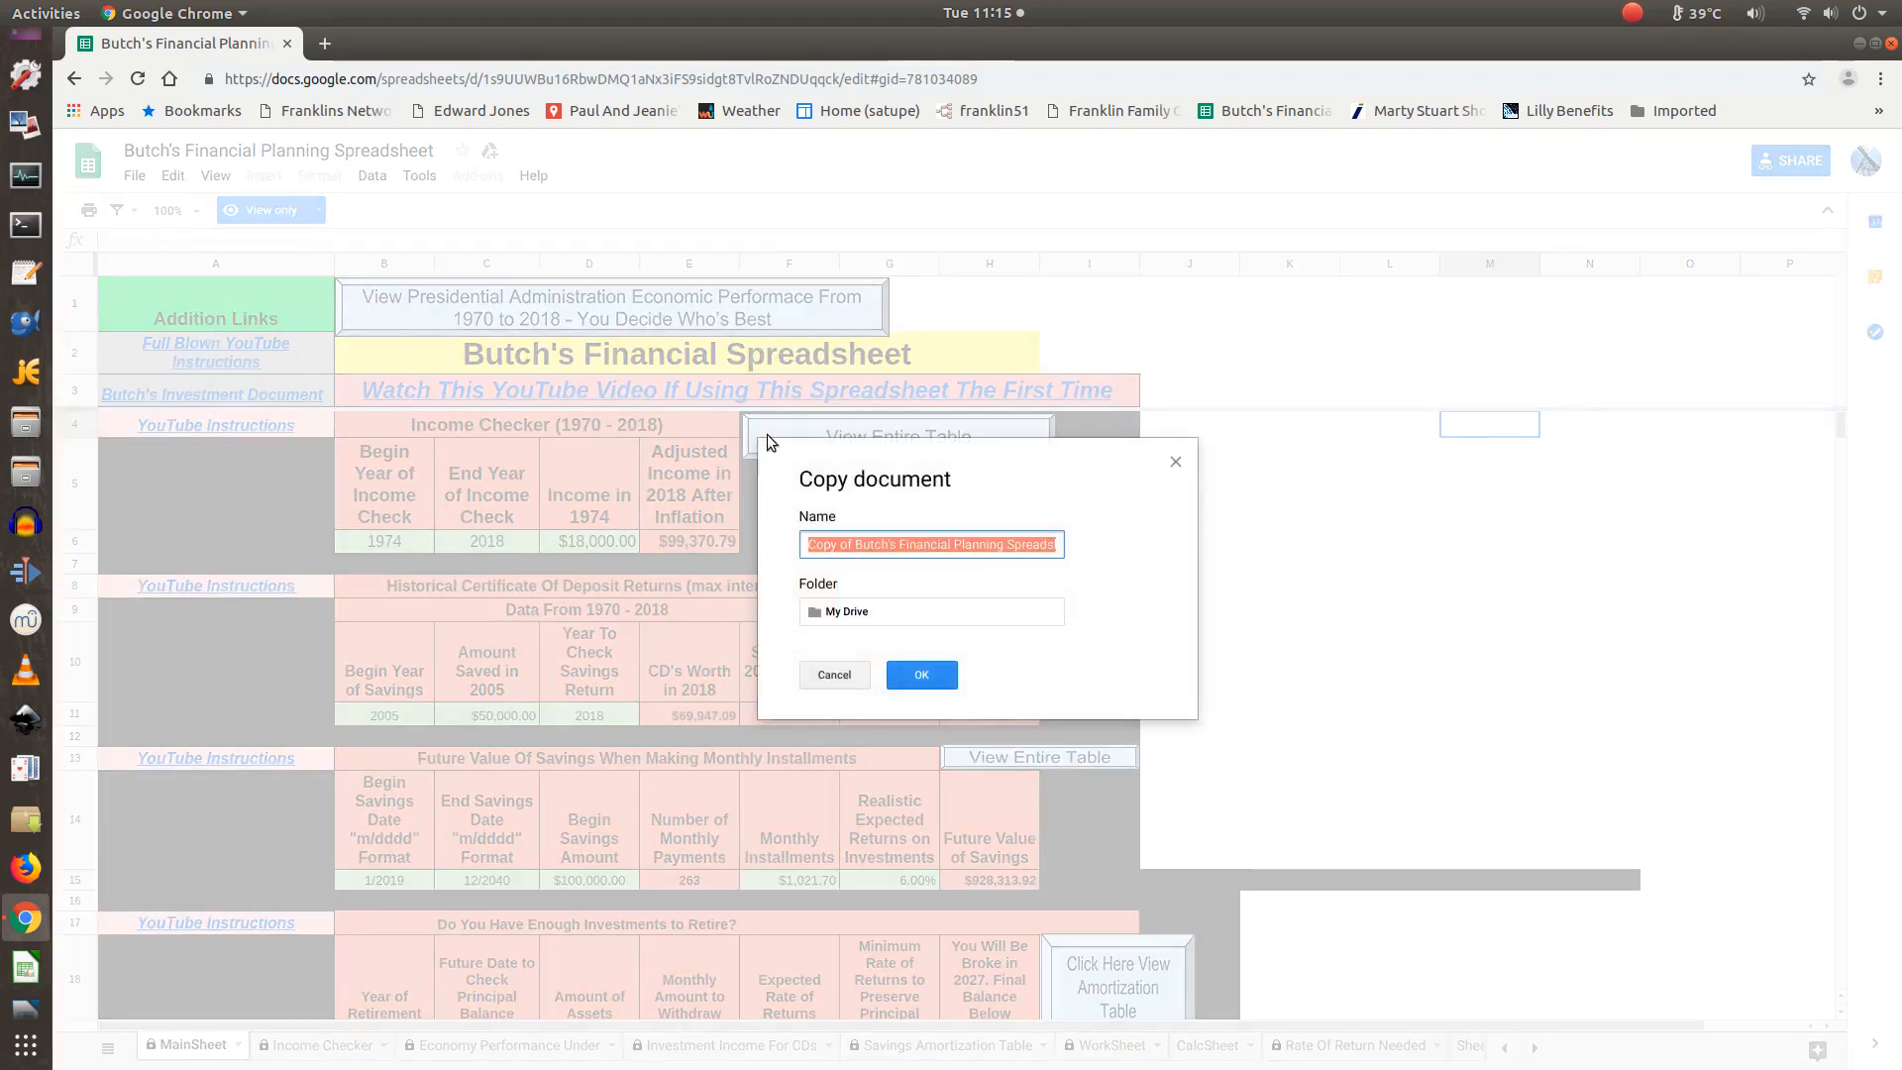
pyautogui.click(865, 551)
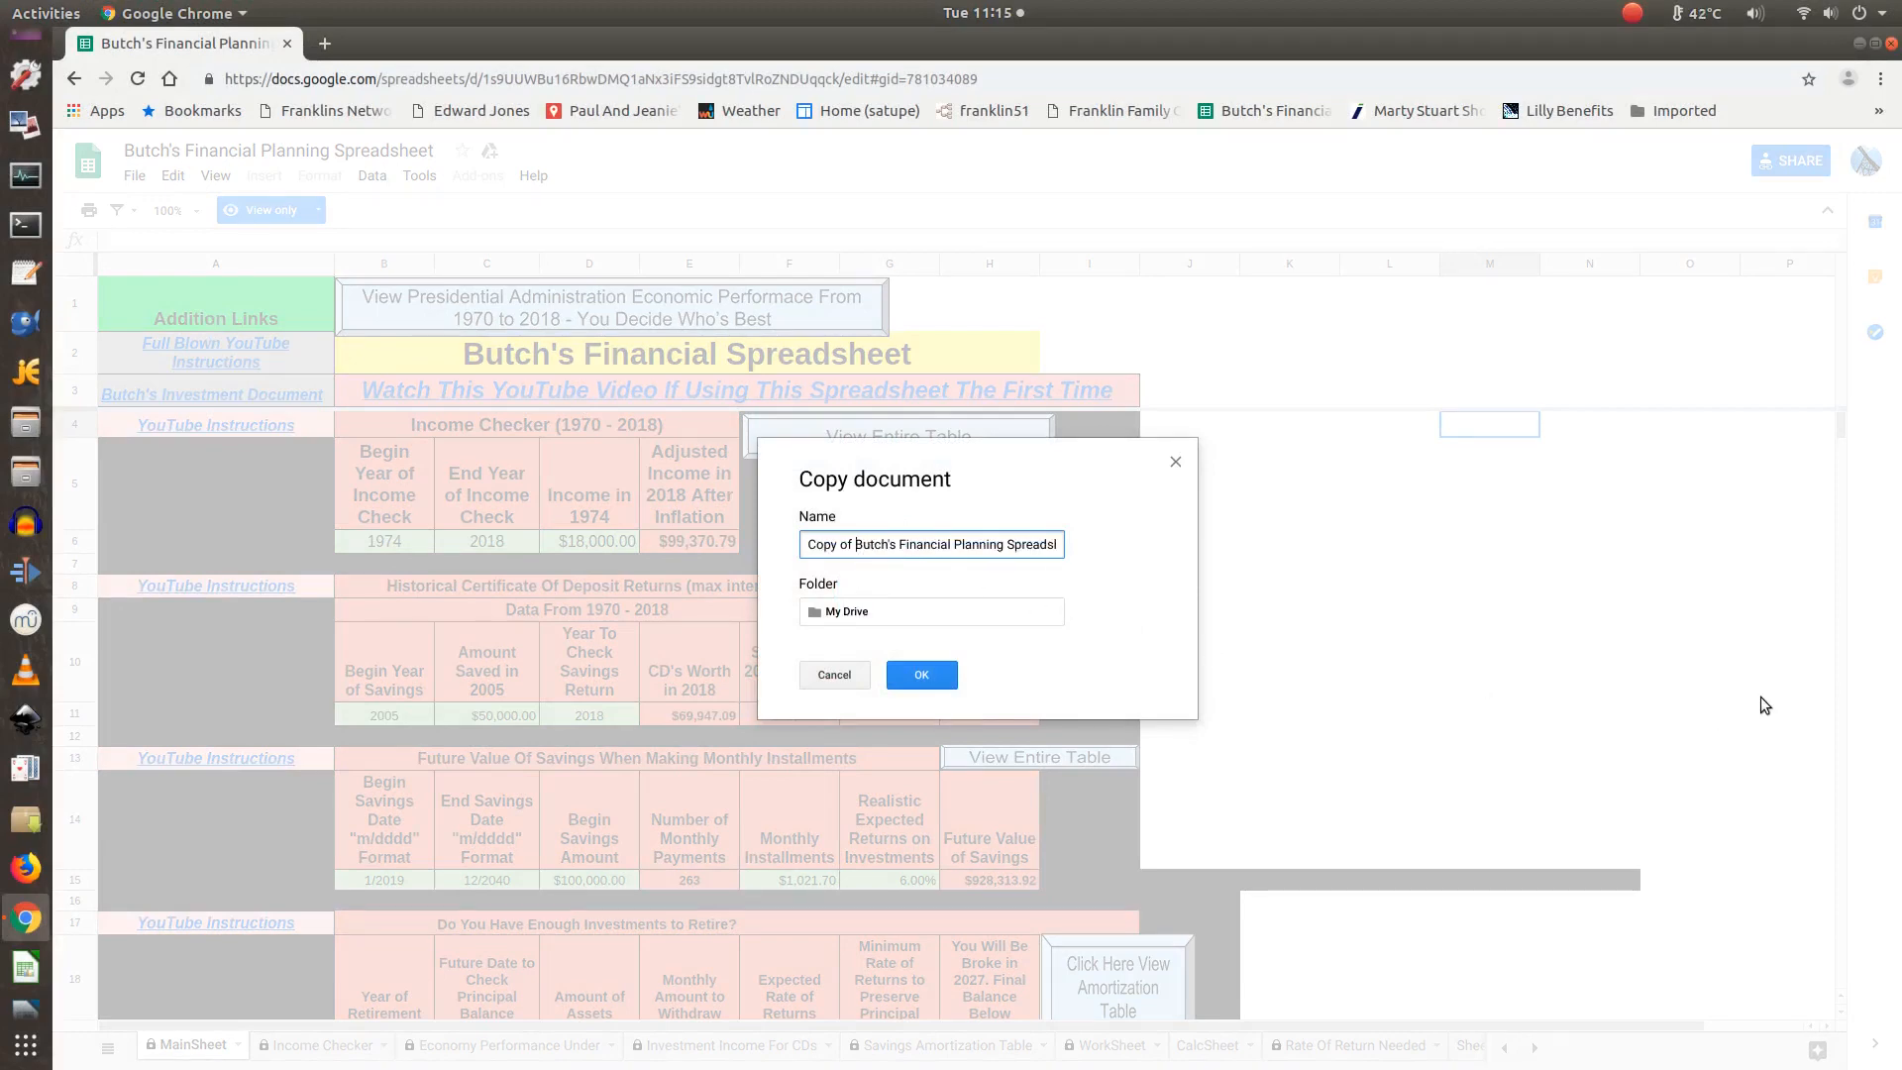
pyautogui.press('BackSpace')
pyautogui.press('BackSpace')
pyautogui.press('BackSpace')
pyautogui.press('BackSpace')
pyautogui.press('BackSpace')
pyautogui.press('BackSpace')
pyautogui.press('BackSpace')
pyautogui.press('BackSpace')
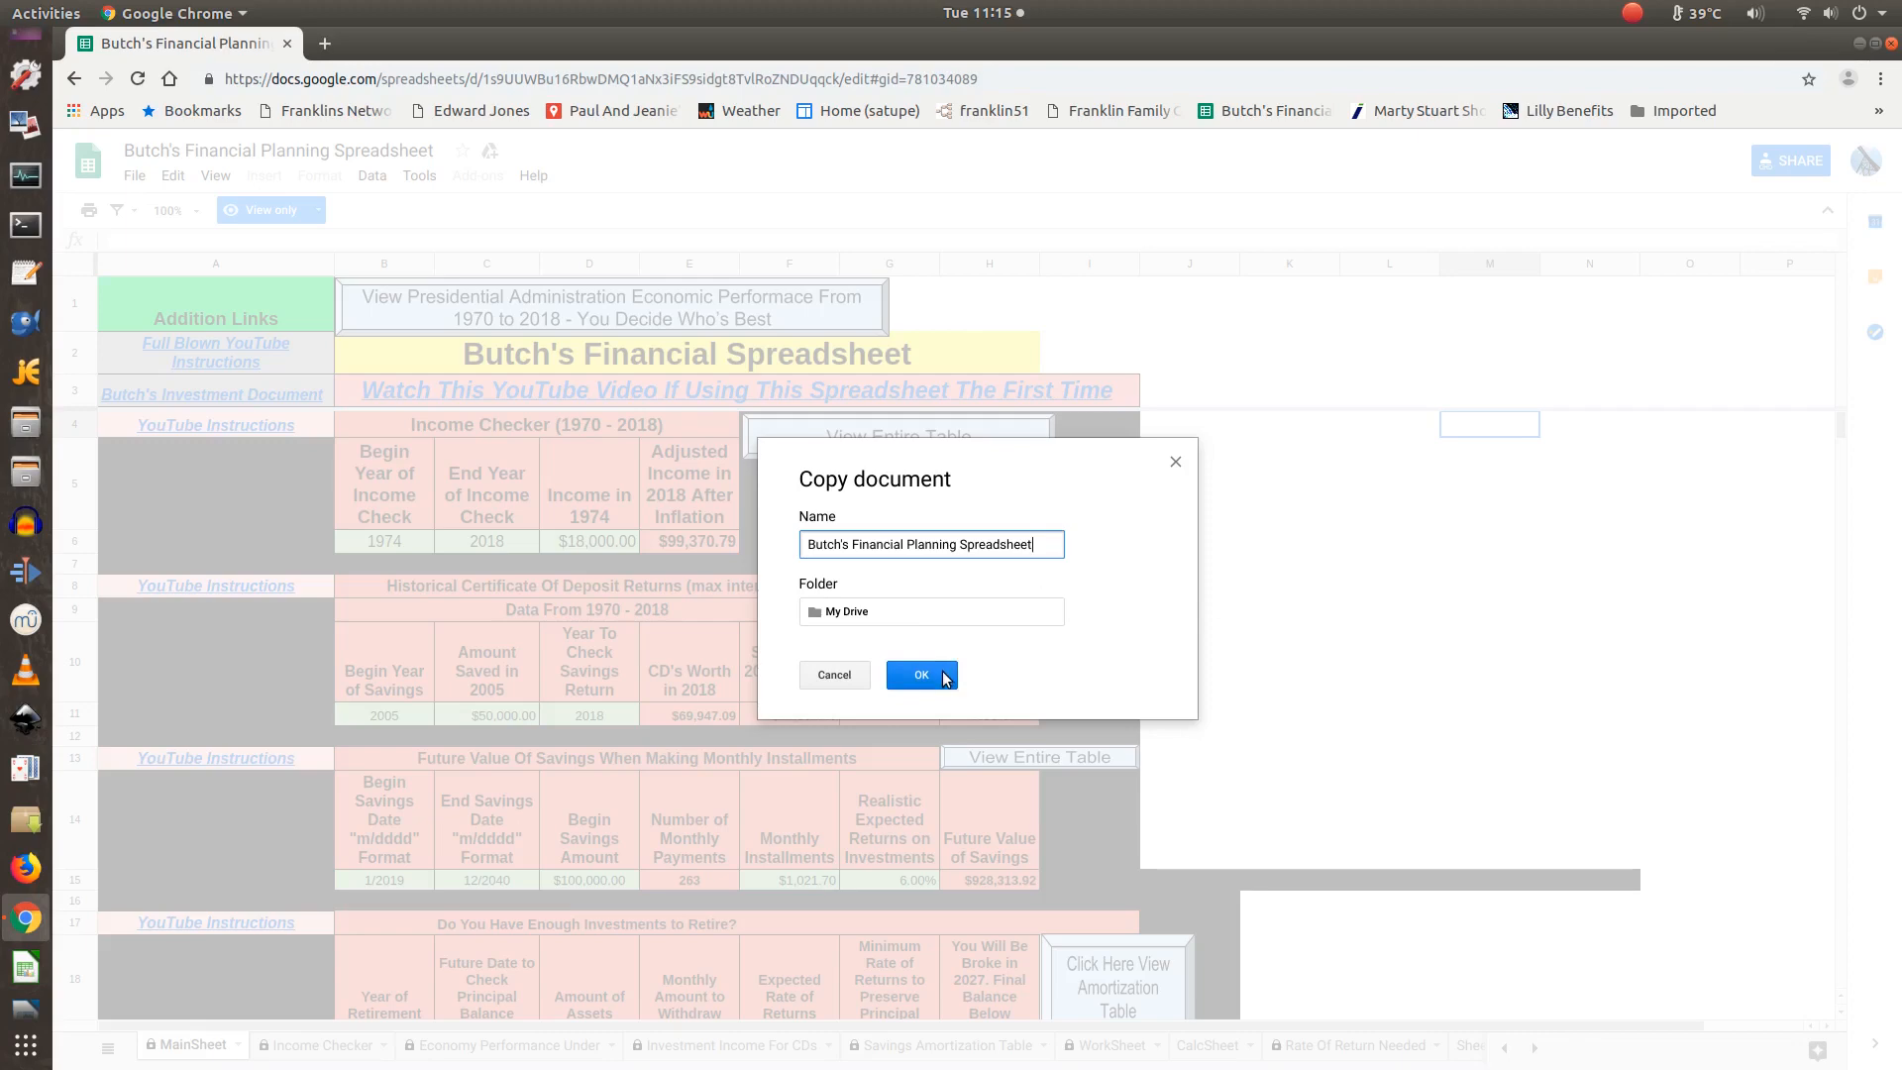
# Choose the Spreadsheets folder in My Drive as the destination and create the copy.
pyautogui.click(848, 614)
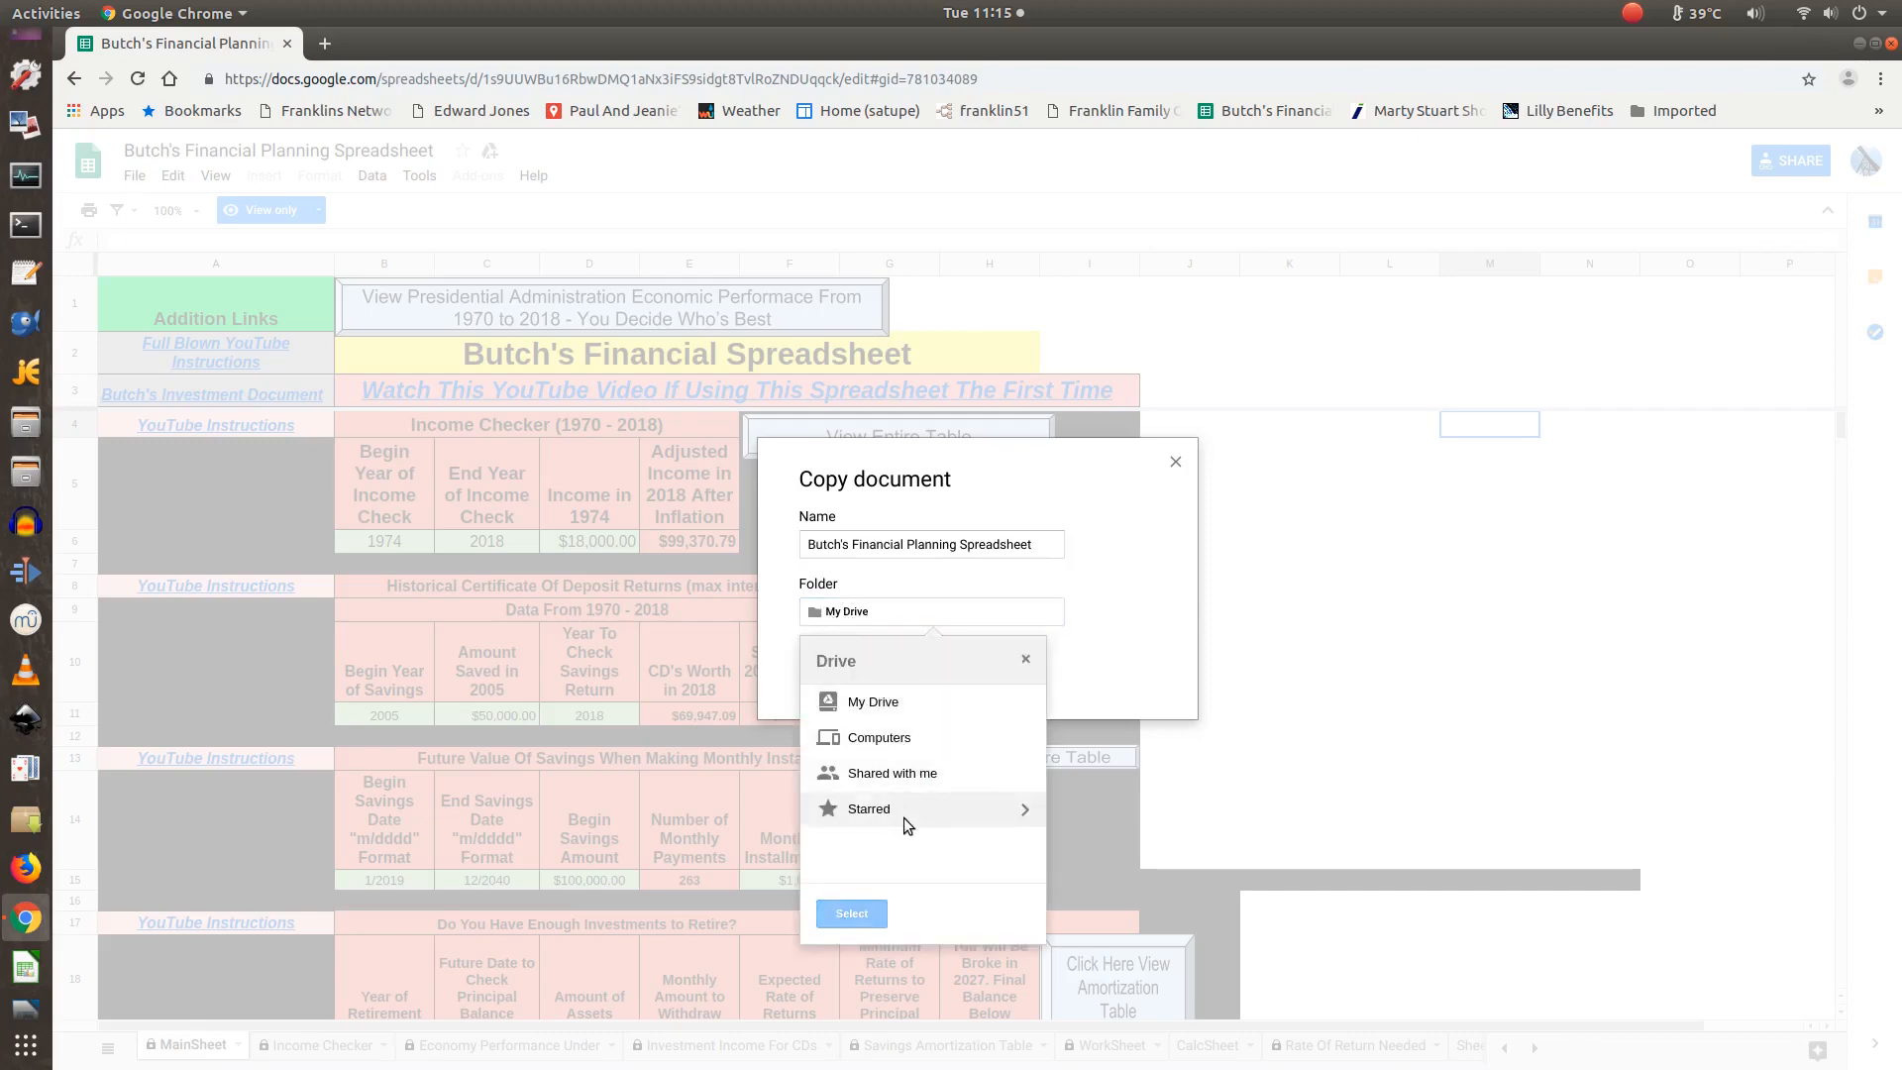
pyautogui.click(881, 701)
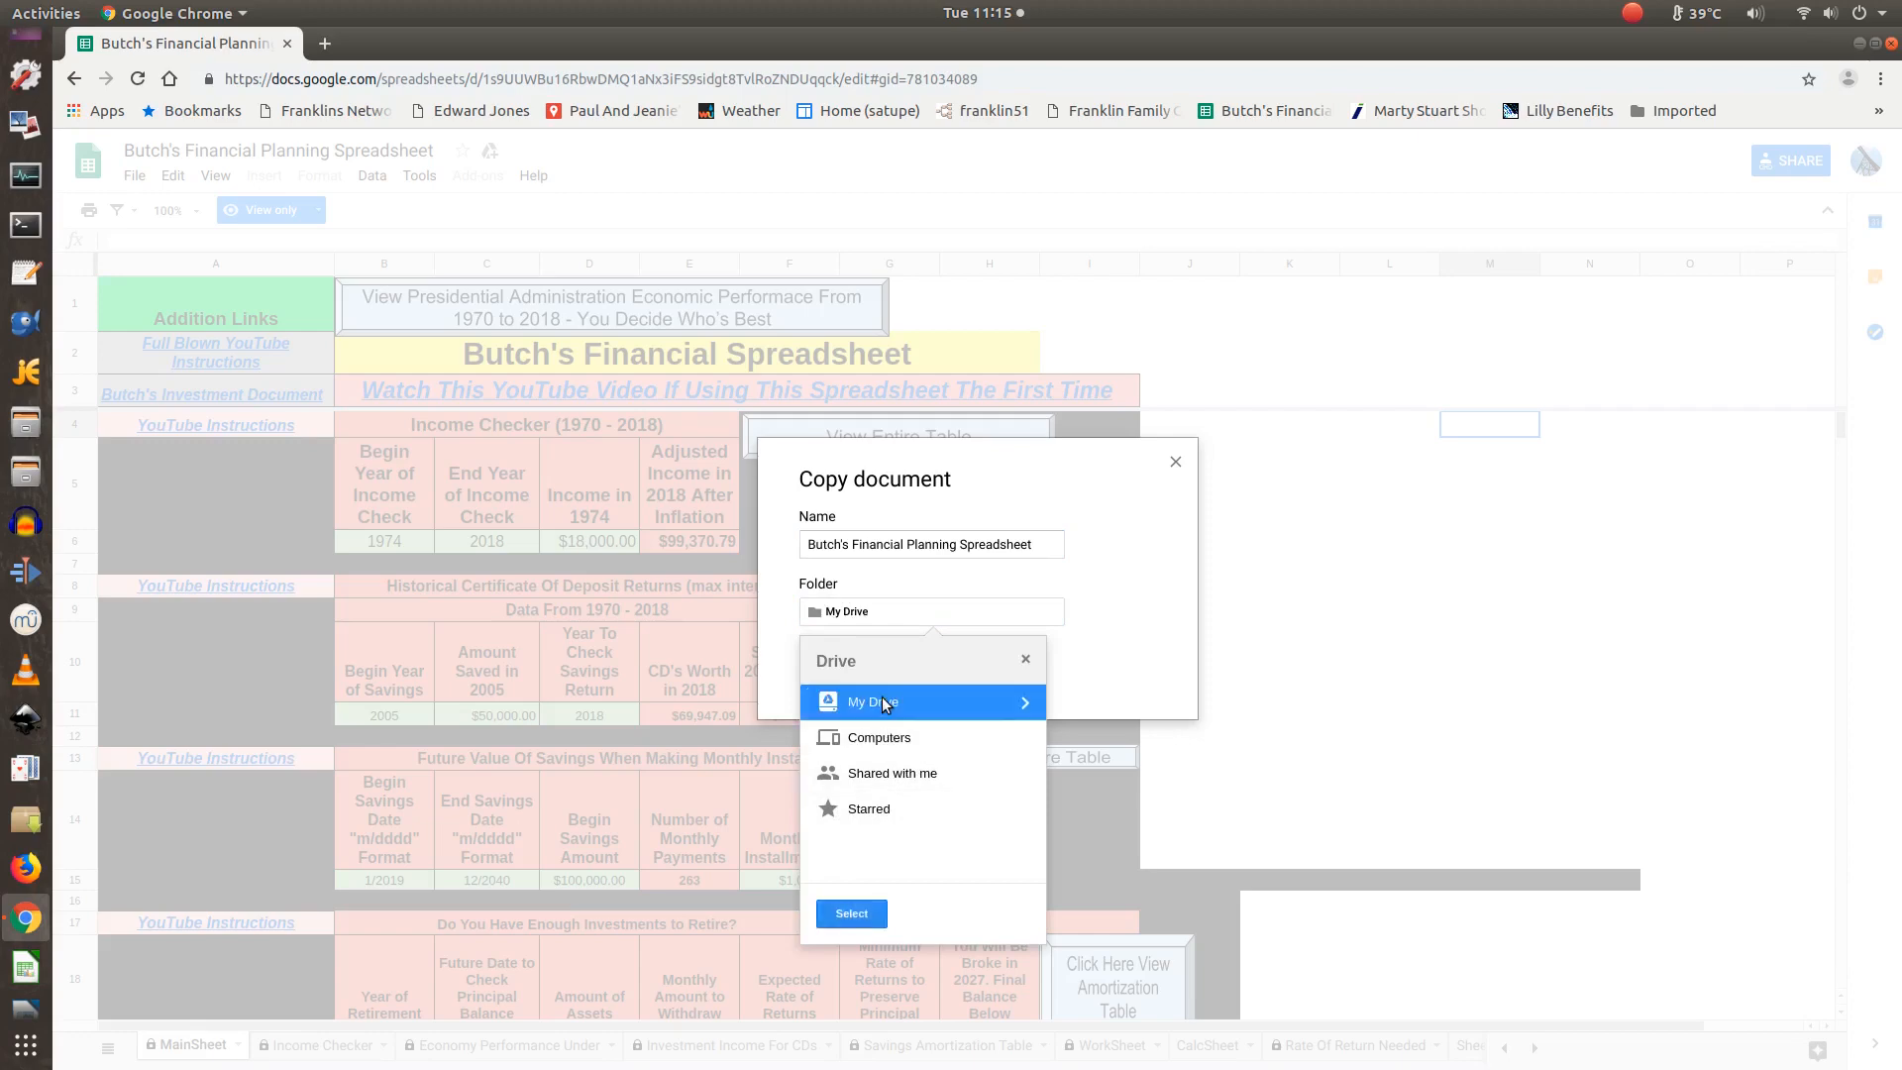
pyautogui.click(1026, 702)
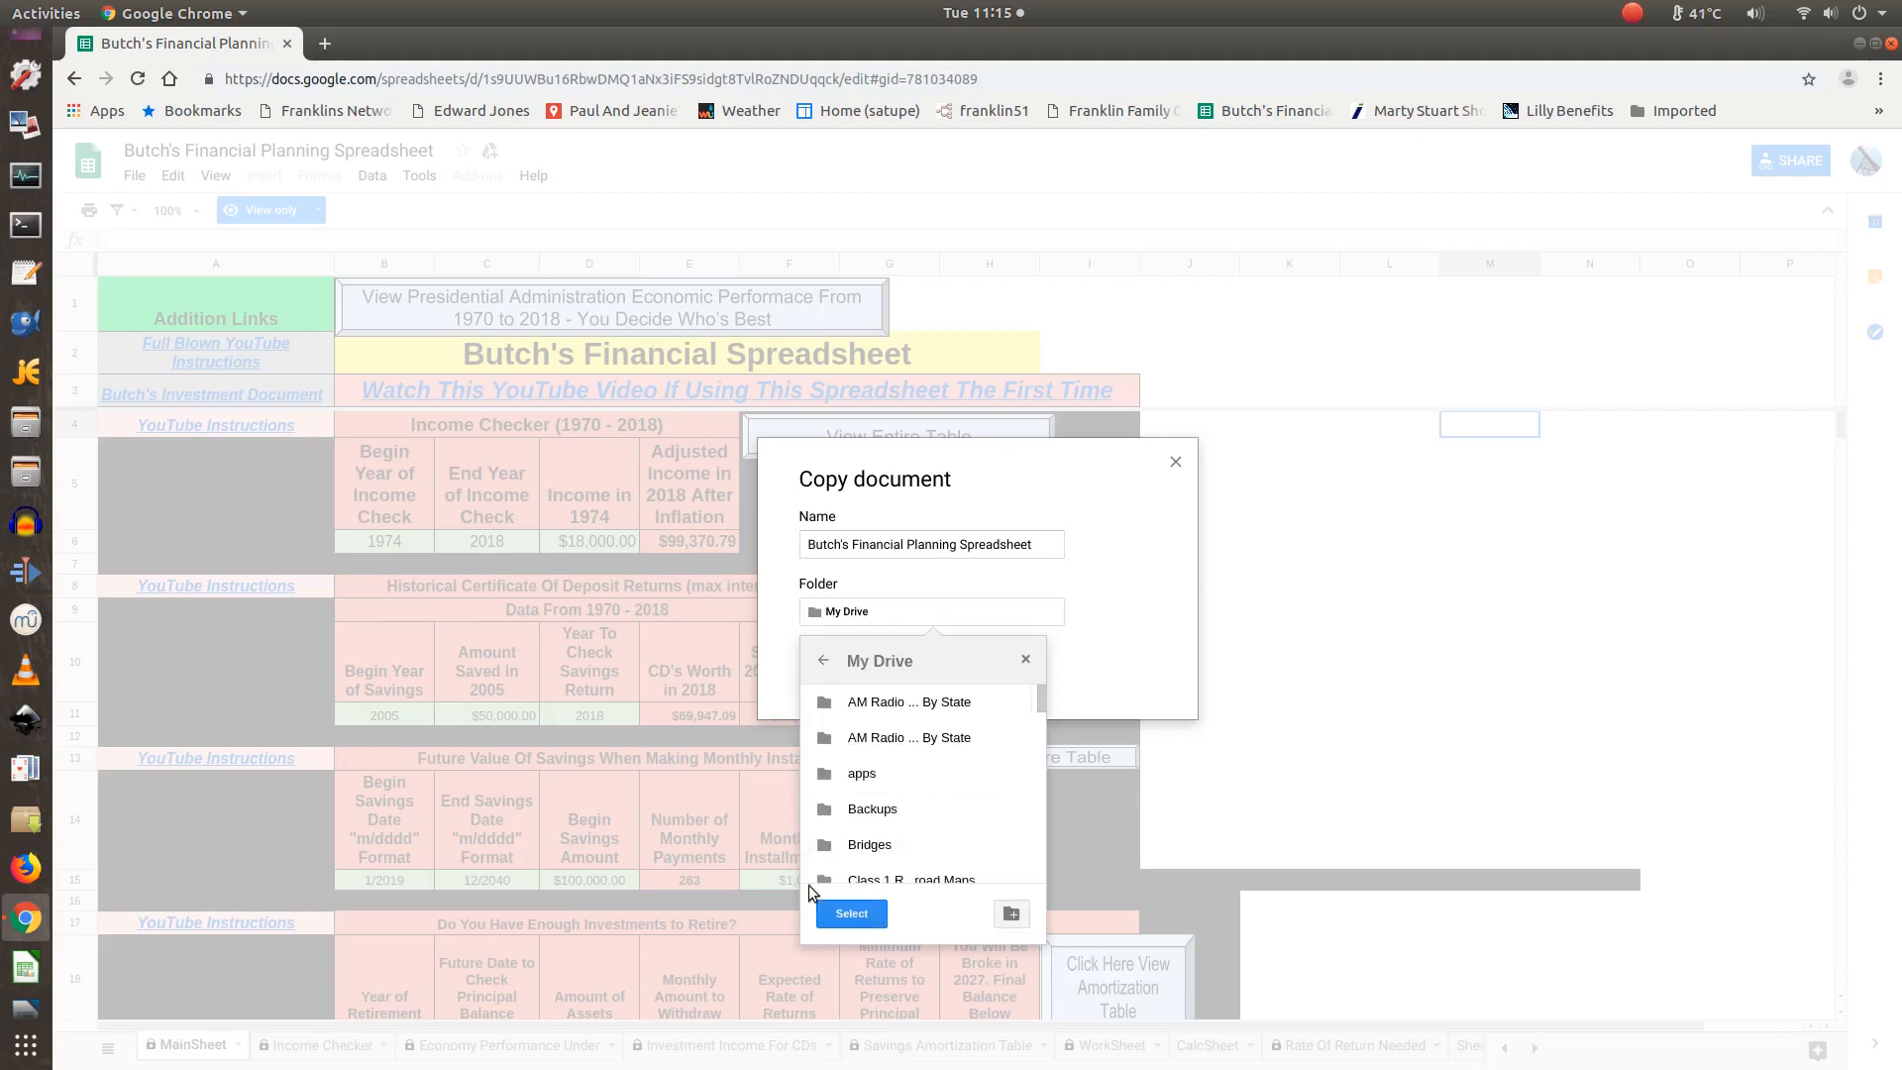
pyautogui.scroll(-3, 899, 829)
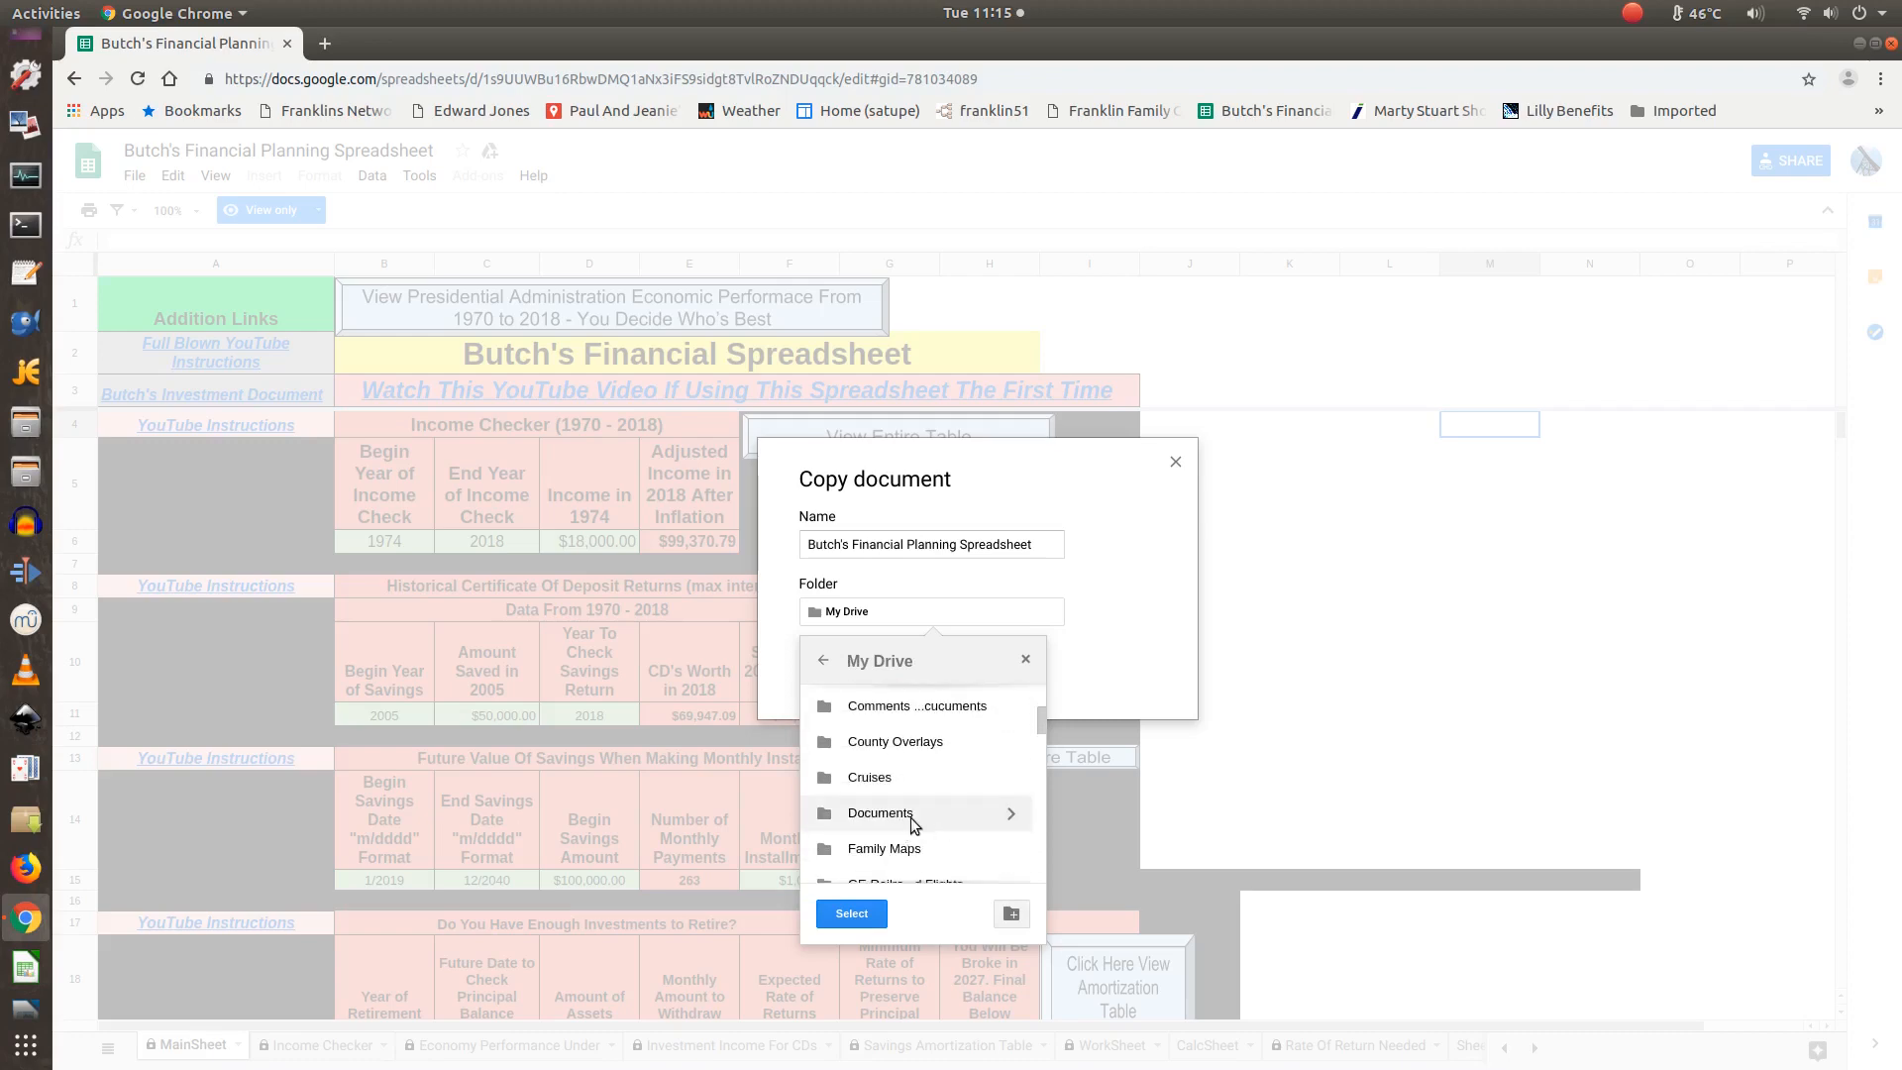
pyautogui.scroll(-5, 904, 824)
pyautogui.scroll(-5, 909, 824)
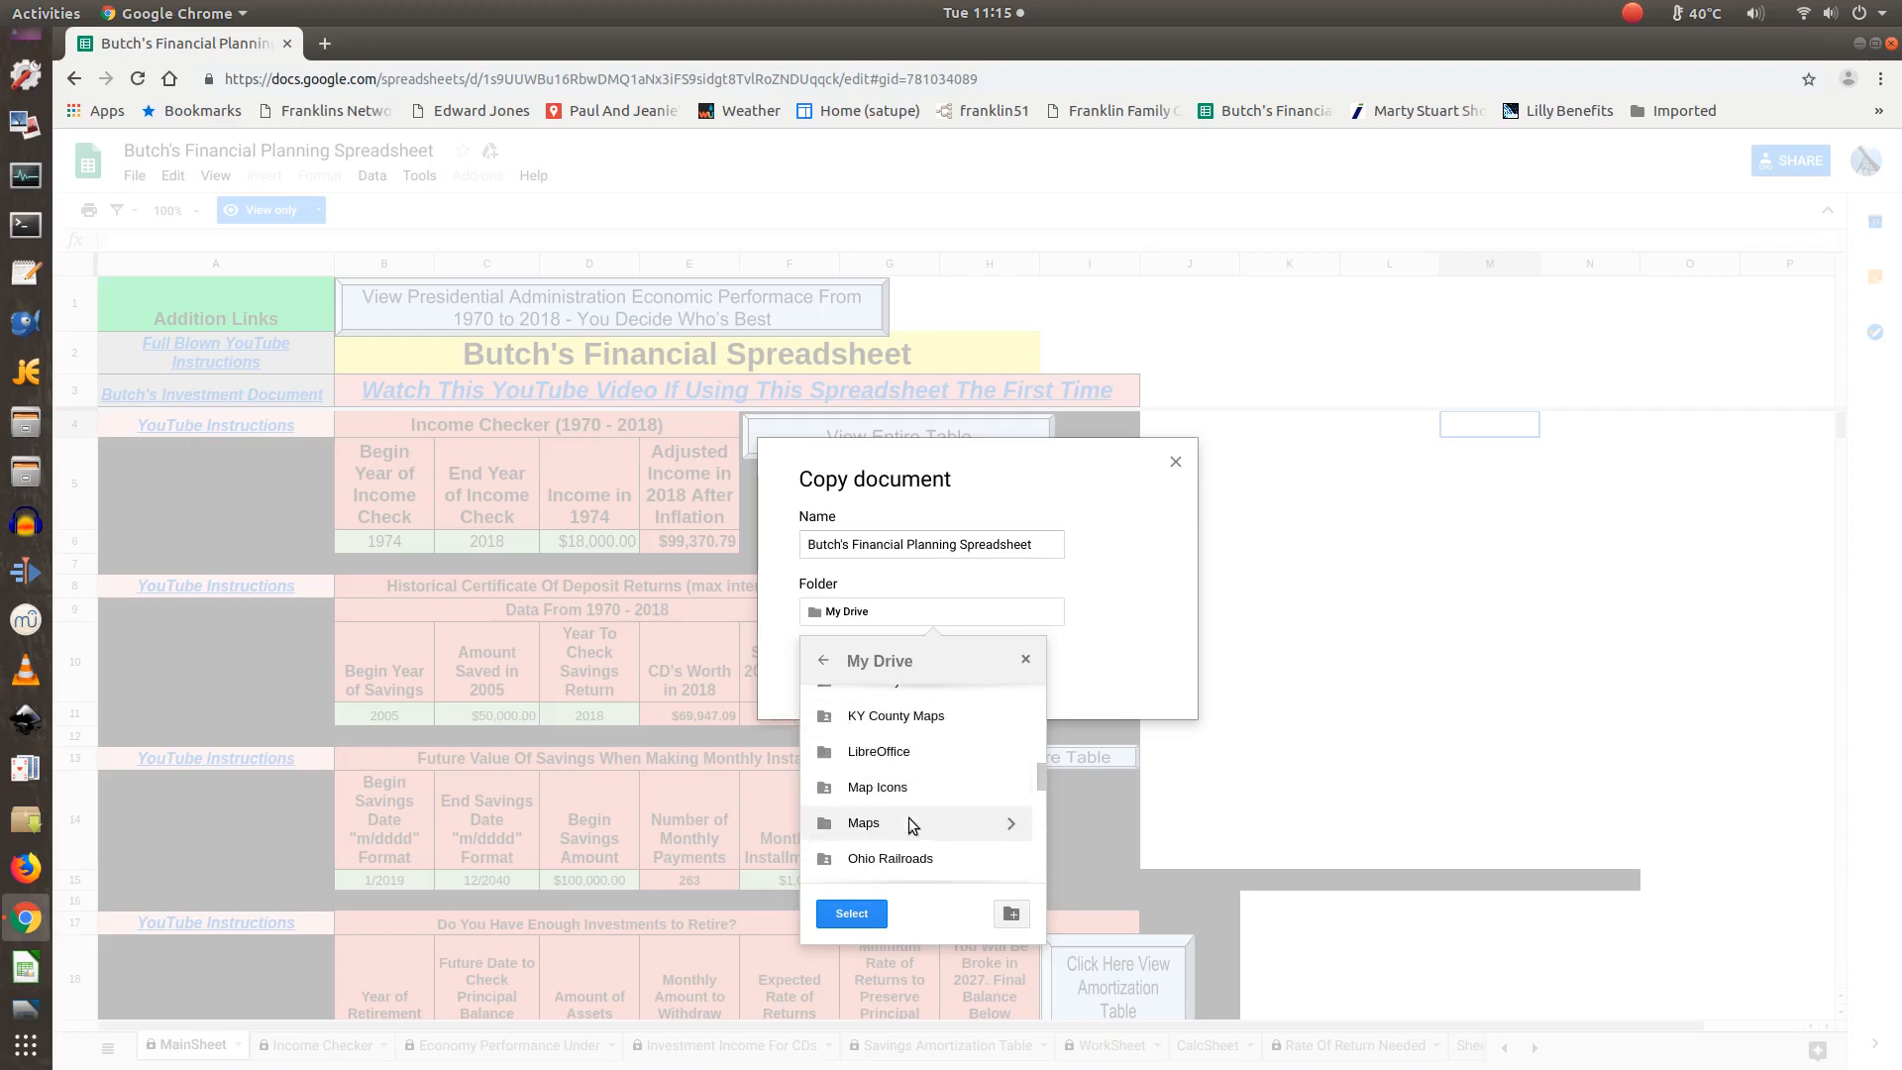
pyautogui.scroll(-2, 909, 824)
pyautogui.scroll(-3, 909, 816)
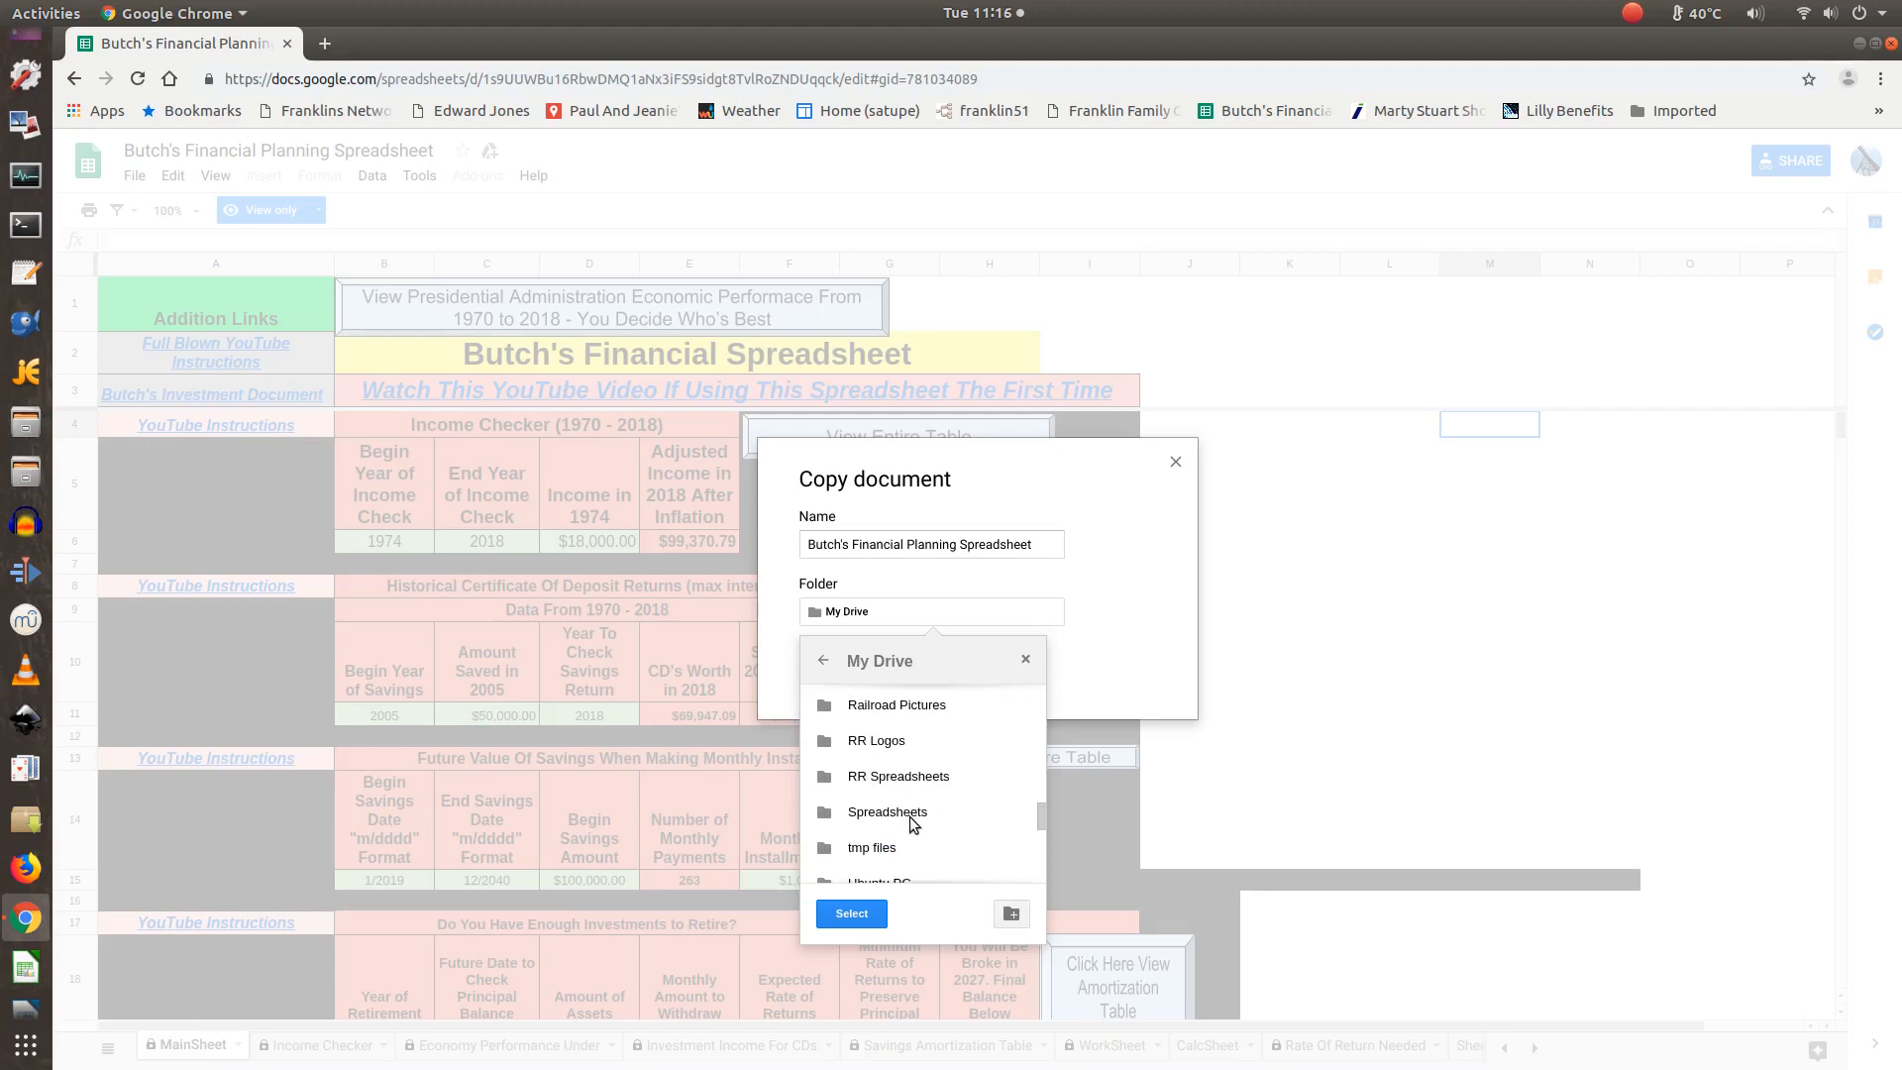
pyautogui.click(913, 819)
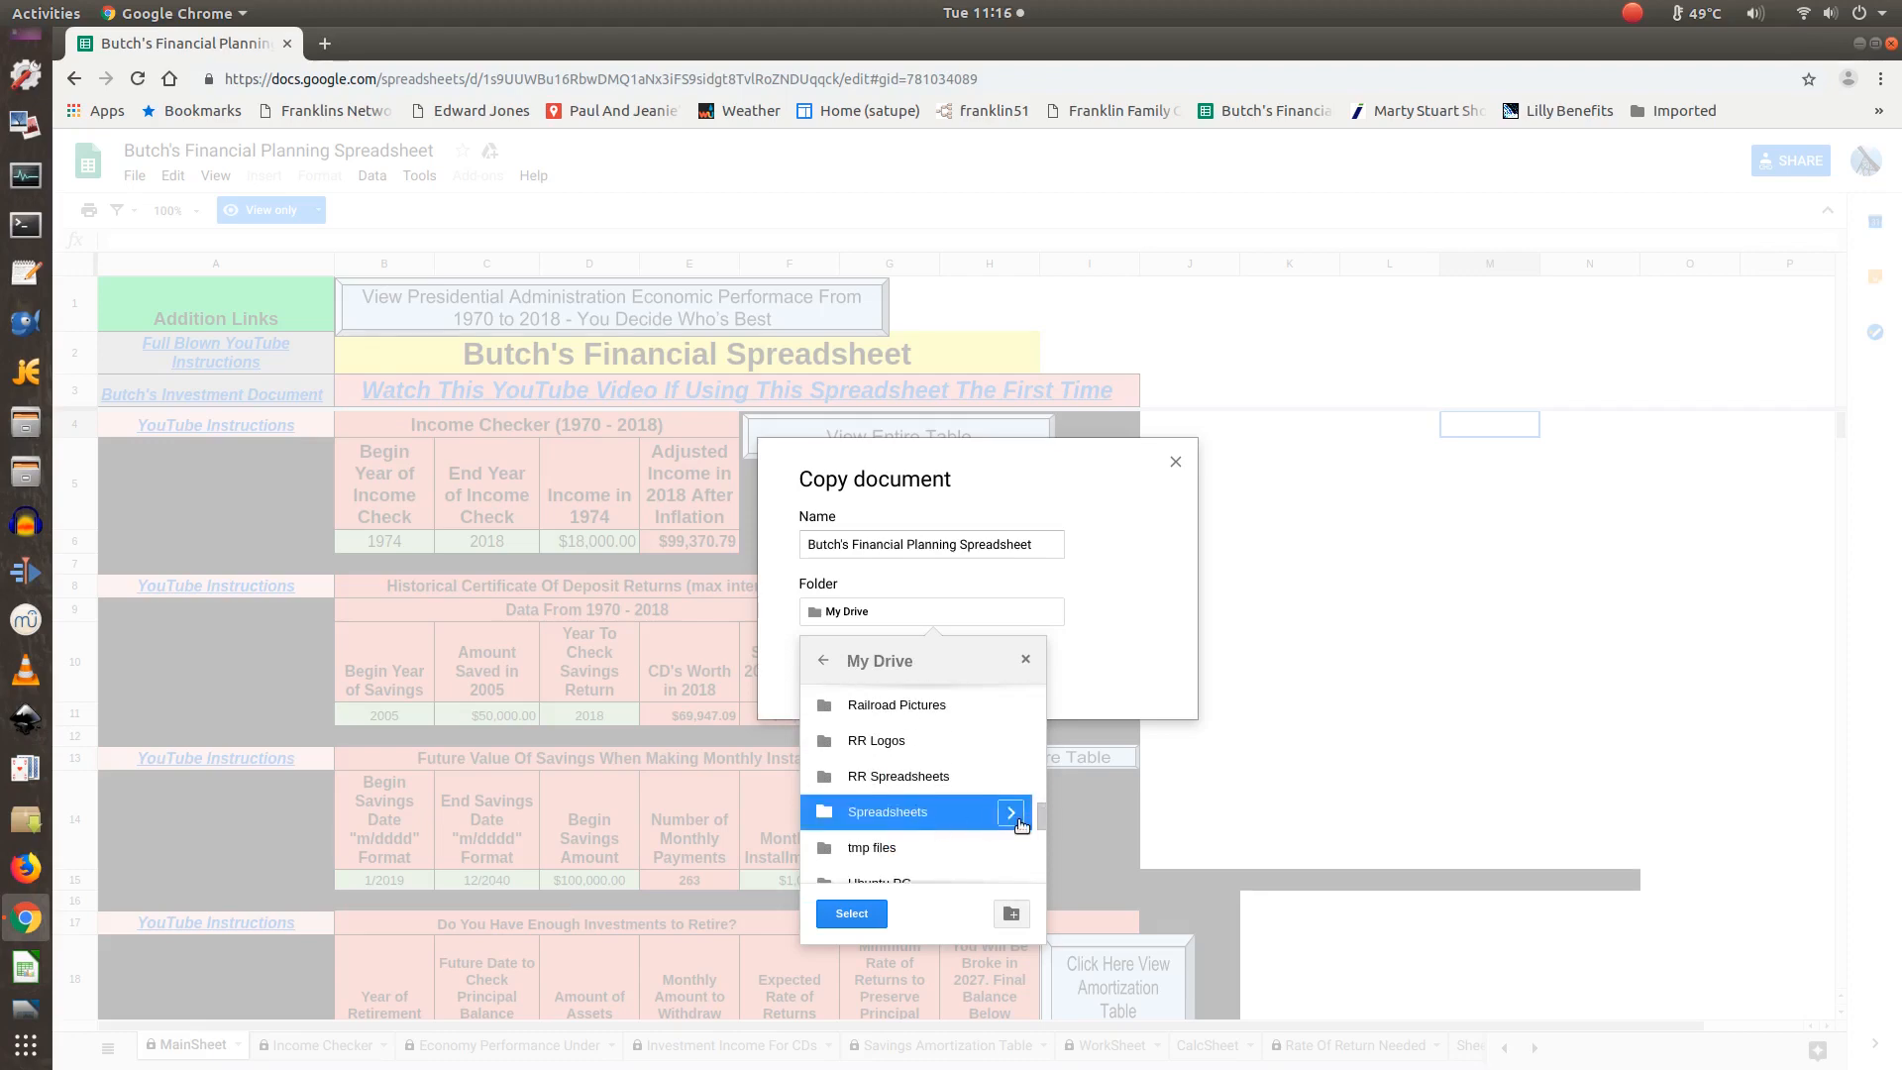
pyautogui.click(854, 912)
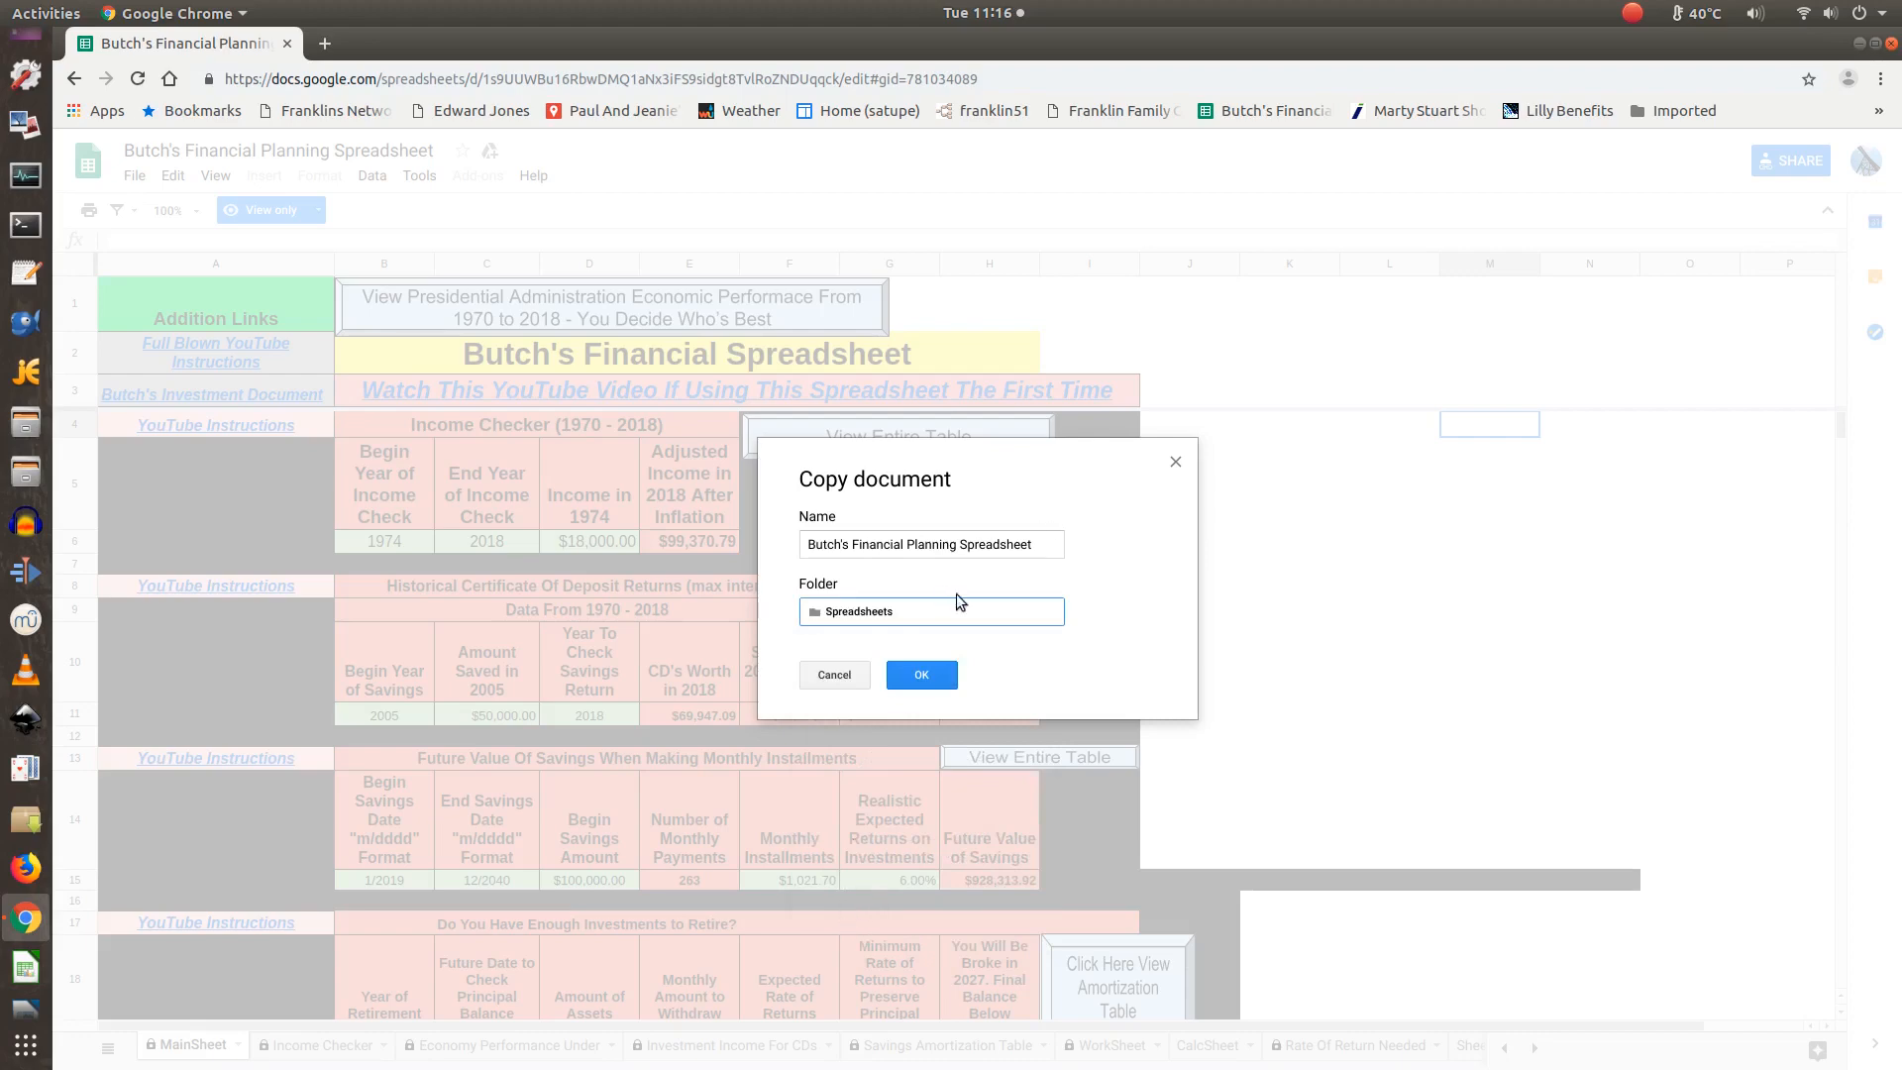
pyautogui.click(931, 675)
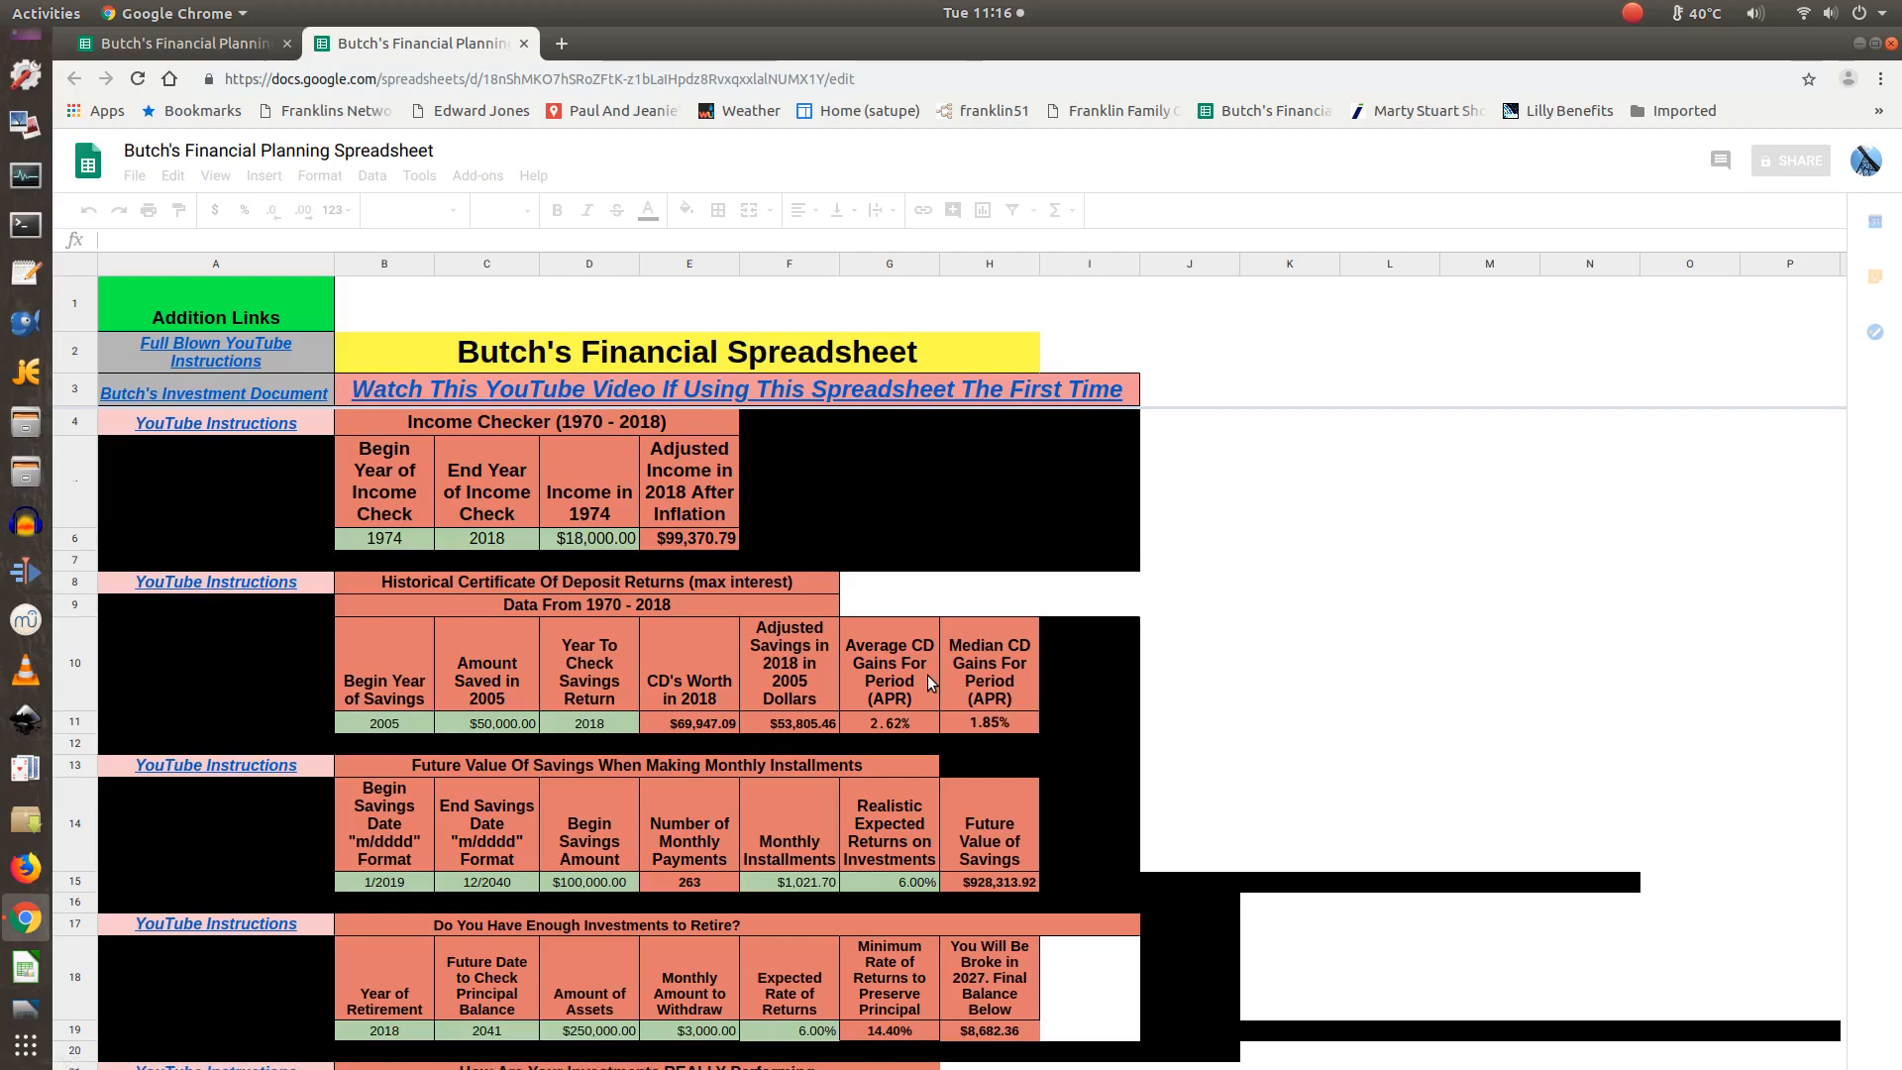
pyautogui.press('super')
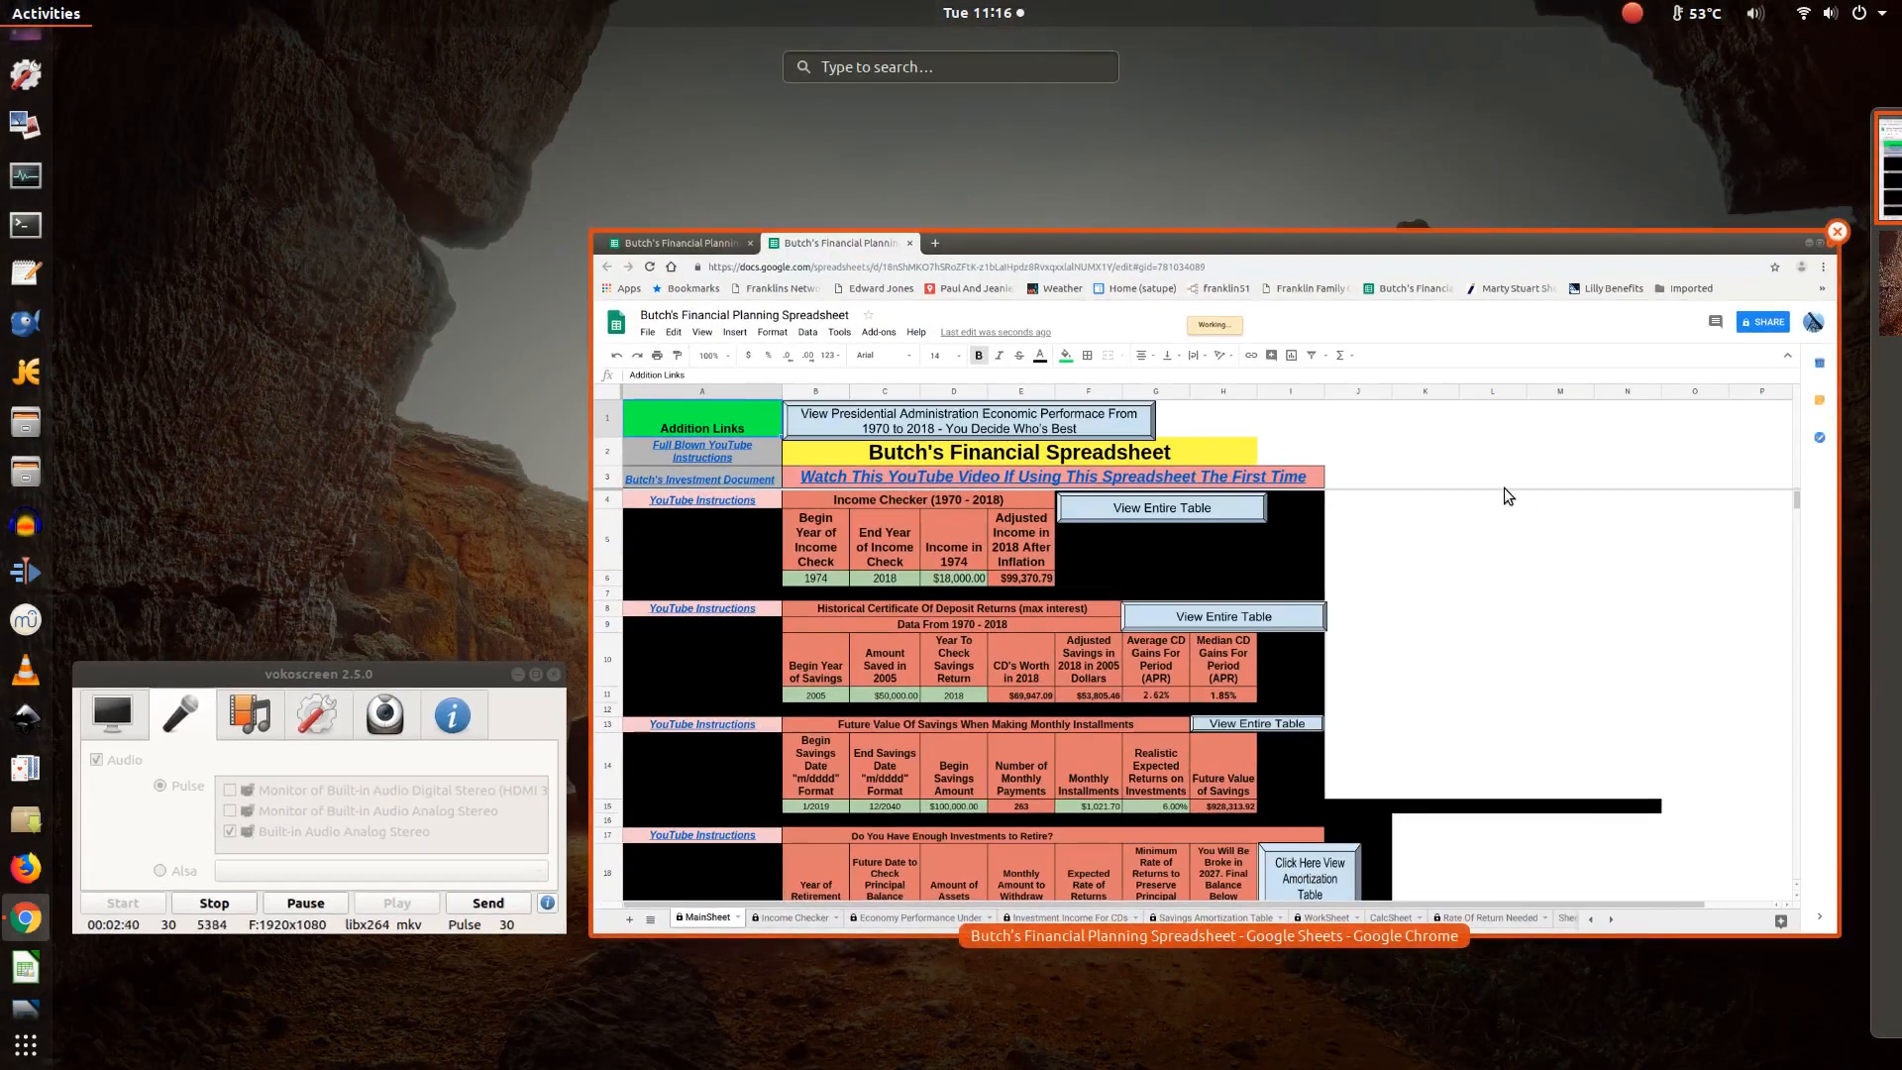
pyautogui.click(1502, 490)
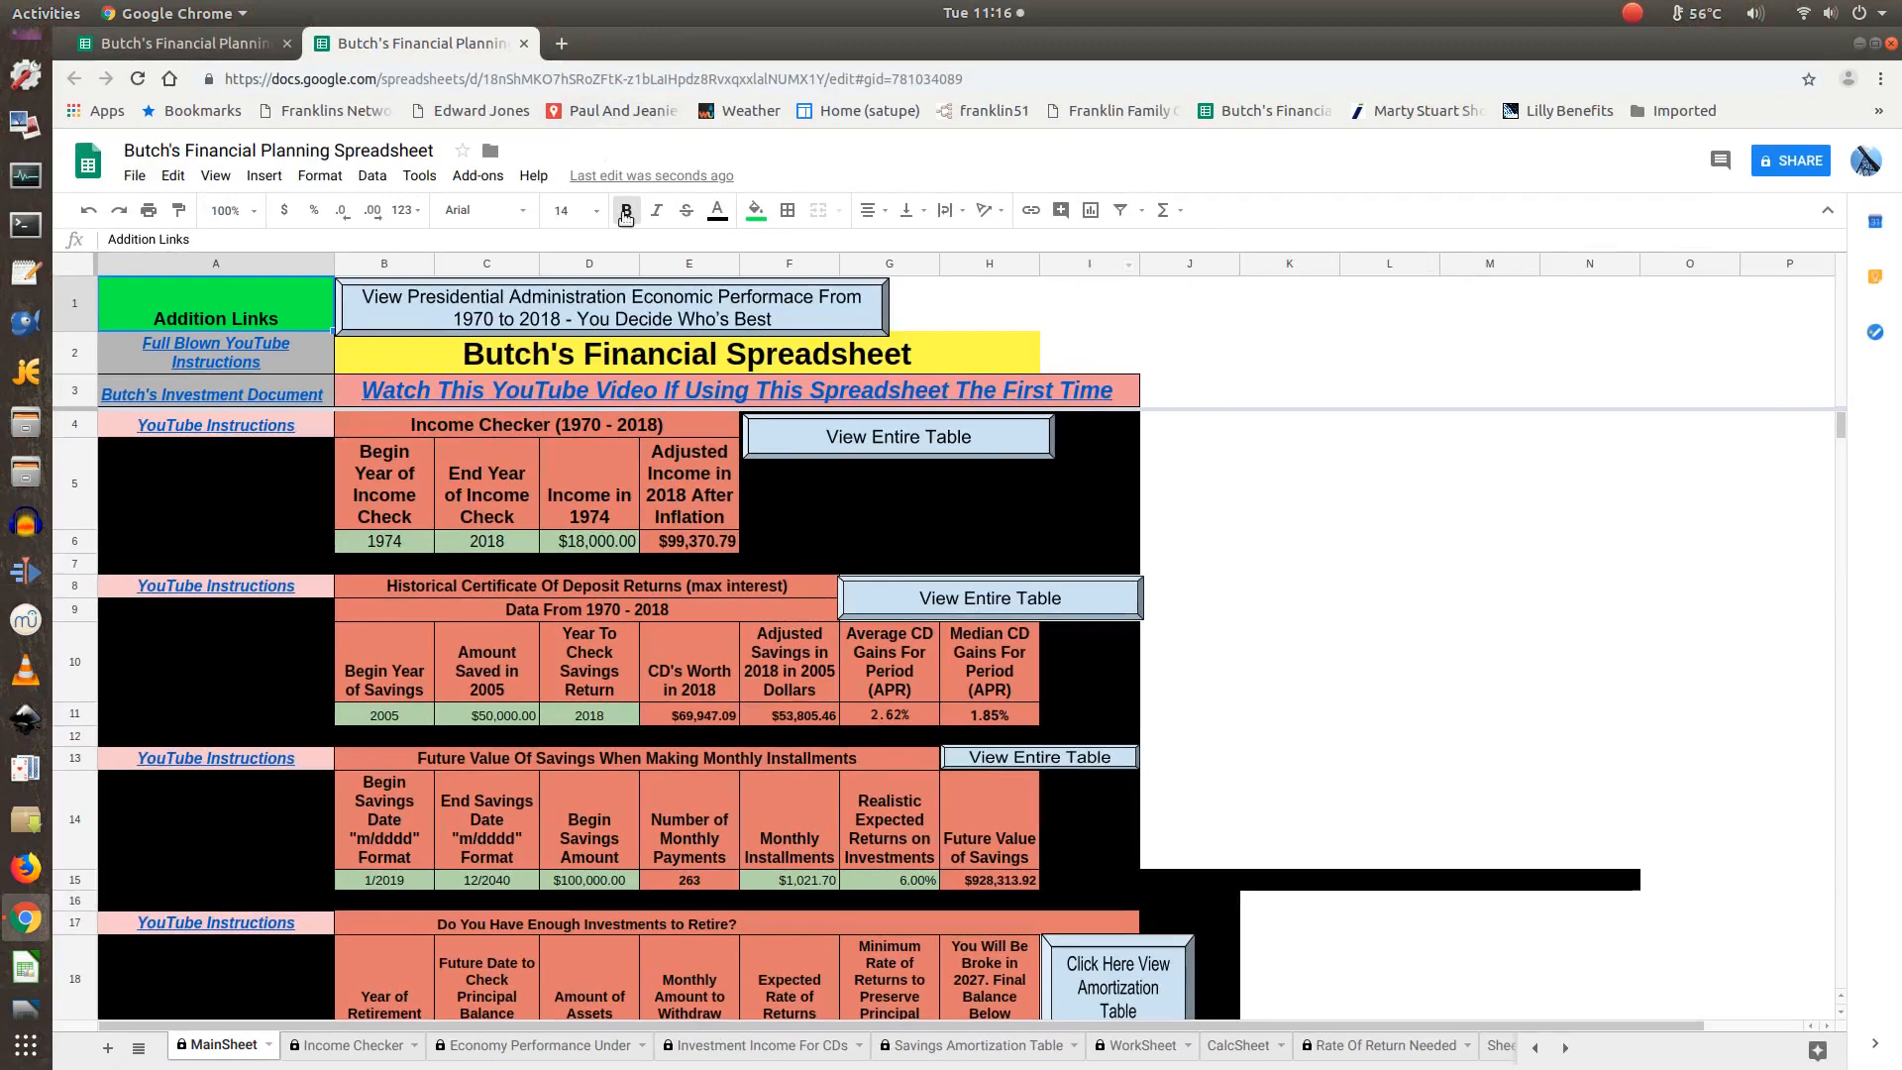
pyautogui.click(1383, 352)
pyautogui.click(999, 322)
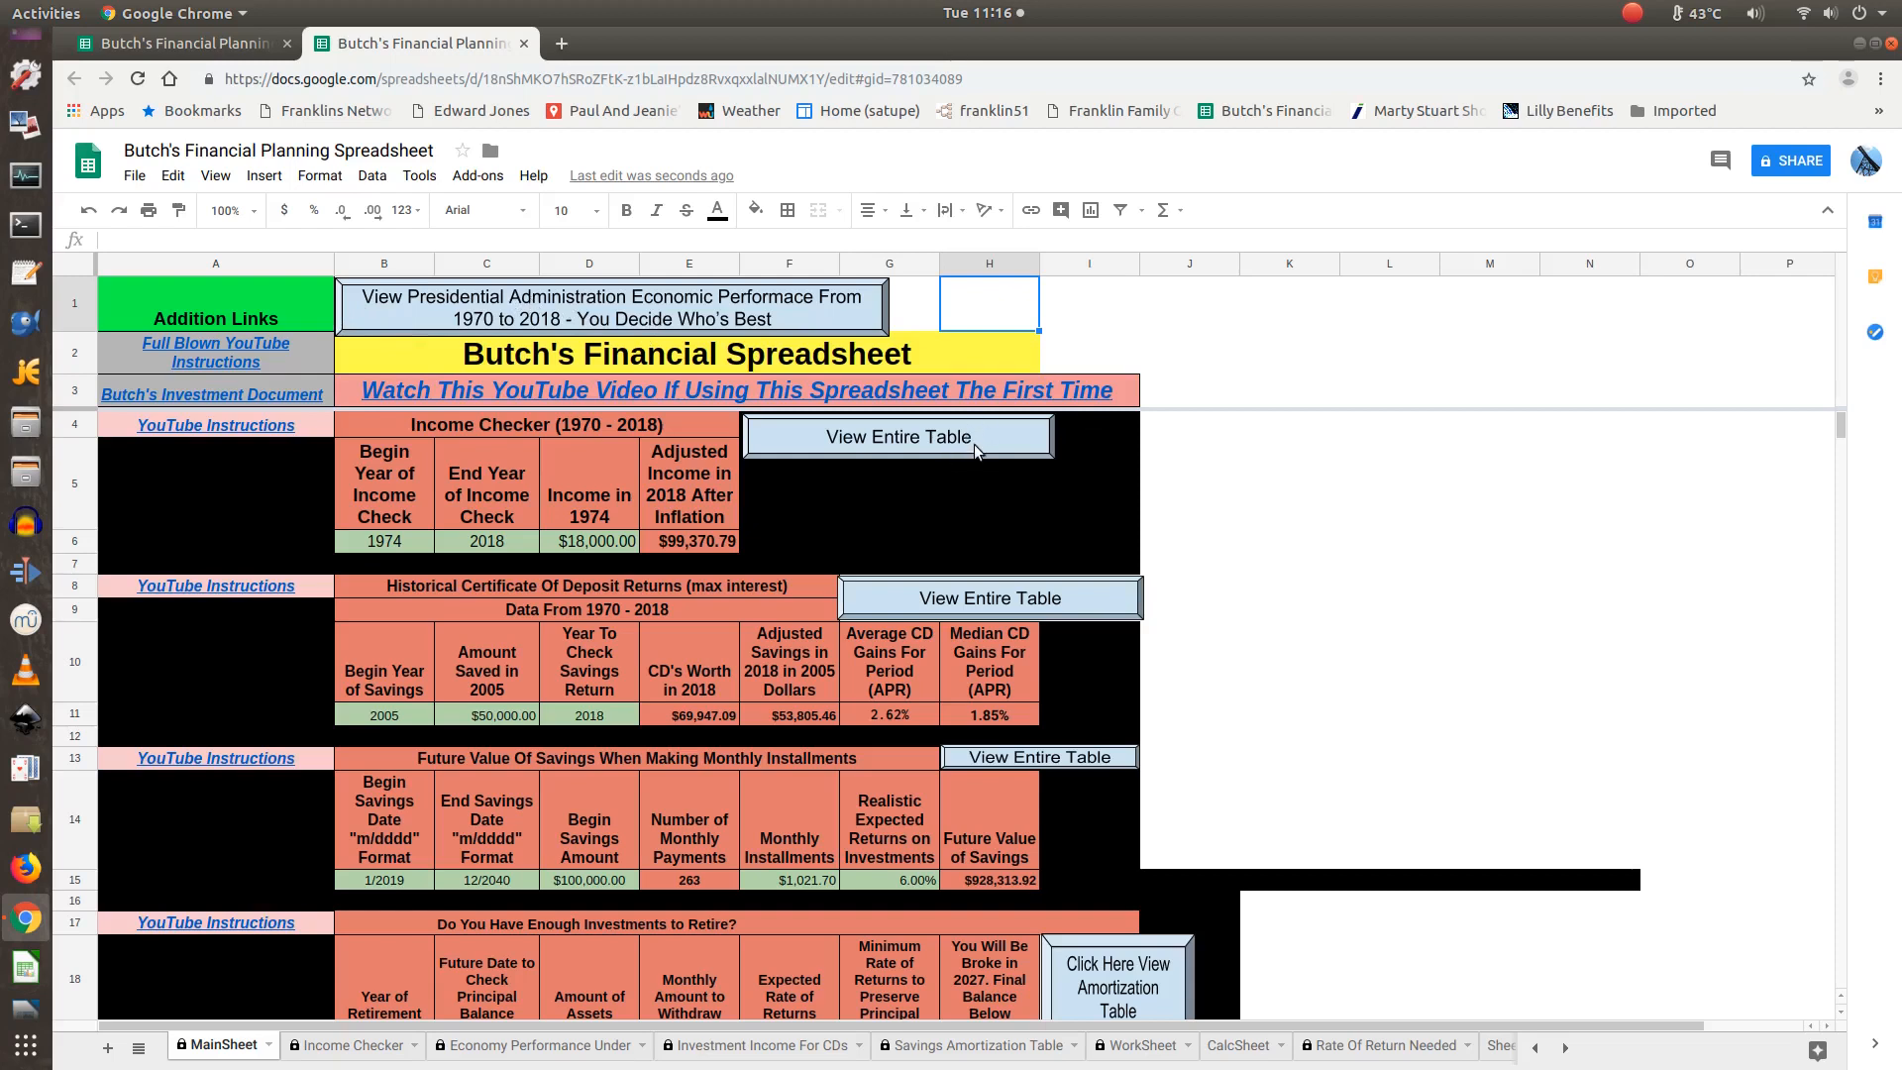
# Run the script that shows presidential economic performance from 1970 to 2018, continue to its authorization and choose the Google account.
pyautogui.click(810, 301)
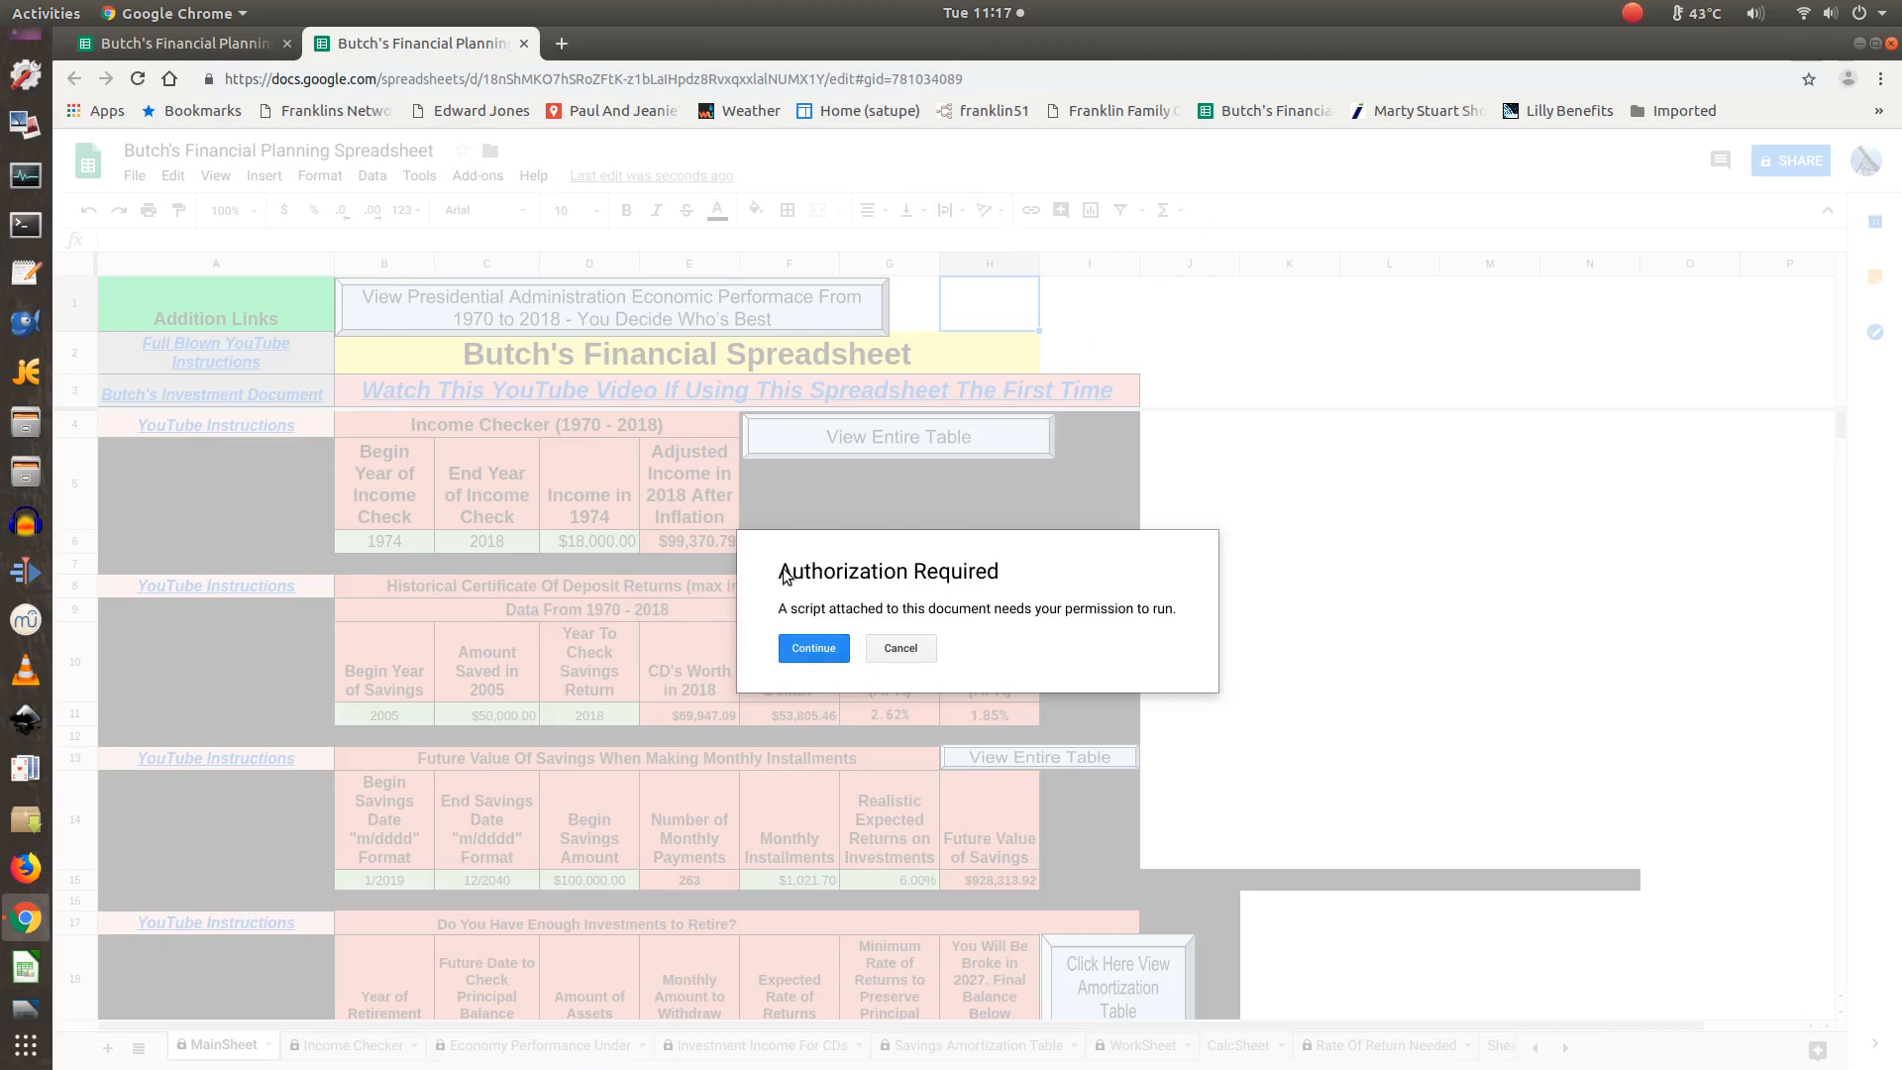
pyautogui.moveTo(777, 569); pyautogui.dragTo(1011, 527)
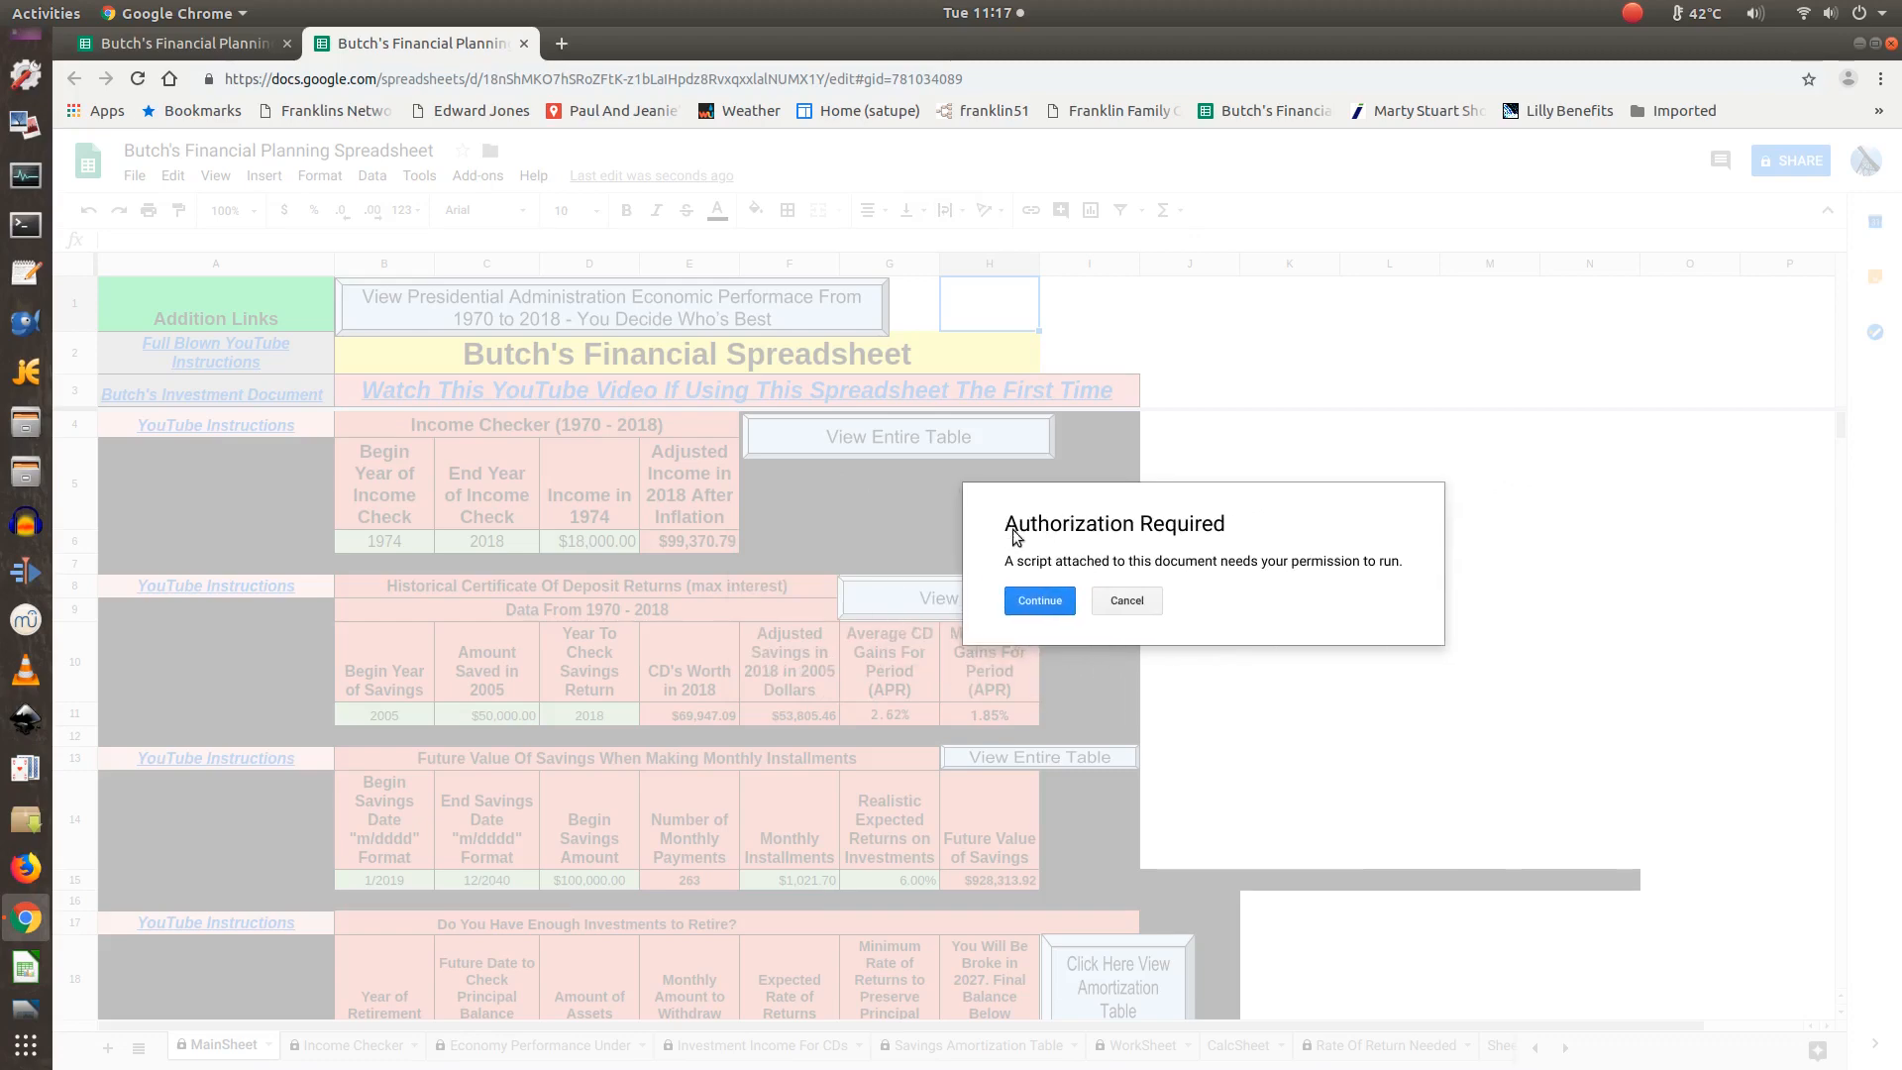
pyautogui.click(1040, 601)
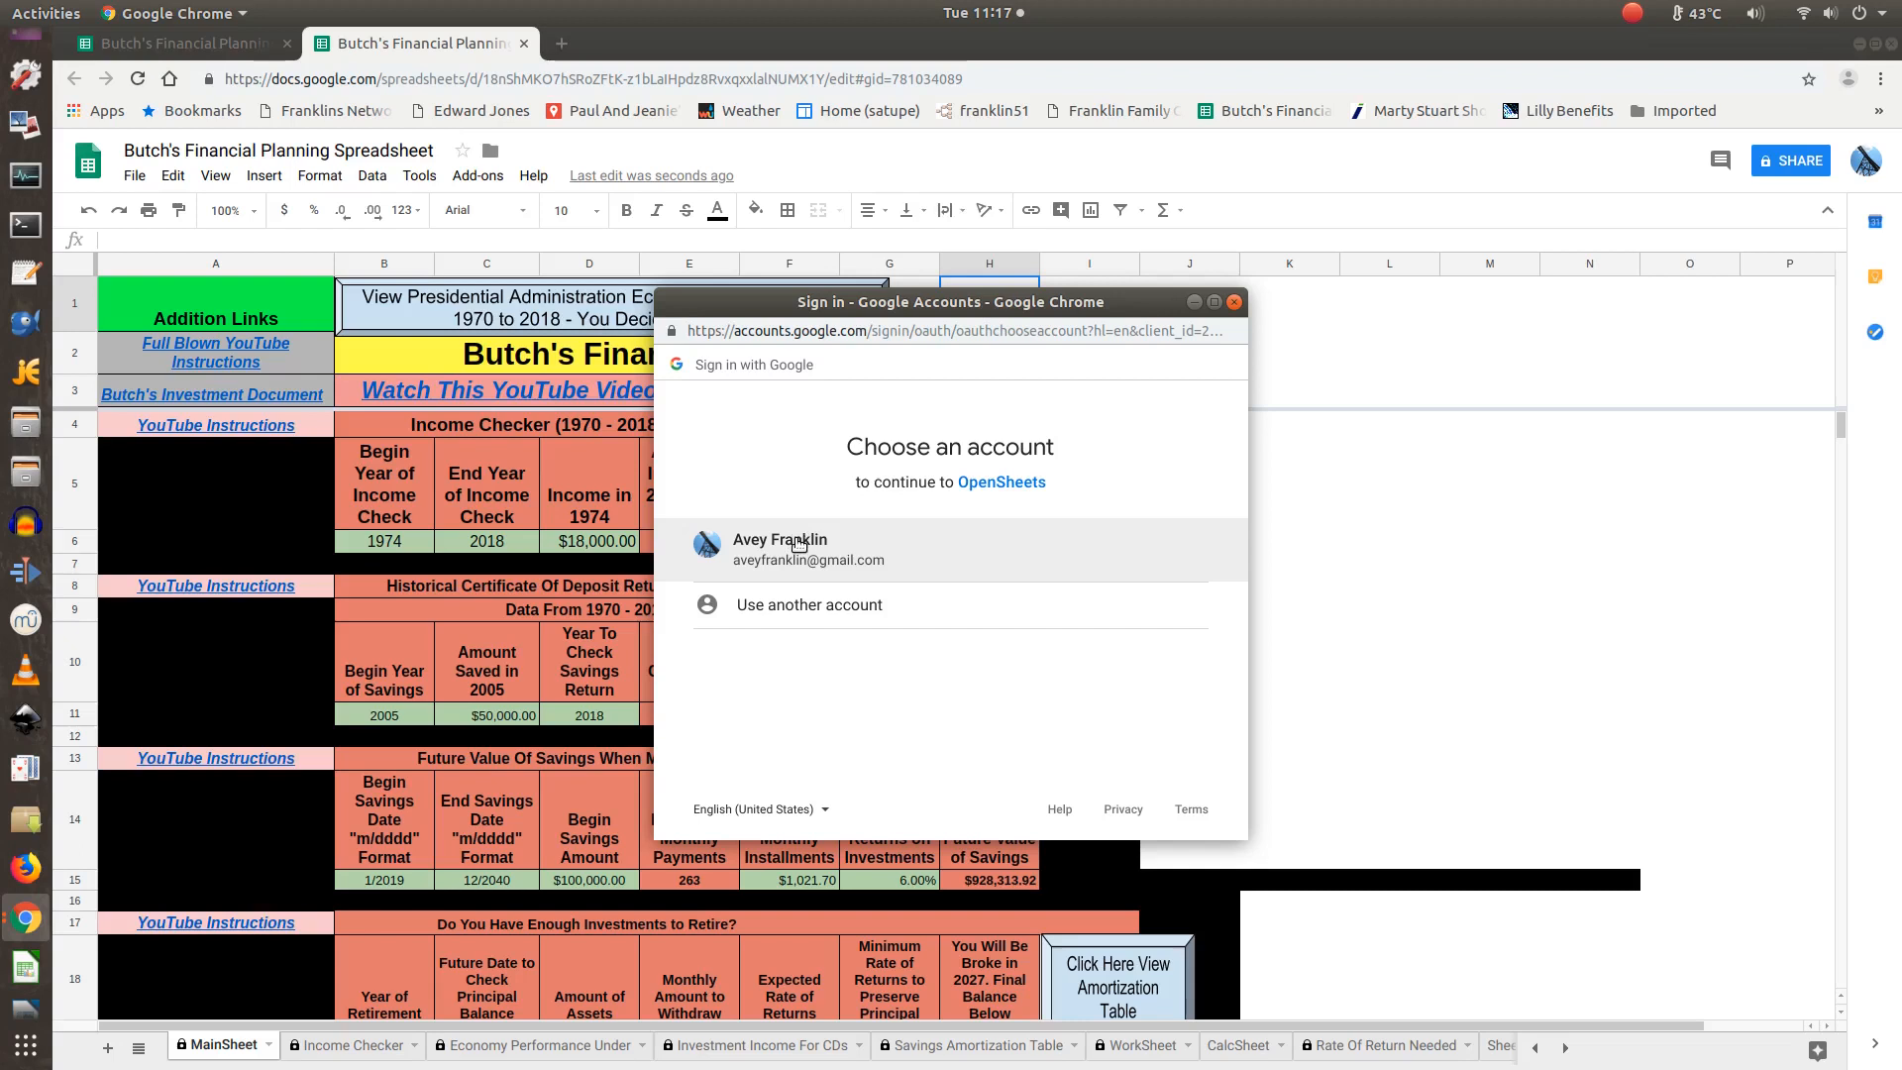
pyautogui.click(798, 543)
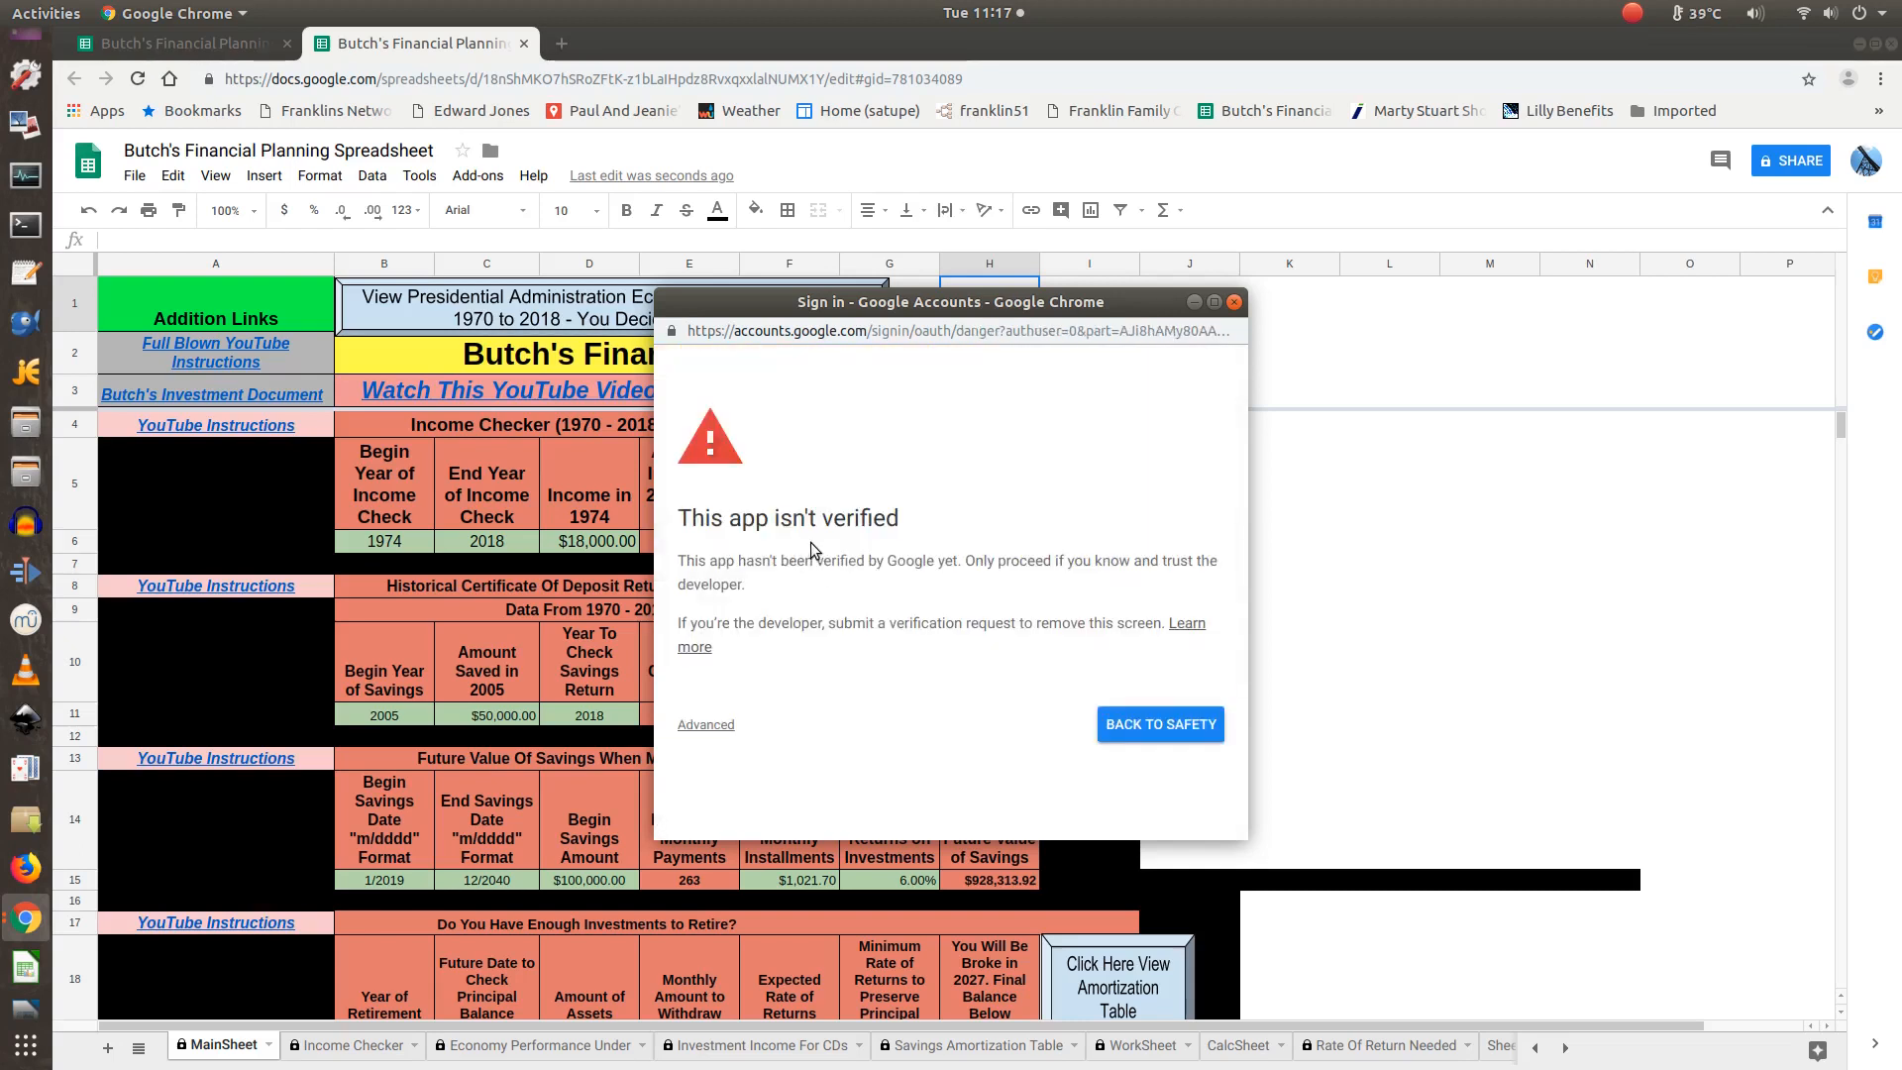
# Proceed to OpenSheets despite the unverified app warning and allow it to view and manage the spreadsheets in Google Drive.
pyautogui.moveTo(685, 522); pyautogui.dragTo(1027, 544)
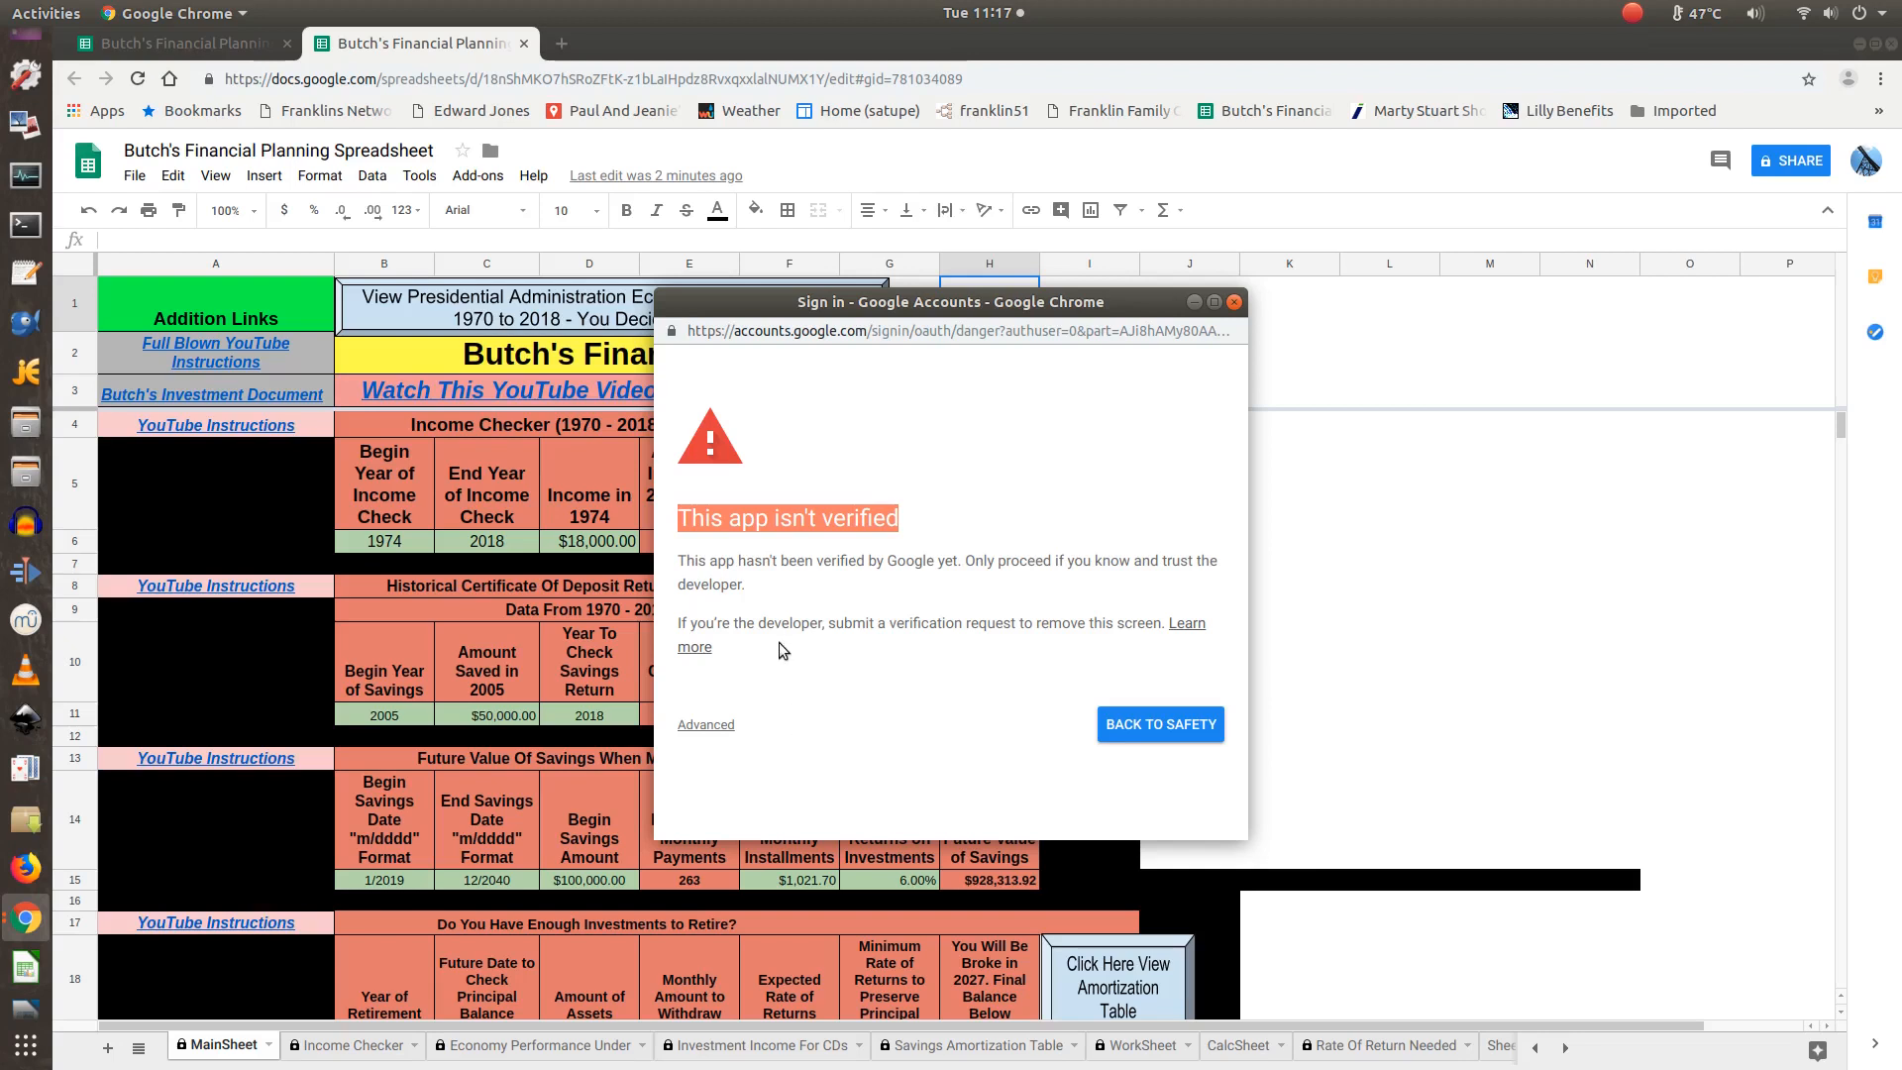
pyautogui.click(706, 726)
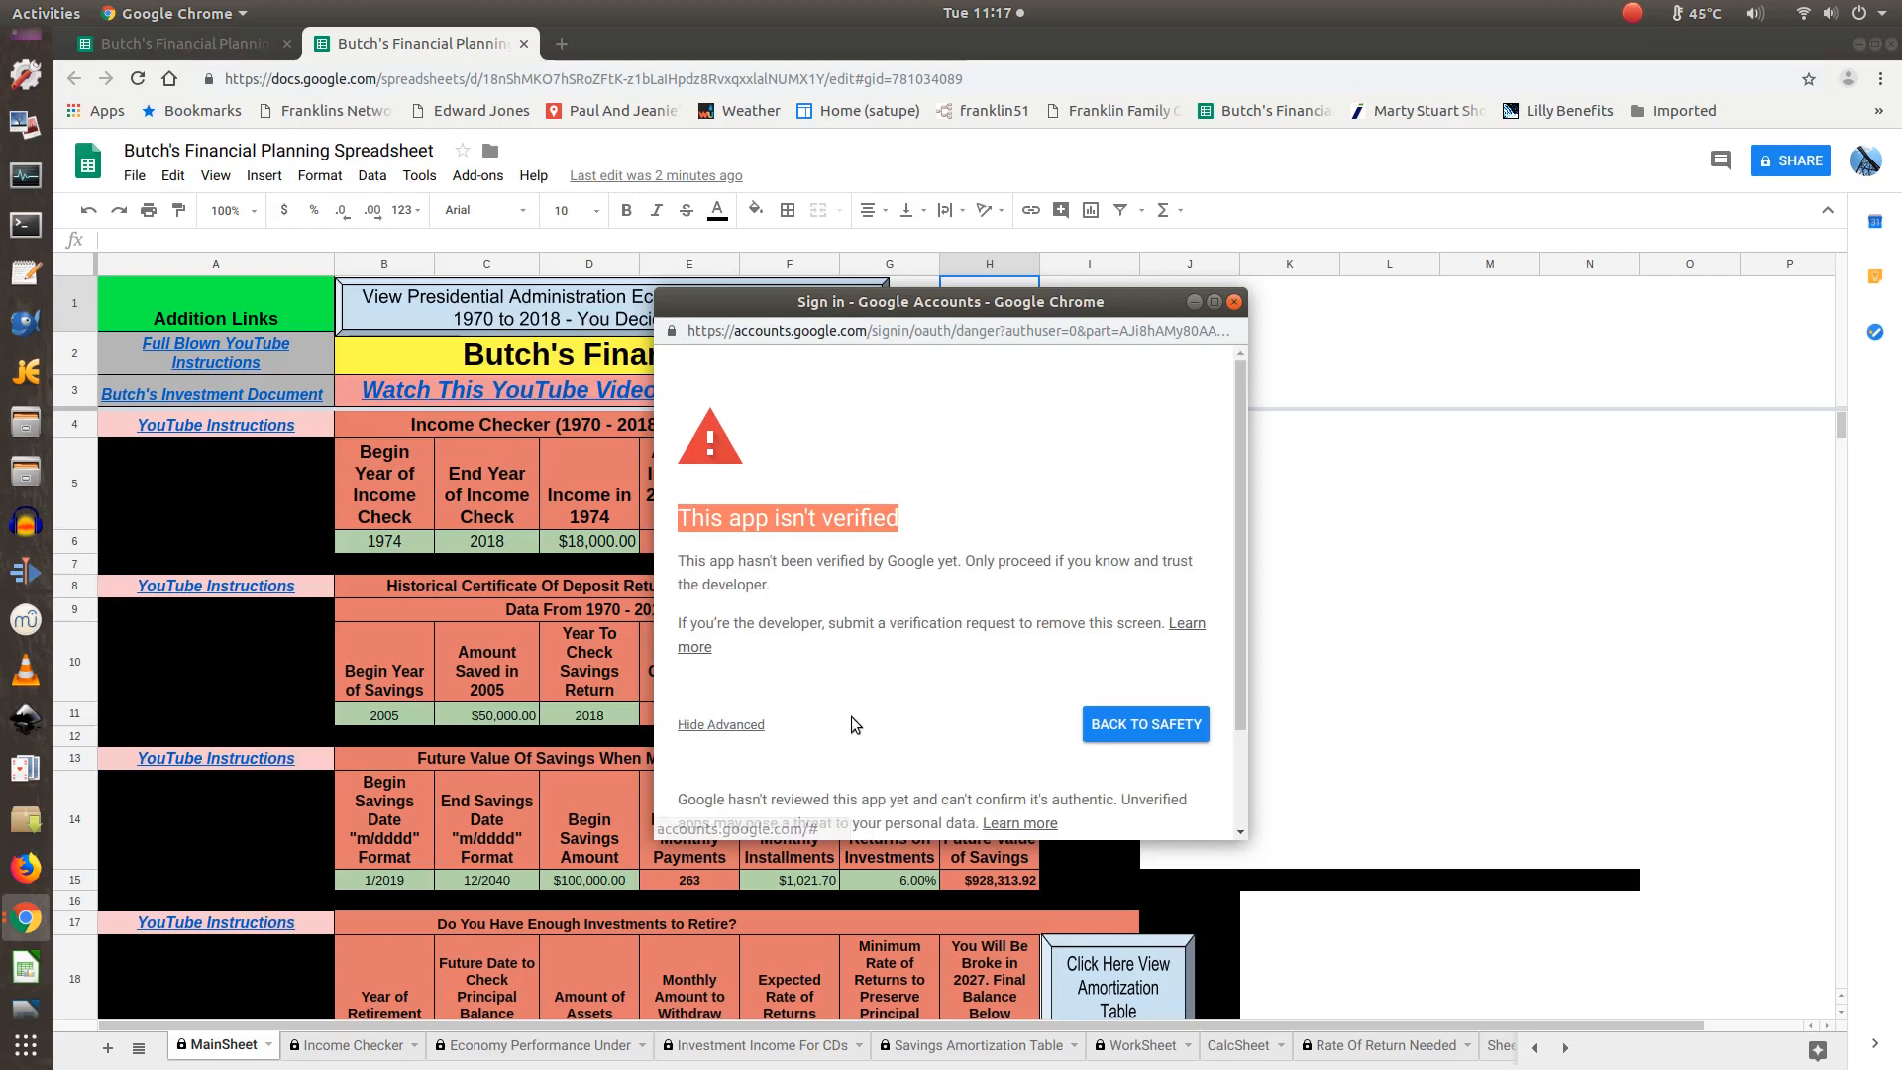
pyautogui.scroll(-3, 852, 715)
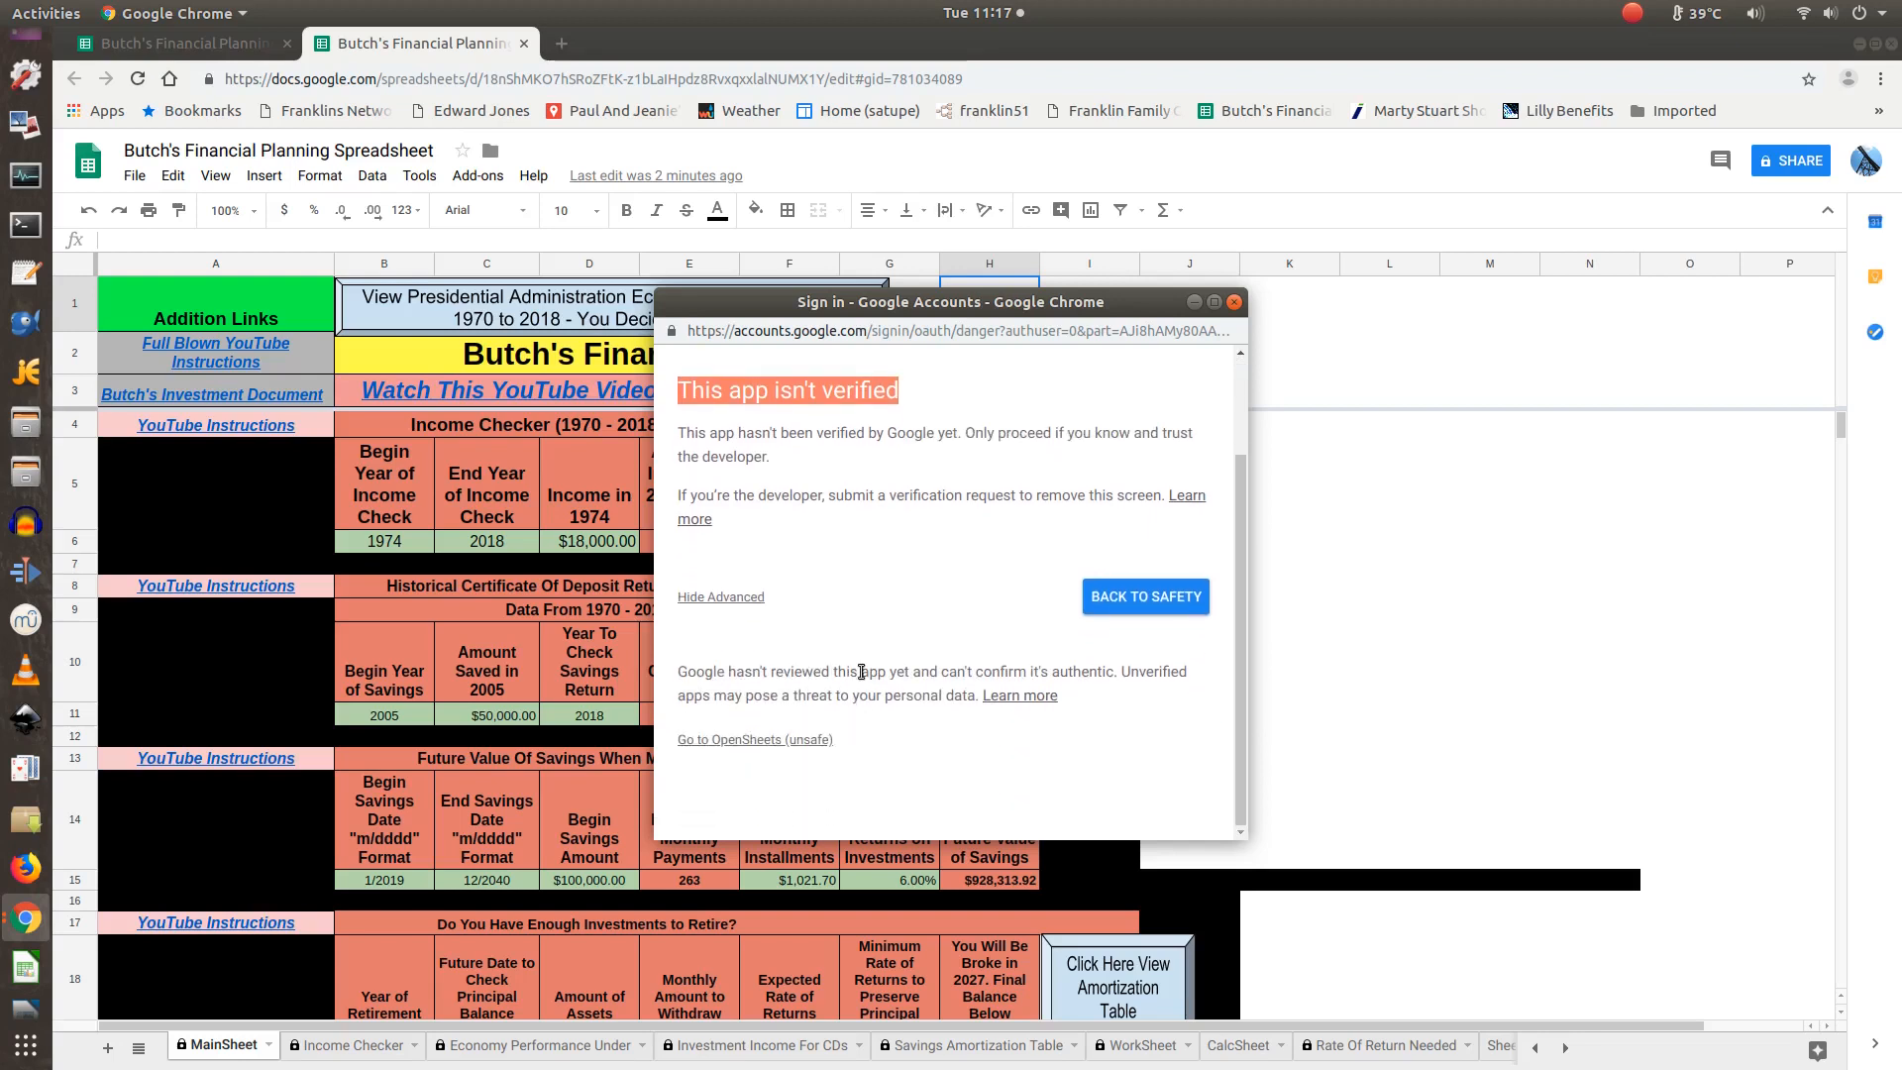
pyautogui.click(771, 741)
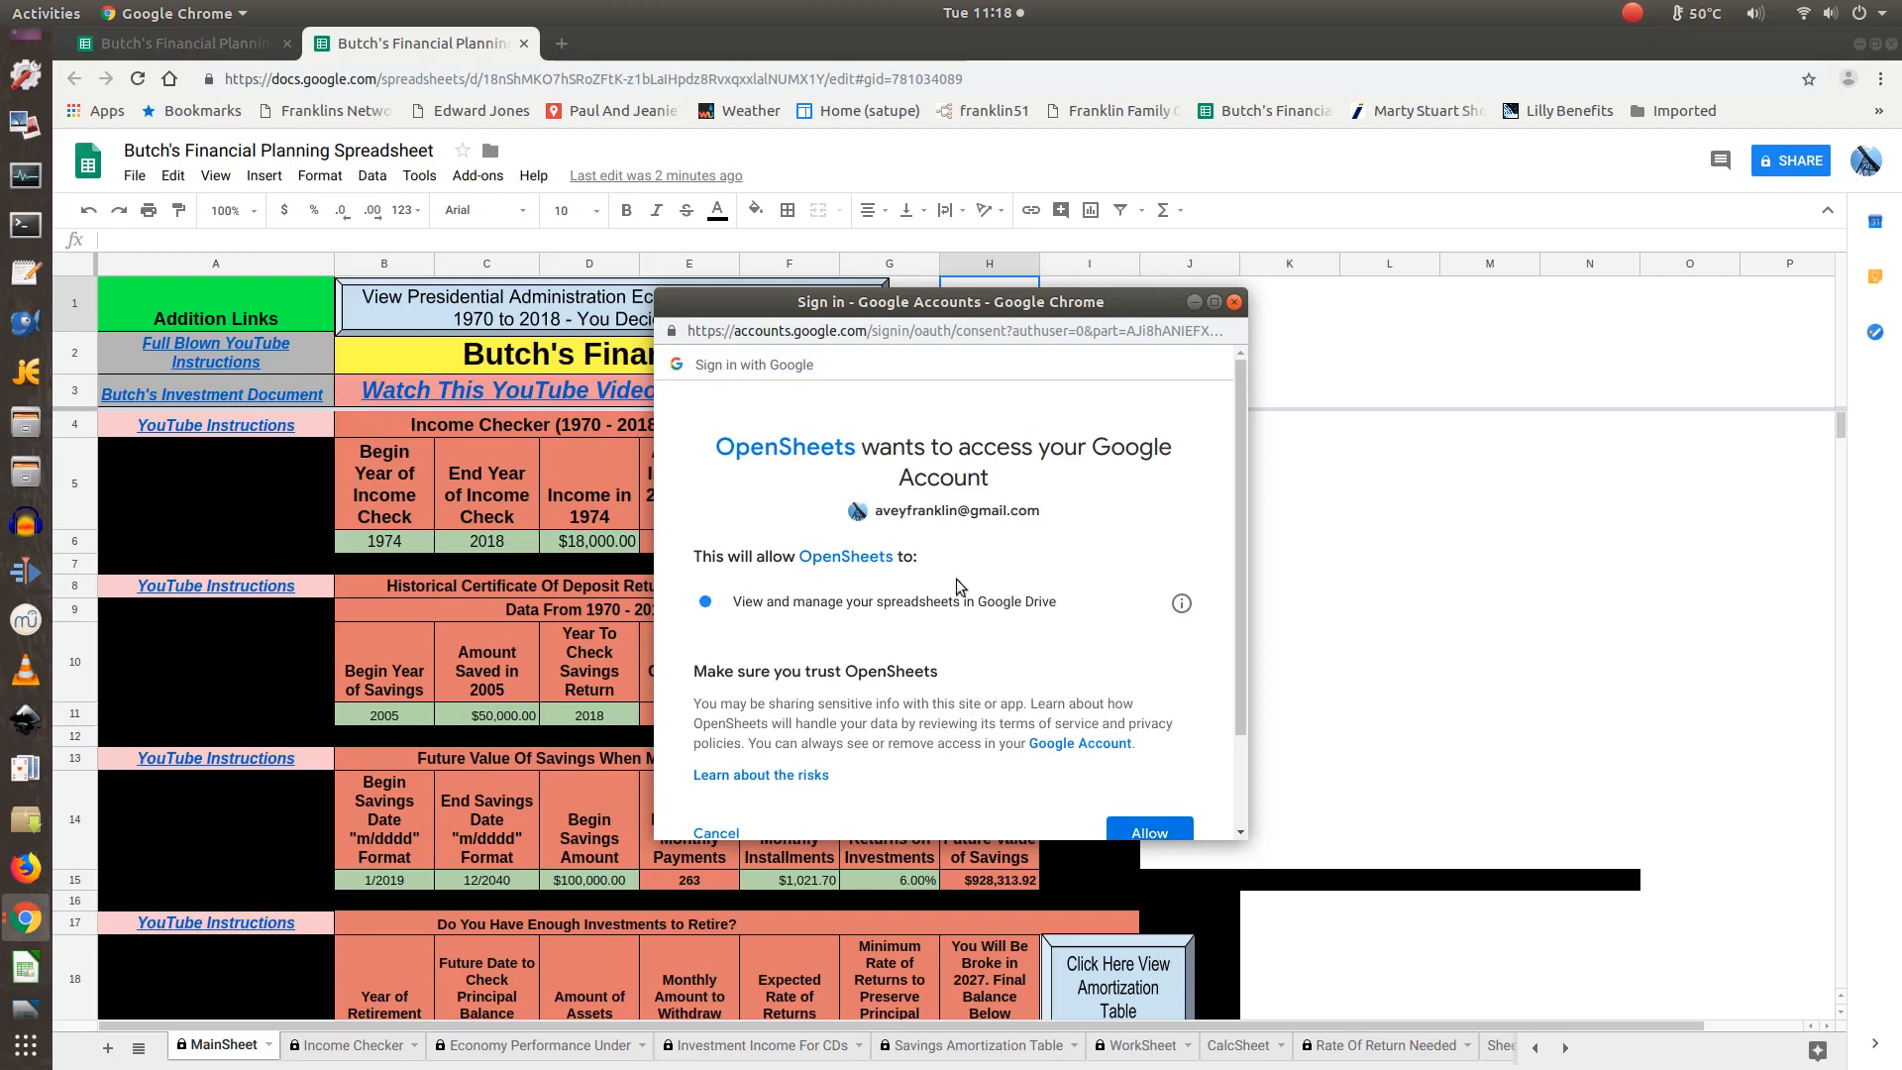
pyautogui.scroll(-3, 959, 587)
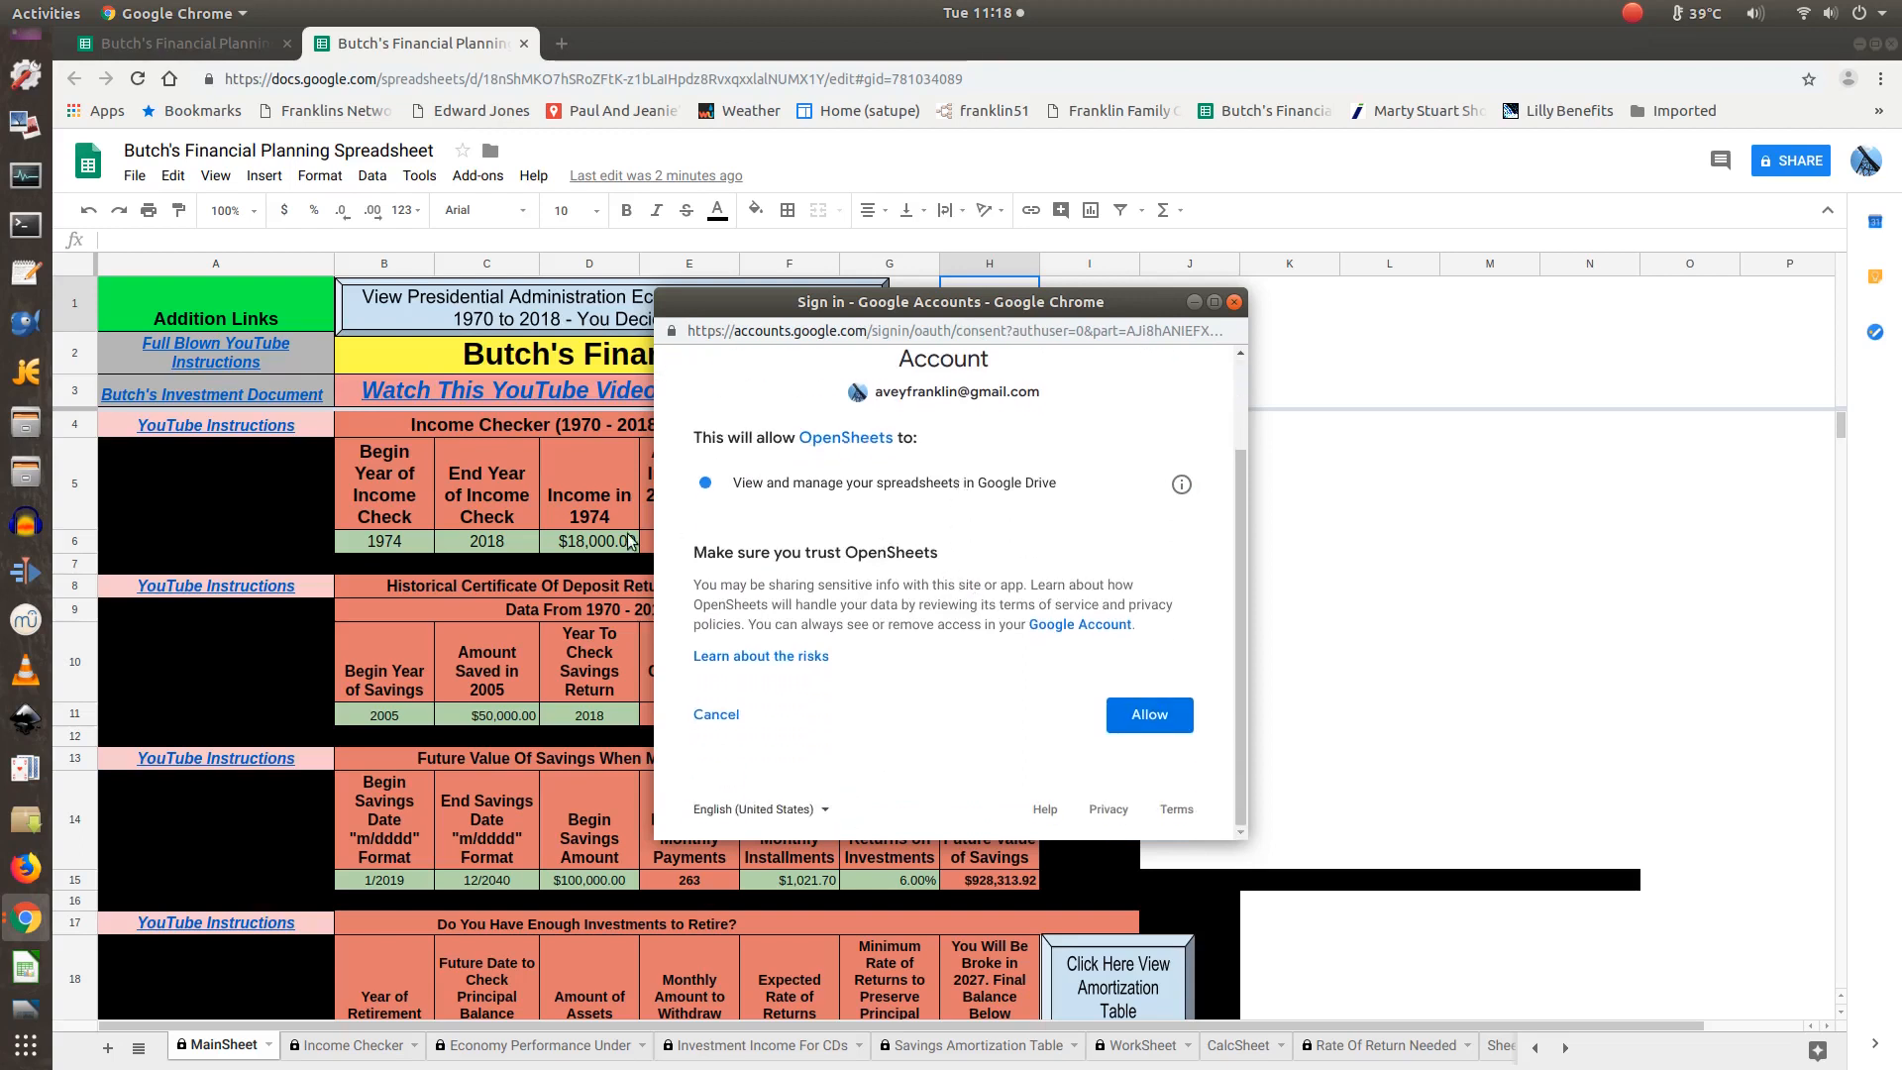
pyautogui.click(1154, 718)
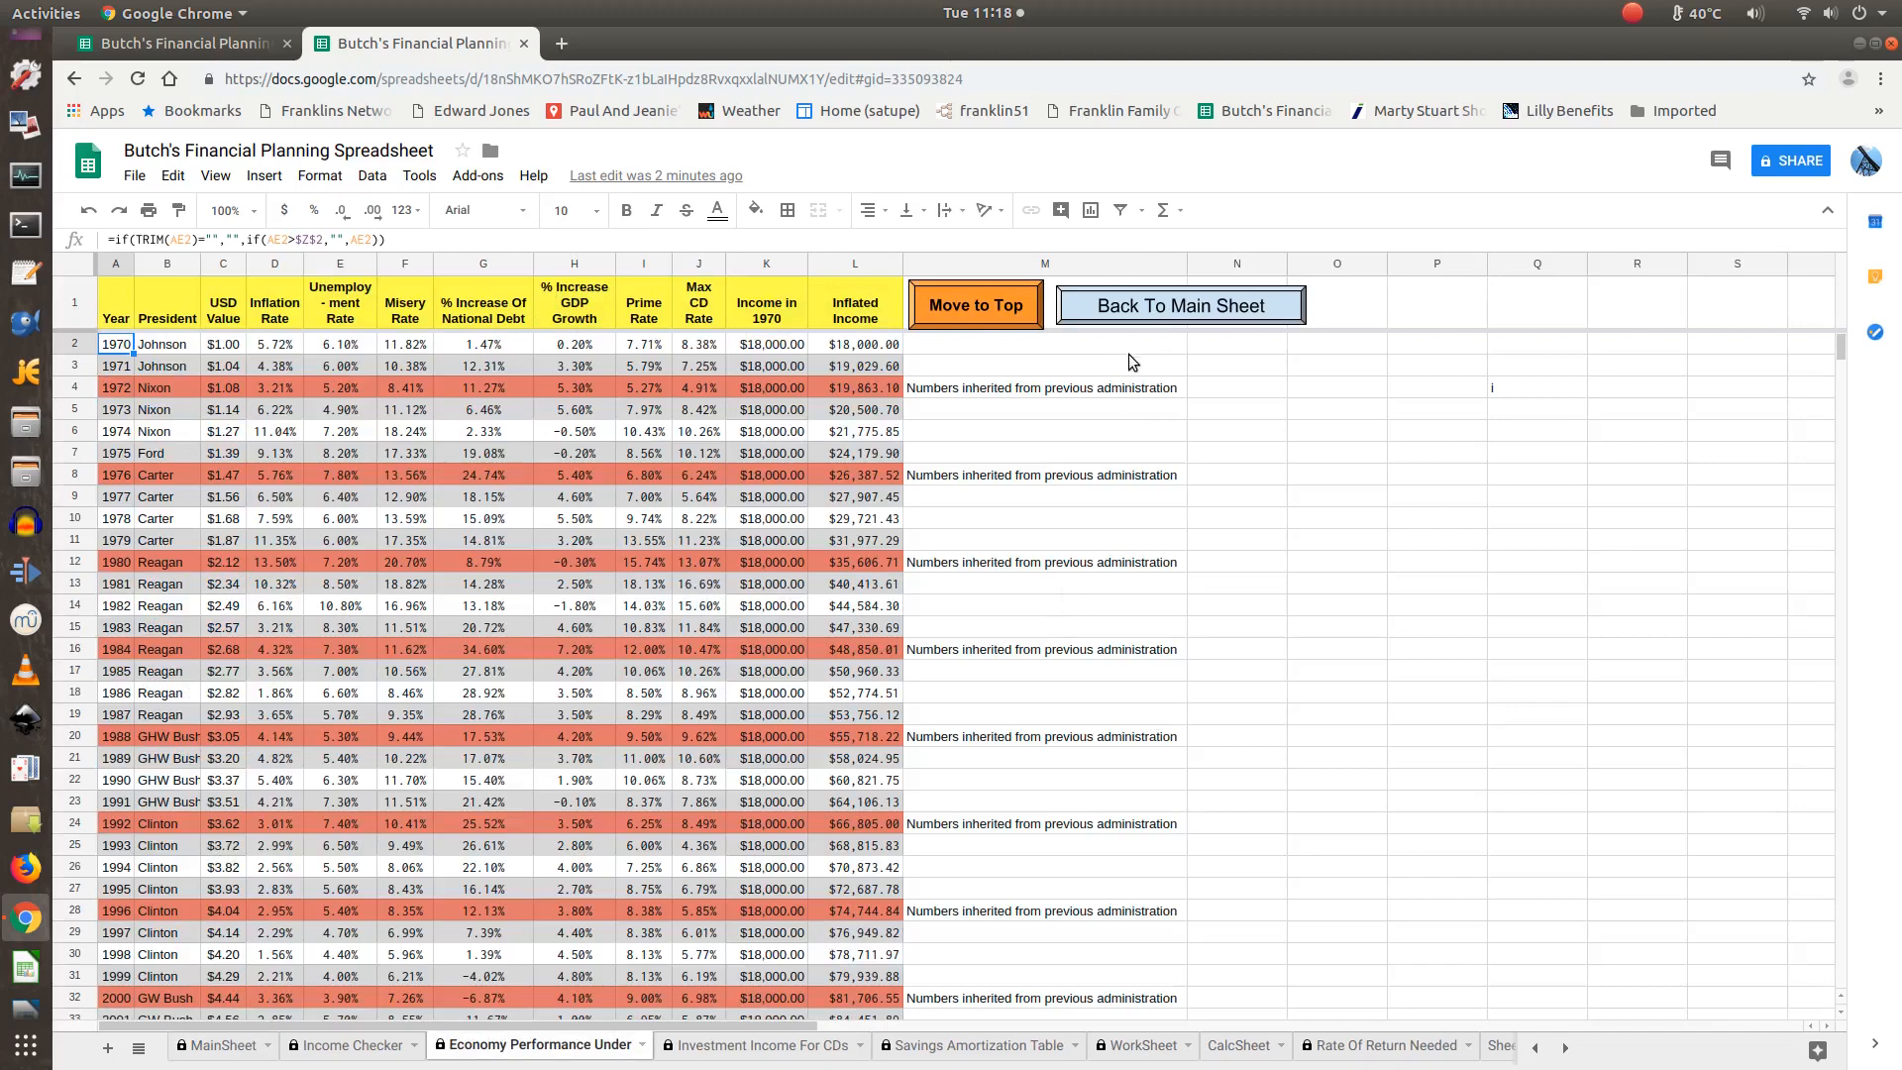
# Return to the main sheet and look over its instruction links and the calculator tables down to the Loan Calculator.
pyautogui.click(1177, 314)
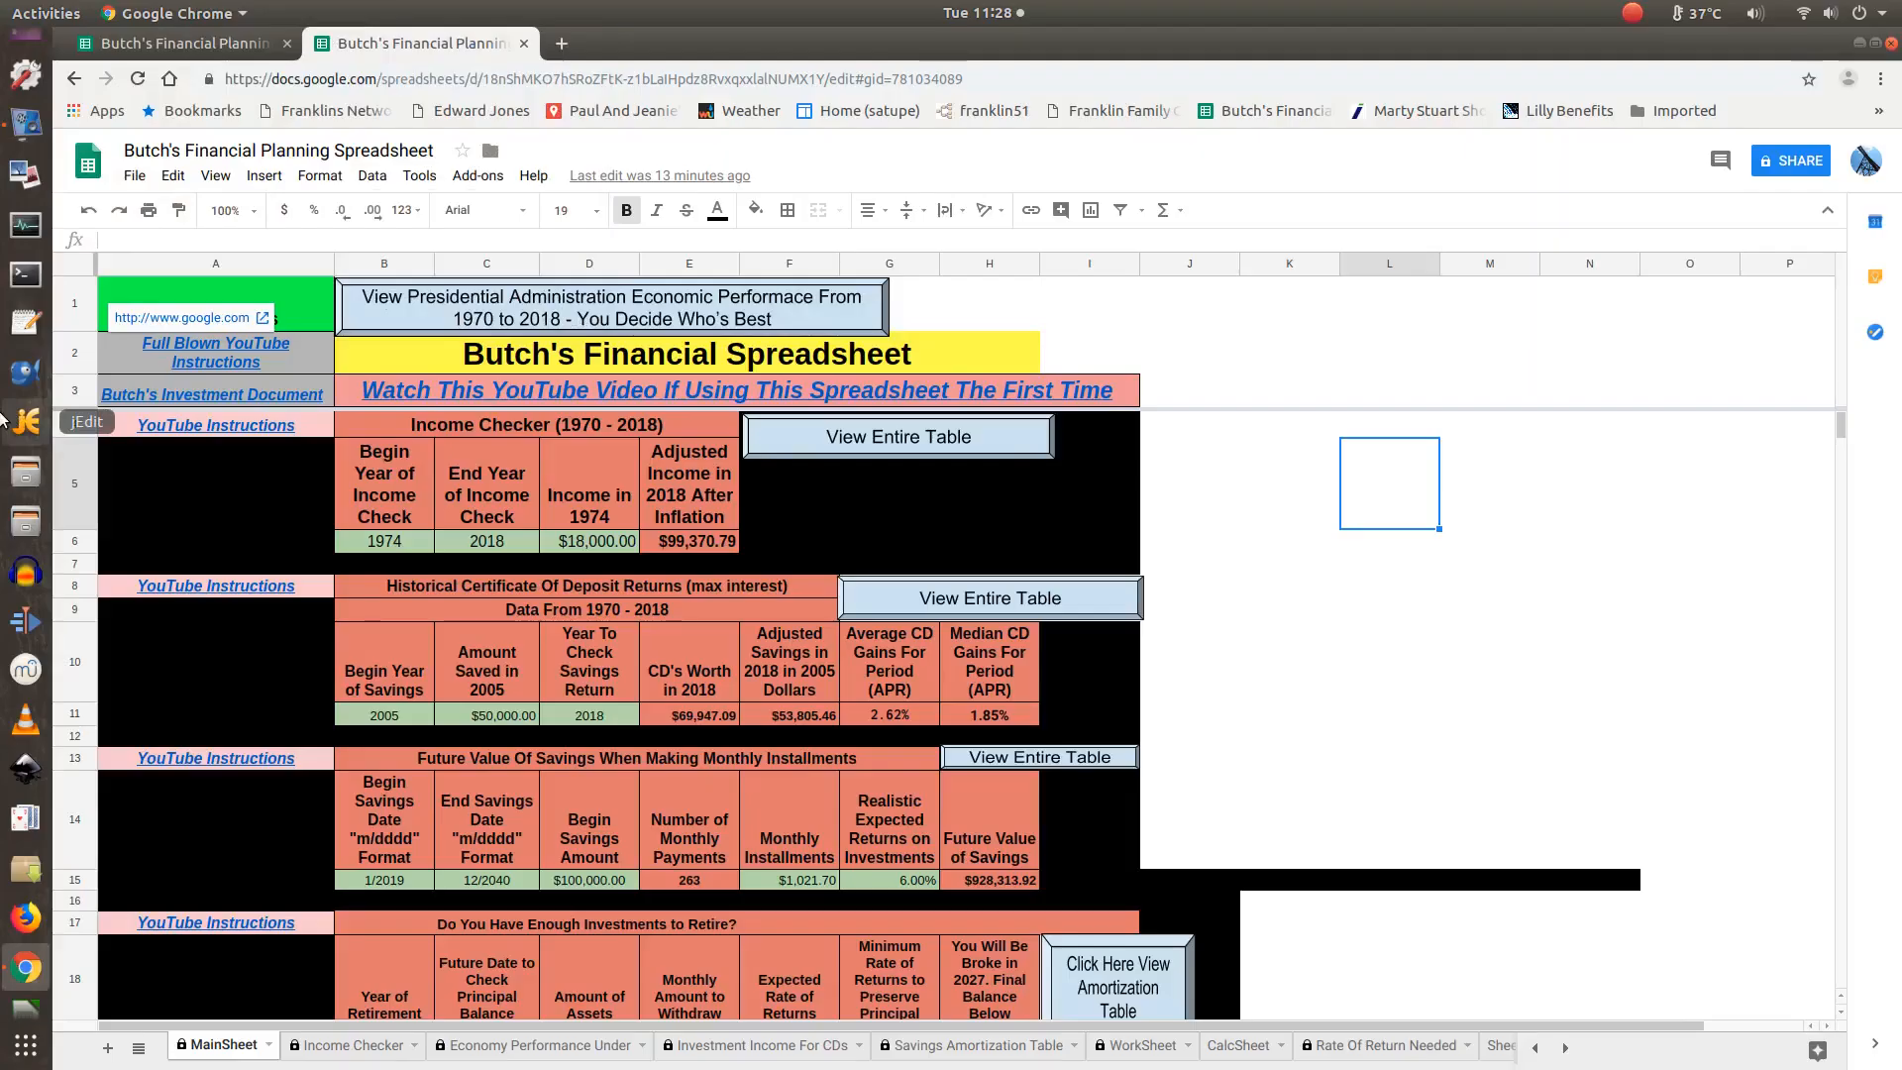
pyautogui.click(249, 510)
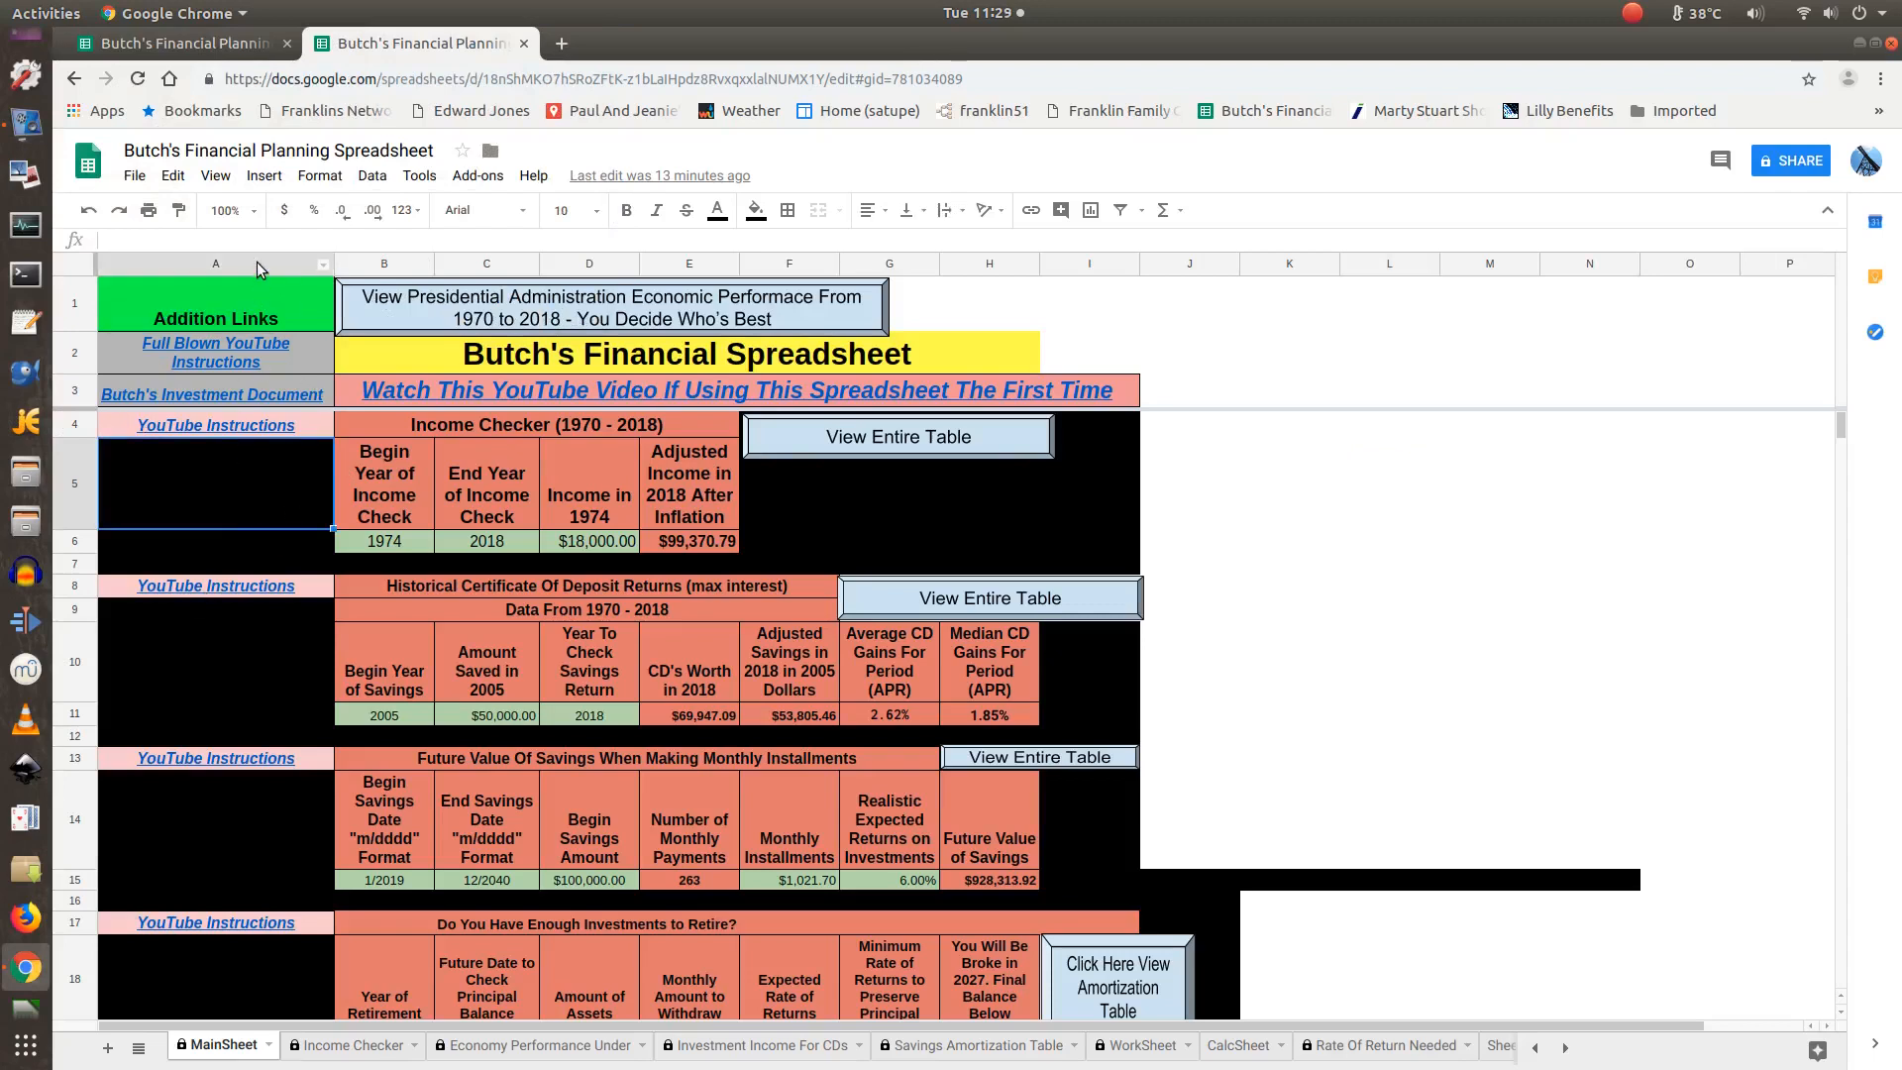
pyautogui.moveTo(256, 351)
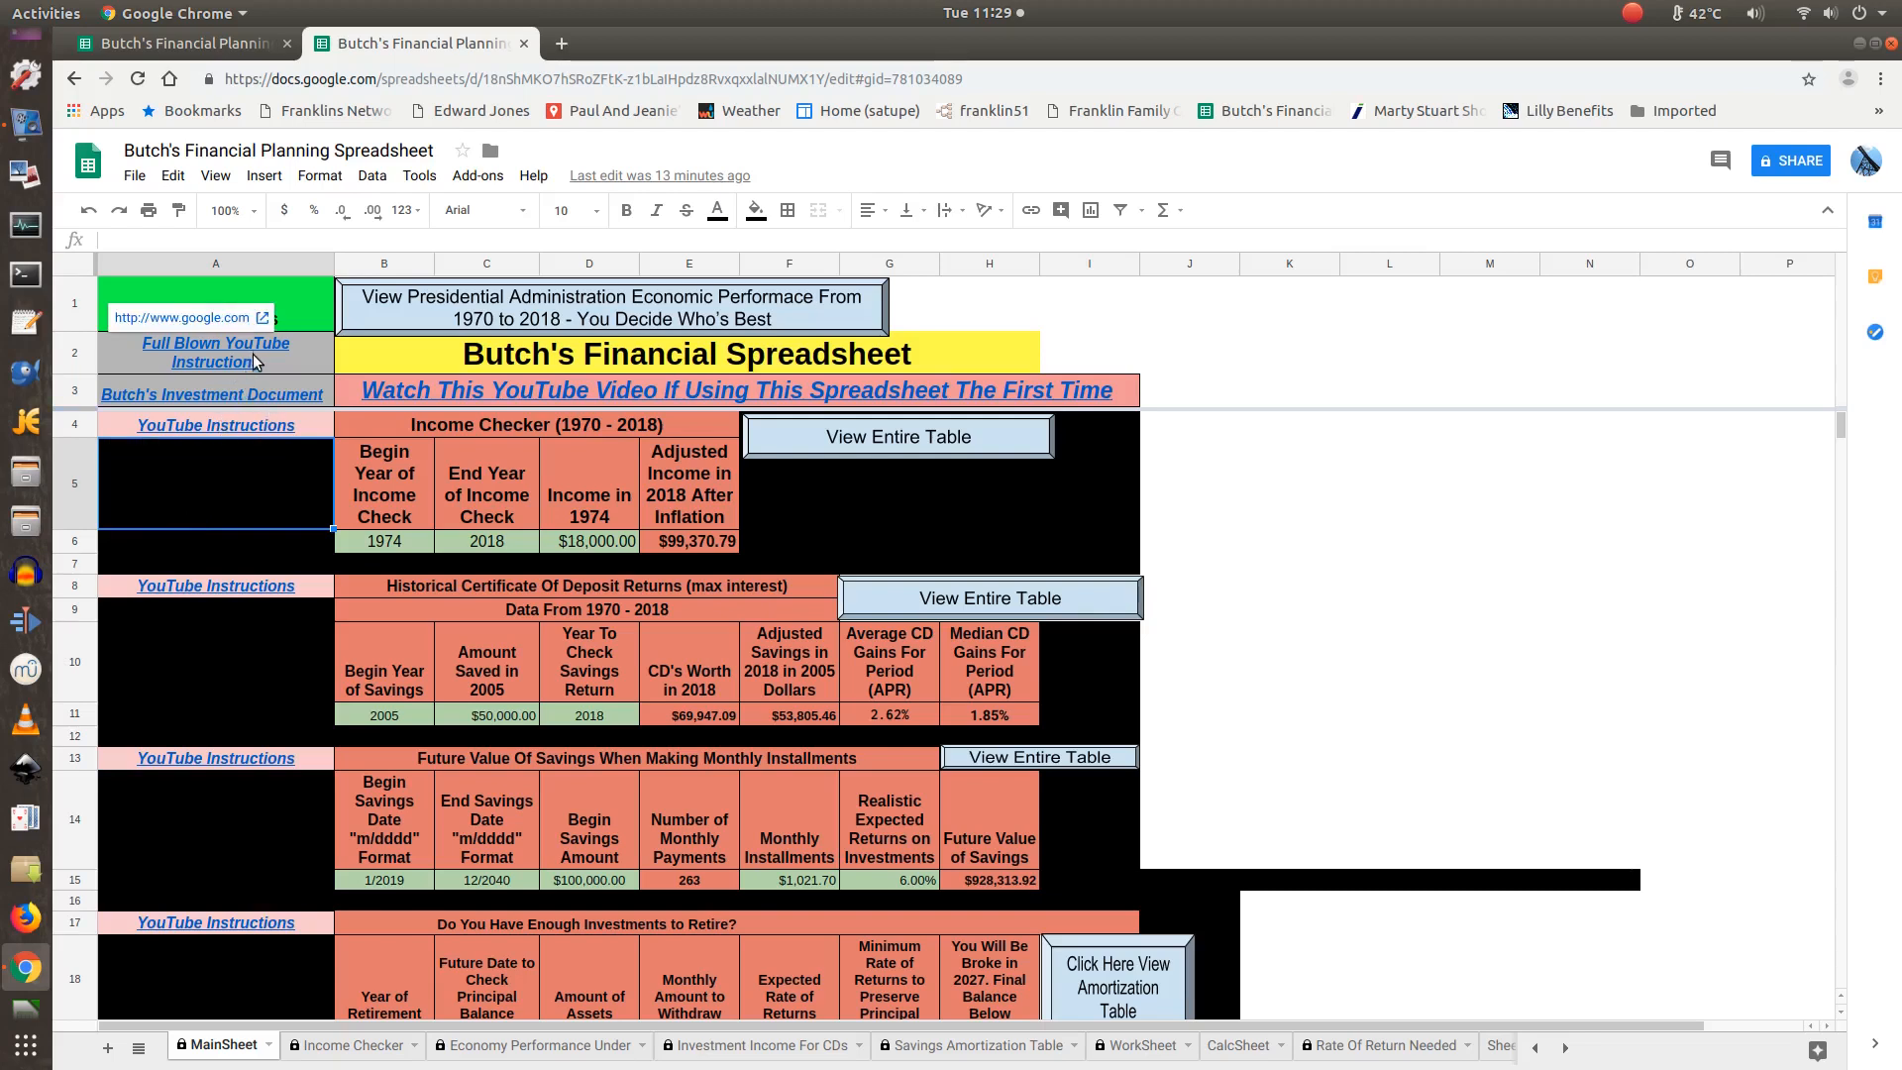
pyautogui.moveTo(253, 394)
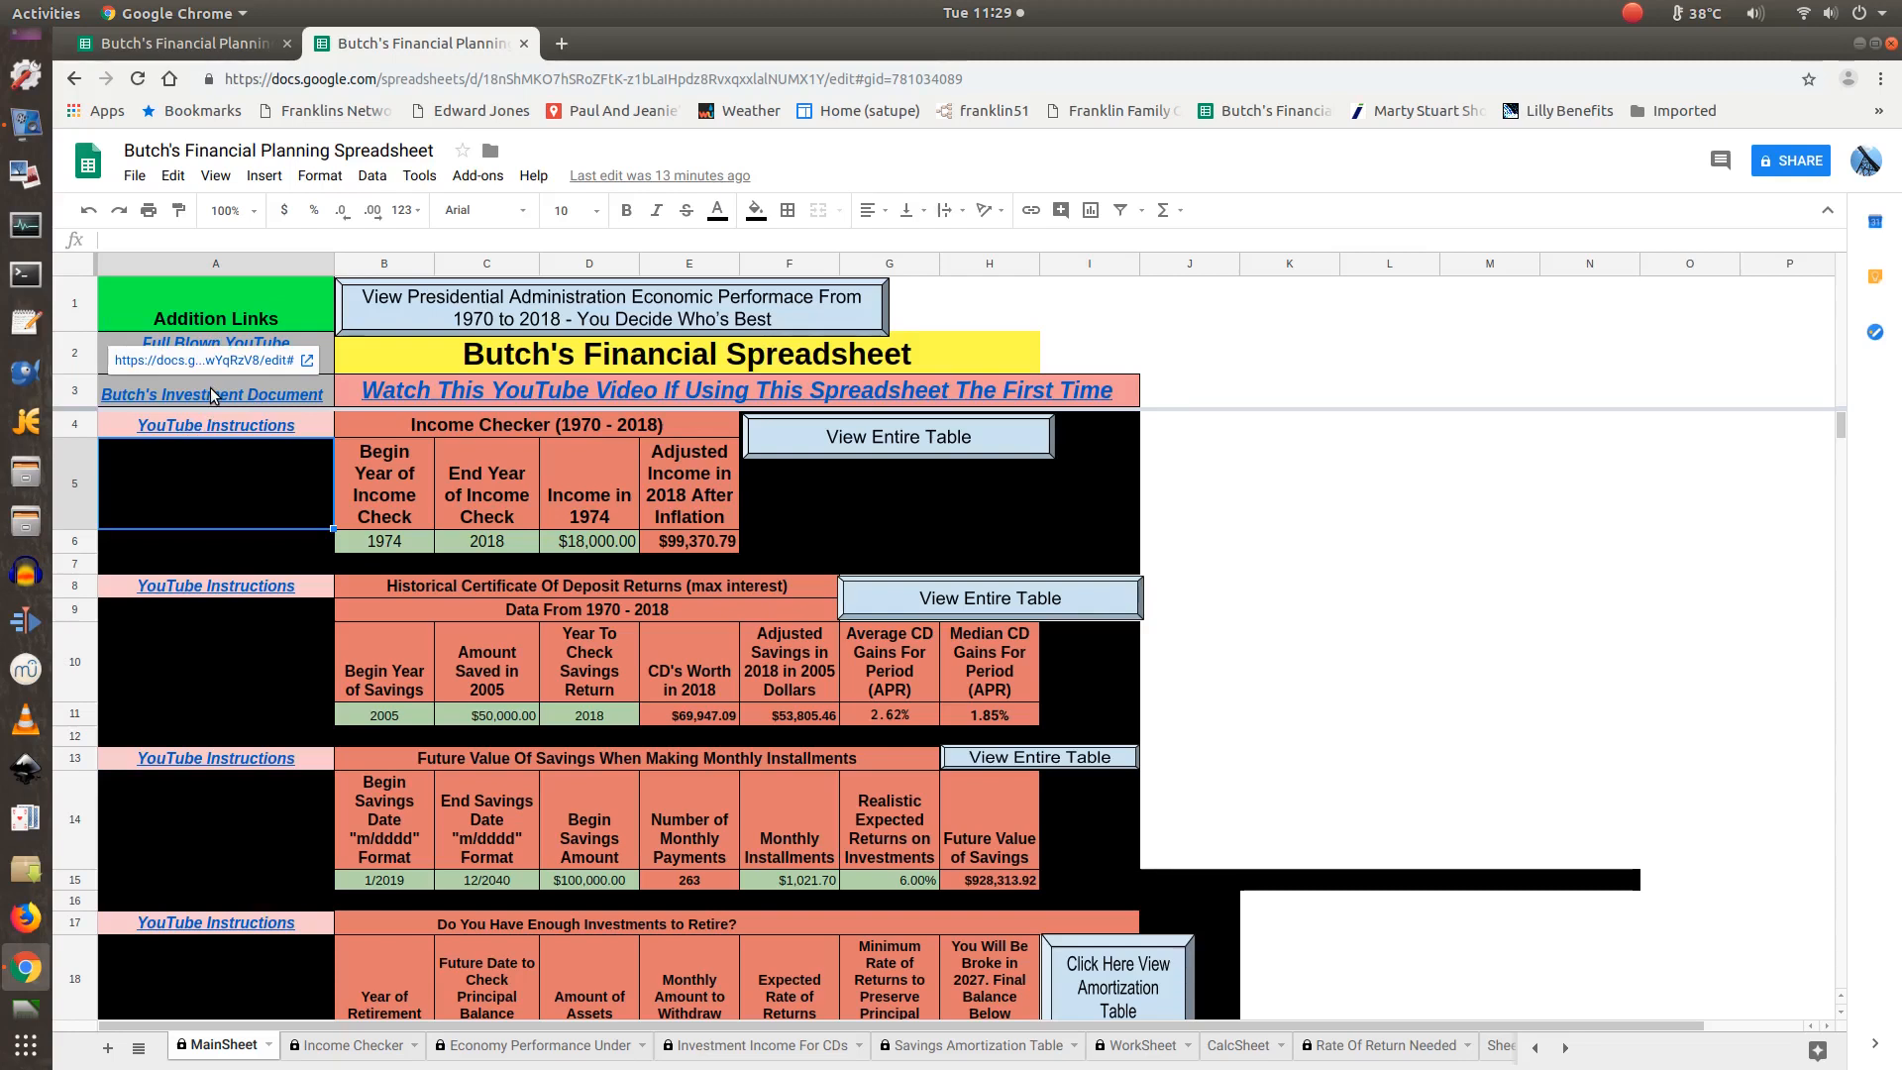
pyautogui.moveTo(222, 433)
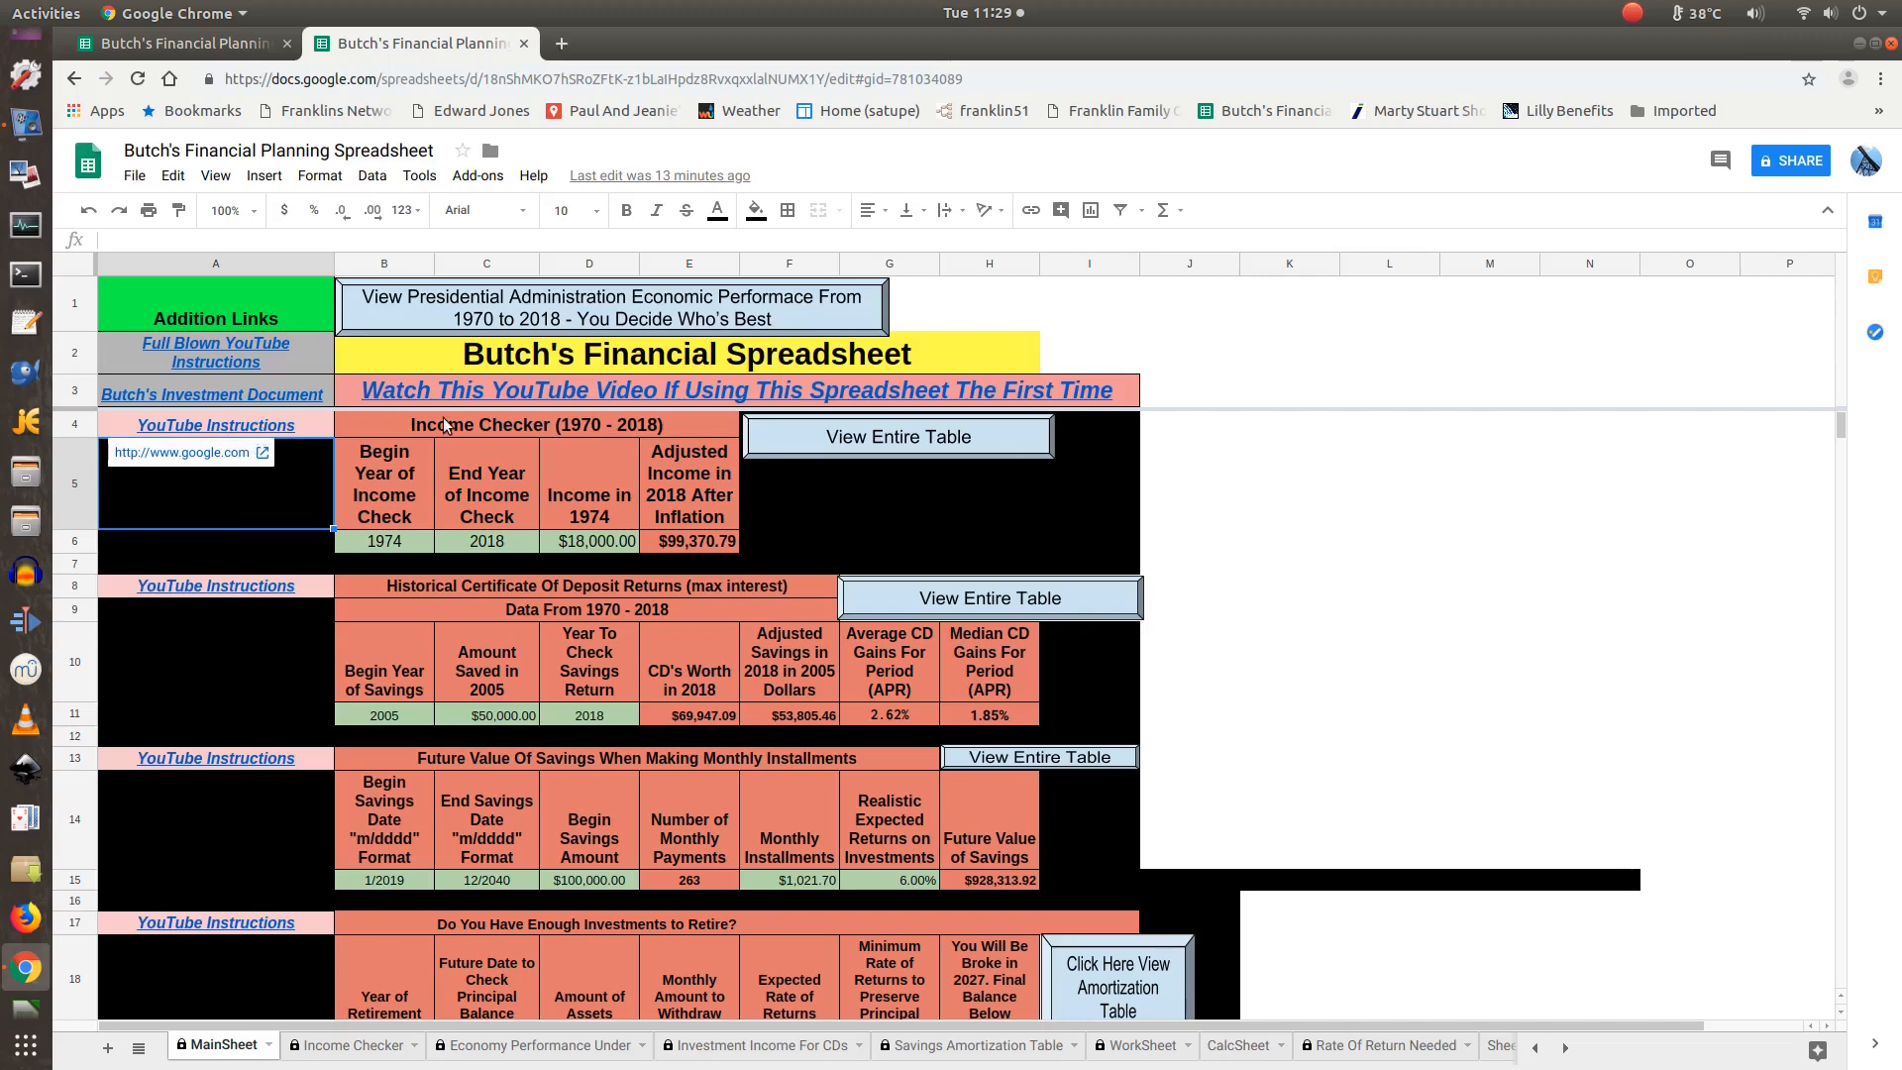
pyautogui.scroll(-1, 634, 593)
pyautogui.scroll(-5, 629, 596)
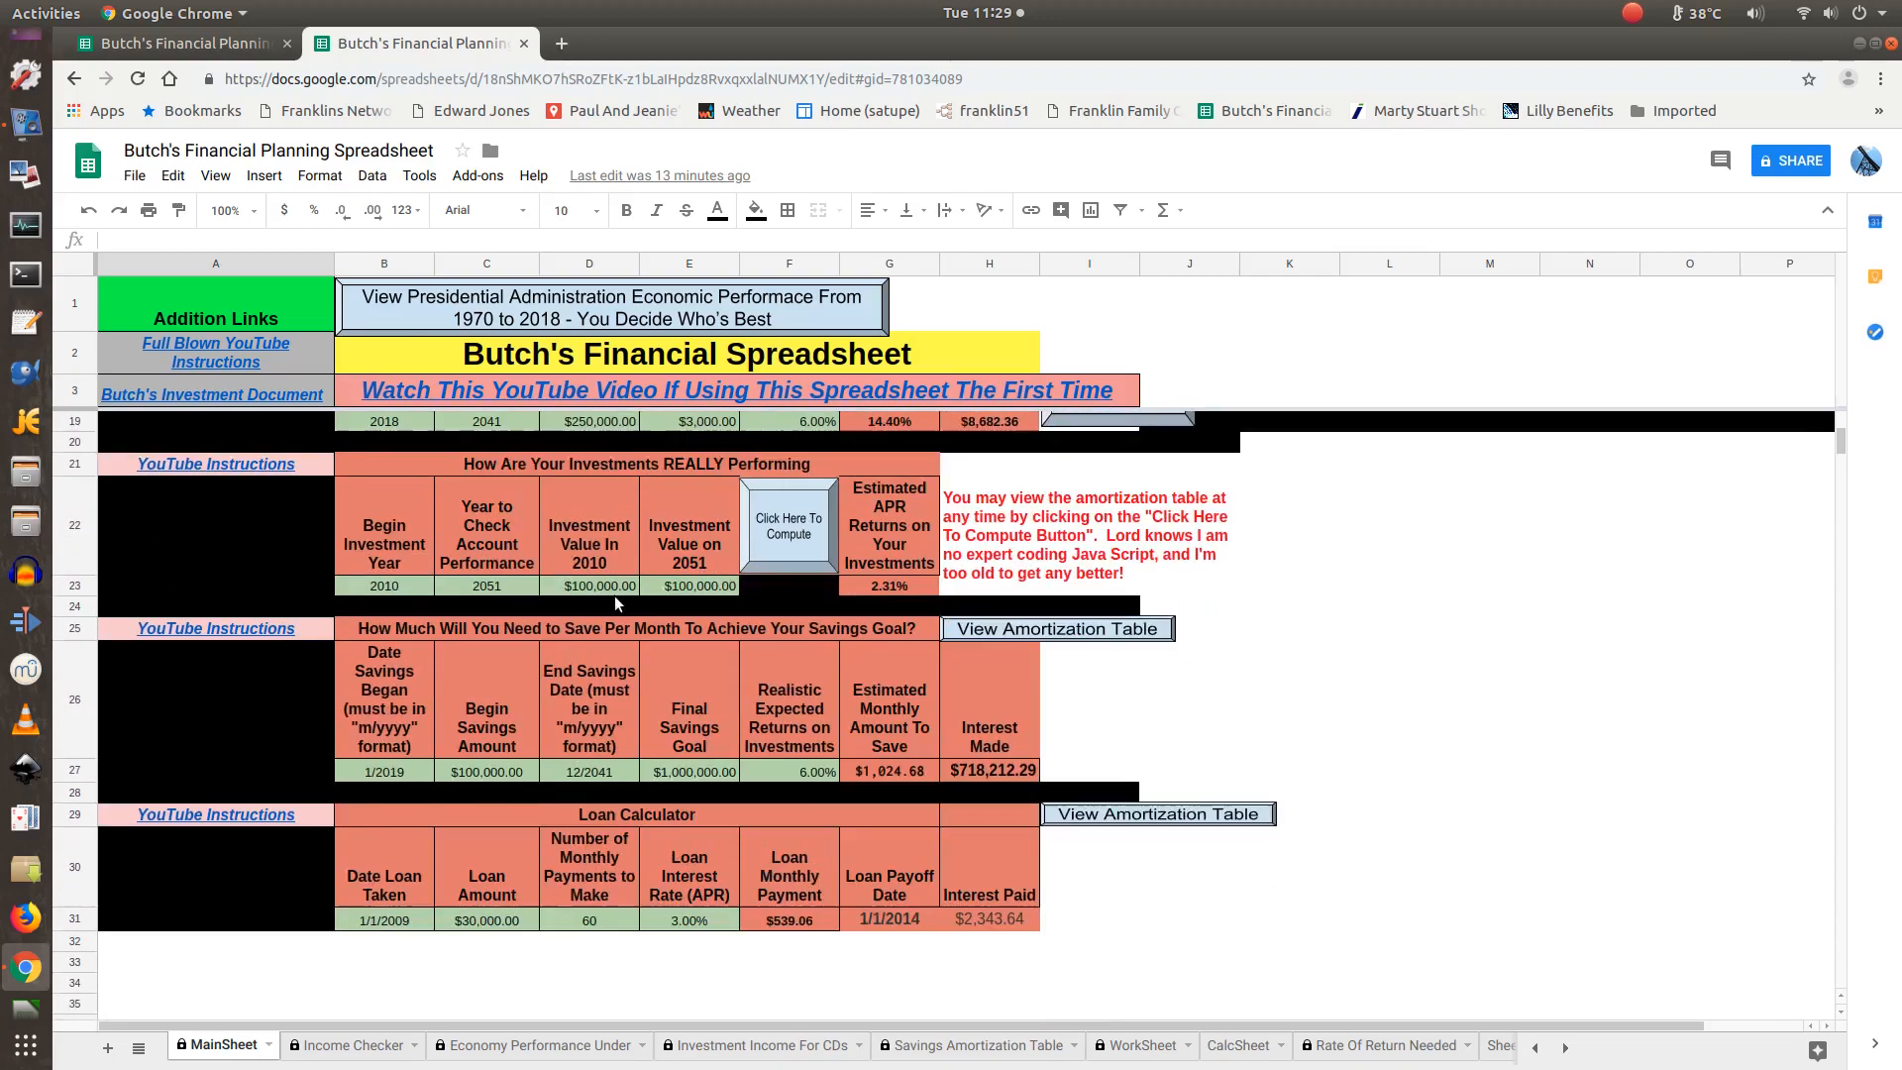
pyautogui.scroll(6, 604, 593)
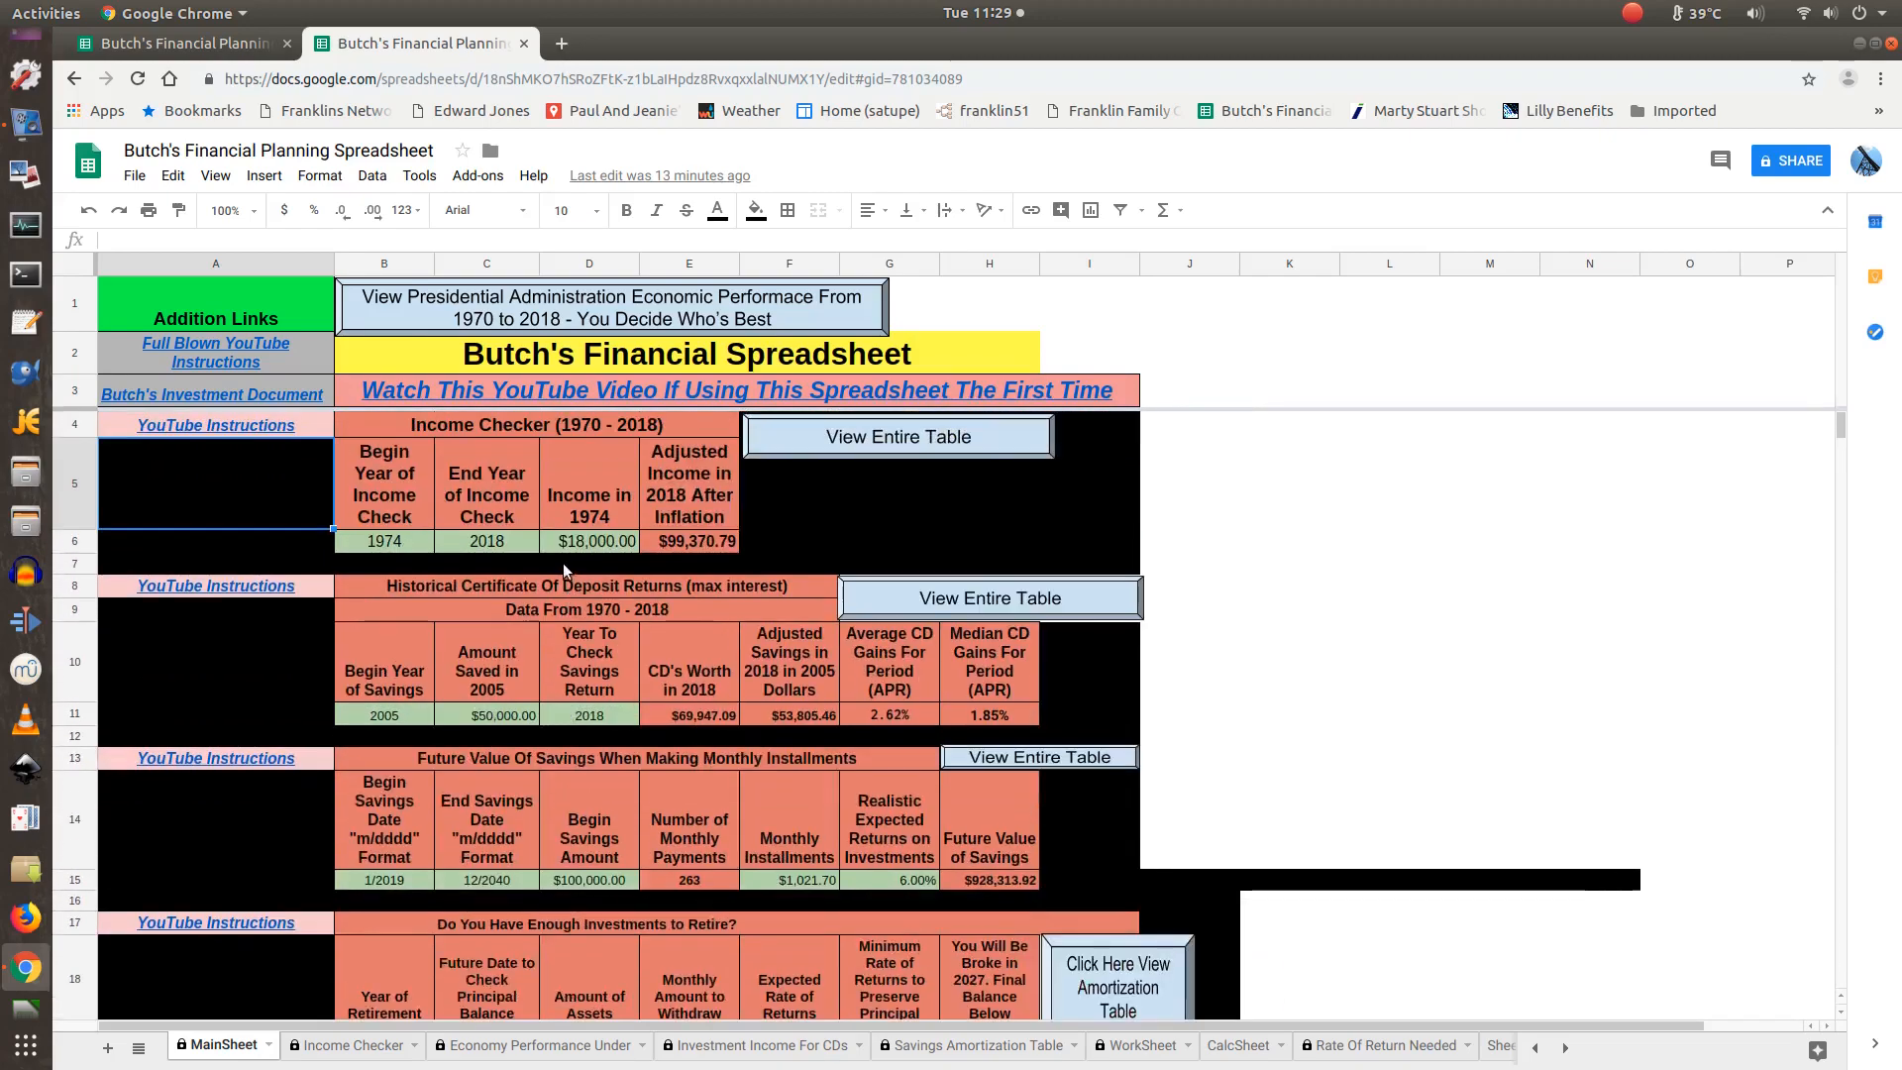
# Open Butch's Investment Document from its link on the main sheet and skim the strategy text from beginning to end.
pyautogui.click(226, 397)
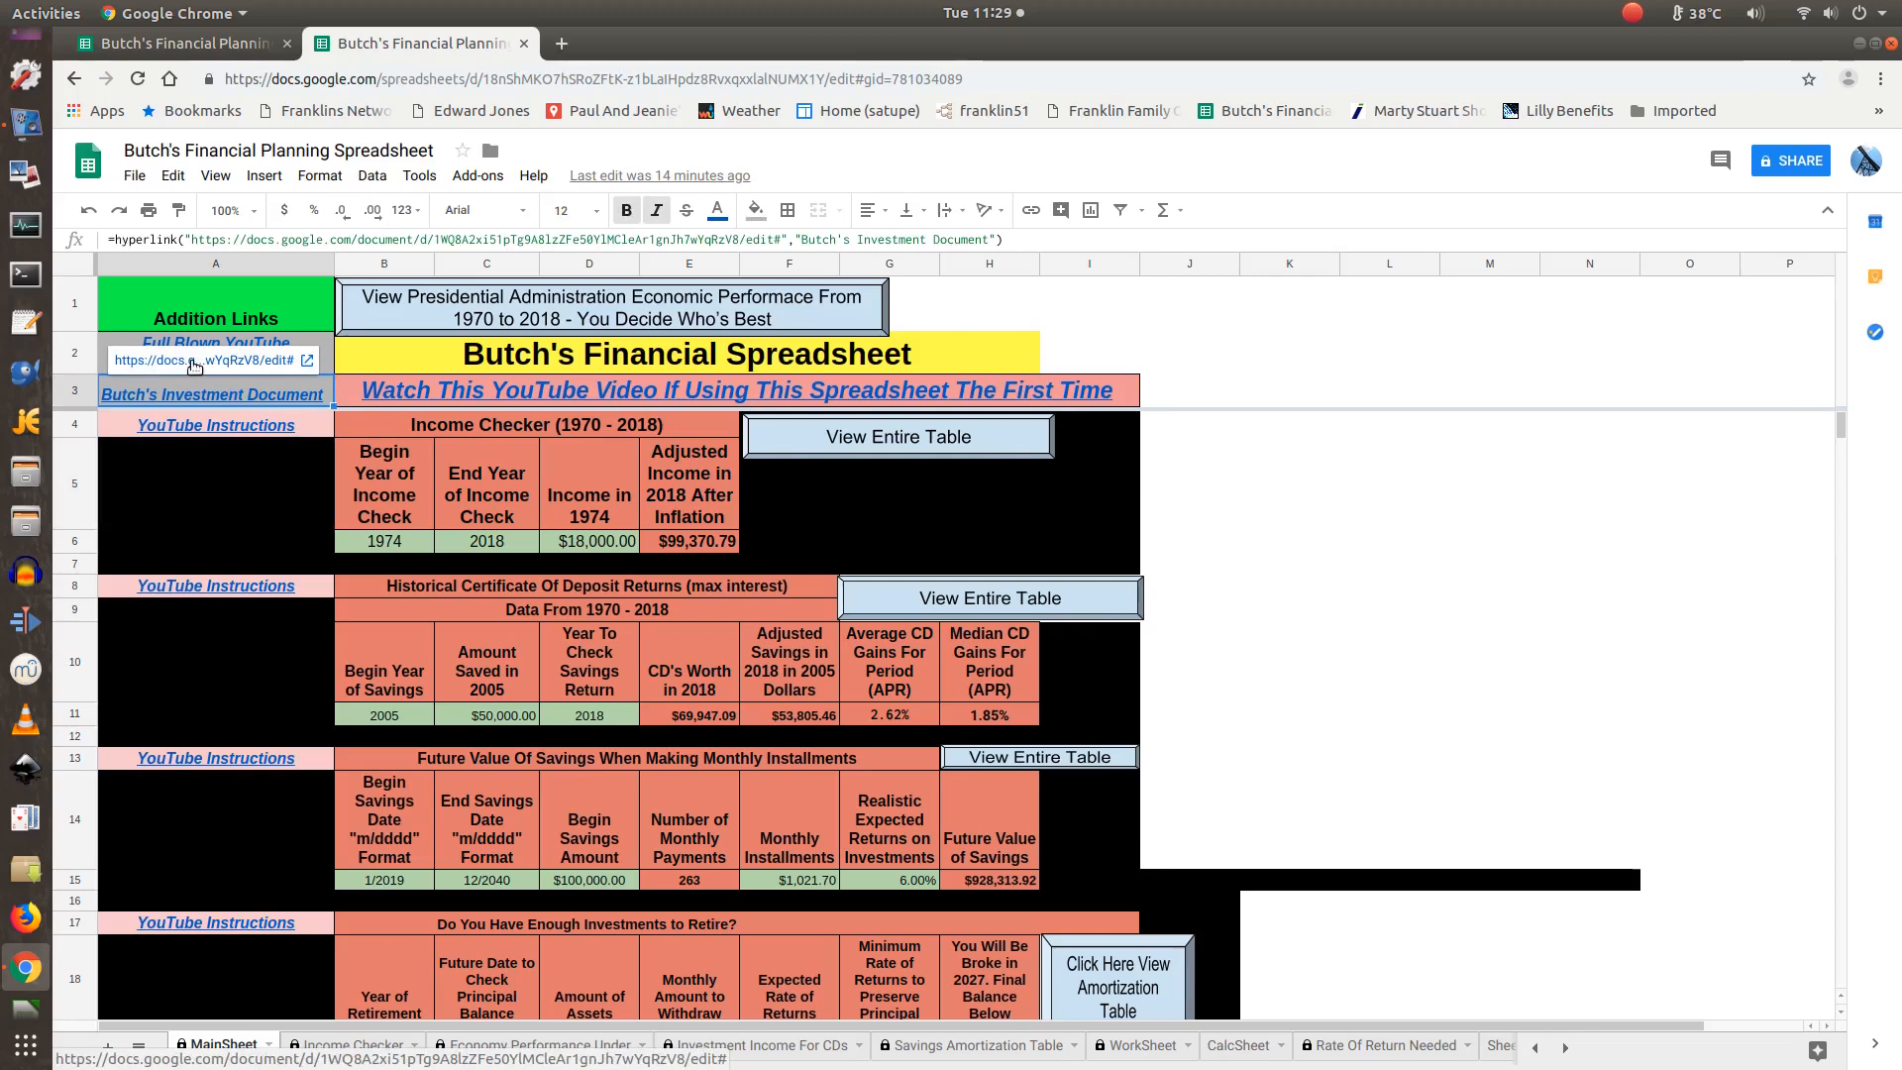
pyautogui.click(192, 363)
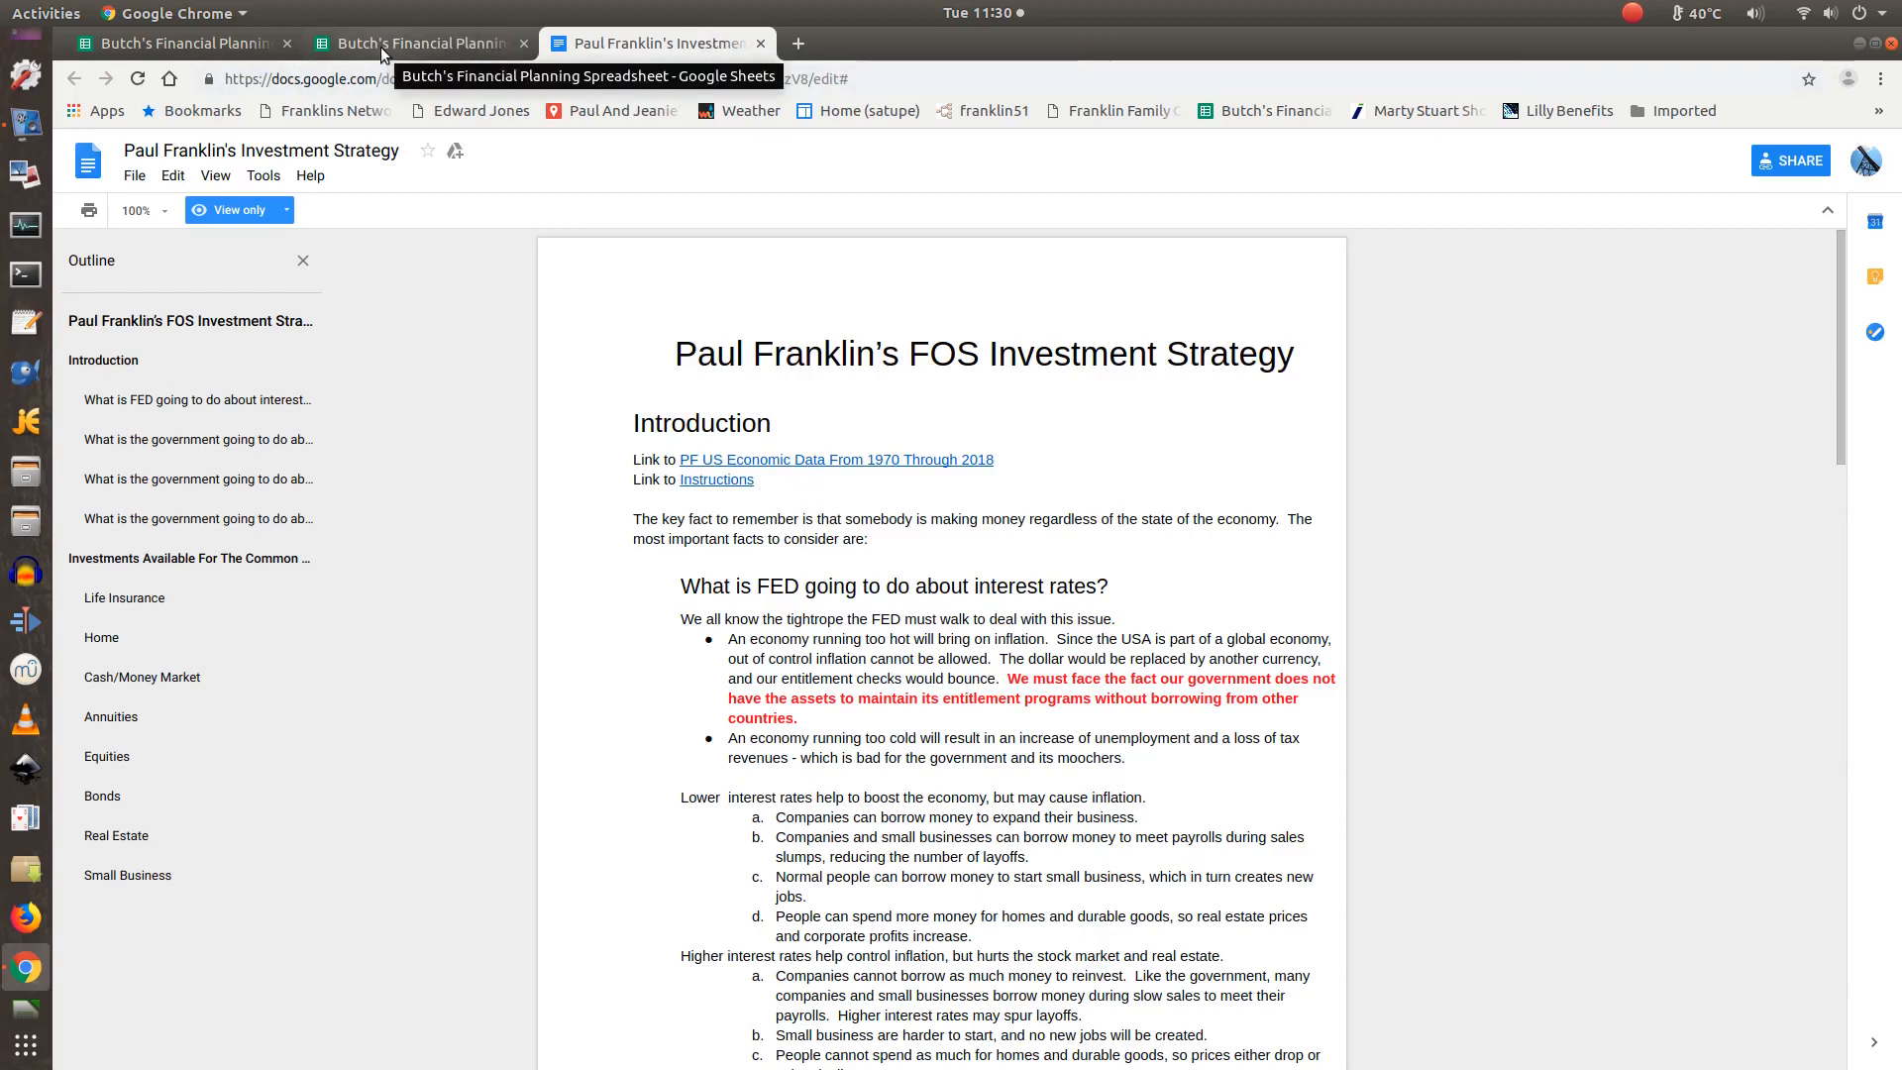
pyautogui.scroll(-2, 863, 545)
pyautogui.scroll(-15, 862, 546)
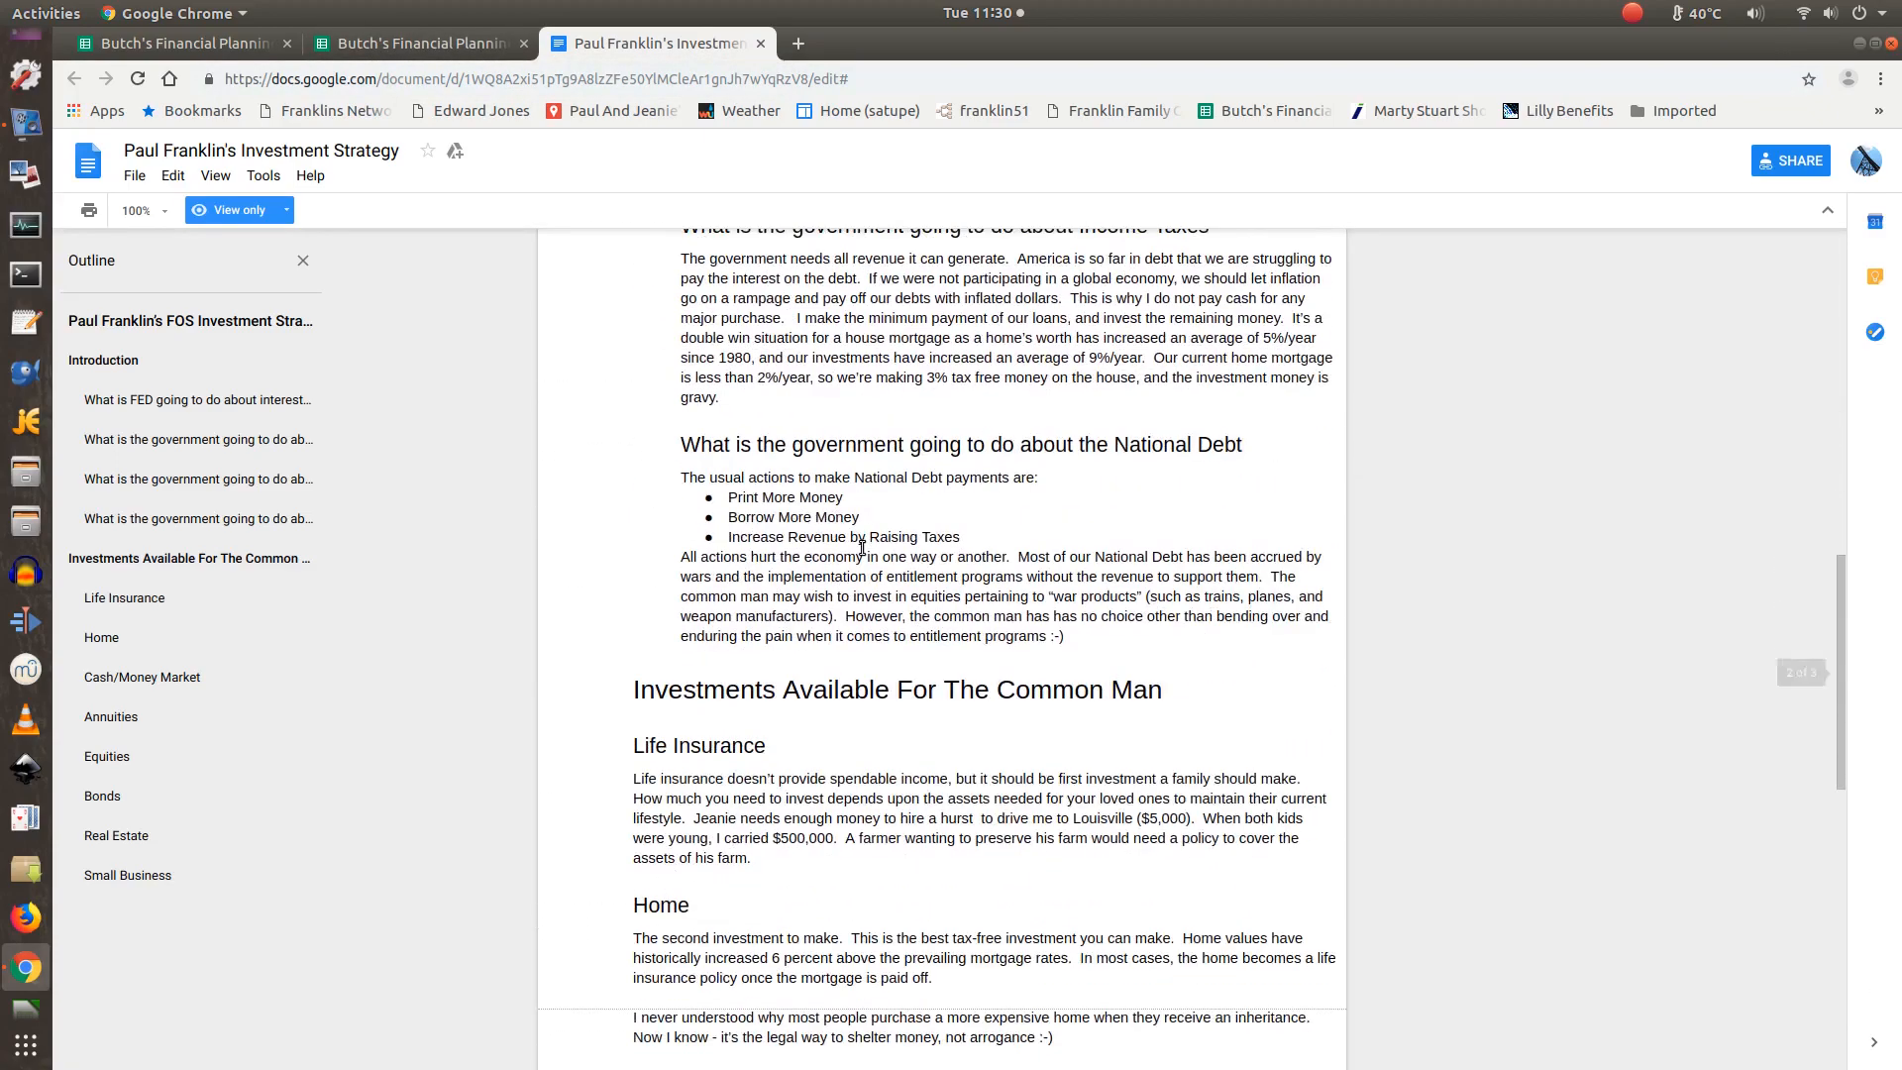
pyautogui.scroll(-10, 862, 546)
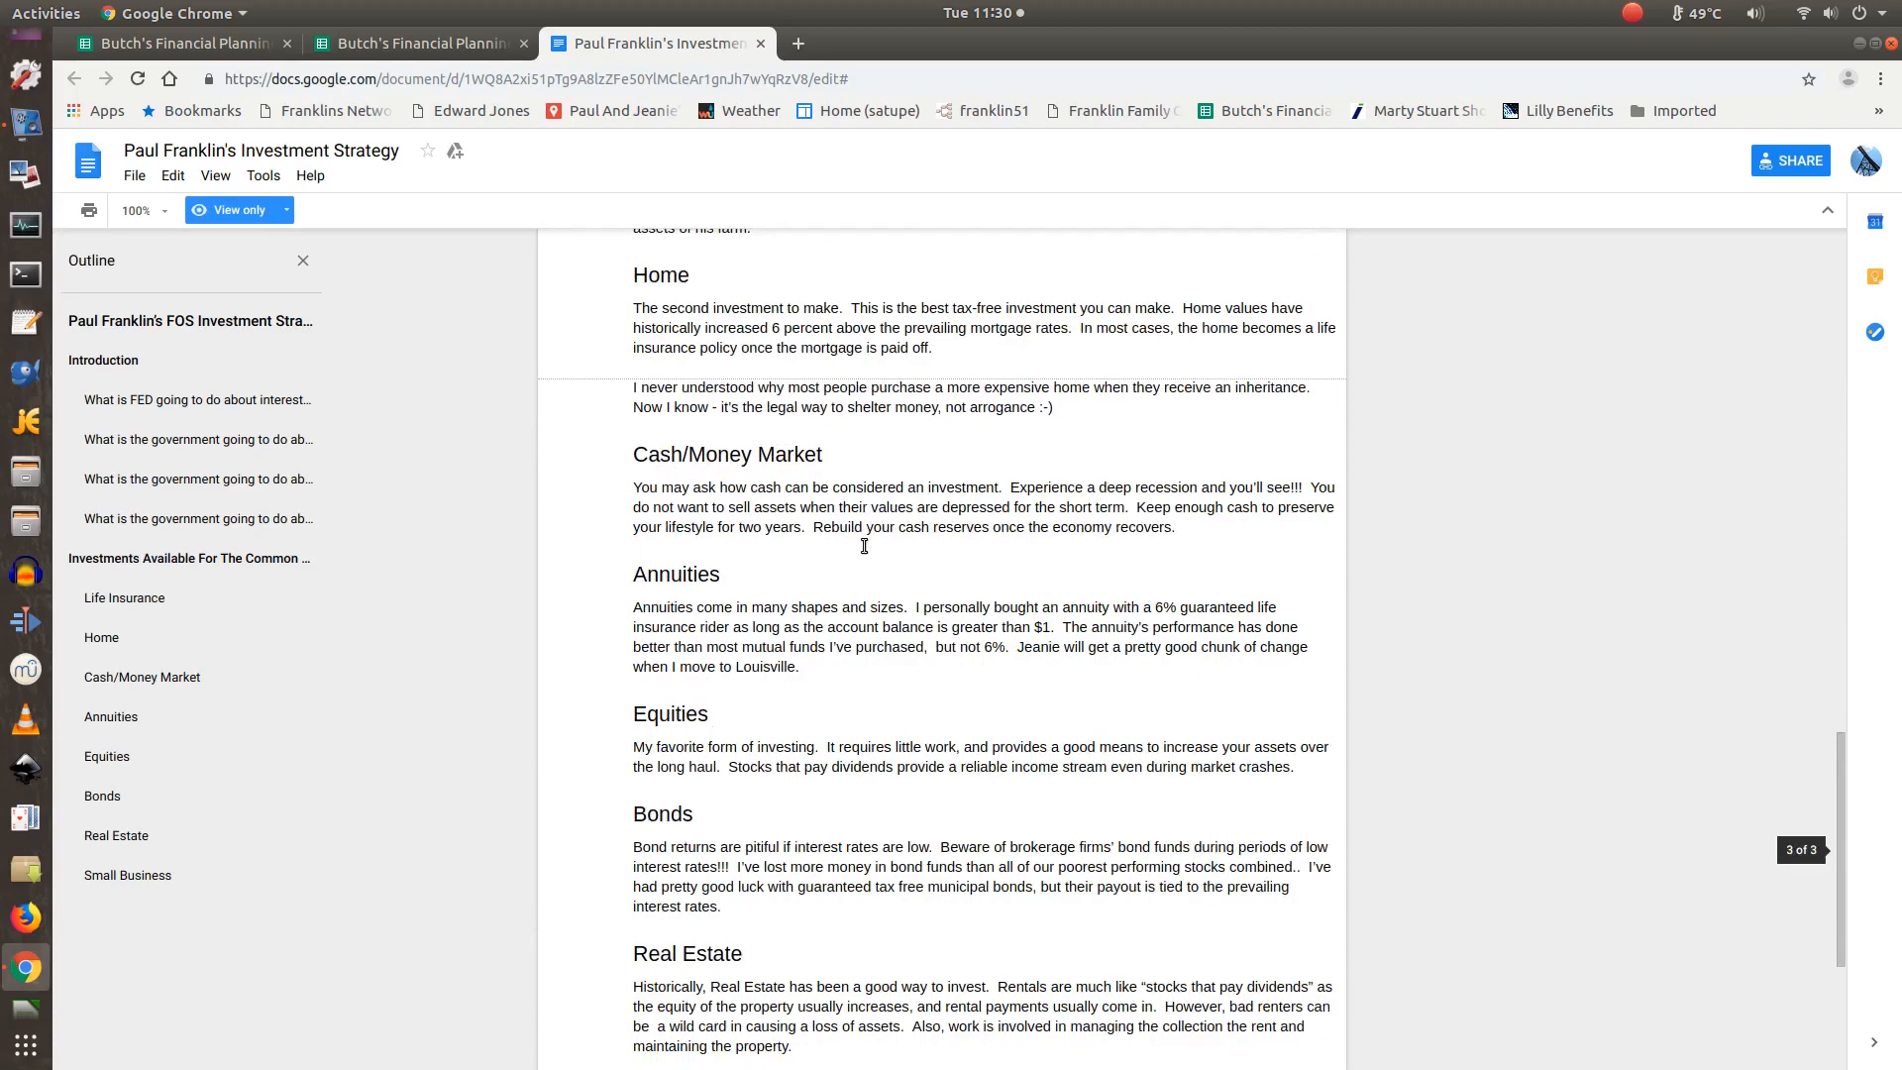
pyautogui.scroll(-6, 864, 546)
pyautogui.scroll(13, 864, 547)
pyautogui.scroll(20, 863, 546)
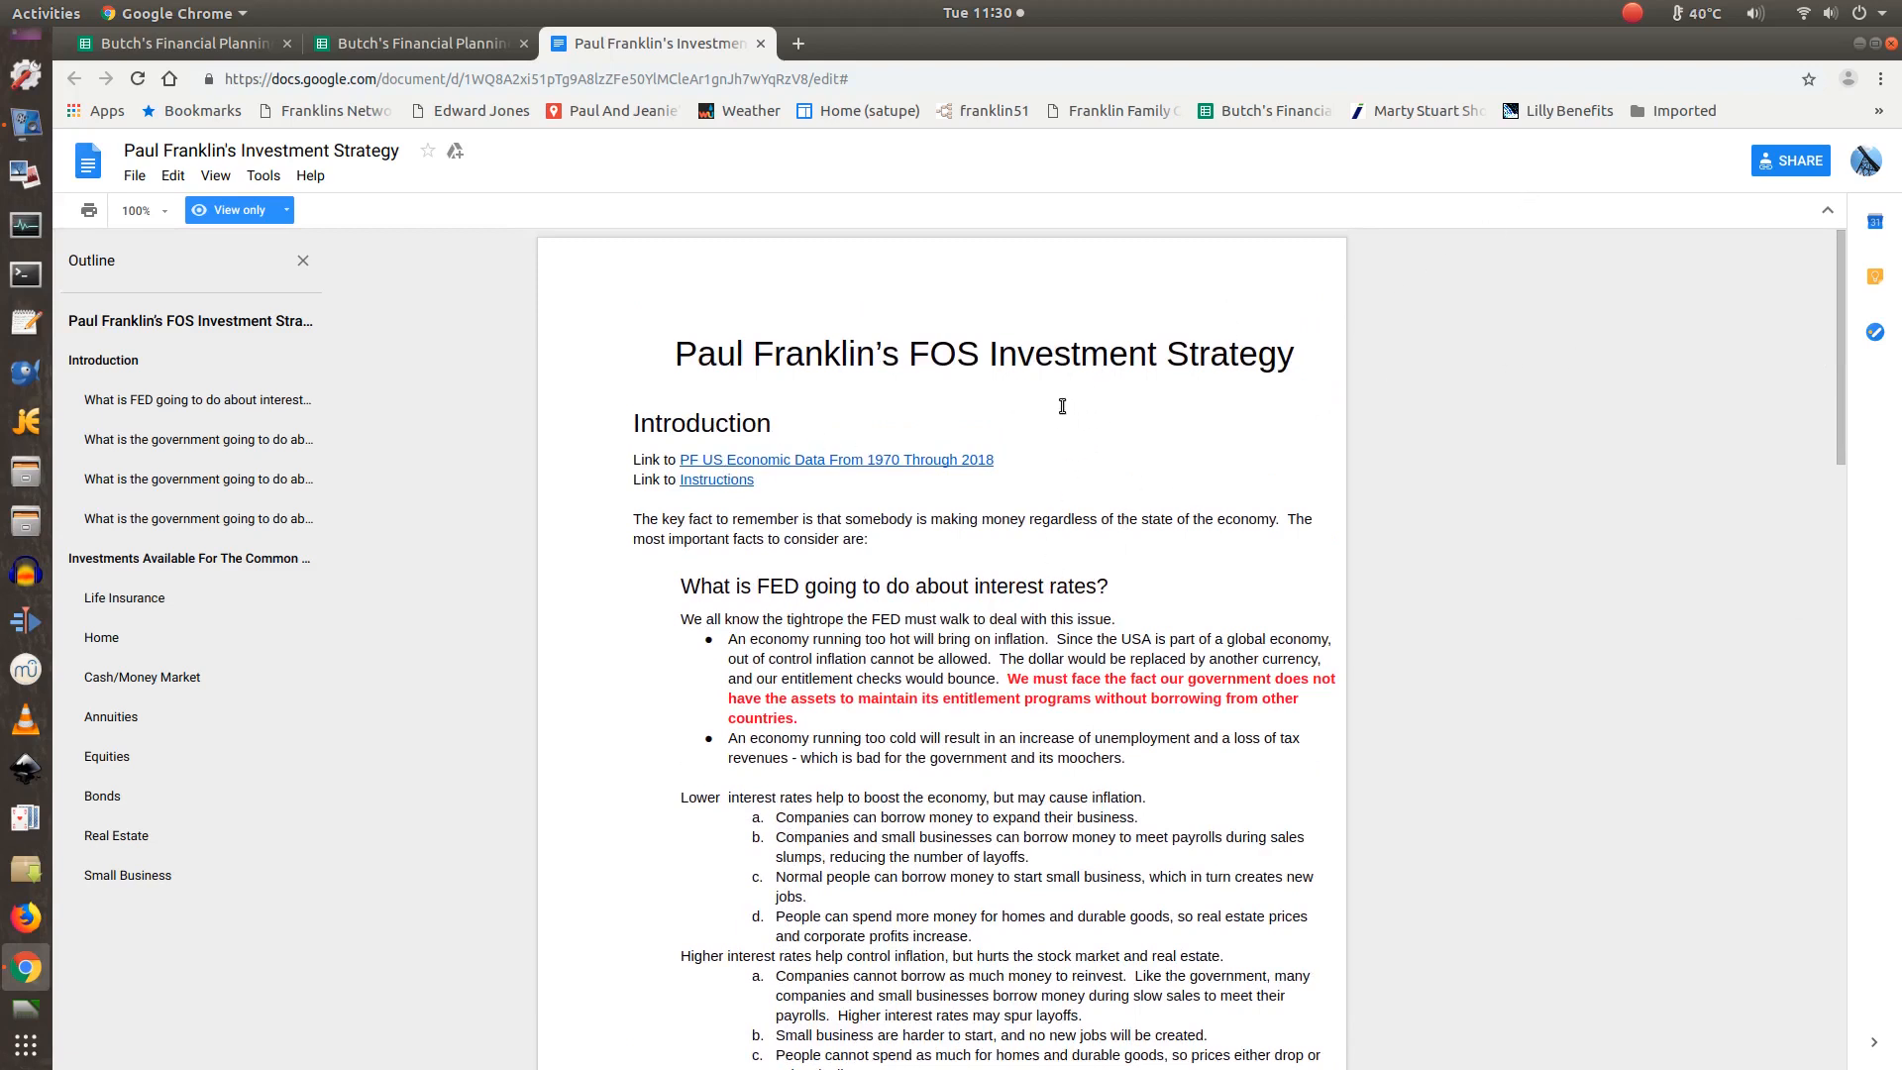
# Go over the document's sections on tariffs, income taxes, the National Debt and Investments Available For The Common Man once more.
pyautogui.scroll(-7, 1062, 406)
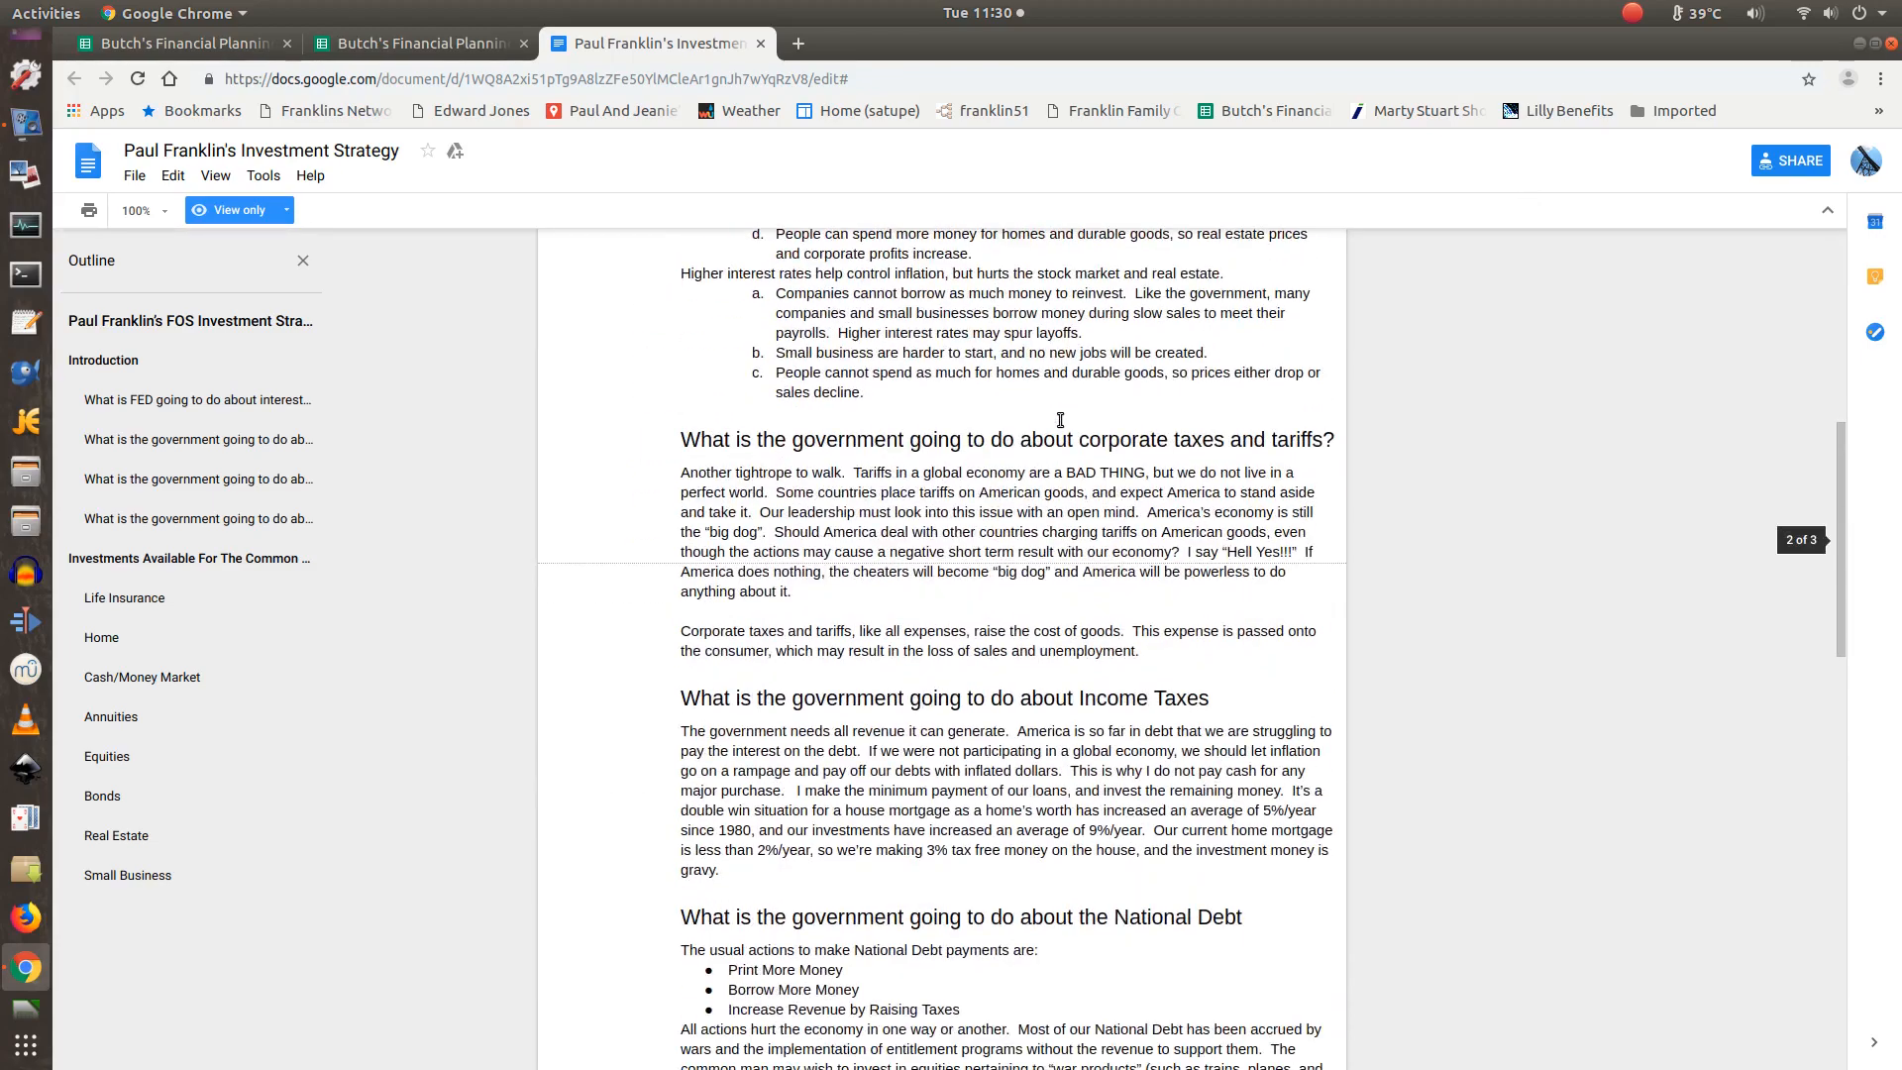
pyautogui.scroll(-4, 1059, 420)
pyautogui.scroll(-4, 1057, 438)
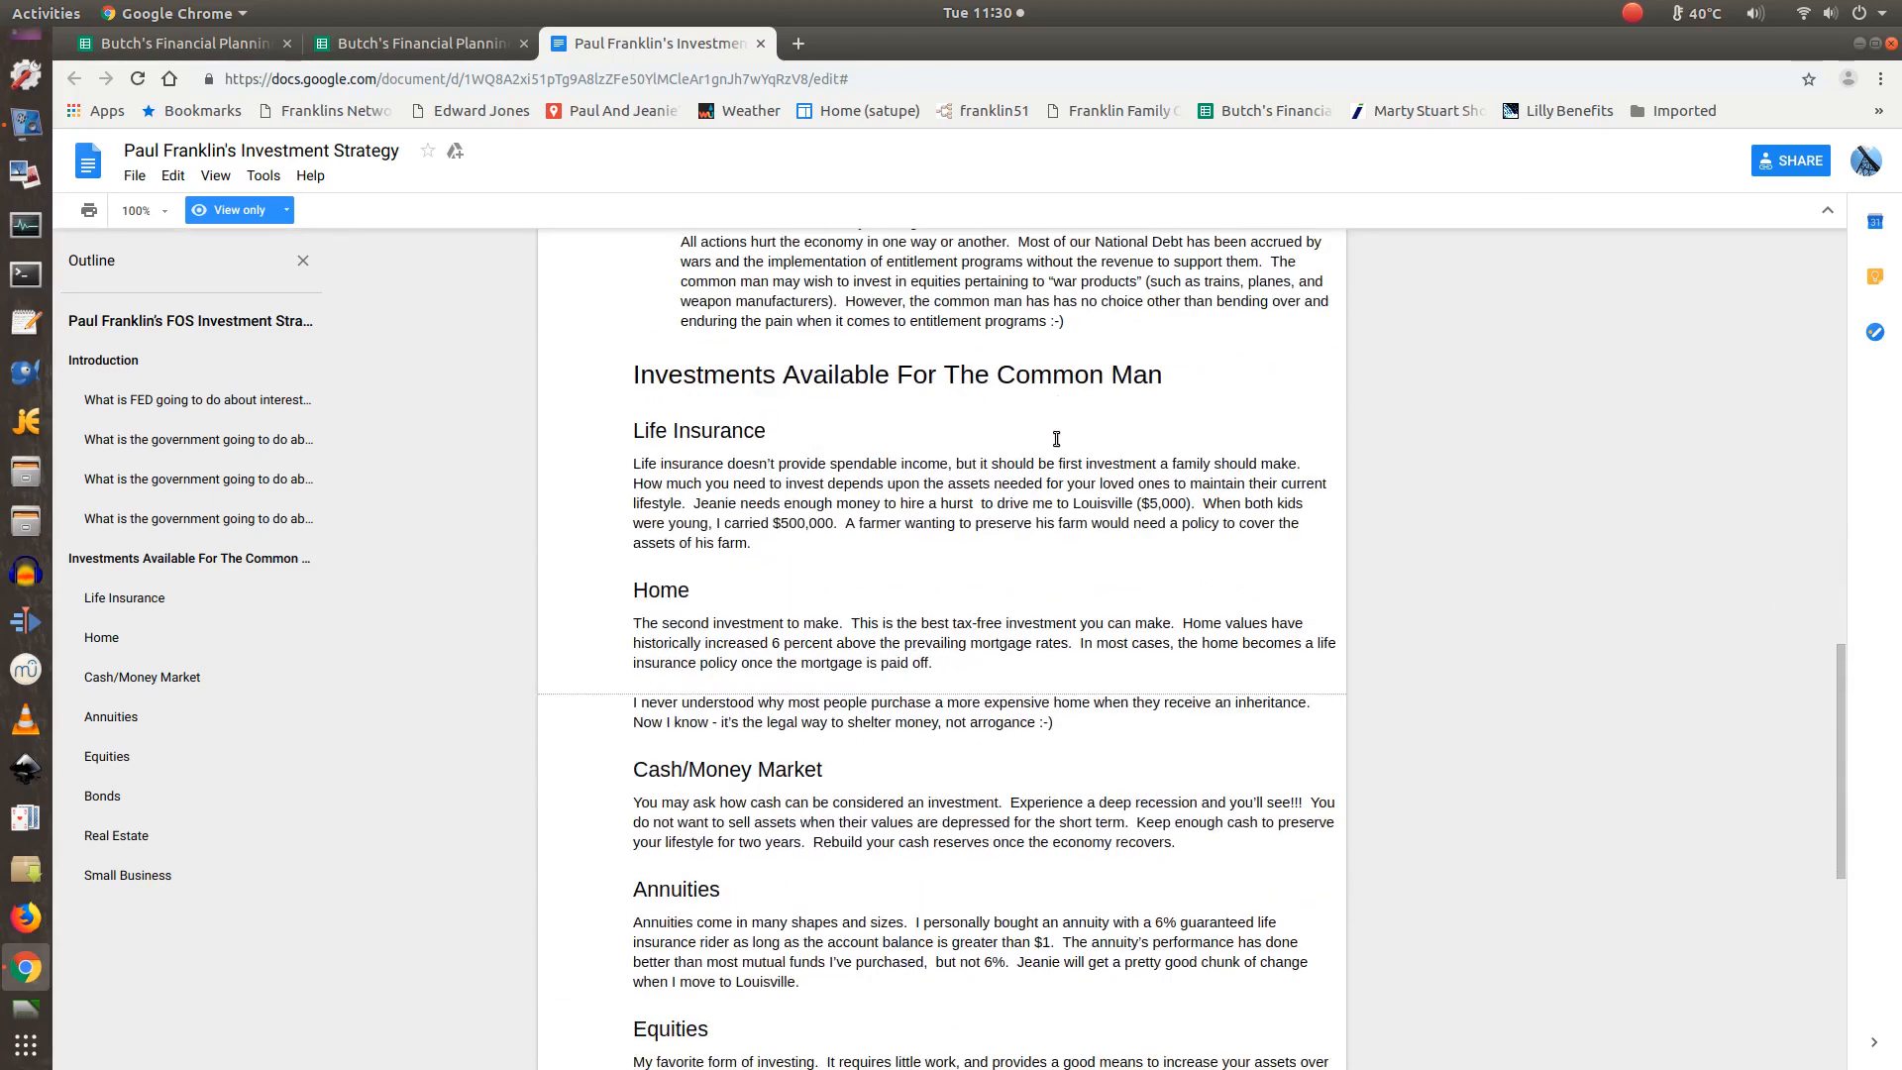
pyautogui.scroll(15, 866, 463)
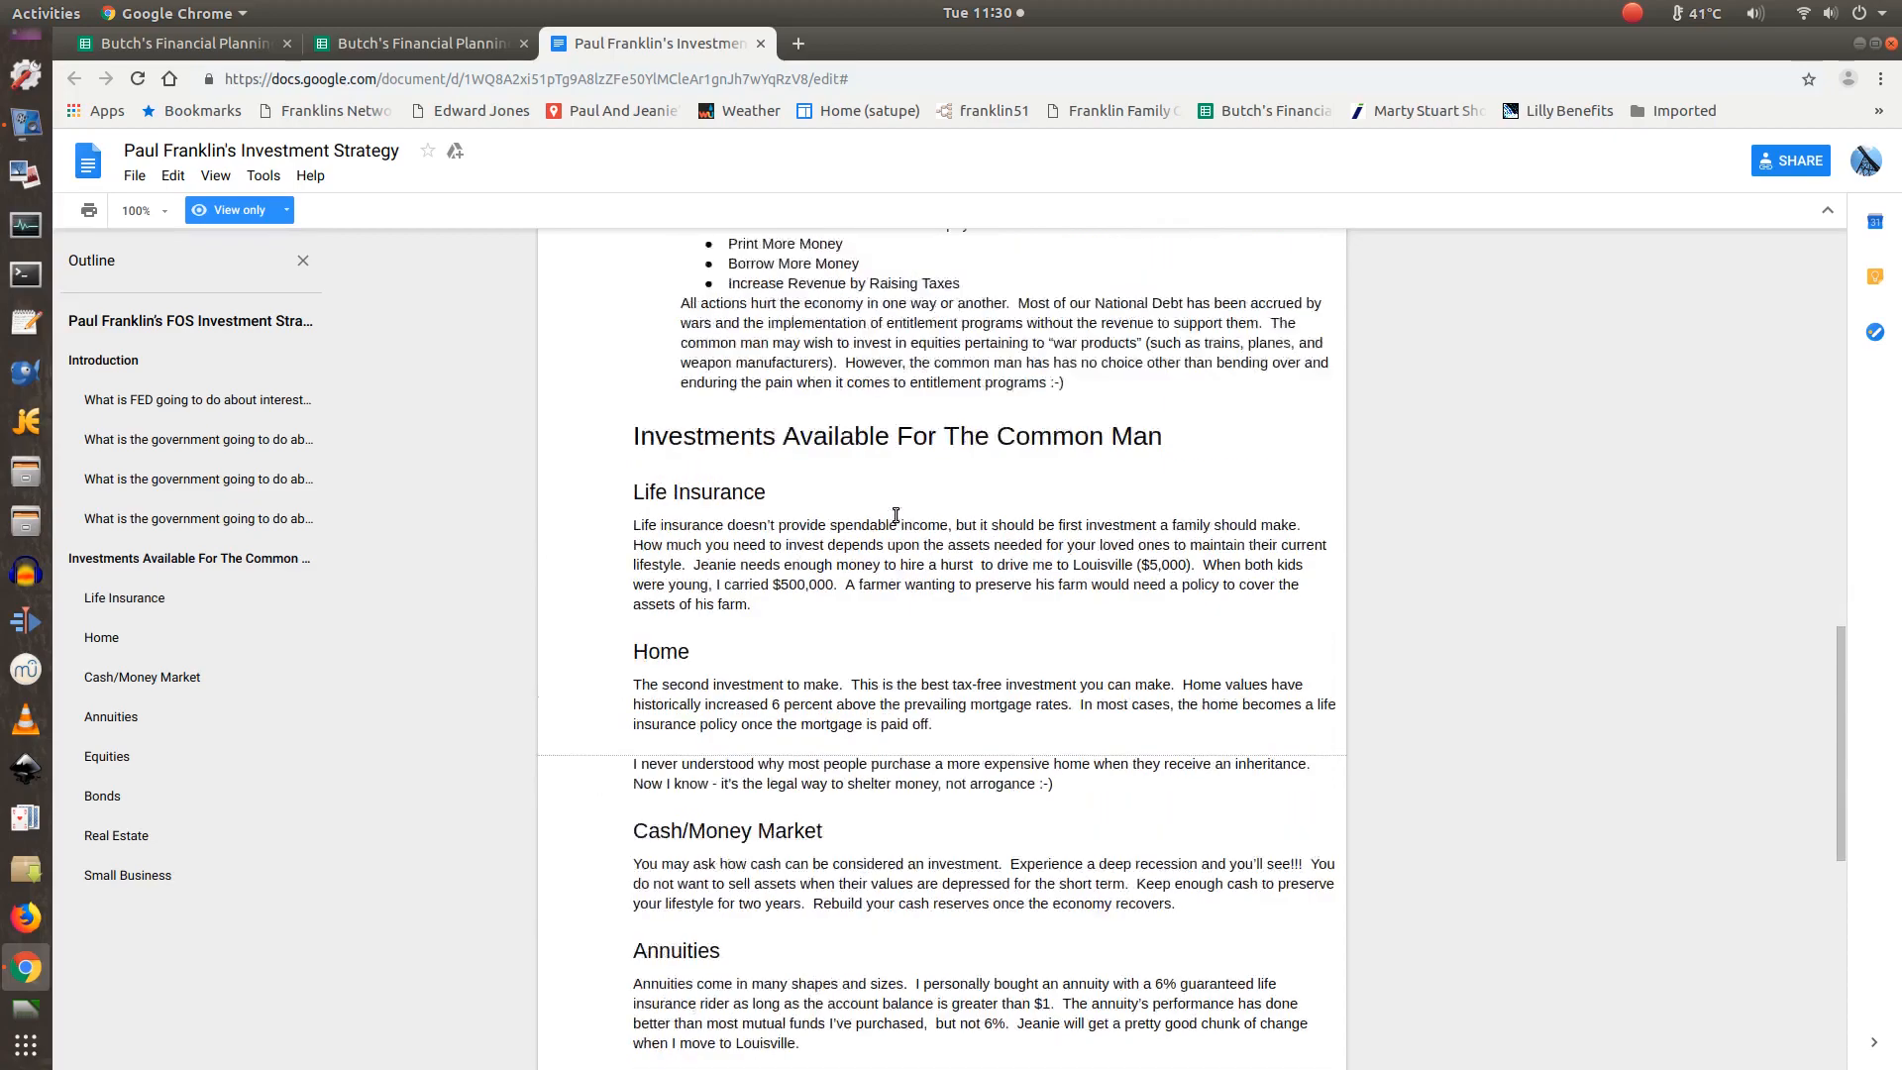
pyautogui.scroll(7, 873, 482)
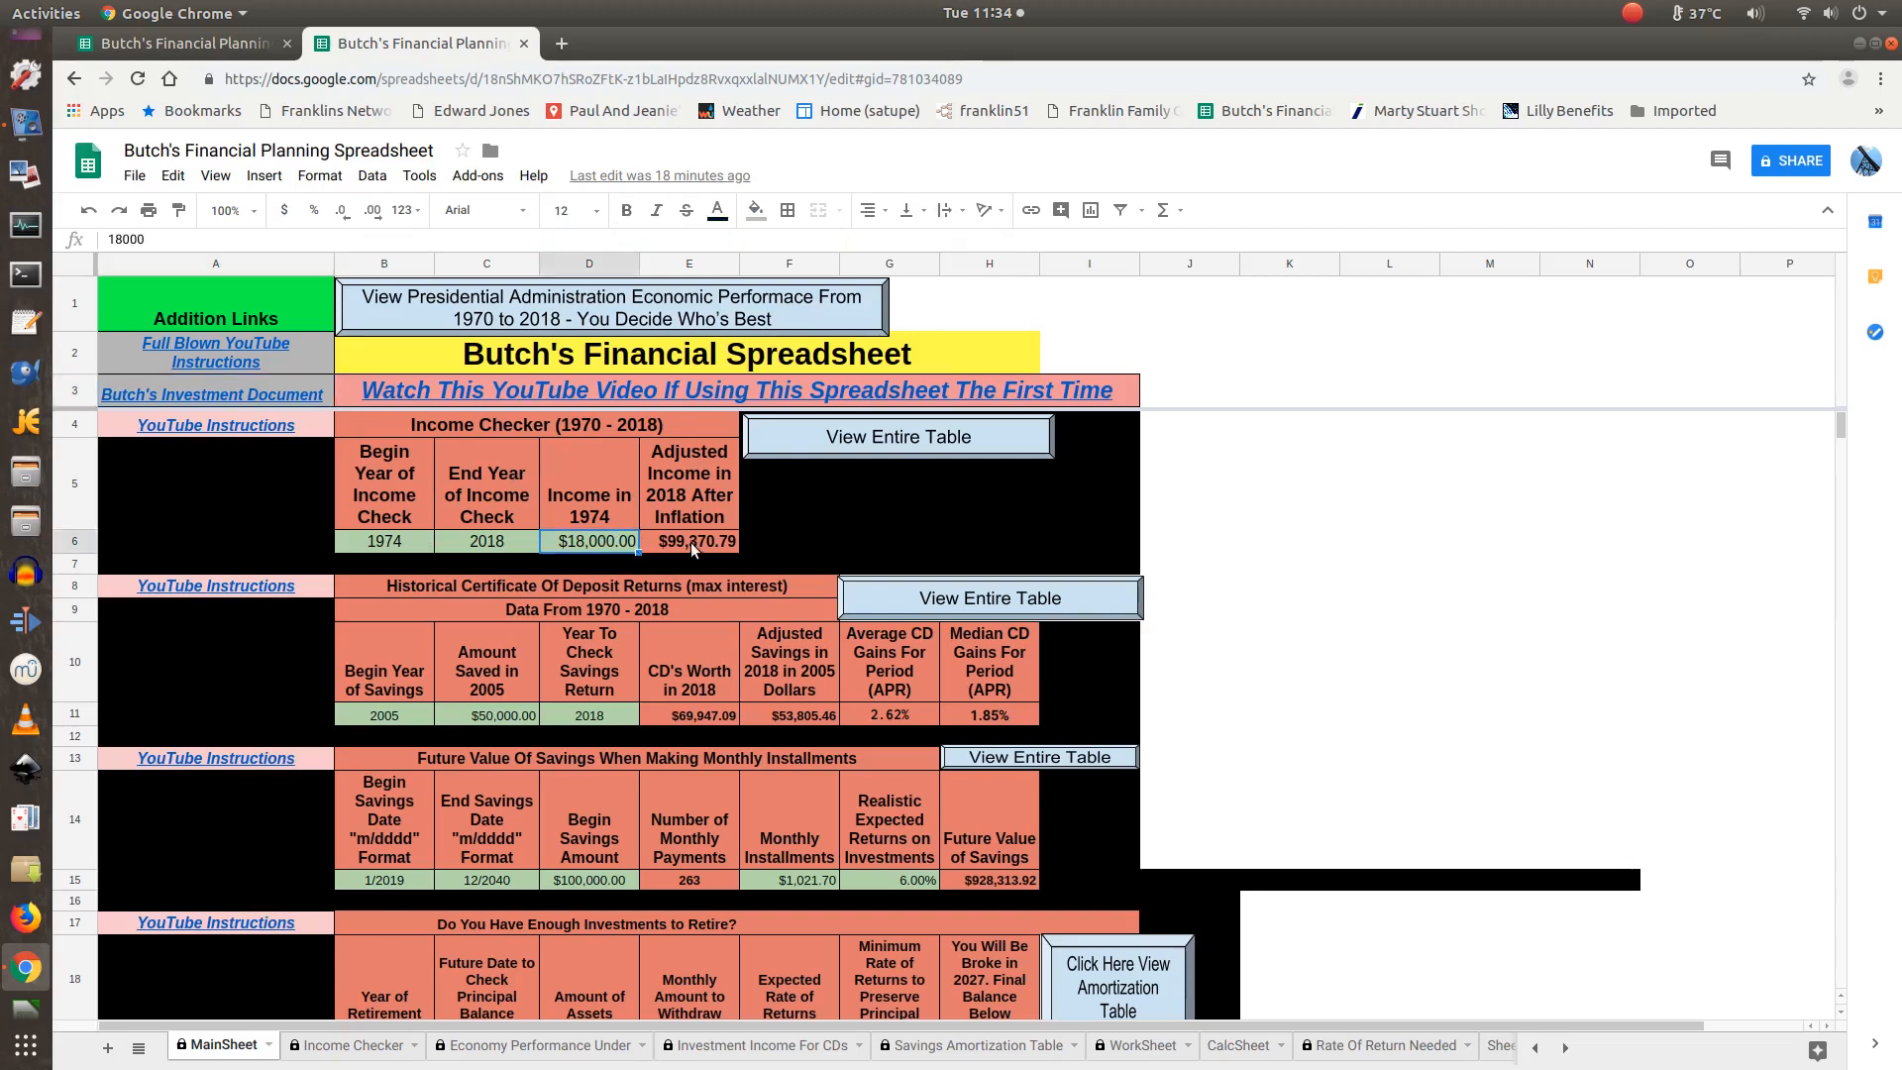
# Check the formula behind the Income Checker's adjusted income, try to enter jdkdkd in protected cell J5 and cancel the edit.
pyautogui.click(691, 543)
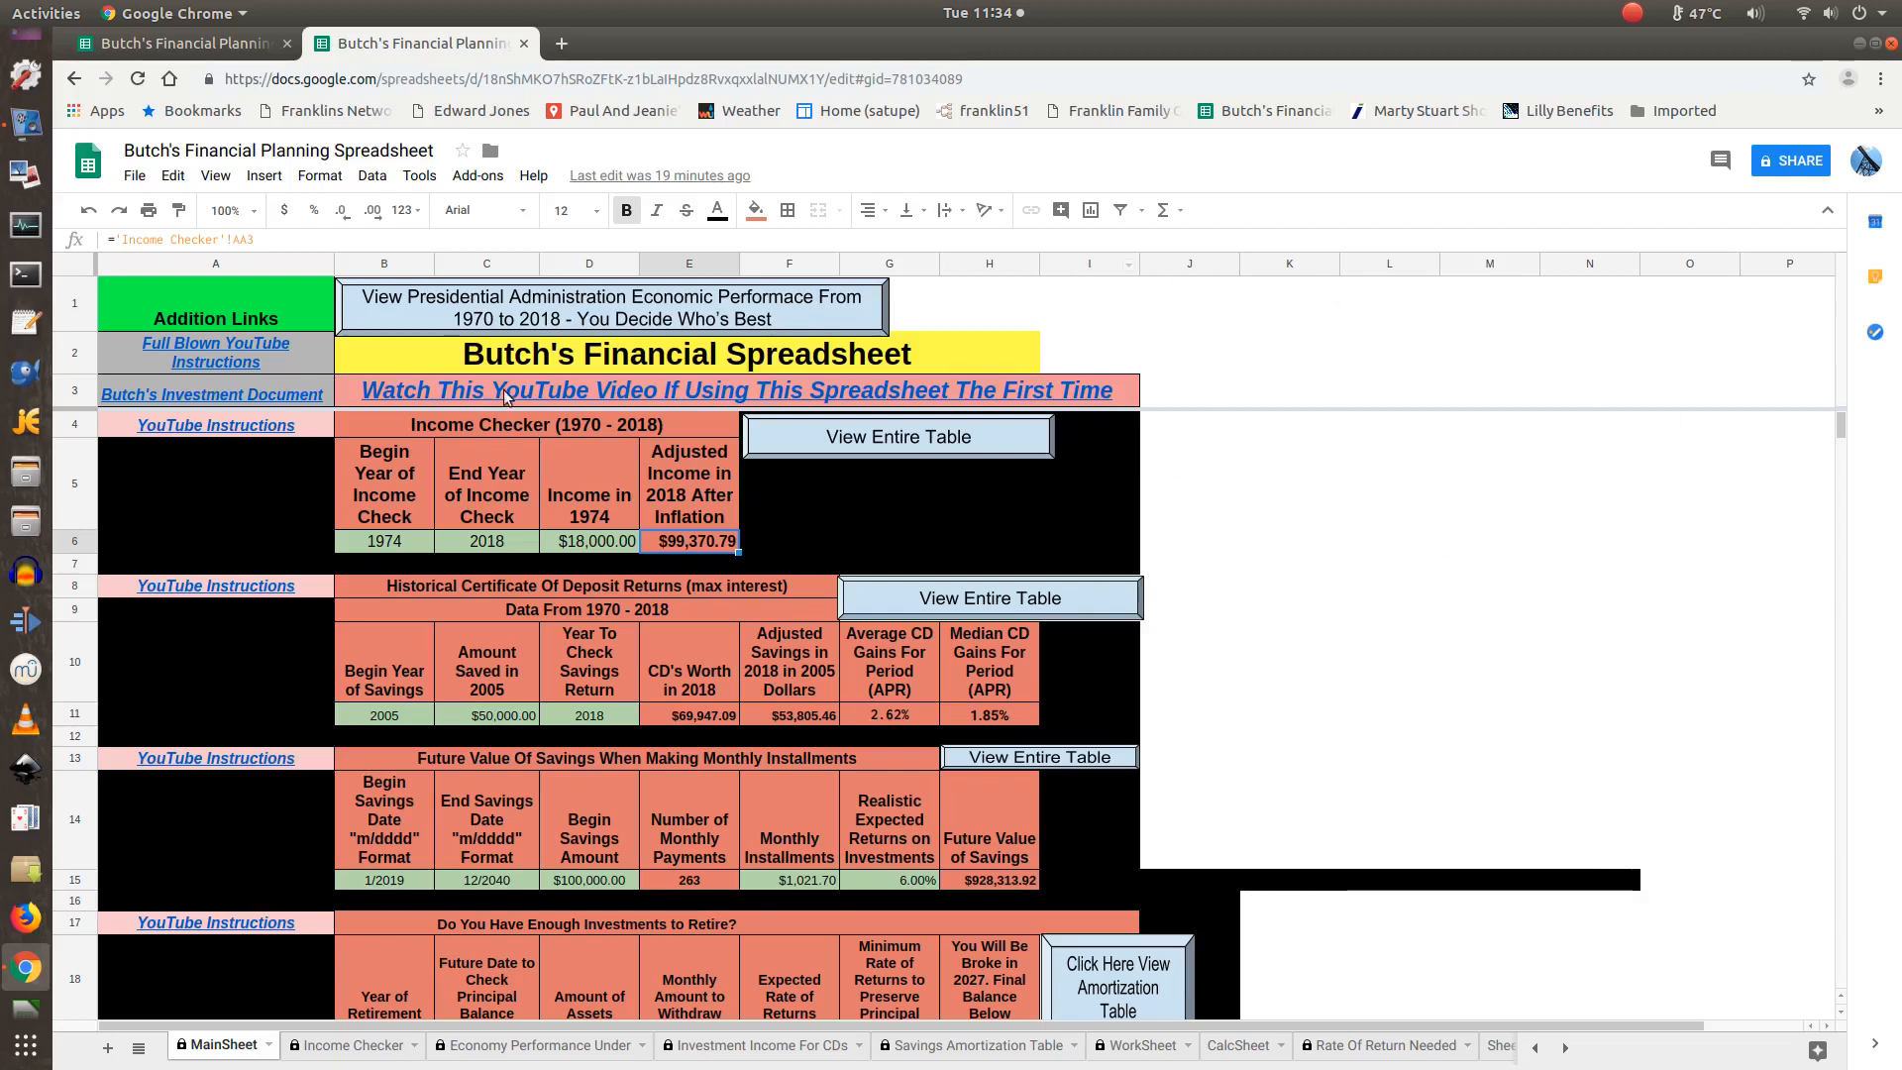
pyautogui.moveTo(800, 393)
pyautogui.click(1234, 478)
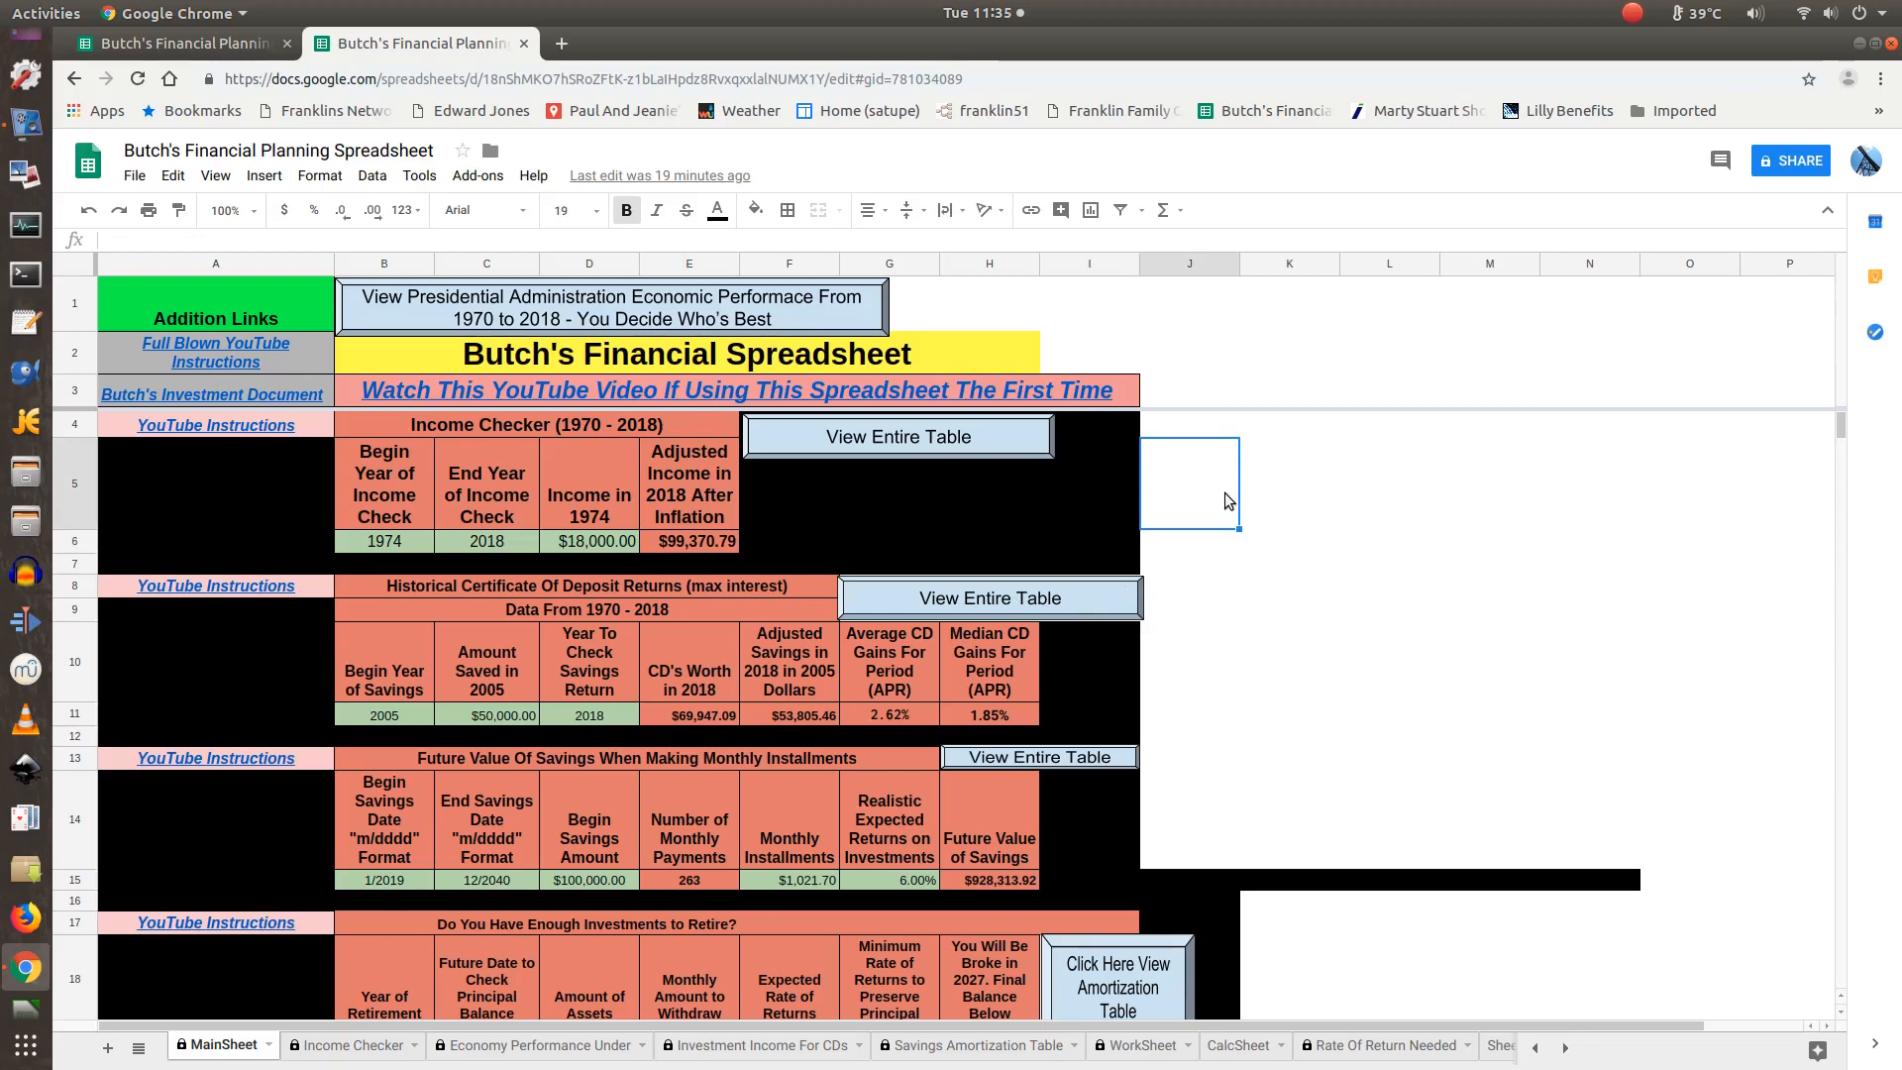
pyautogui.write('jdkdkd')
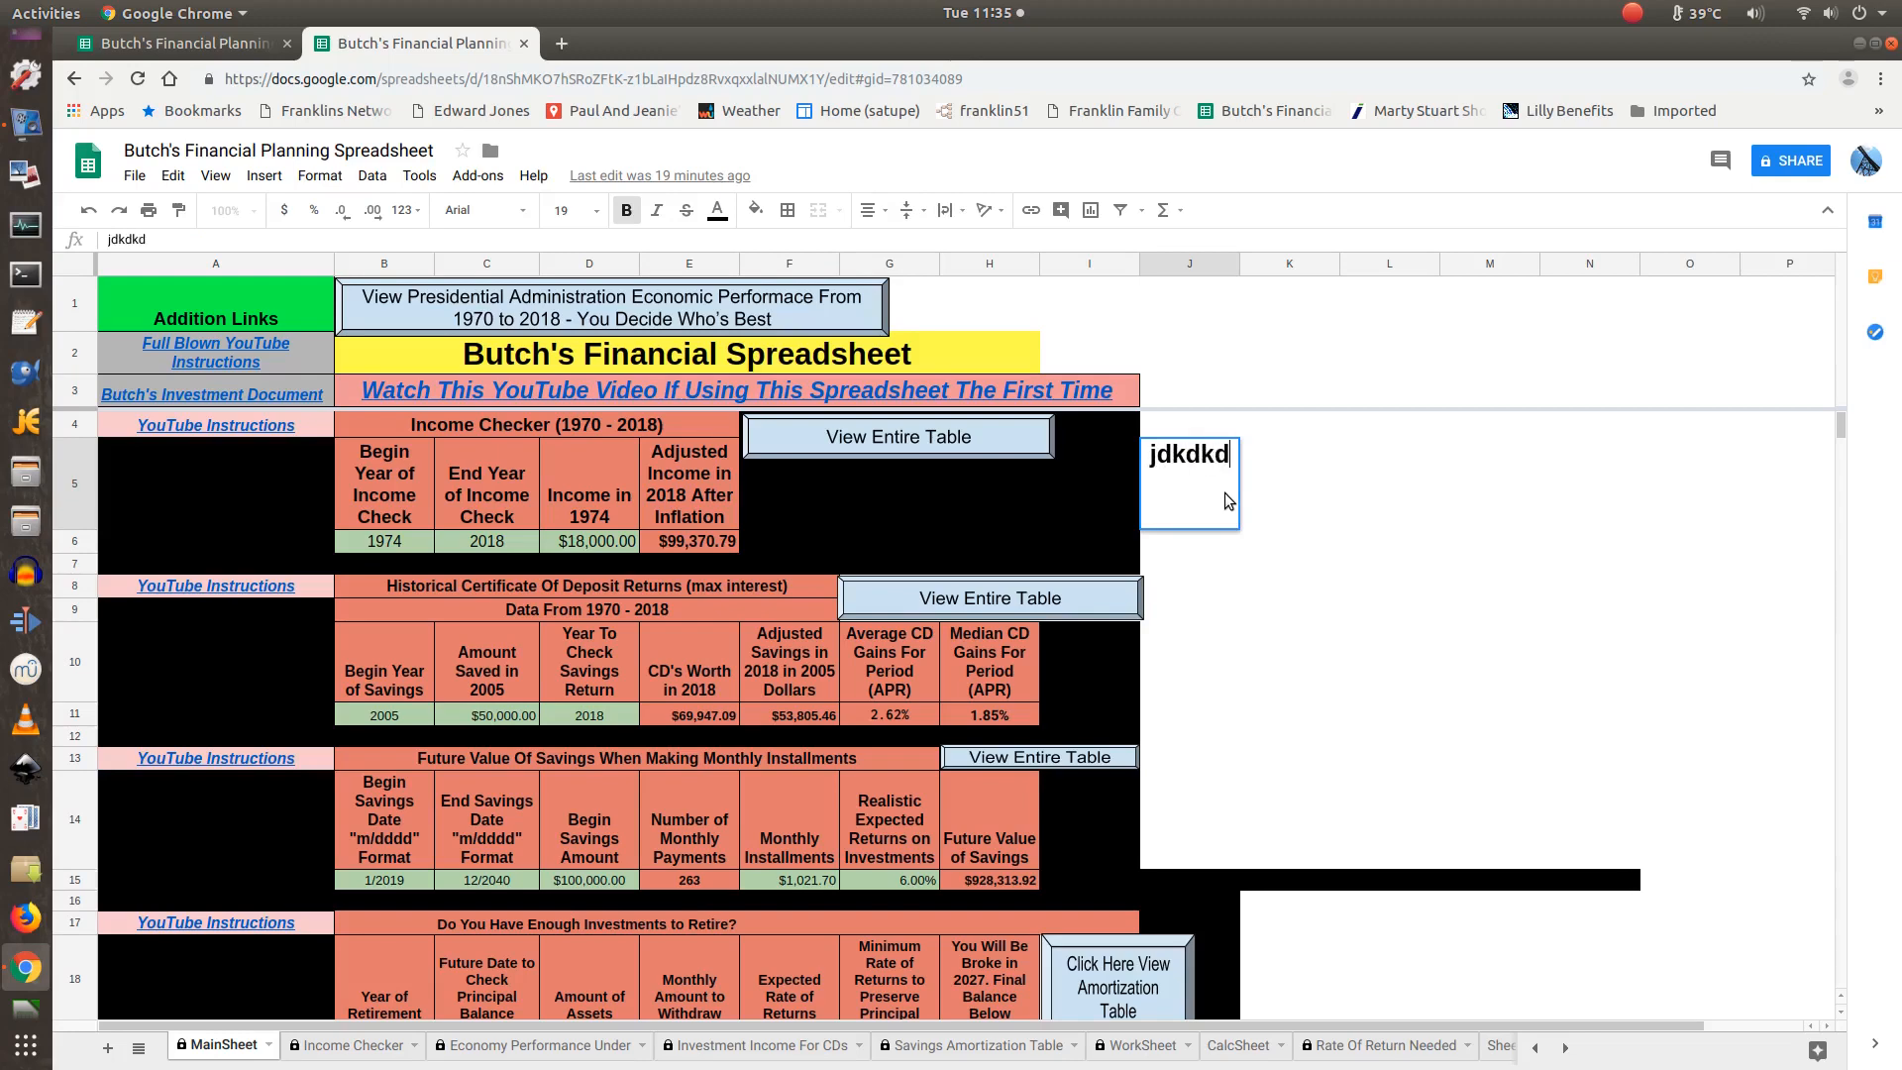
pyautogui.press('Return')
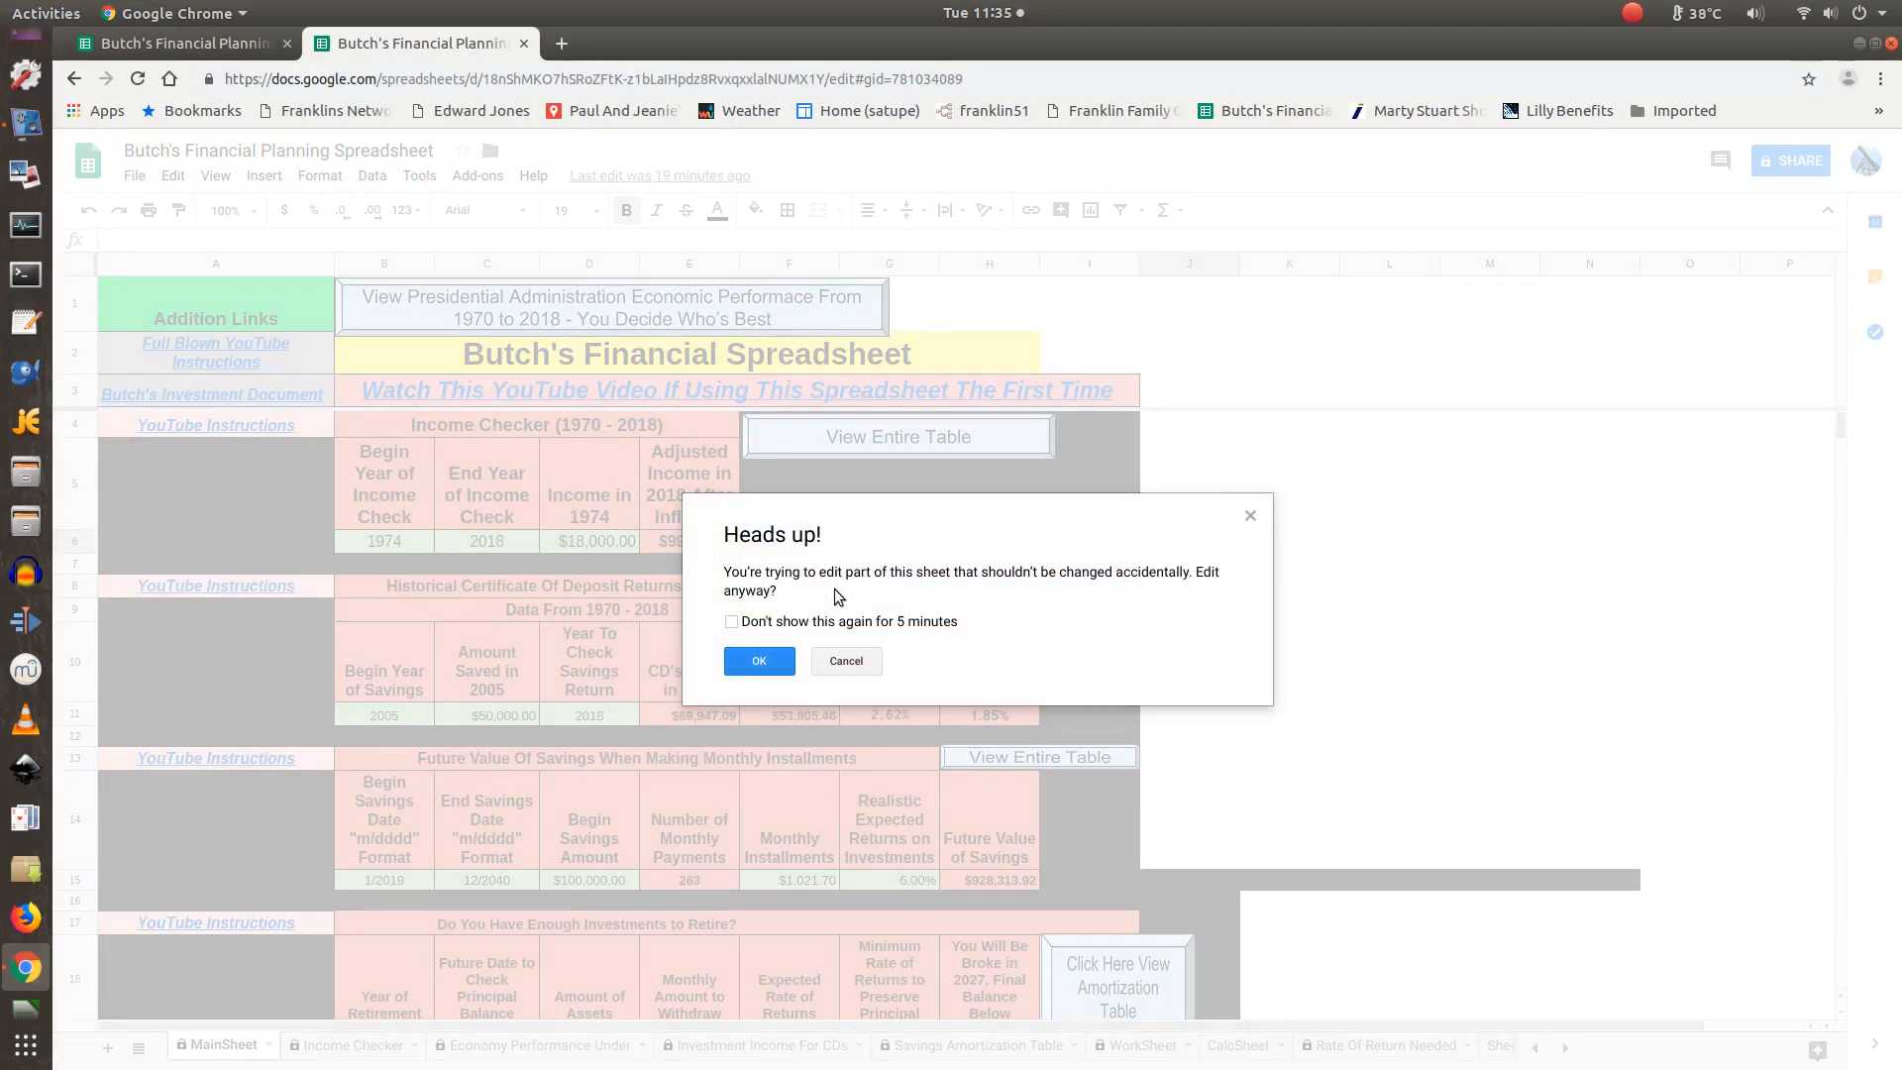
pyautogui.click(846, 662)
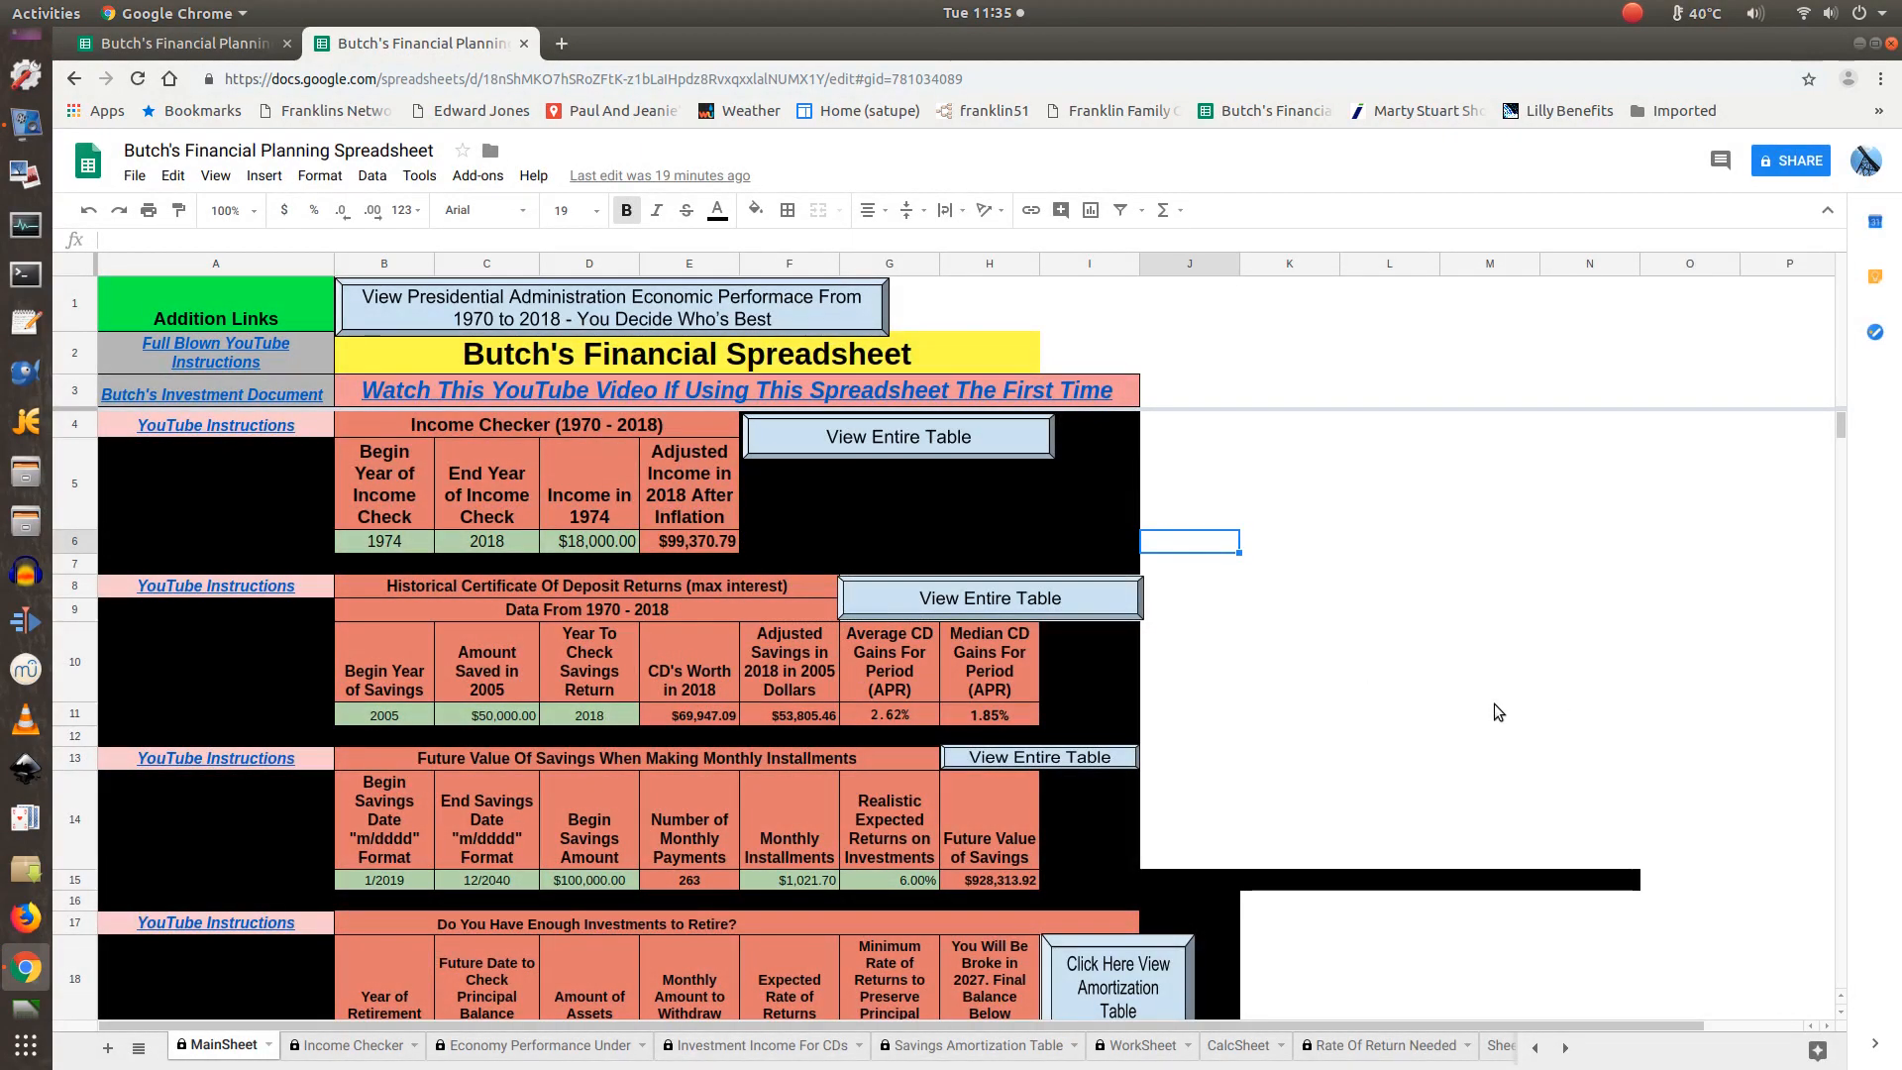
# Try to overwrite the Income Checker's protected adjusted income in cell E6 with 898989.
pyautogui.click(691, 541)
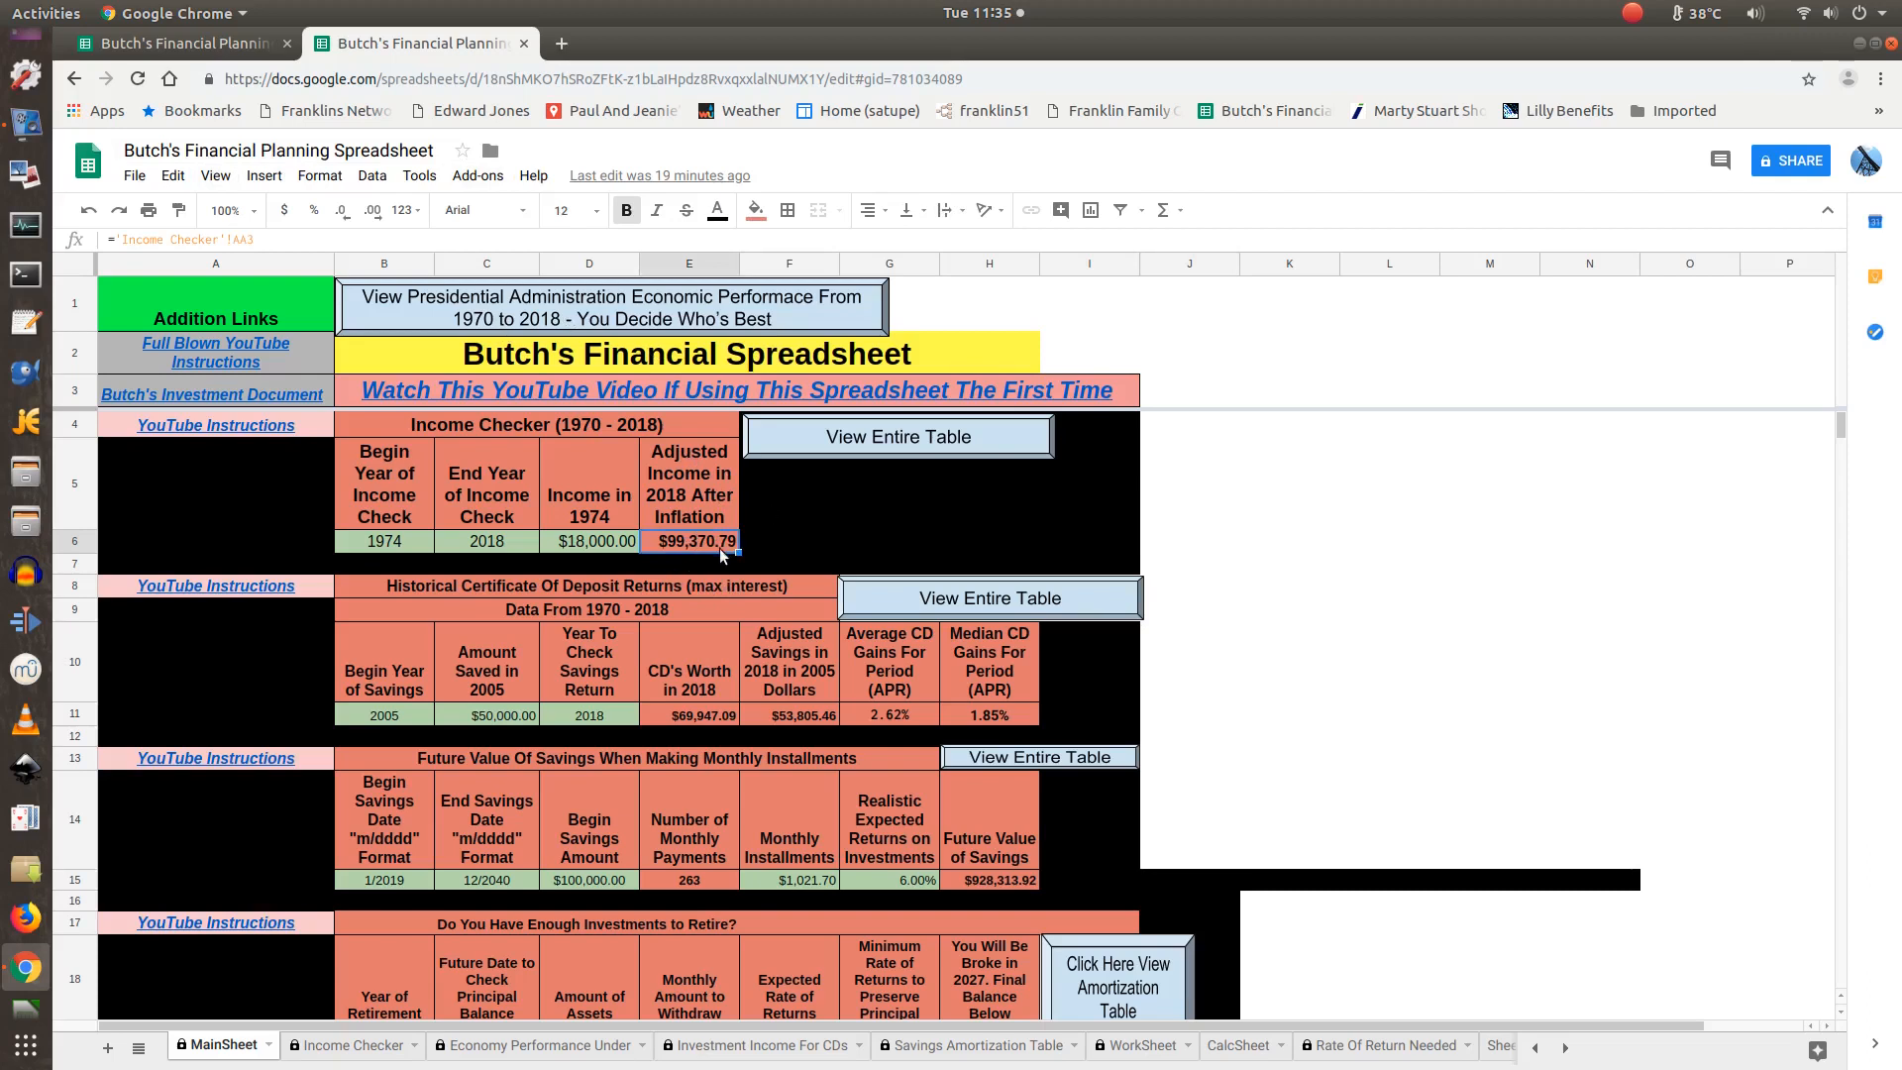
pyautogui.write('898989')
pyautogui.press('Return')
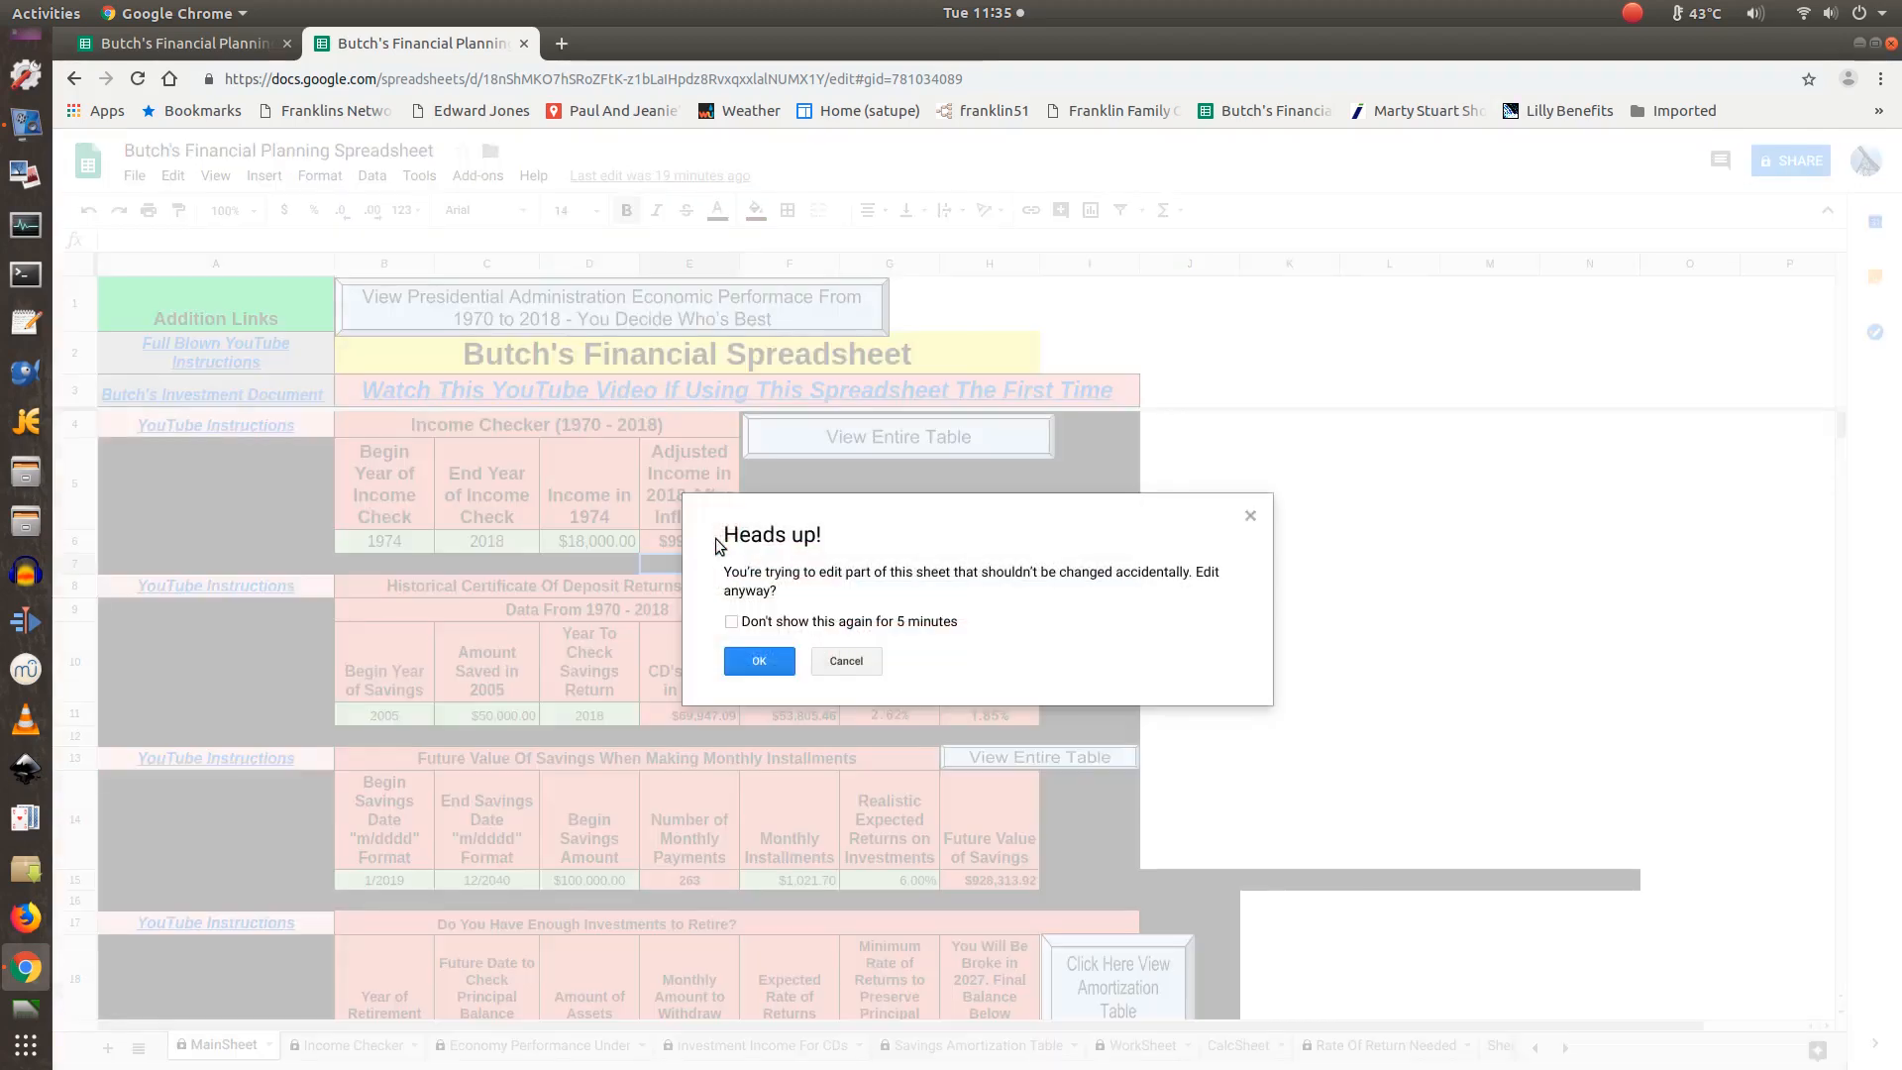
pyautogui.press('Return')
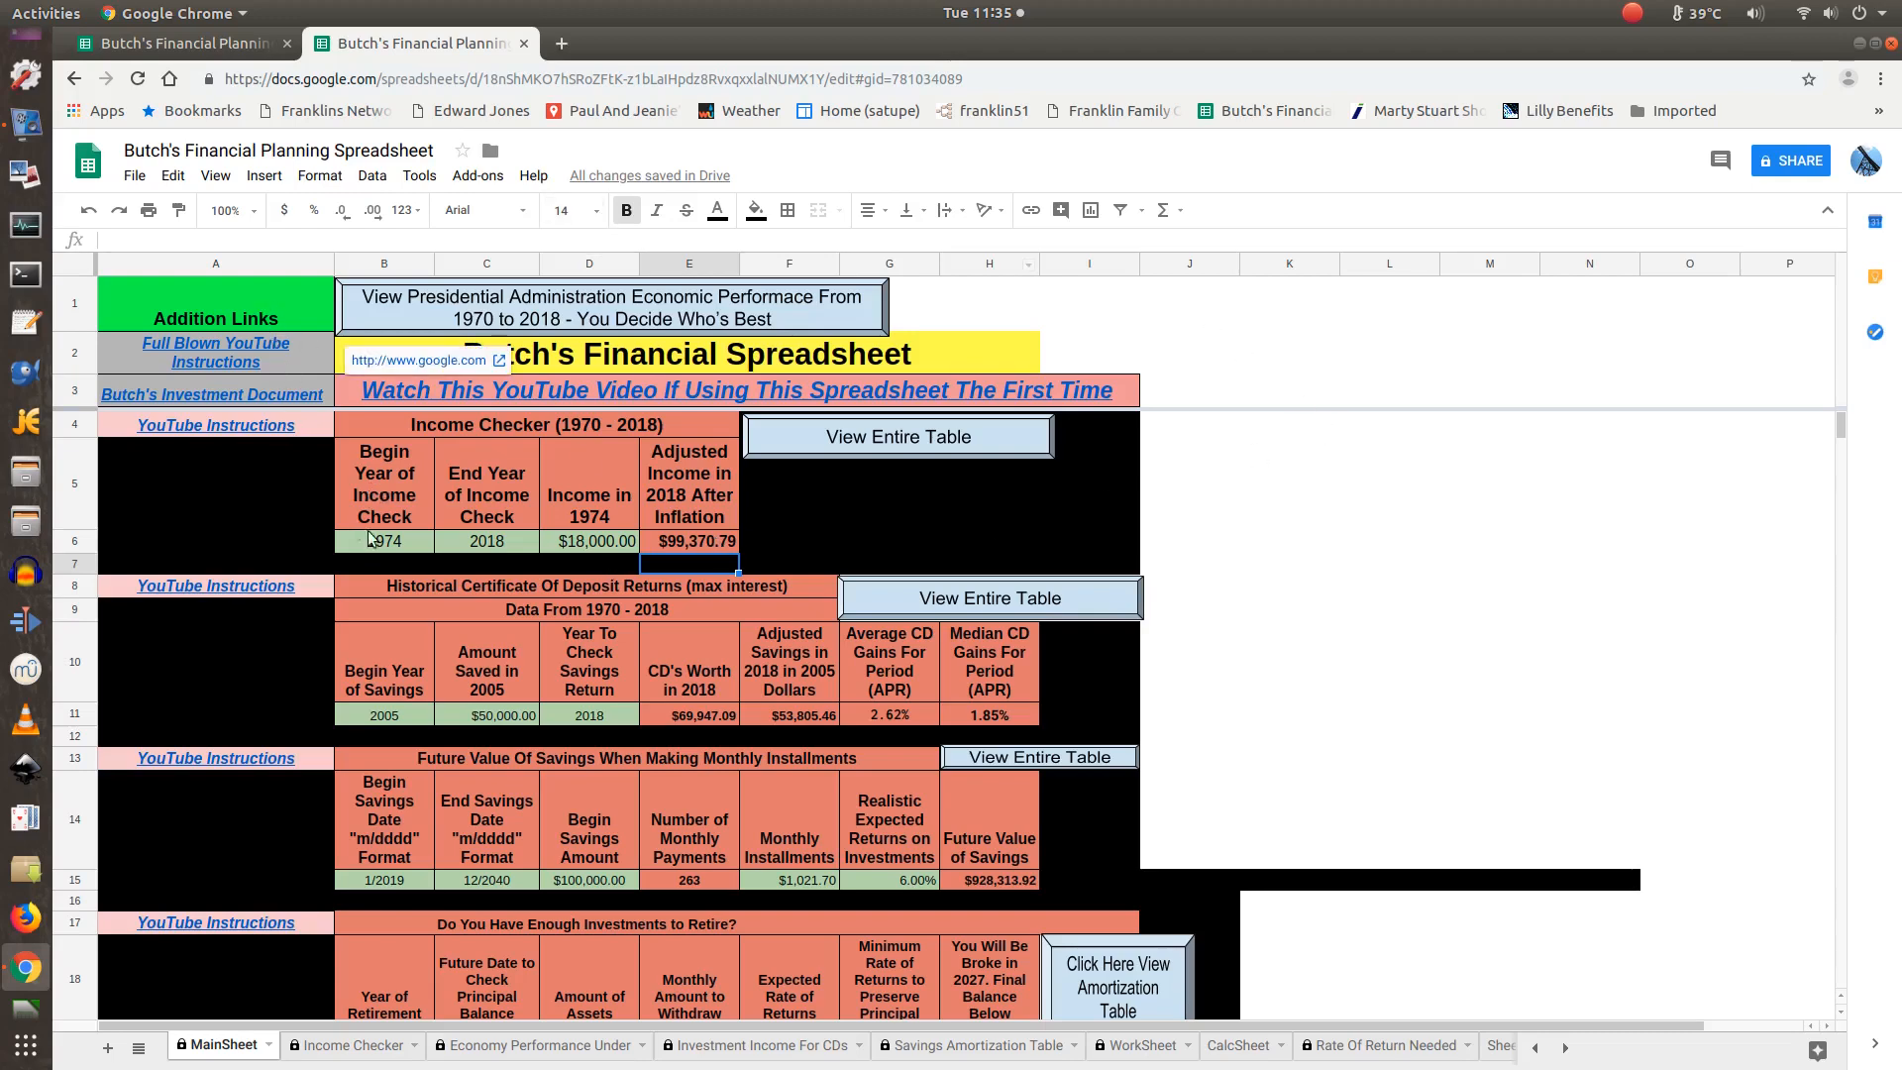
# Open the computation table of "How Are Your Investments REALLY Performing" and enter a yearly withdrawal of 20000 dollars for 2024.
pyautogui.scroll(-3, 636, 615)
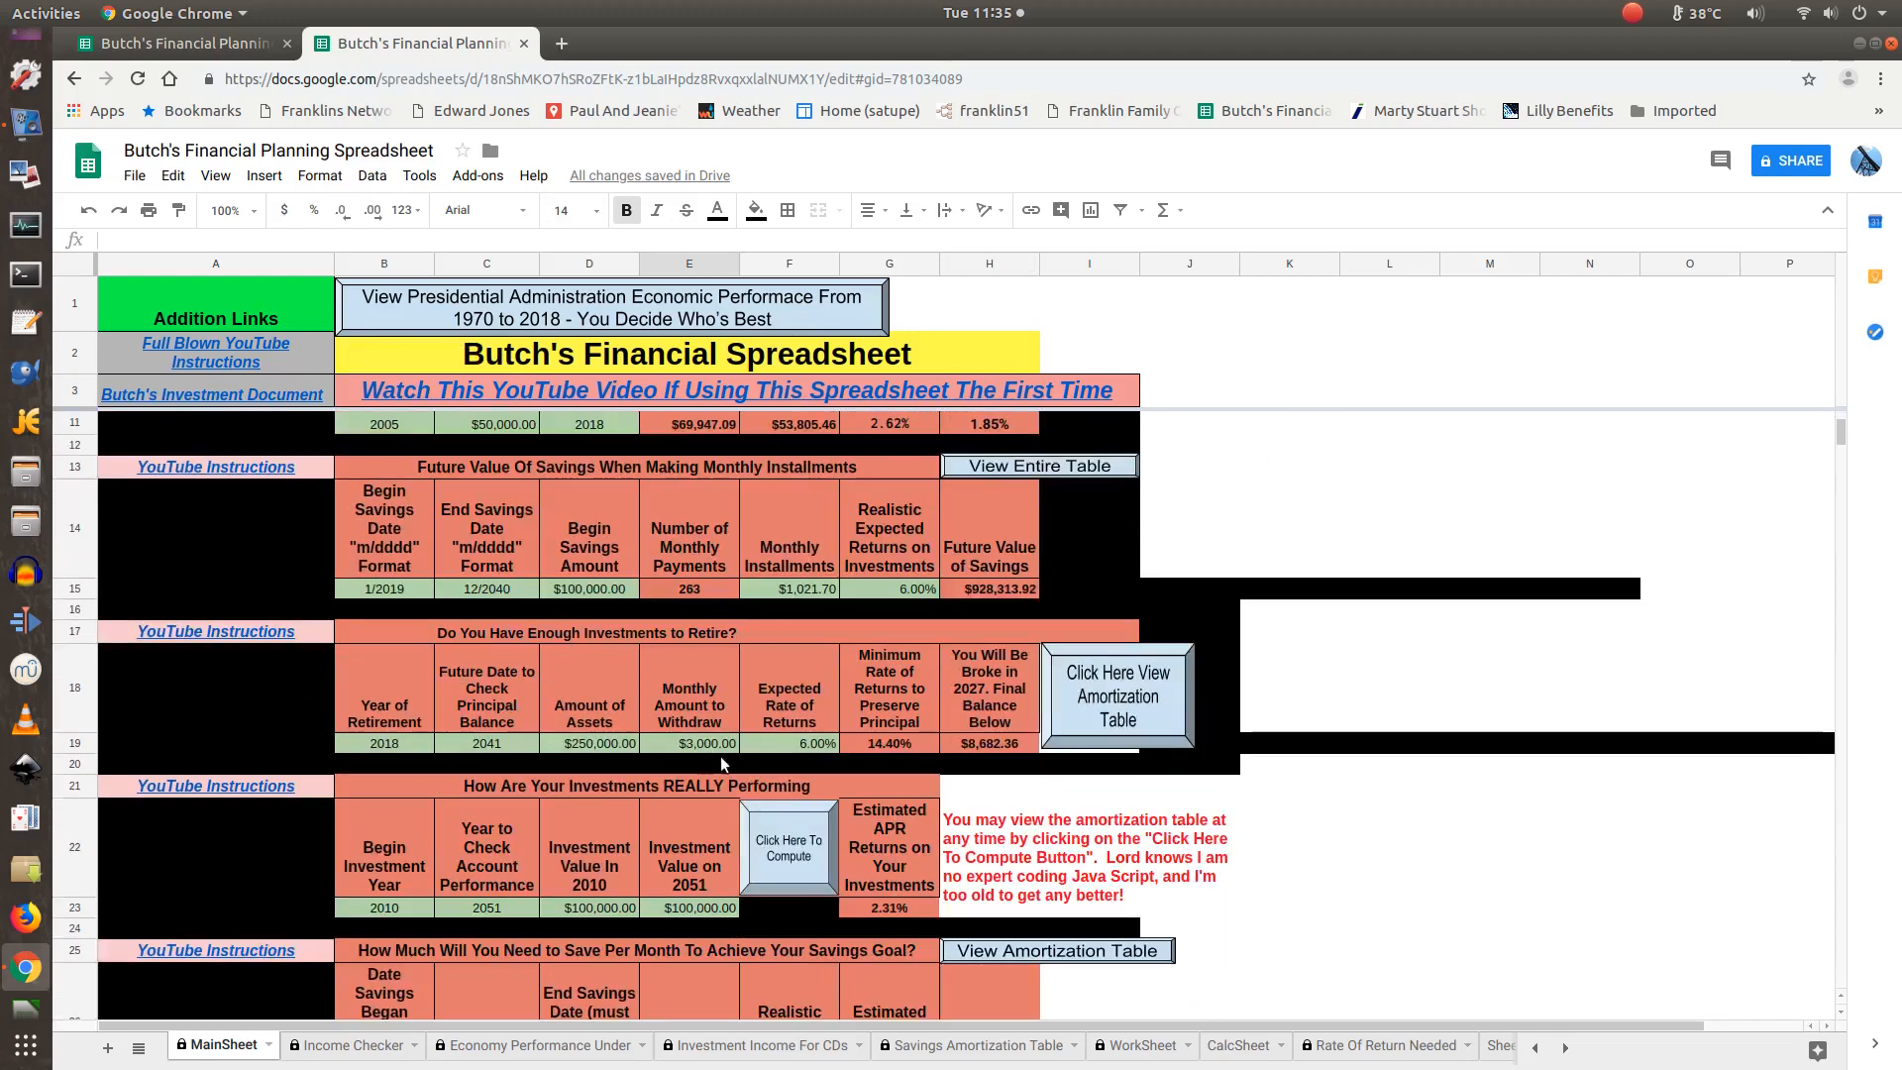
pyautogui.click(801, 860)
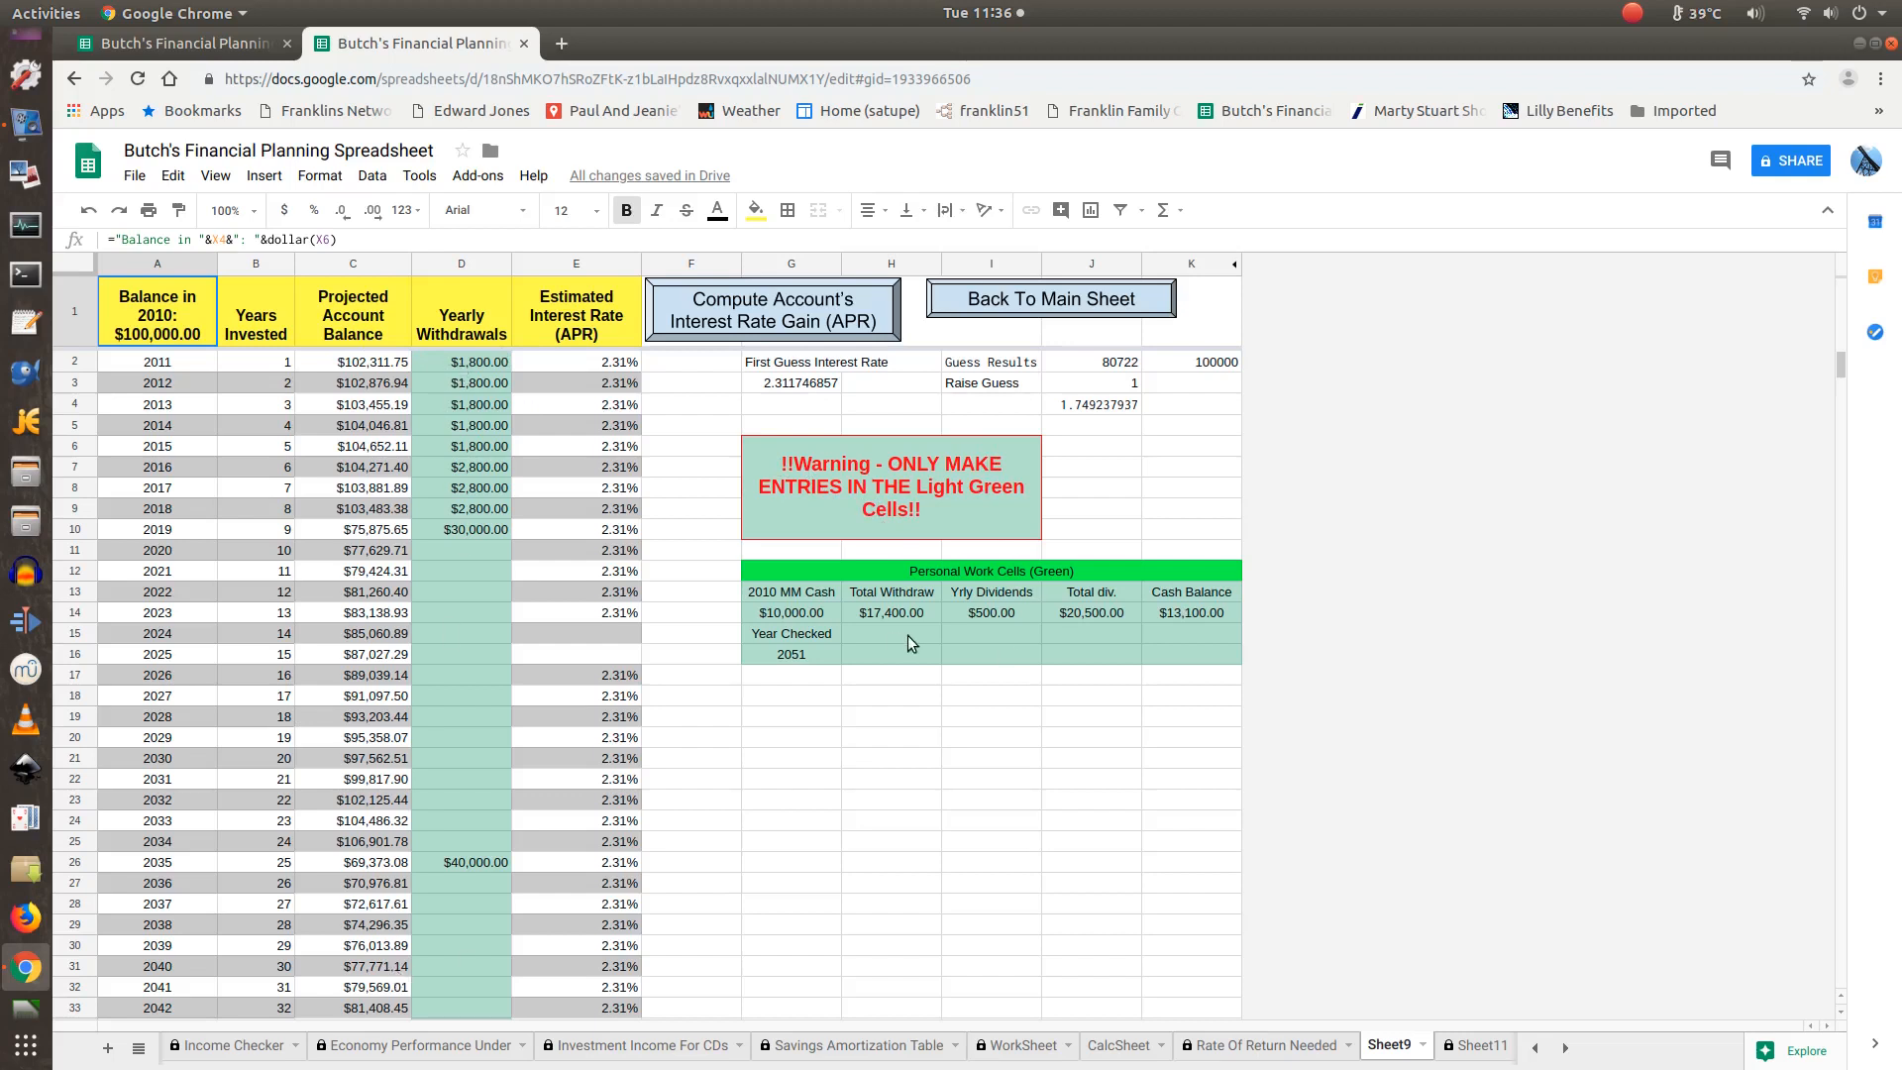
pyautogui.click(949, 651)
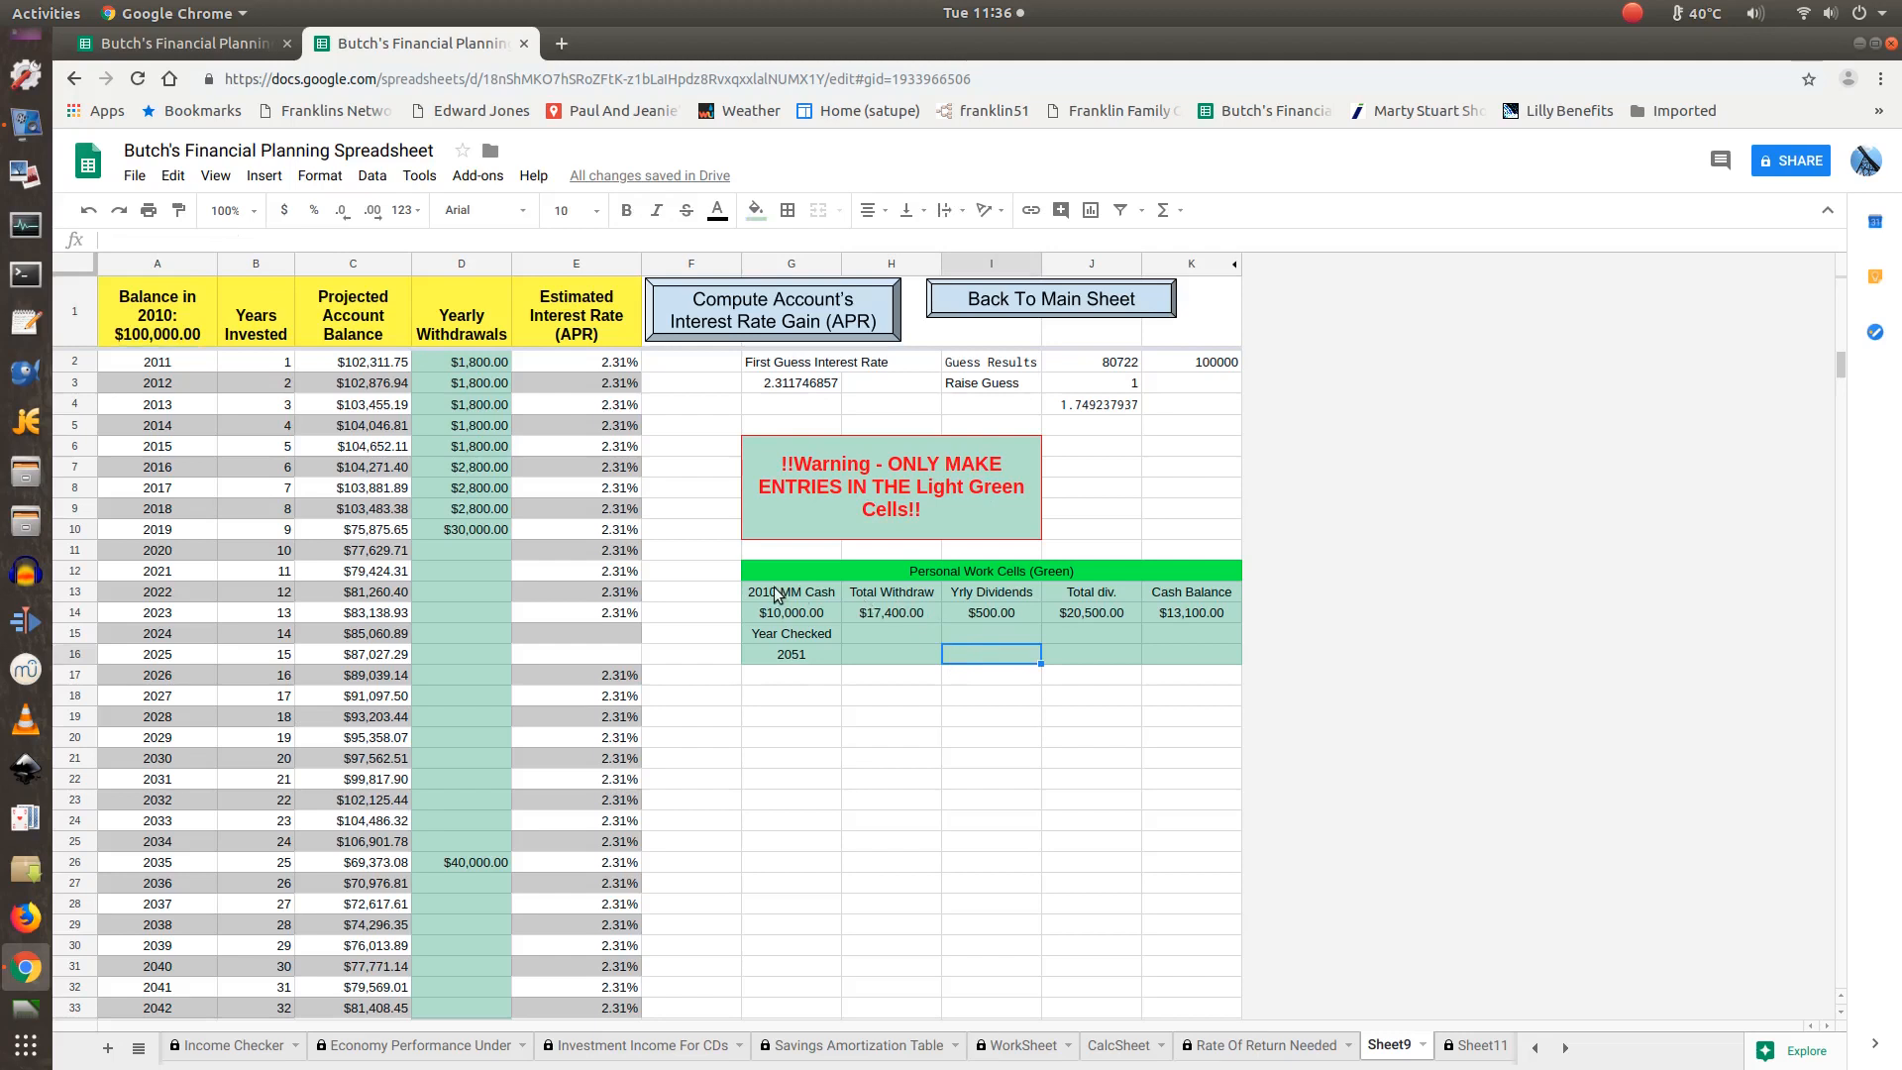
pyautogui.click(480, 642)
pyautogui.write('2')
pyautogui.write('0')
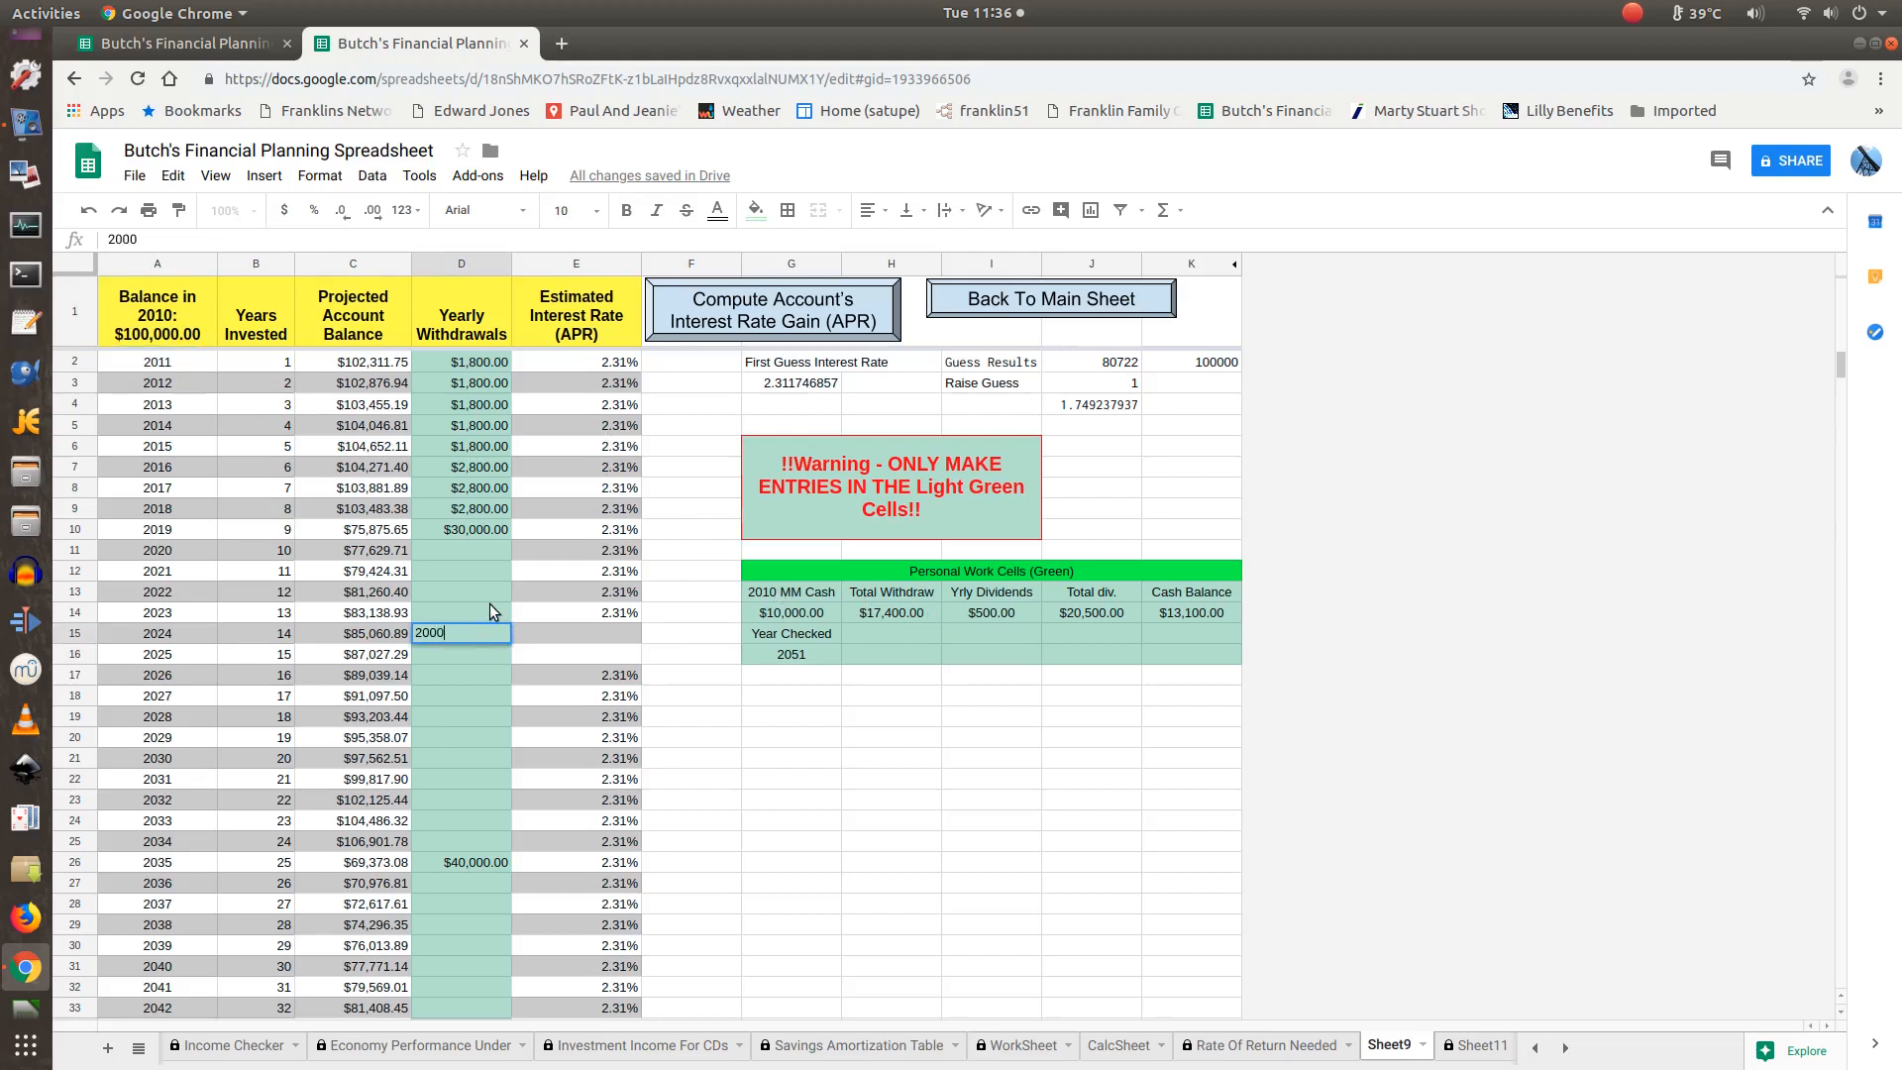
pyautogui.write(',000')
pyautogui.press('Return')
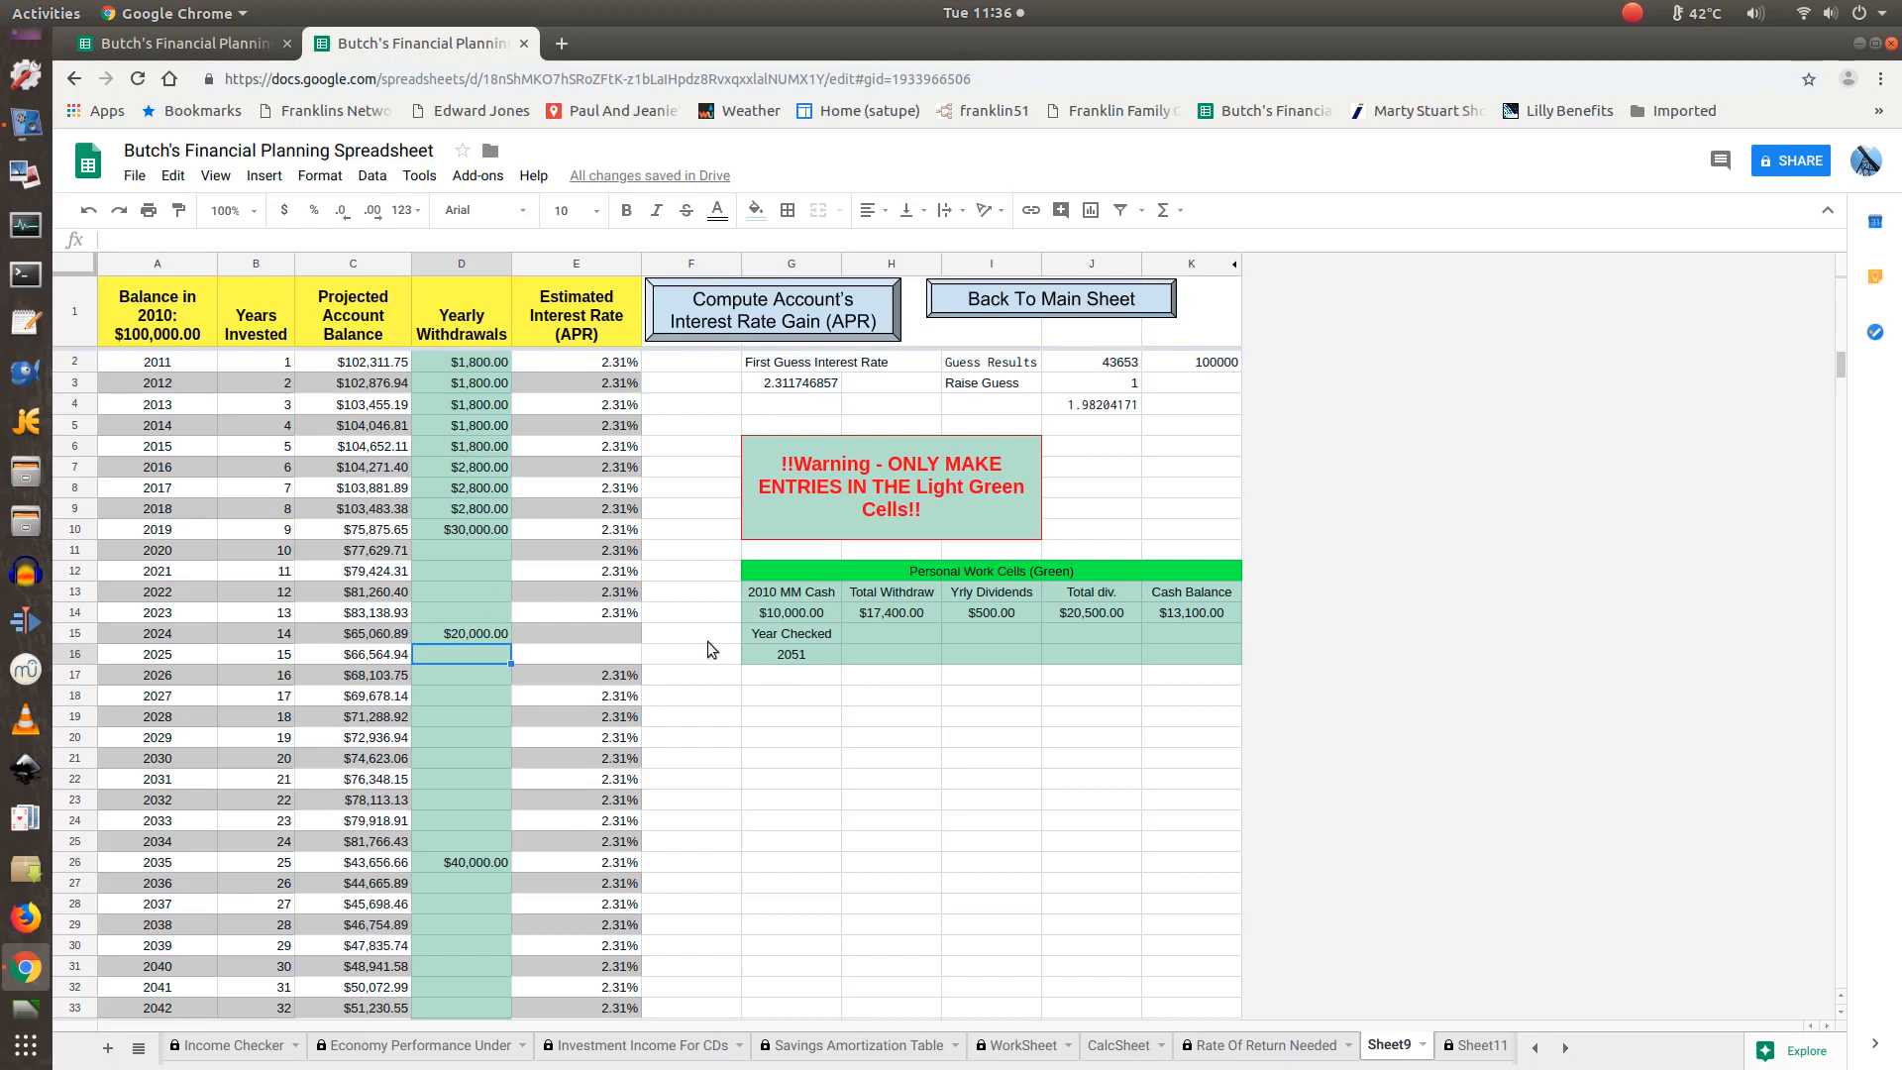
# Try to enter kl;lk;lk in the protected projected account balance for 2022 and cancel the edit.
pyautogui.click(391, 586)
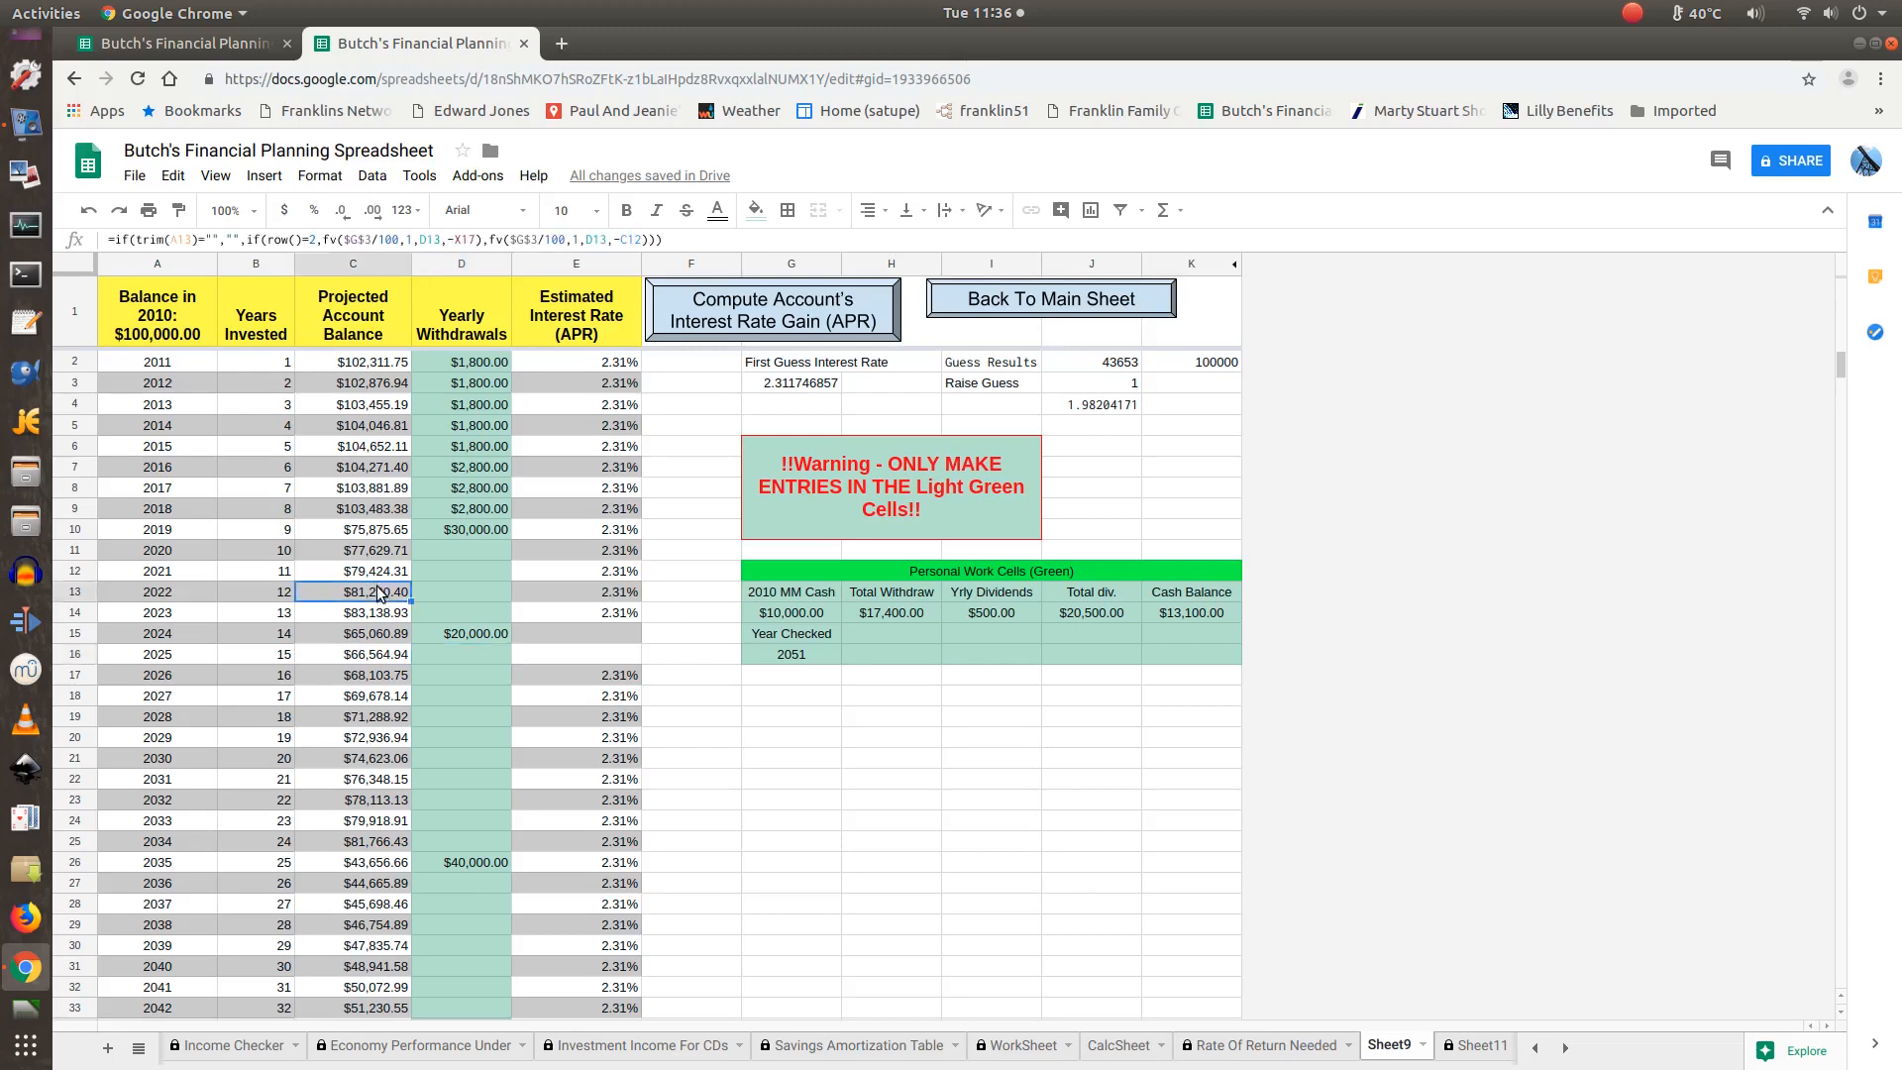
pyautogui.write('kl;lk;lk')
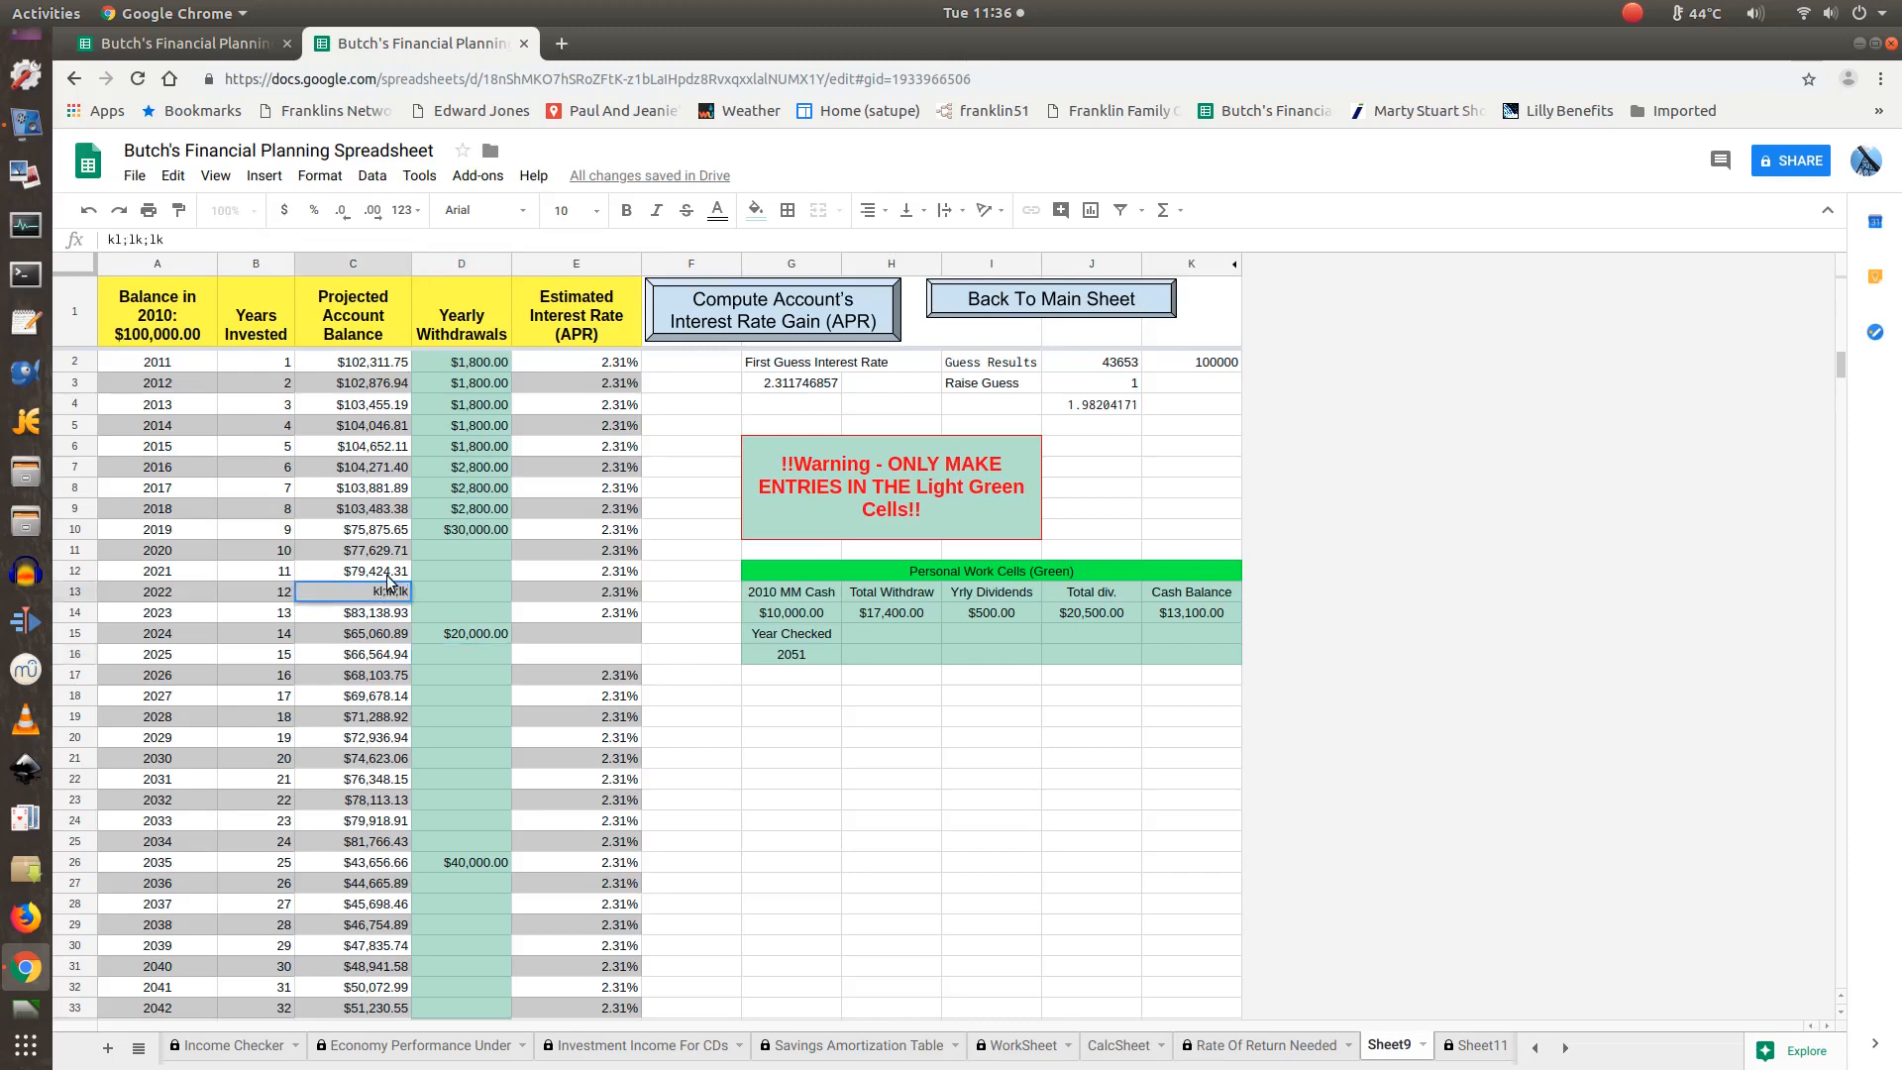
pyautogui.press('Return')
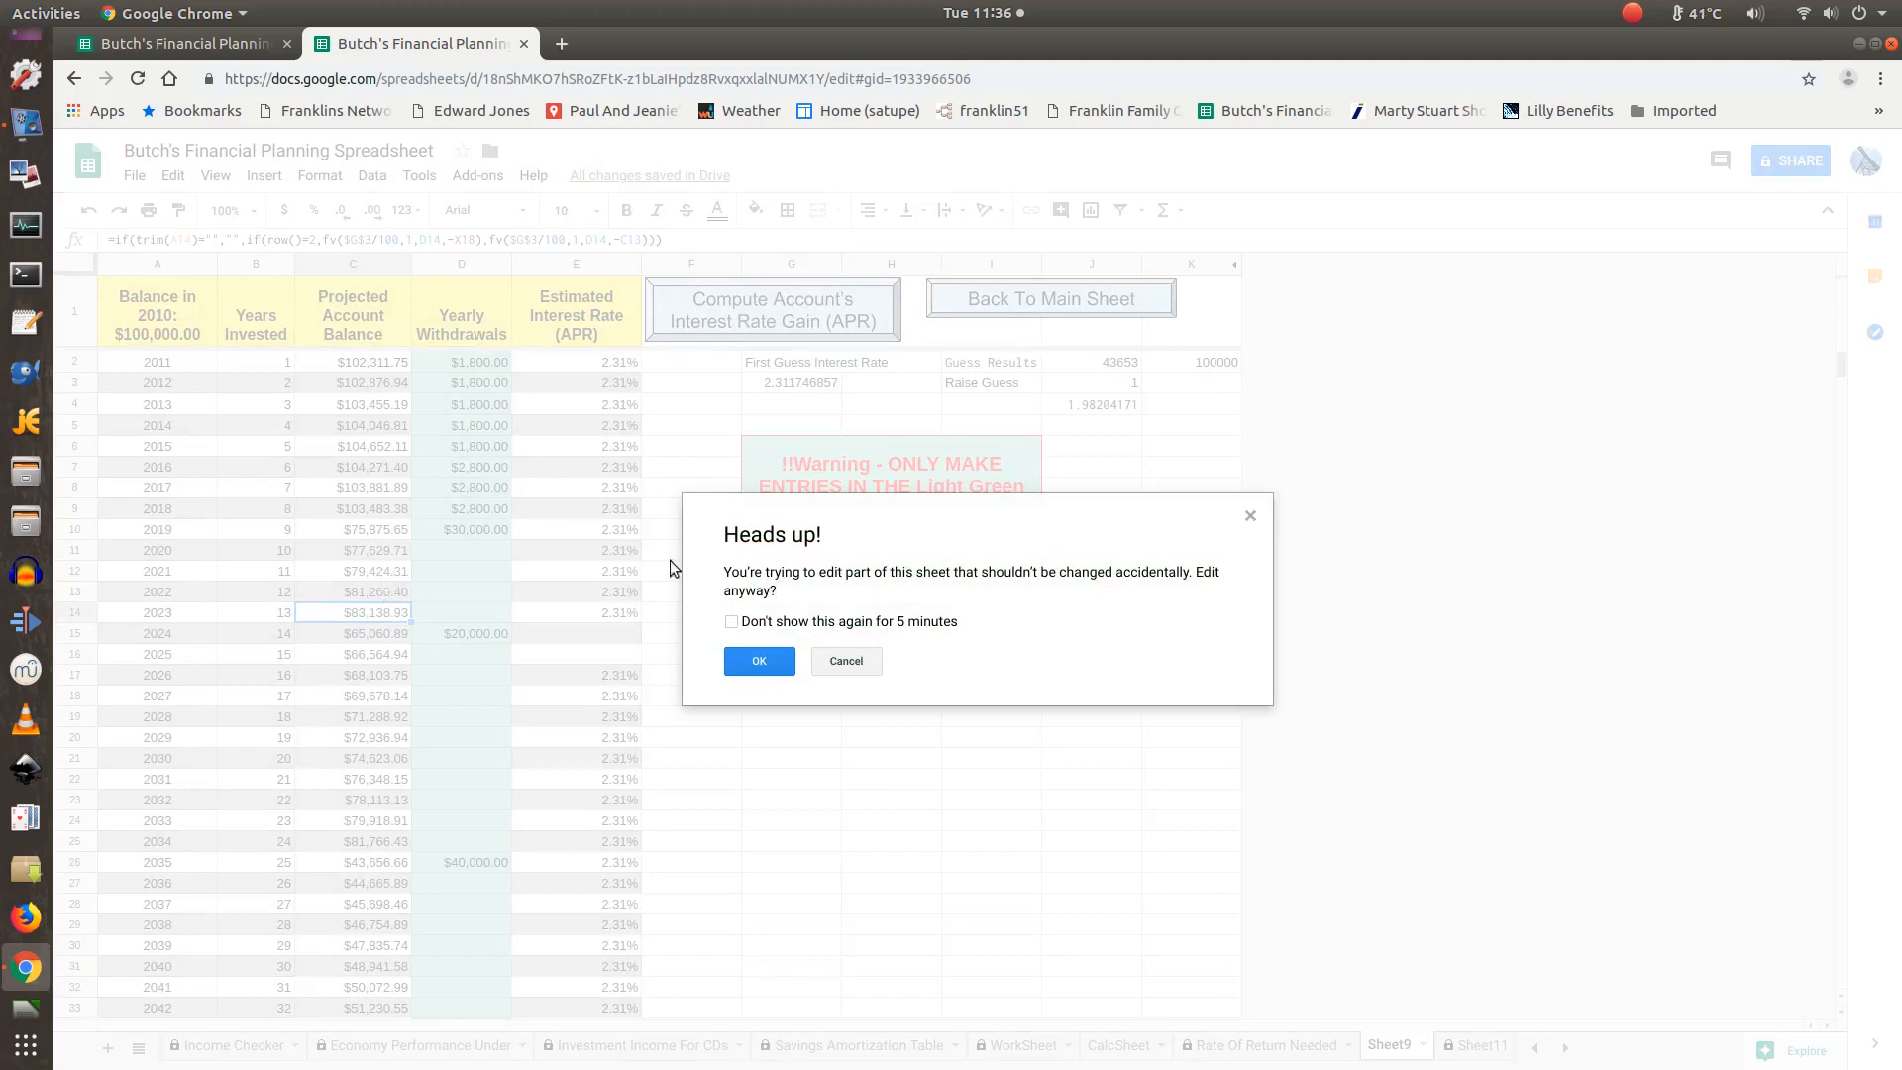
pyautogui.click(847, 670)
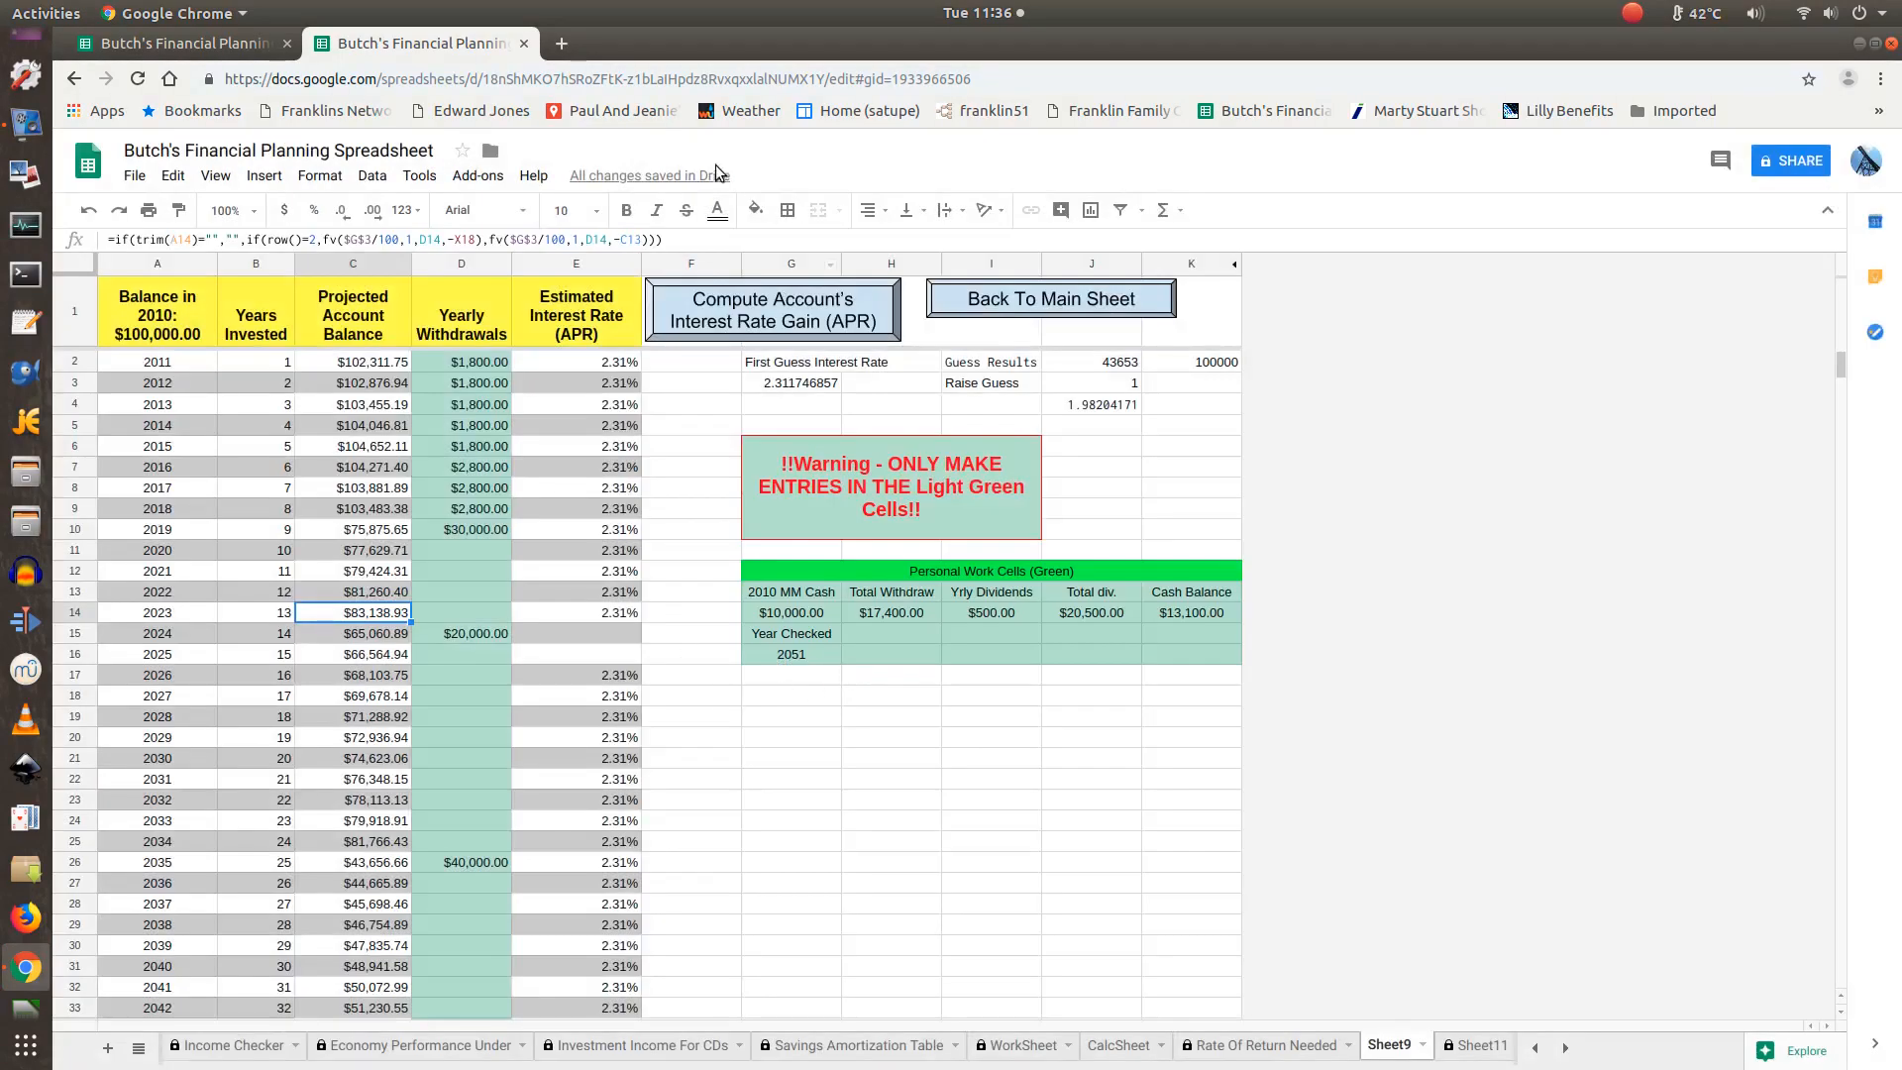
pyautogui.tripleClick(674, 240)
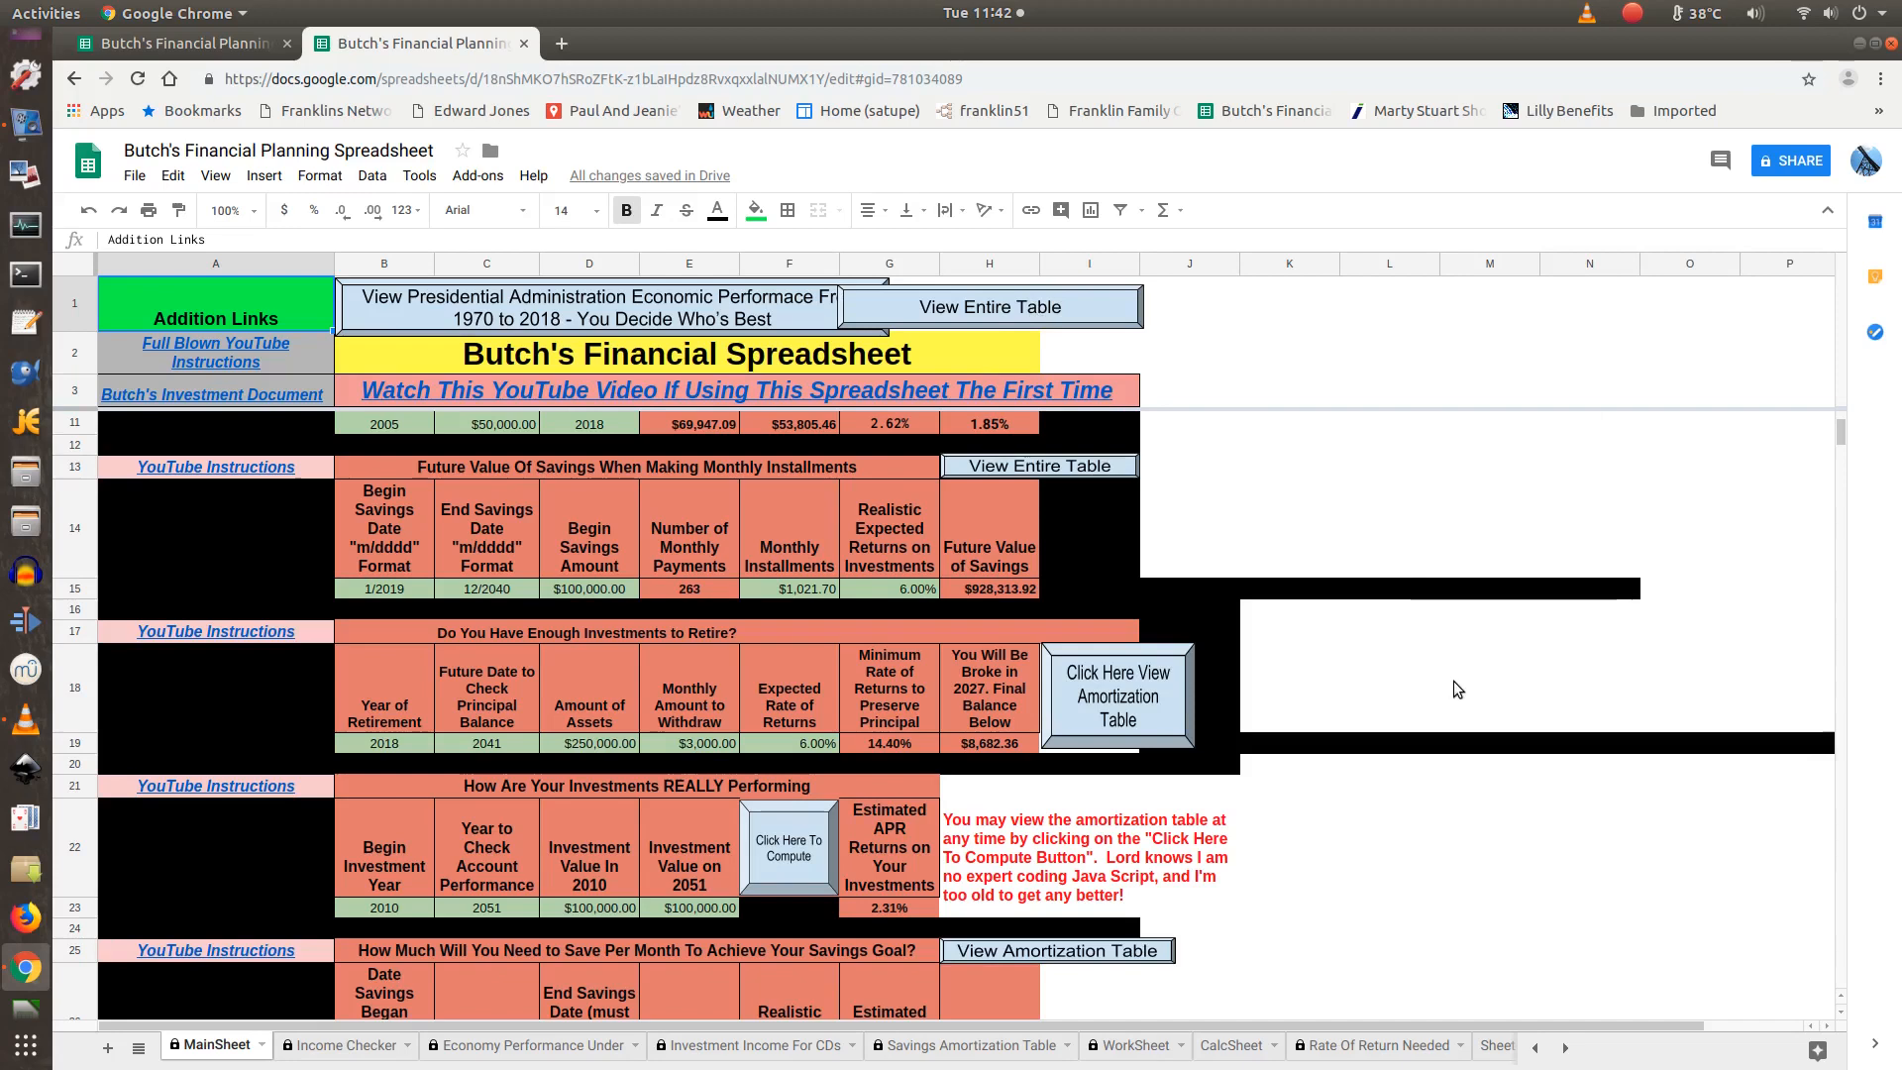
# Reload the spreadsheet, reopen the investment performance computation table and enter a yearly withdrawal of 20000 dollars for 2028.
pyautogui.press('F5')
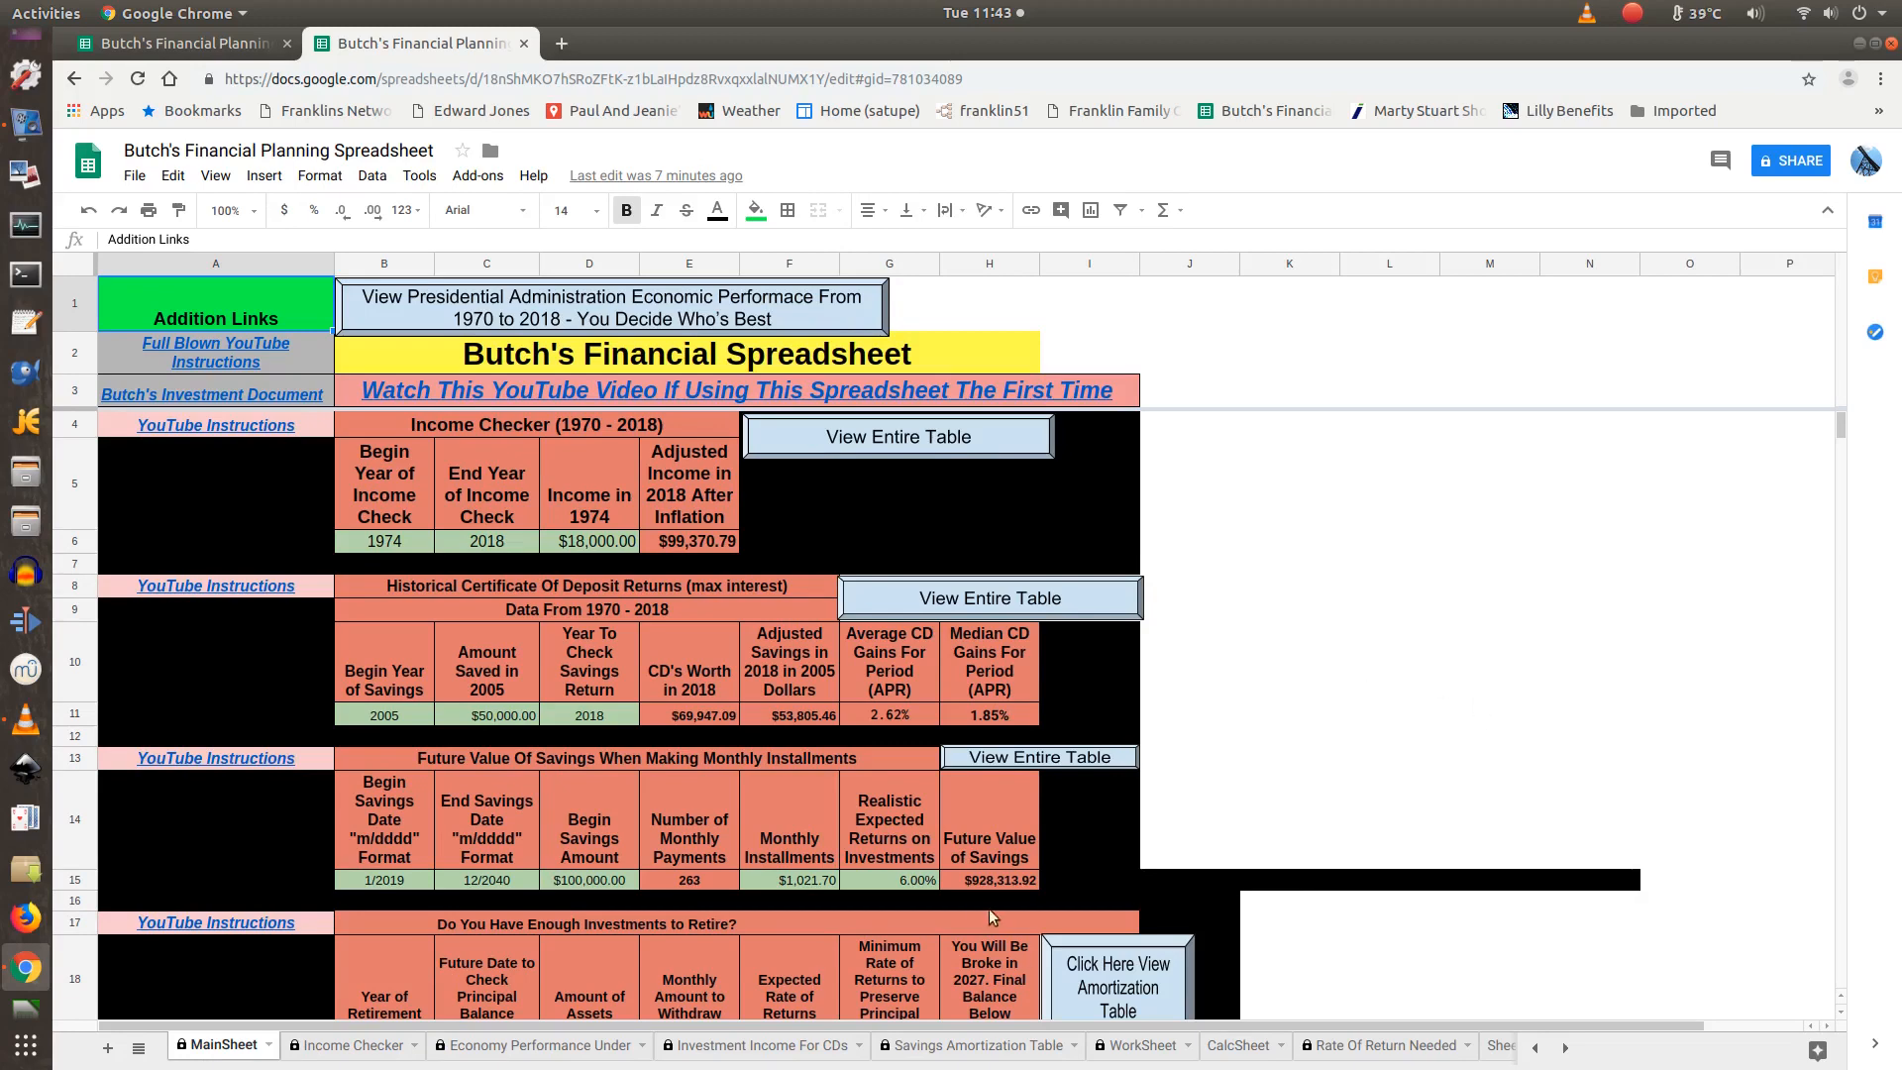
pyautogui.scroll(-2, 976, 862)
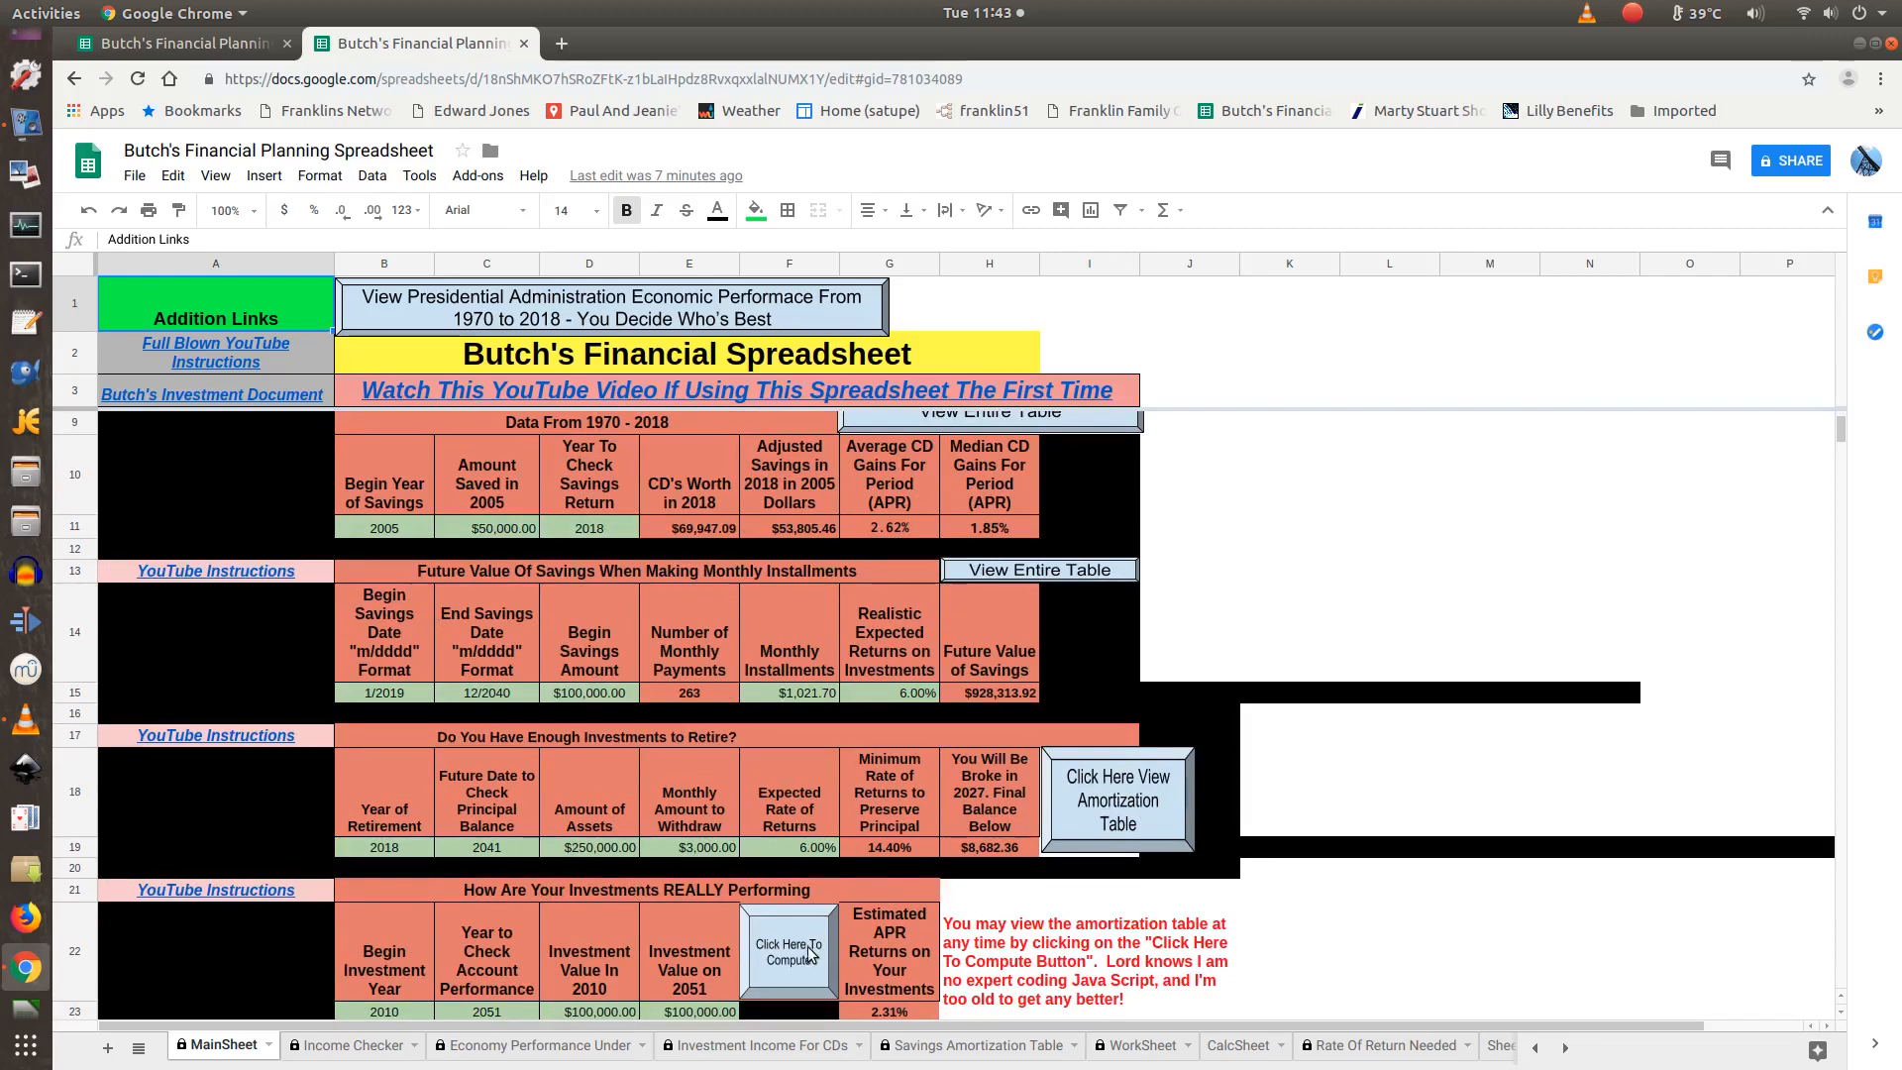
pyautogui.click(790, 953)
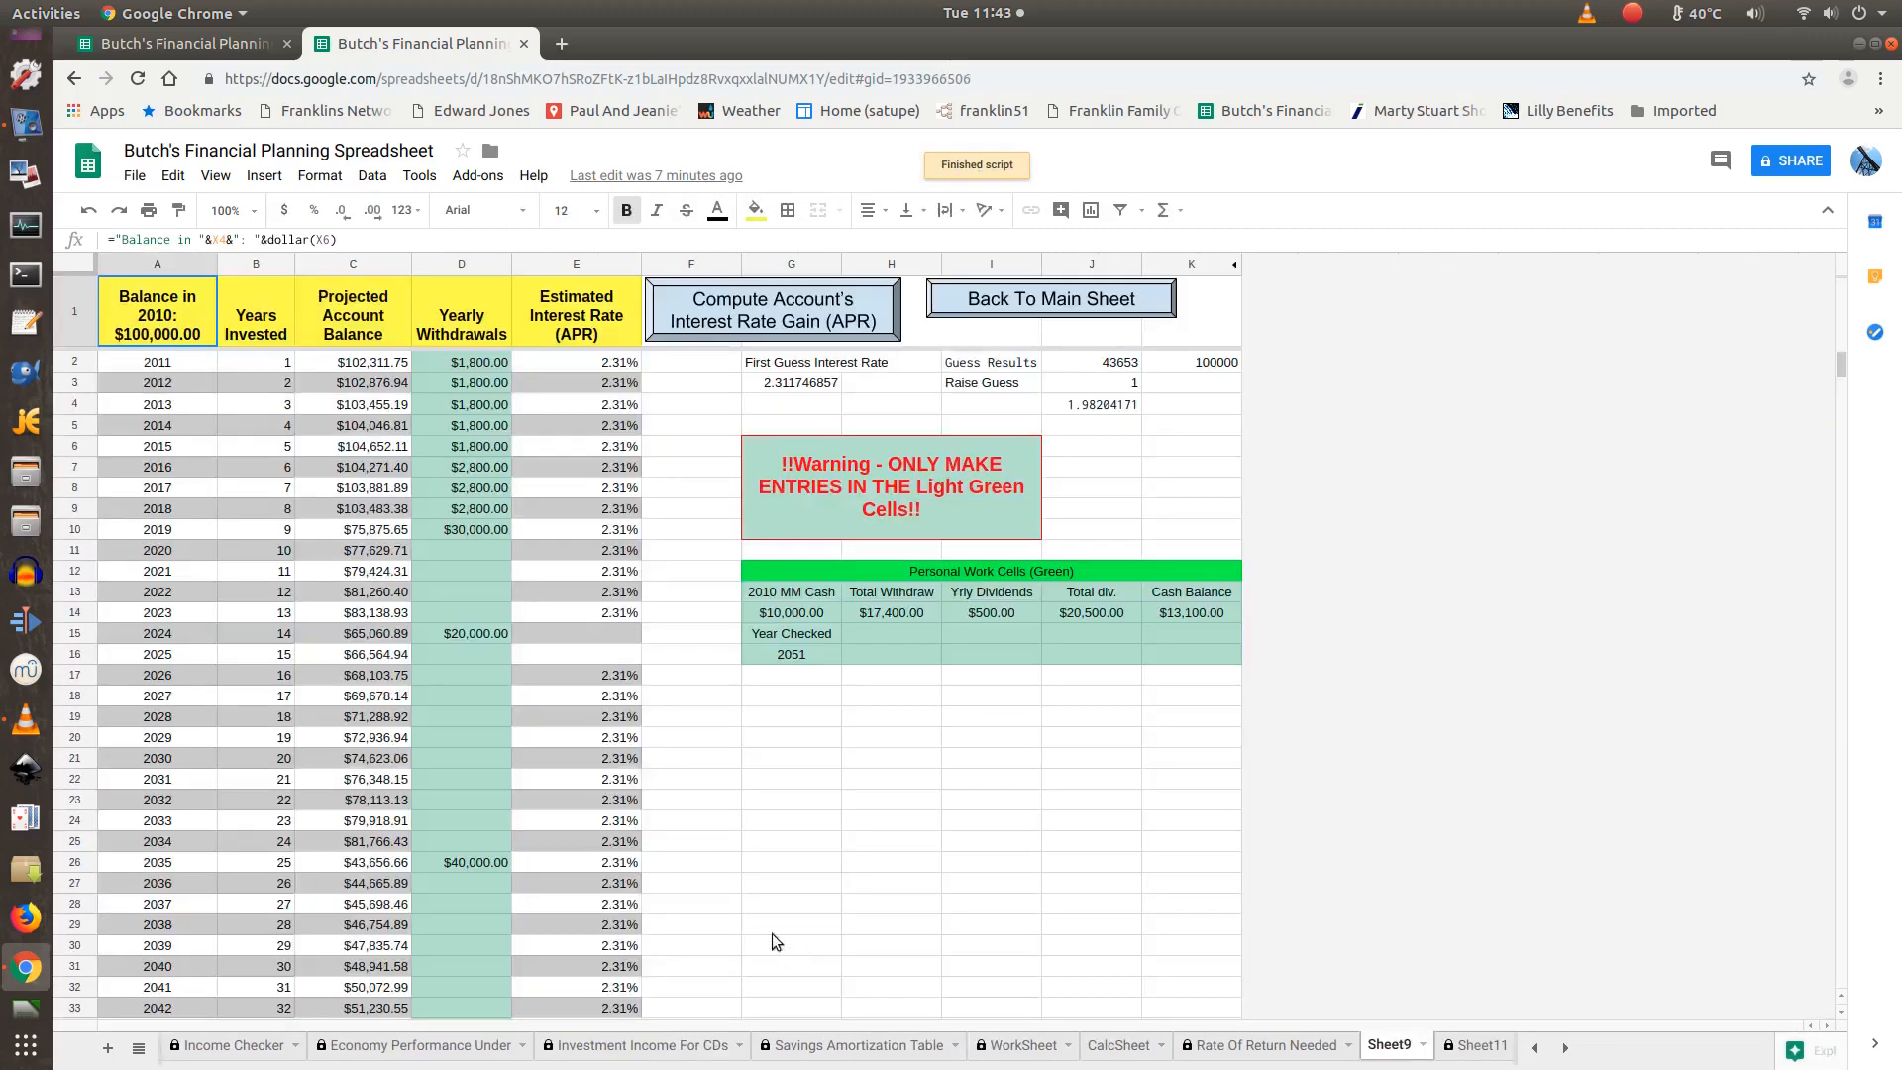
pyautogui.click(467, 716)
pyautogui.write('20000')
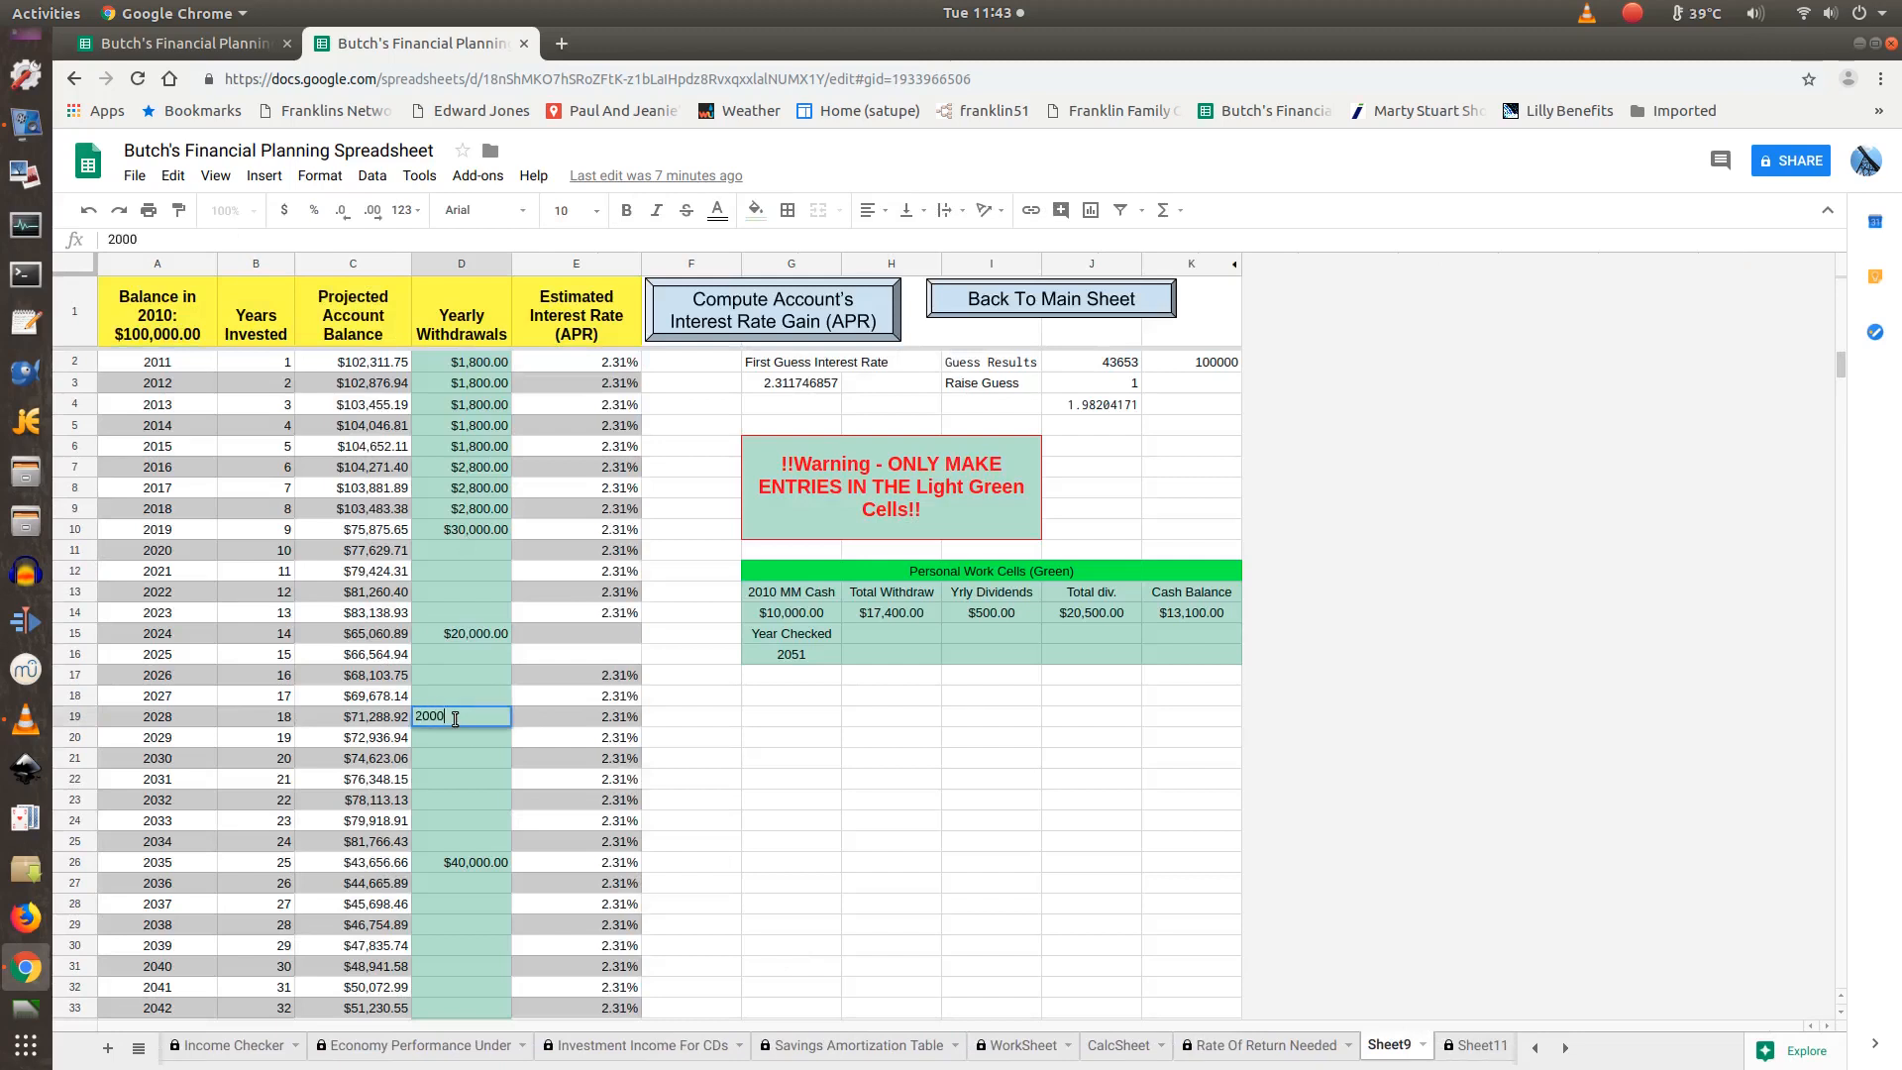
pyautogui.press('Return')
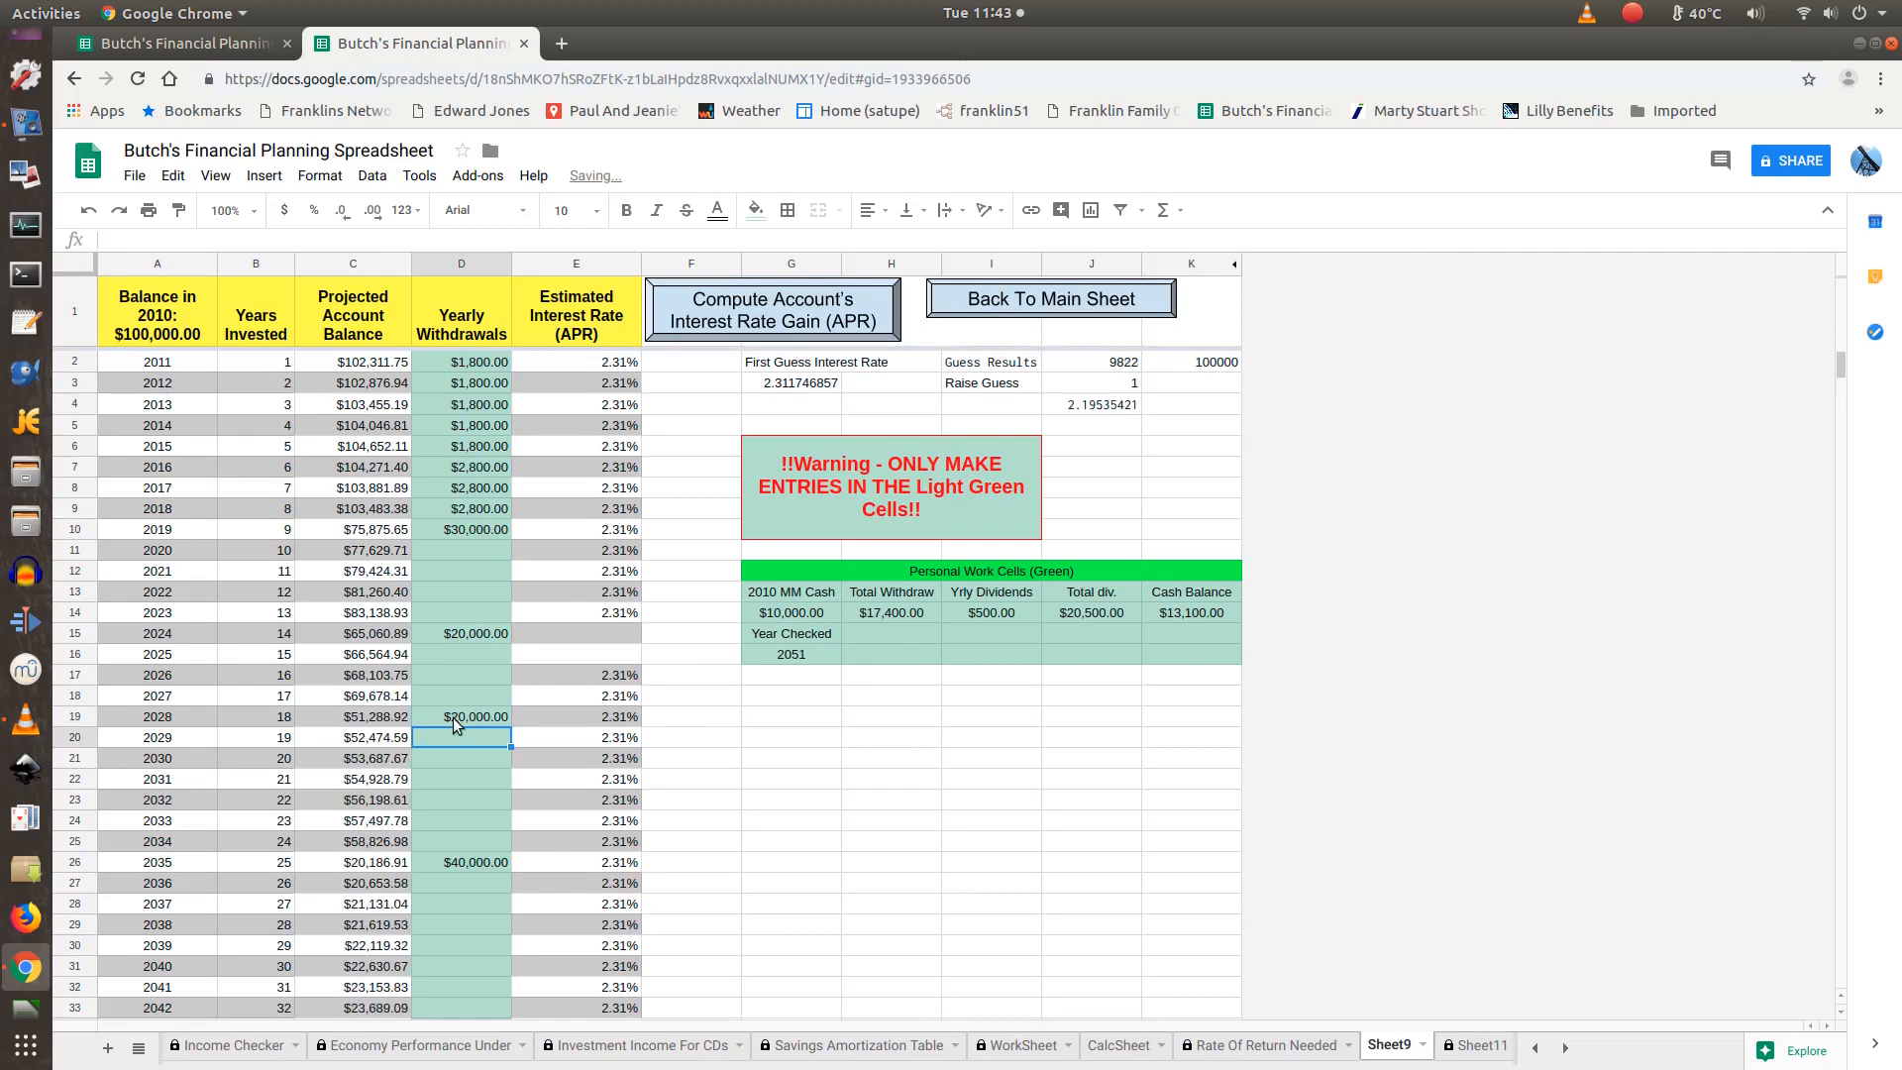
# Return to the main sheet and examine the placement of the View Entire Table buttons beside the first calculators.
pyautogui.click(1050, 297)
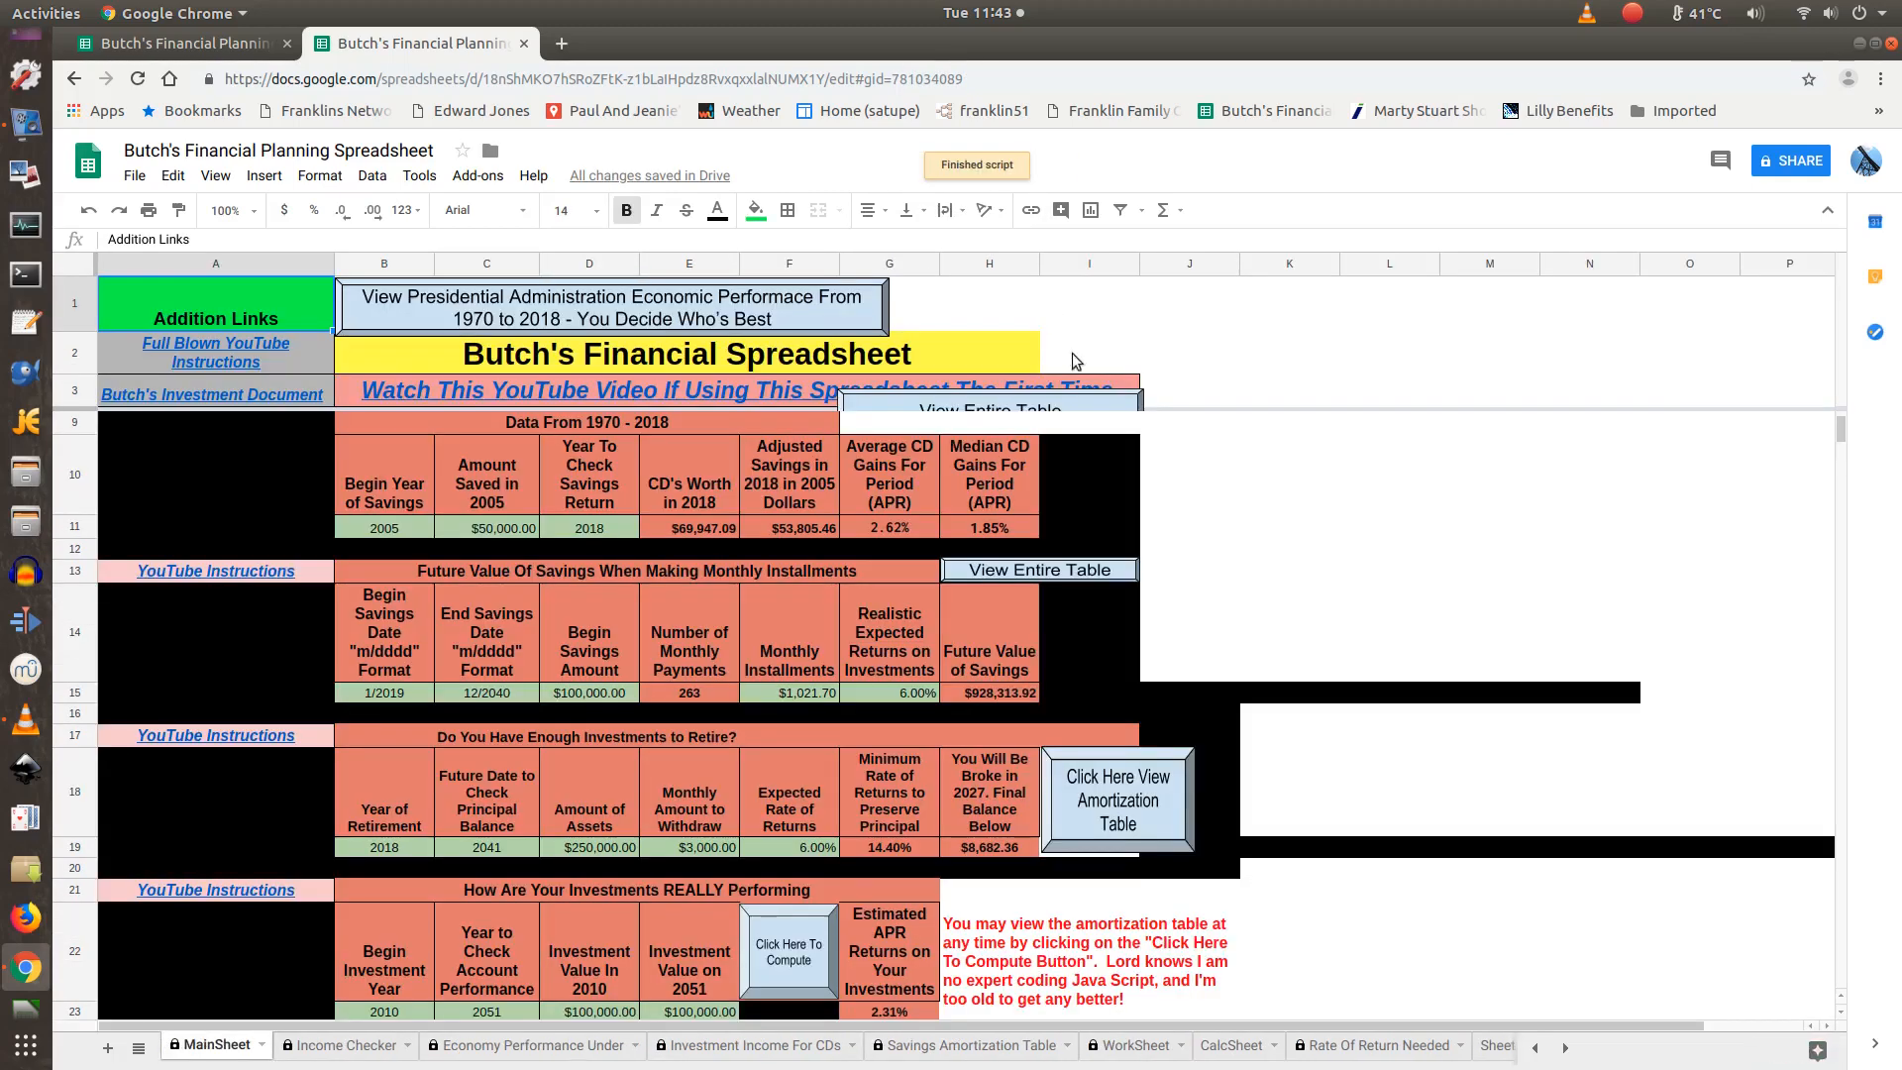
pyautogui.scroll(2, 1198, 462)
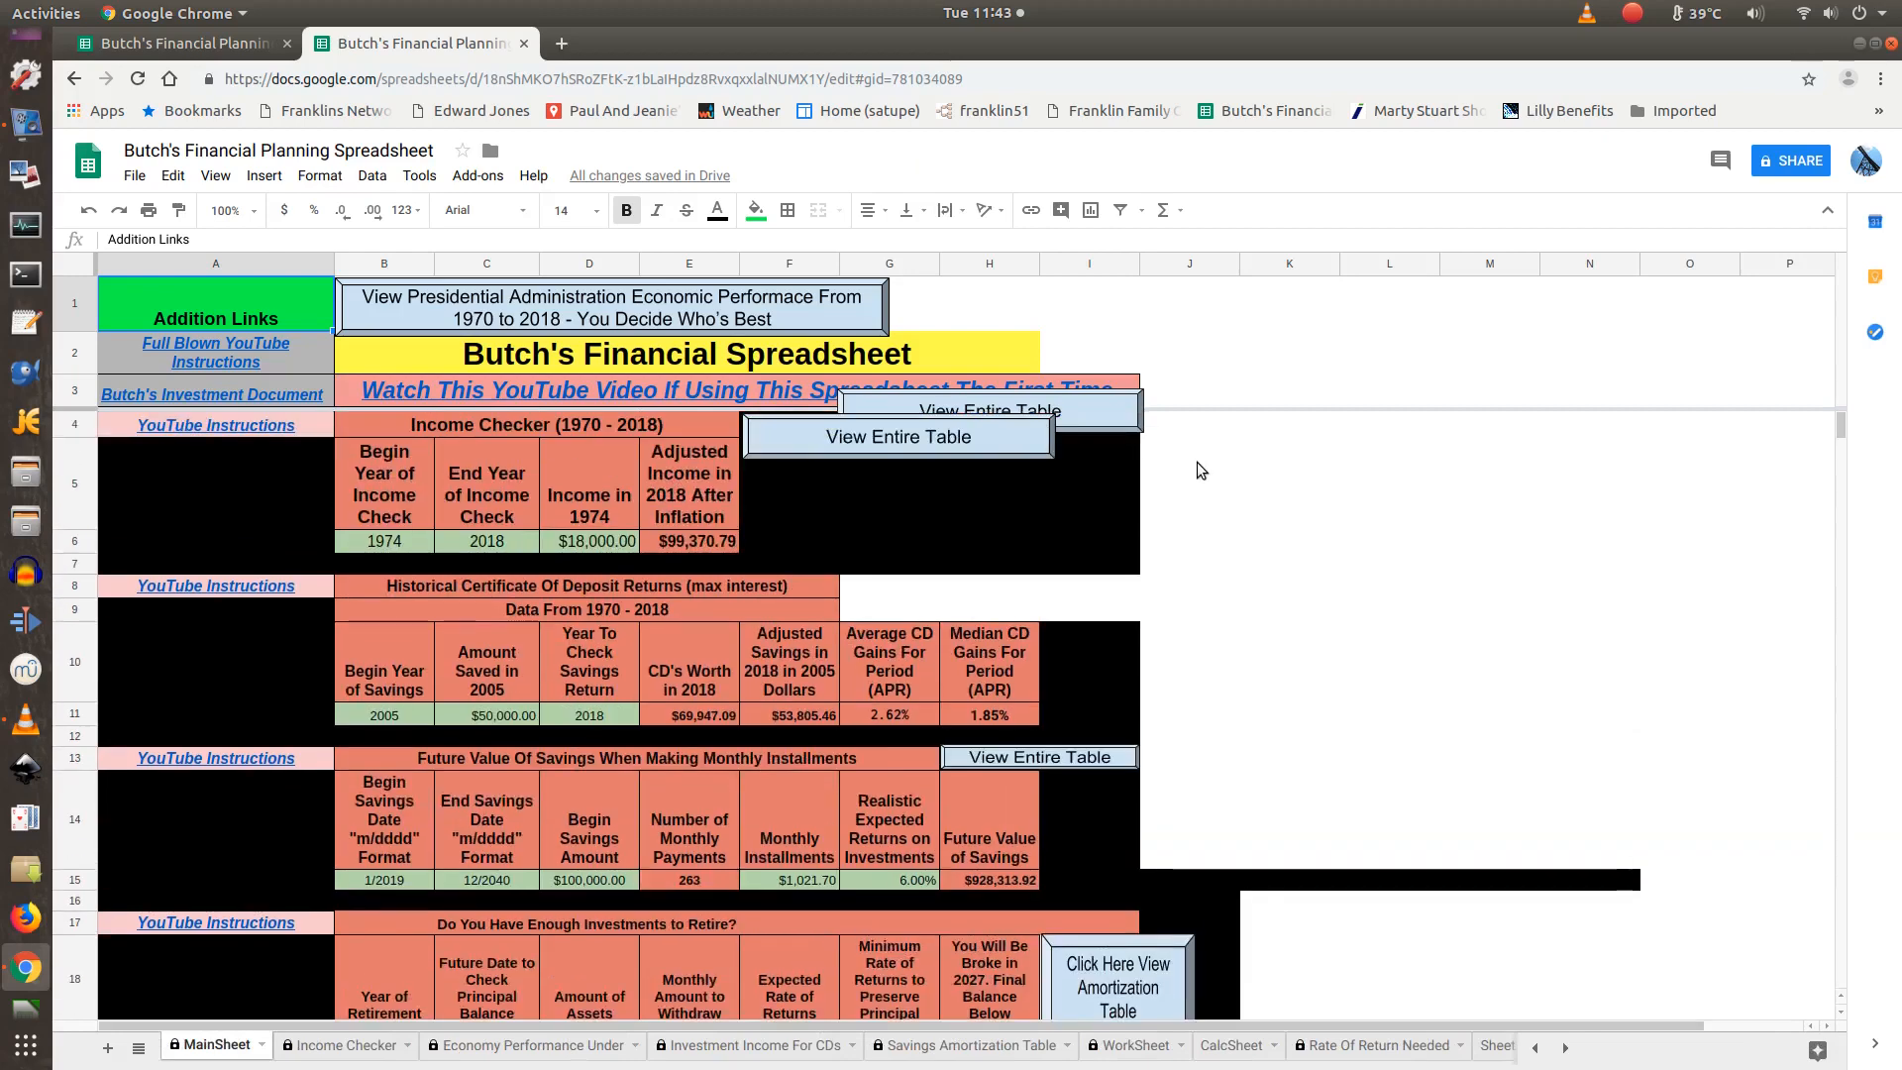
pyautogui.click(1065, 418)
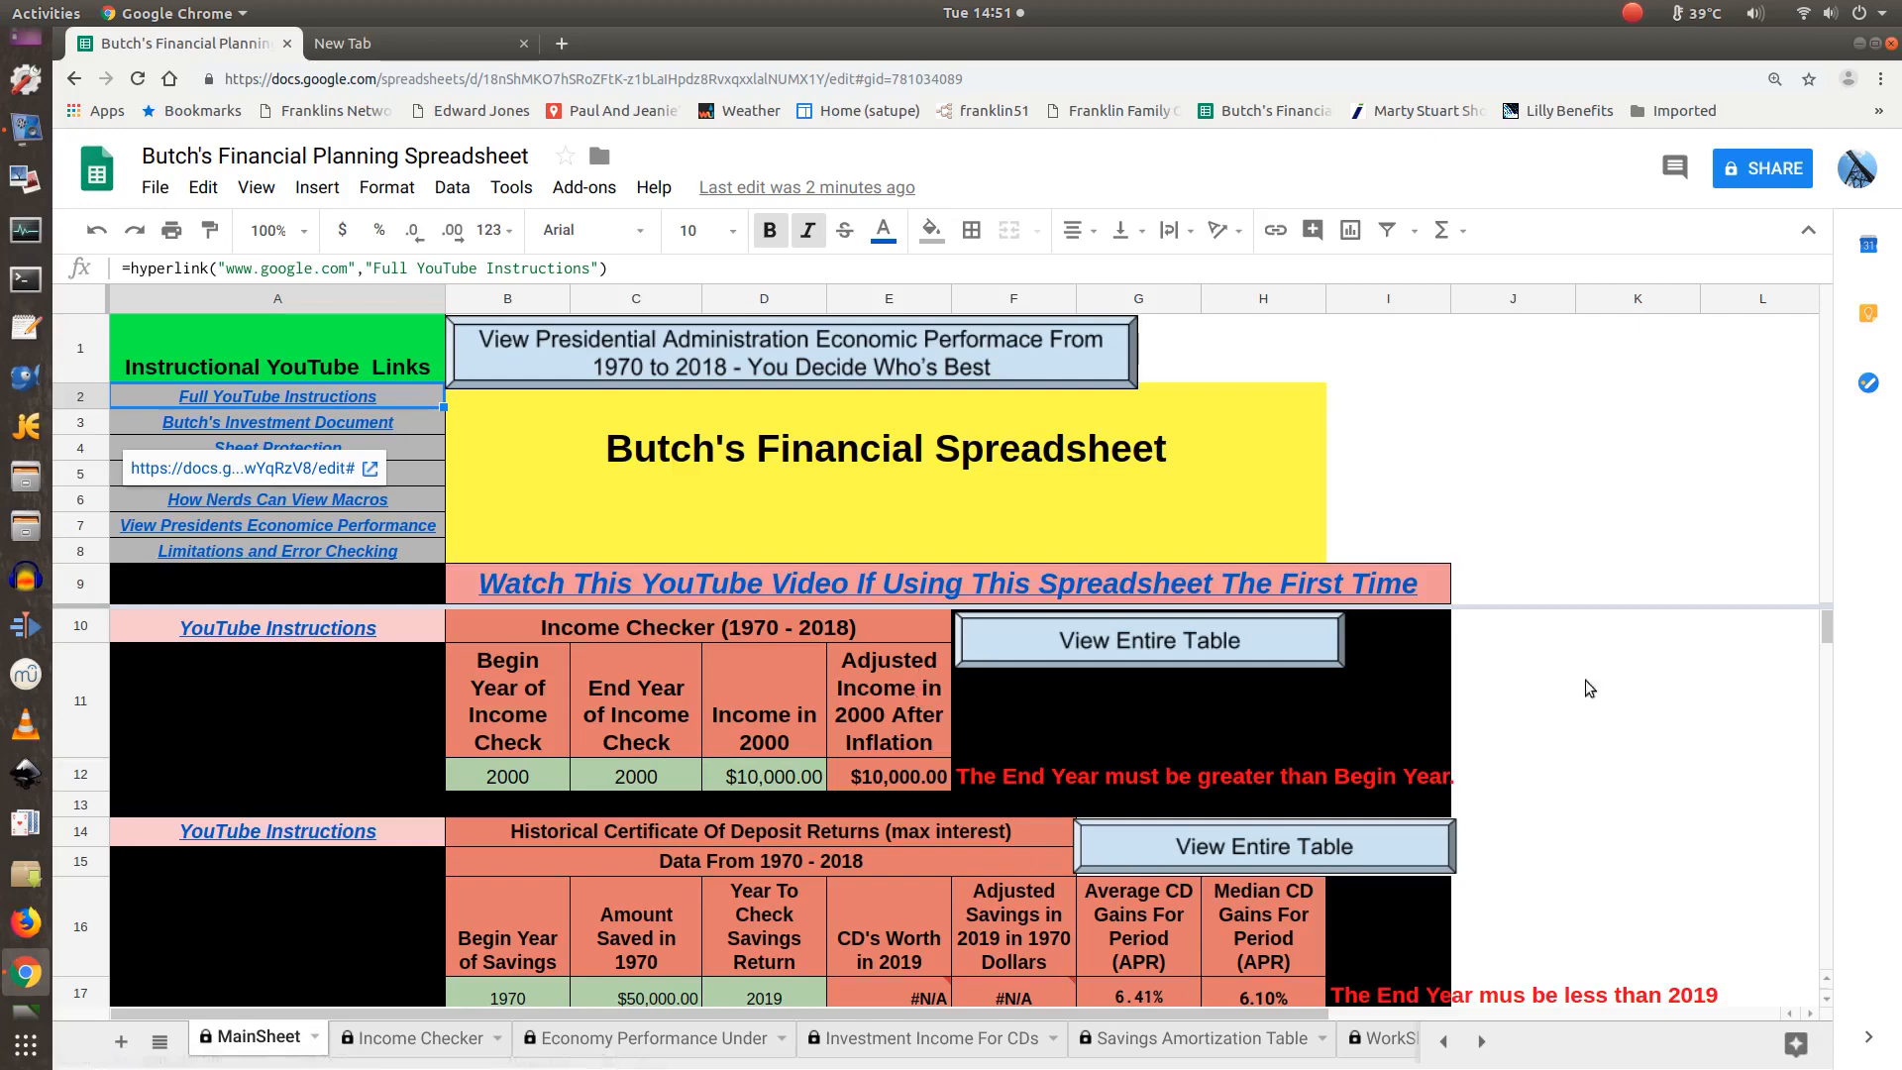
# Examine the Income Checker input cells and the year-check formulas beside the Income Checker and Certificate of Deposit tables.
pyautogui.click(1438, 481)
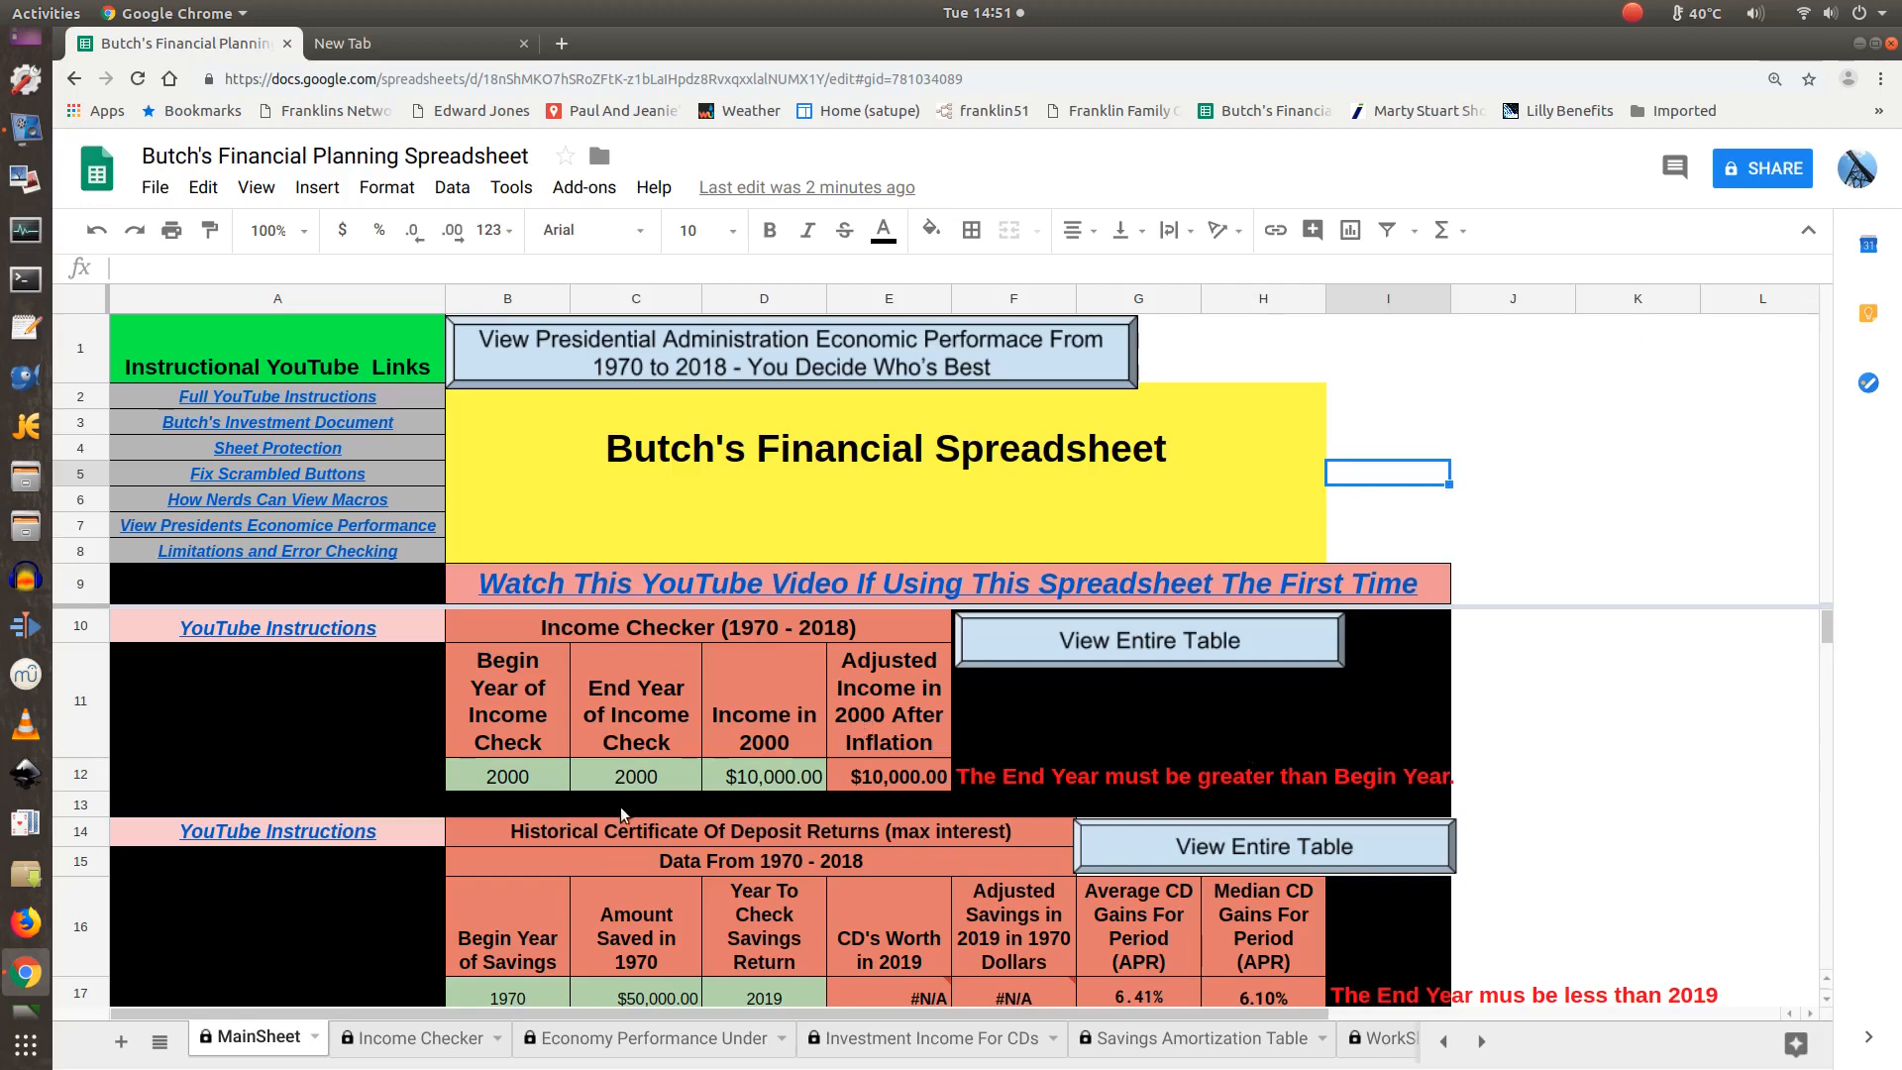
pyautogui.click(537, 781)
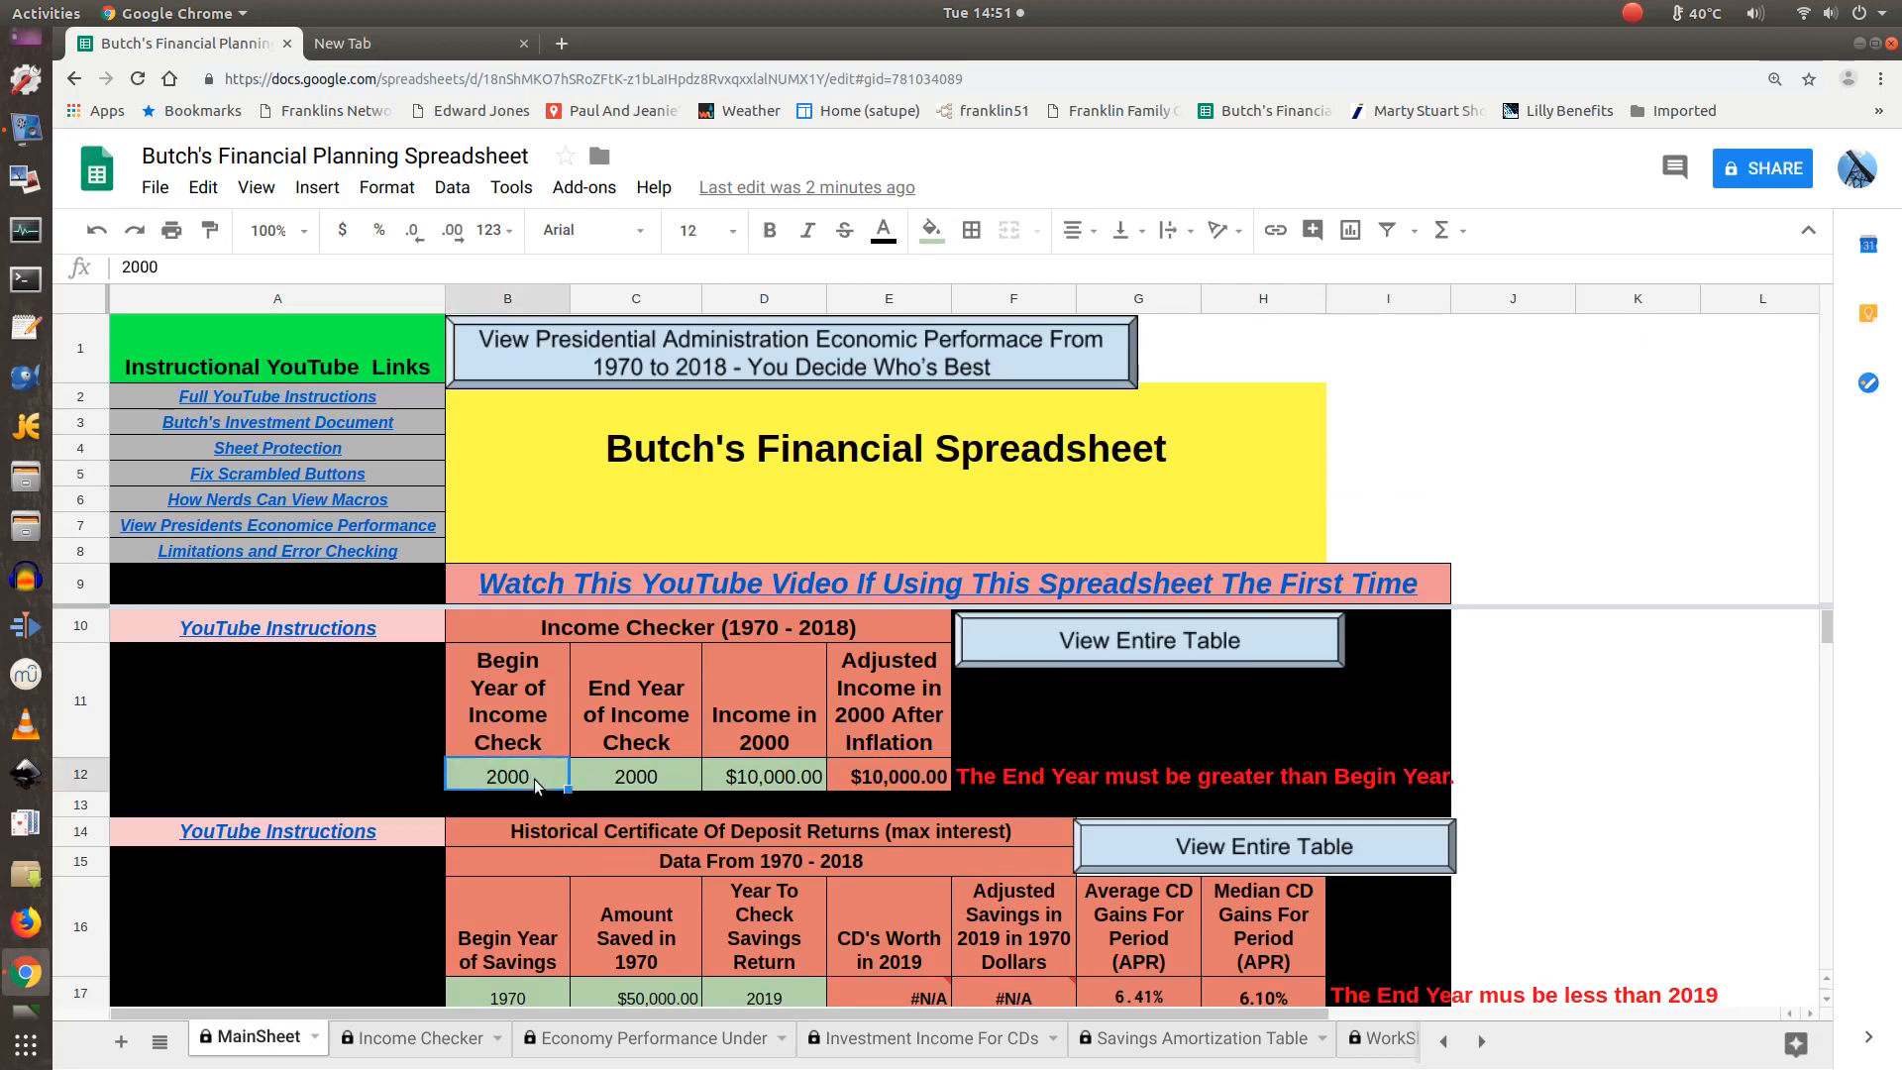
pyautogui.click(662, 782)
pyautogui.click(733, 779)
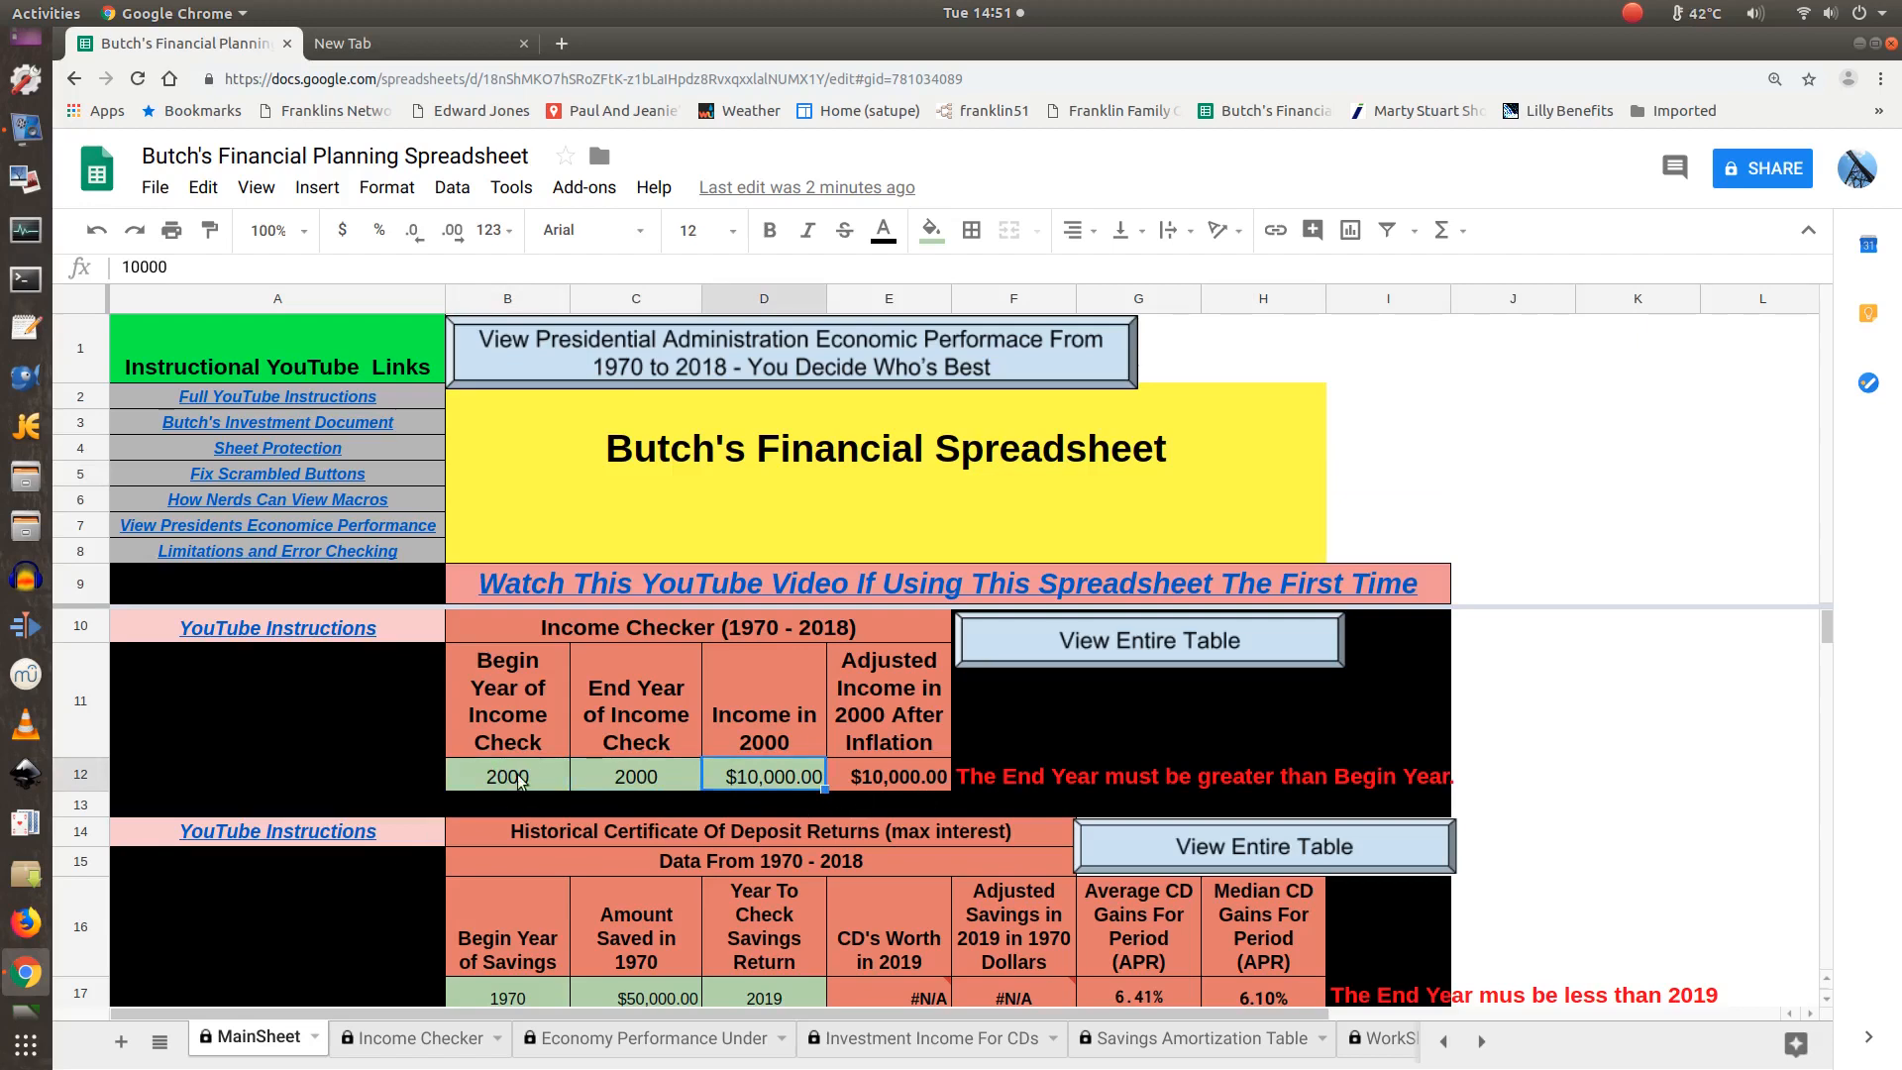
pyautogui.click(1031, 783)
pyautogui.scroll(-1, 1023, 868)
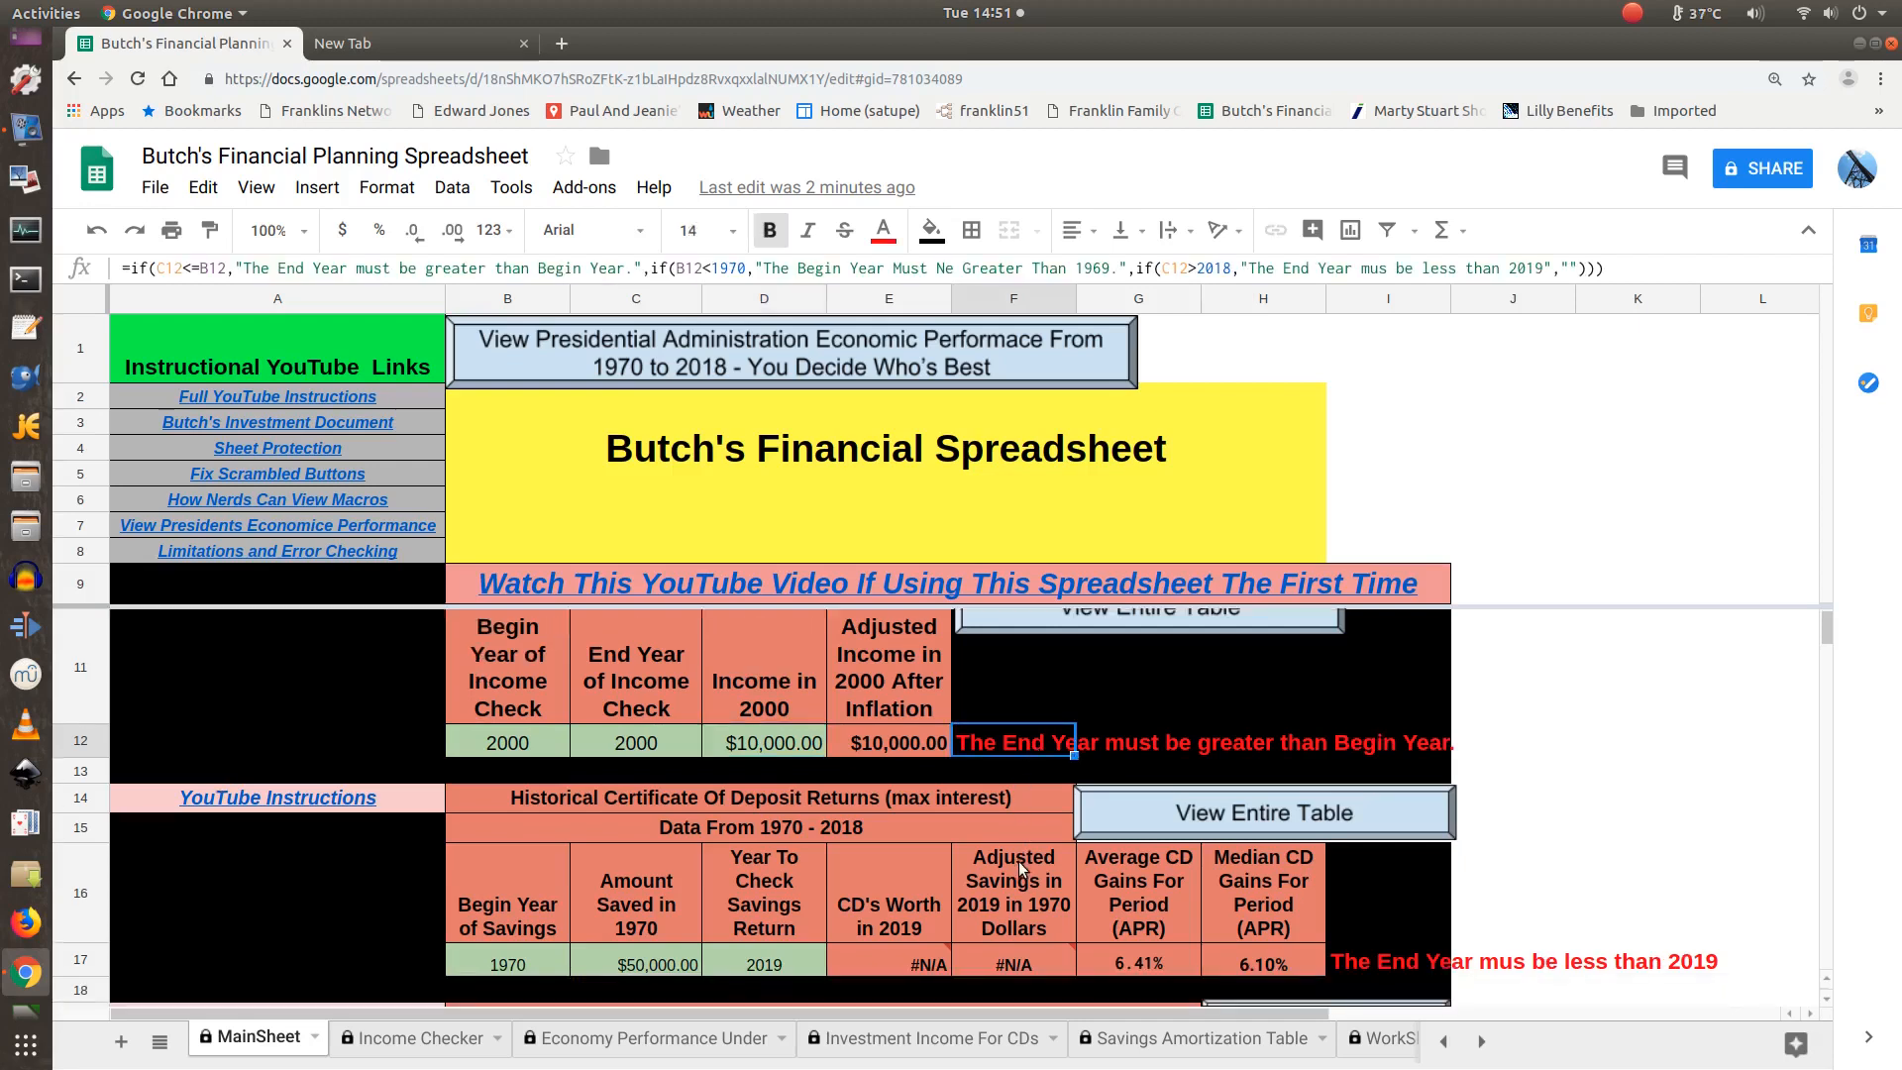
pyautogui.click(1368, 969)
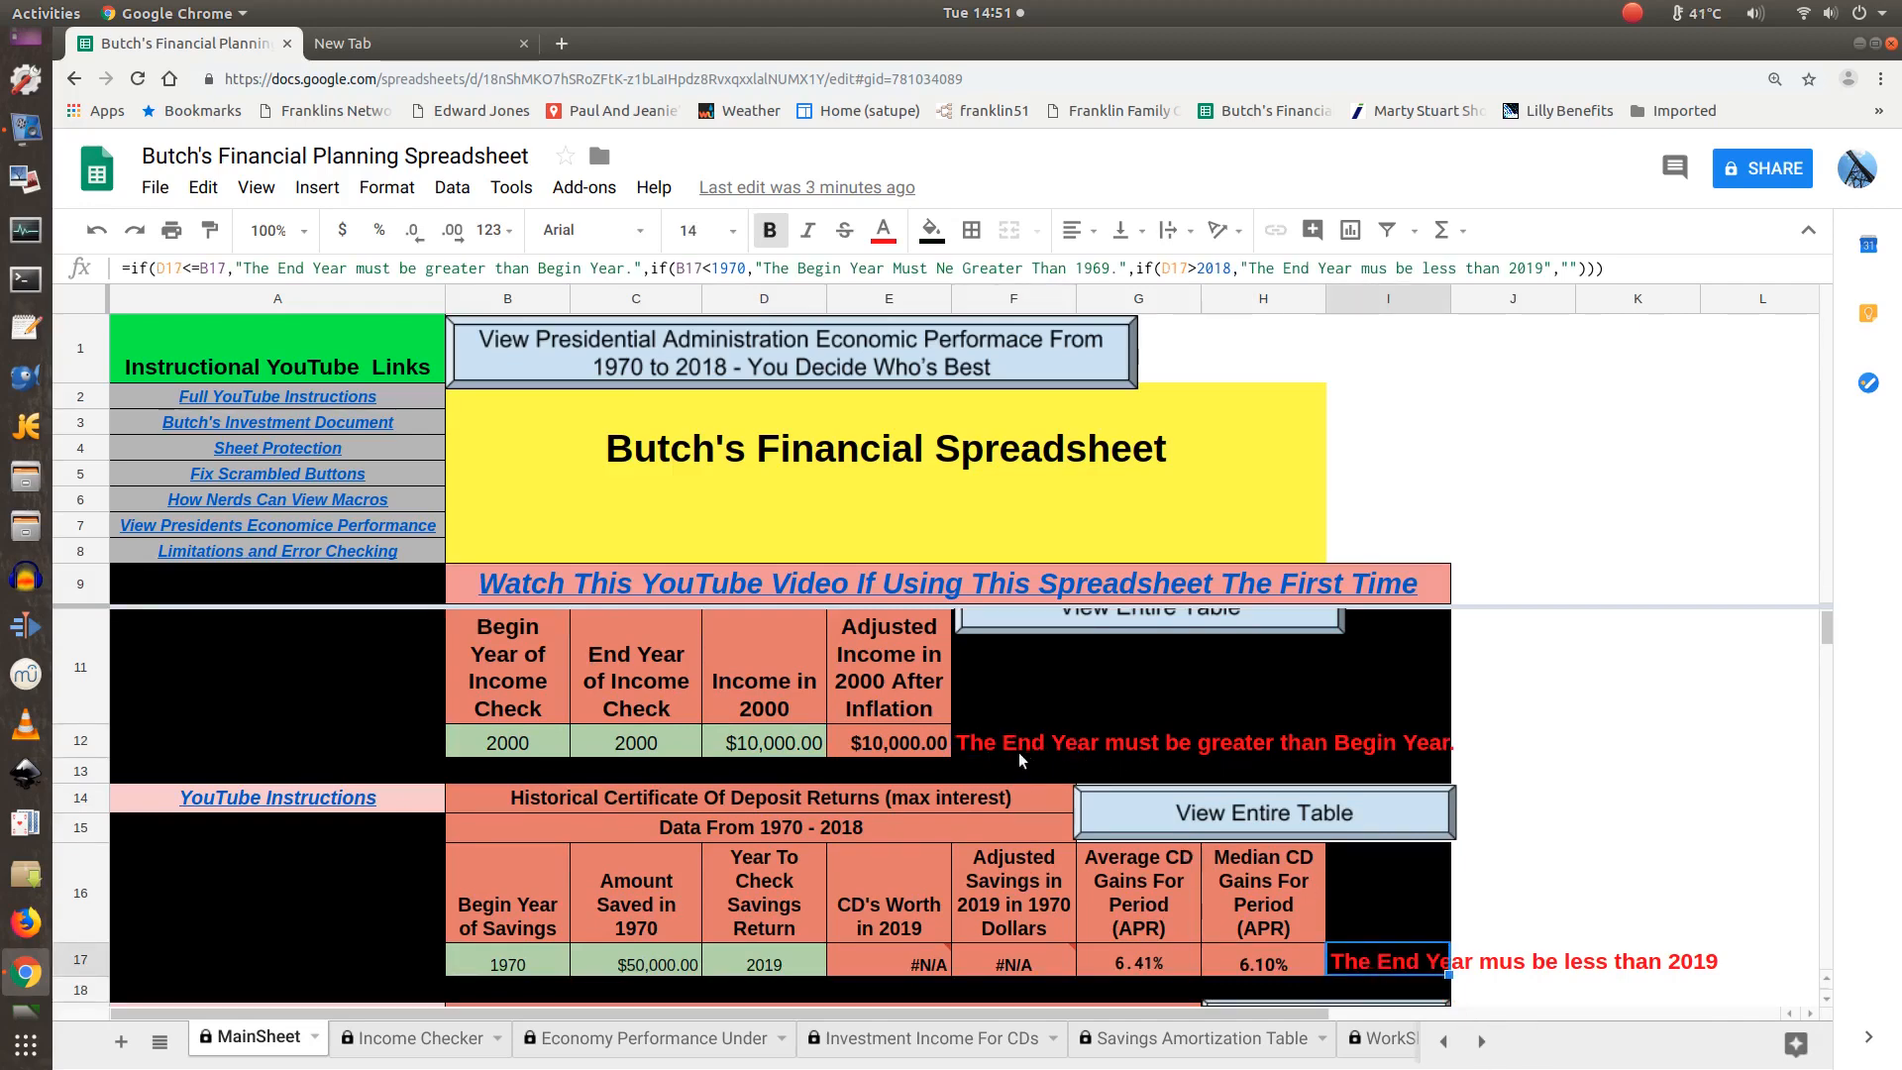
# Enter 1/2000 as the End Savings Date in the Future Value Of Savings When Making Monthly Installments table.
pyautogui.scroll(-4, 1464, 909)
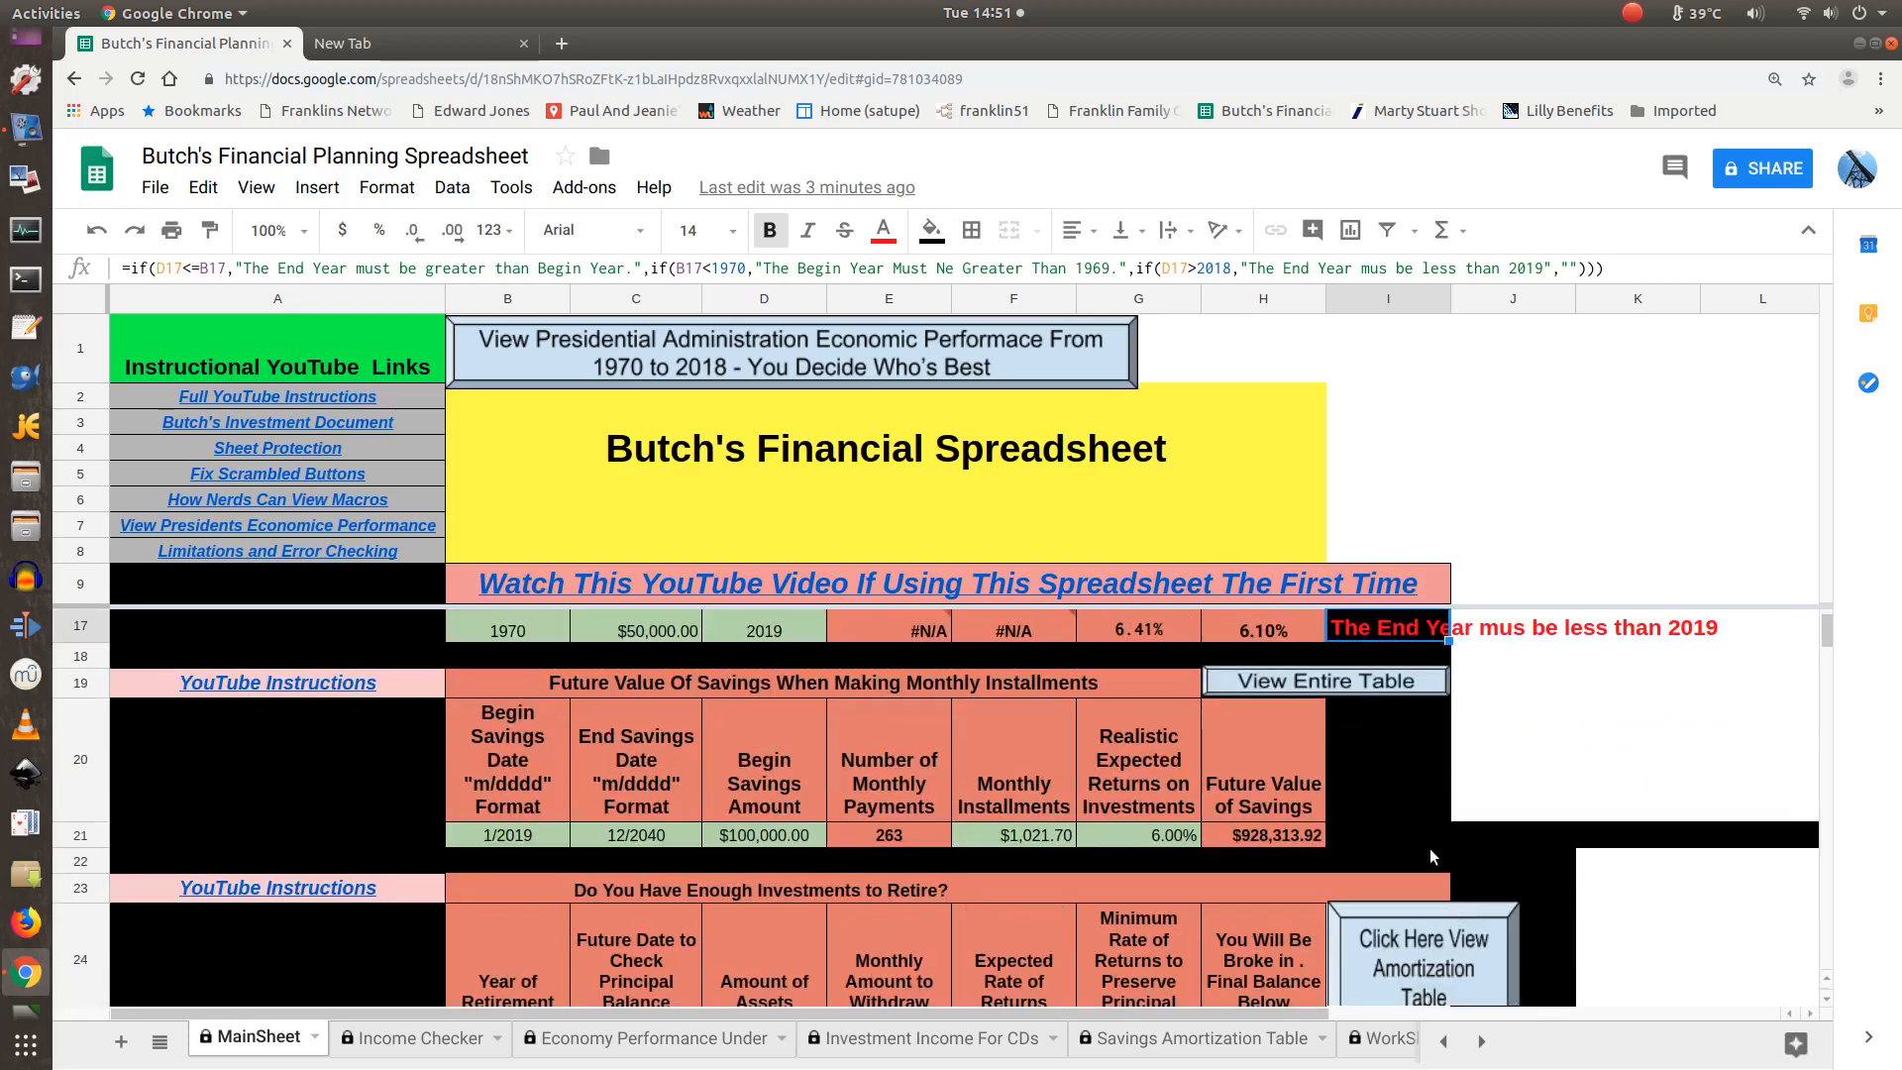
pyautogui.click(657, 838)
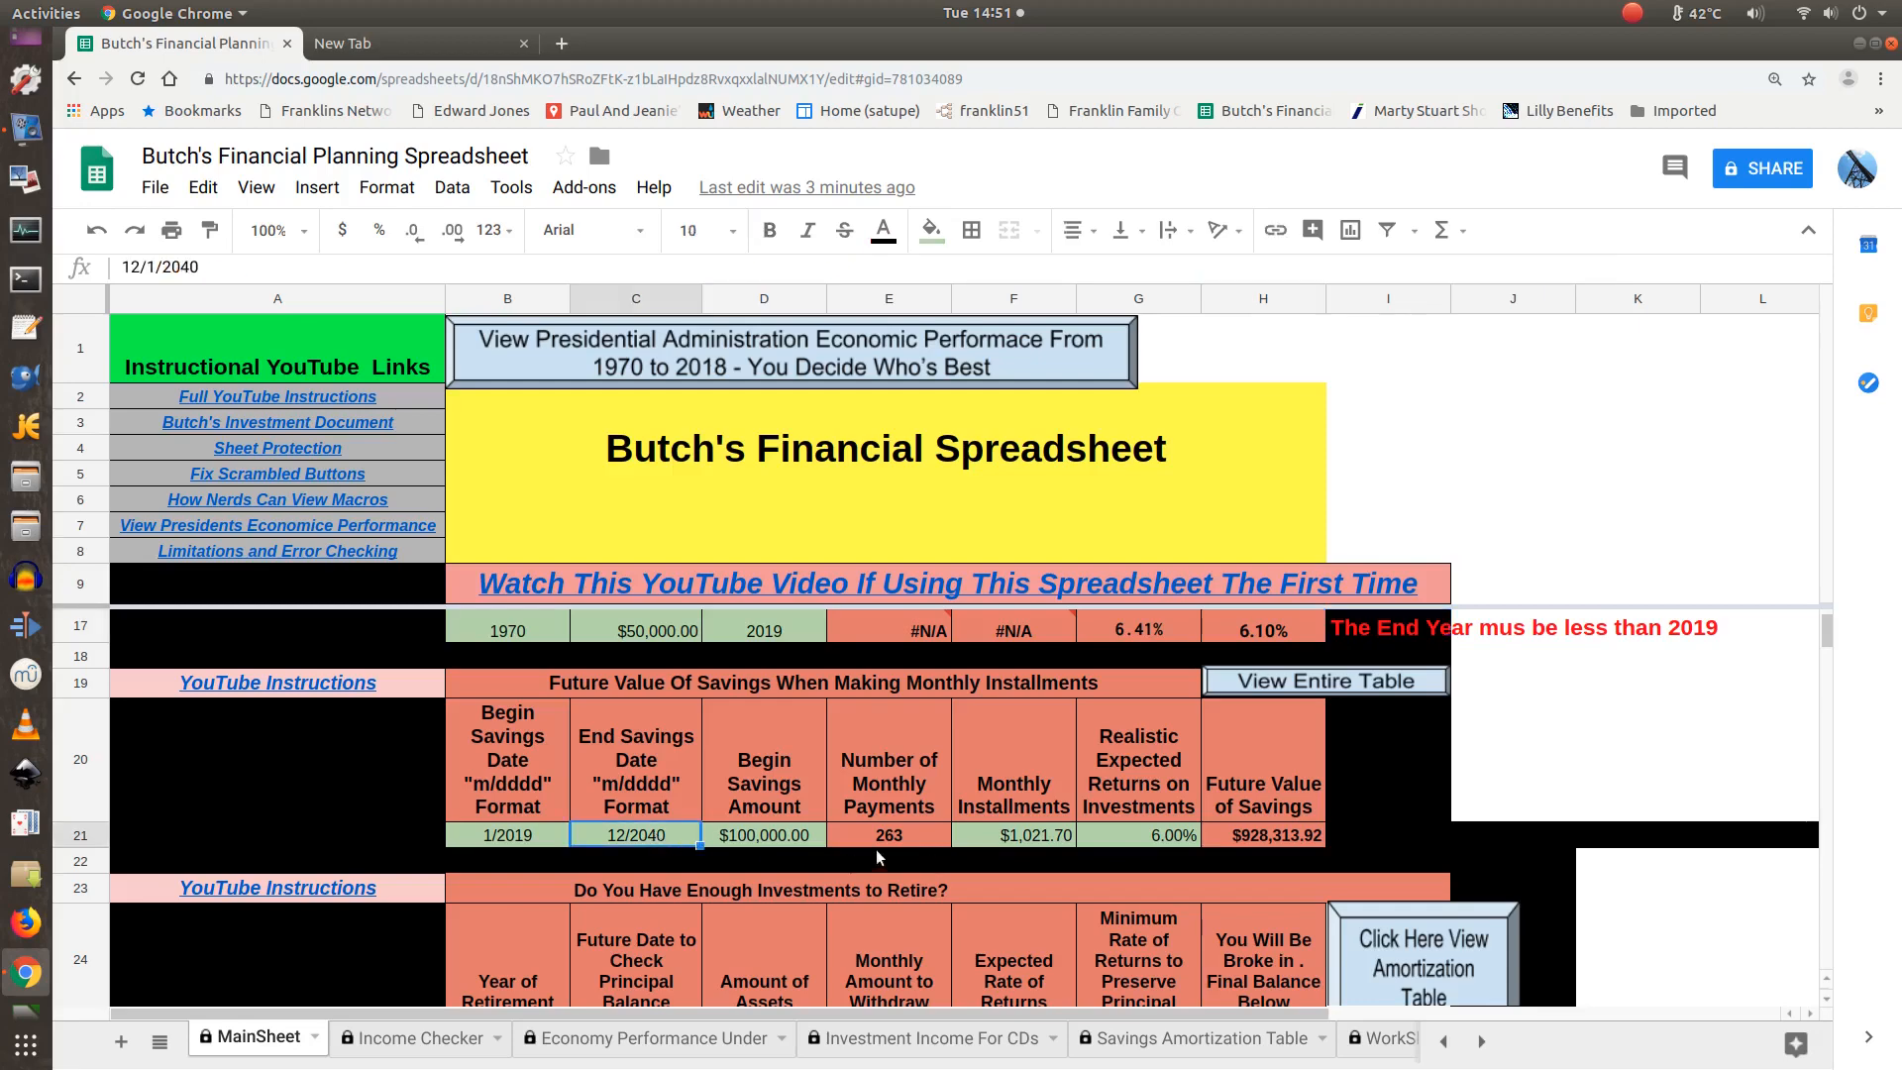
pyautogui.write('1')
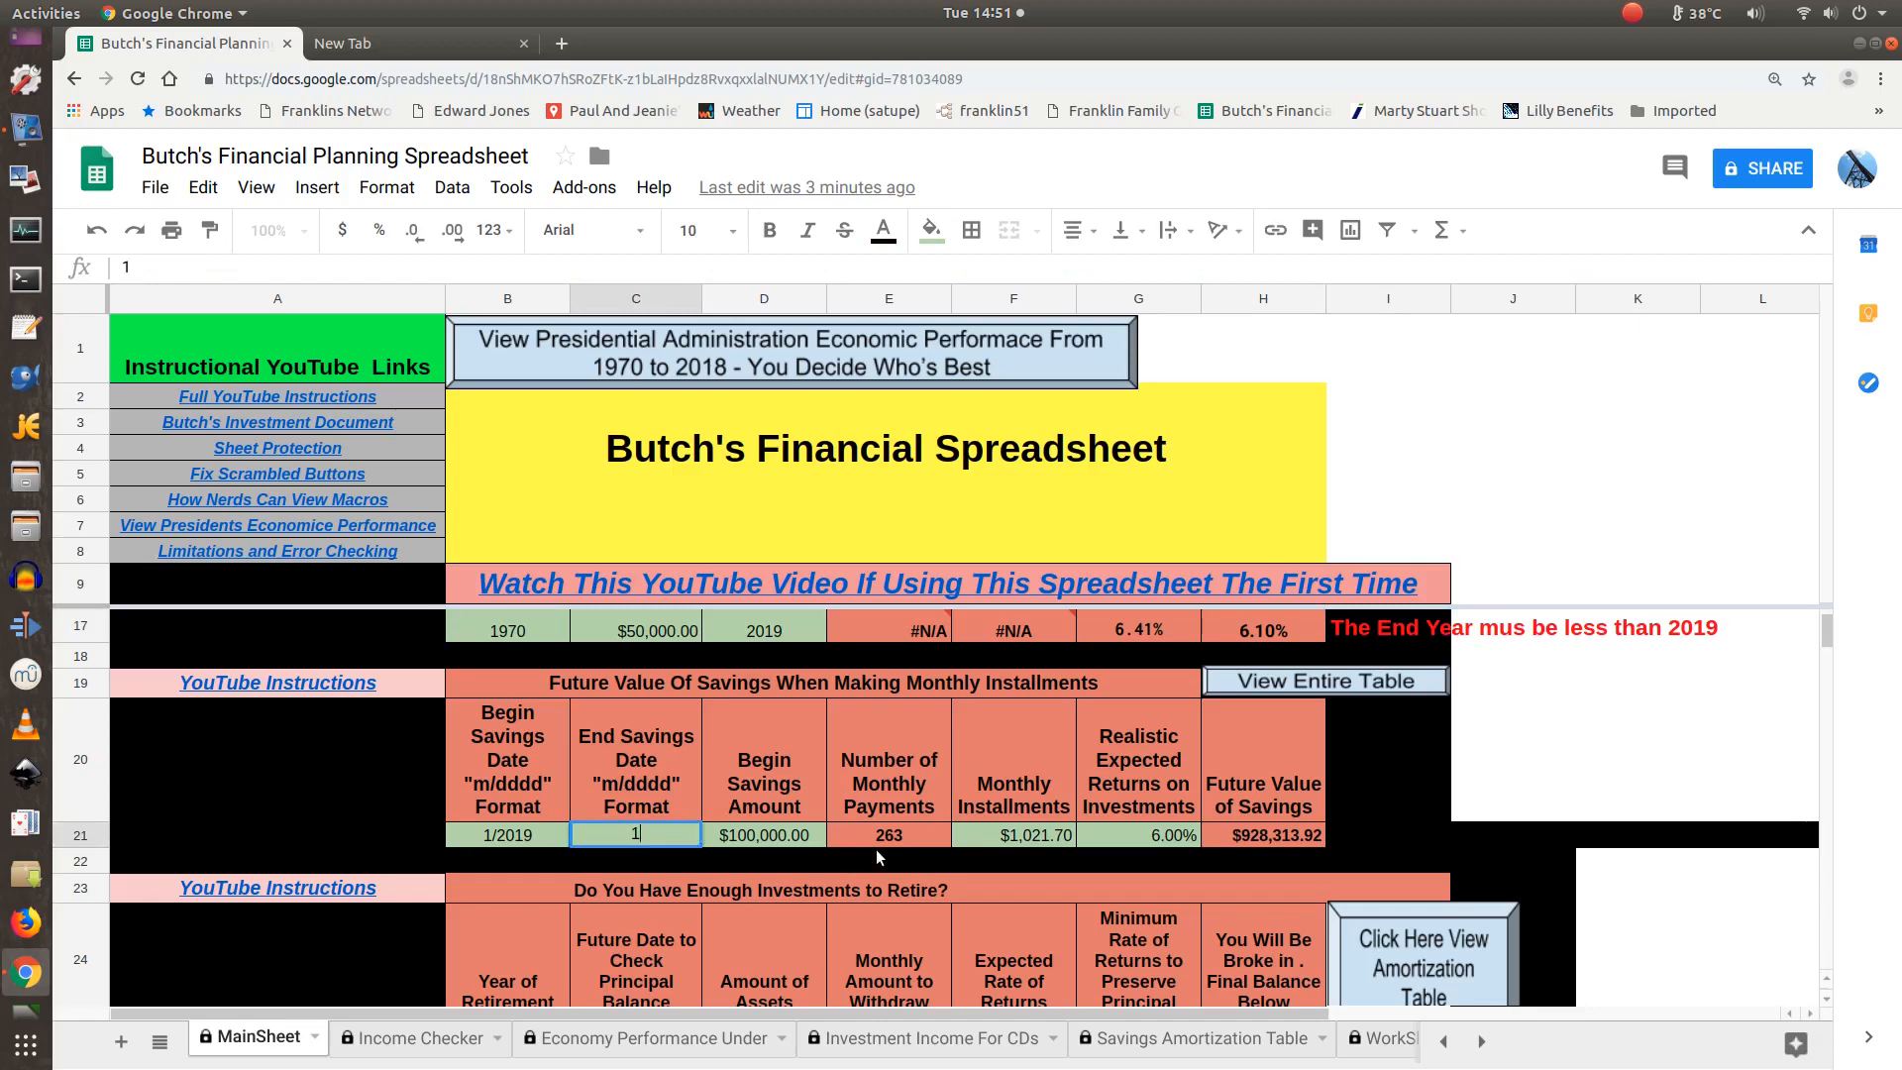
pyautogui.write('/2000')
pyautogui.press('Tab')
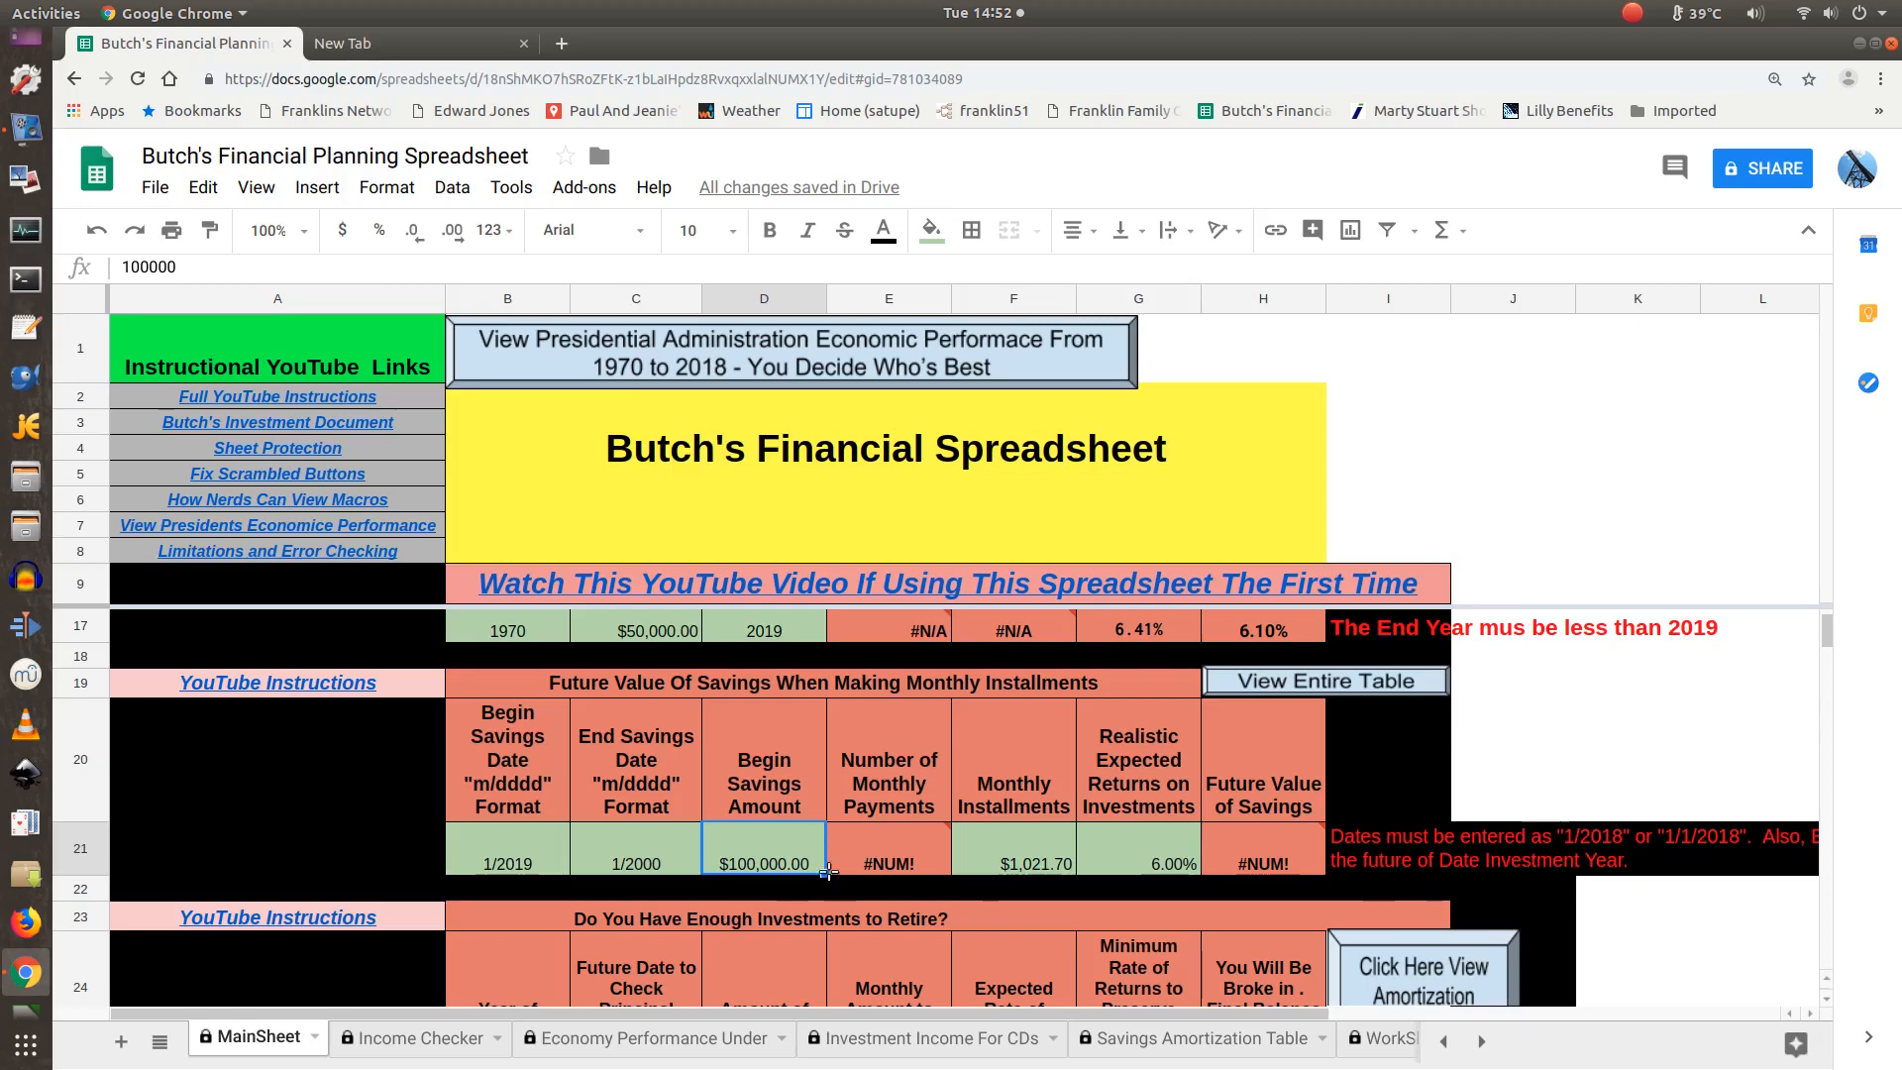
# Set the End Savings Date of the monthly installments savings table to 1/2030.
pyautogui.click(634, 858)
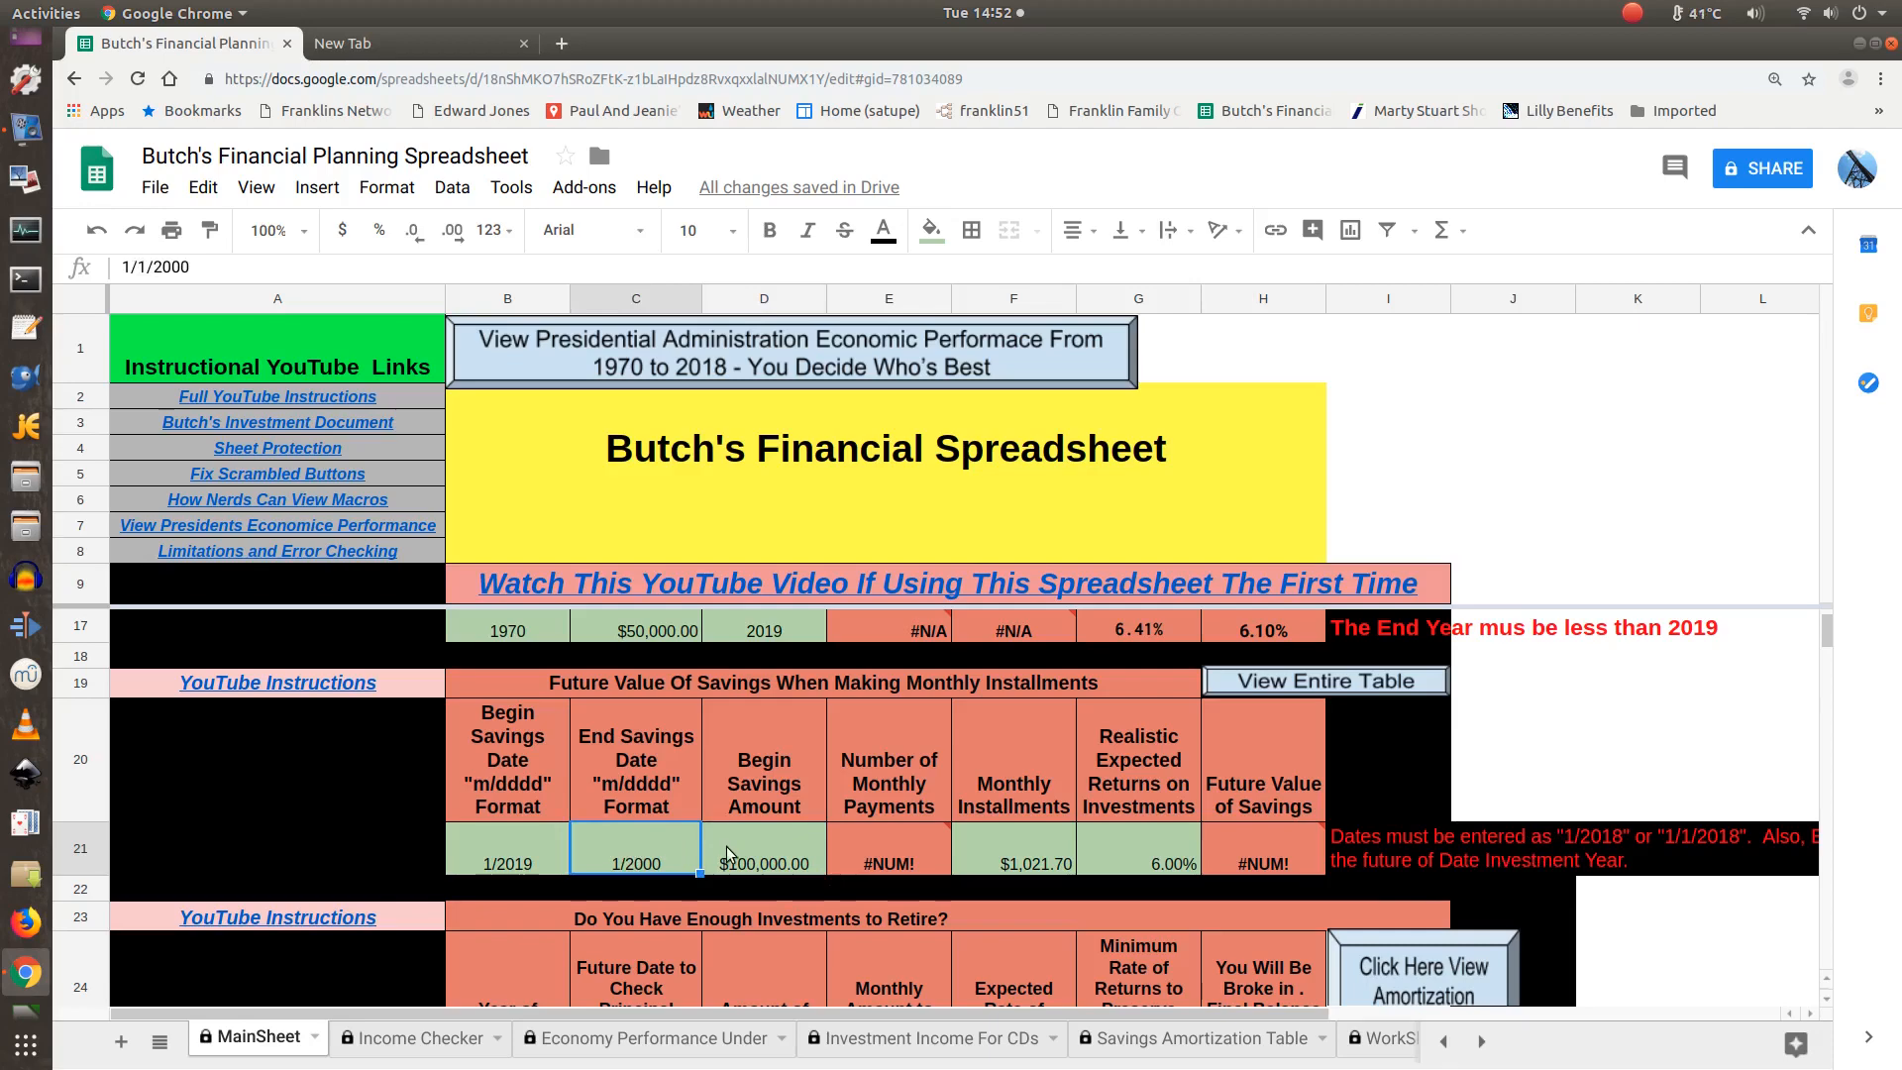
pyautogui.write('1/2030')
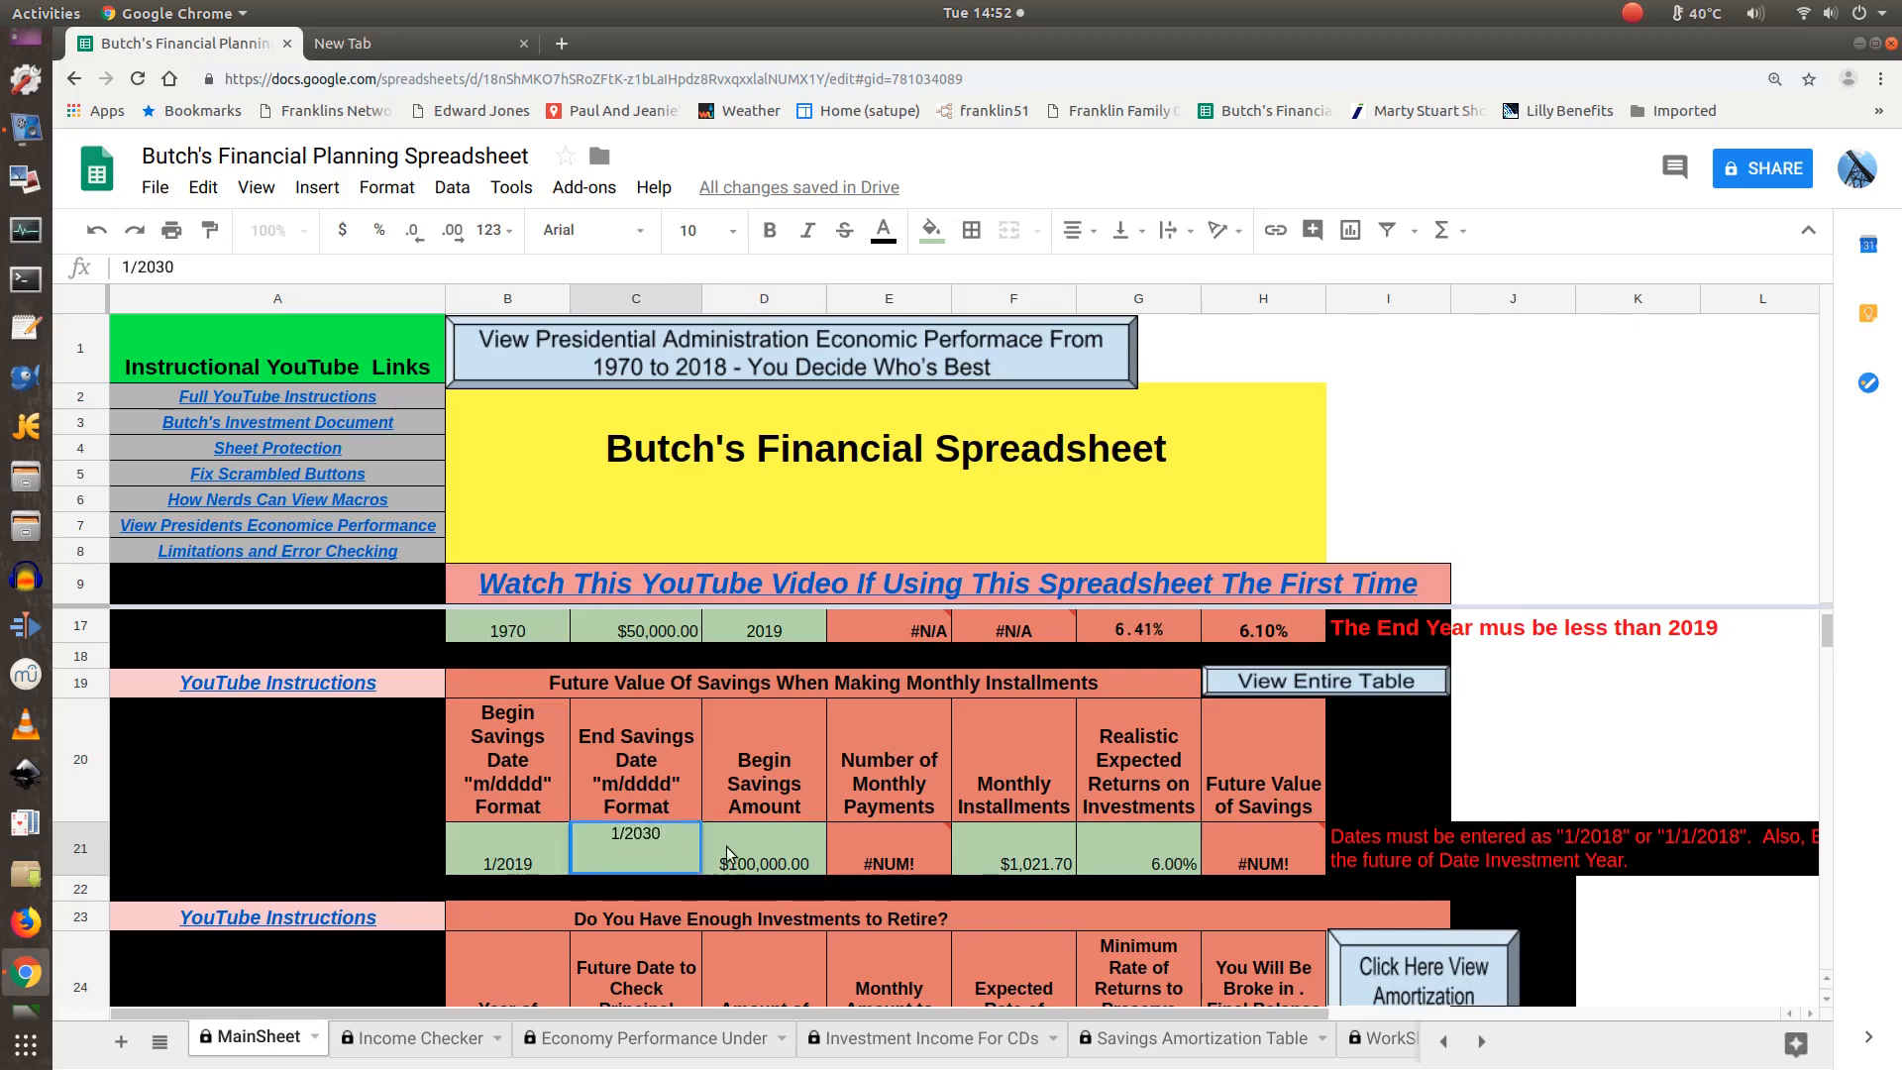
pyautogui.click(728, 854)
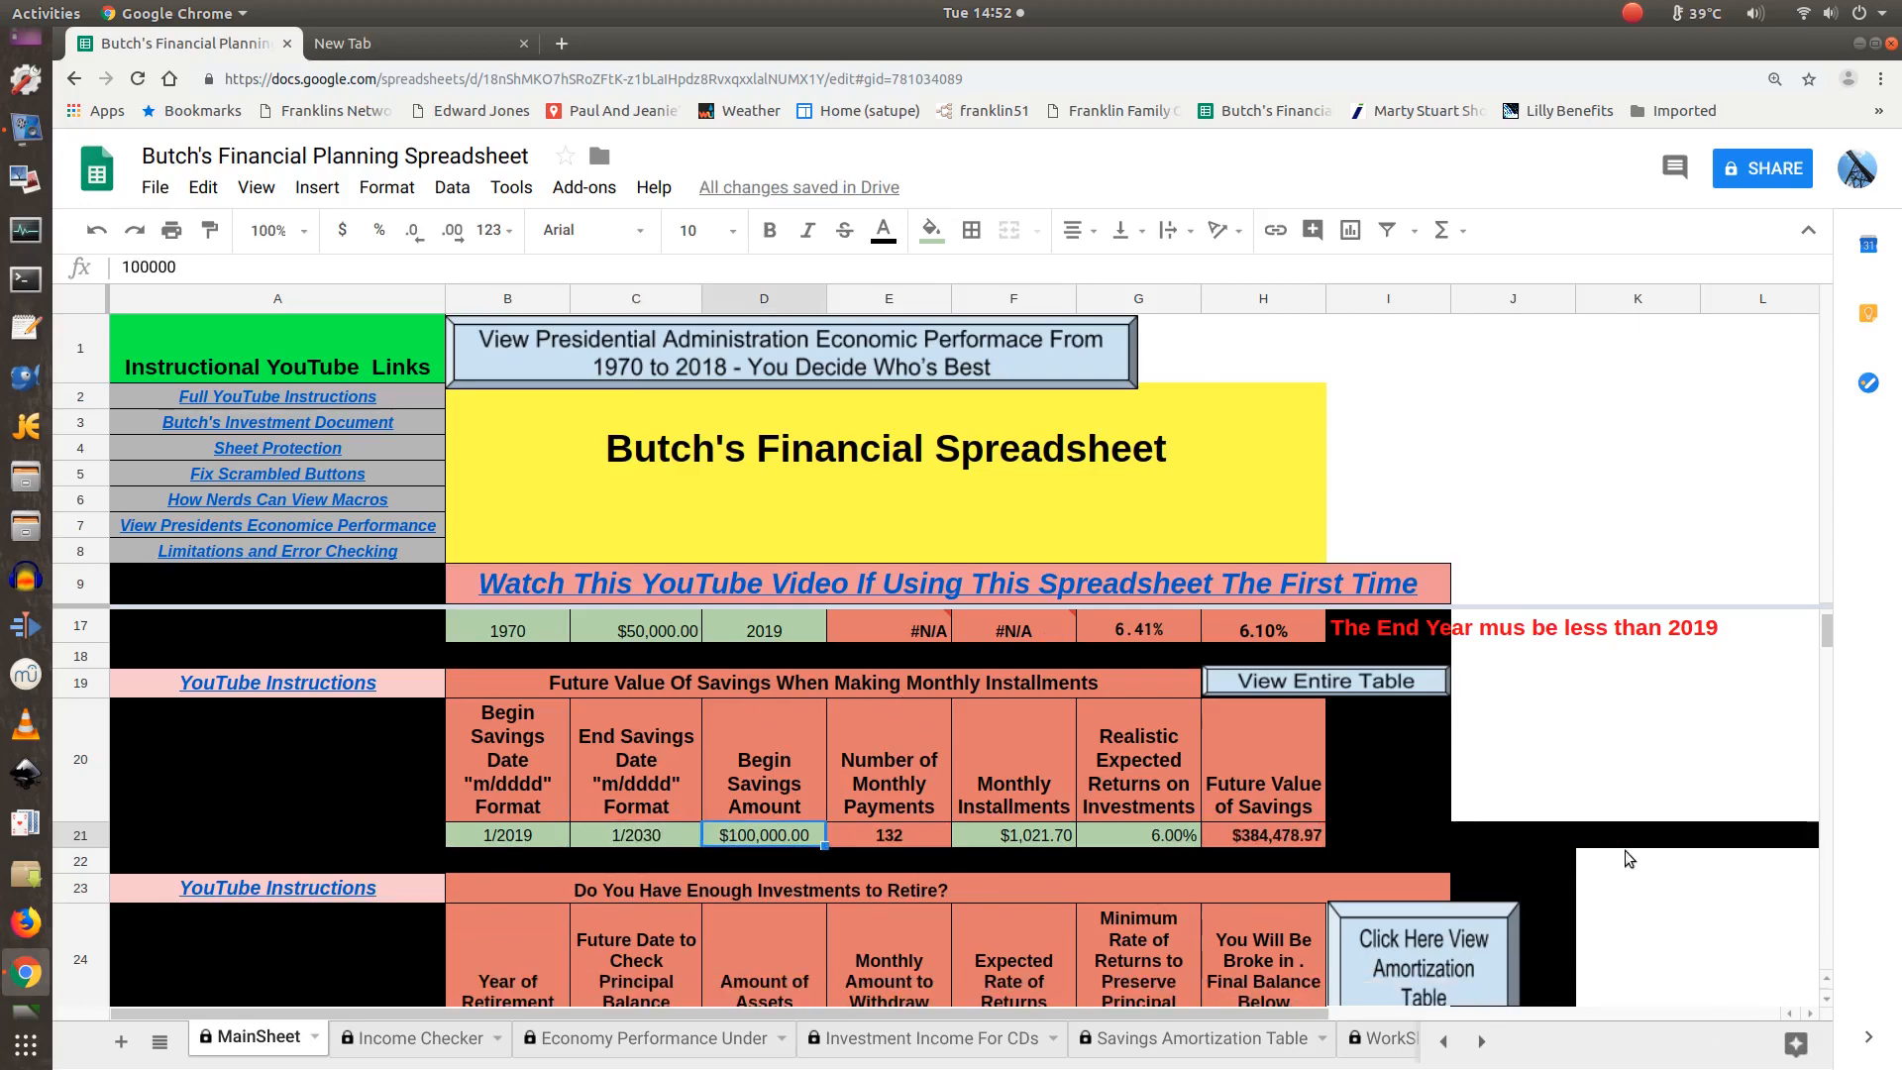
# Open the computation table of "How Are Your Investments REALLY Performing" and examine the Yearly Withdrawals cells and the entry warning.
pyautogui.scroll(-5, 1629, 849)
pyautogui.scroll(5, 1630, 849)
pyautogui.scroll(-3, 1629, 847)
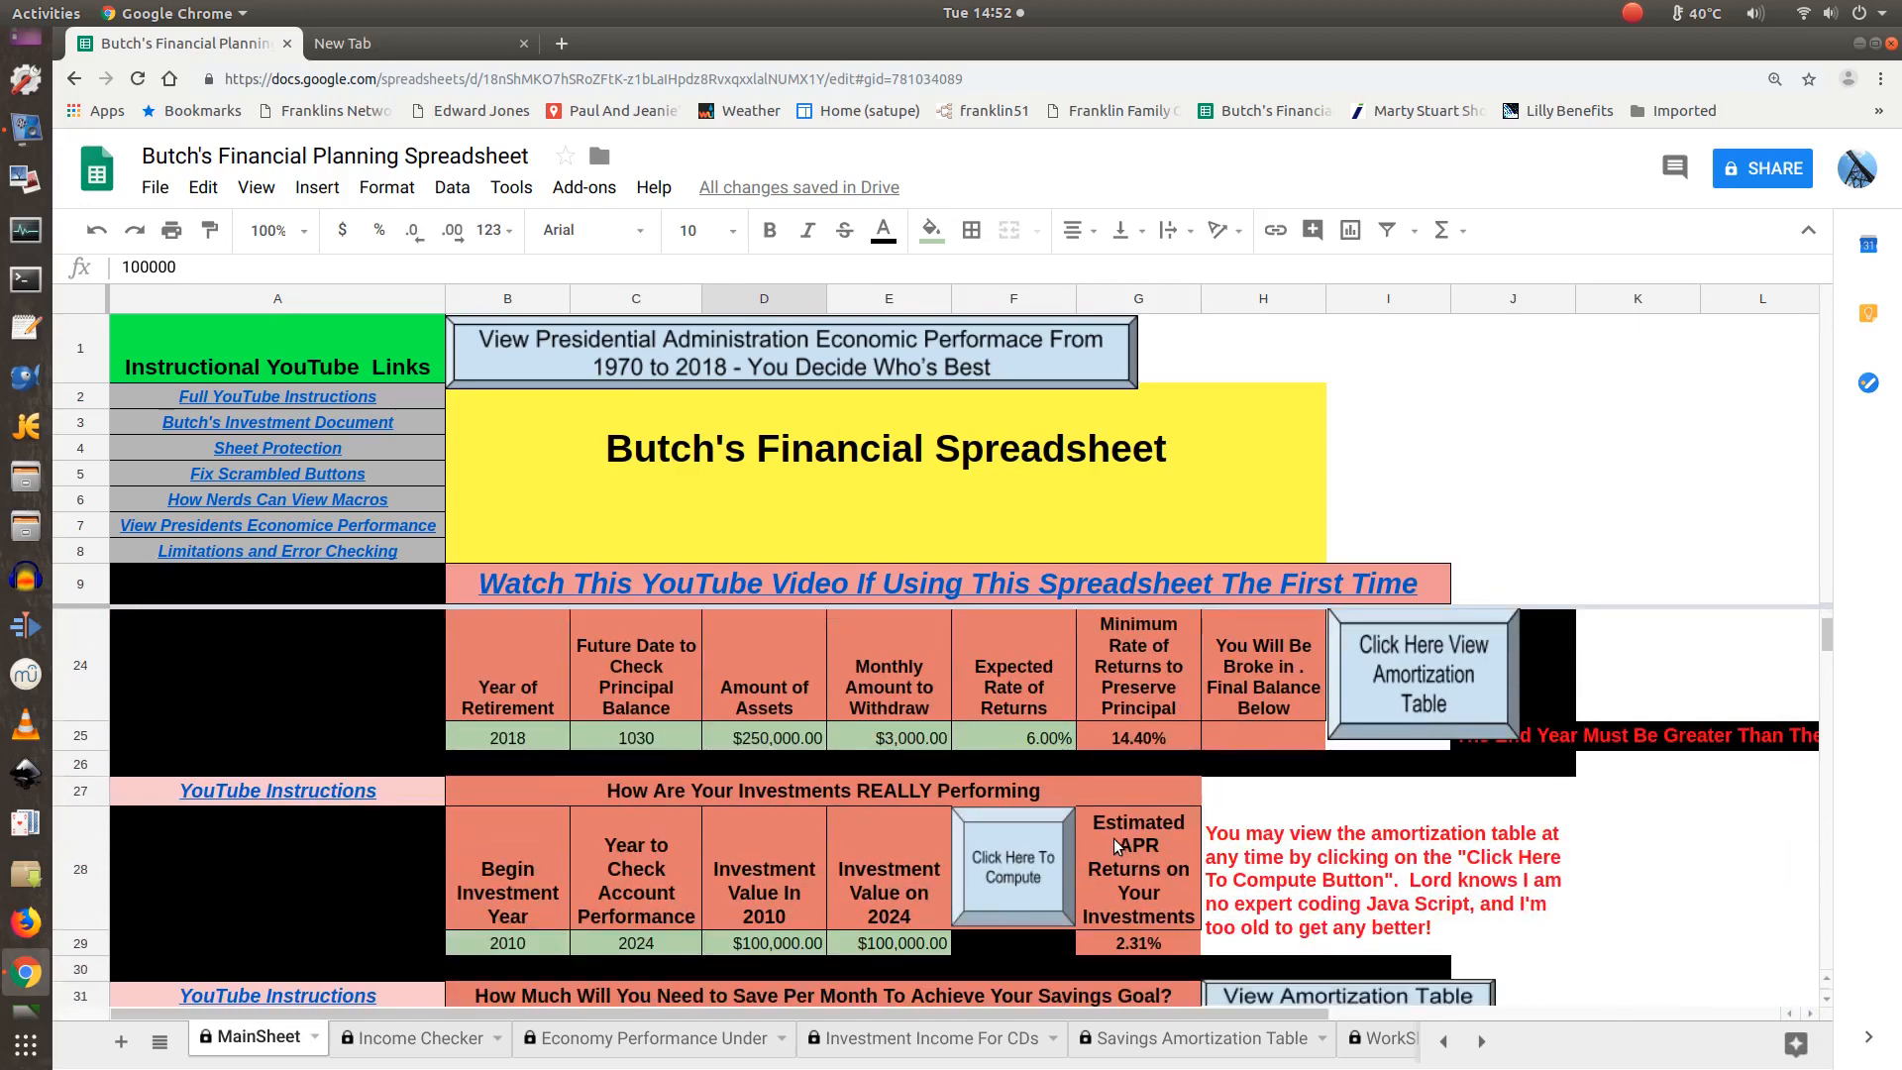
pyautogui.click(999, 894)
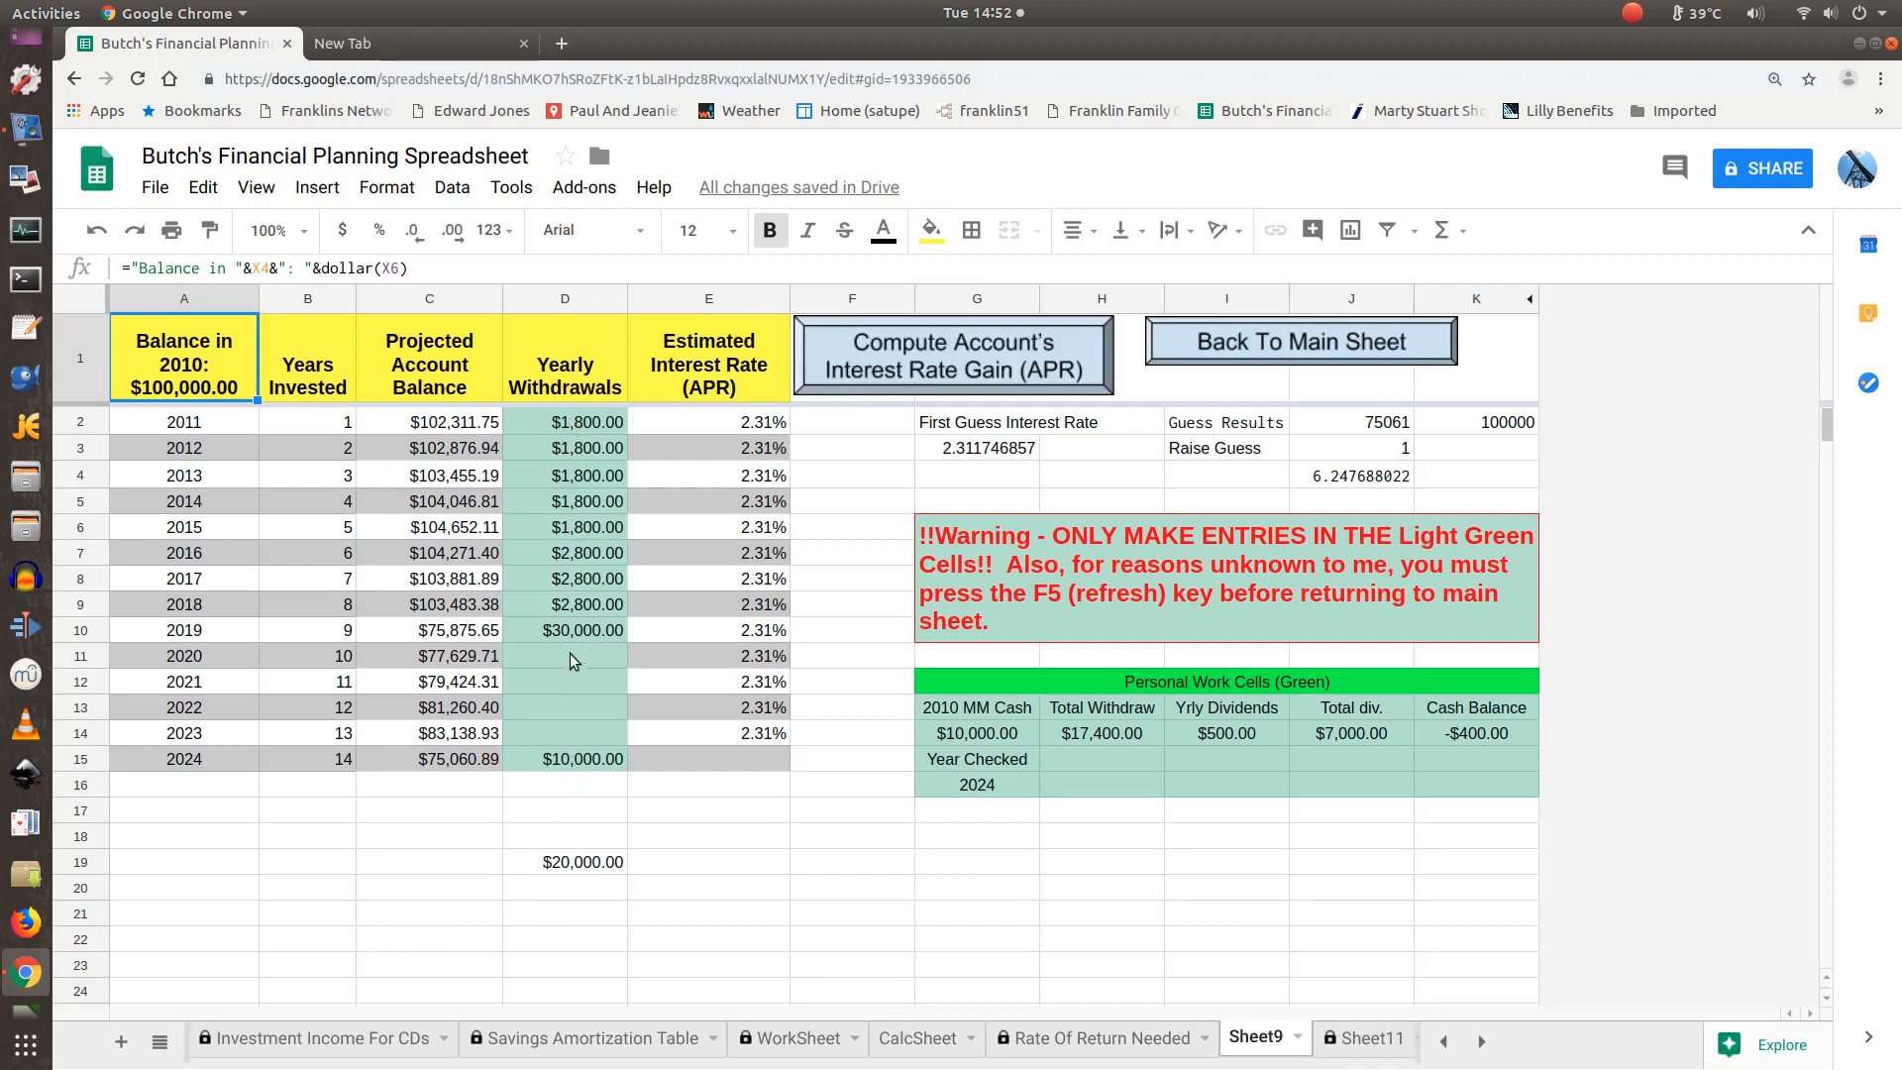
pyautogui.click(576, 423)
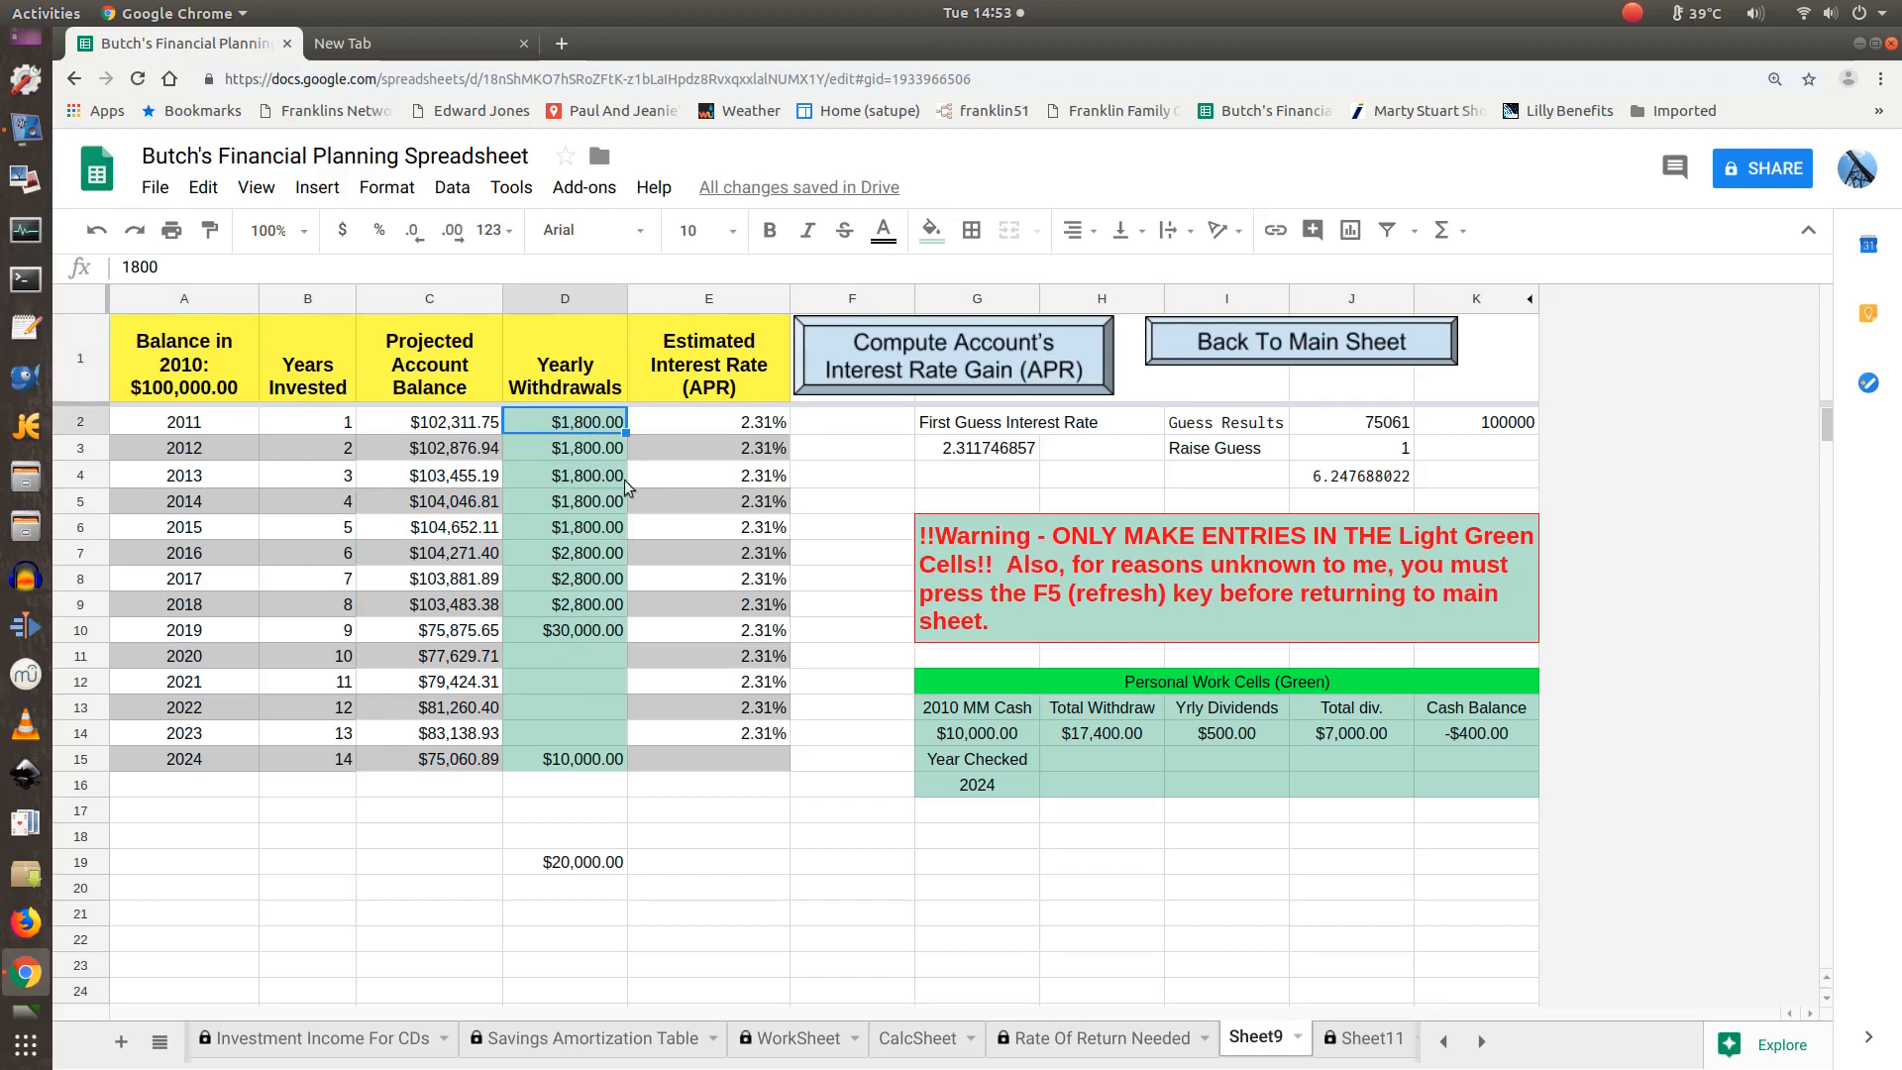
pyautogui.click(1141, 573)
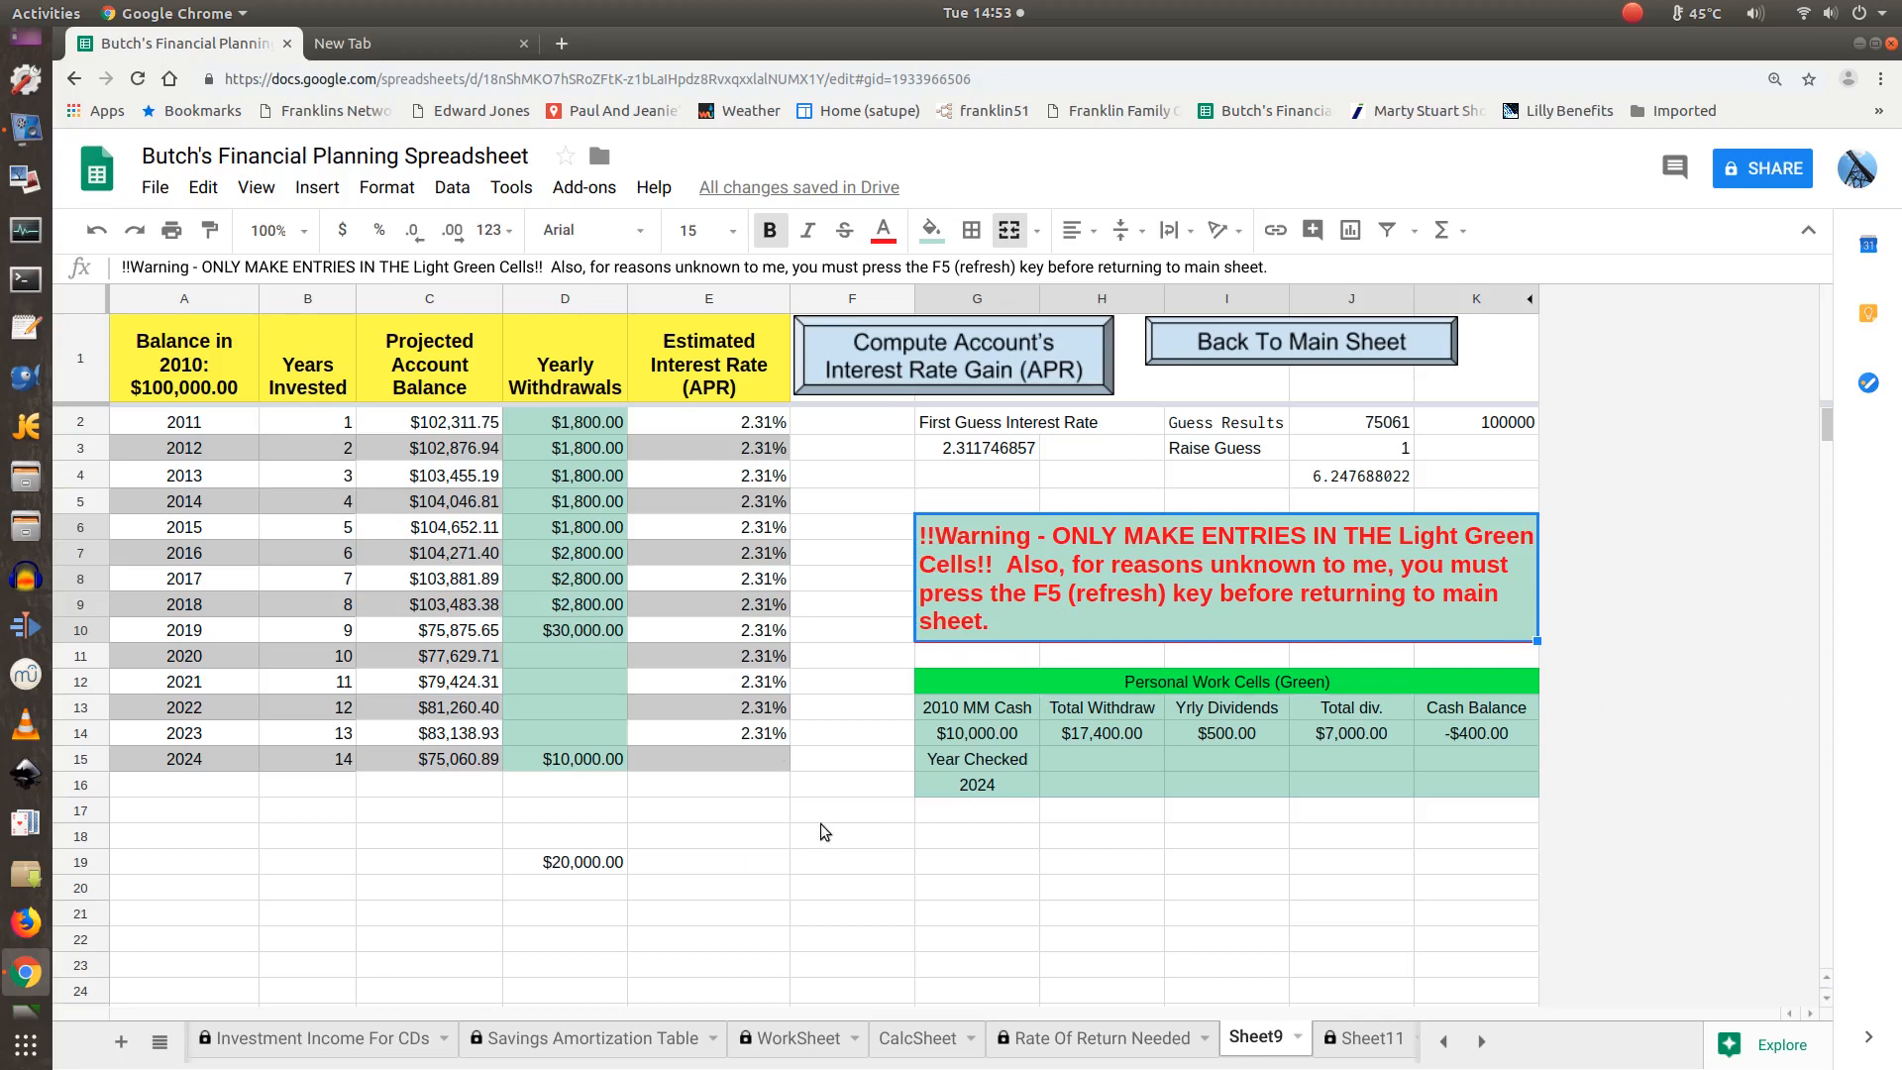
# Reload the spreadsheet and return from the computation table to the main sheet.
pyautogui.press('F5')
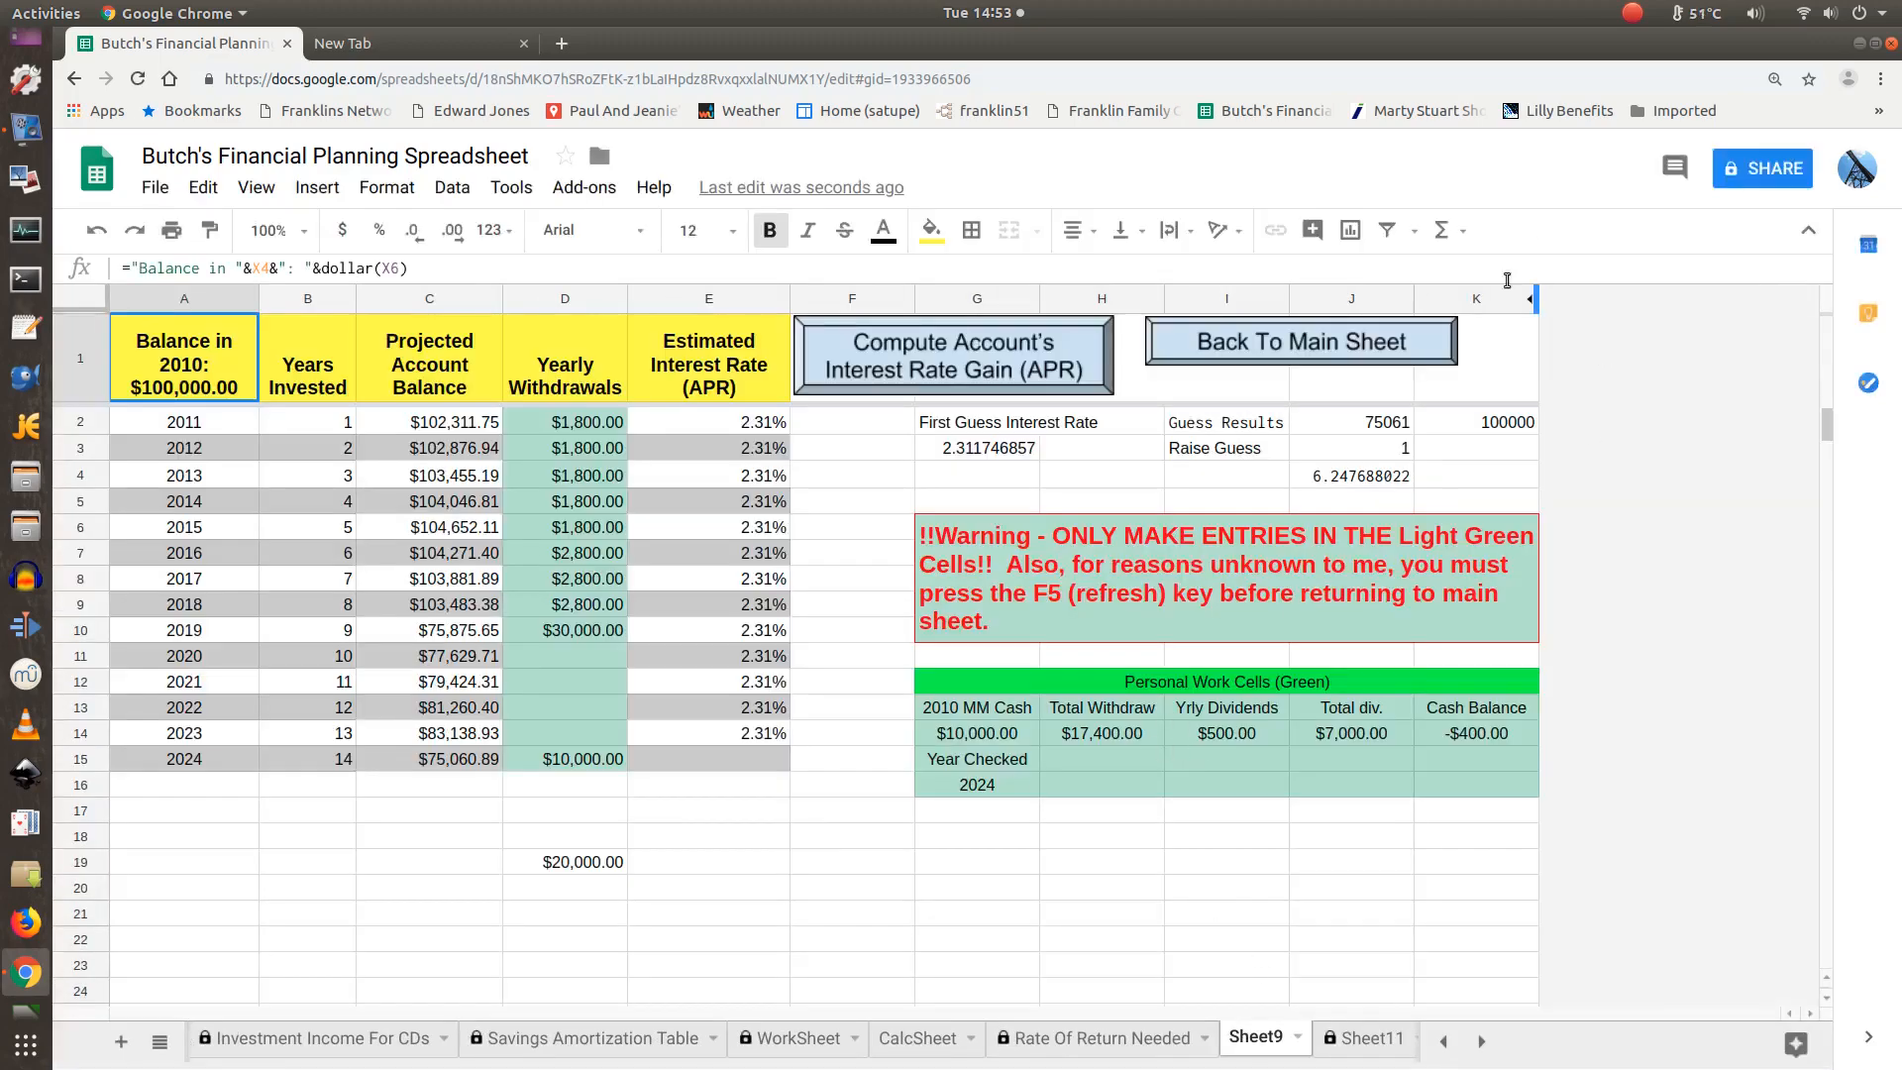
pyautogui.click(1347, 344)
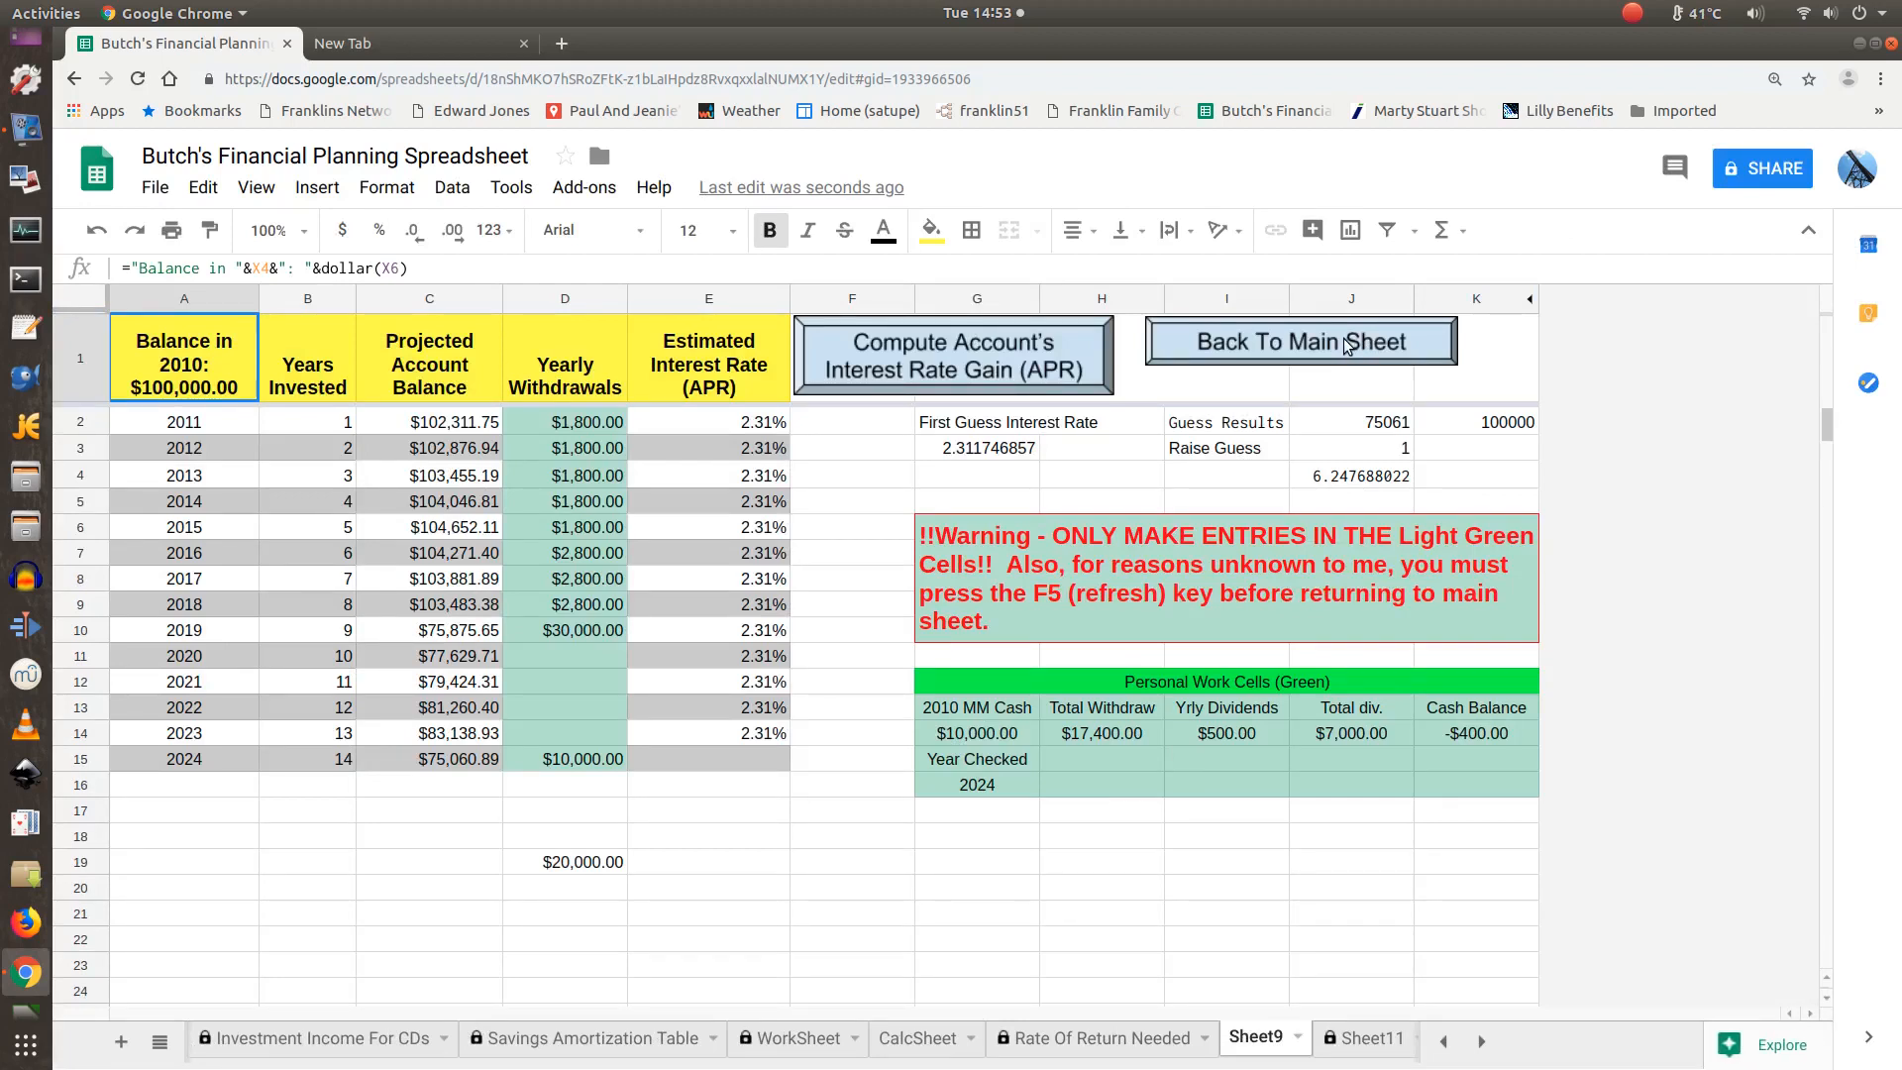
pyautogui.click(1347, 344)
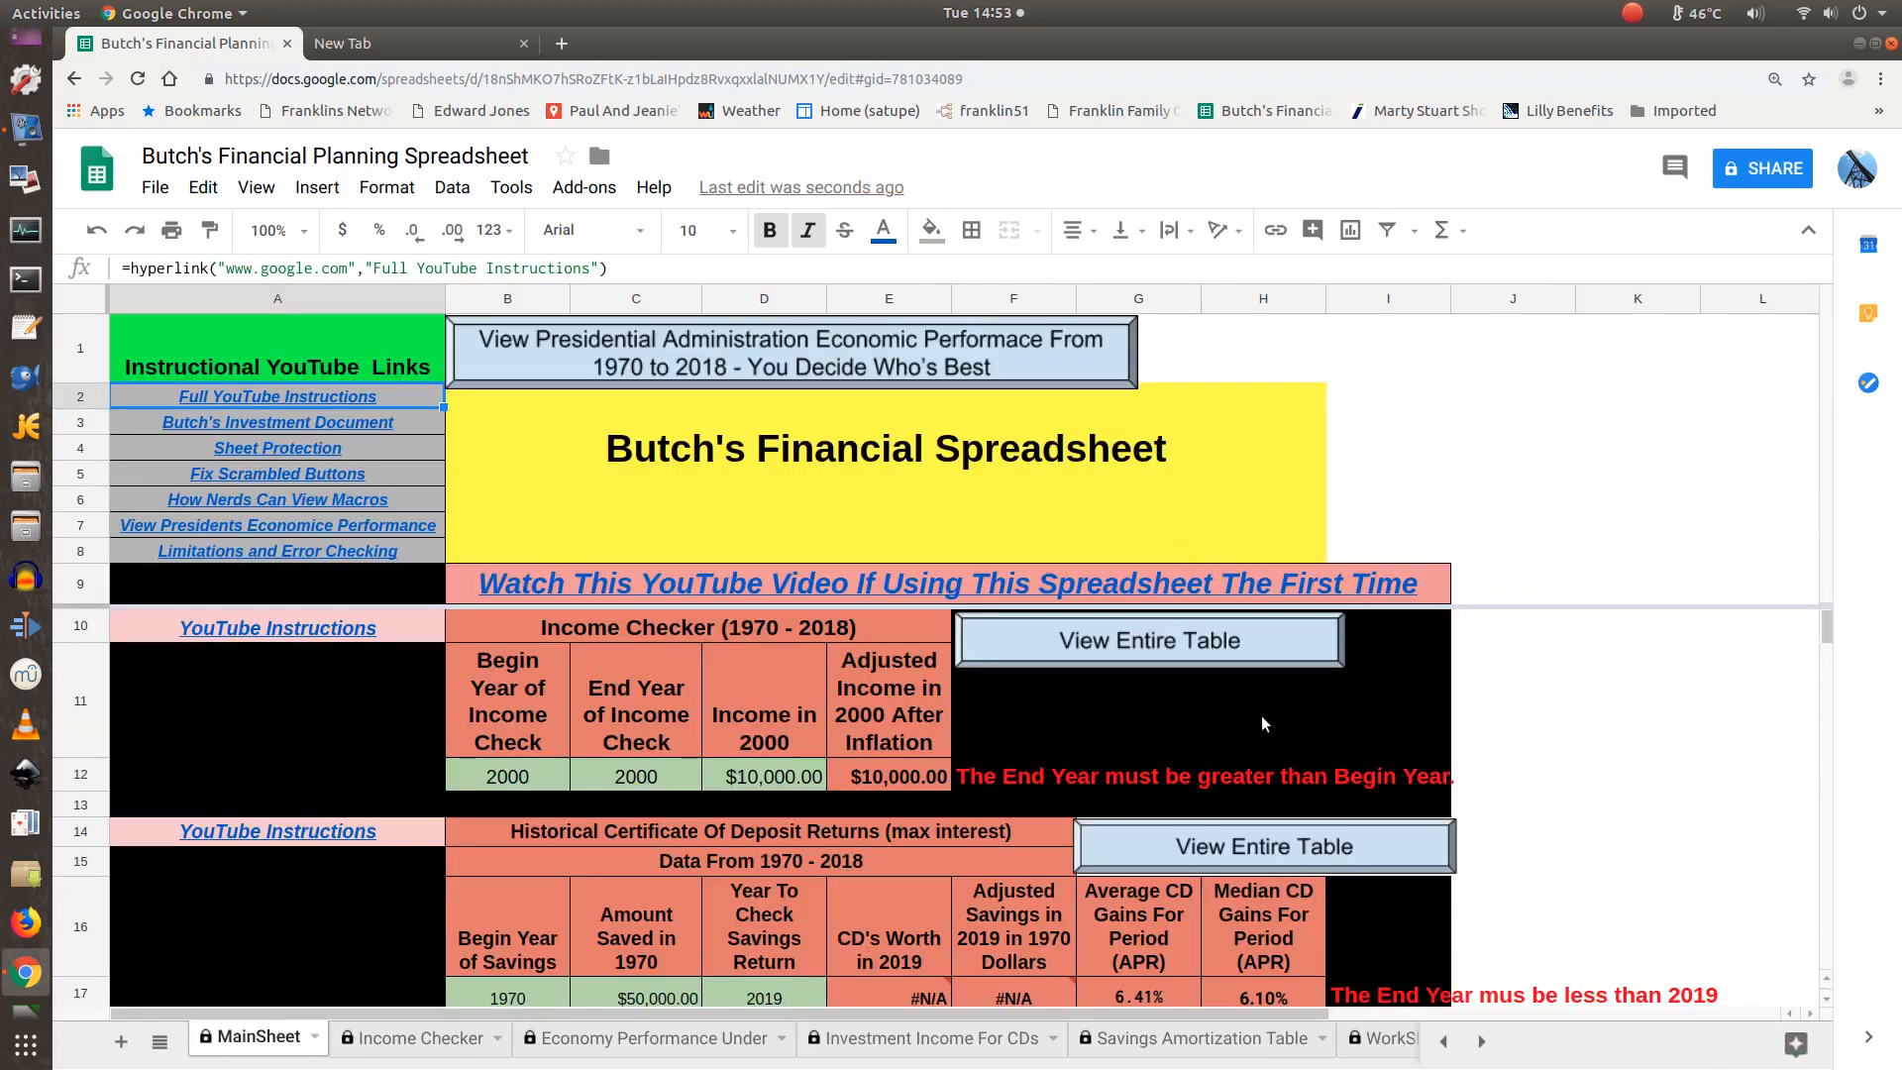
# Reopen the investment performance computation table and return to the main sheet without reloading.
pyautogui.scroll(-2, 1266, 730)
pyautogui.scroll(1, 1268, 730)
pyautogui.scroll(-5, 1263, 723)
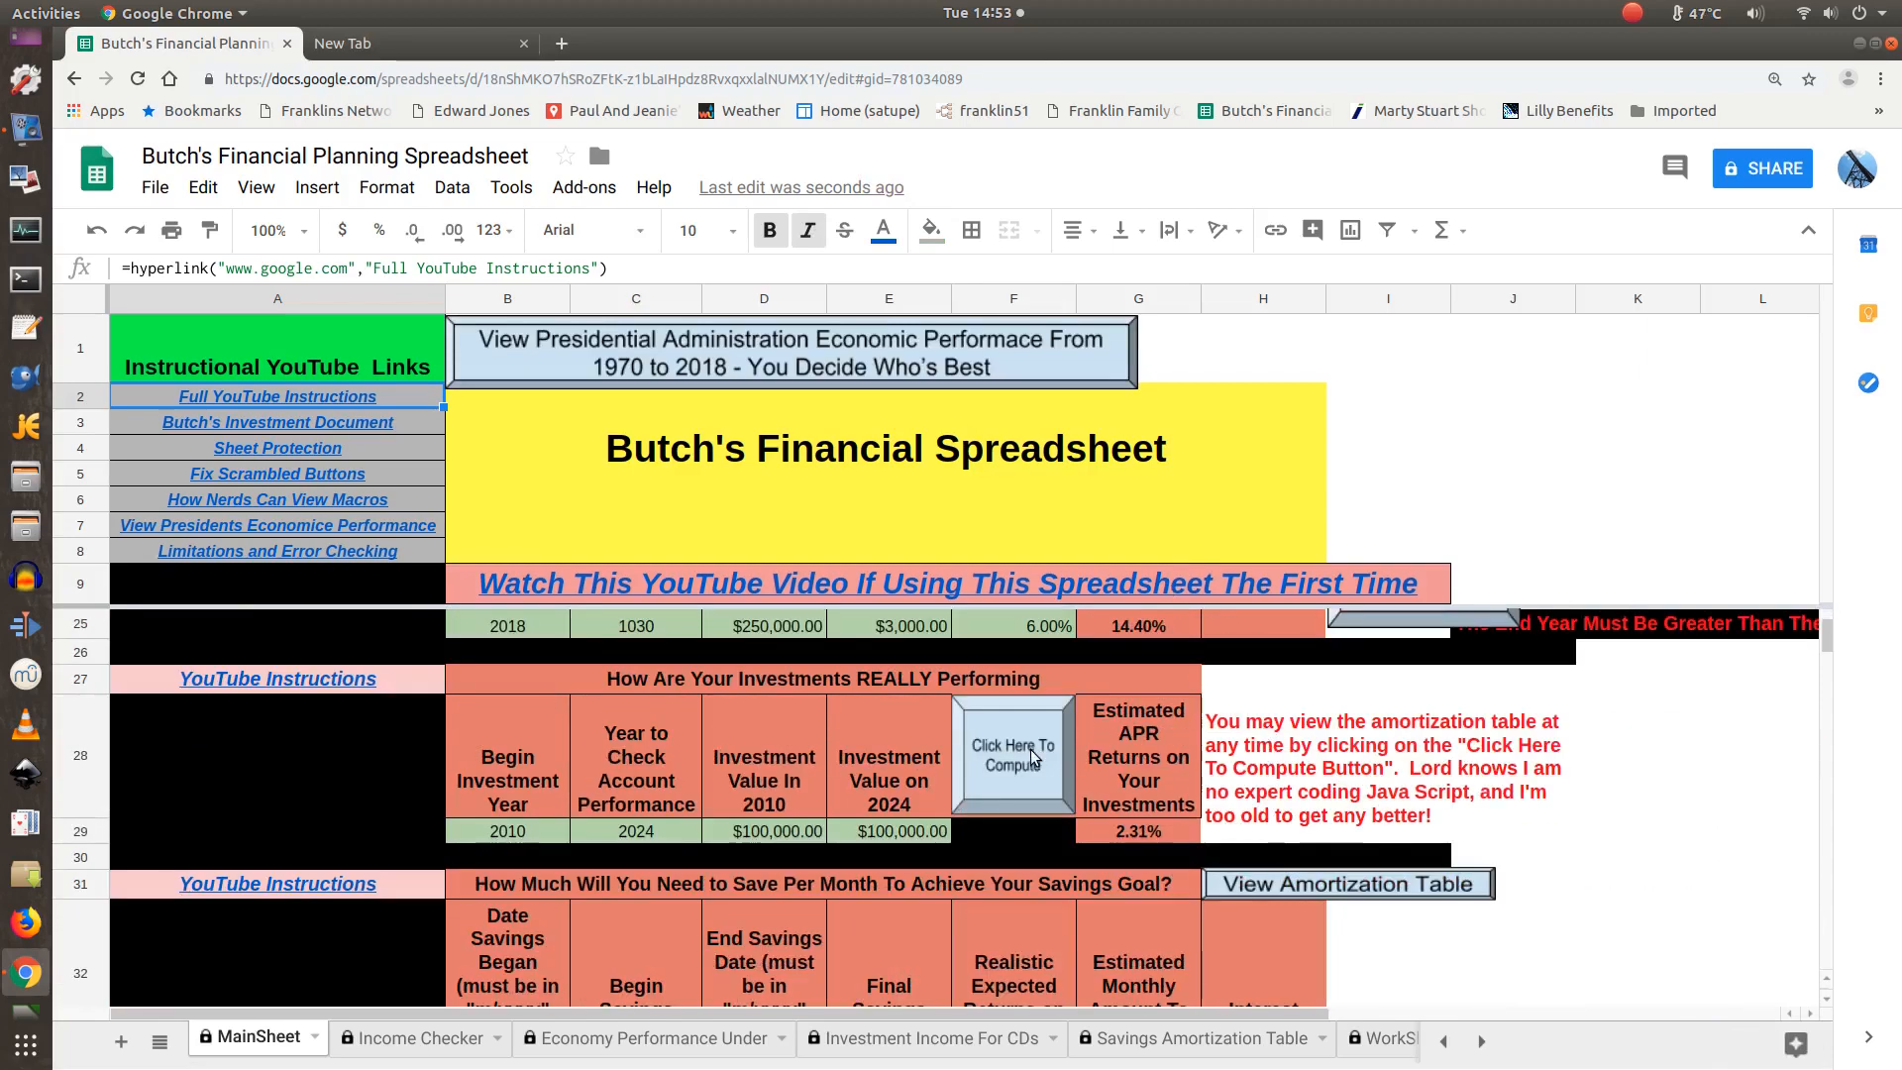
pyautogui.click(1030, 789)
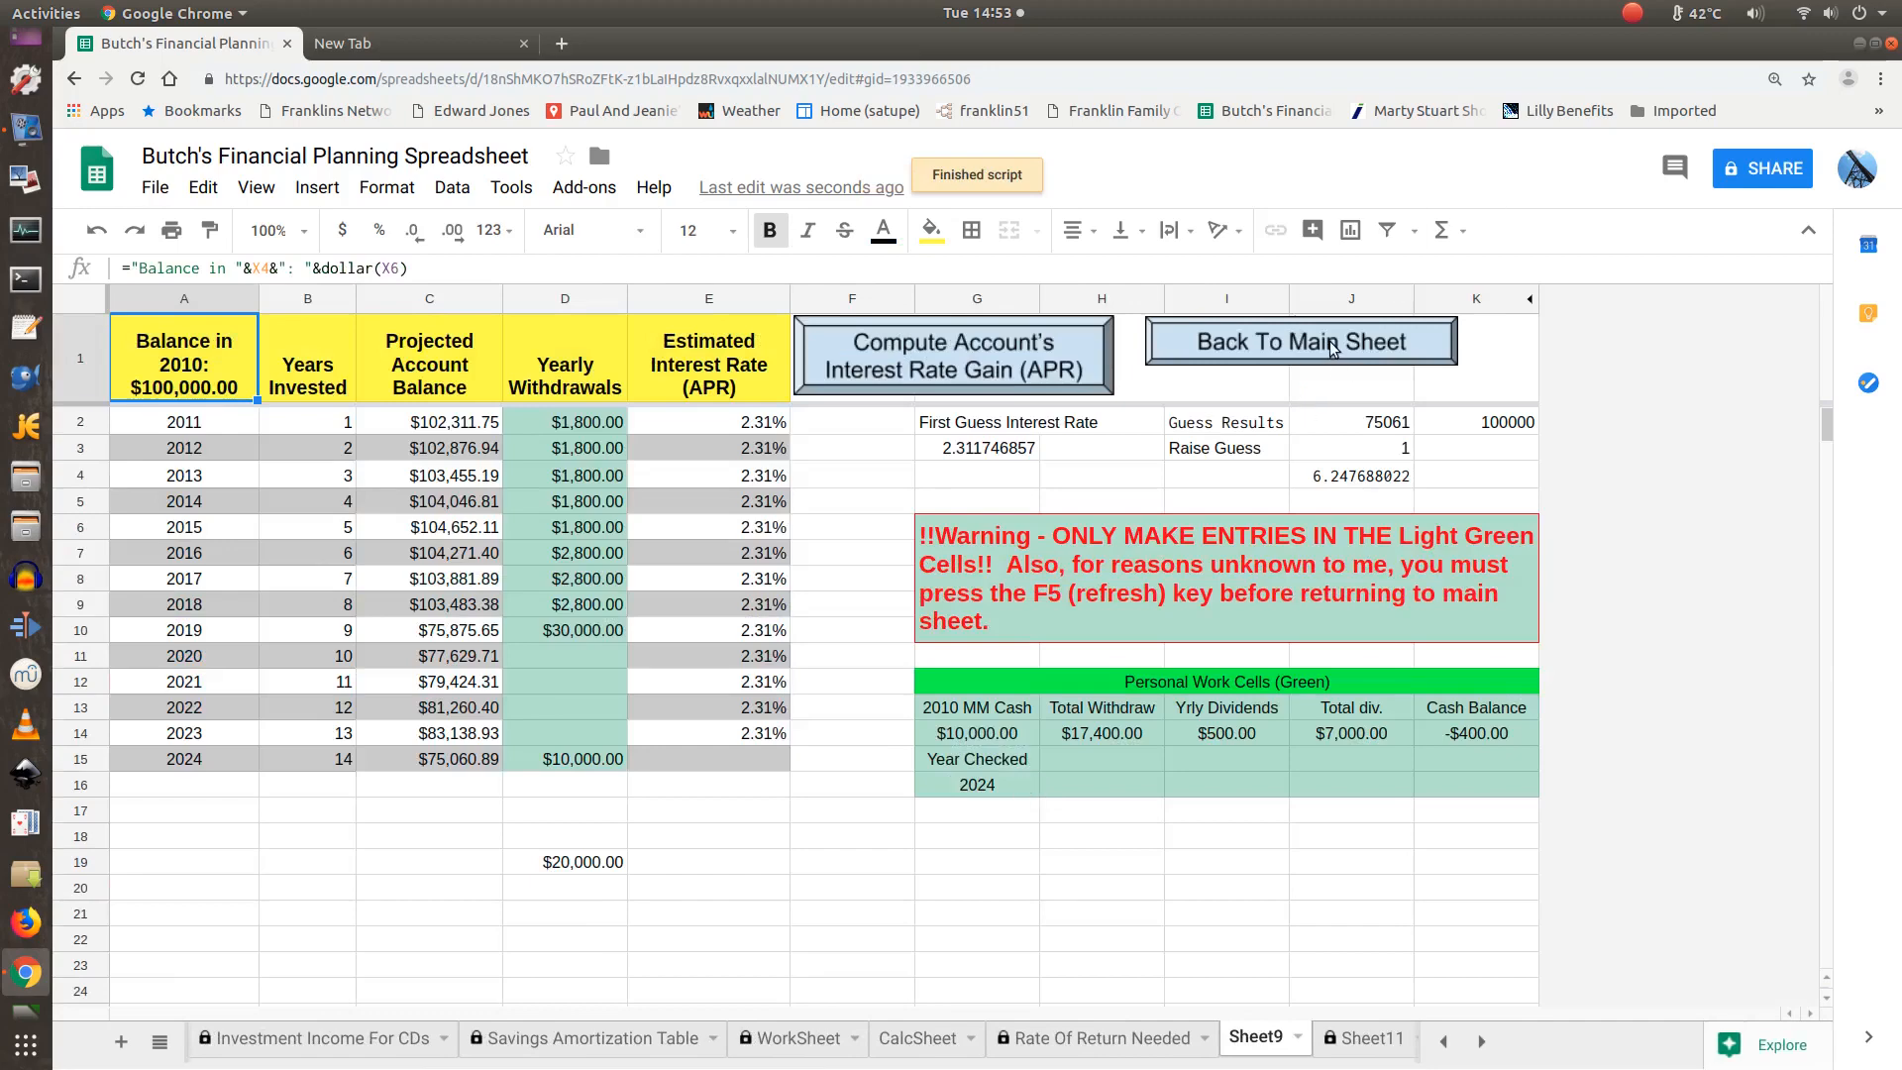
pyautogui.click(1333, 347)
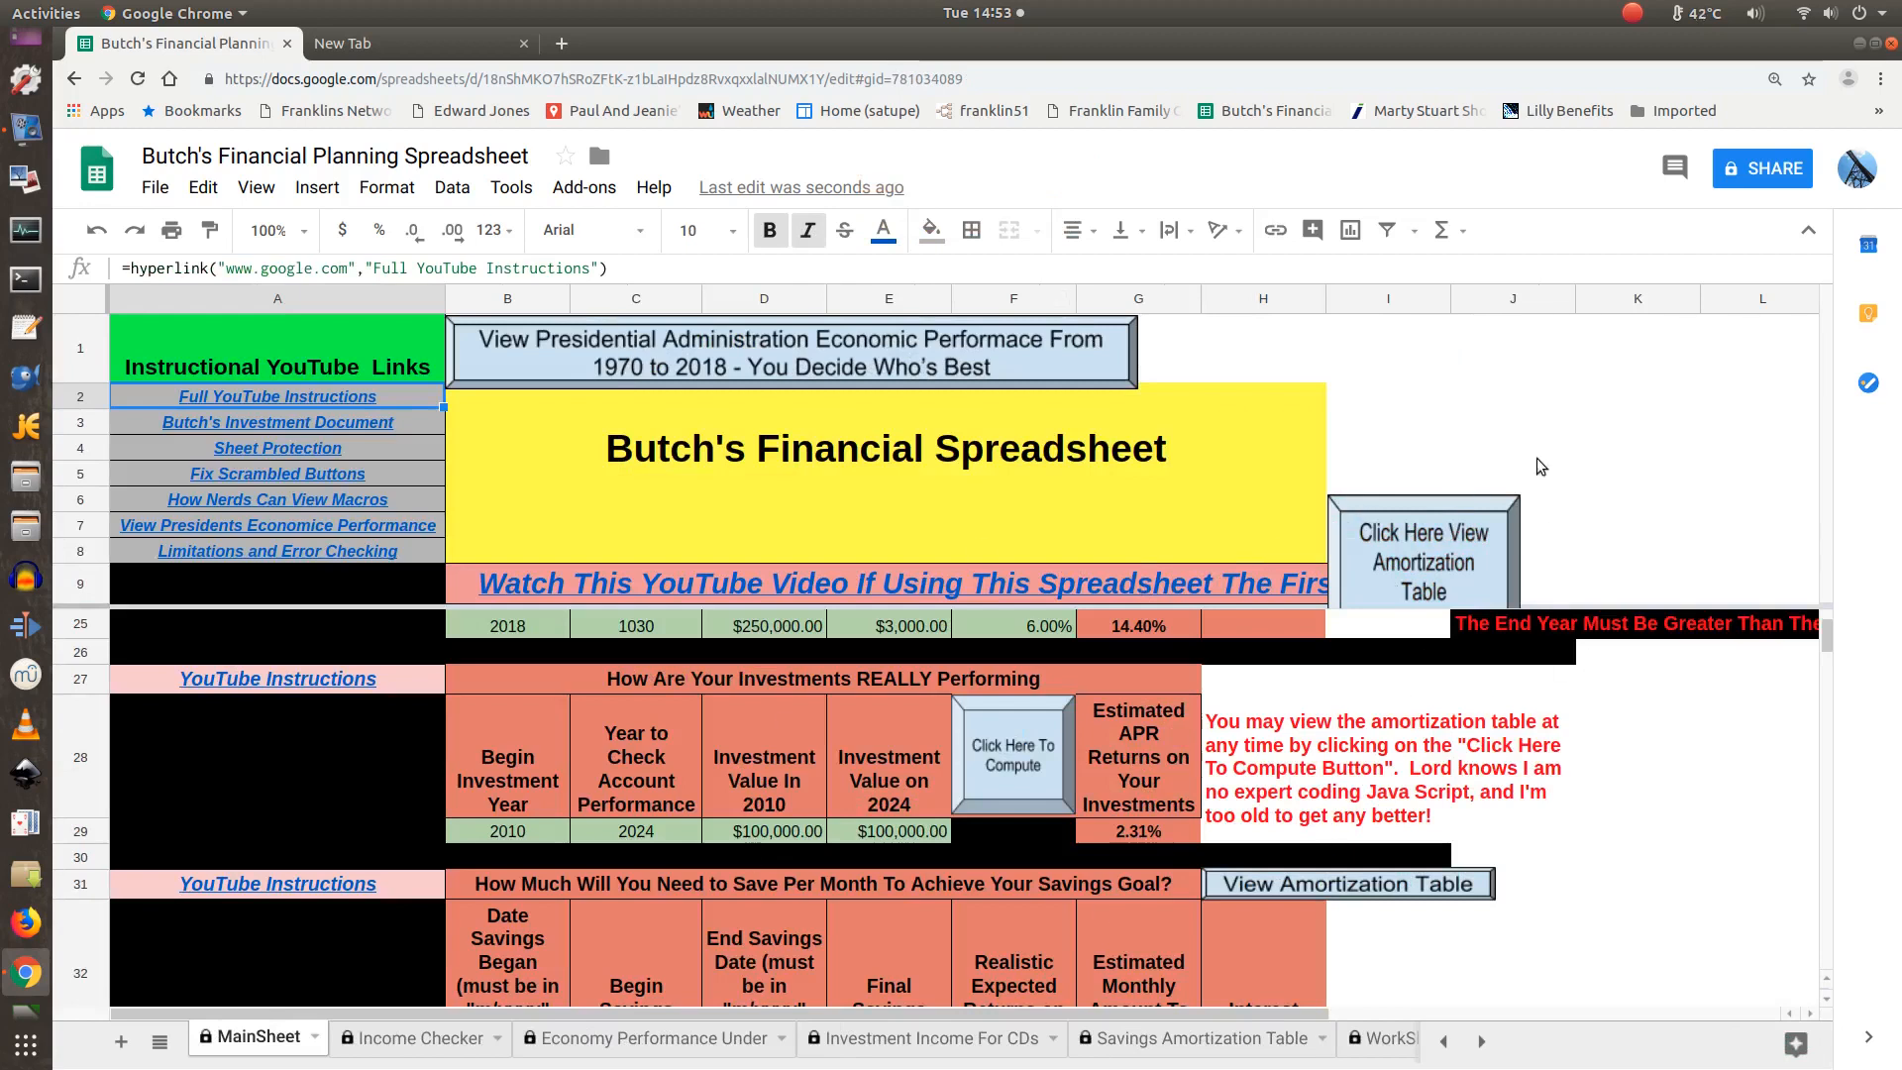
# Reload the main sheet to put the displaced table buttons back beside their calculators.
pyautogui.click(1422, 545)
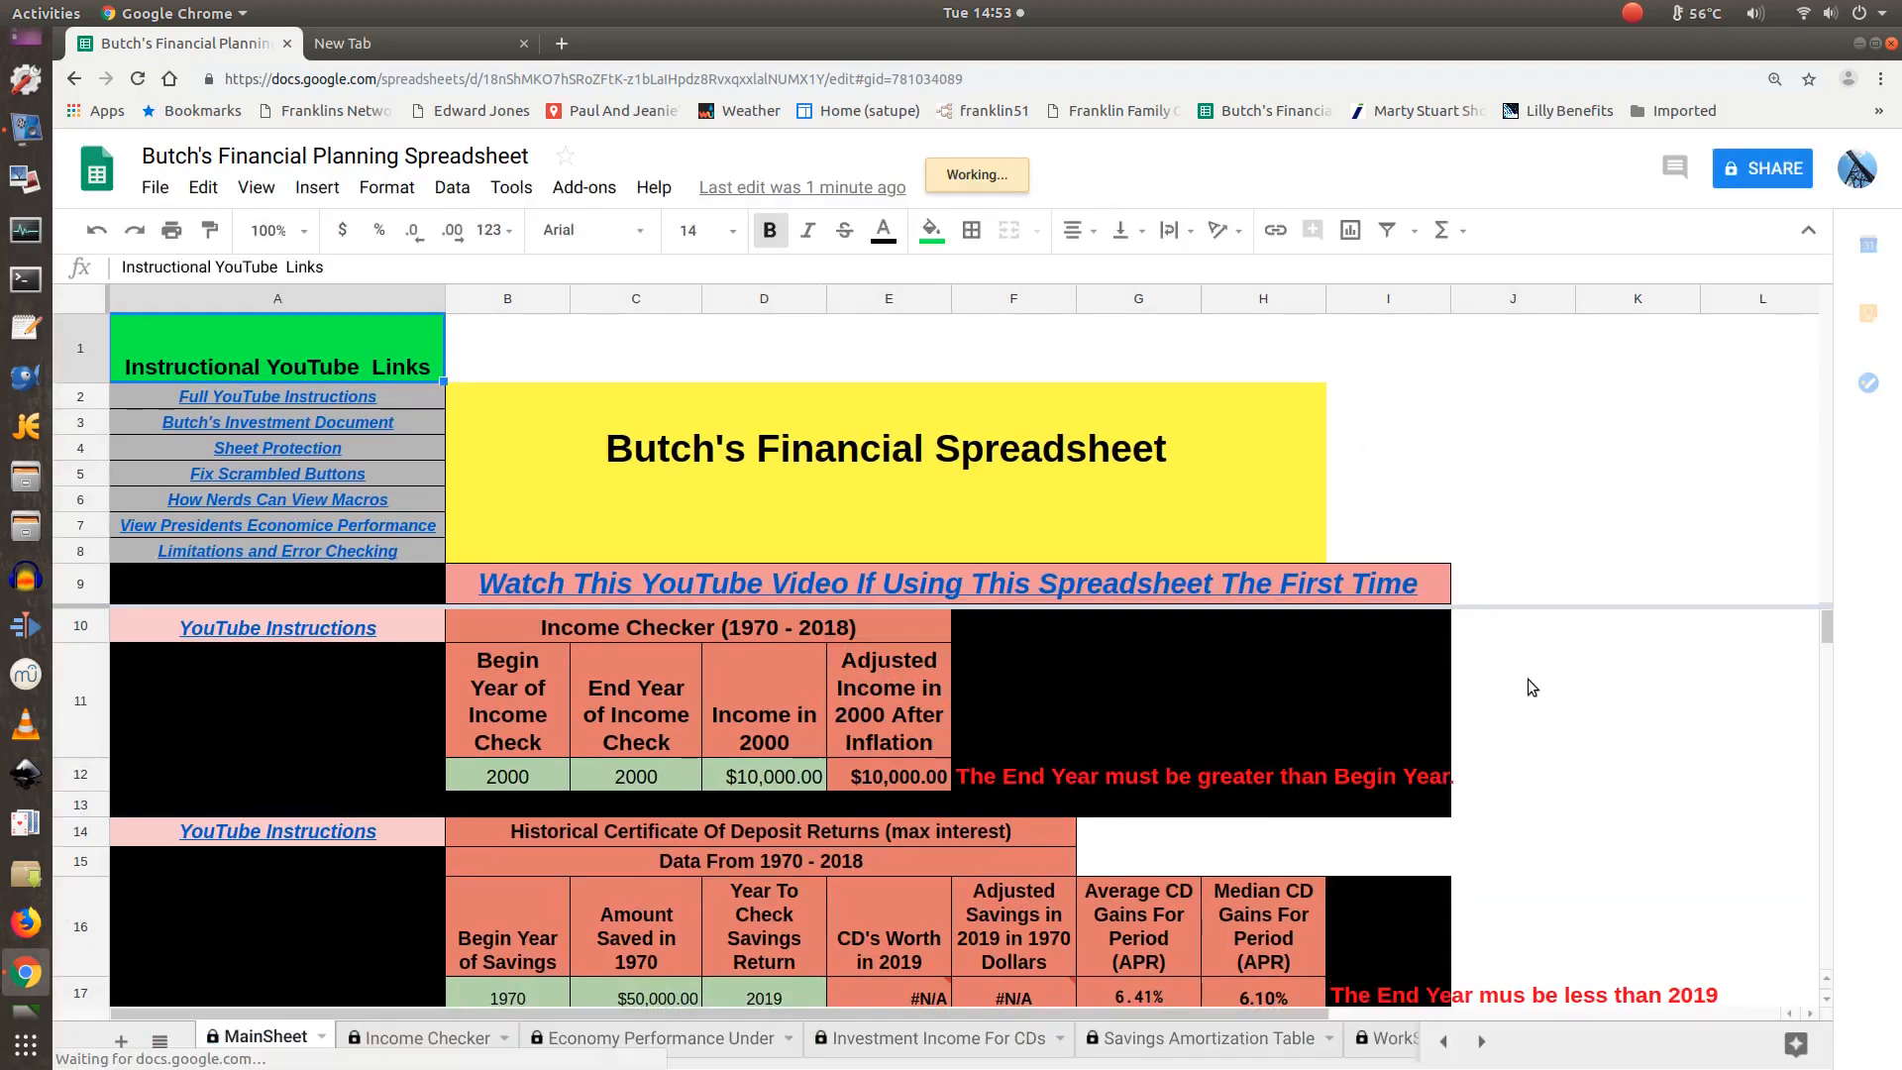
pyautogui.scroll(-3, 1528, 679)
pyautogui.scroll(2, 1538, 710)
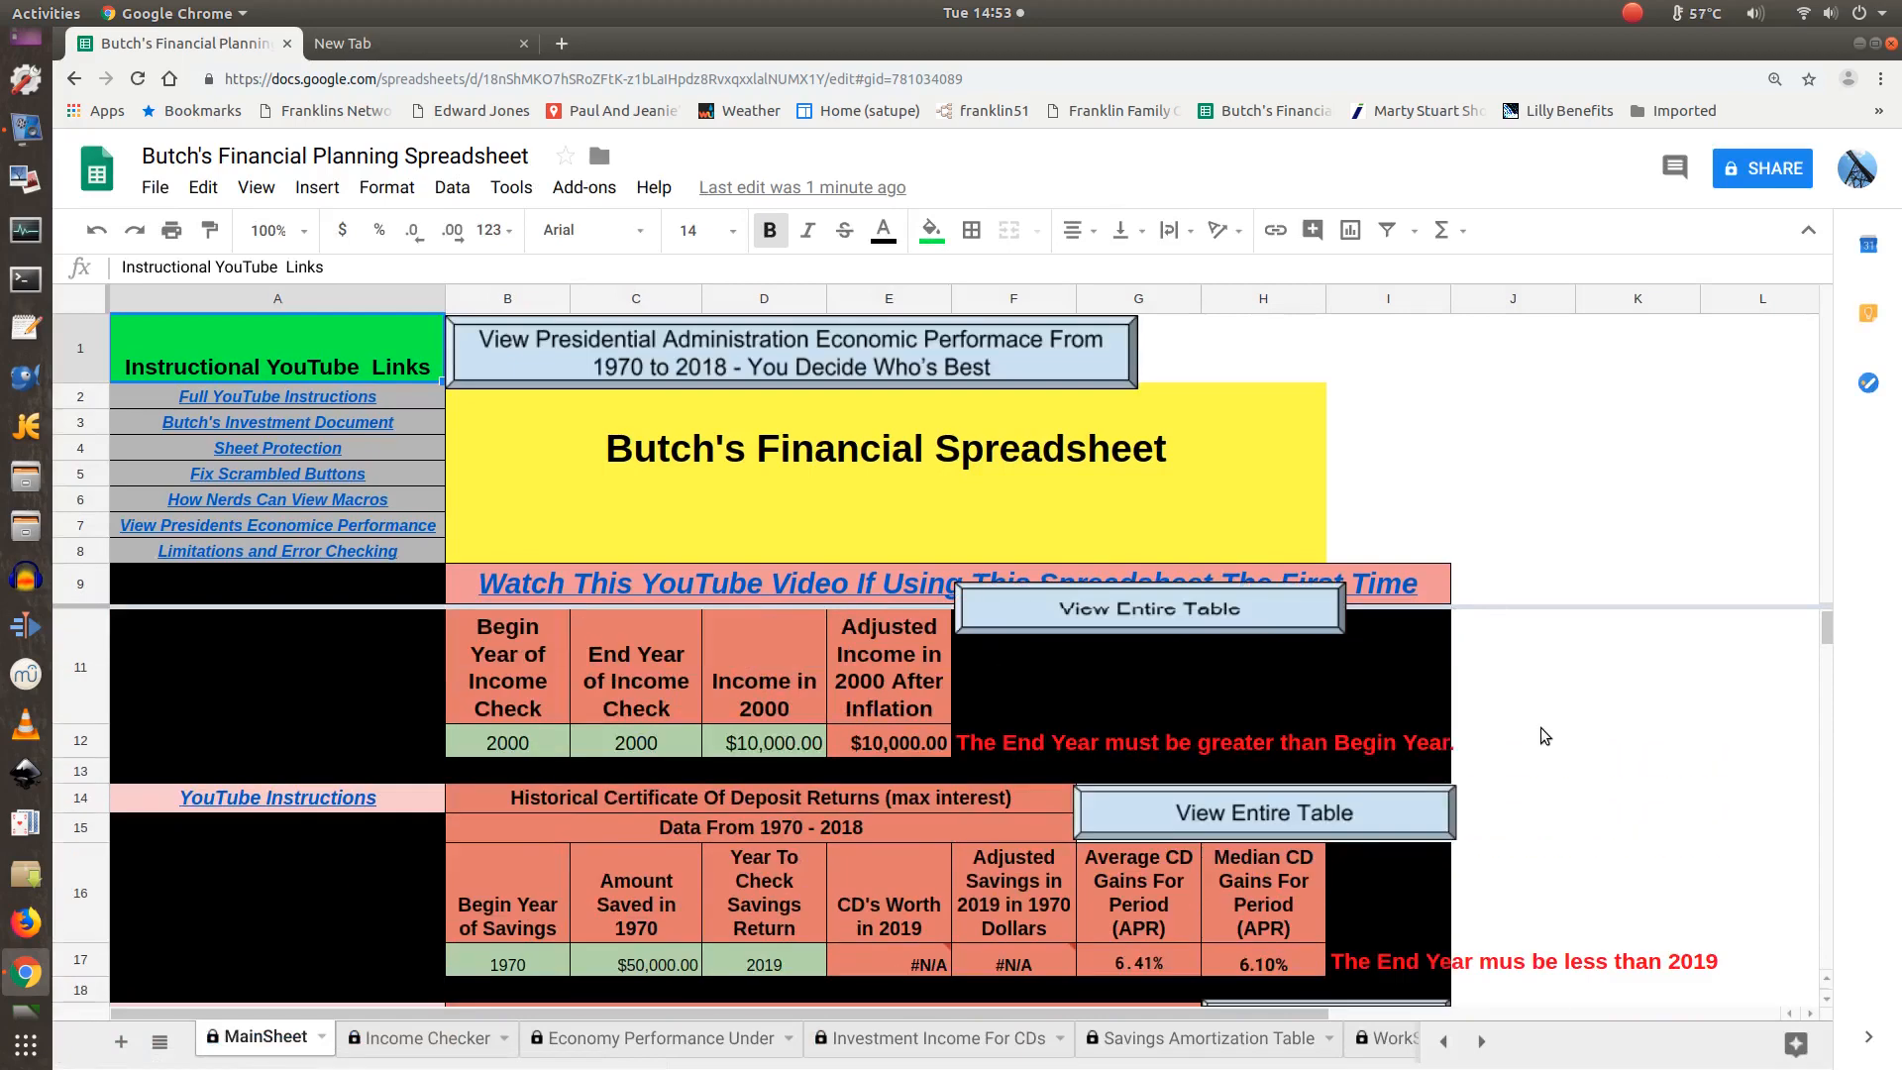
pyautogui.scroll(1, 1541, 735)
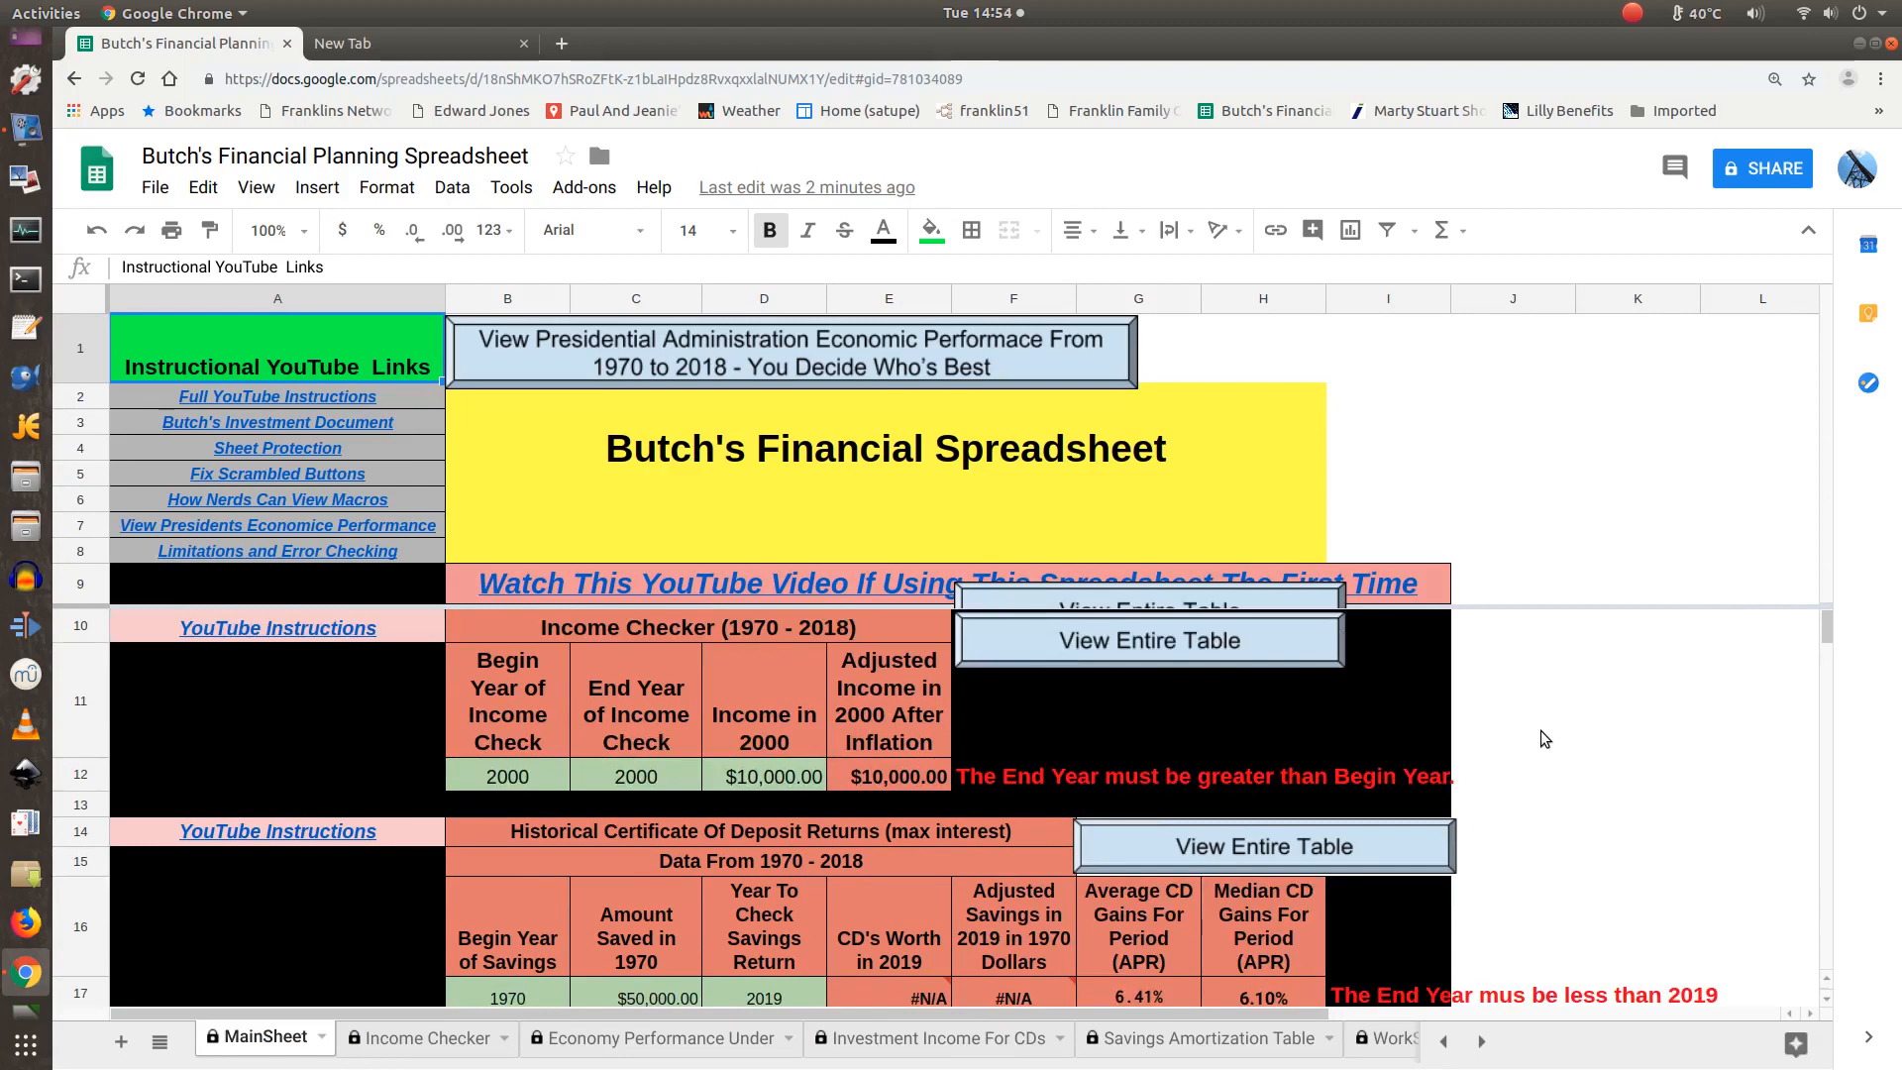
pyautogui.press('F5')
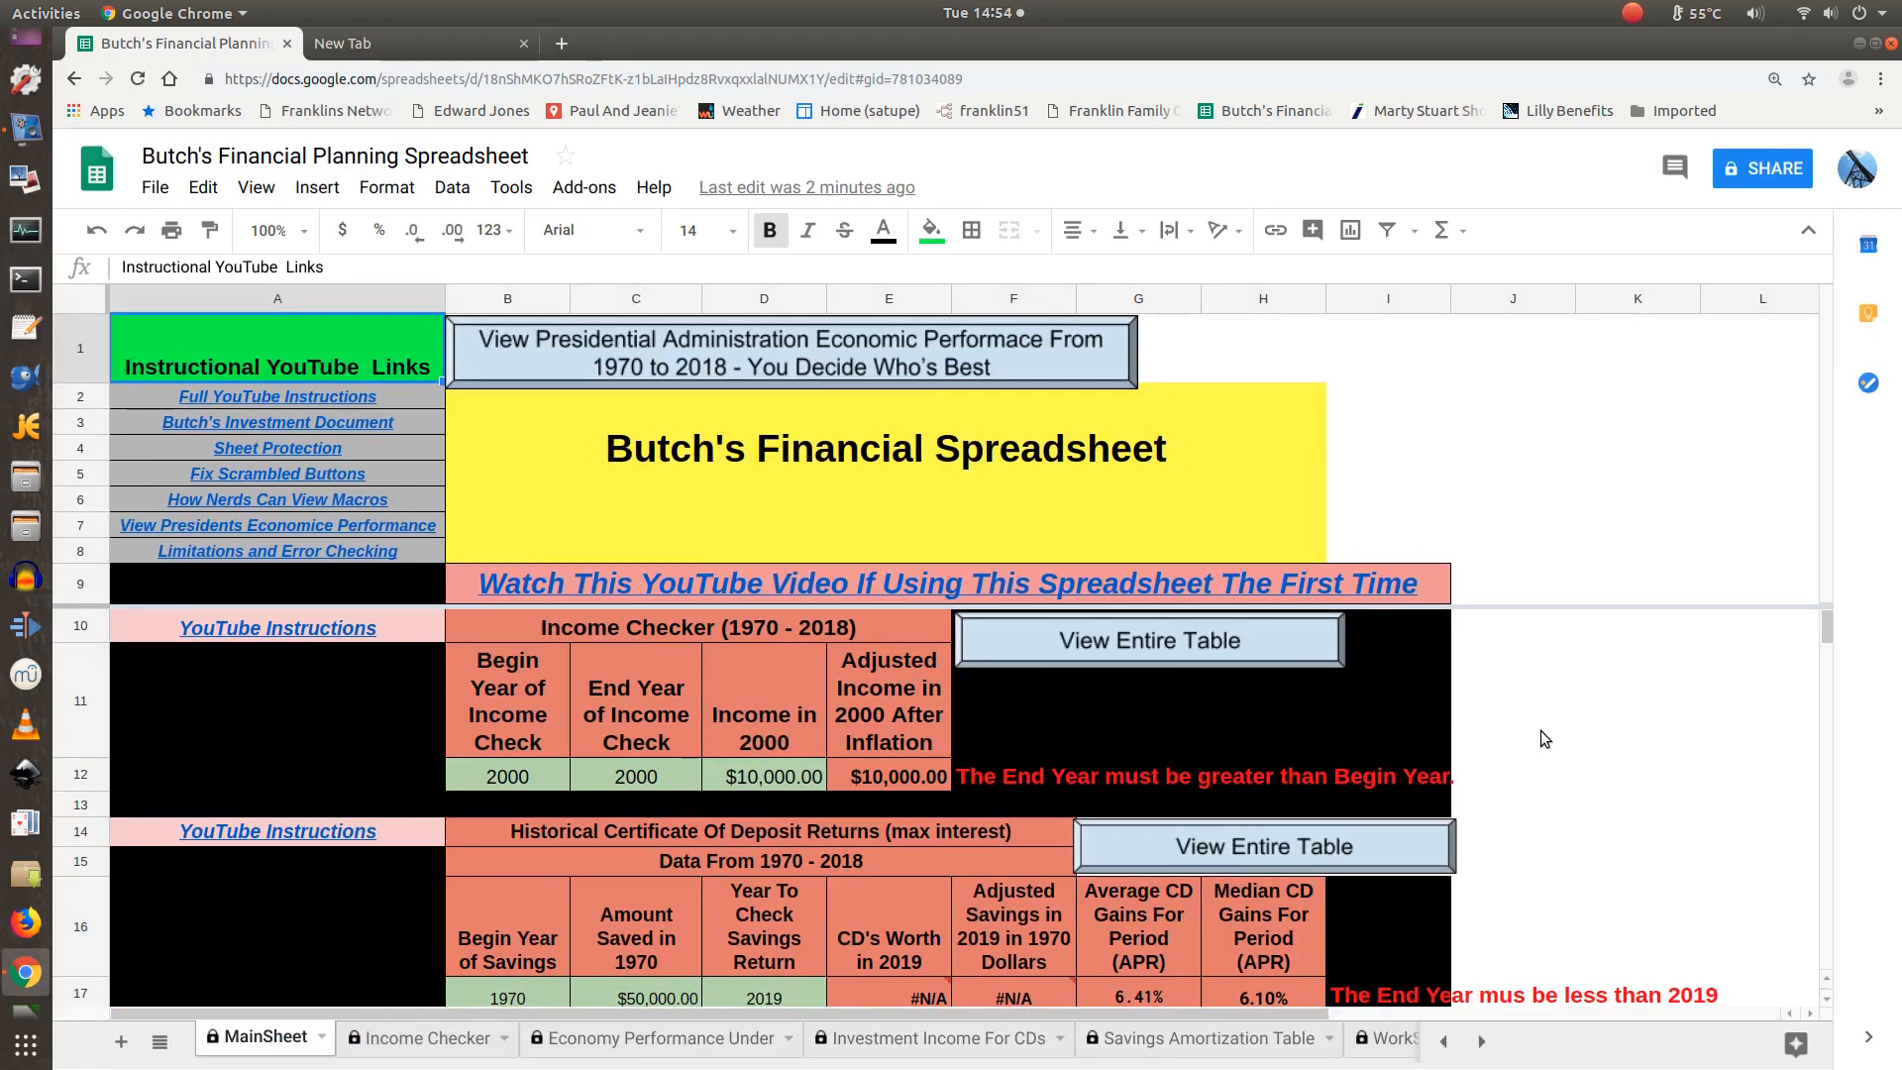
# Check the placement of the table and amortization buttons beside the calculators all the way down the main sheet.
pyautogui.scroll(-6, 1710, 693)
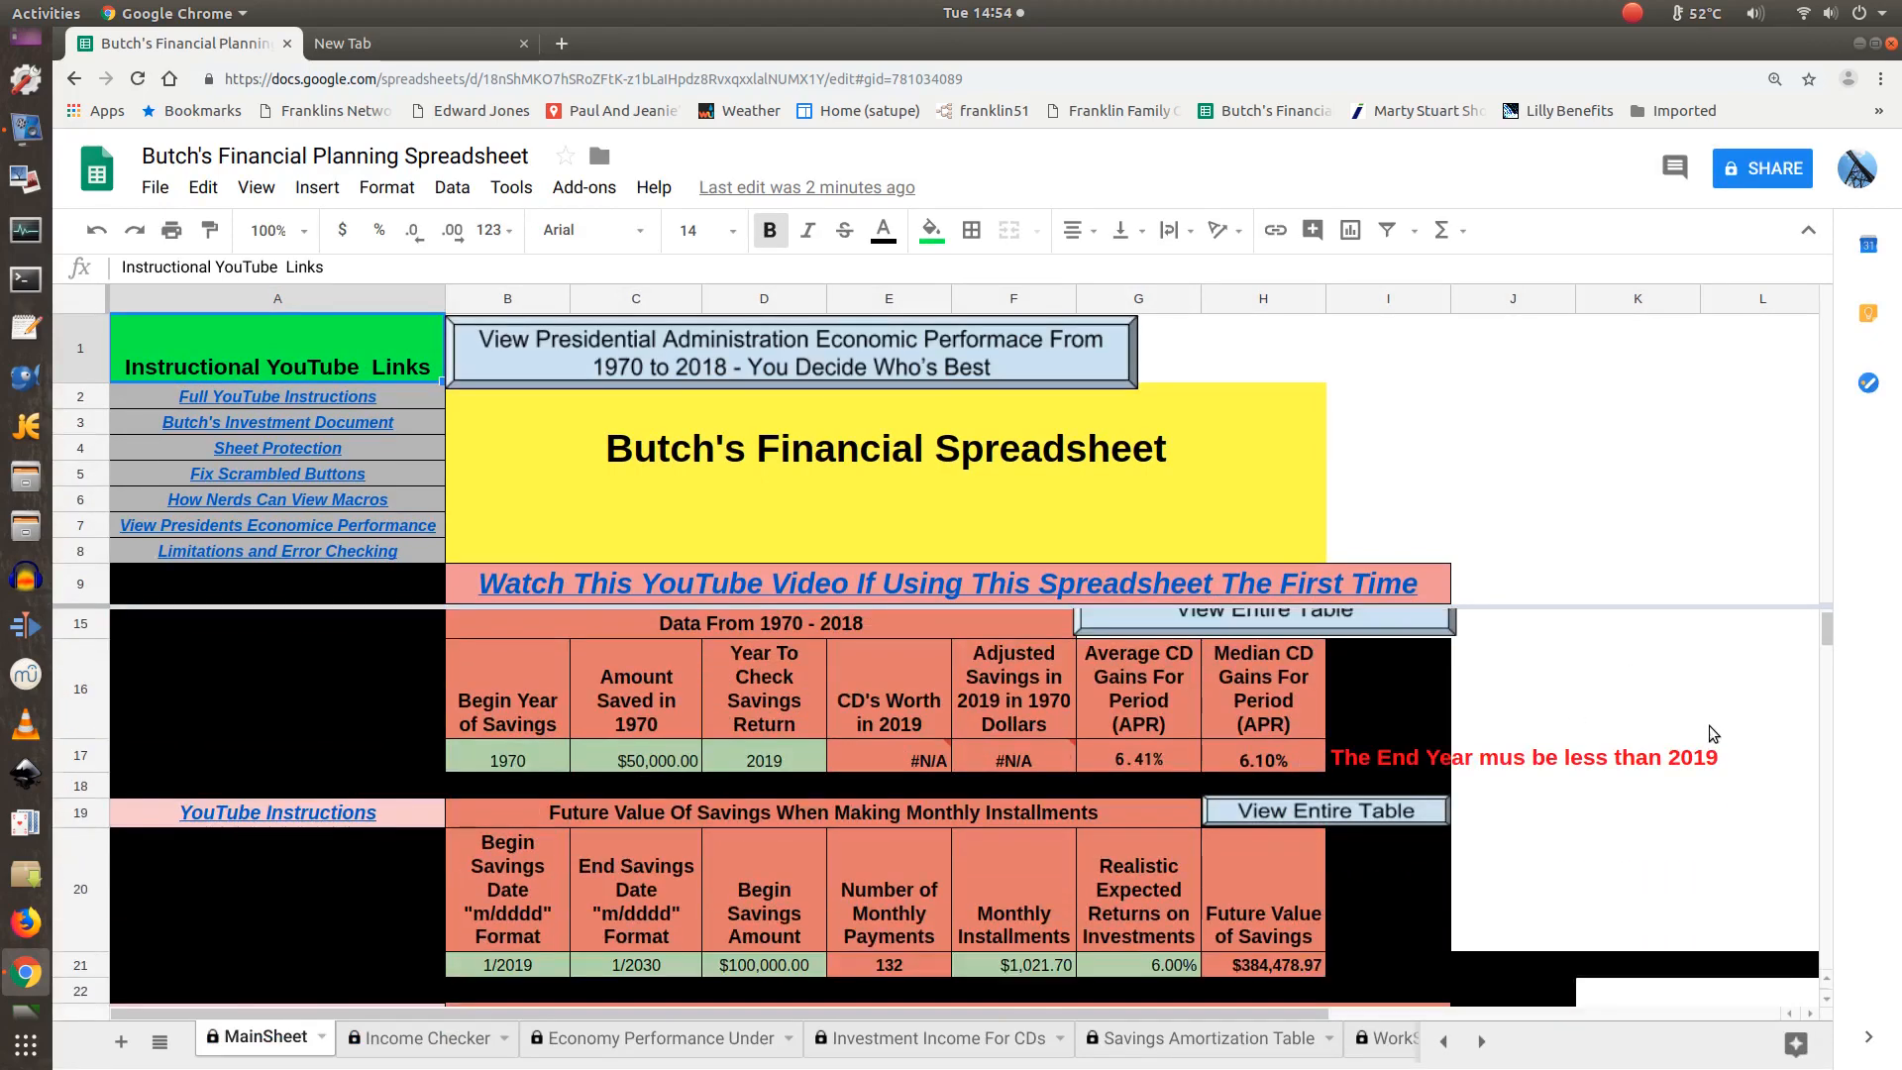
pyautogui.scroll(-2, 1708, 768)
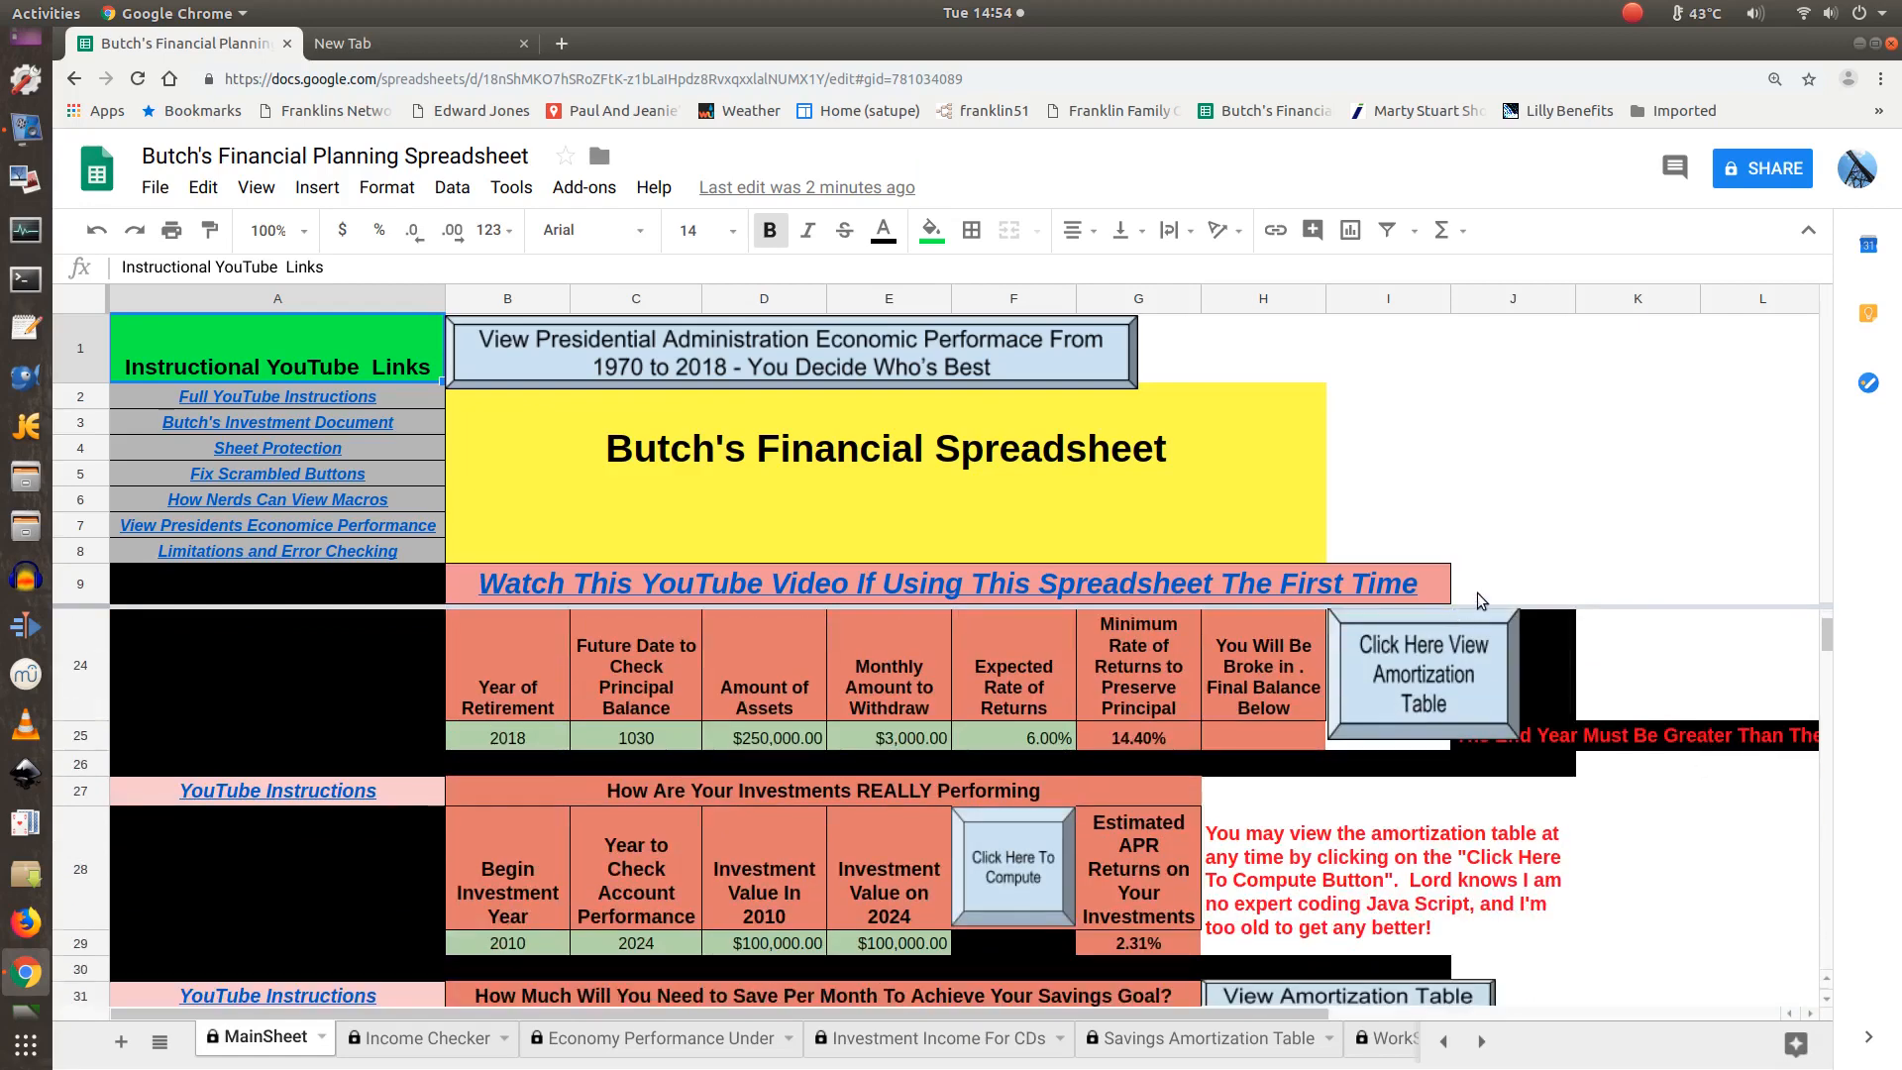
pyautogui.scroll(-3, 1348, 824)
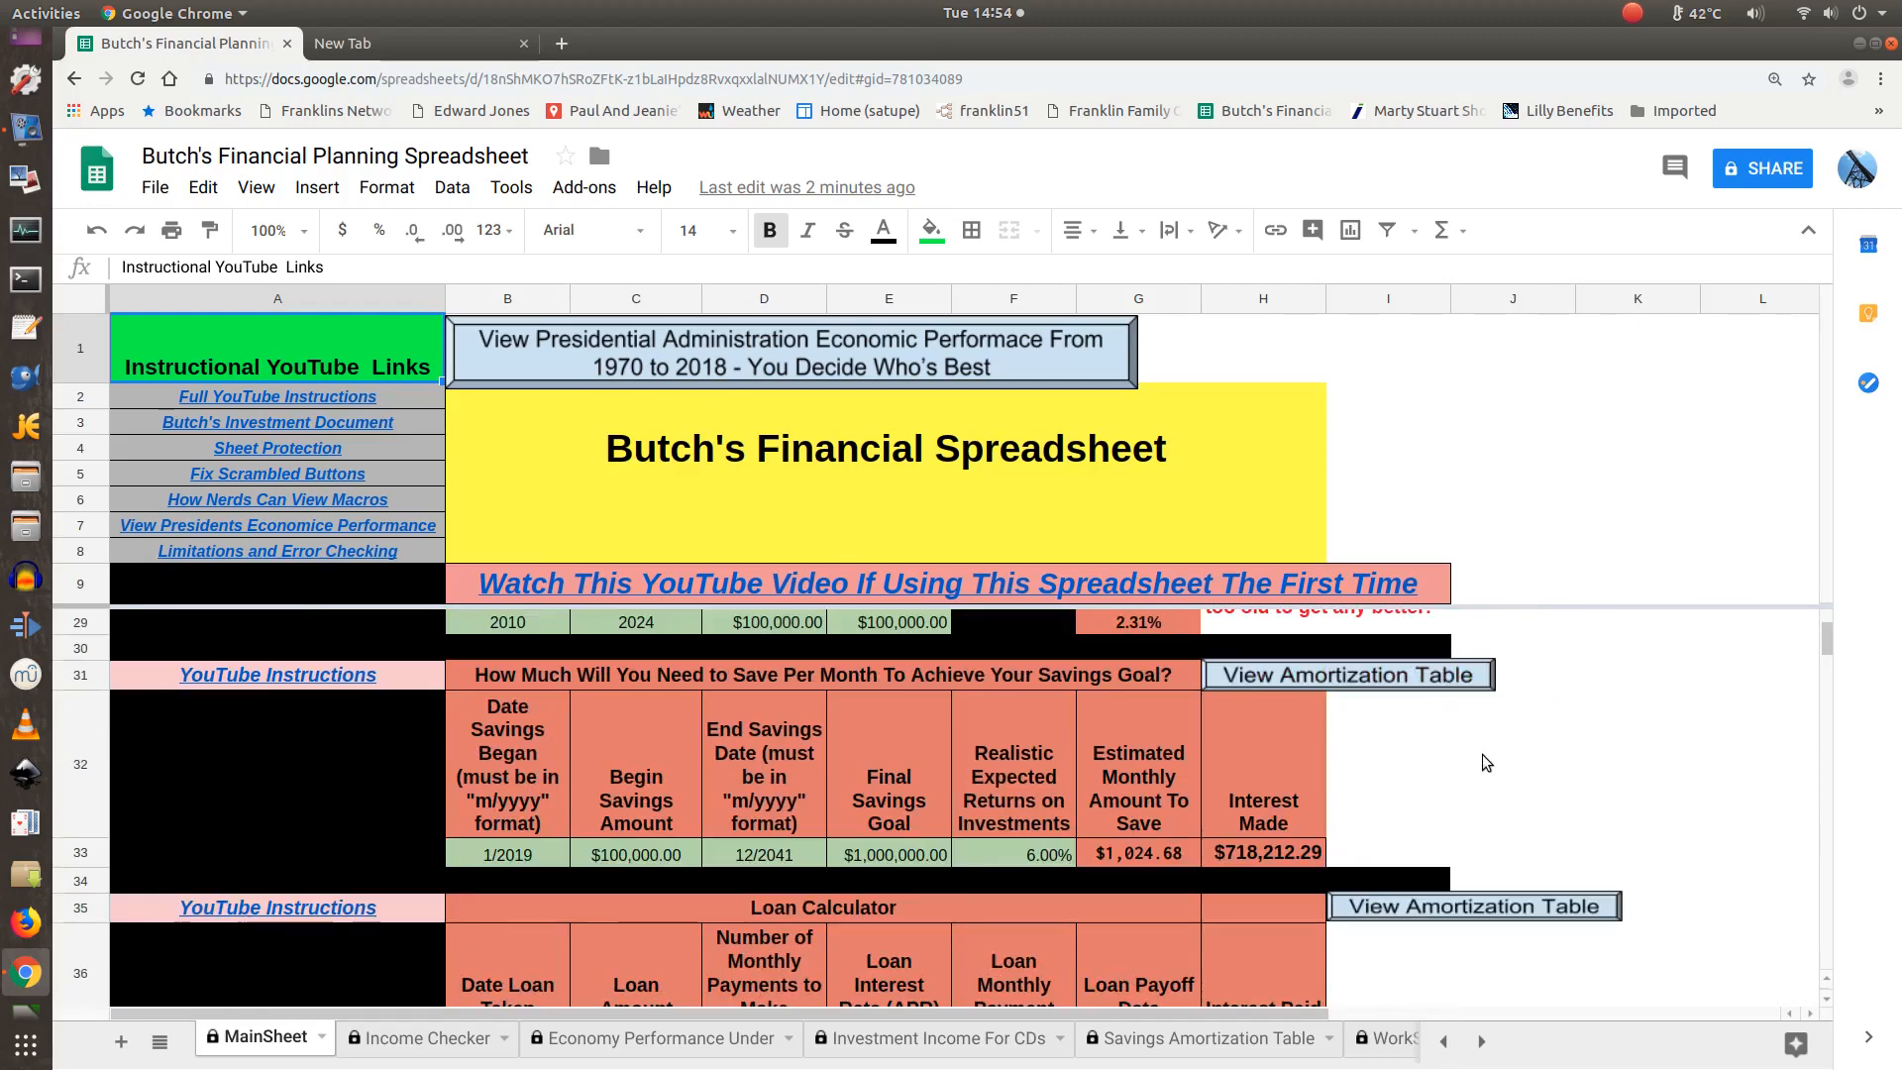
pyautogui.scroll(-4, 1484, 761)
pyautogui.scroll(10, 1486, 759)
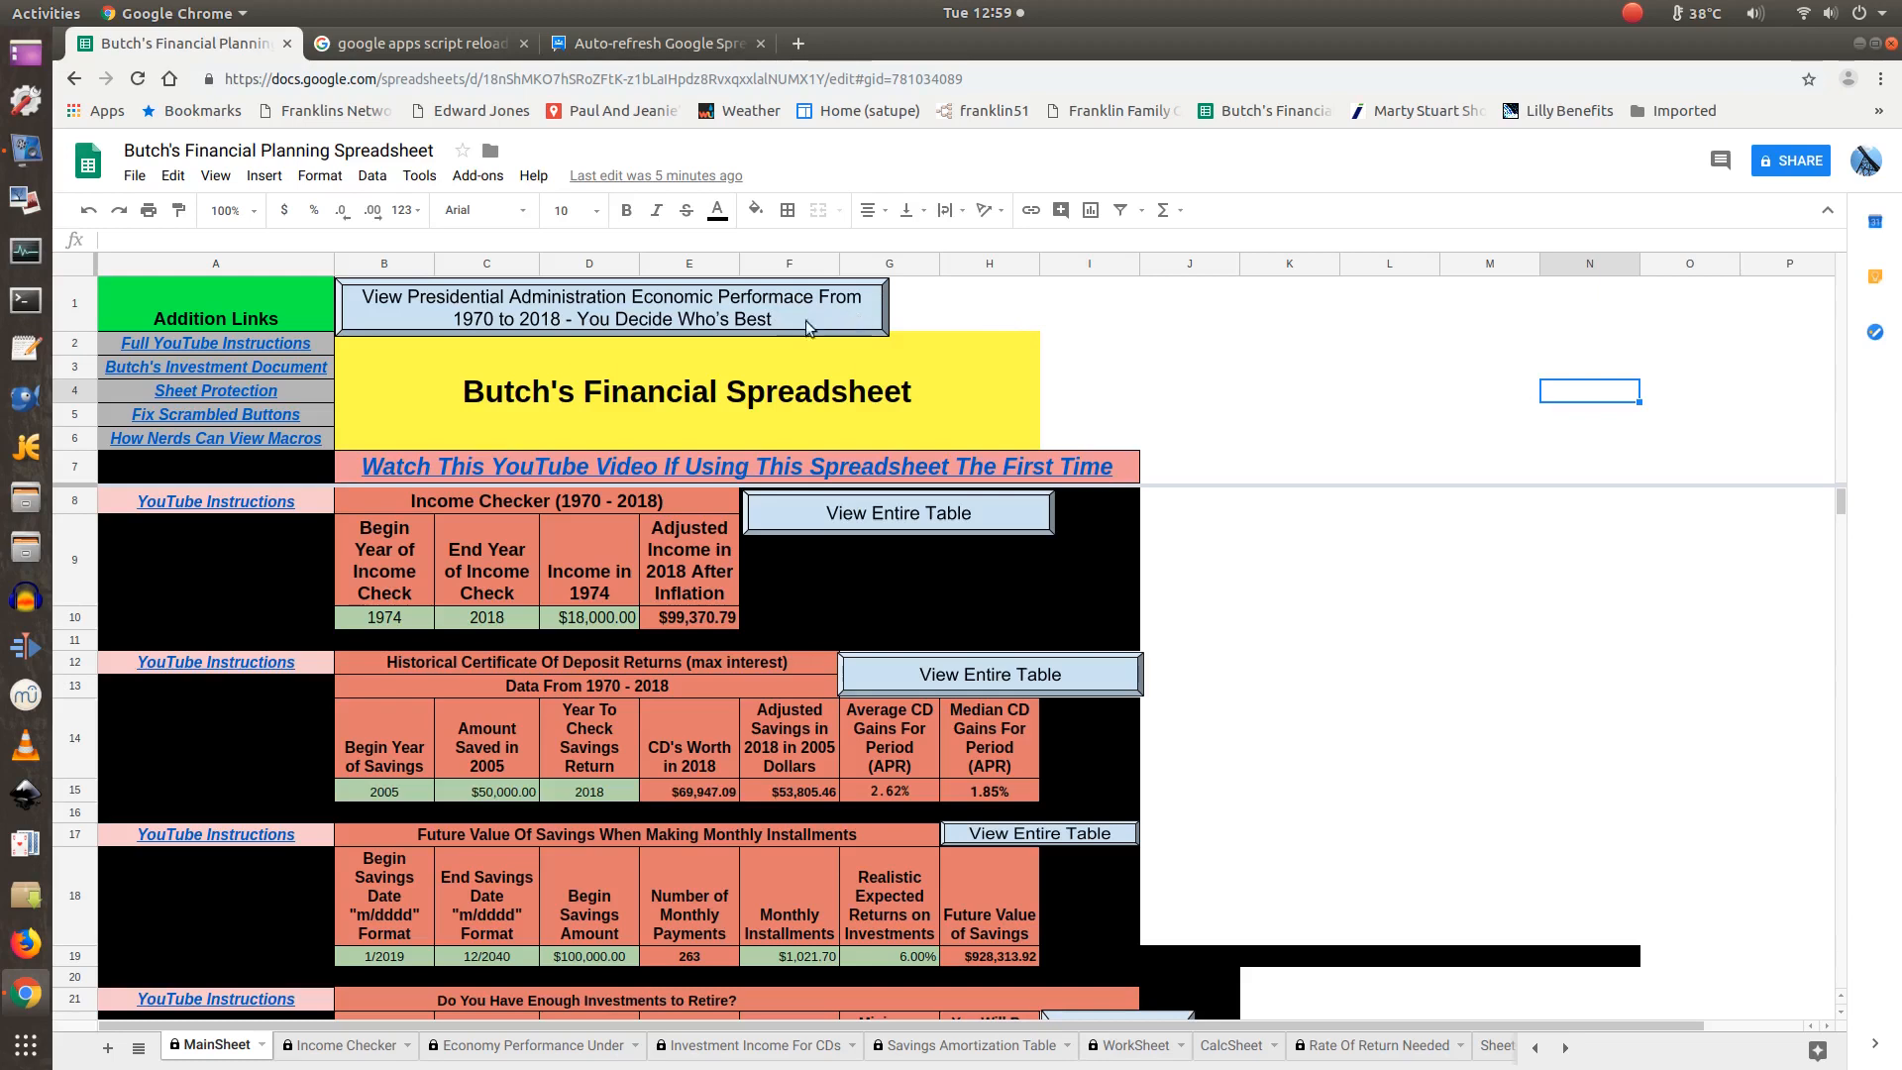
# Open the presidential administration economic performance table and go through its column headings from USD Value to Inflated Income.
pyautogui.click(493, 314)
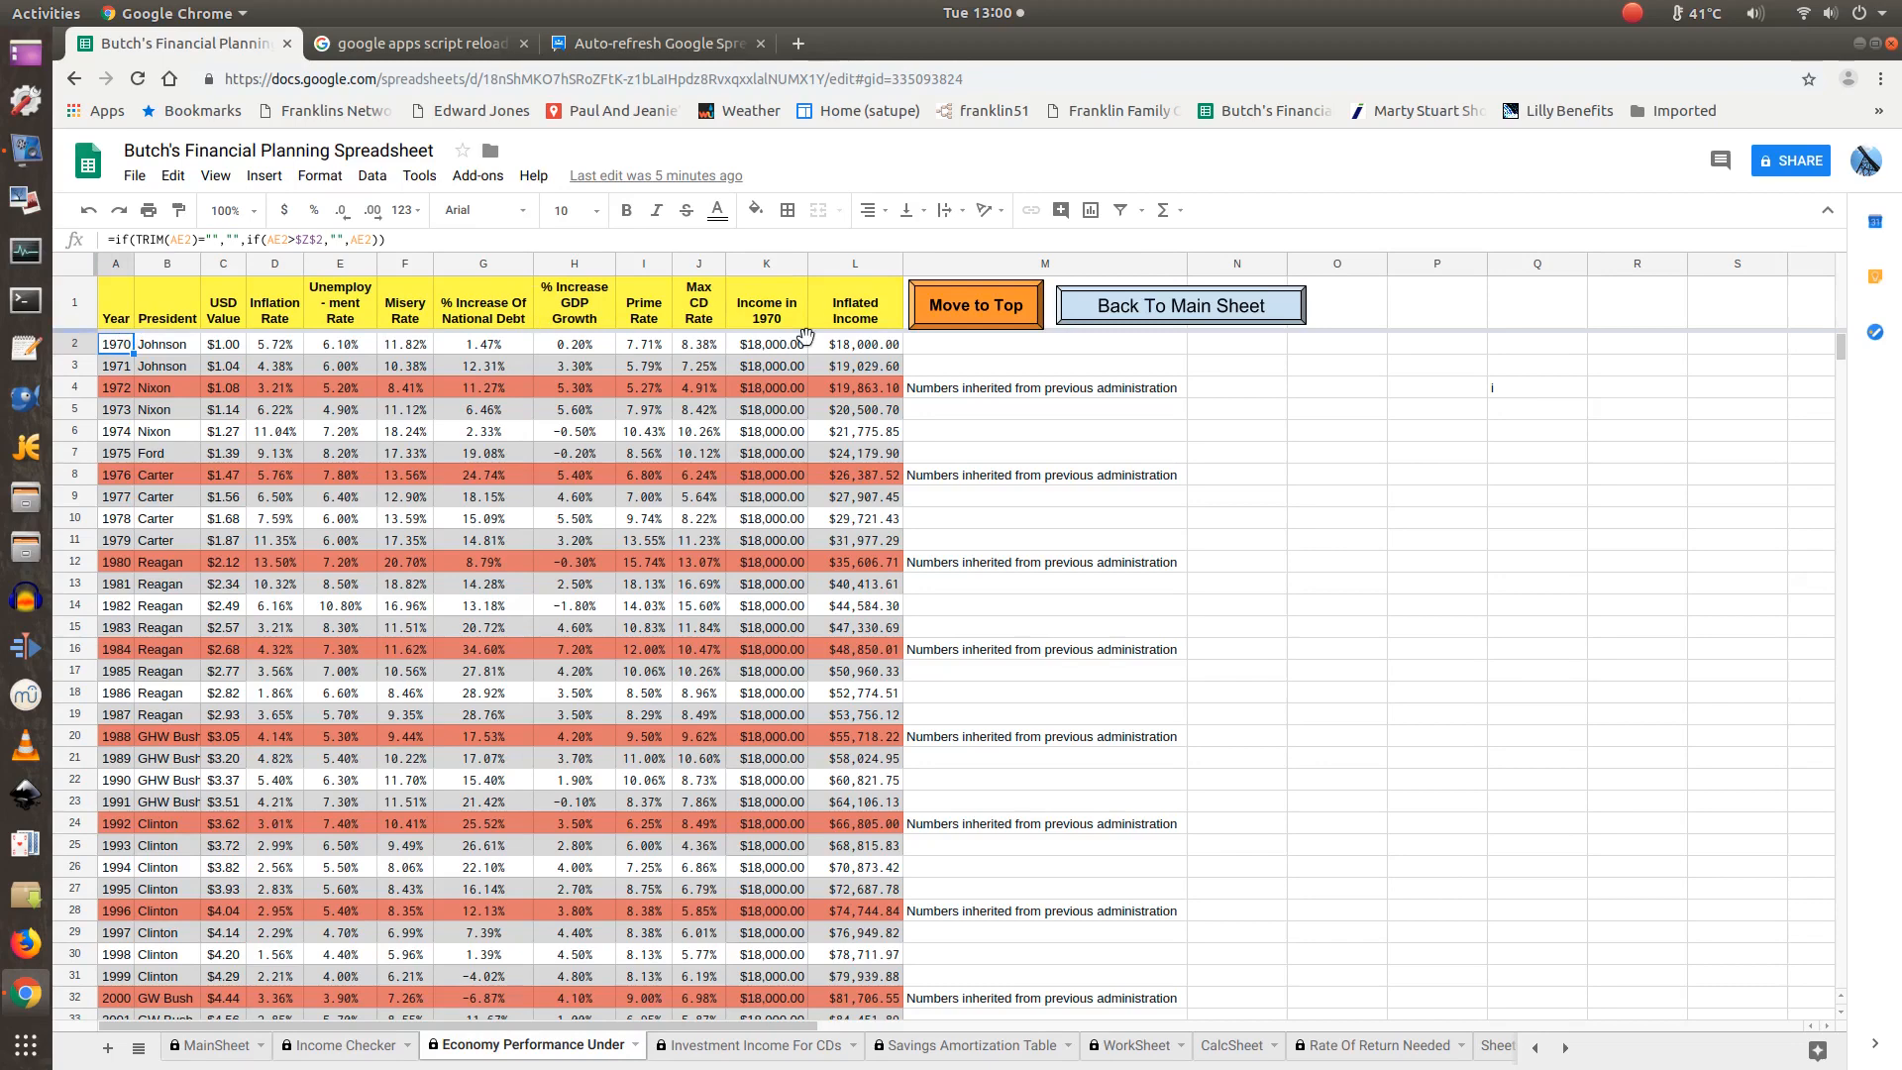
pyautogui.click(239, 326)
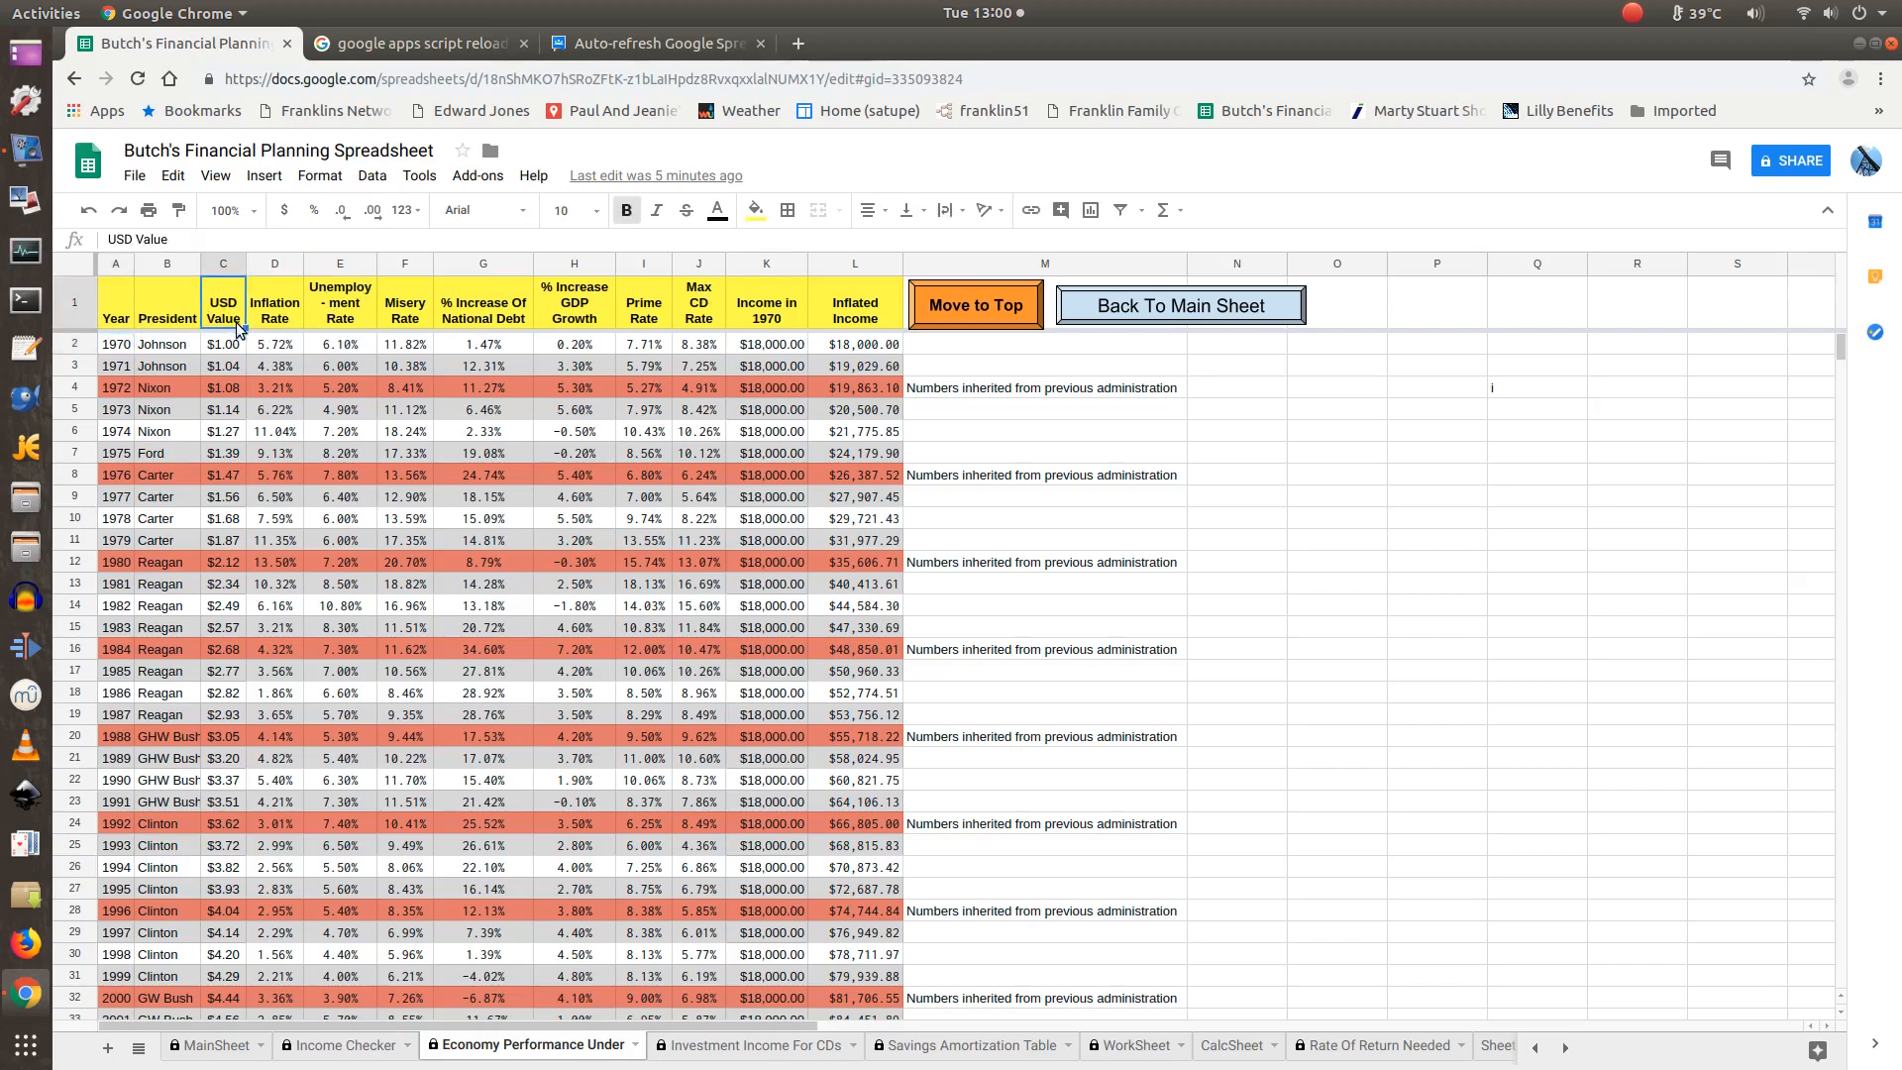
pyautogui.press('Right')
pyautogui.press('Right')
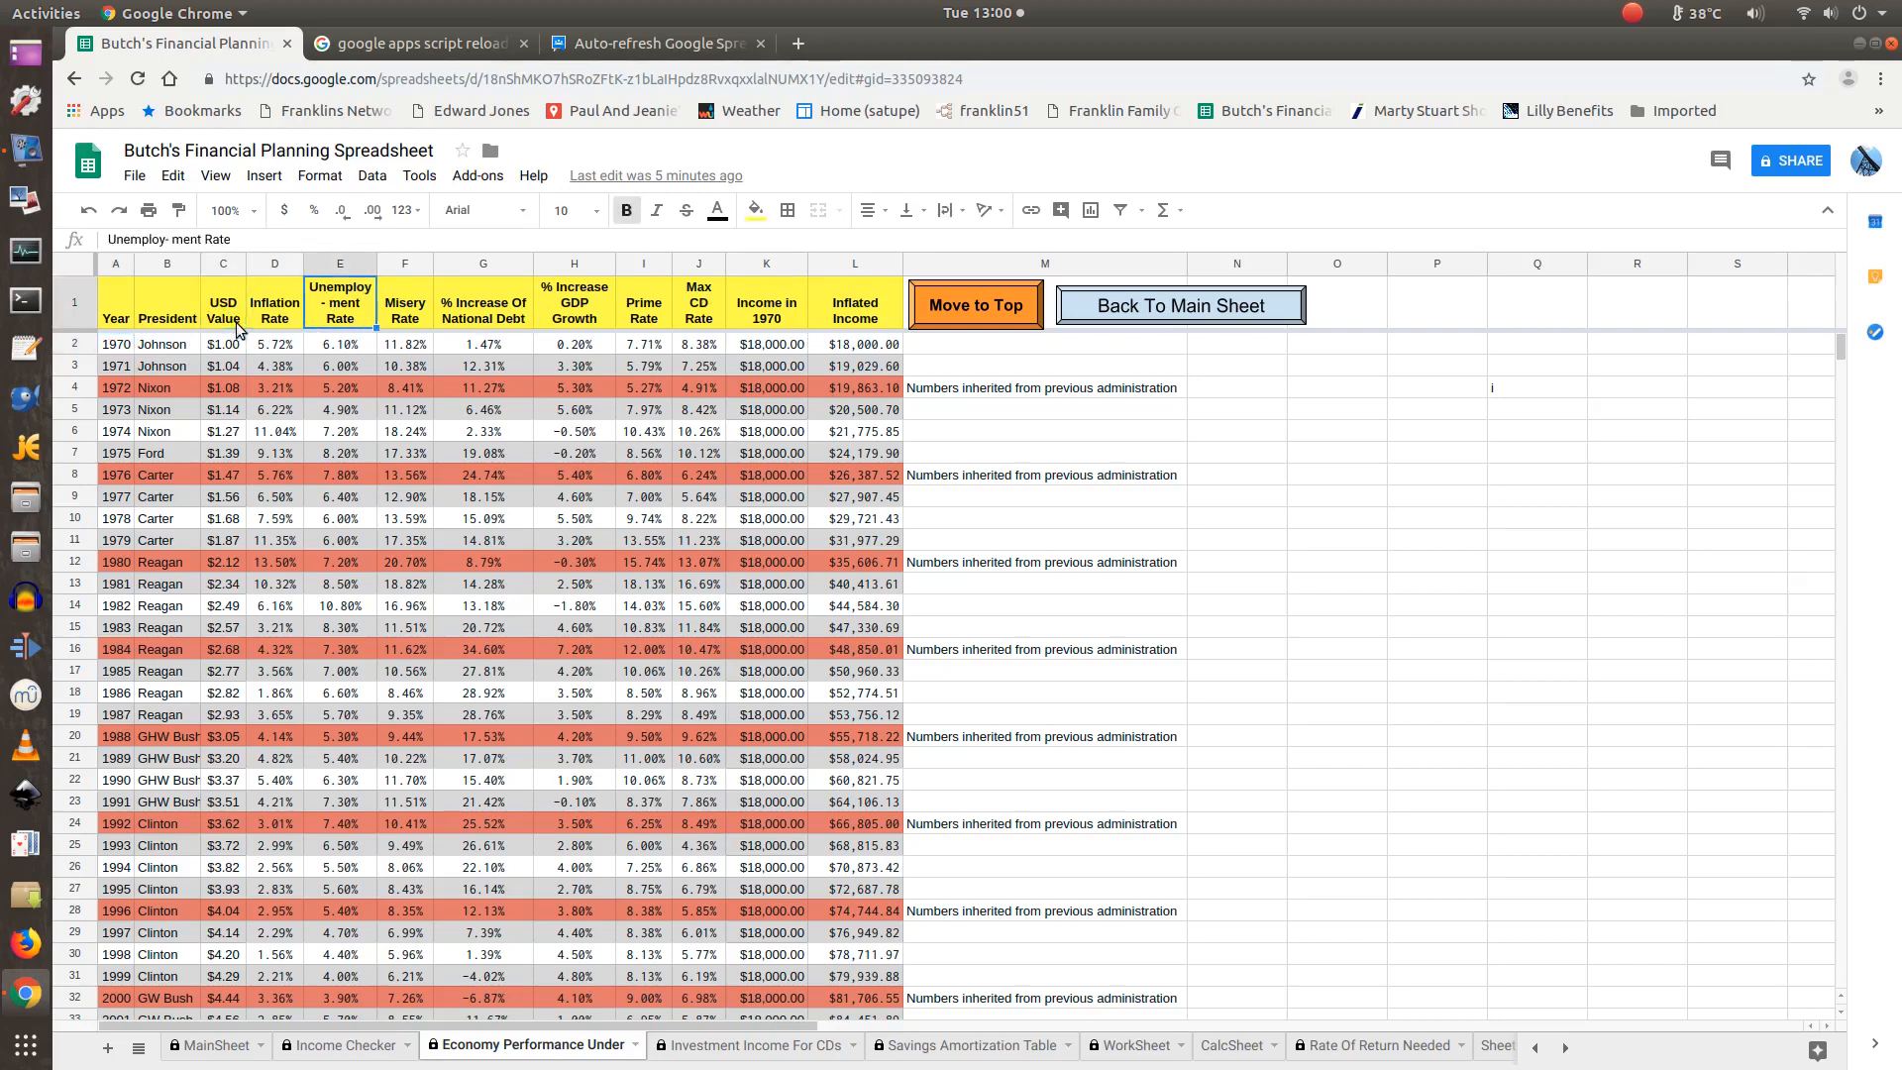
pyautogui.press('Right')
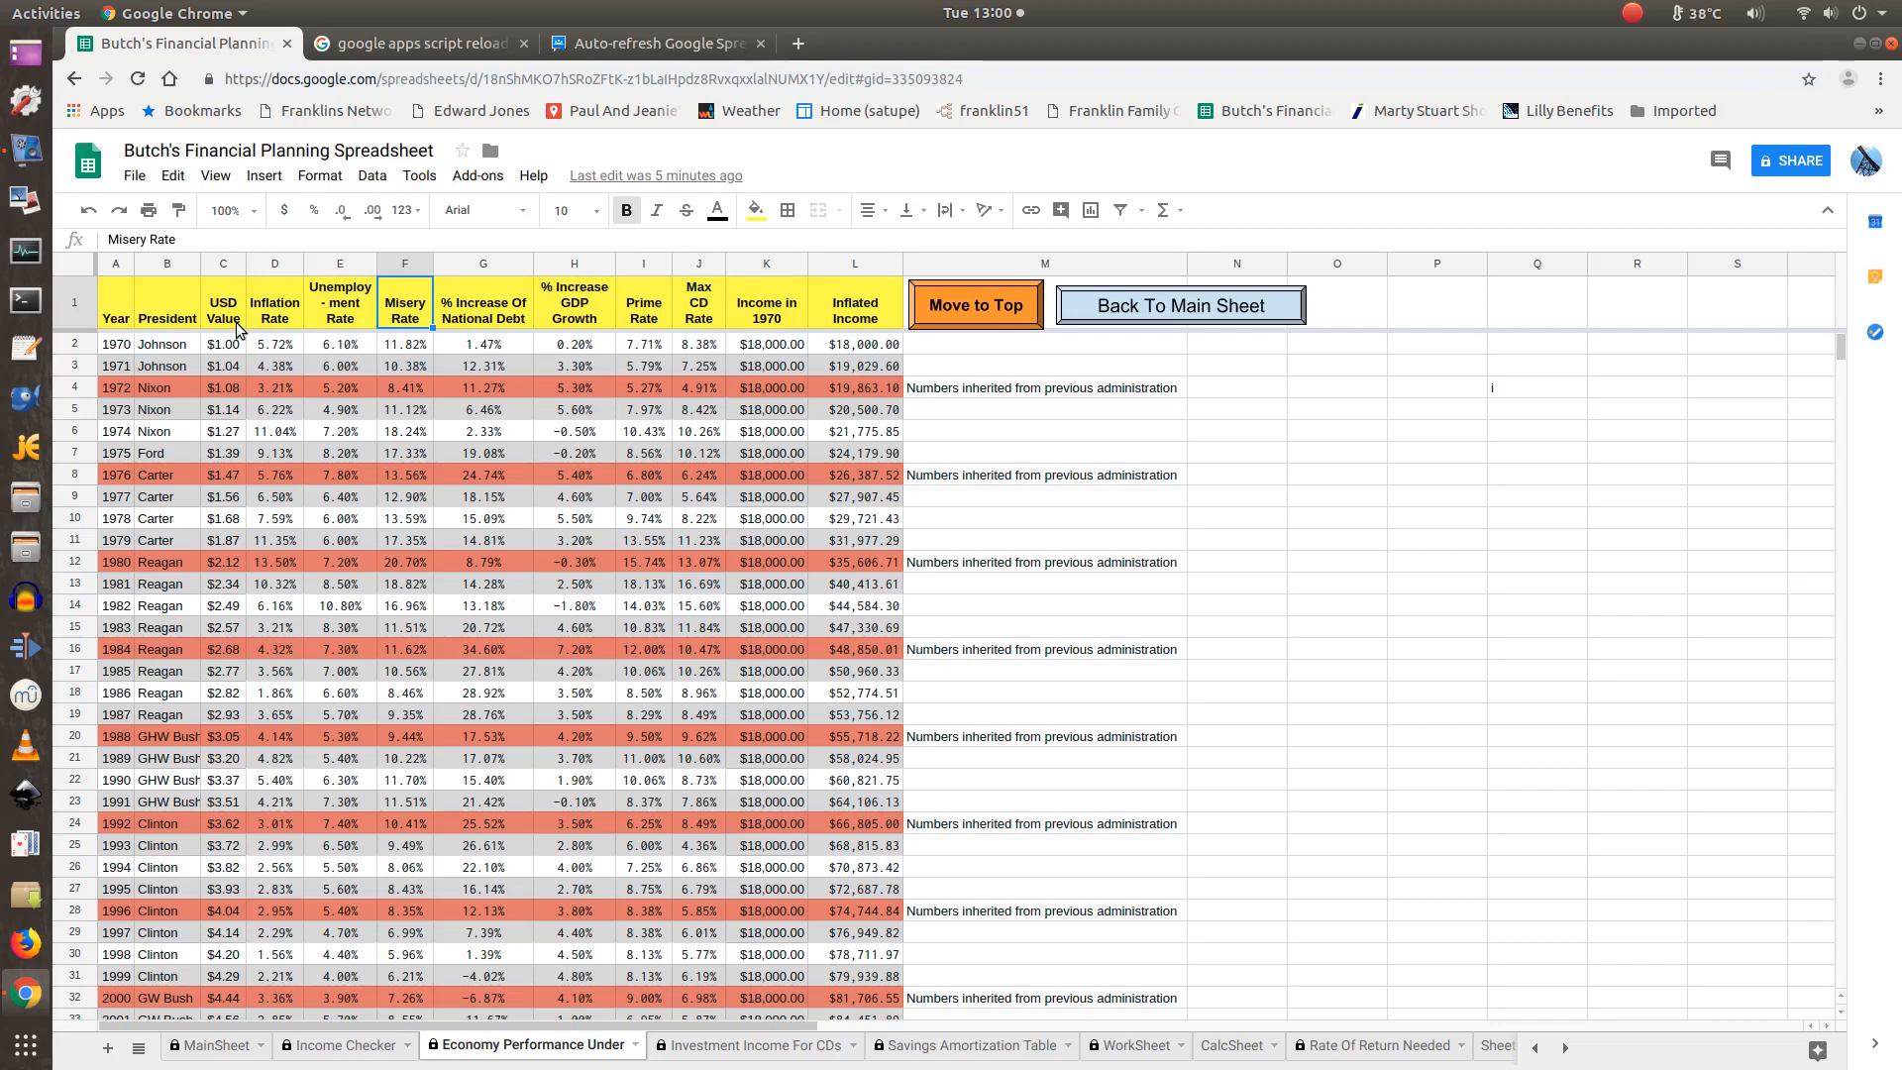
pyautogui.press('Right')
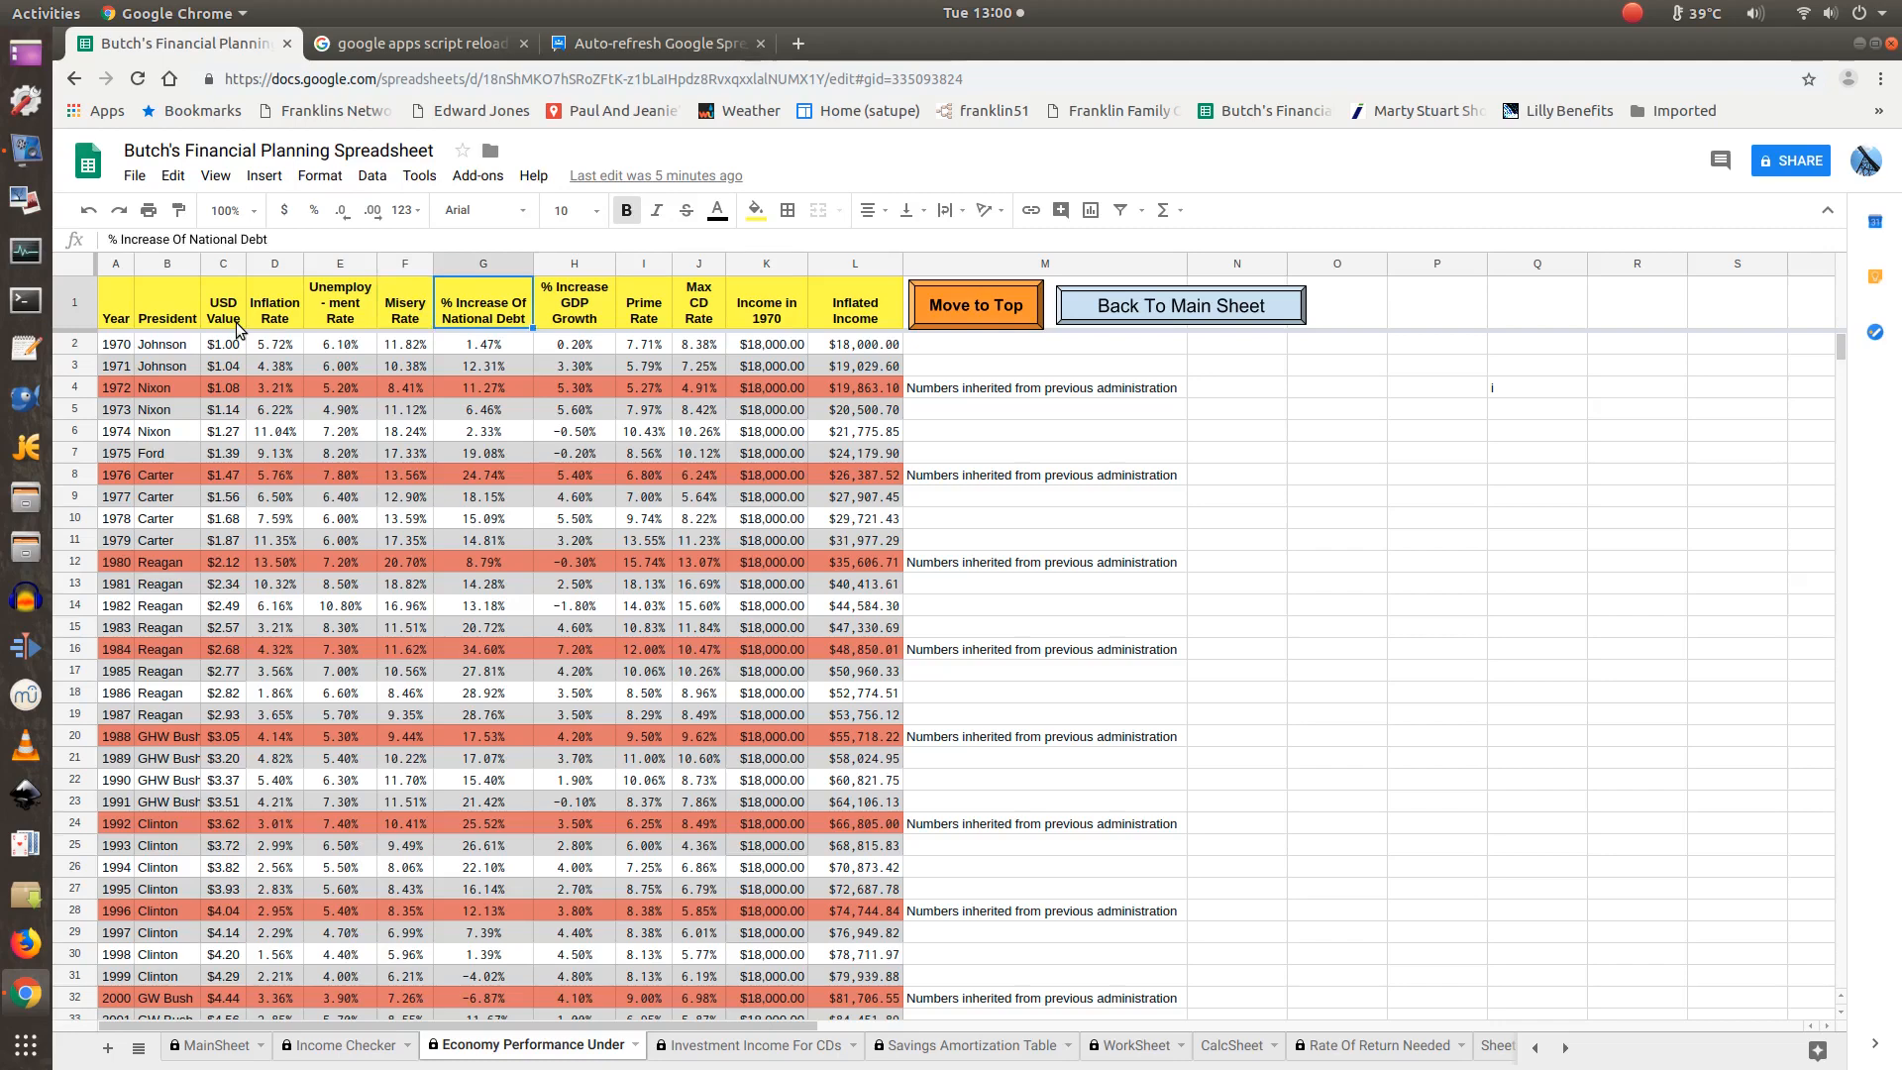
pyautogui.press('Right')
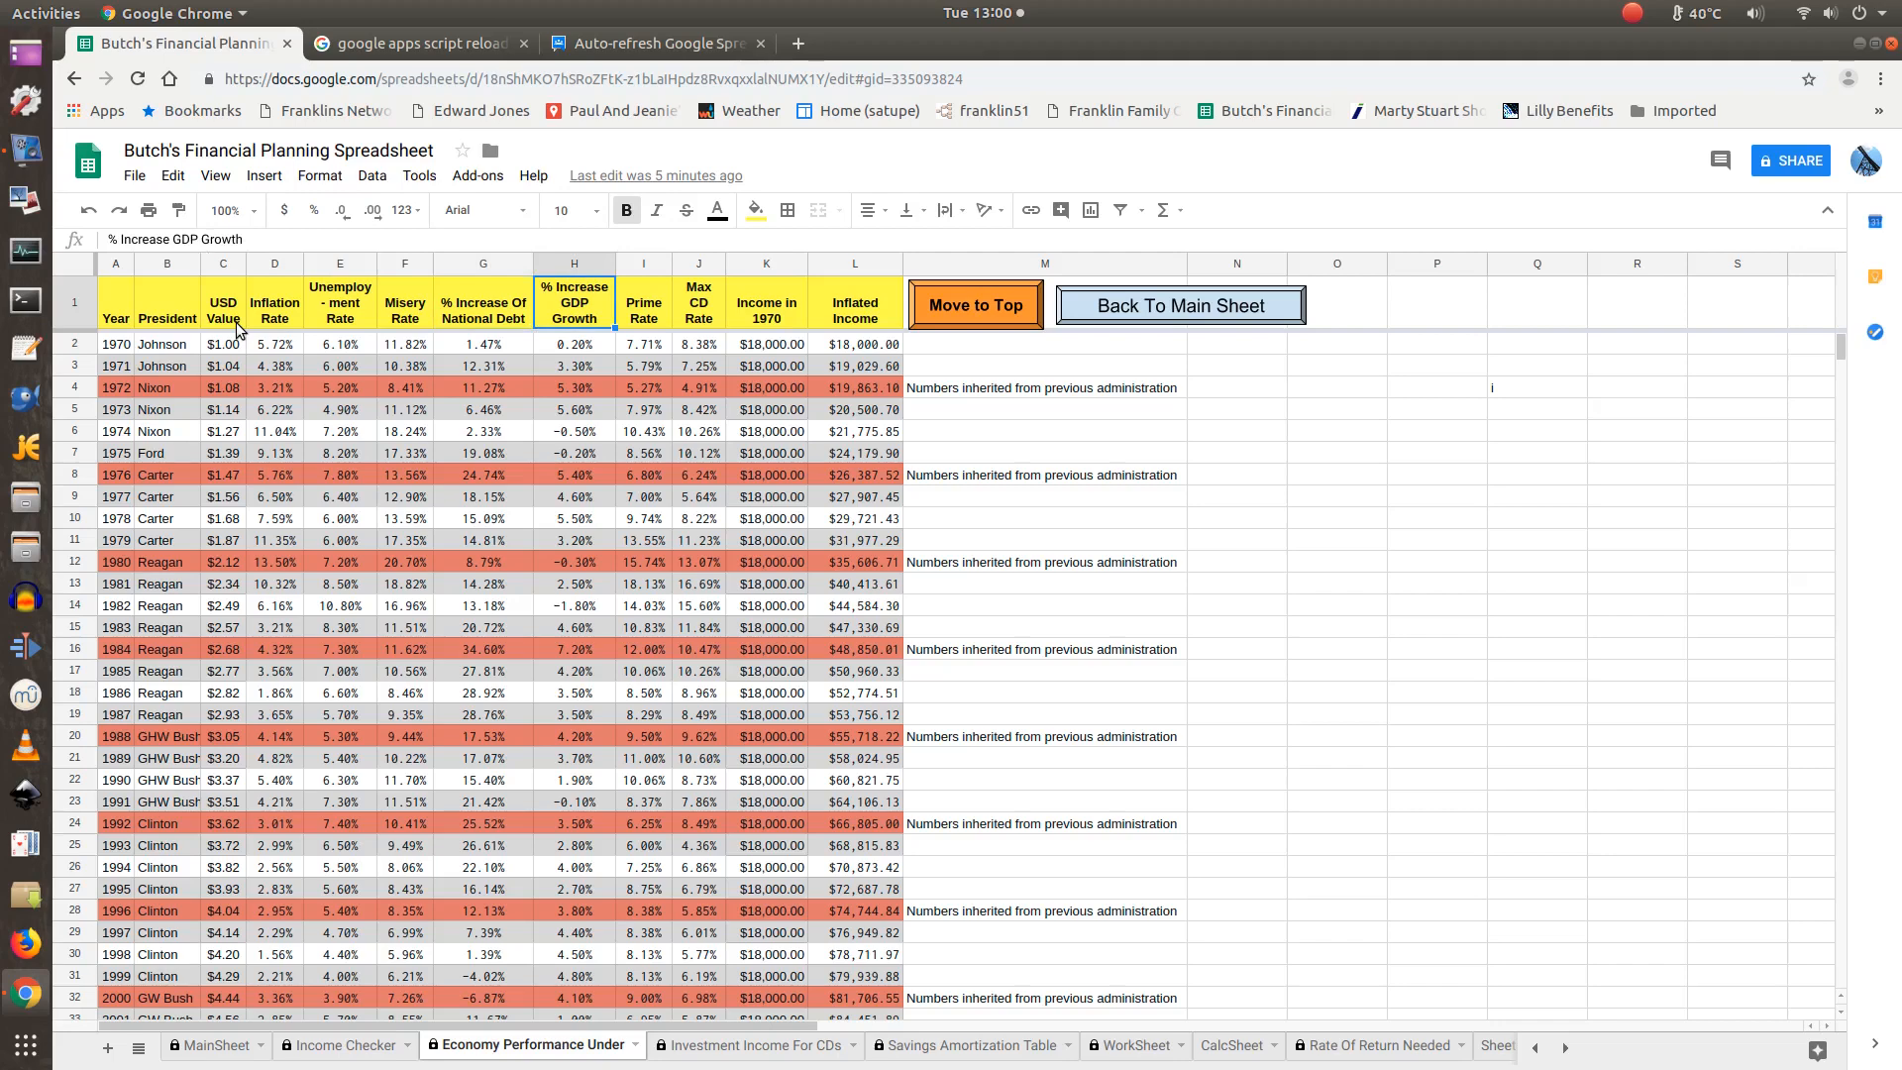
pyautogui.press('Right')
pyautogui.press('Right')
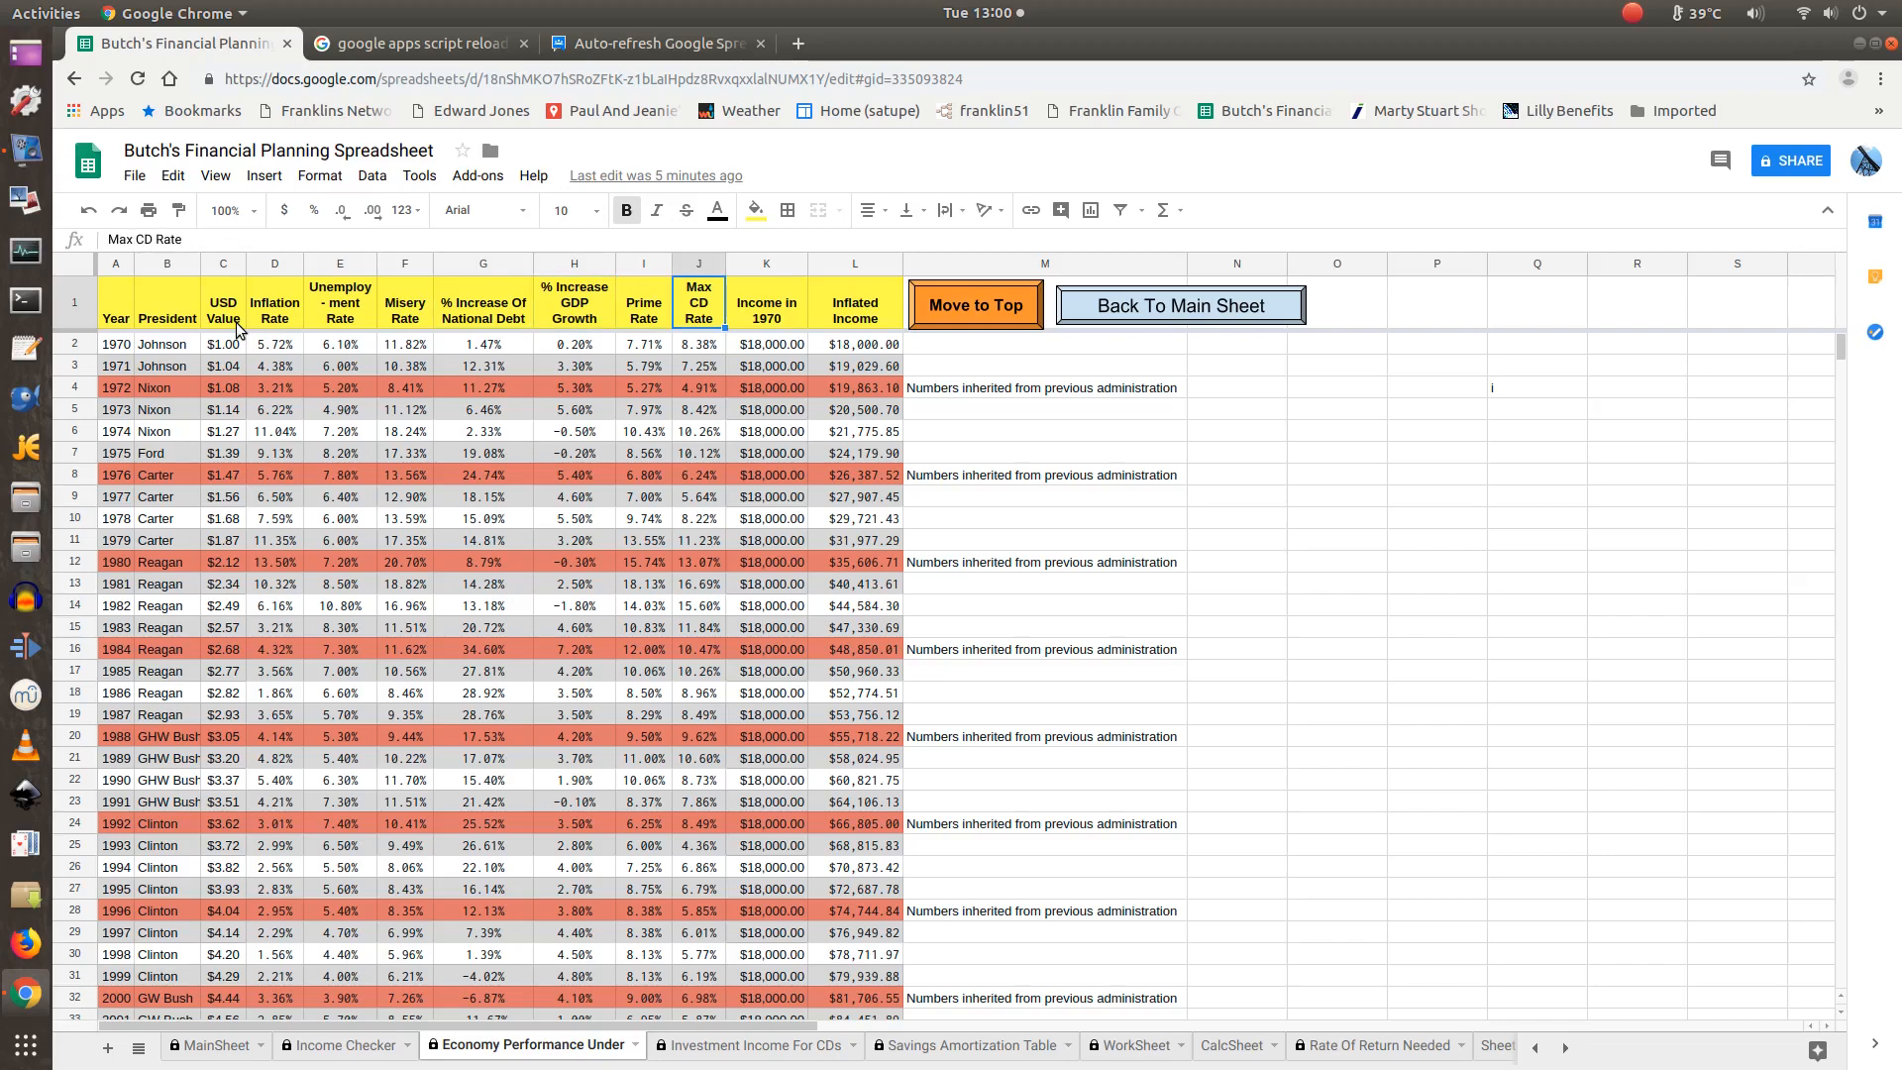
pyautogui.press('Right')
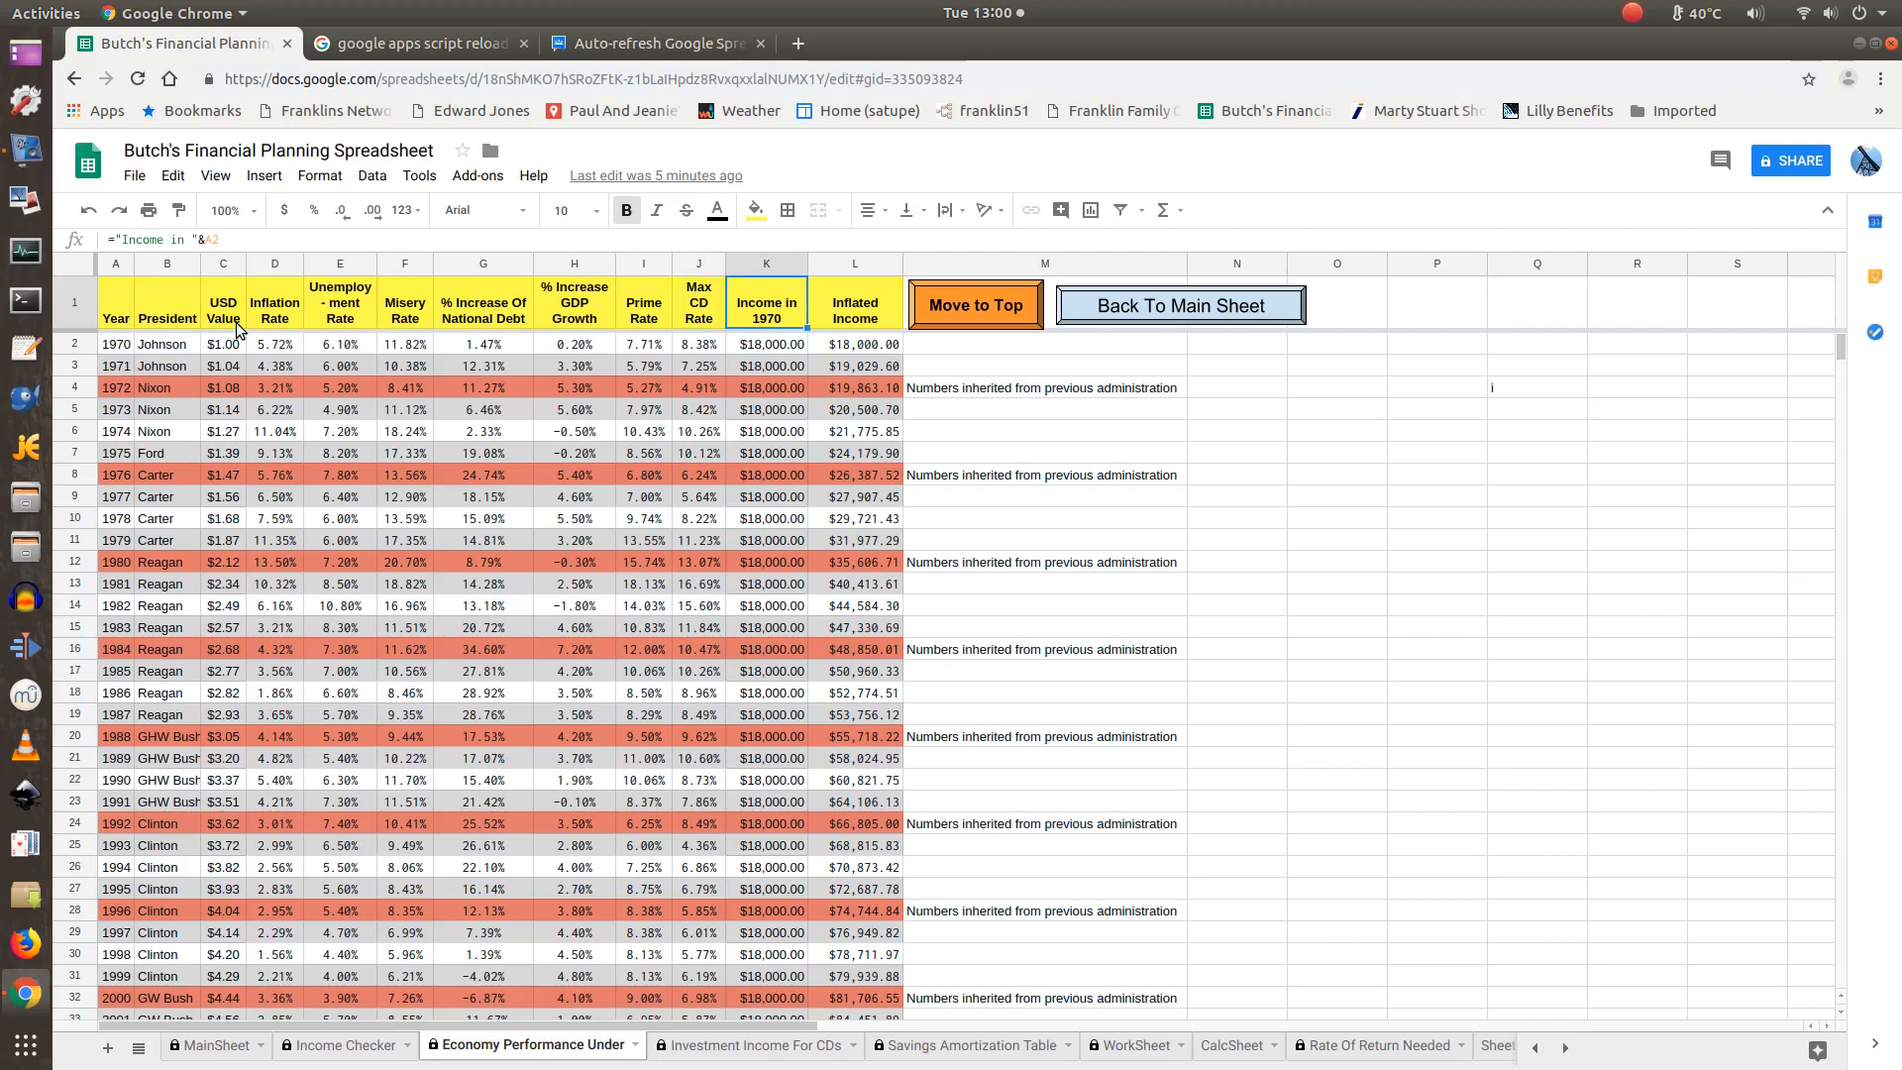
pyautogui.press('Right')
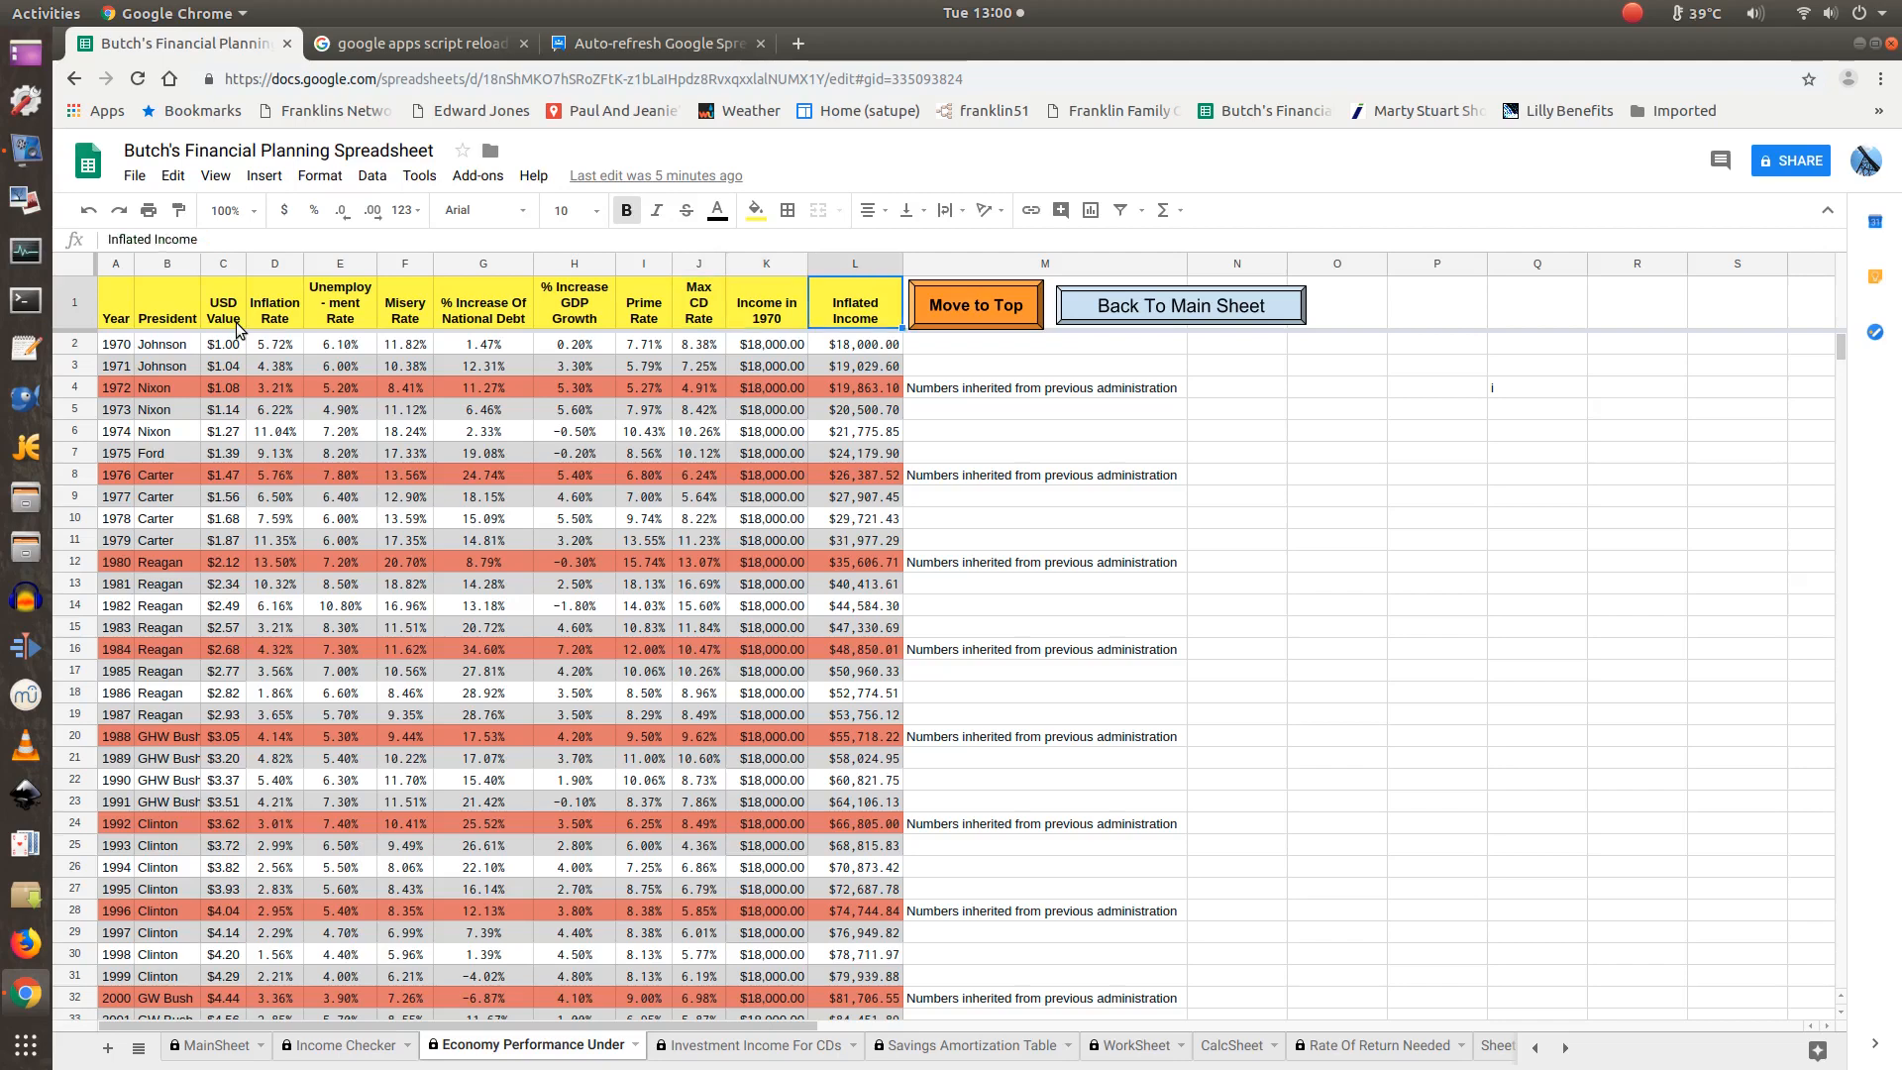
# Examine the Inflated Income values for the earliest years of the economic performance table.
pyautogui.press('Down')
pyautogui.press('Down')
pyautogui.press('Down')
pyautogui.press('Down')
pyautogui.press('Down')
pyautogui.press('Down')
pyautogui.press('Down')
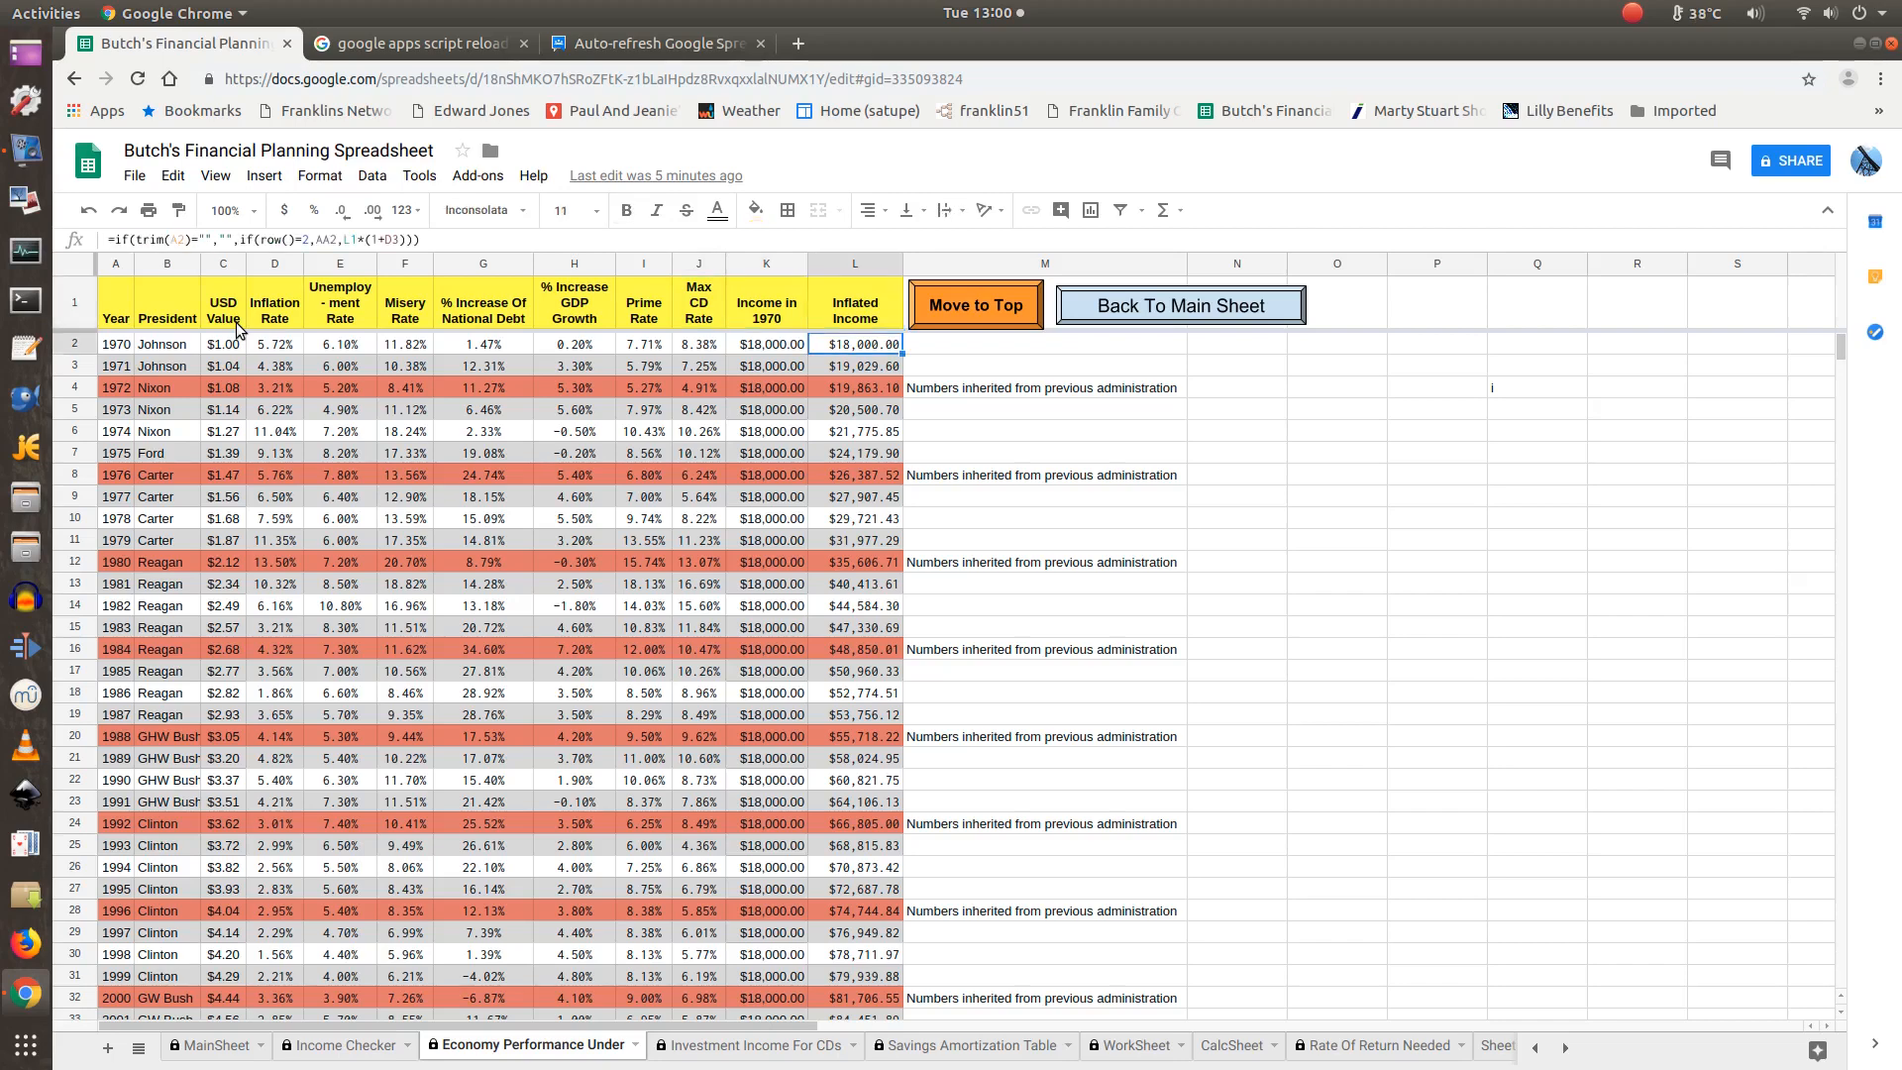
pyautogui.press('Down')
pyautogui.press('Down')
pyautogui.press('Down')
pyautogui.press('Down')
pyautogui.press('Down')
pyautogui.press('Down')
pyautogui.press('Up')
pyautogui.press('Up')
pyautogui.press('Up')
pyautogui.press('Up')
pyautogui.press('Up')
pyautogui.press('Up')
pyautogui.press('Up')
pyautogui.press('Up')
pyautogui.press('Up')
pyautogui.press('Up')
# Return to the 1970 row and examine how the 1970 and 1971 Misery Rate cells draw on inflation and unemployment.
pyautogui.press('Left')
pyautogui.press('Left')
pyautogui.press('Left')
pyautogui.press('Left')
pyautogui.press('Left')
pyautogui.press('Left')
pyautogui.press('Left')
pyautogui.press('Left')
pyautogui.press('Left')
pyautogui.press('Left')
pyautogui.press('Left')
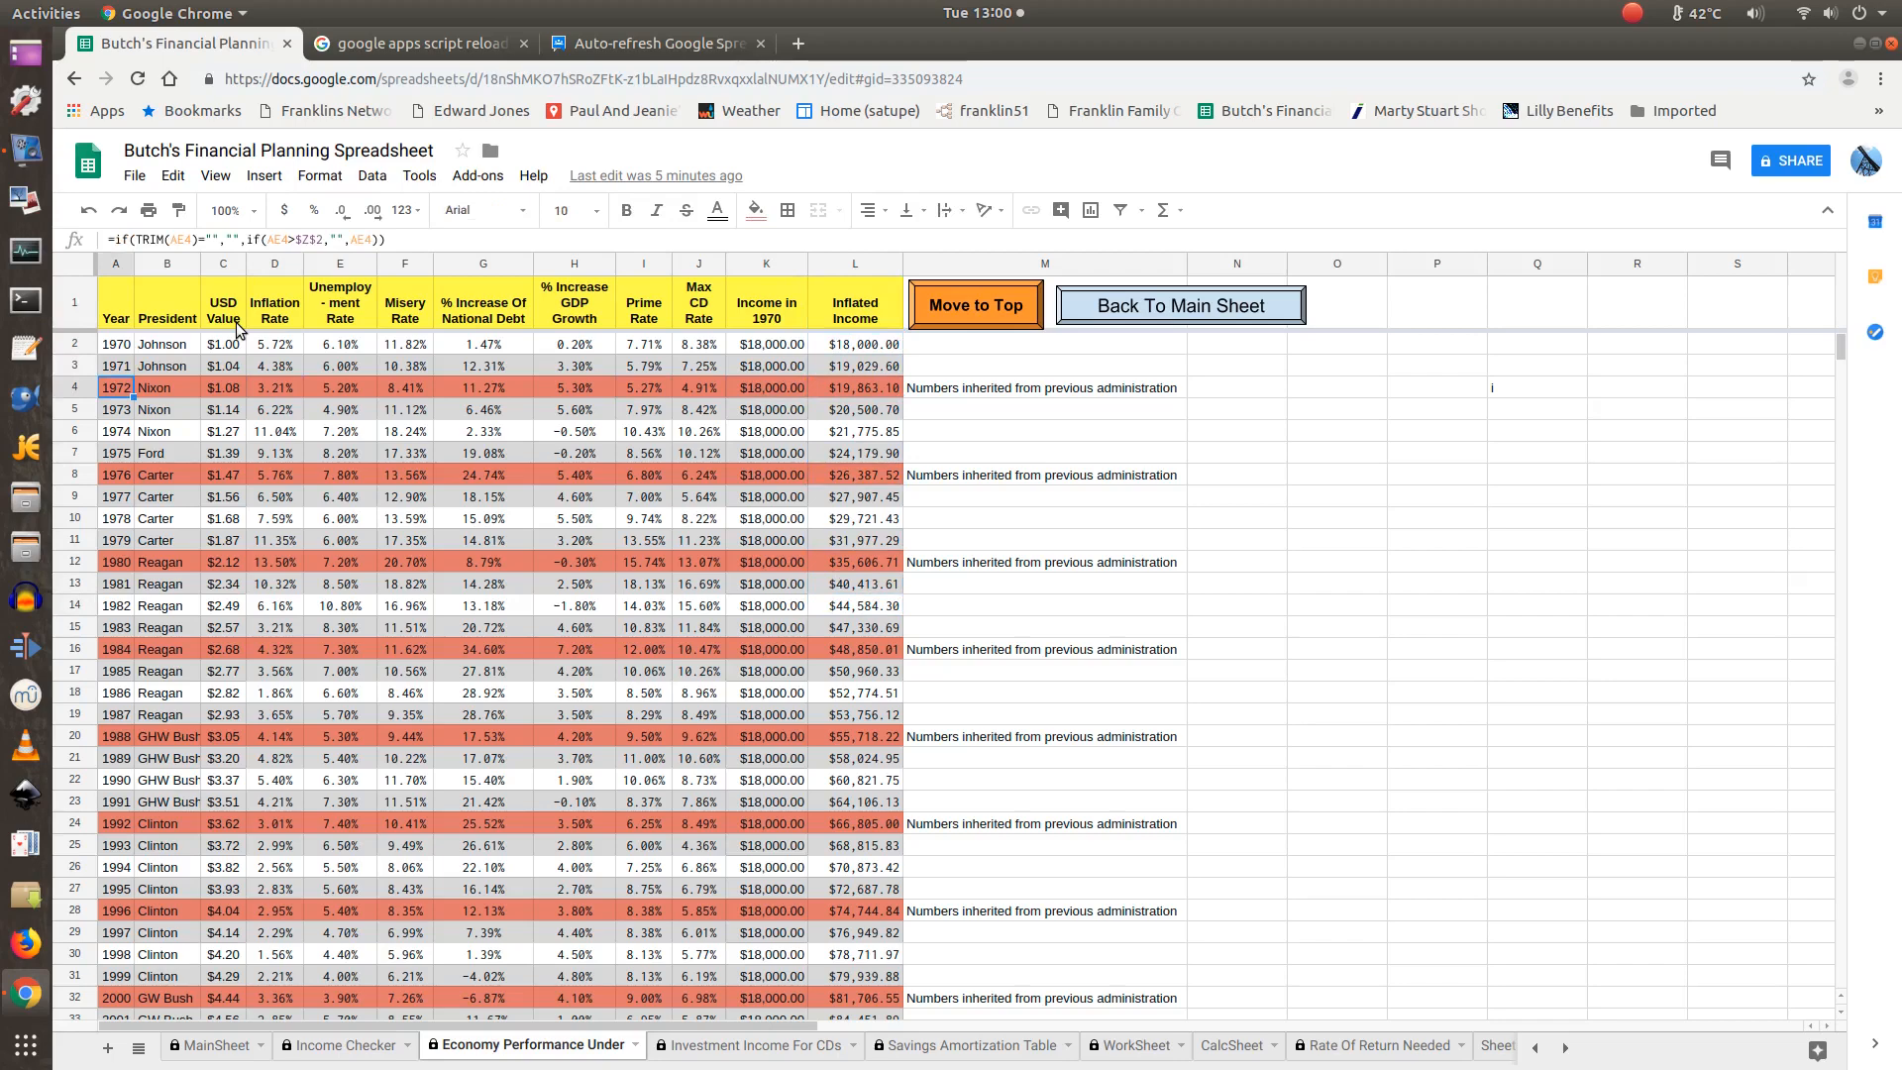
pyautogui.press('Up')
pyautogui.press('Up')
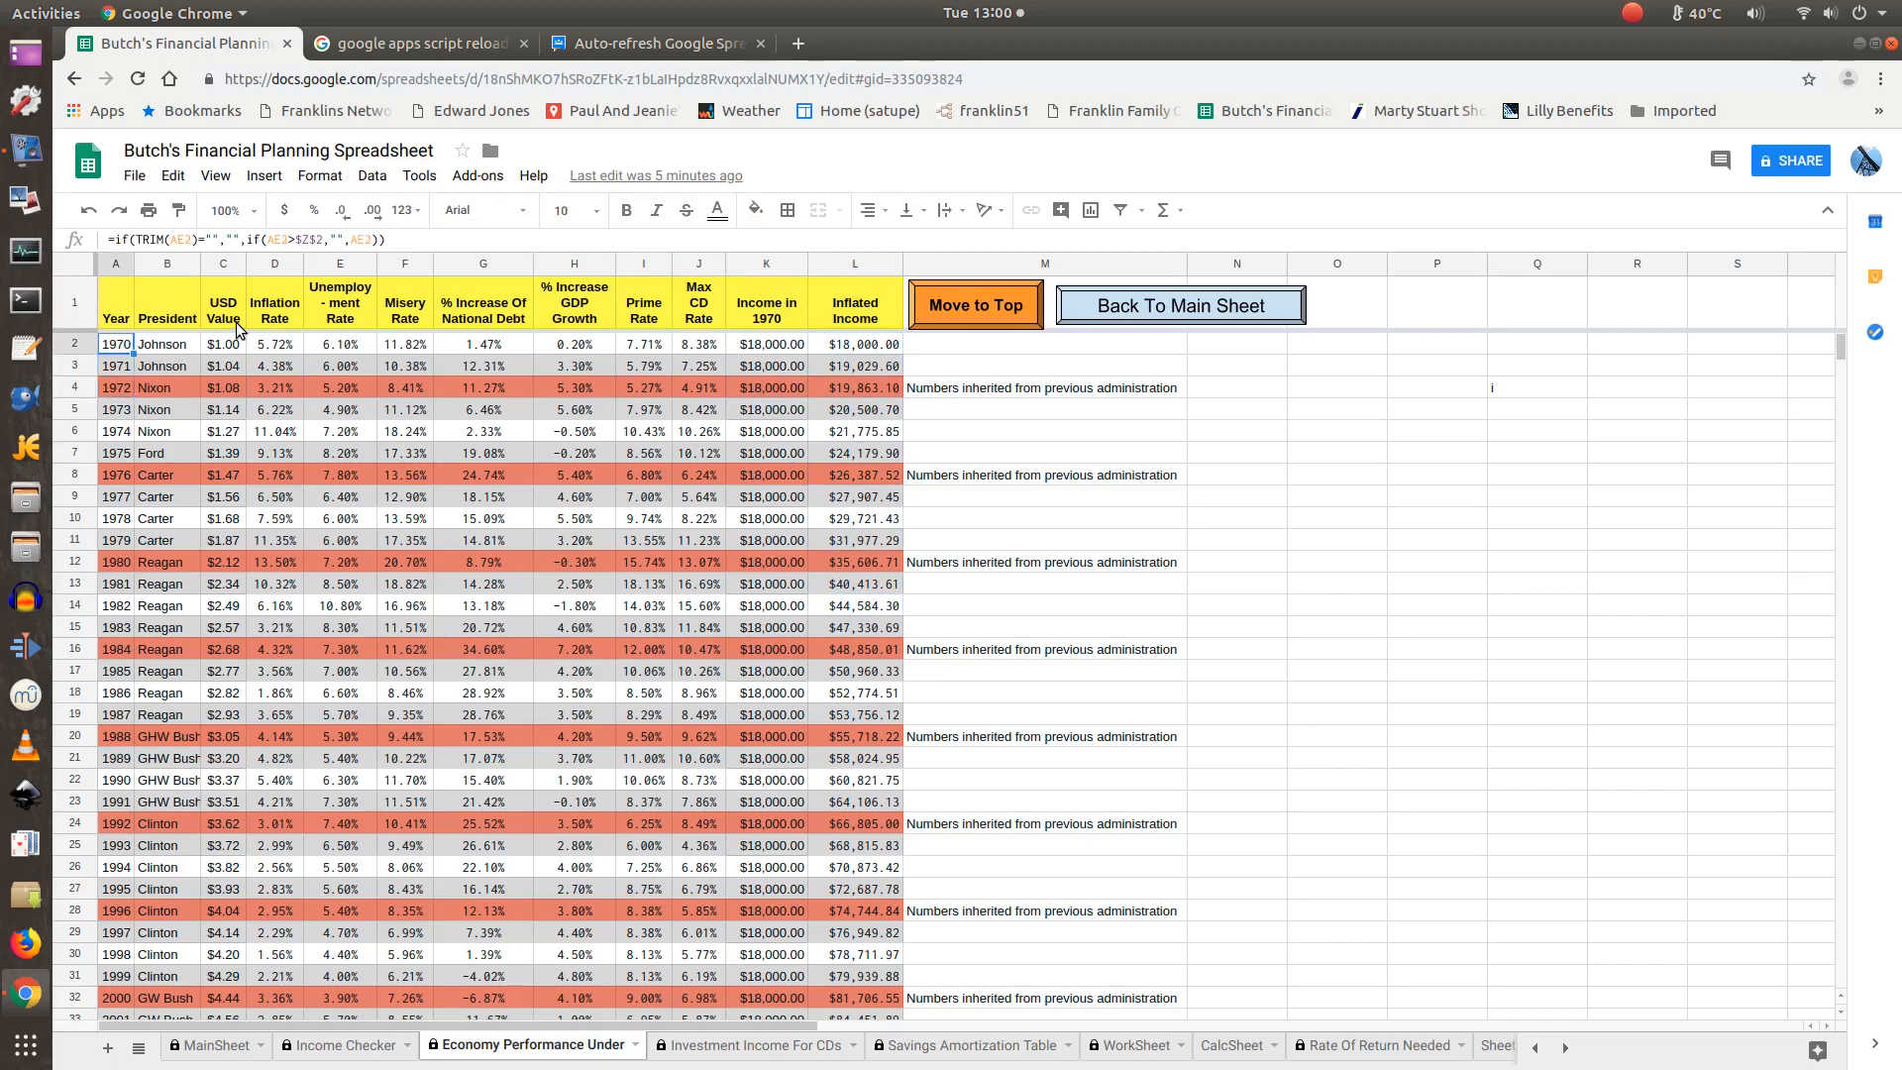
pyautogui.press('Right')
pyautogui.press('Right')
pyautogui.press('Right')
pyautogui.press('Right')
pyautogui.press('Right')
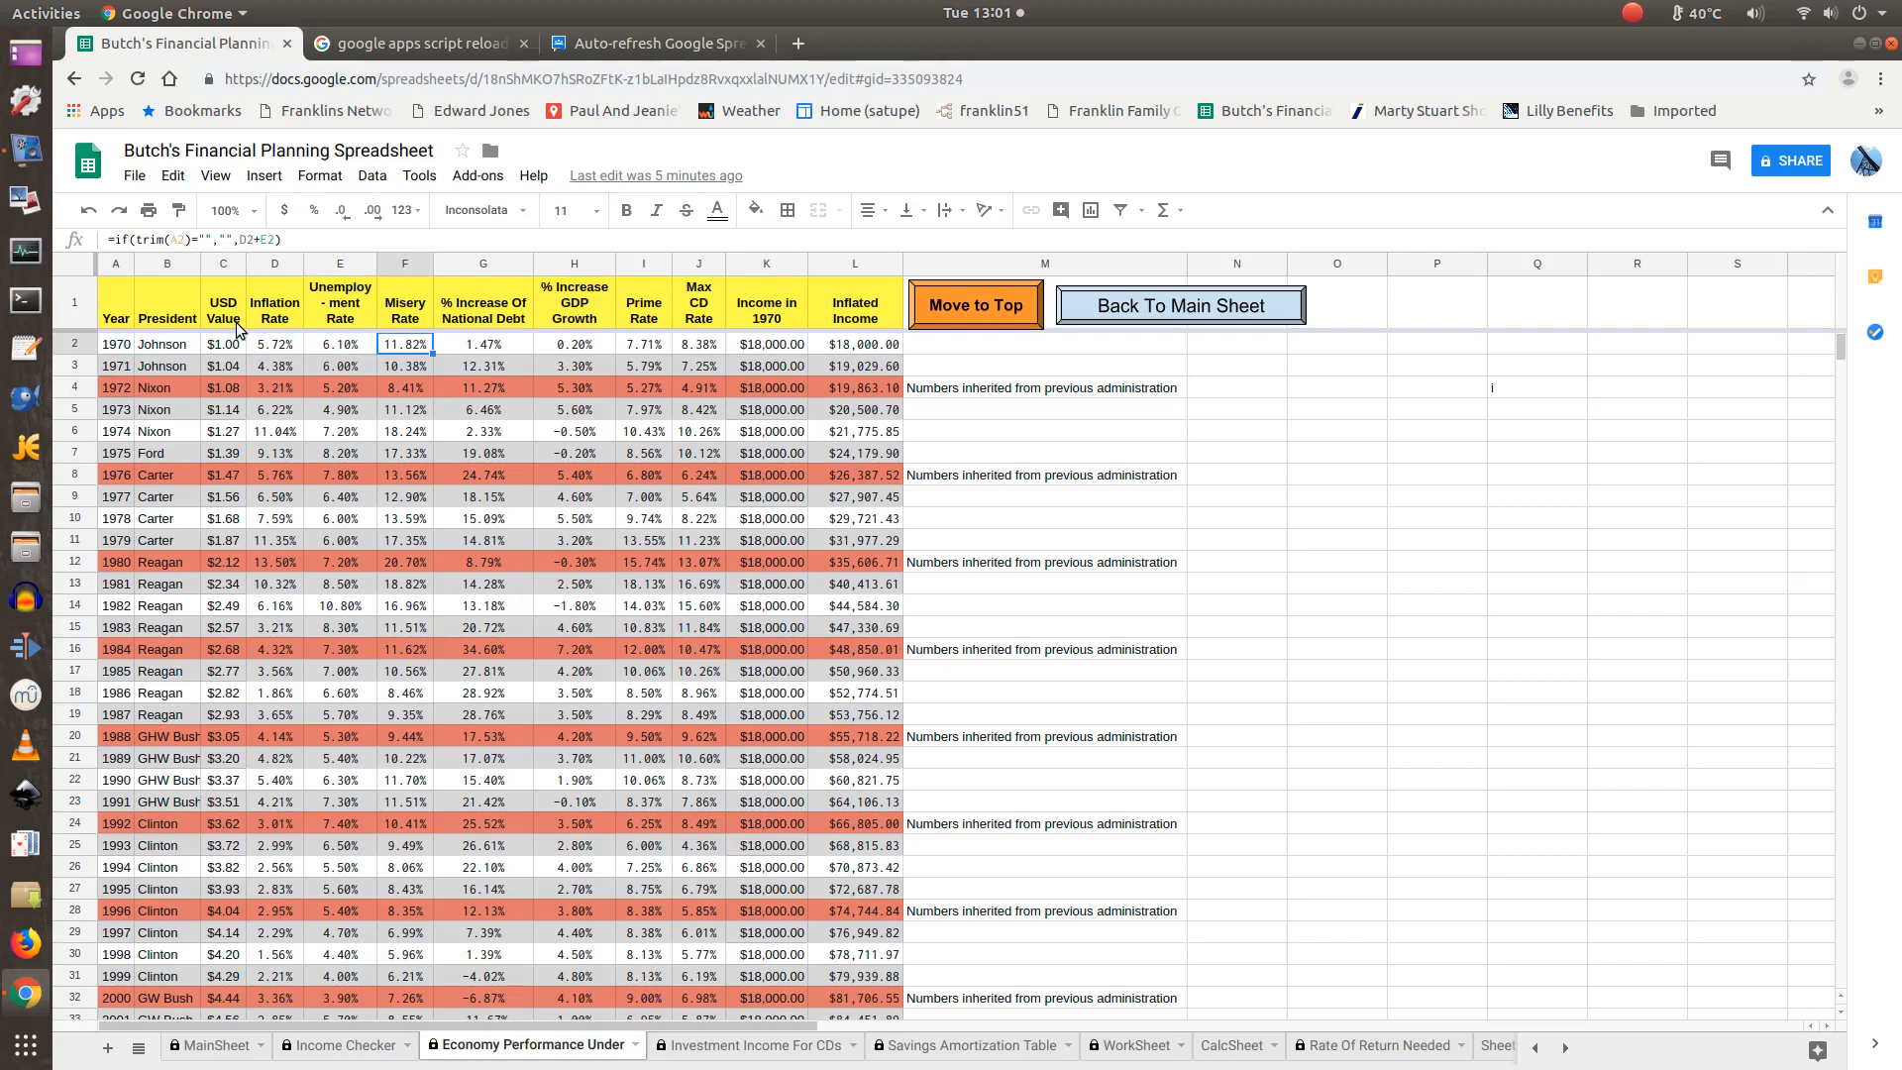
pyautogui.press('Down')
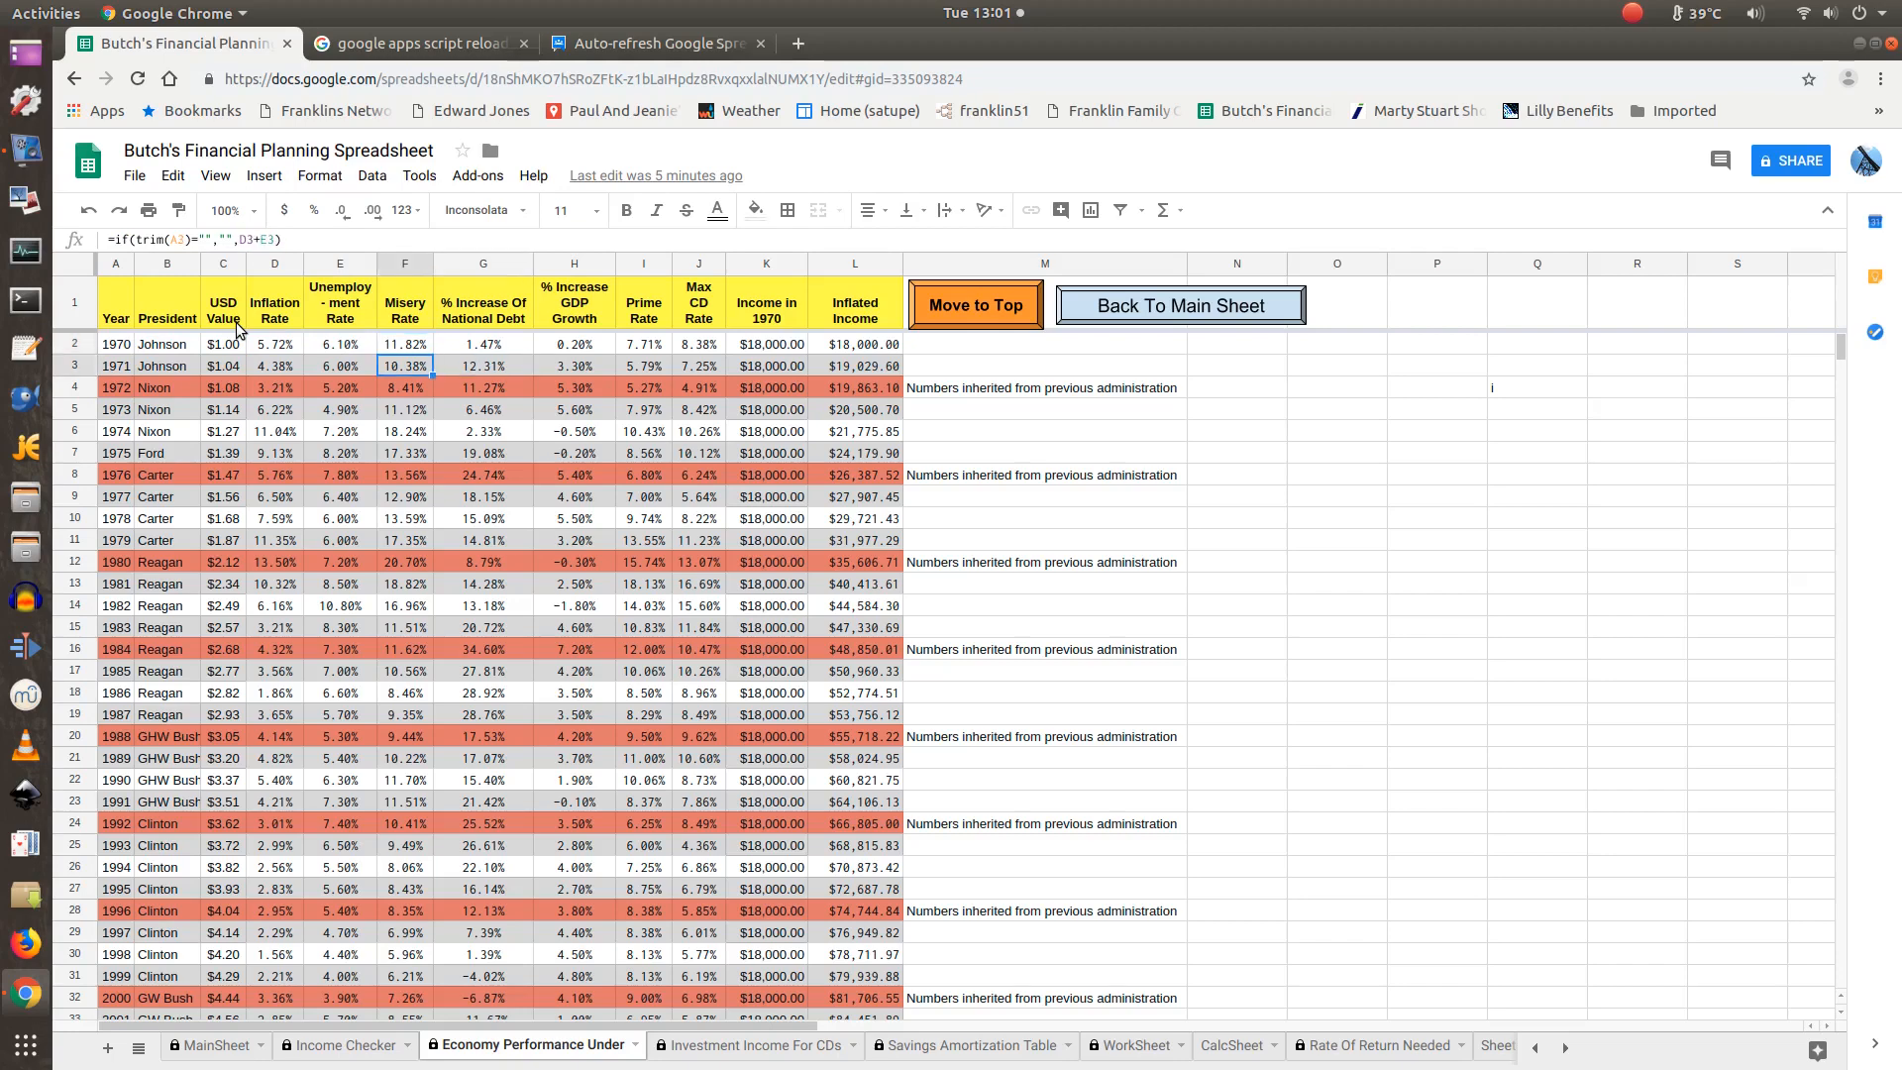
pyautogui.press('Left')
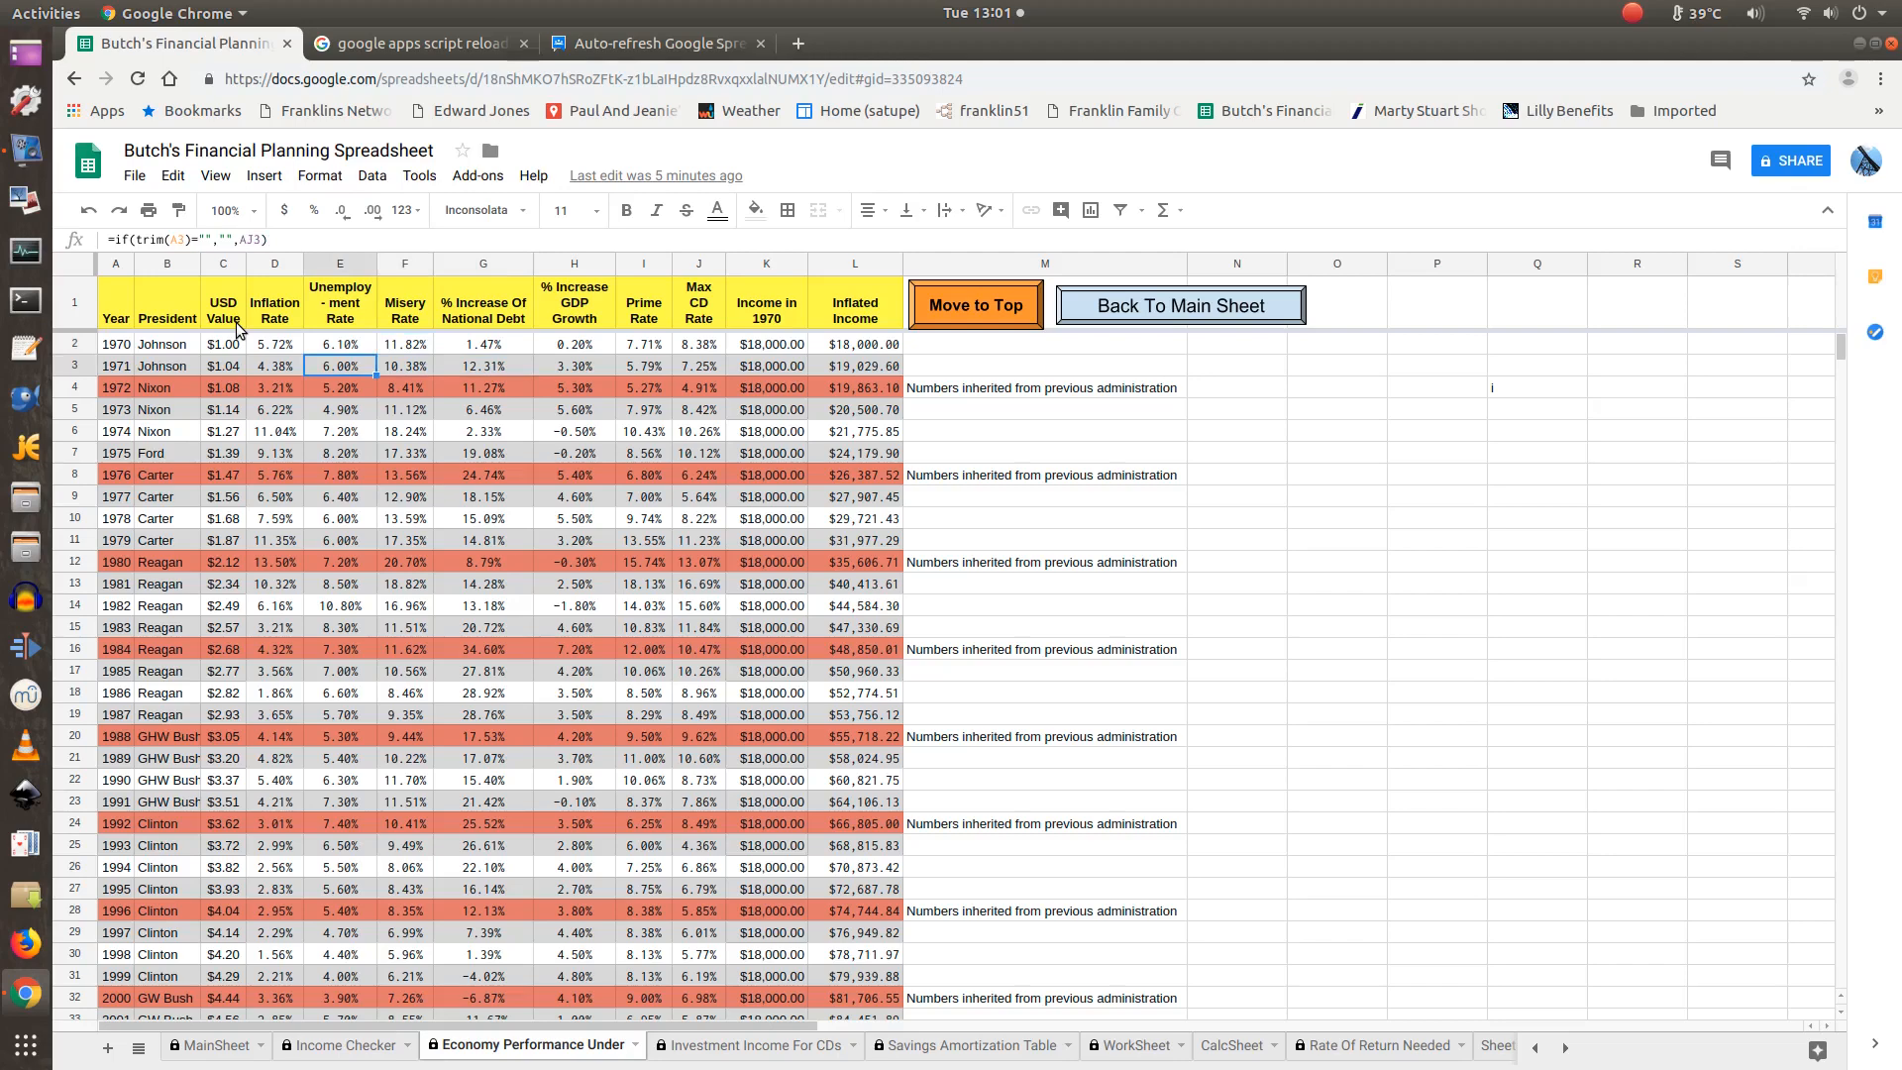
pyautogui.press('Right')
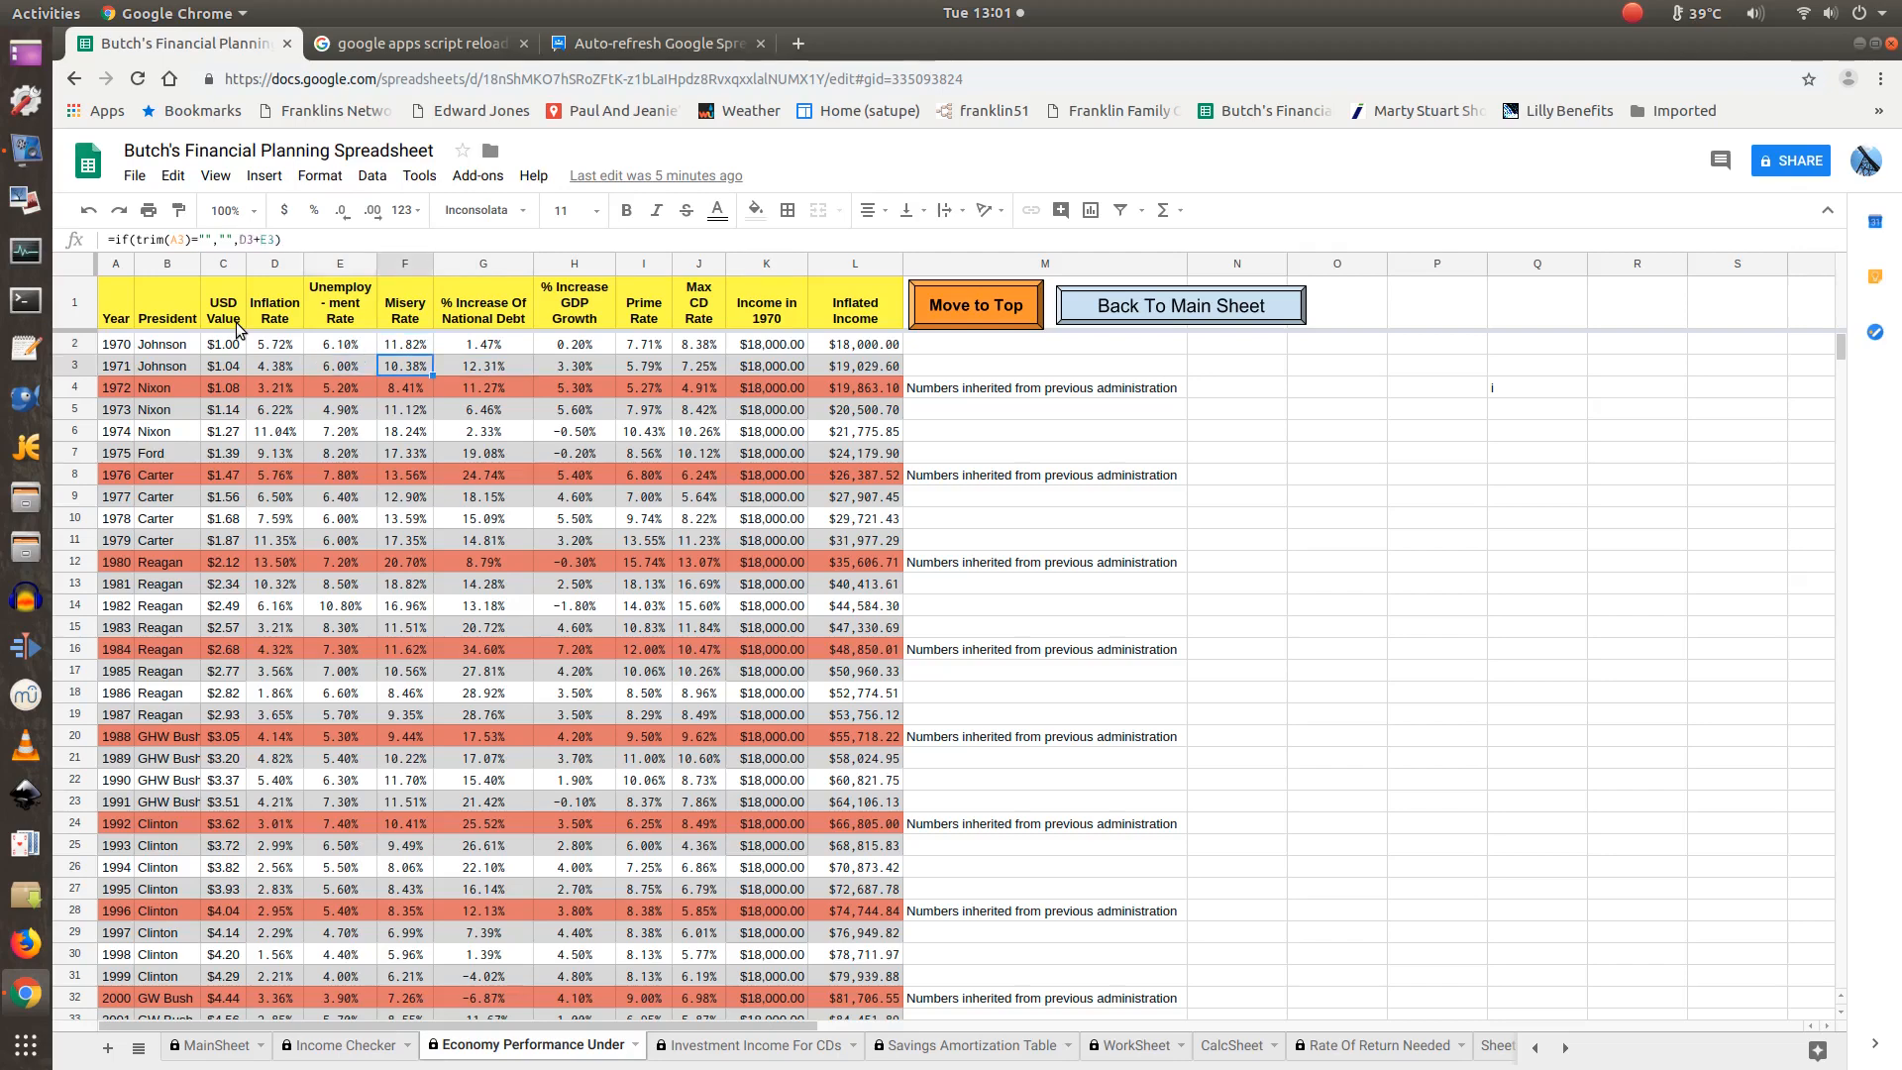
# Follow the % Increase Of National Debt column from 1971 down past the table's last year, 2018.
pyautogui.press('Right')
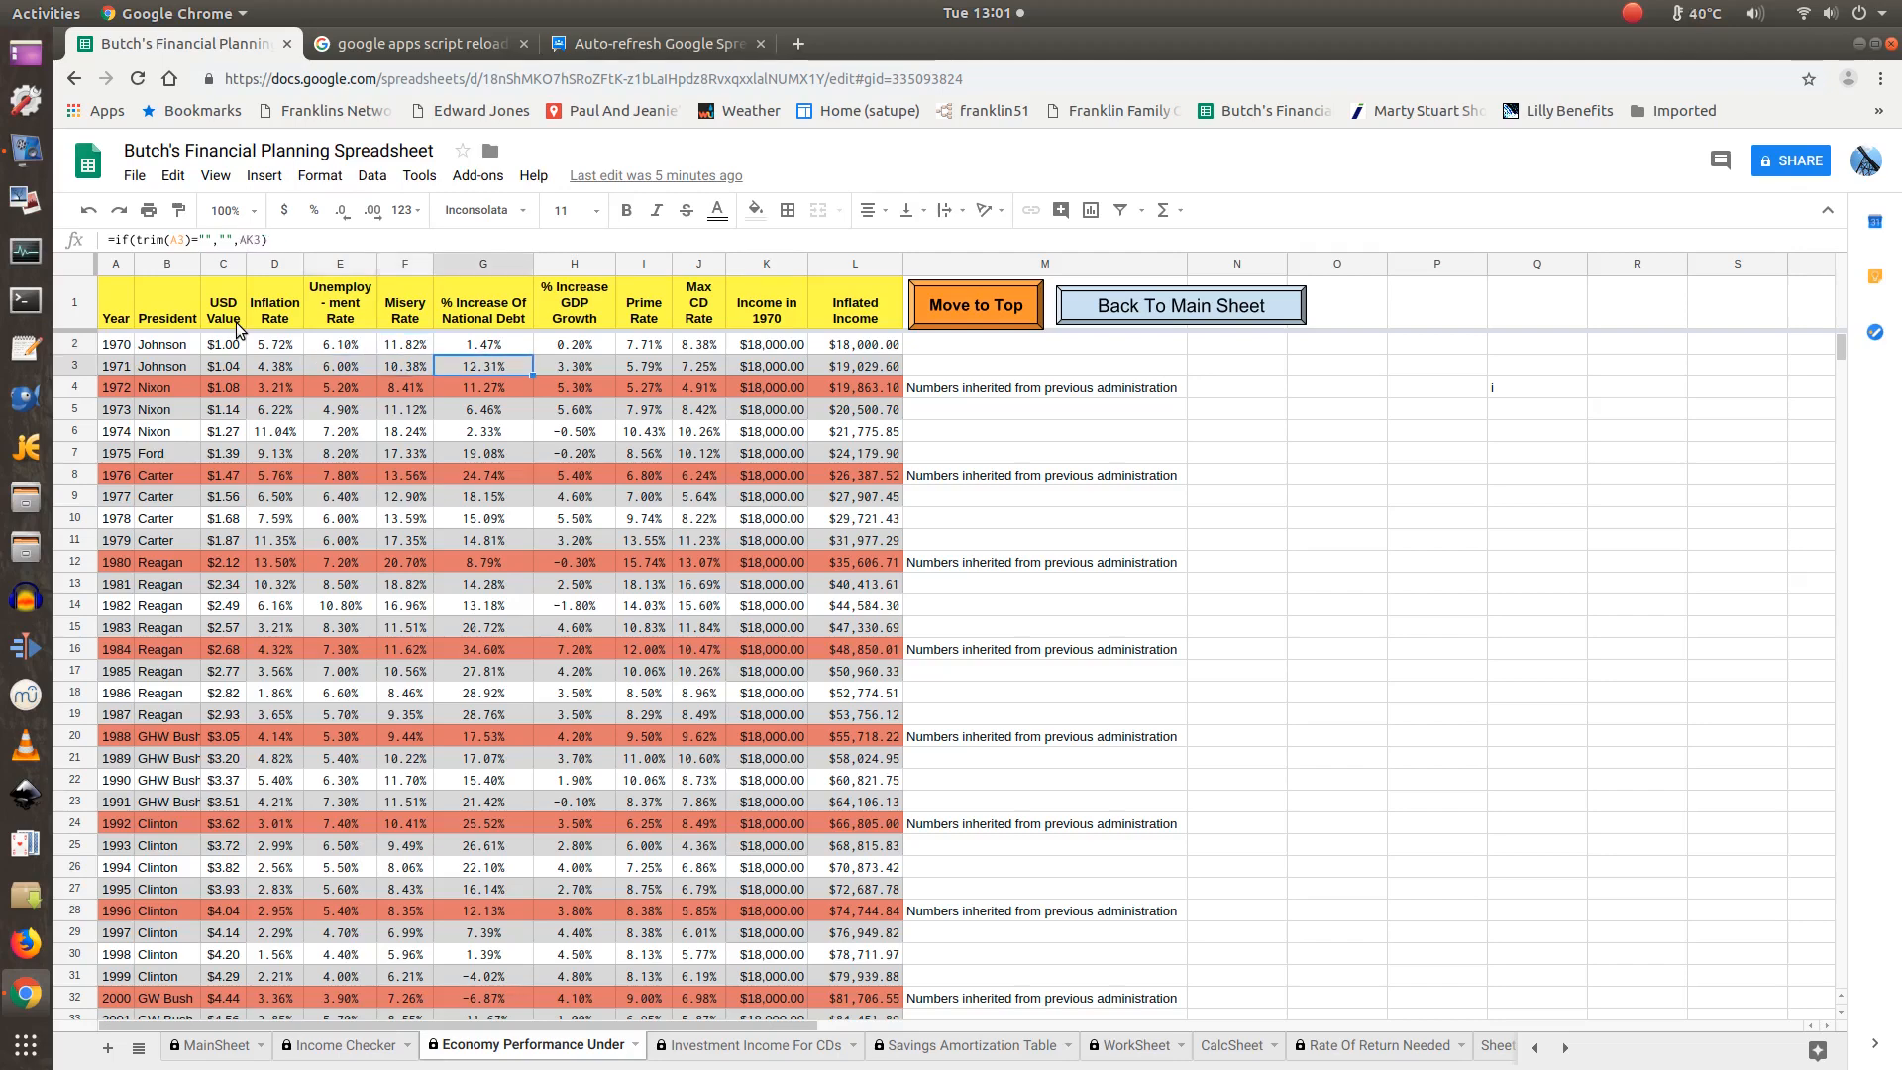
pyautogui.press('Down')
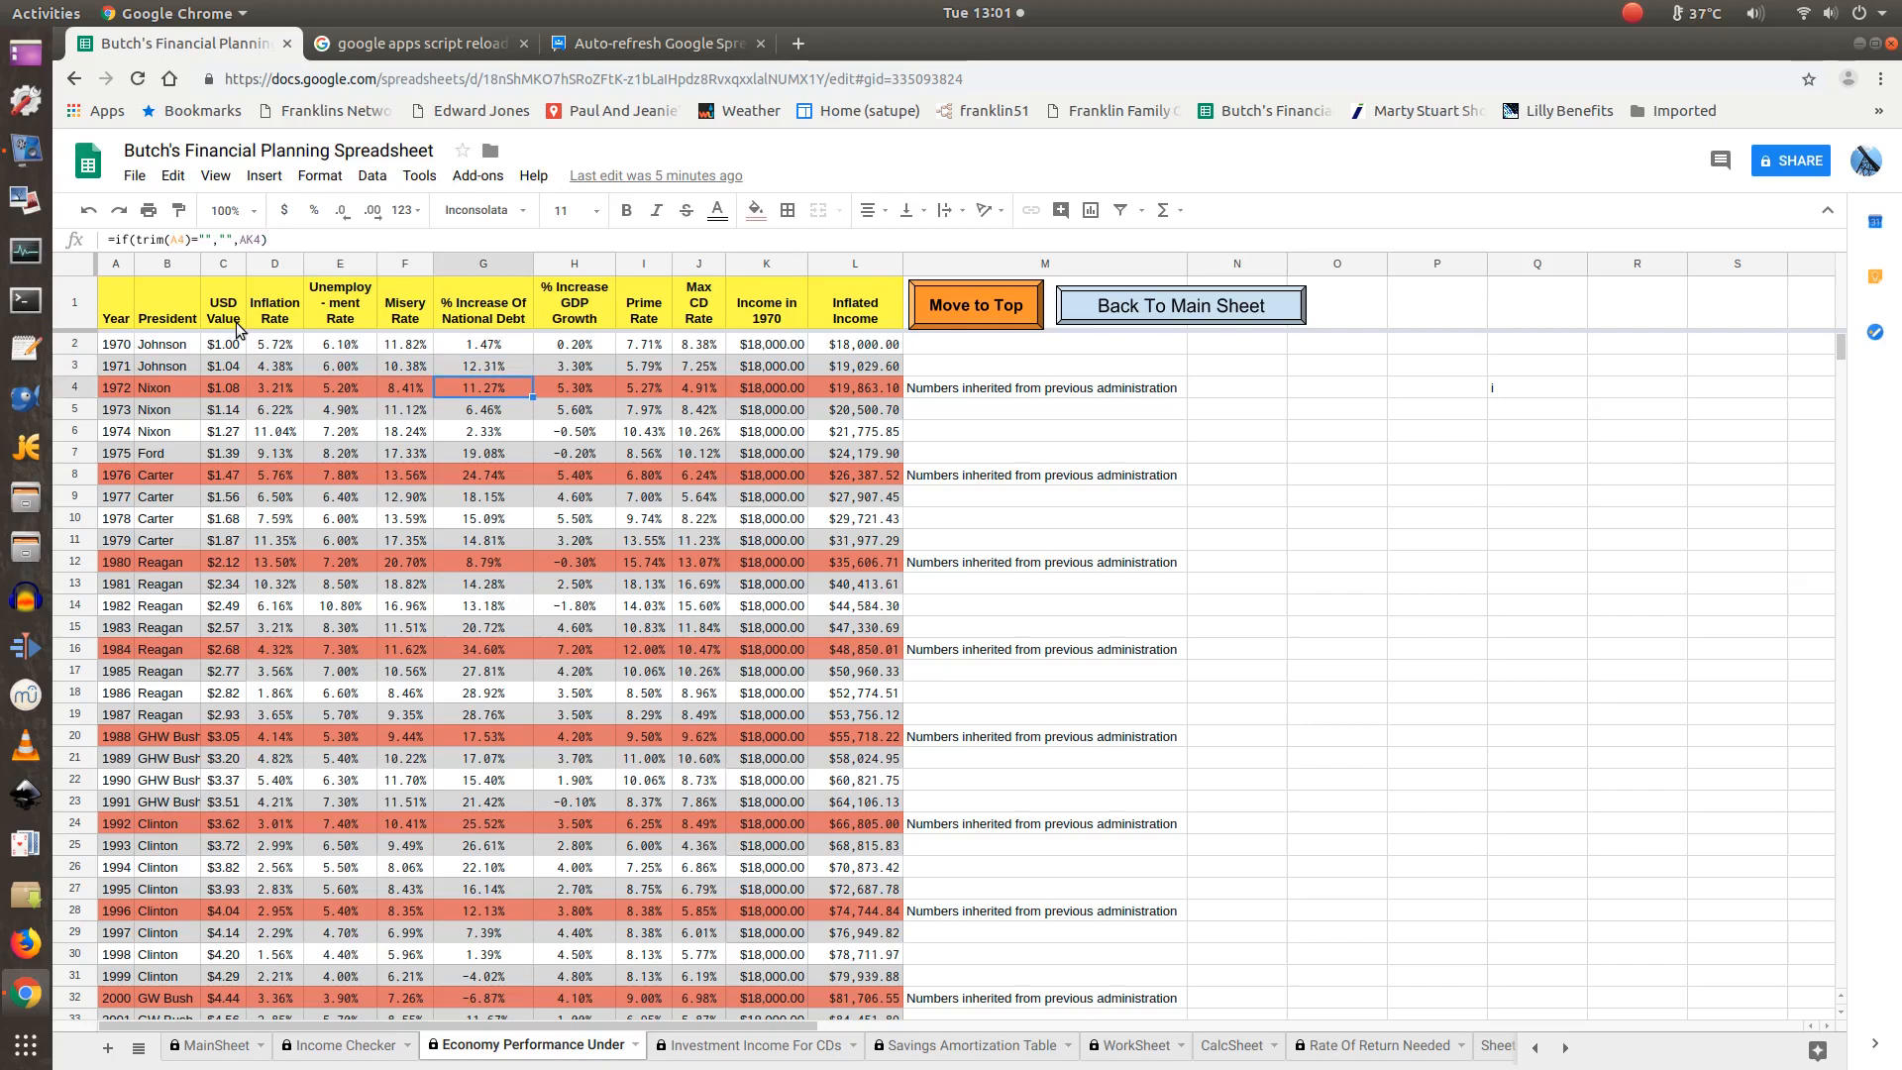
pyautogui.press('Down')
pyautogui.press('Down')
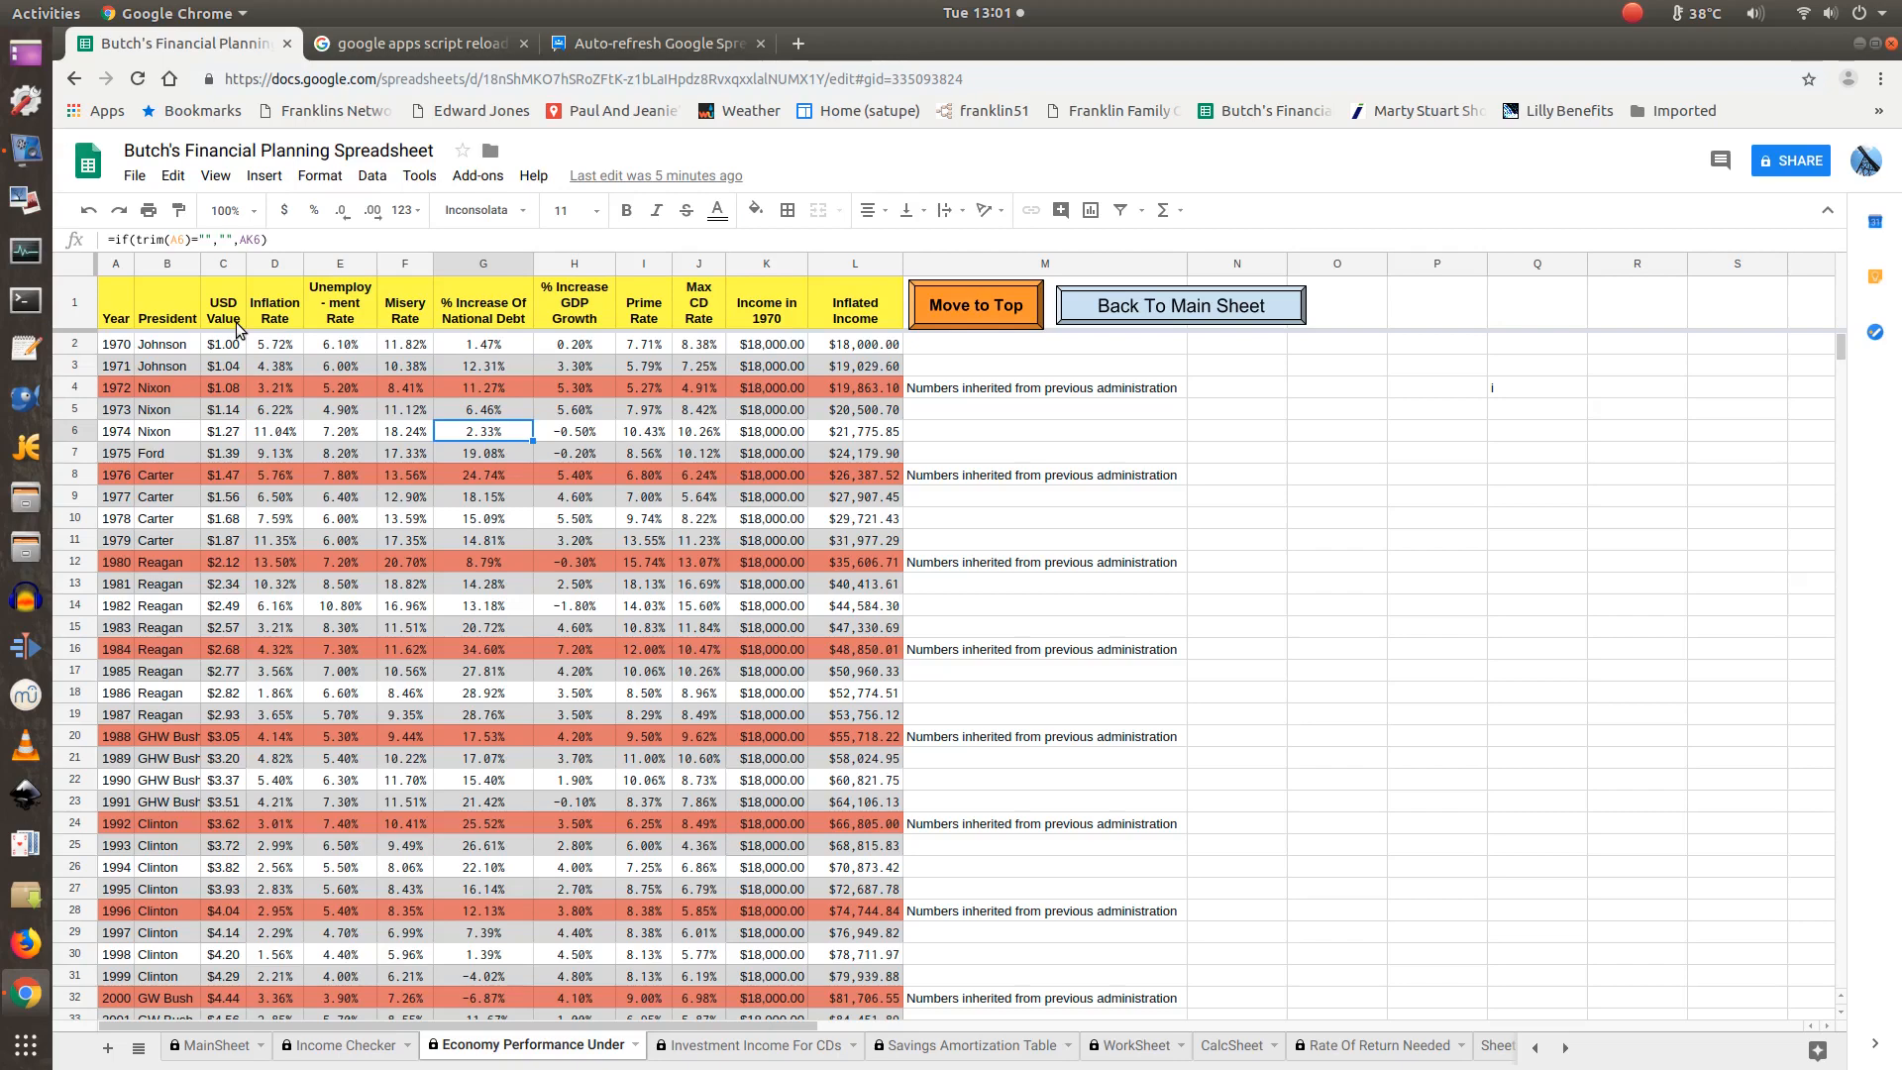
pyautogui.press('Down')
pyautogui.press('Down')
pyautogui.press('Down')
pyautogui.press('Down')
pyautogui.press('Down')
pyautogui.press('Down')
pyautogui.press('Down')
pyautogui.press('Down')
pyautogui.press('Down')
pyautogui.press('Down')
pyautogui.press('Down')
pyautogui.press('Down')
pyautogui.press('Down')
pyautogui.press('Down')
pyautogui.press('Down')
pyautogui.press('Down')
pyautogui.press('Down')
pyautogui.press('Down')
pyautogui.press('Down')
pyautogui.press('Down')
pyautogui.press('Down')
pyautogui.press('Down')
pyautogui.press('Down')
pyautogui.press('Down')
pyautogui.press('Down')
pyautogui.press('Down')
pyautogui.press('Down')
pyautogui.press('Down')
pyautogui.press('Down')
pyautogui.press('Down')
pyautogui.press('Down')
pyautogui.press('Down')
pyautogui.press('Down')
pyautogui.press('Down')
pyautogui.press('Down')
pyautogui.press('Down')
pyautogui.press('Down')
pyautogui.press('Down')
pyautogui.press('Down')
pyautogui.press('Down')
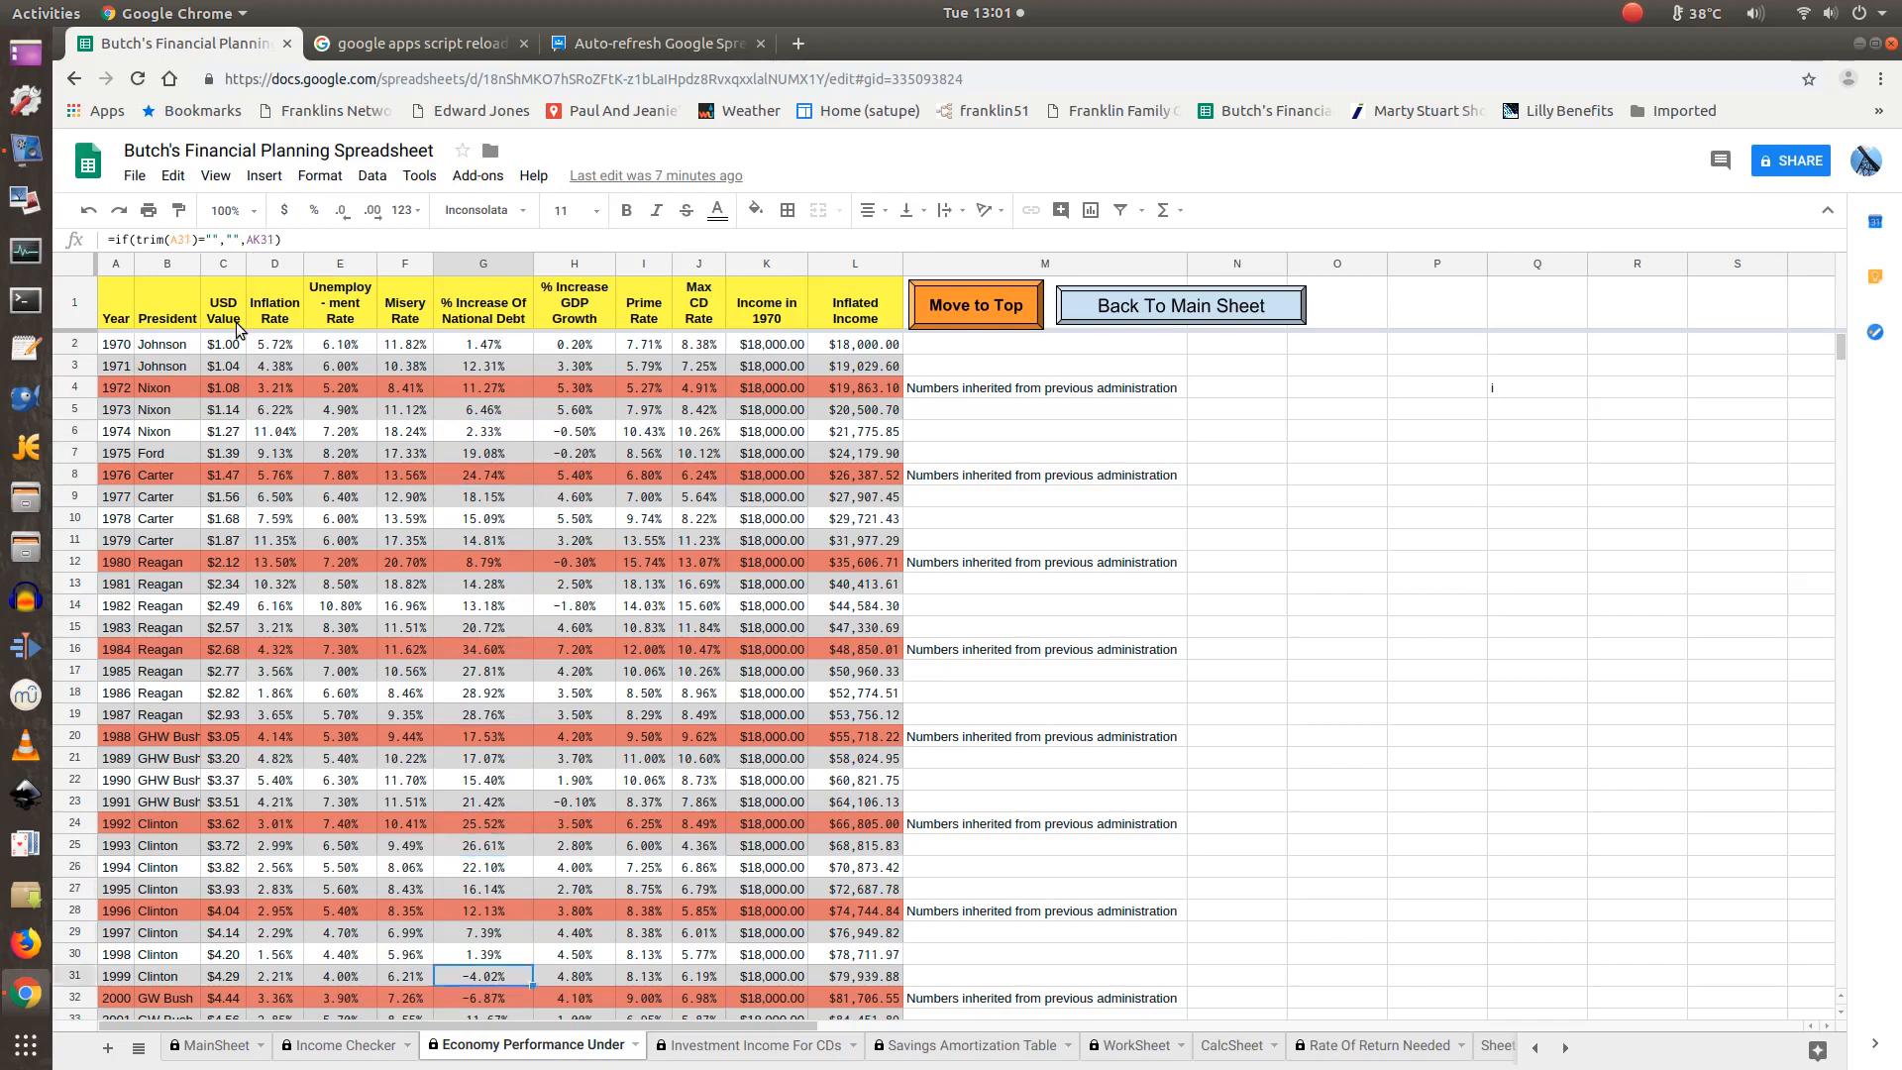
pyautogui.press('Down')
pyautogui.press('Down')
pyautogui.press('Down')
pyautogui.press('Down')
pyautogui.press('Down')
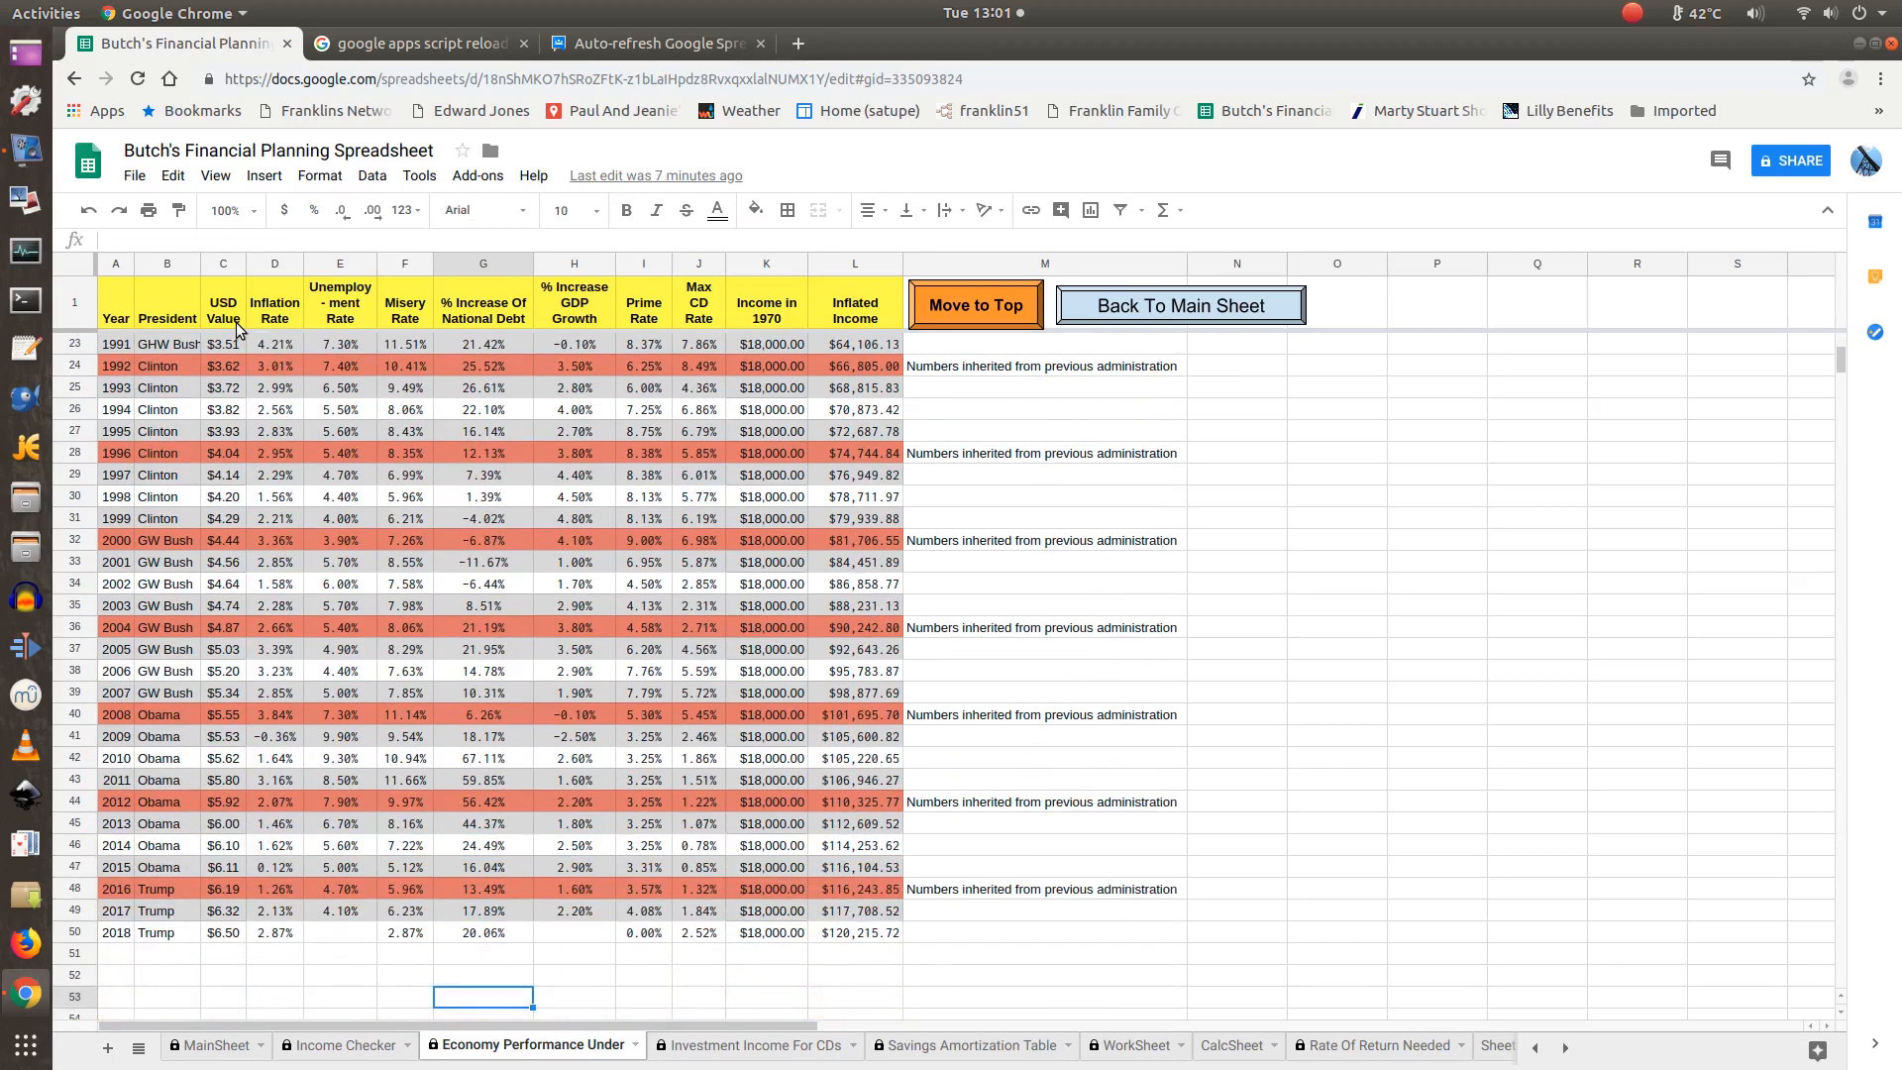
# Review the % Increase Of National Debt column back up from the end of the table to 1993.
pyautogui.press('Up')
pyautogui.press('Up')
pyautogui.press('Up')
pyautogui.press('Up')
pyautogui.press('Up')
pyautogui.press('Up')
pyautogui.press('Up')
pyautogui.press('Up')
pyautogui.press('Up')
pyautogui.press('Up')
pyautogui.press('Up')
pyautogui.press('Up')
pyautogui.press('Up')
pyautogui.press('Up')
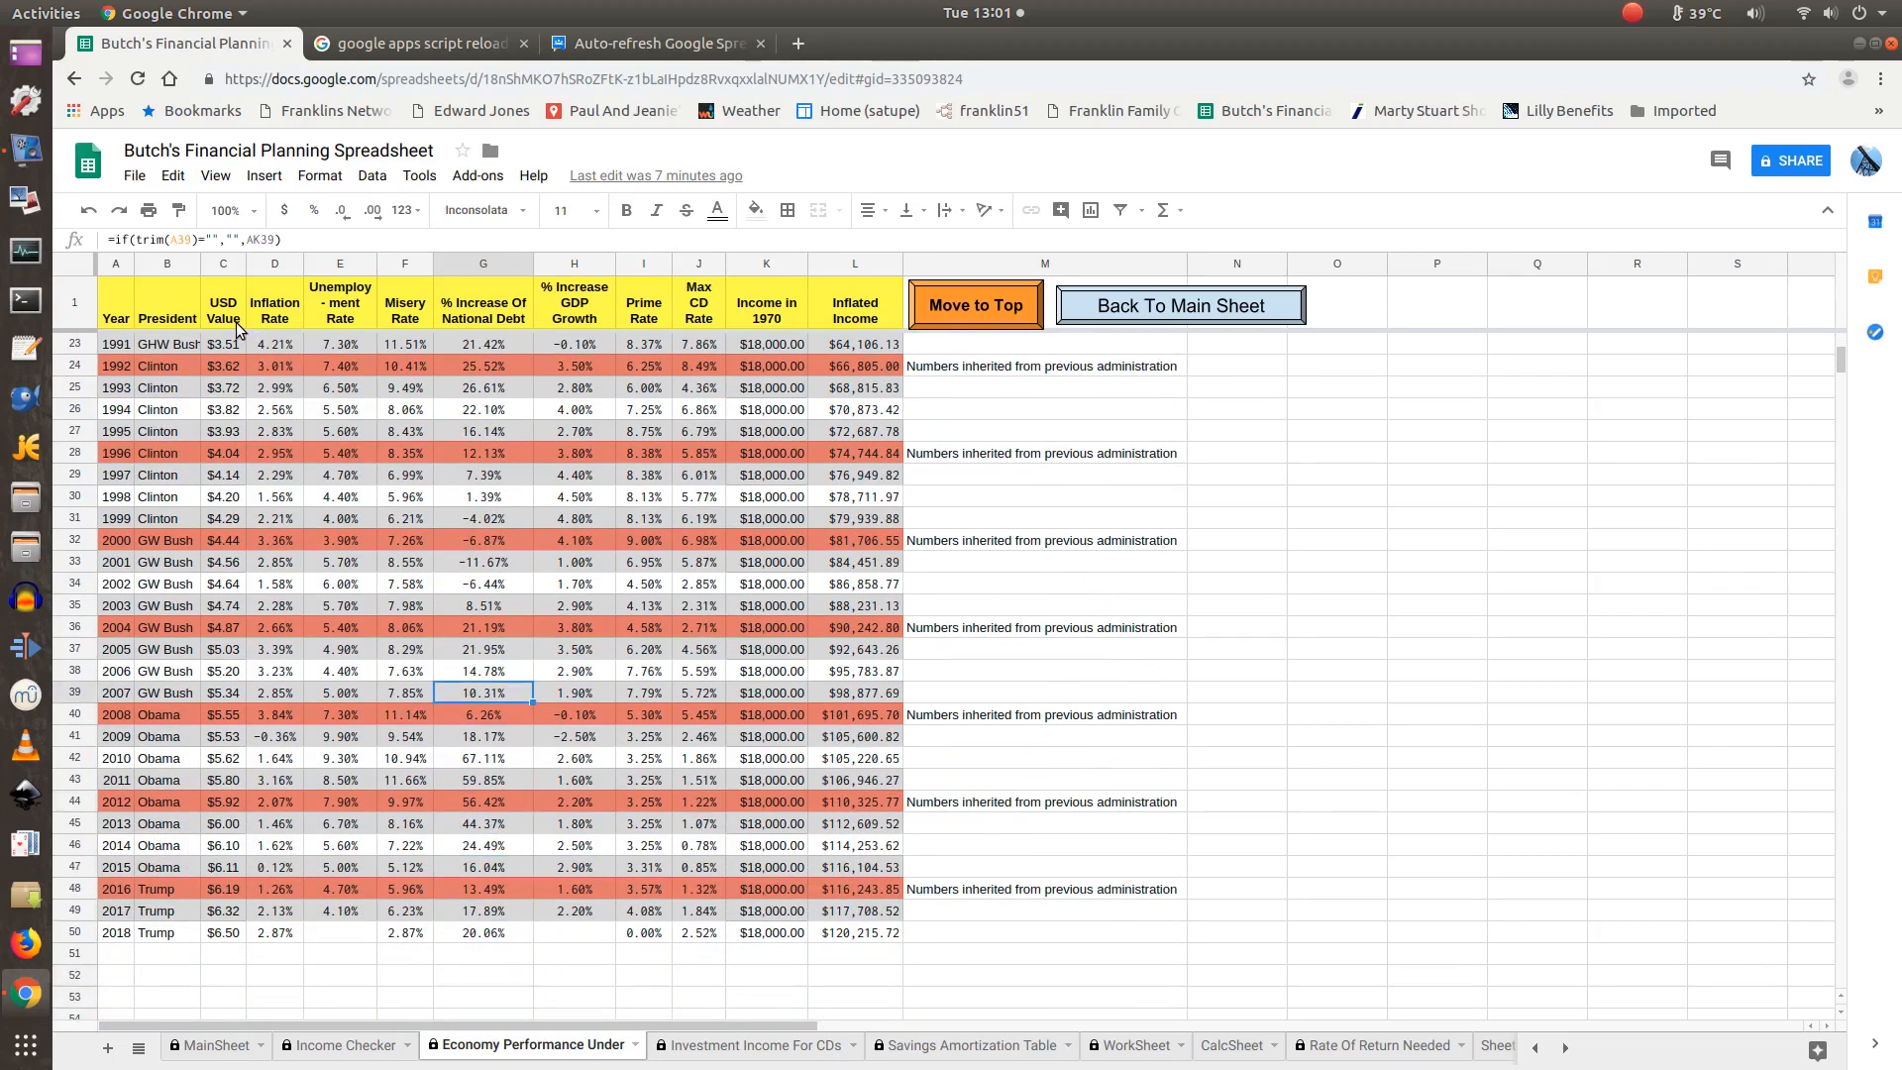
pyautogui.press('Up')
pyautogui.press('Up')
pyautogui.press('Up')
pyautogui.press('Up')
pyautogui.press('Up')
pyautogui.press('Up')
pyautogui.press('Up')
pyautogui.press('Up')
pyautogui.press('Up')
pyautogui.press('Up')
pyautogui.press('Up')
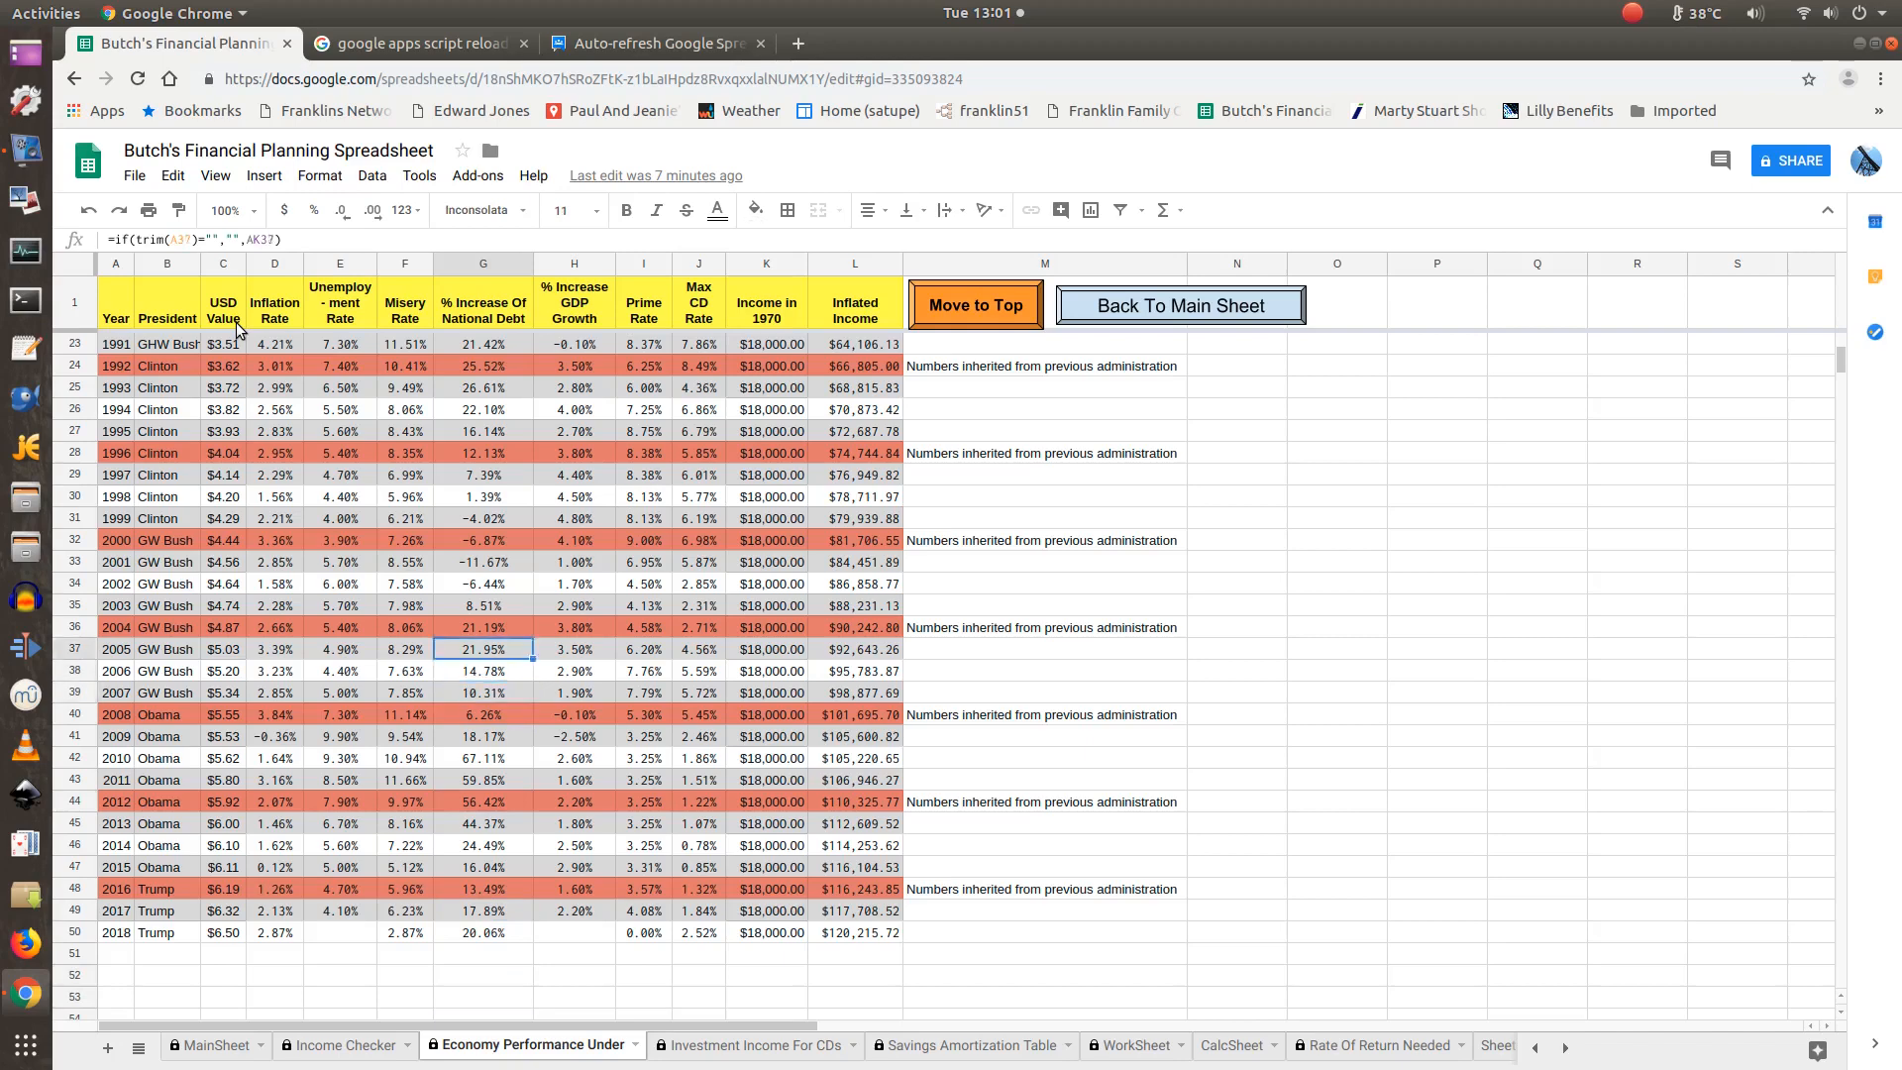
pyautogui.press('Up')
pyautogui.press('Up')
pyautogui.press('Up')
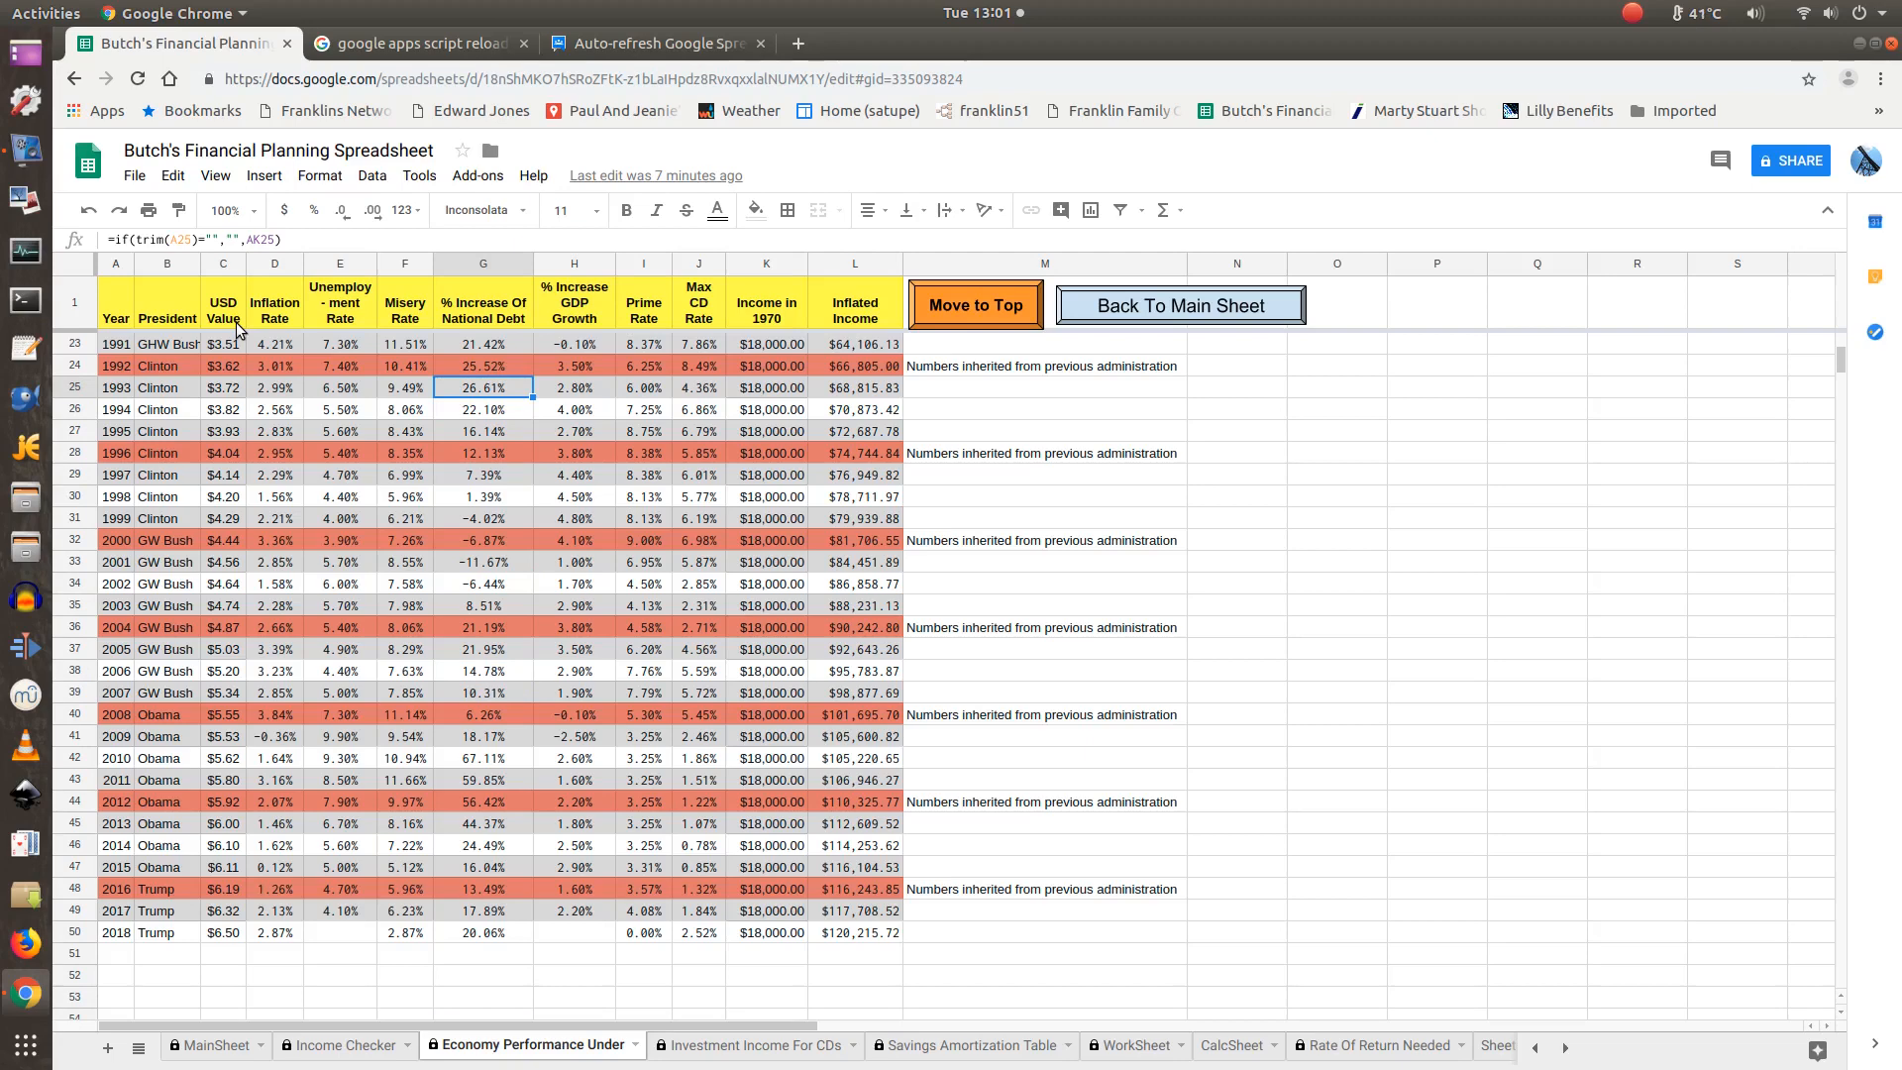
# Check the unemployment and misery rates in the Clinton rows for 1993 and 1992.
pyautogui.press('Left')
pyautogui.press('Left')
pyautogui.press('Left')
pyautogui.press('Left')
pyautogui.press('Left')
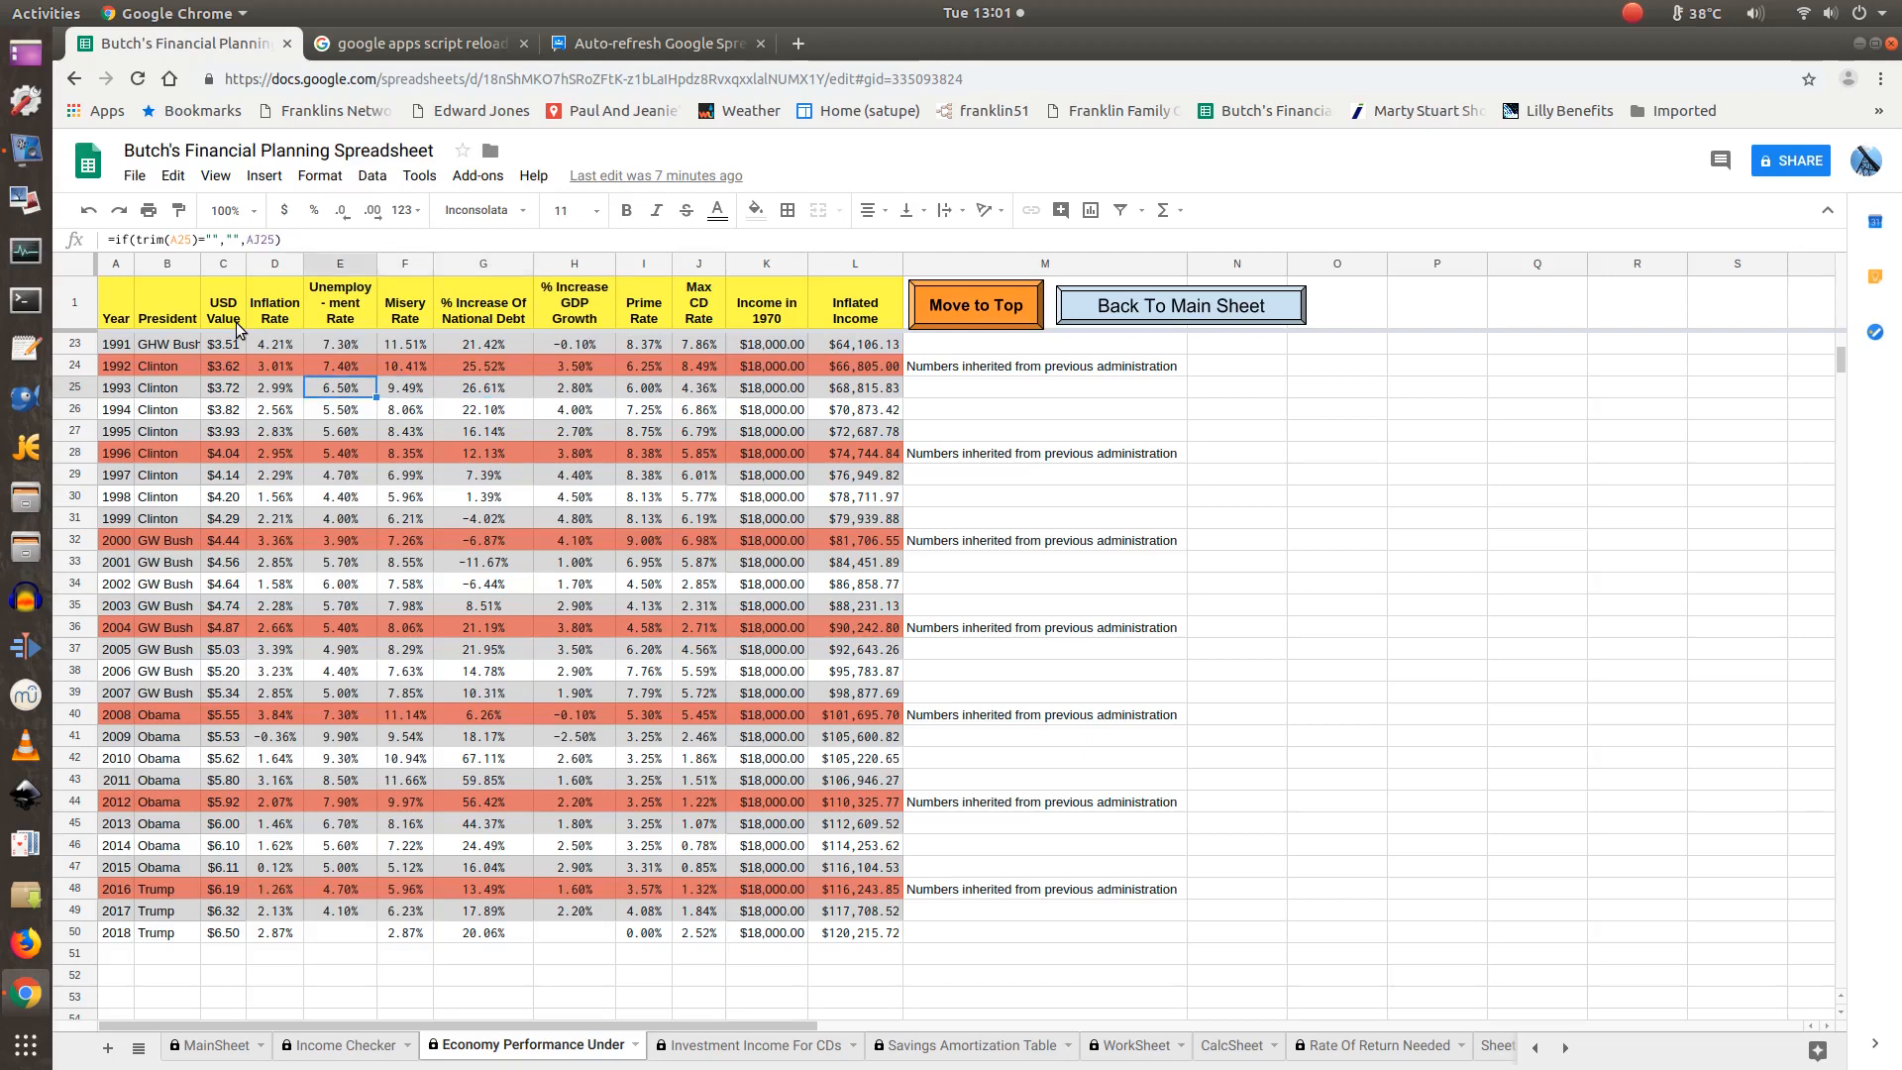
pyautogui.press('Up')
pyautogui.press('Right')
pyautogui.press('Right')
pyautogui.press('Right')
pyautogui.press('Right')
pyautogui.press('Right')
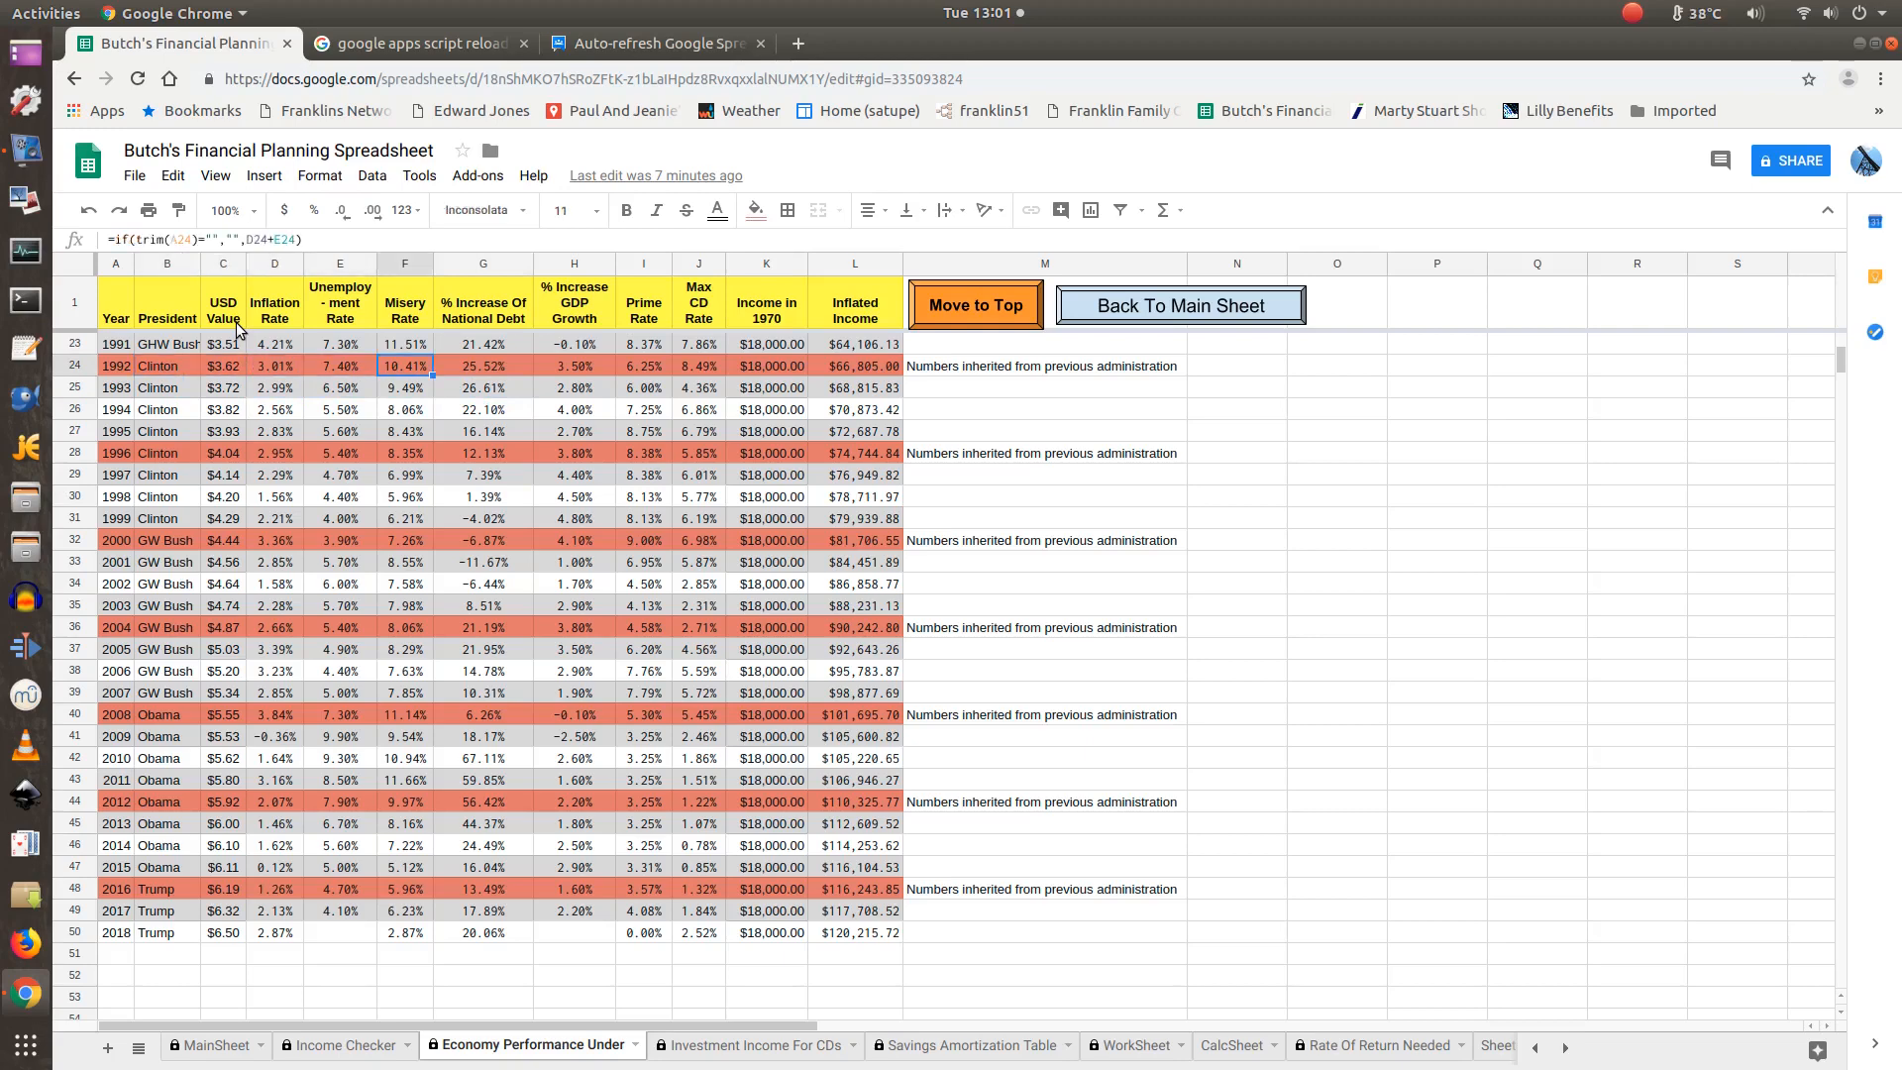
# Trace the national debt increases through the Clinton years and into the GW Bush years up to 2002.
pyautogui.press('Down')
pyautogui.press('Down')
pyautogui.press('Down')
pyautogui.press('Down')
pyautogui.press('Down')
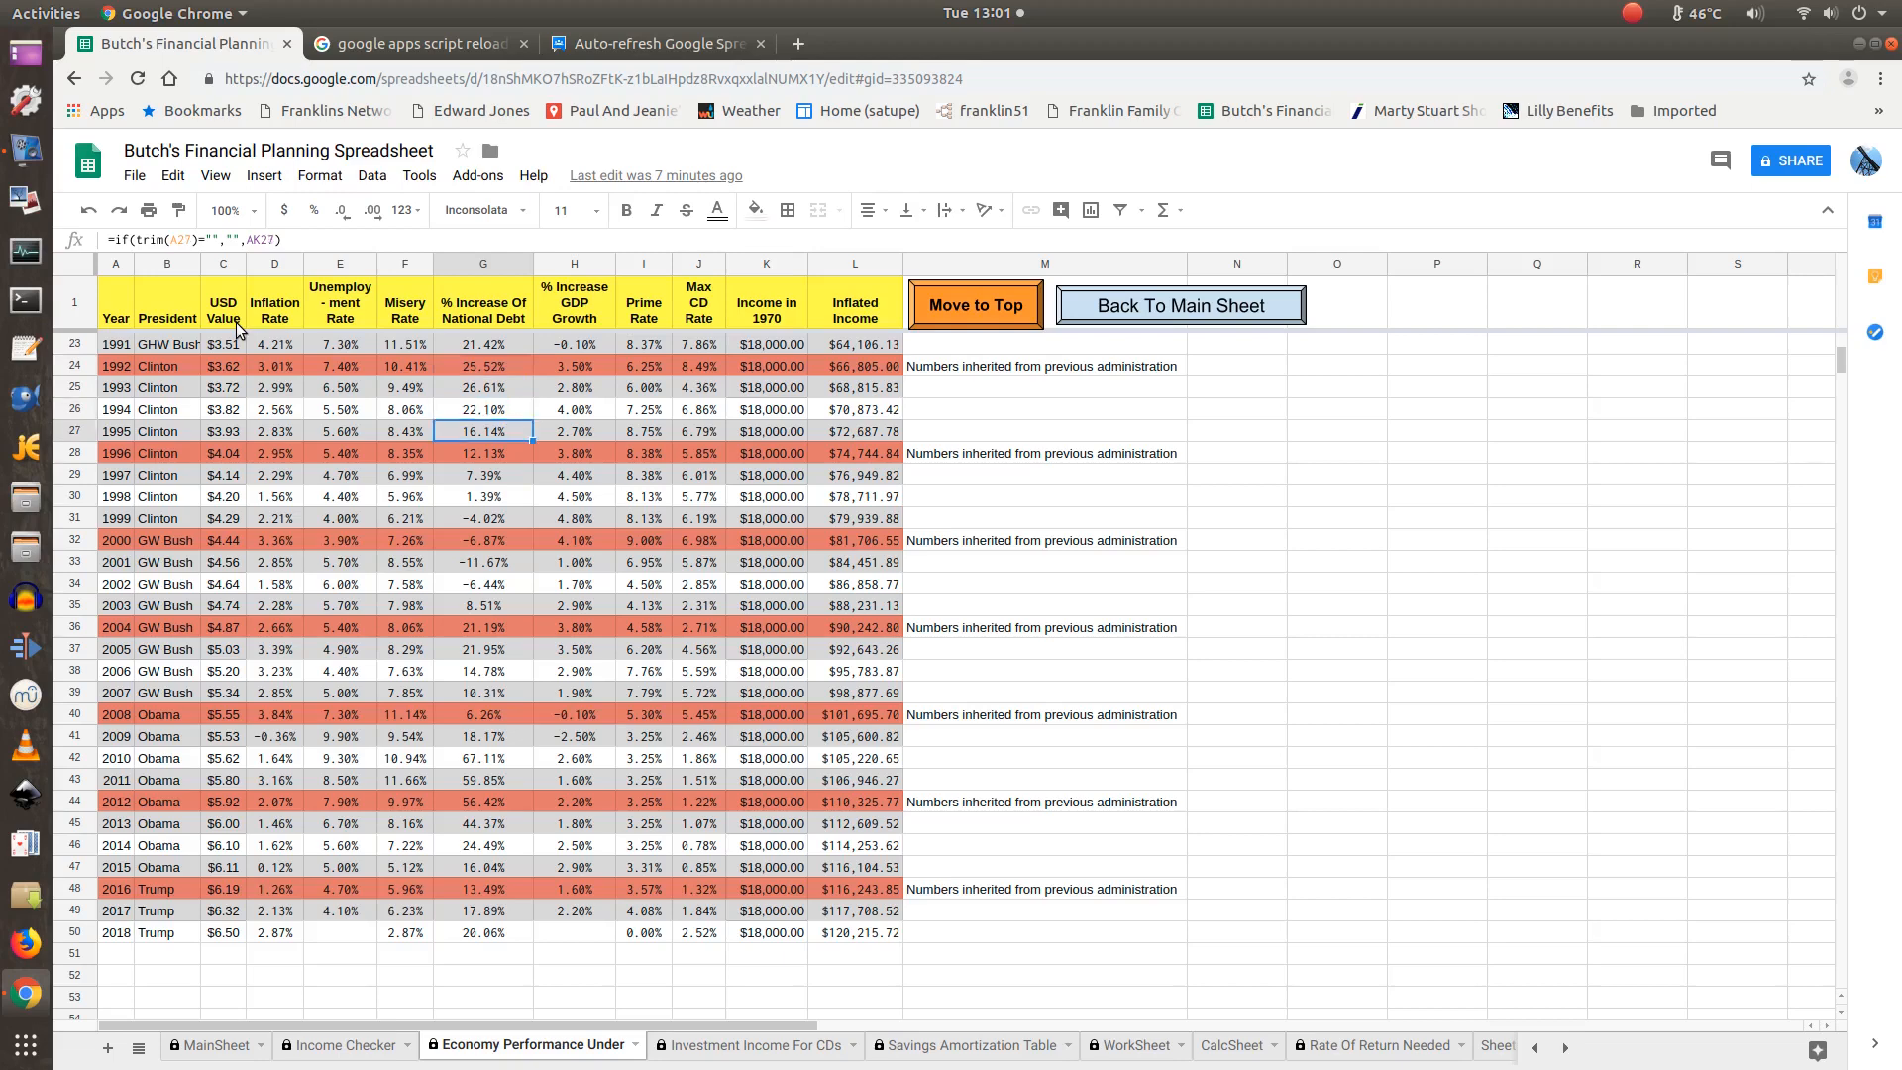
pyautogui.press('Down')
pyautogui.press('Down')
pyautogui.press('Down')
pyautogui.press('Down')
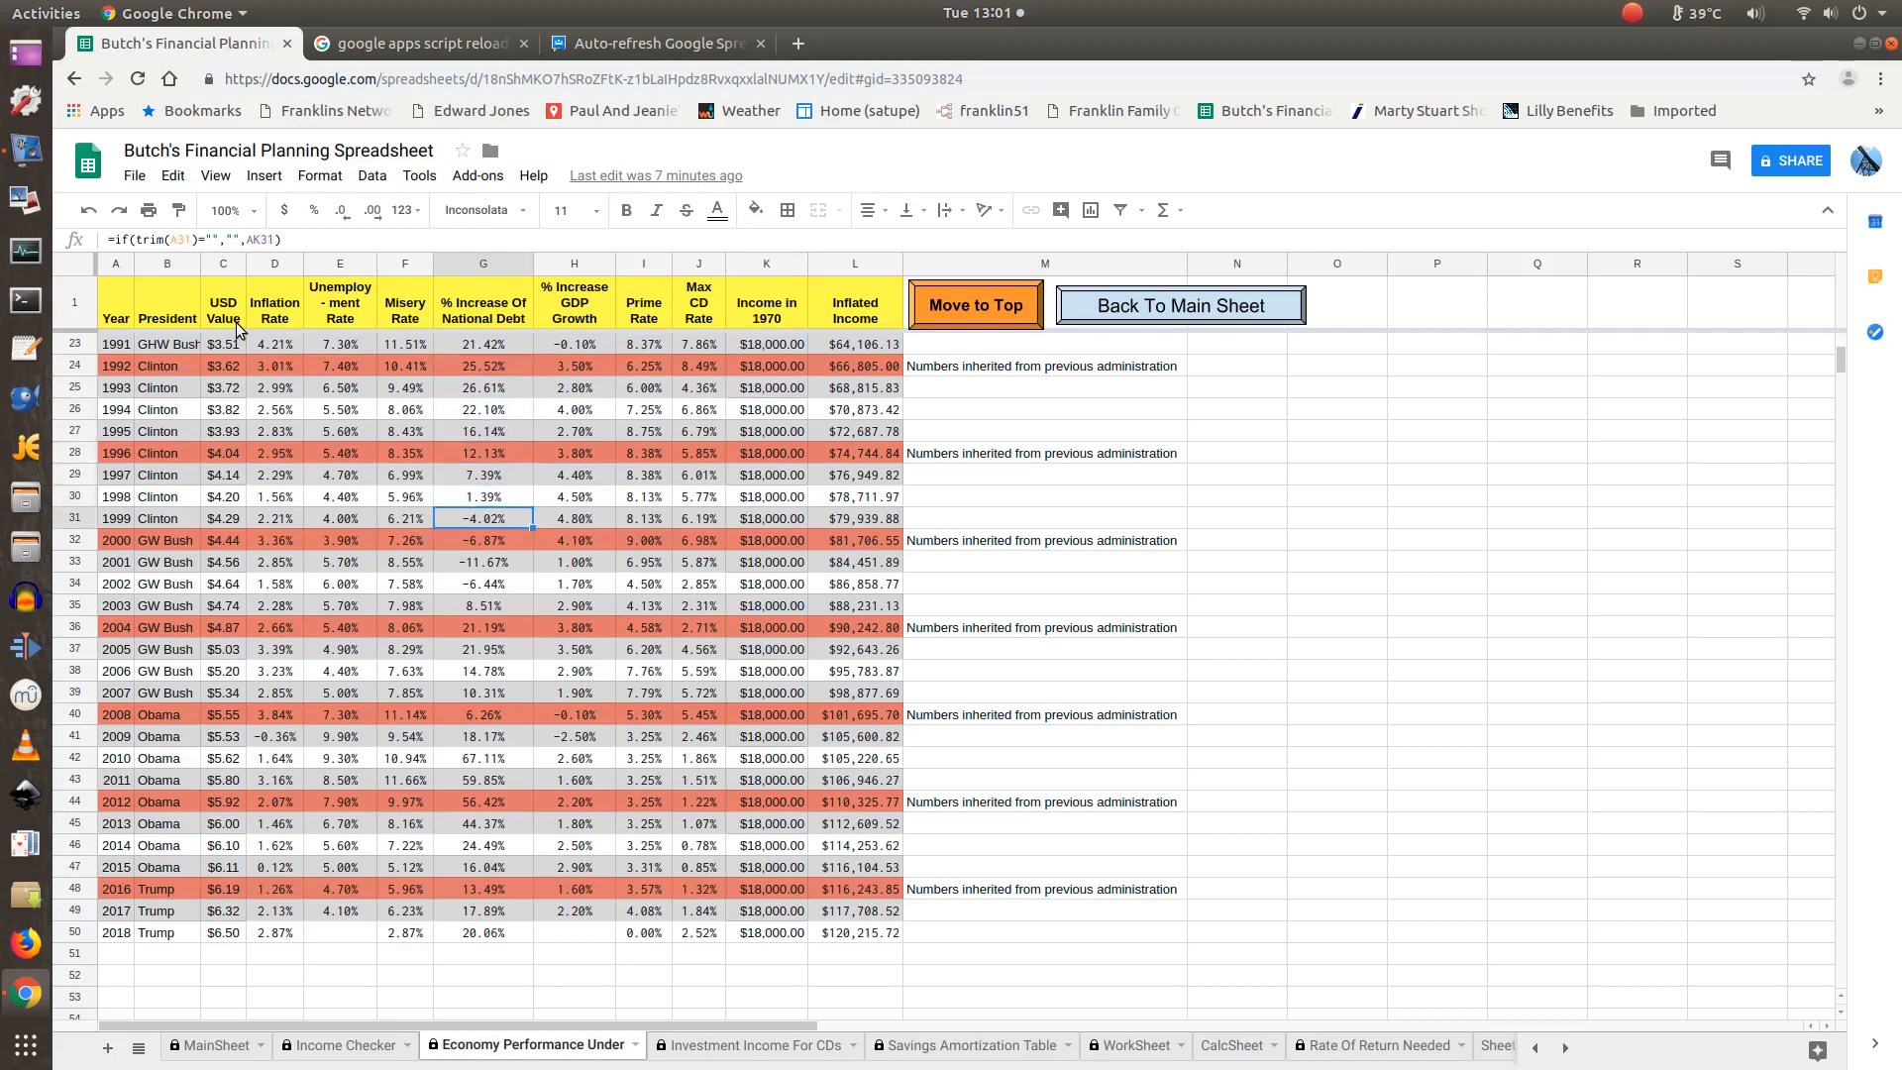
pyautogui.press('Down')
pyautogui.press('Down')
pyautogui.press('Down')
pyautogui.press('Down')
pyautogui.press('Down')
pyautogui.press('Down')
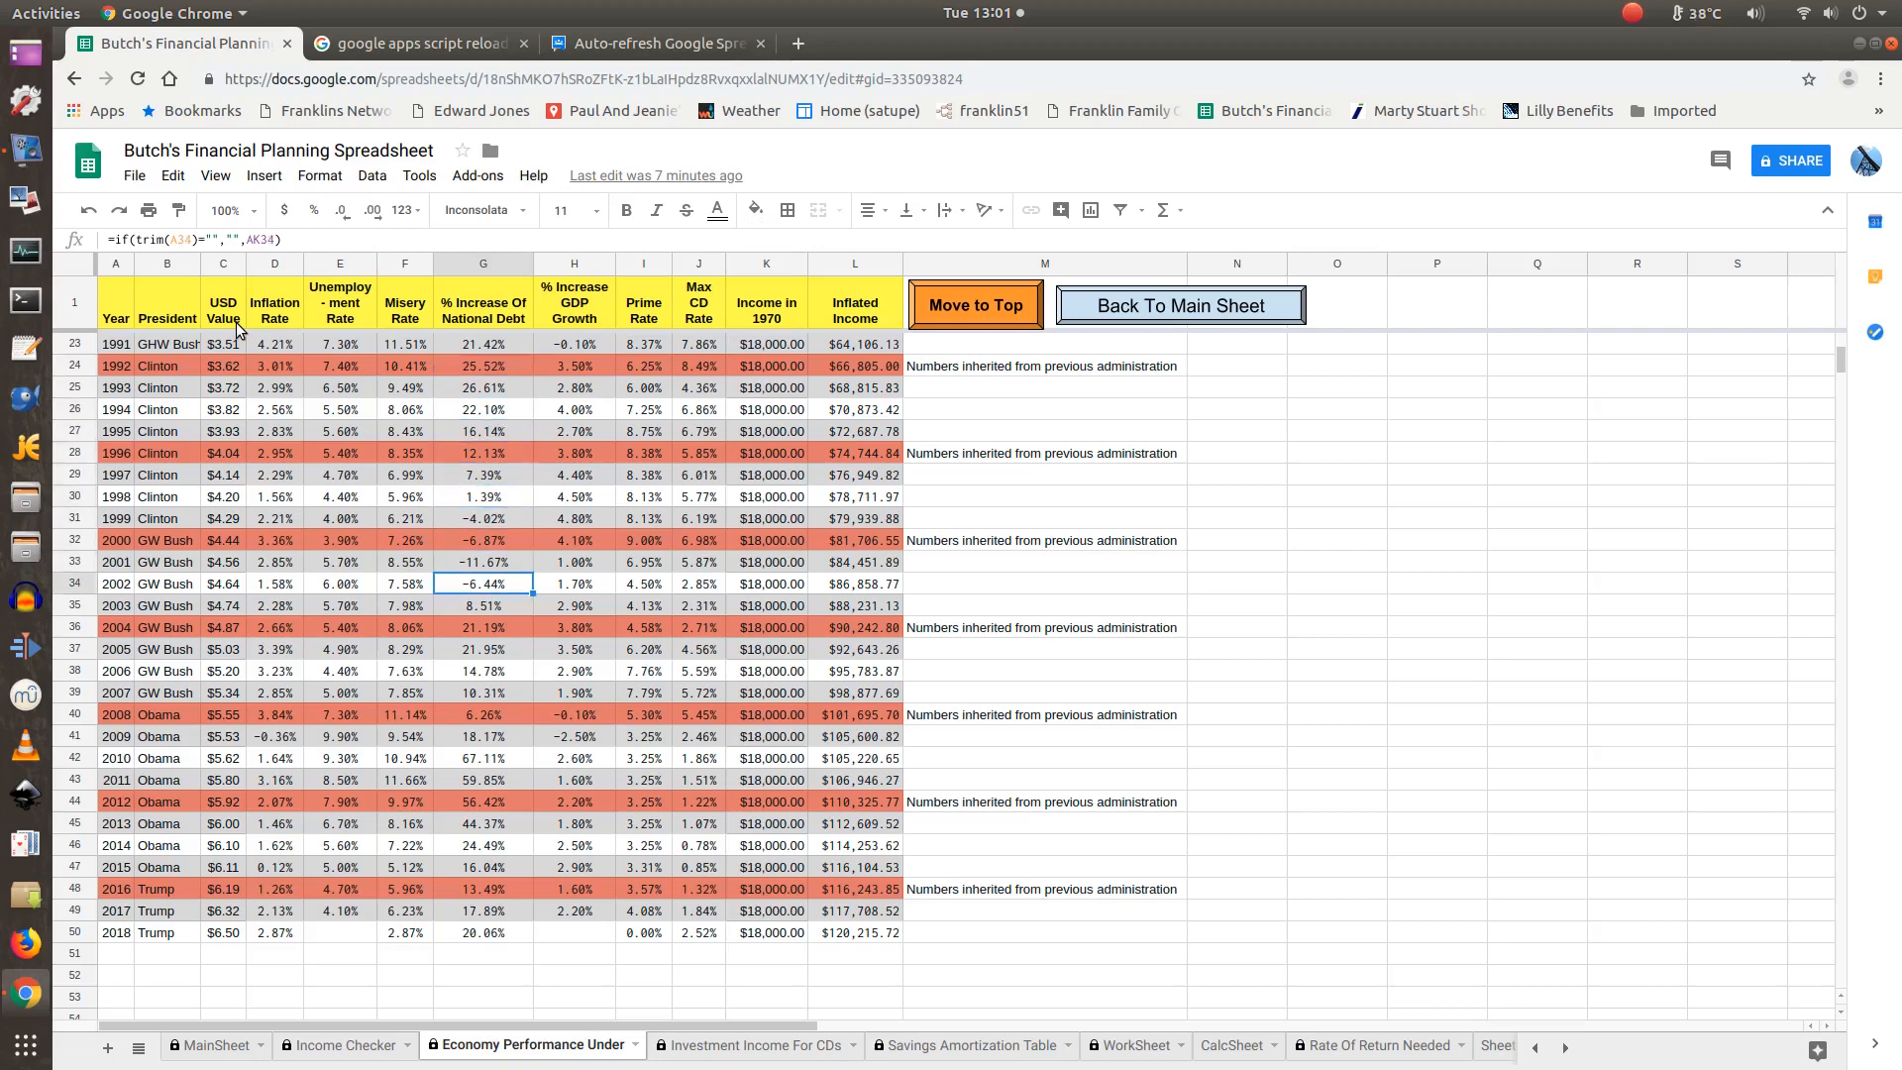
# Follow the % Increase Of National Debt column from the GW Bush years into Obama's years up to 2013.
pyautogui.press('Down')
pyautogui.press('Down')
pyautogui.press('Down')
pyautogui.press('Down')
pyautogui.press('Down')
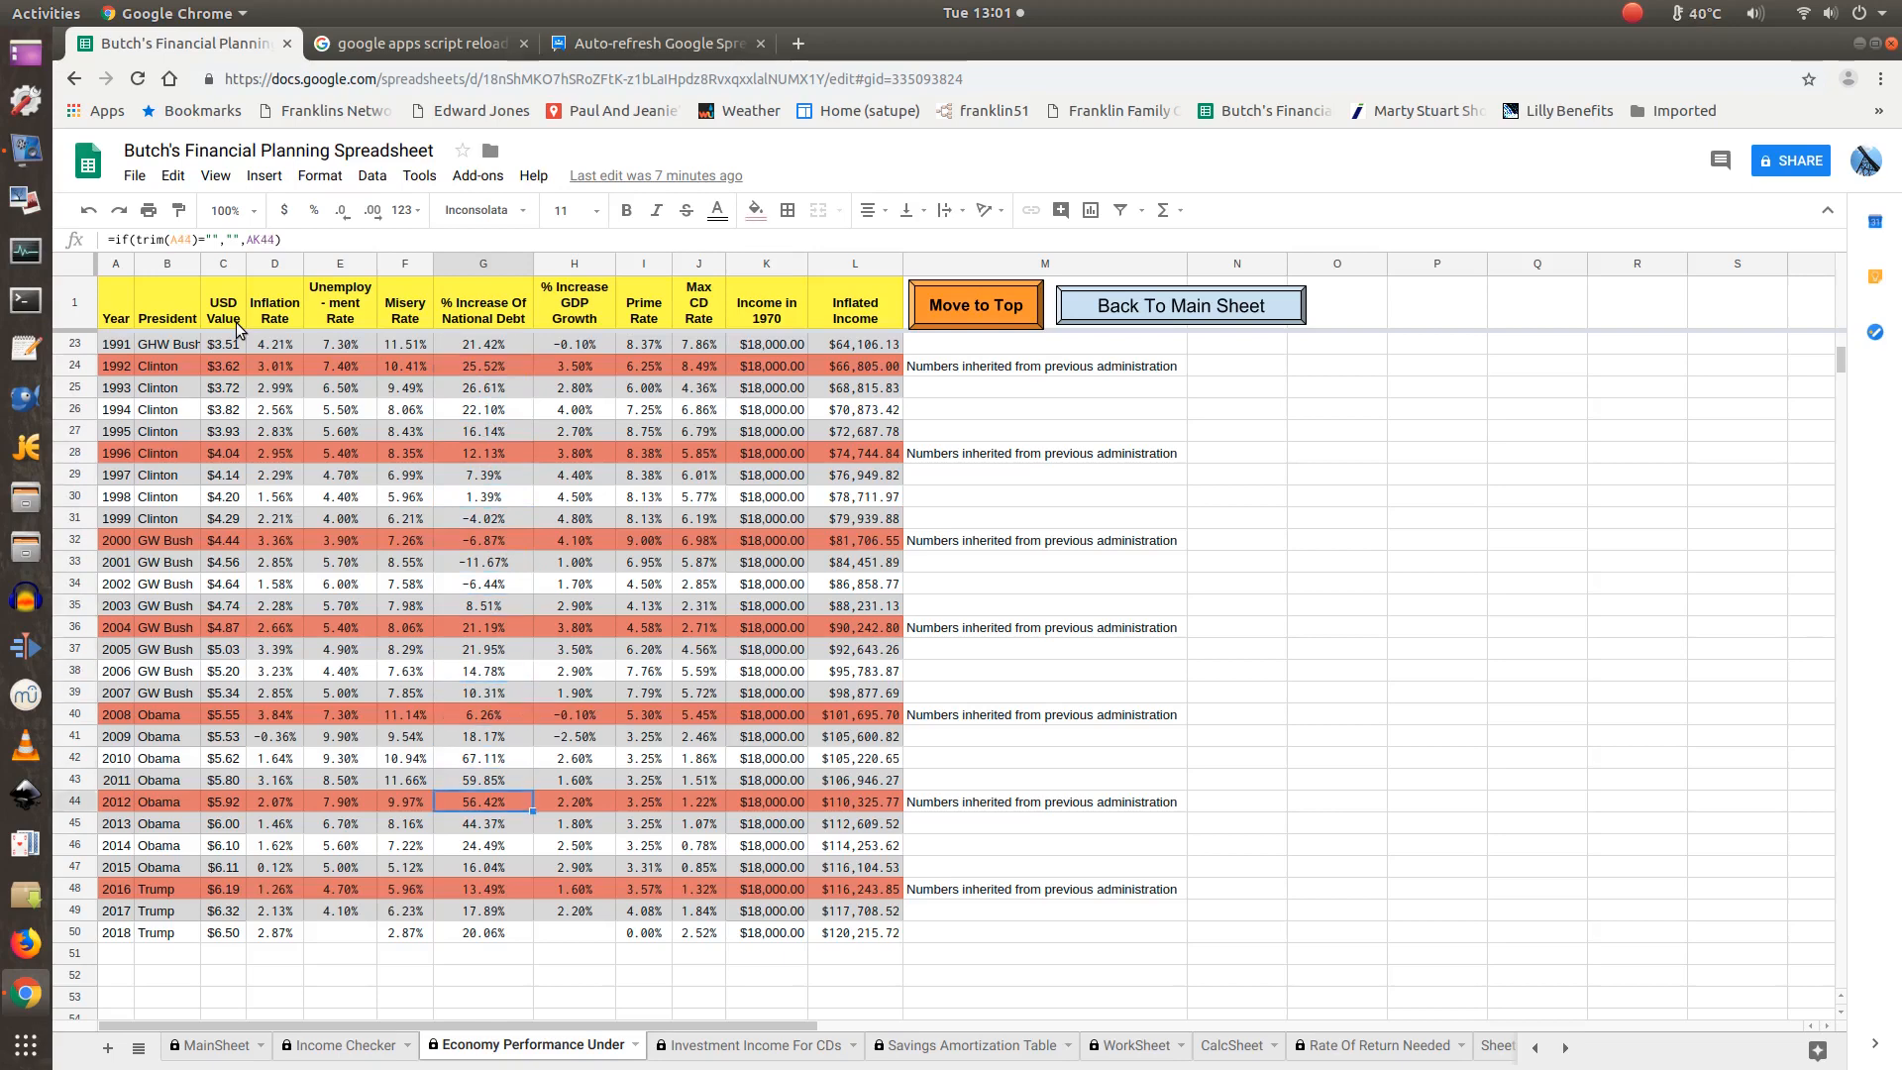
pyautogui.press('Down')
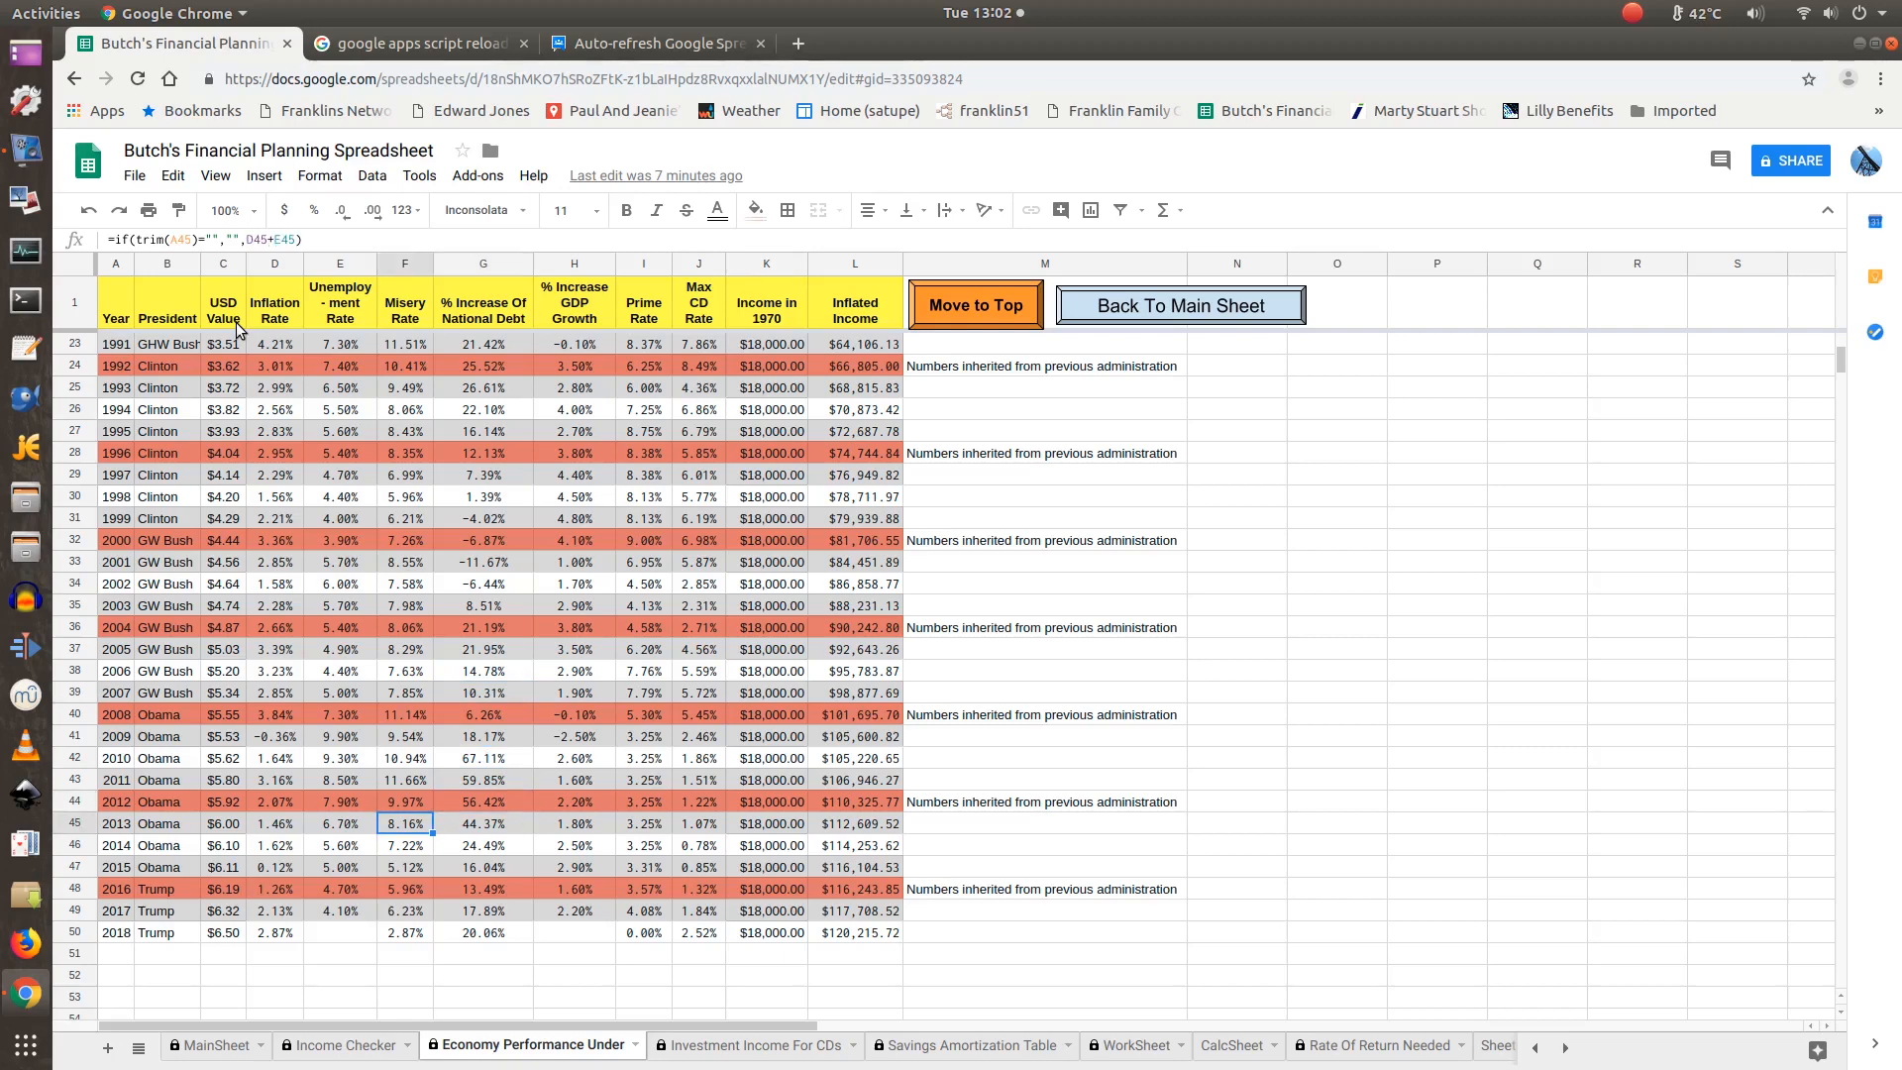
# Check the 2013 Obama row across to Inflated Income and back to its unemployment rate.
pyautogui.press('Right')
pyautogui.press('Right')
pyautogui.press('Right')
pyautogui.press('Right')
pyautogui.press('Right')
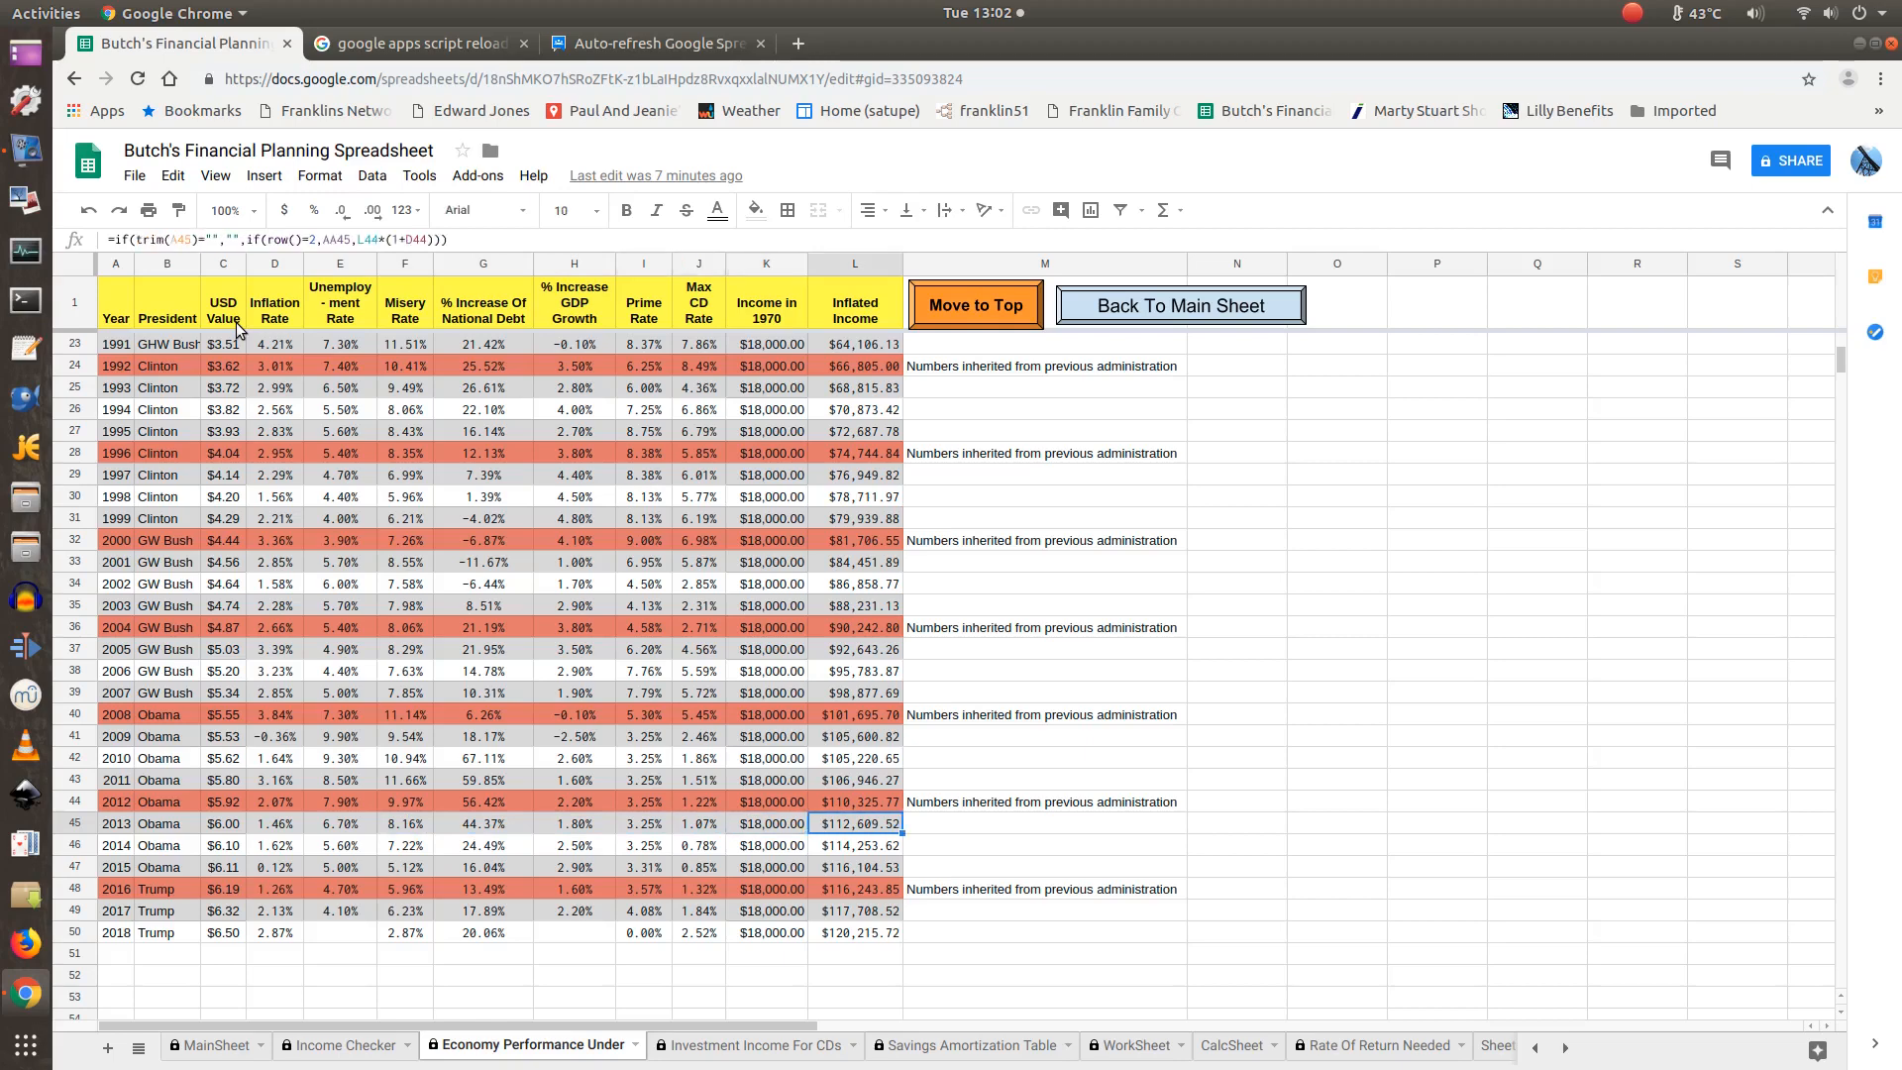
pyautogui.press('Left')
pyautogui.press('Left')
pyautogui.press('Left')
pyautogui.press('Left')
pyautogui.press('Left')
pyautogui.press('Left')
pyautogui.press('Left')
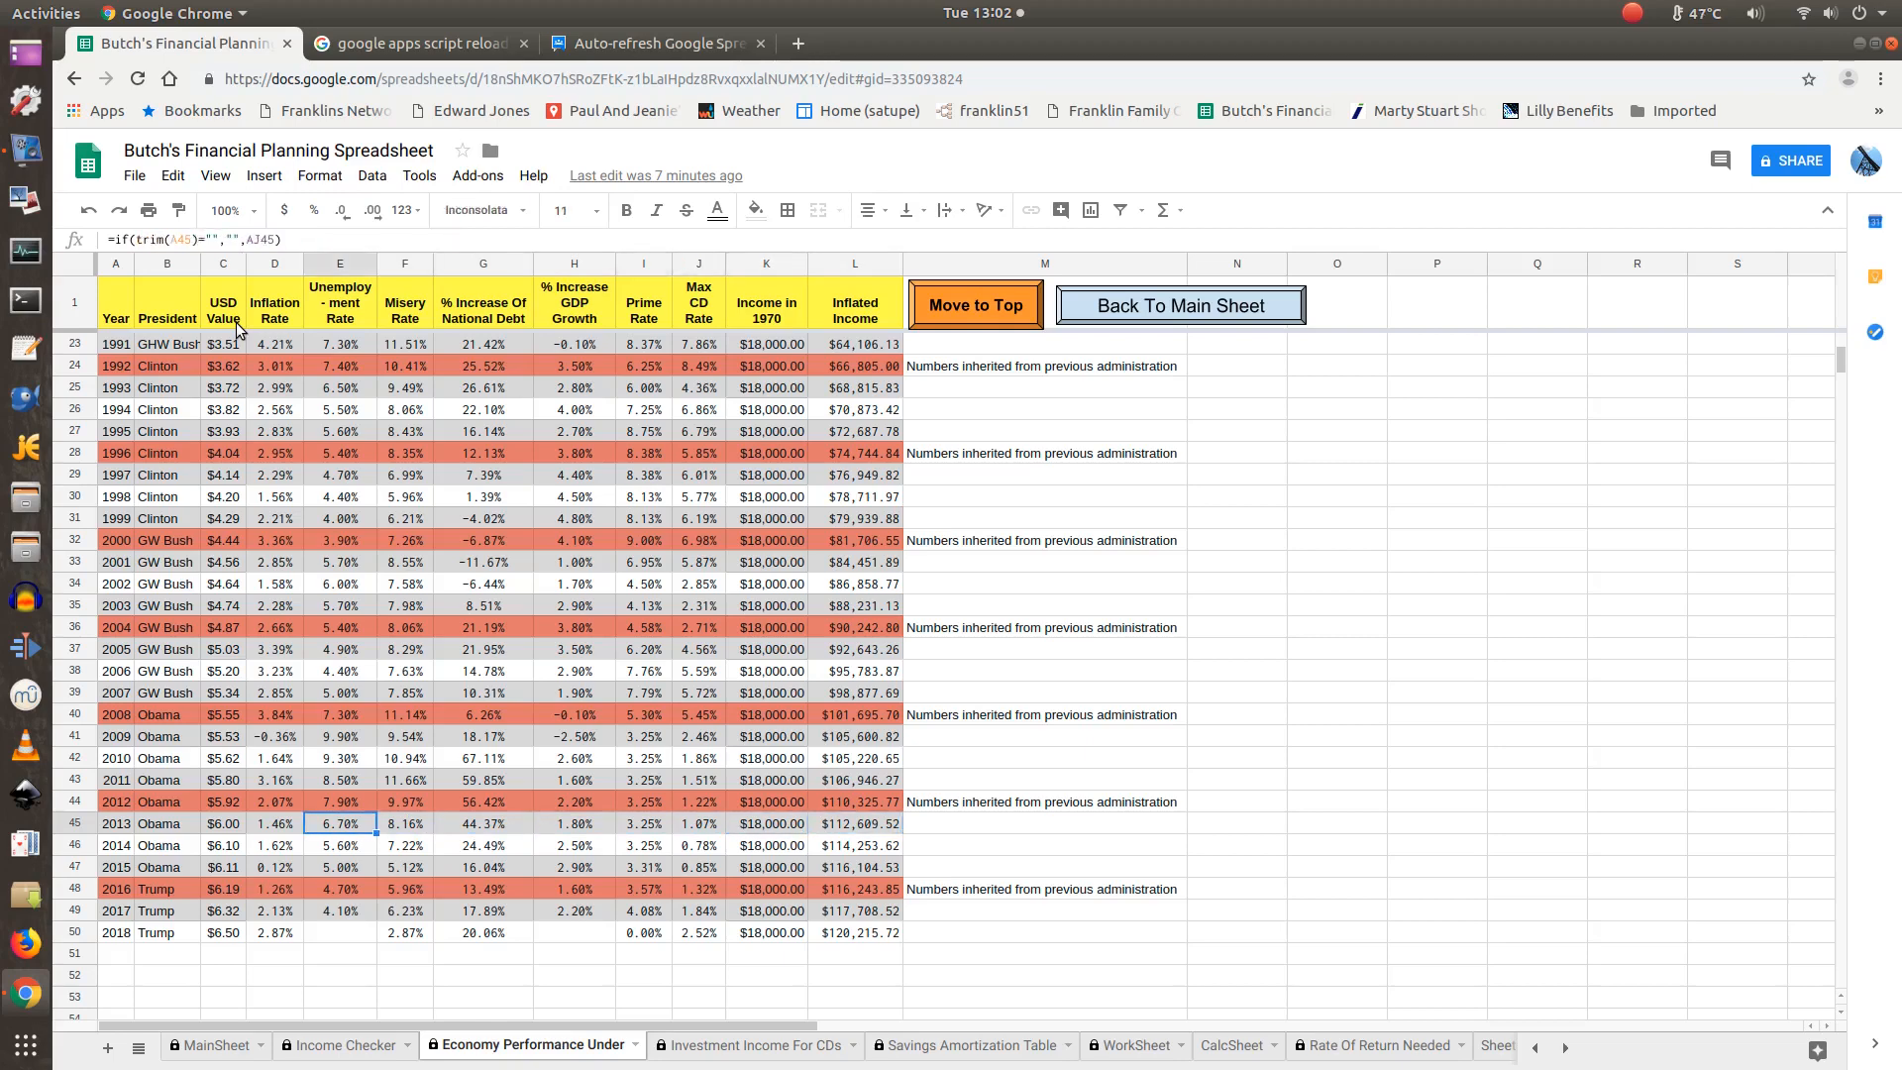
# Review the unemployment rates from 2013 to 2017, ending back at Obama's 2015 row.
pyautogui.press('Down')
pyautogui.press('Down')
pyautogui.press('Down')
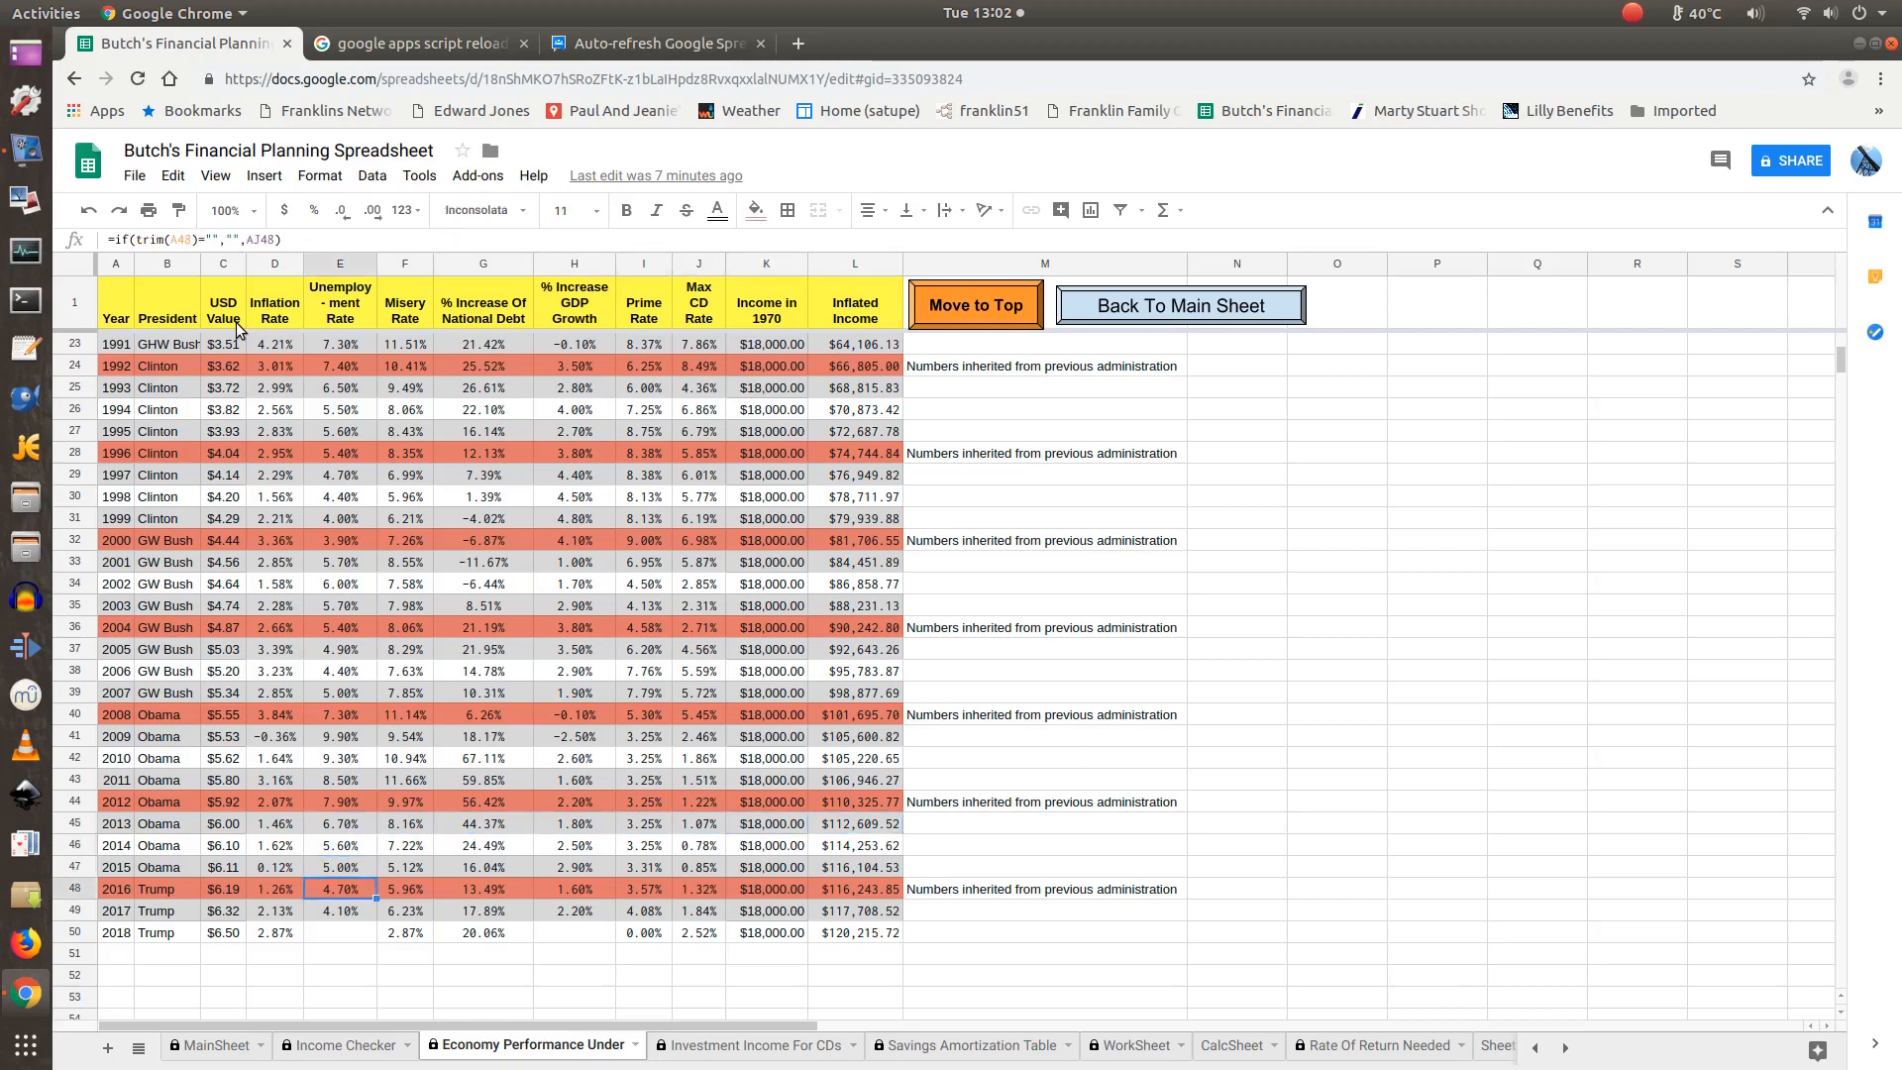
pyautogui.press('Down')
pyautogui.press('Up')
pyautogui.press('Up')
# Compare the national debt increases of Obama's last years with those of the Trump years up to 2018.
pyautogui.press('Right')
pyautogui.press('Right')
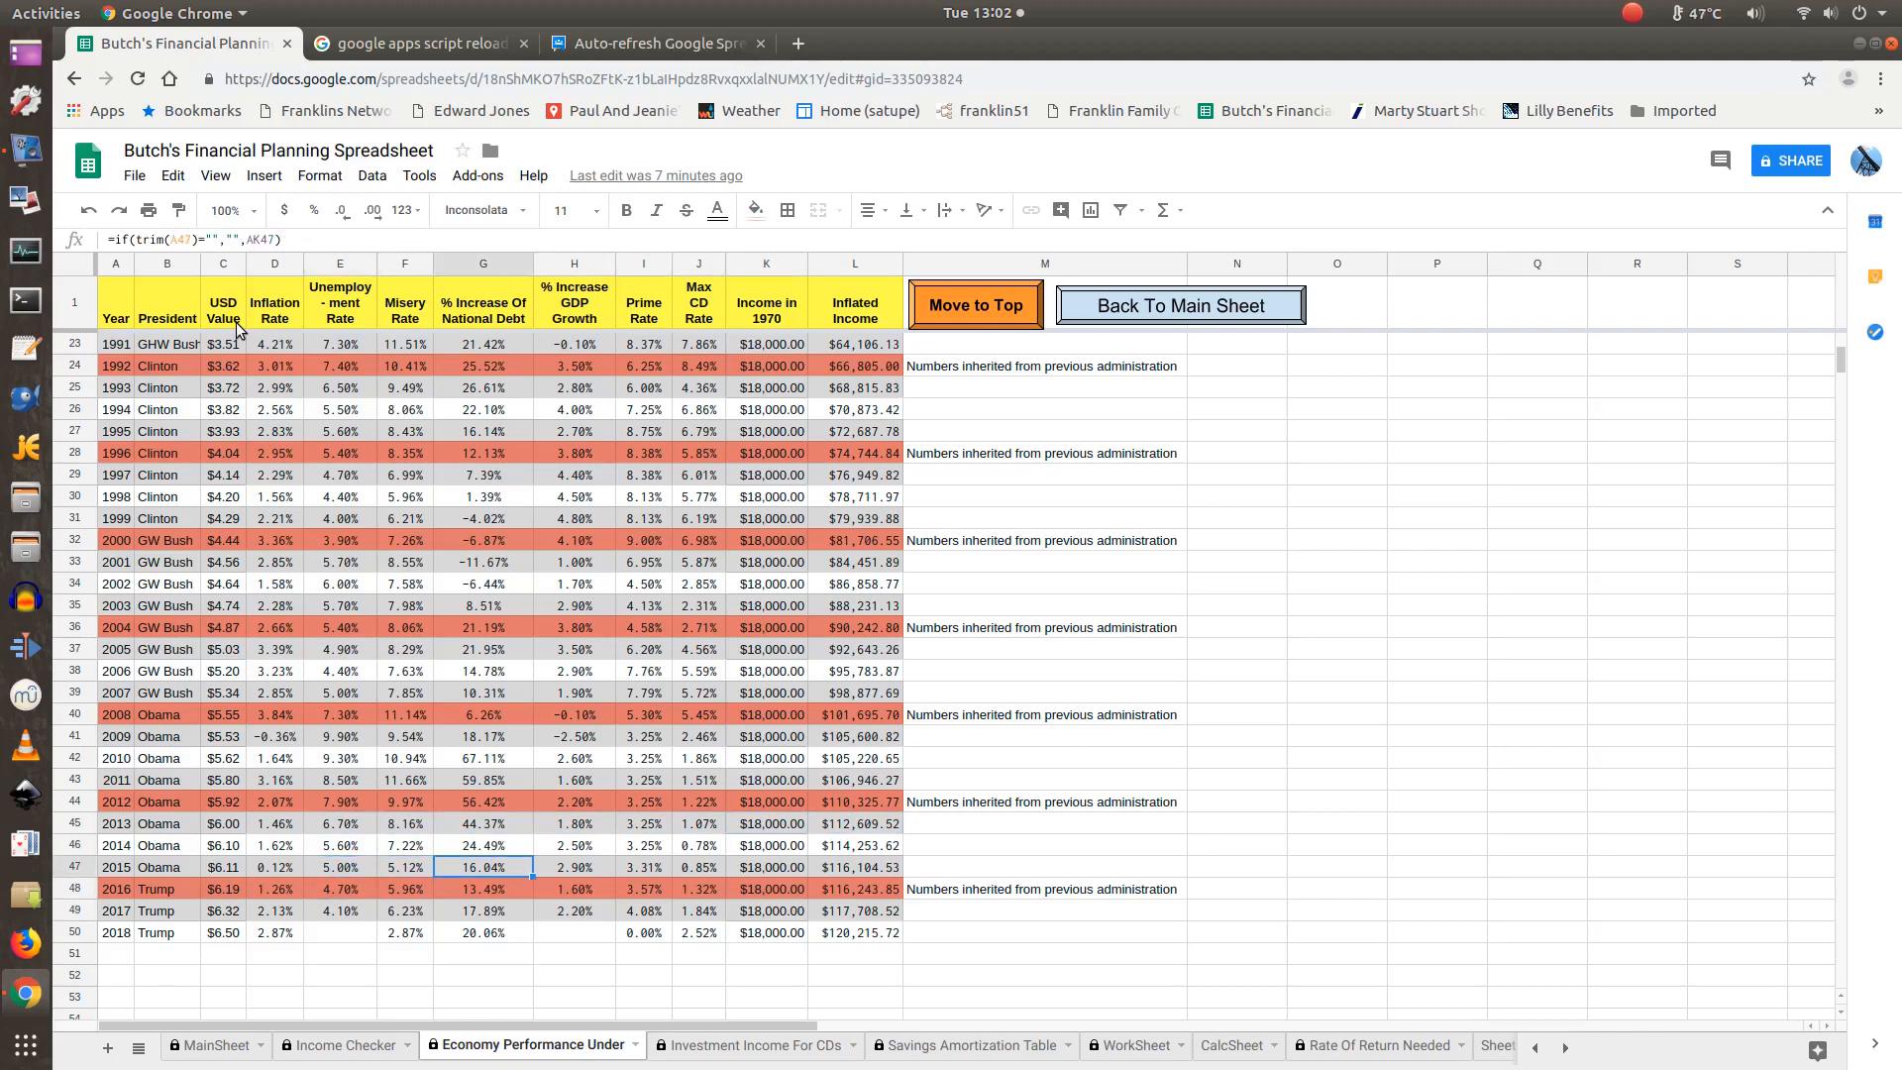
pyautogui.press('Up')
pyautogui.press('Up')
pyautogui.press('Down')
pyautogui.press('Down')
pyautogui.press('Down')
pyautogui.press('Down')
pyautogui.press('Down')
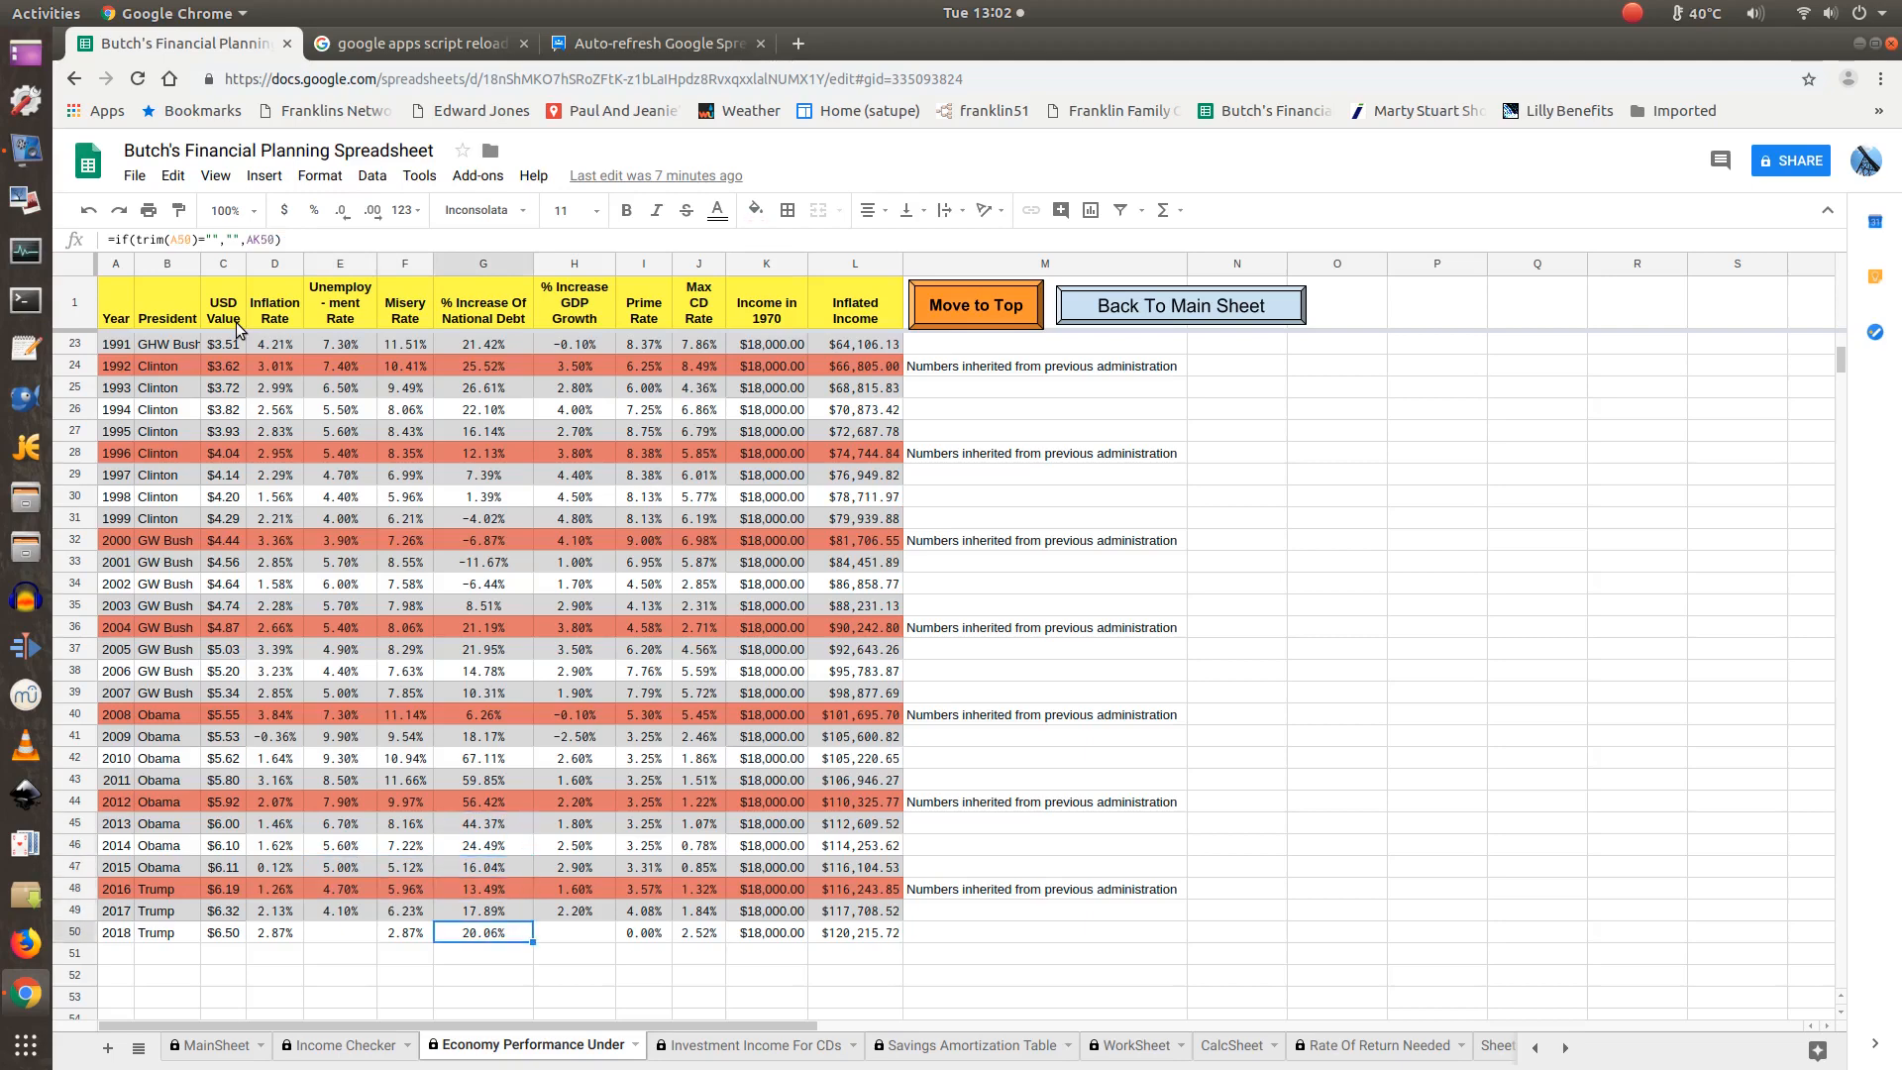
# Compare the national debt increase and GDP growth of 2015 with those of 2017.
pyautogui.press('Up')
pyautogui.press('Up')
pyautogui.press('Up')
pyautogui.press('Right')
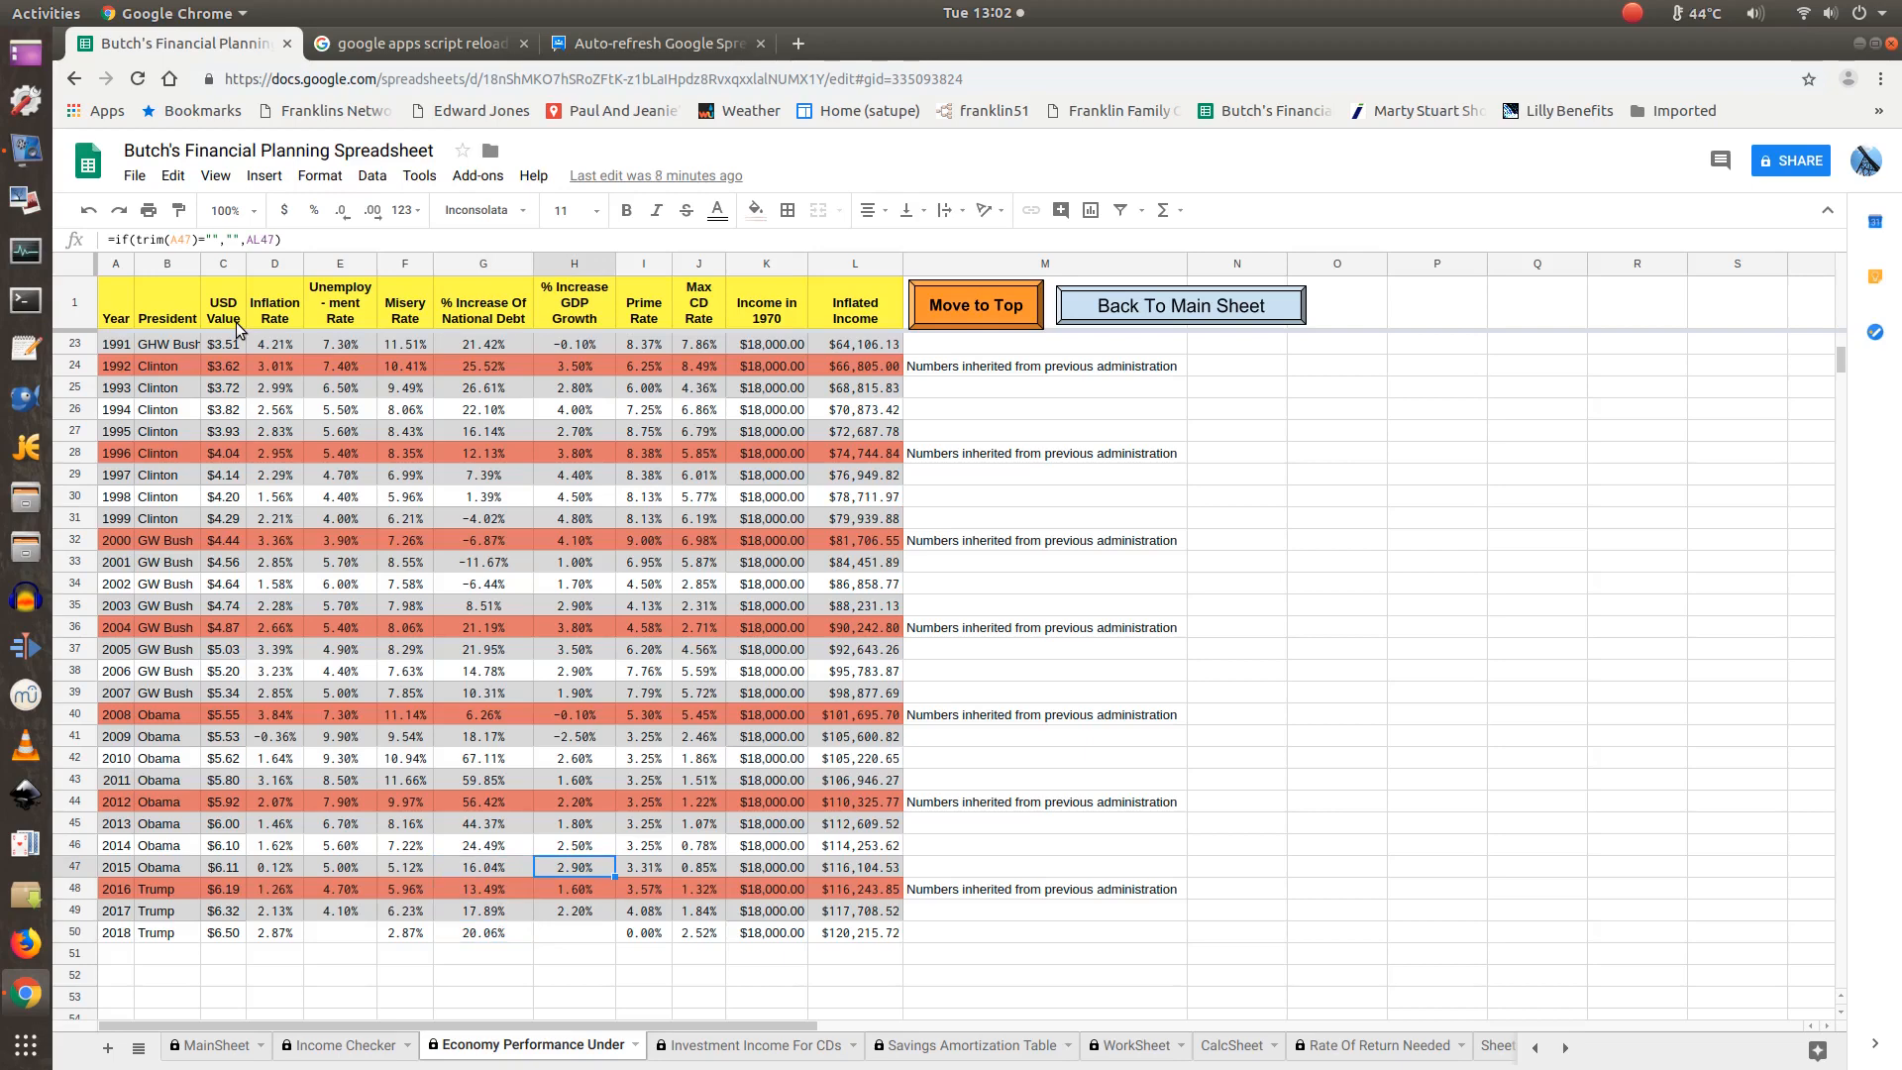
pyautogui.press('Left')
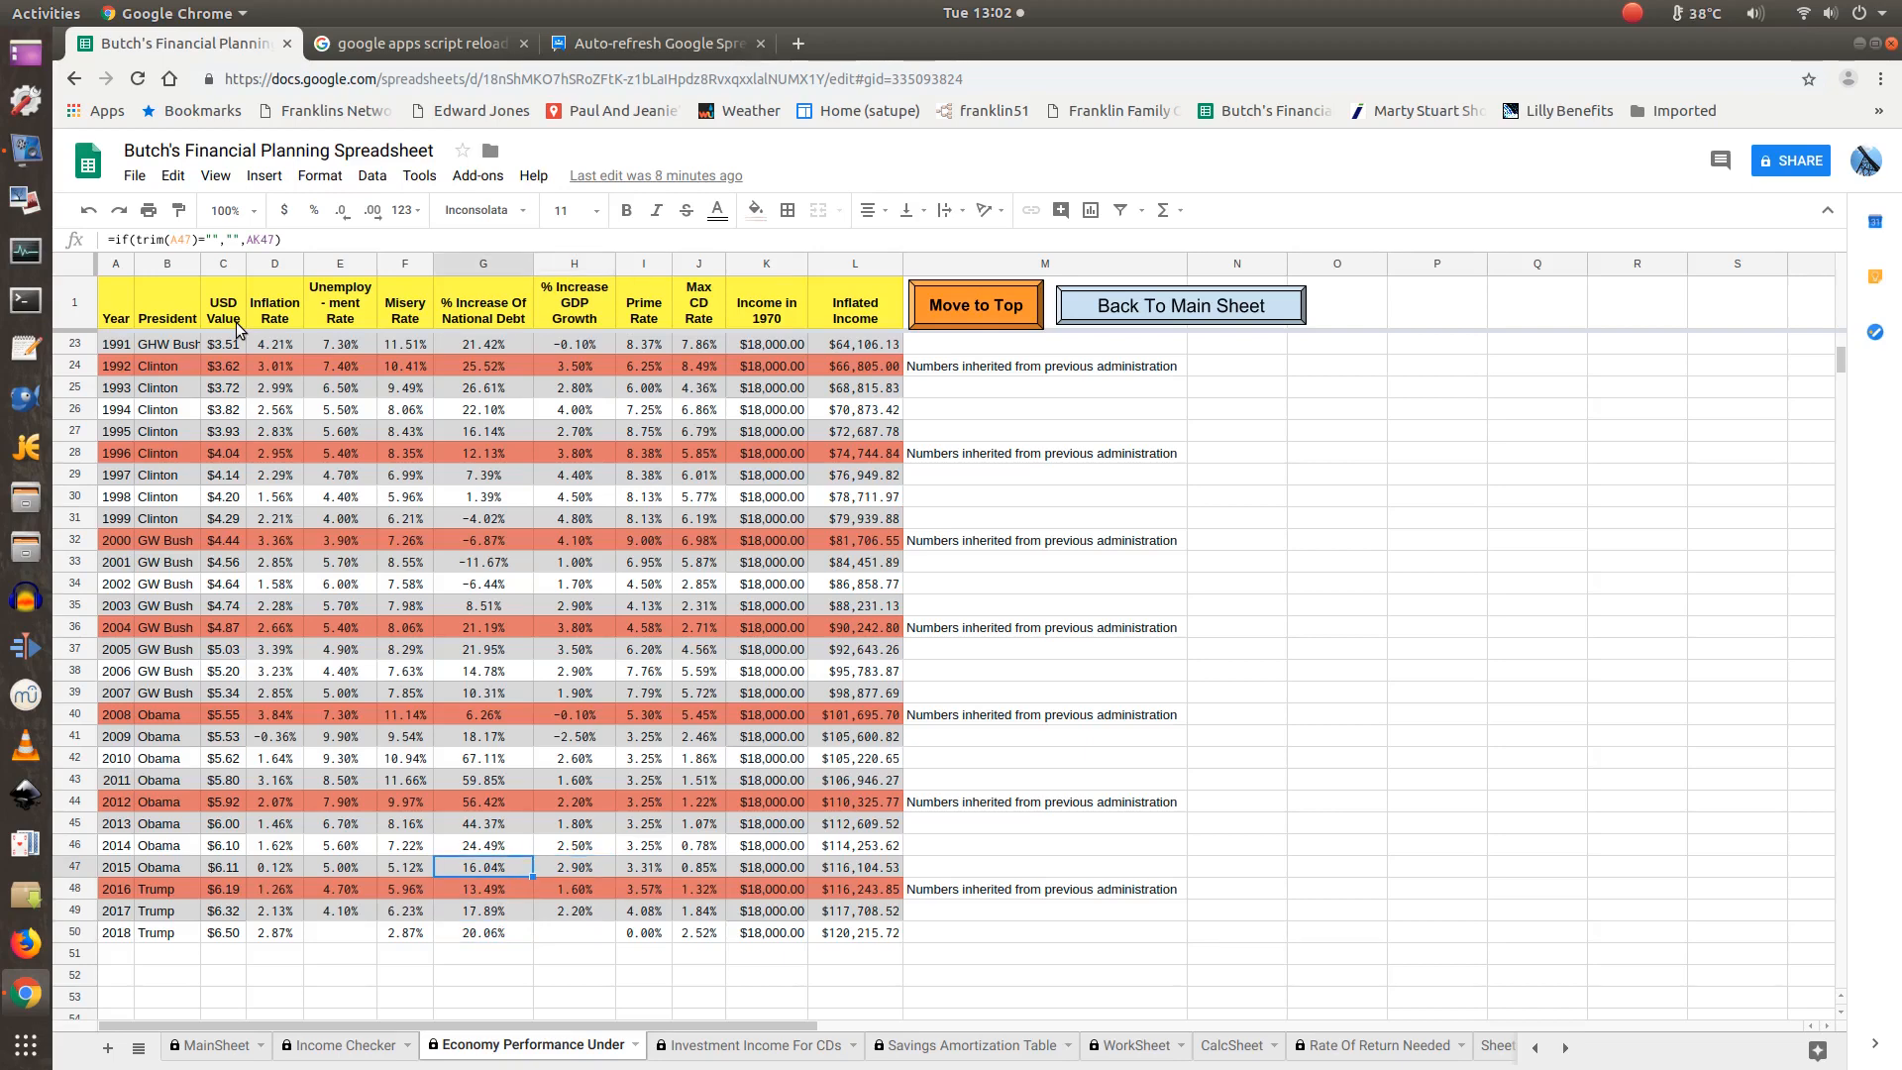
pyautogui.press('Down')
pyautogui.press('Down')
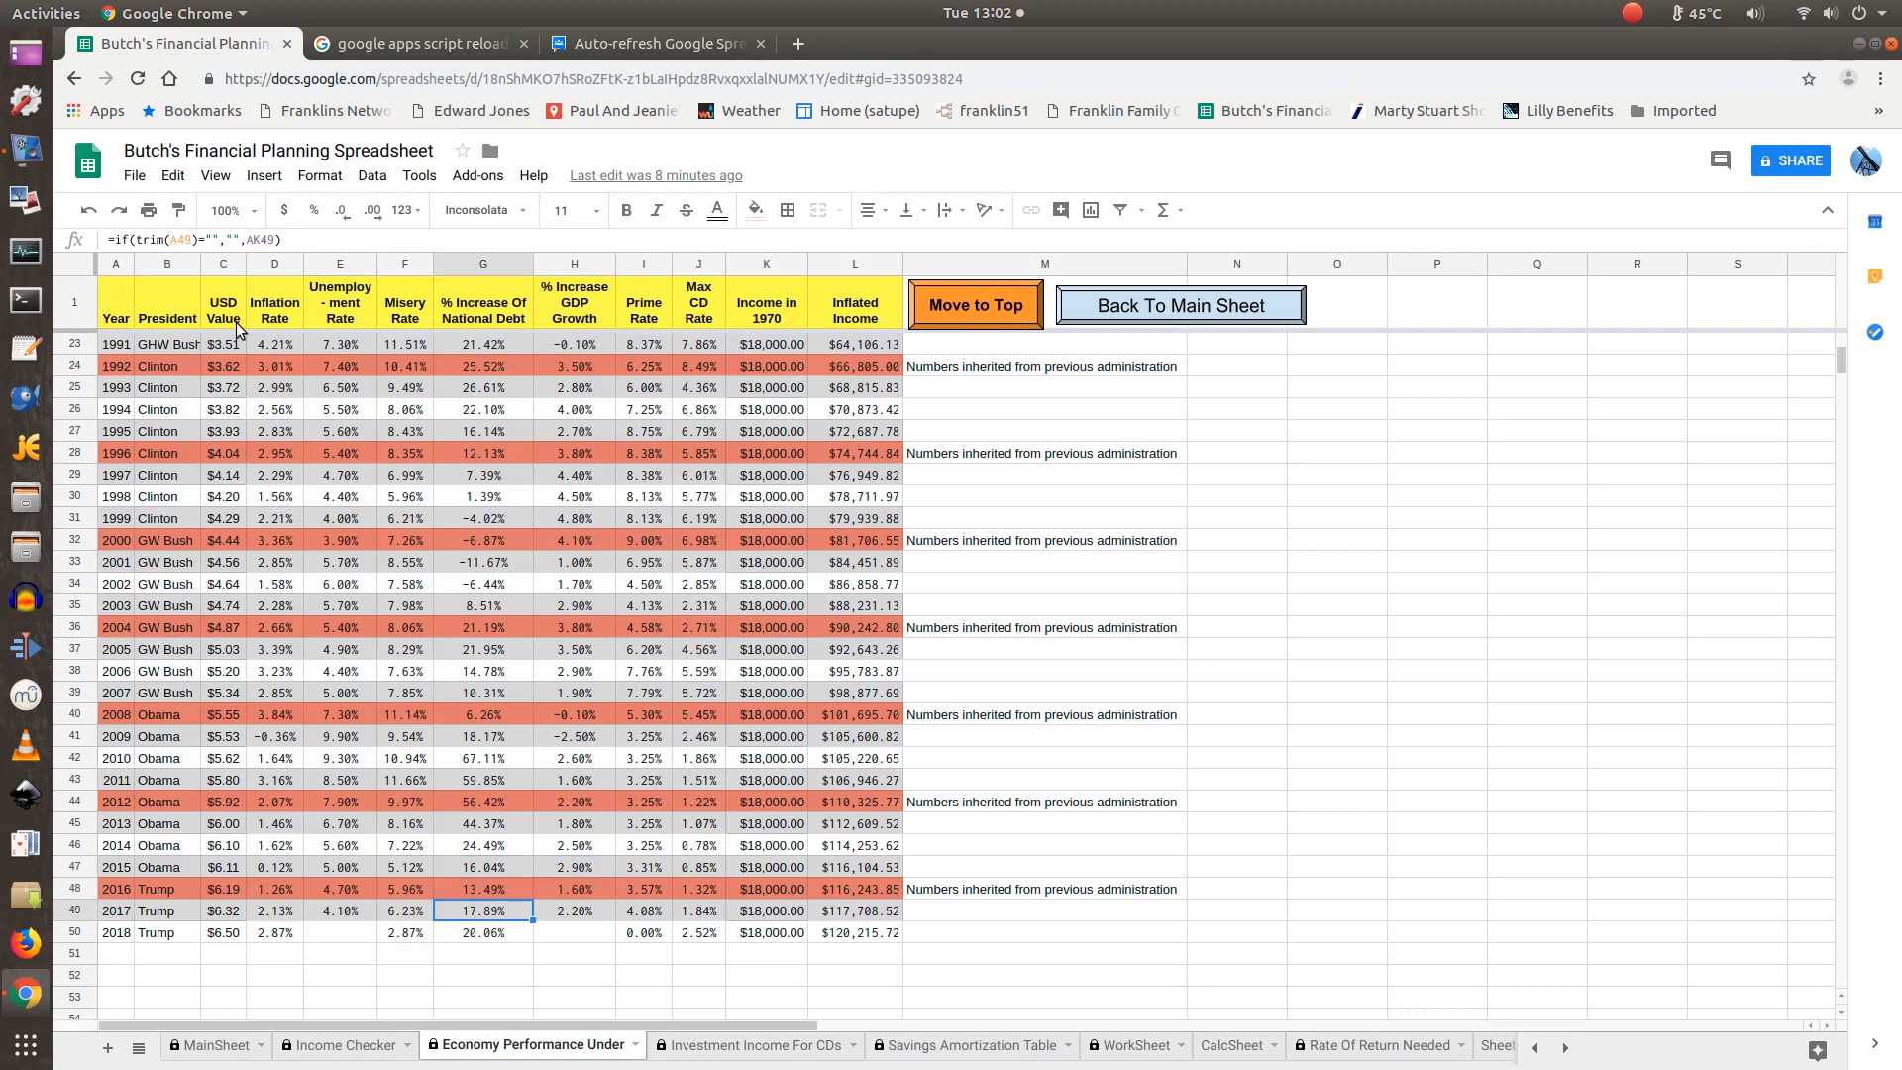
pyautogui.press('Right')
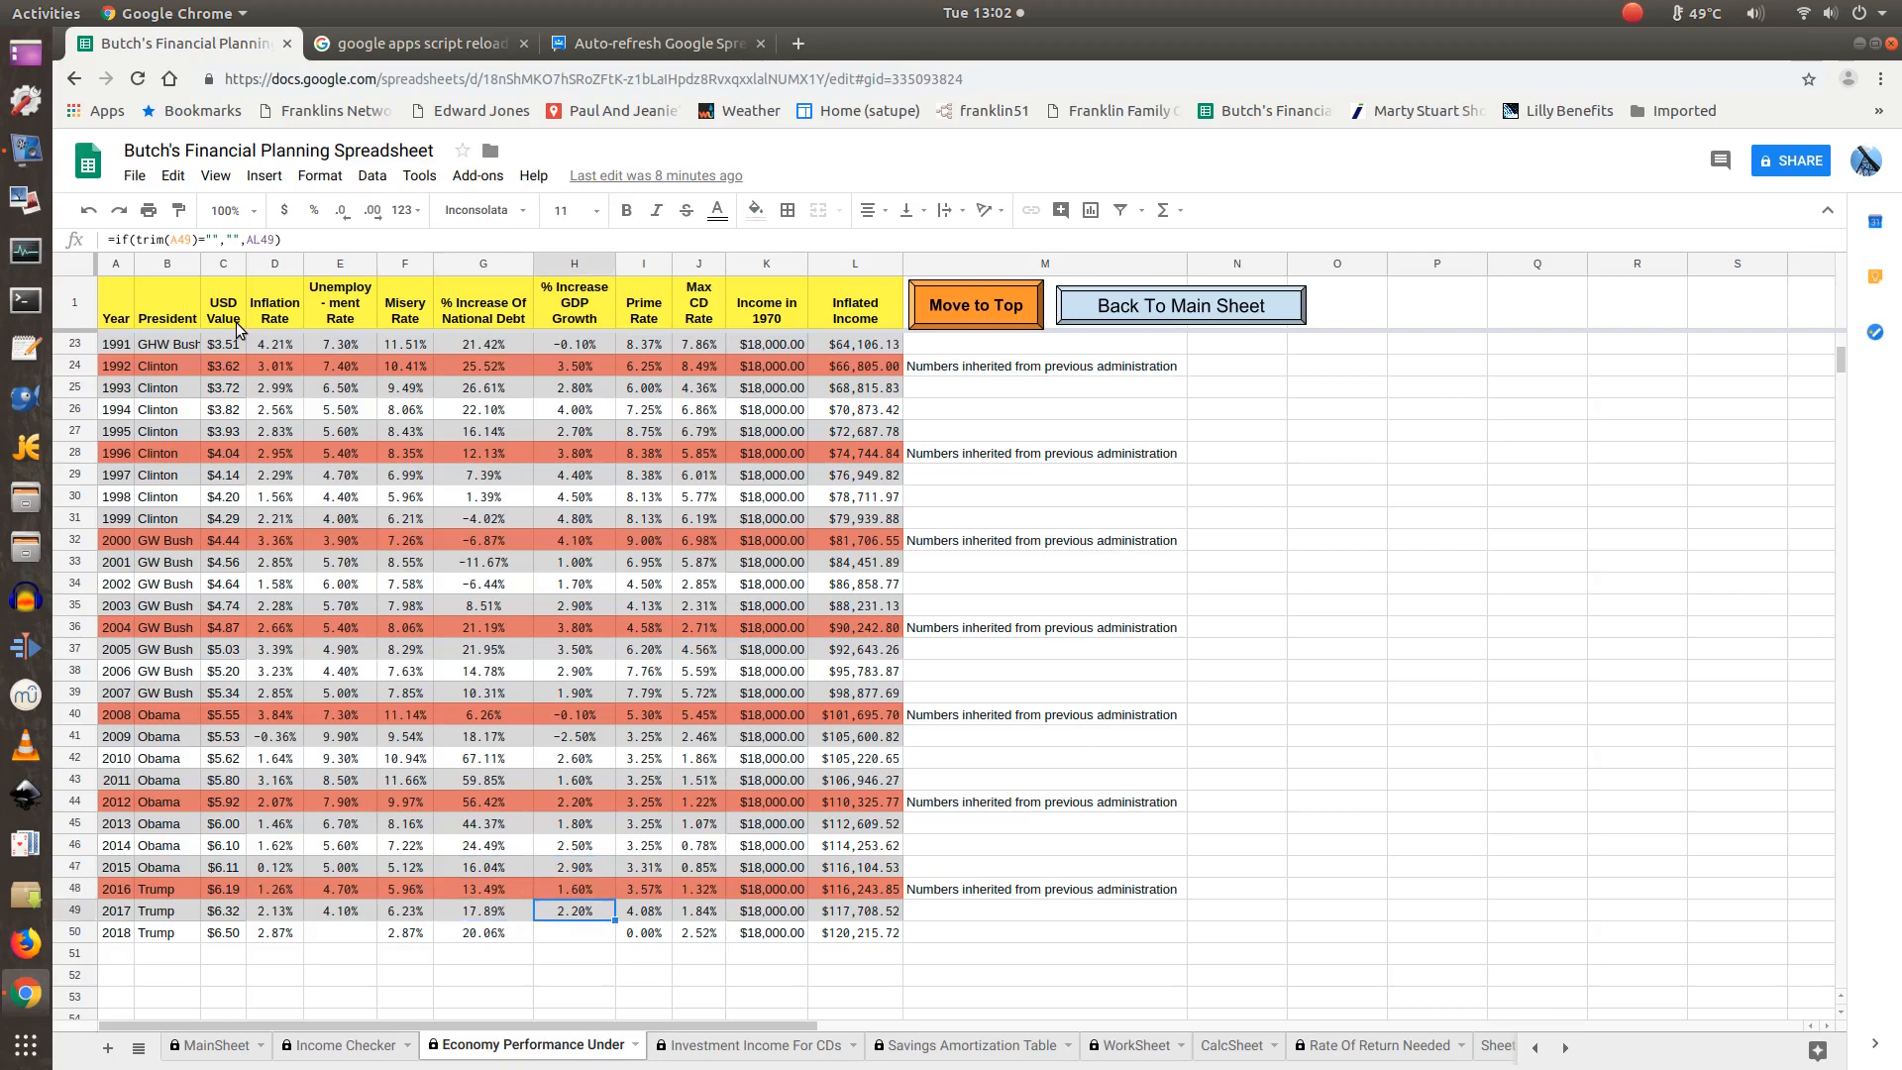
# Review the % Increase GDP Growth column upward from 2017 through the earlier administrations.
pyautogui.press('Up')
pyautogui.press('Up')
pyautogui.press('Up')
pyautogui.press('Up')
pyautogui.press('Up')
pyautogui.press('Up')
pyautogui.press('Up')
pyautogui.press('Up')
pyautogui.press('Up')
pyautogui.press('Up')
pyautogui.press('Up')
pyautogui.press('Up')
pyautogui.press('Up')
pyautogui.press('Up')
pyautogui.press('Up')
pyautogui.press('Up')
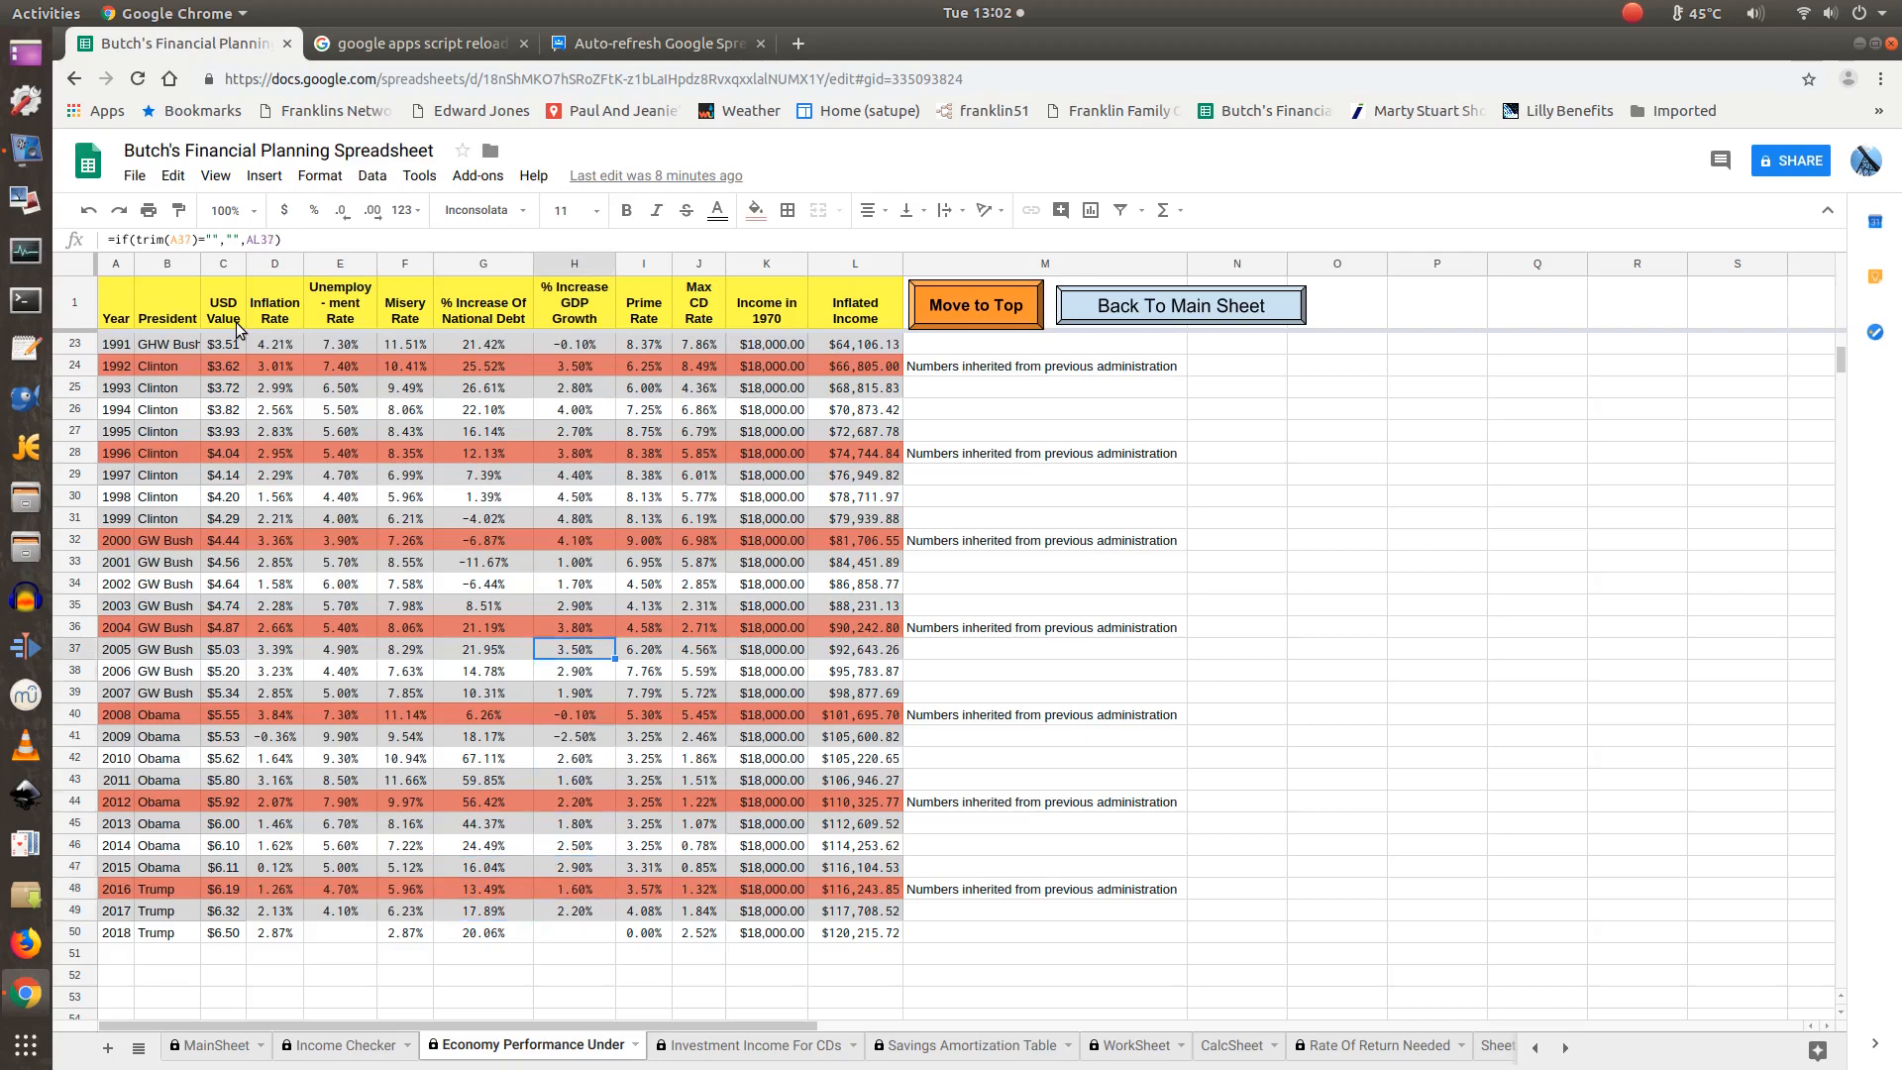
pyautogui.press('Up')
pyautogui.press('Up')
pyautogui.press('Up')
pyautogui.press('Up')
pyautogui.press('Up')
pyautogui.press('Up')
pyautogui.press('Up')
pyautogui.press('Up')
pyautogui.press('Up')
pyautogui.press('Up')
pyautogui.press('Up')
pyautogui.press('Up')
pyautogui.press('Up')
pyautogui.press('Up')
pyautogui.press('Up')
pyautogui.press('Up')
pyautogui.press('Up')
pyautogui.press('Up')
pyautogui.press('Up')
pyautogui.press('Up')
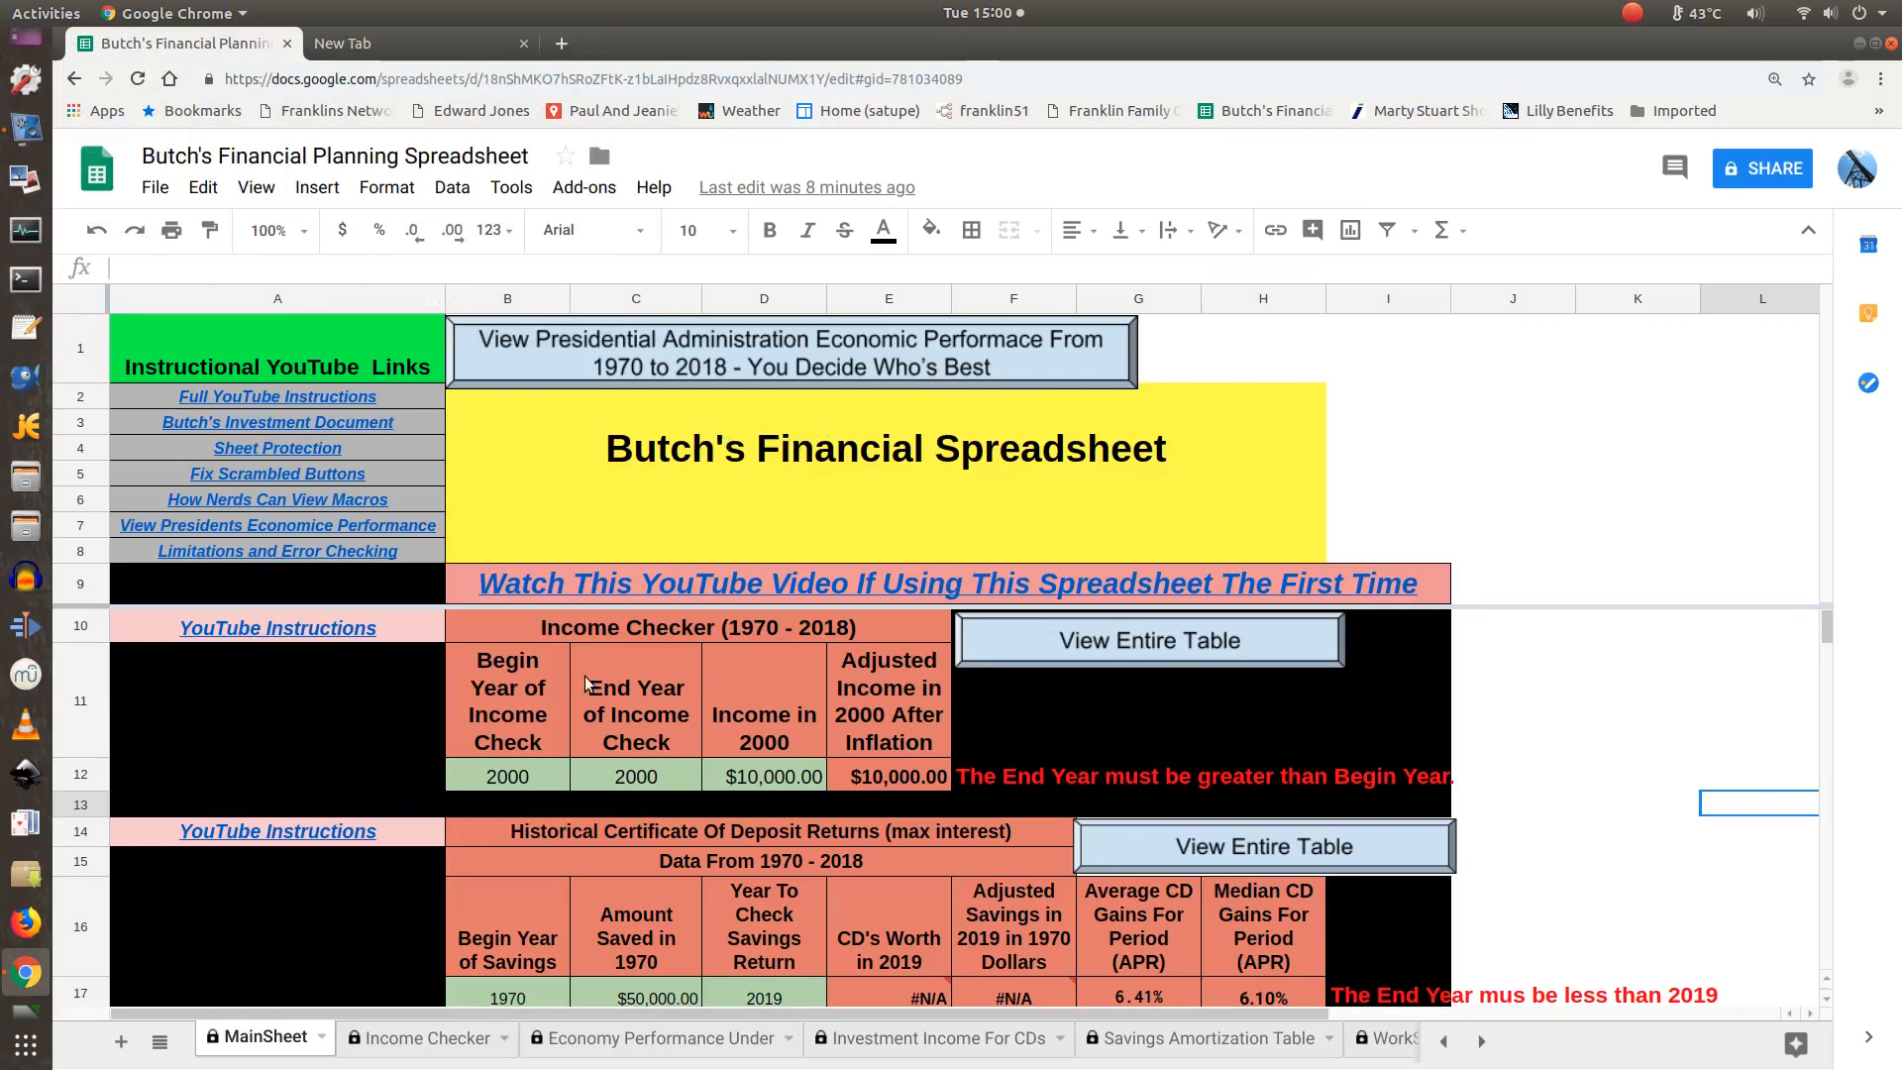
# Set the Income Checker on the main sheet to begin year 1970 and end year 2018.
pyautogui.click(606, 632)
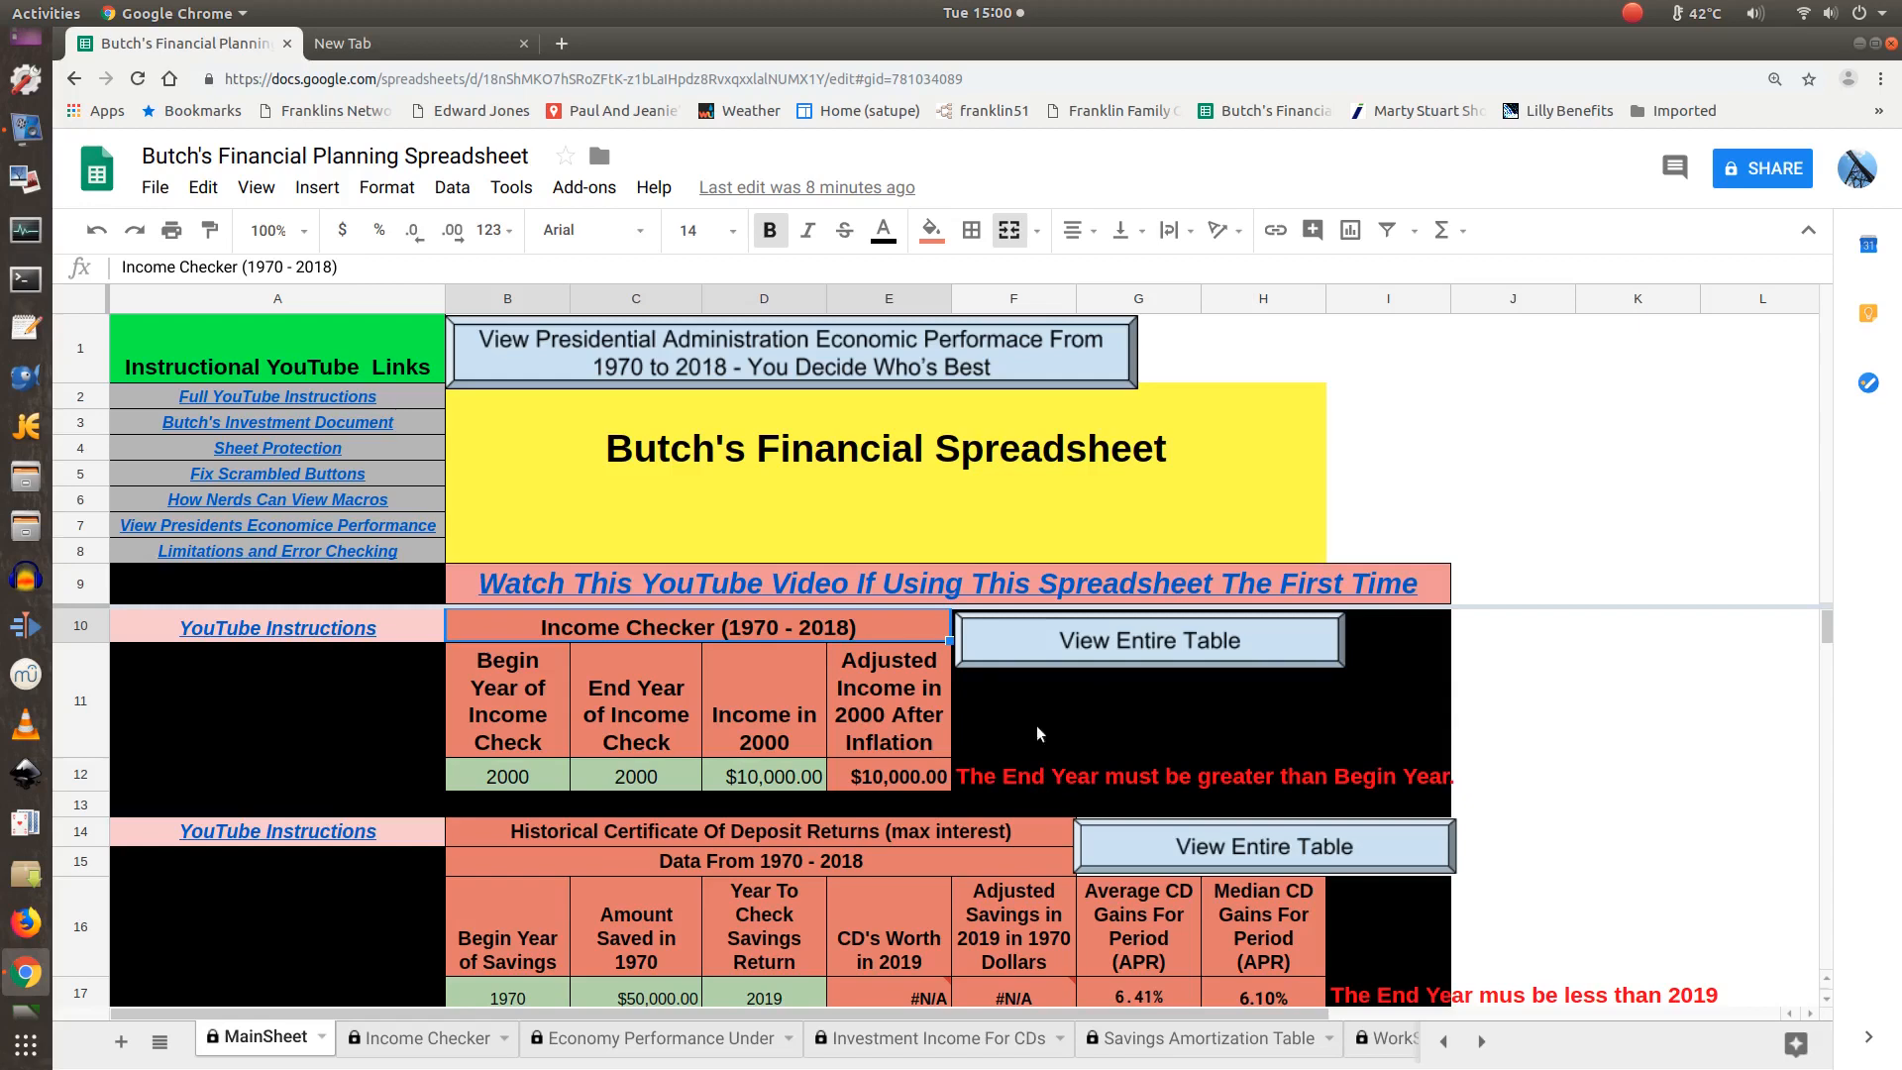
pyautogui.click(521, 780)
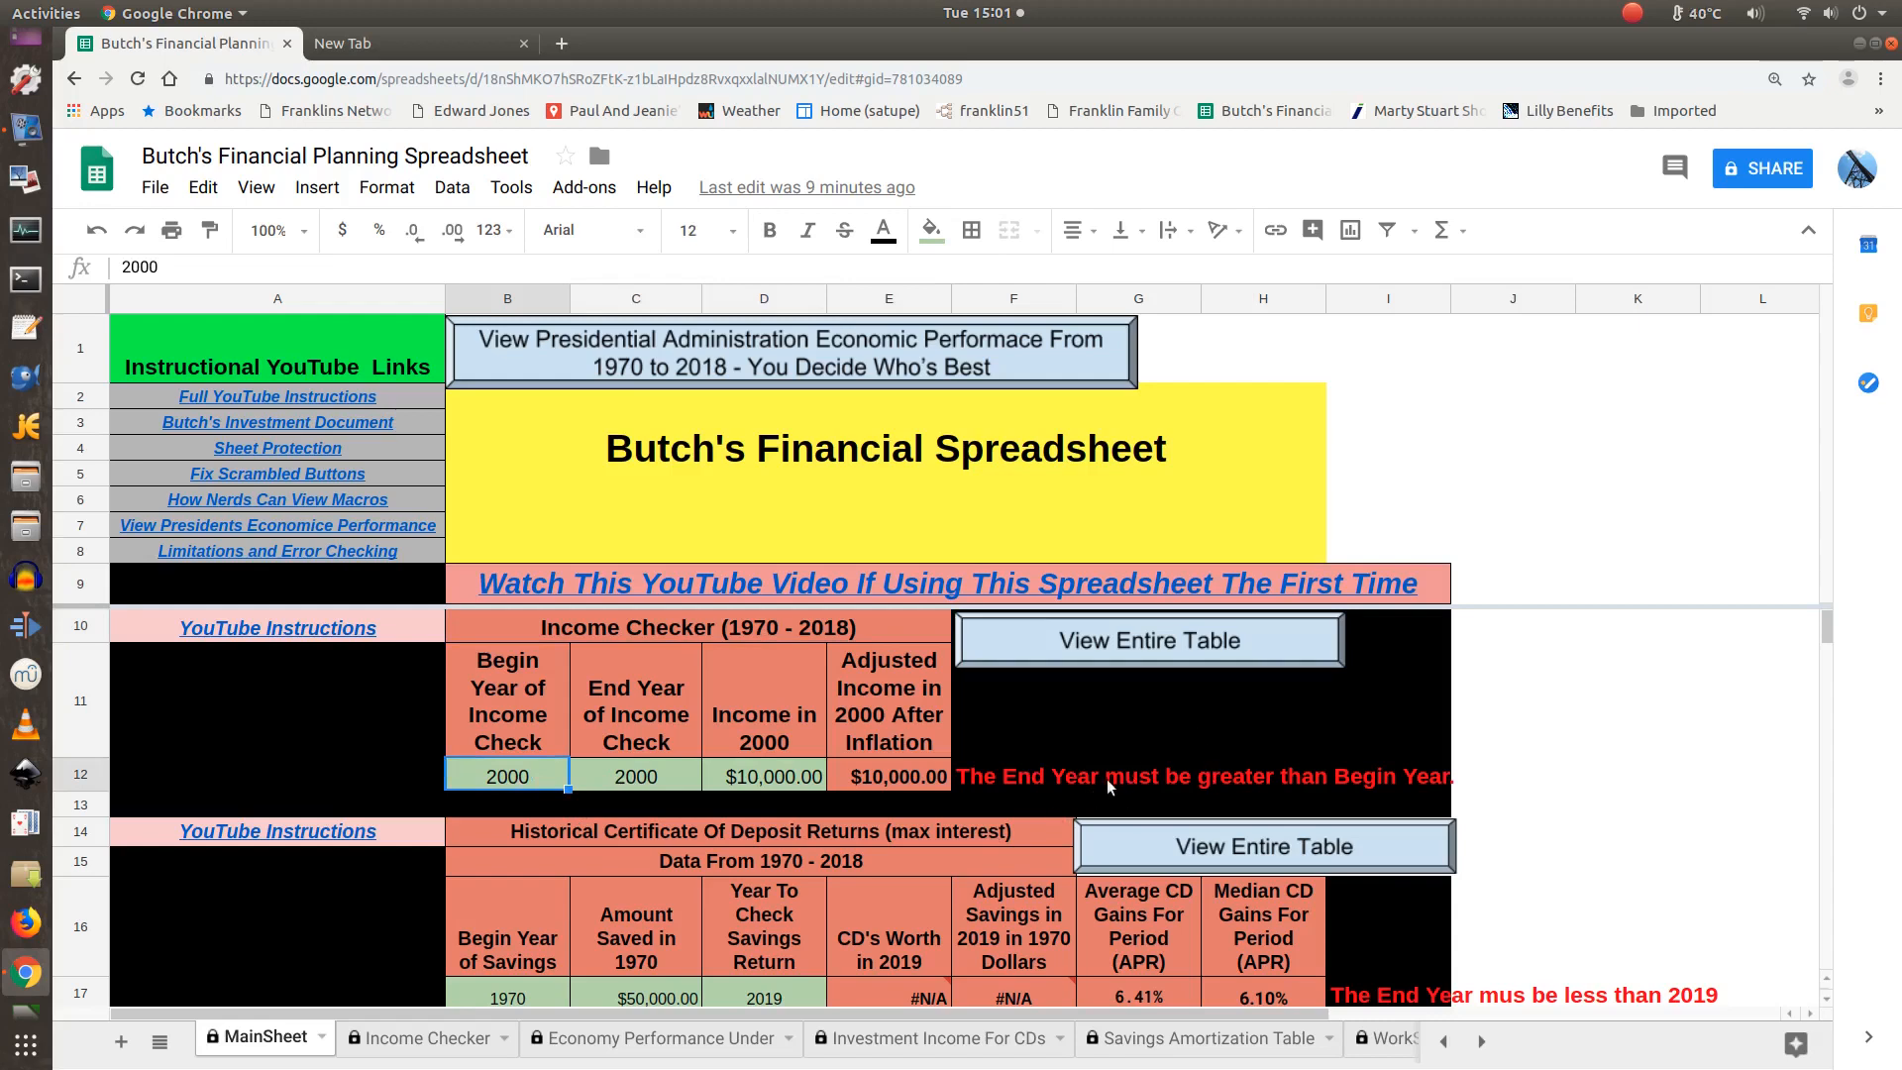
pyautogui.write('170')
pyautogui.press('BackSpace')
pyautogui.press('BackSpace')
pyautogui.write('970')
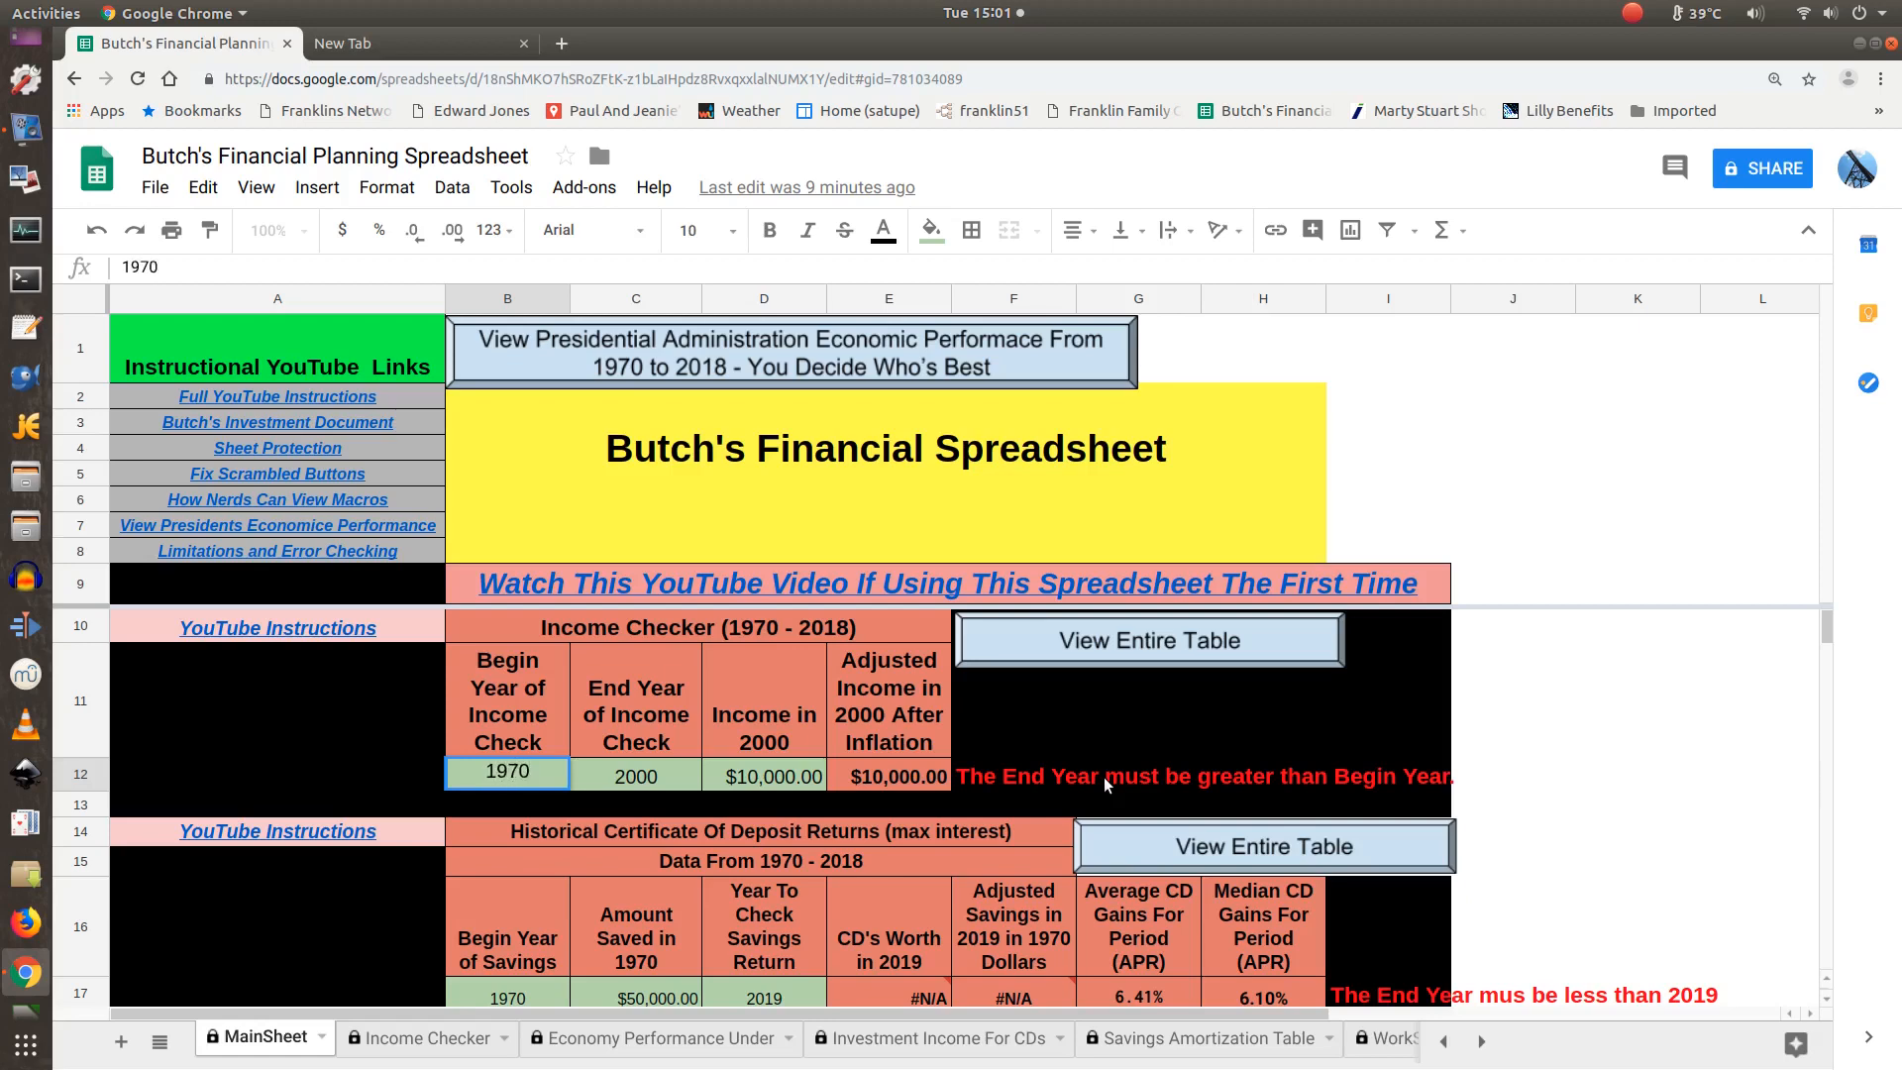
pyautogui.press('Tab')
pyautogui.write('2018')
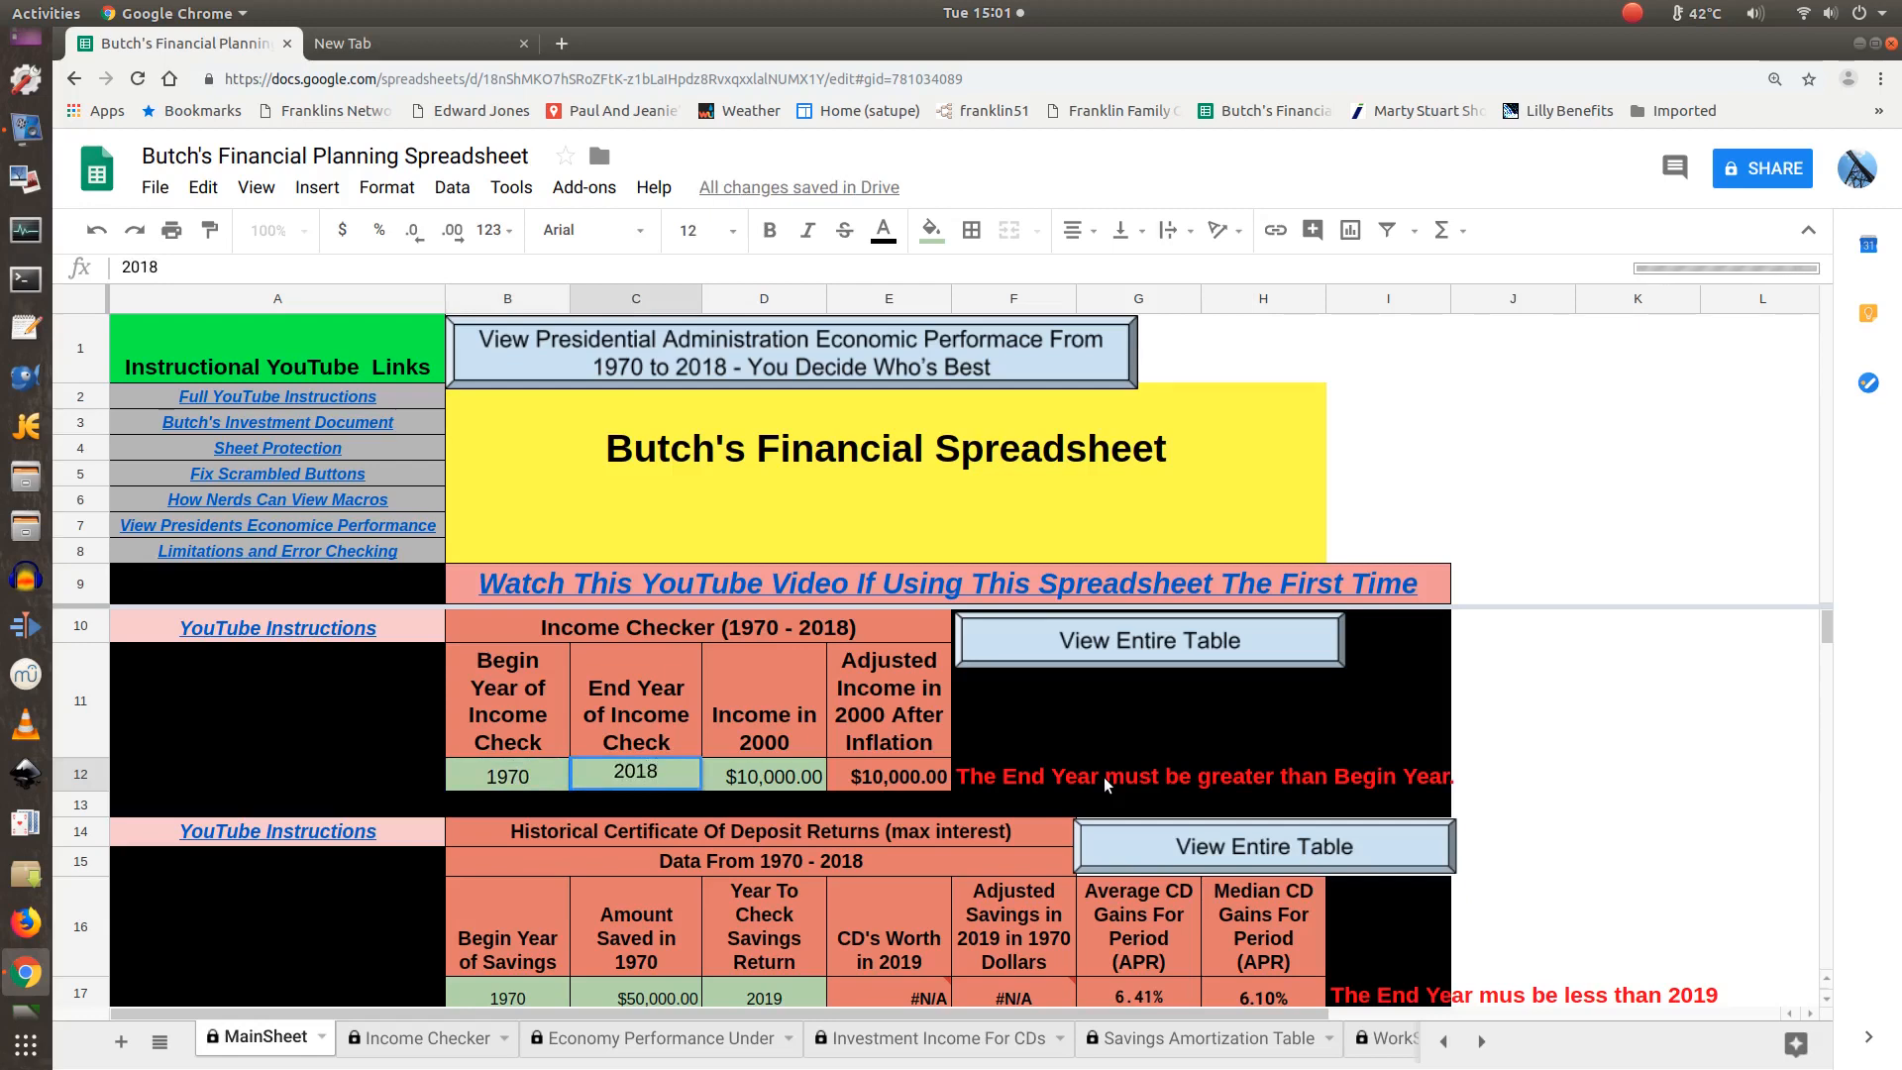
pyautogui.press('Tab')
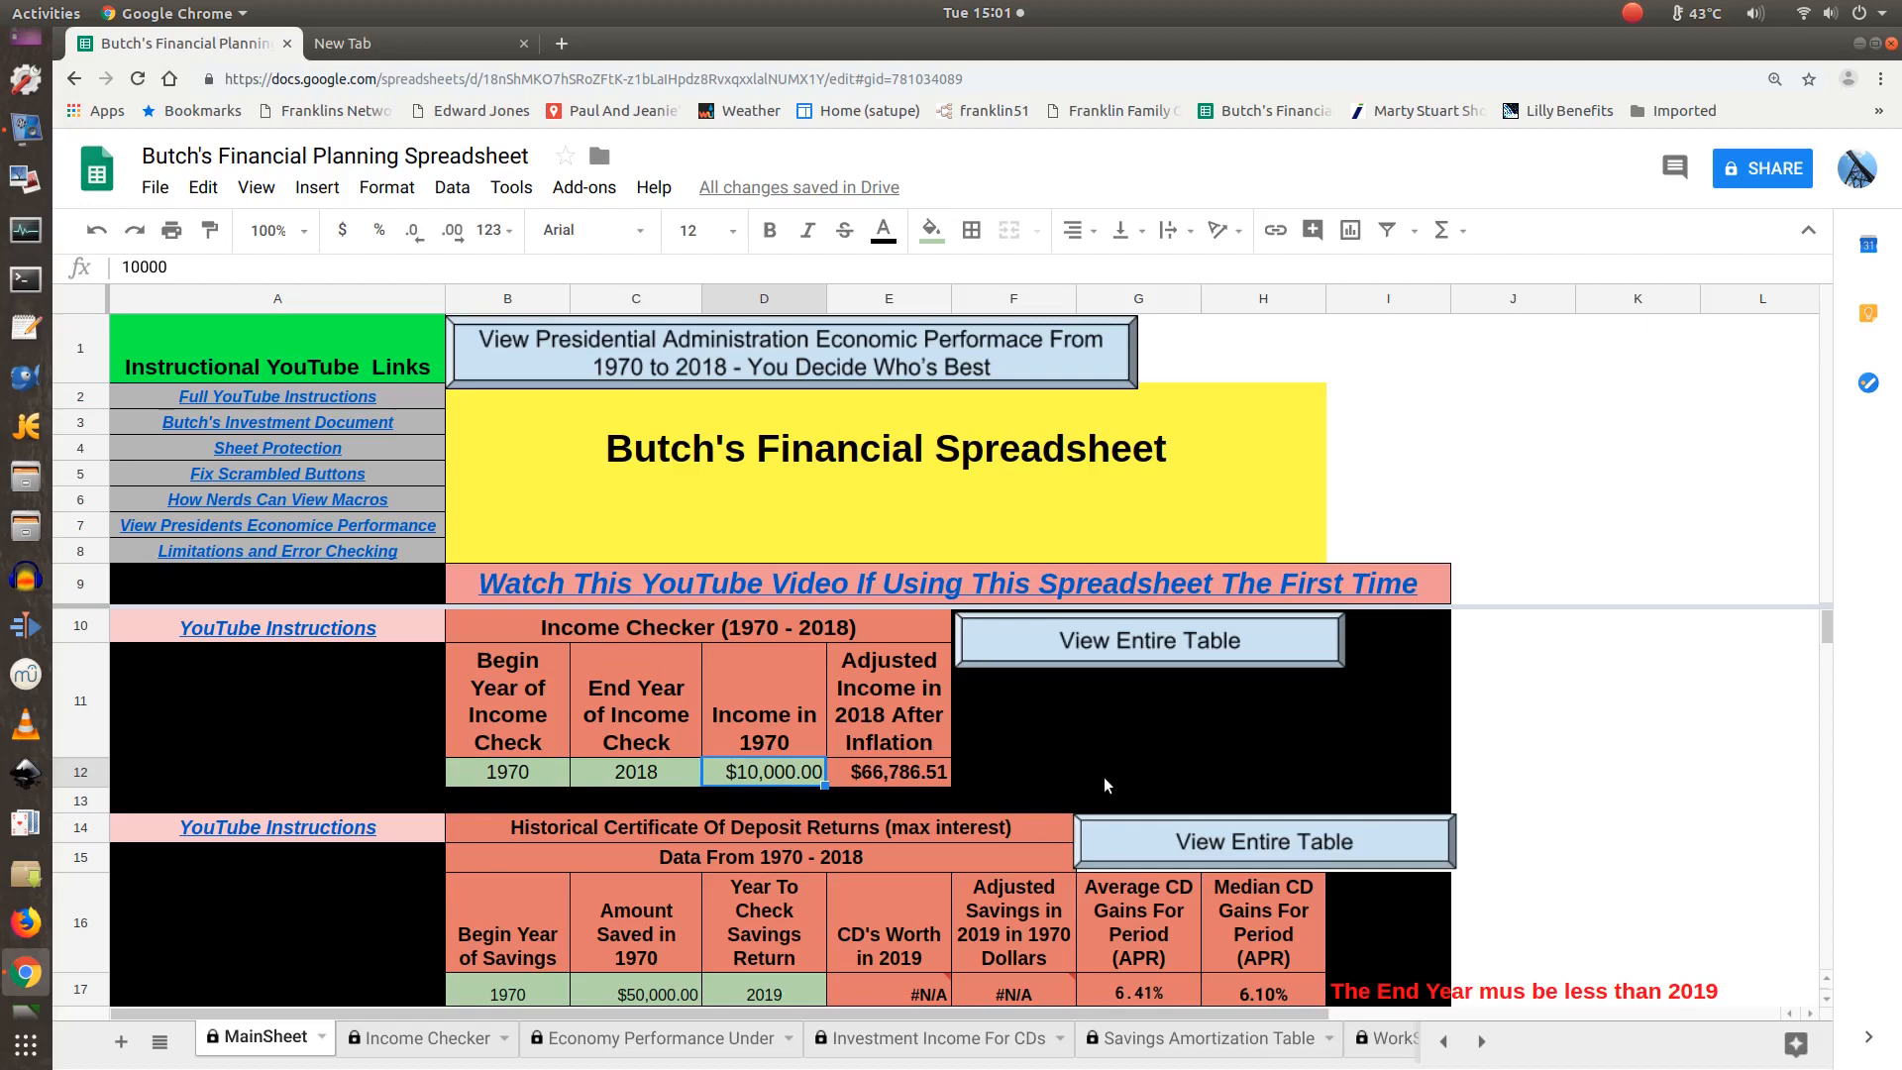
# Set the Income Checker's income in 1970 to $0.15 and look at the inflation-adjusted 2018 amount.
pyautogui.write('.15')
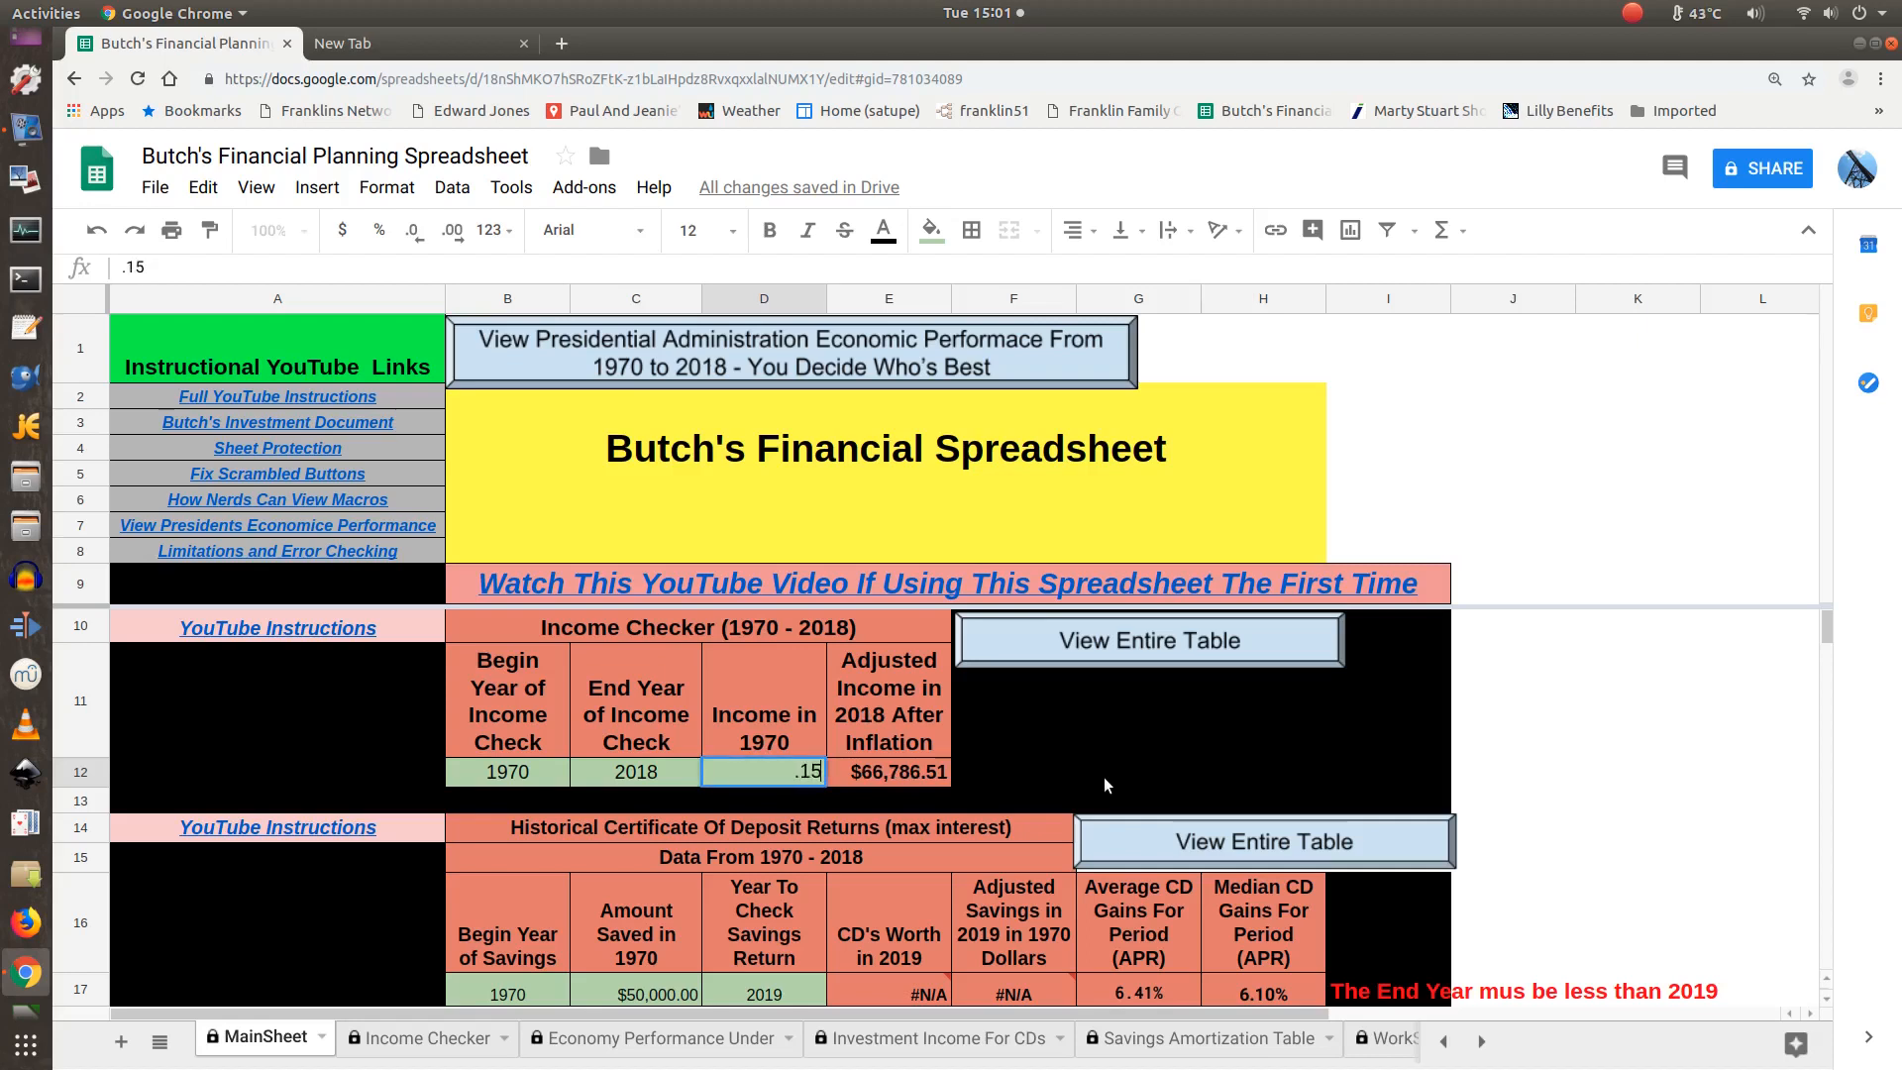
pyautogui.press('Tab')
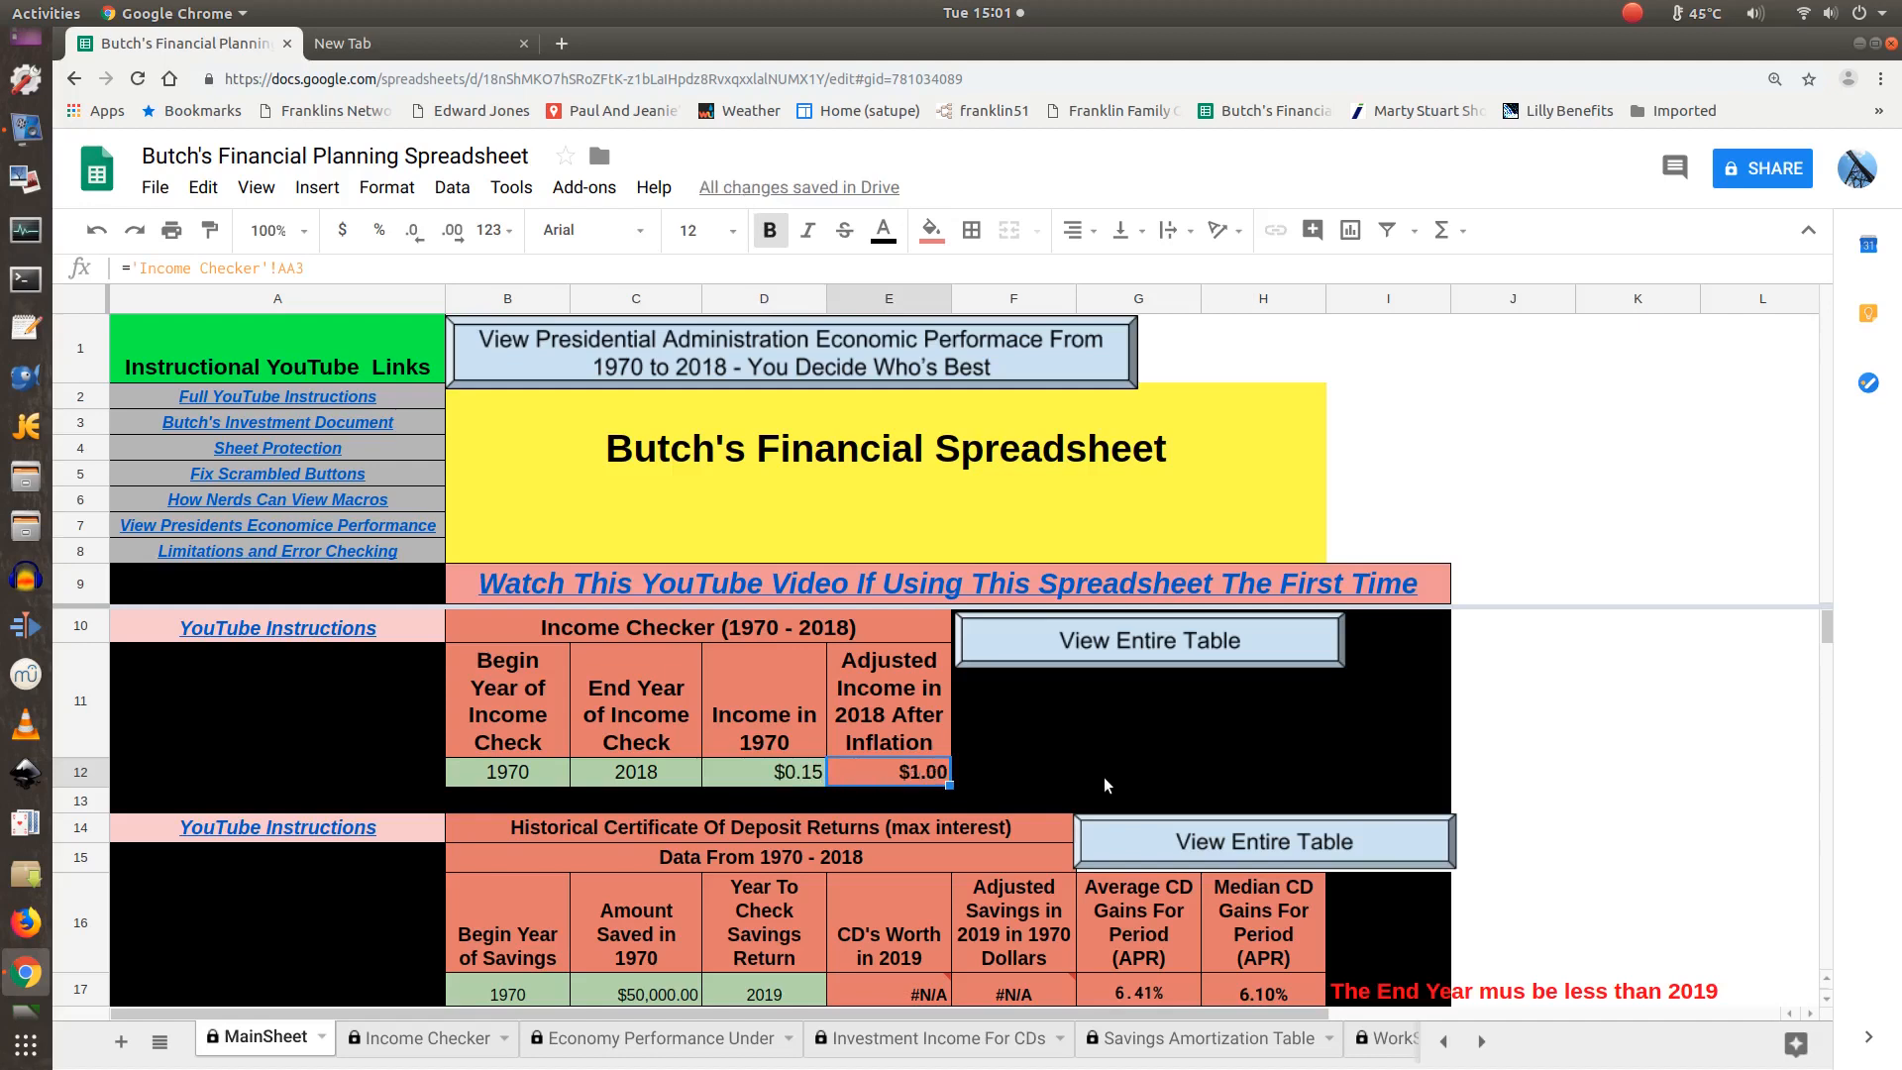
pyautogui.press('Left')
pyautogui.press('Right')
# Set the Income Checker's income in 1970 to $10,000.
pyautogui.click(756, 784)
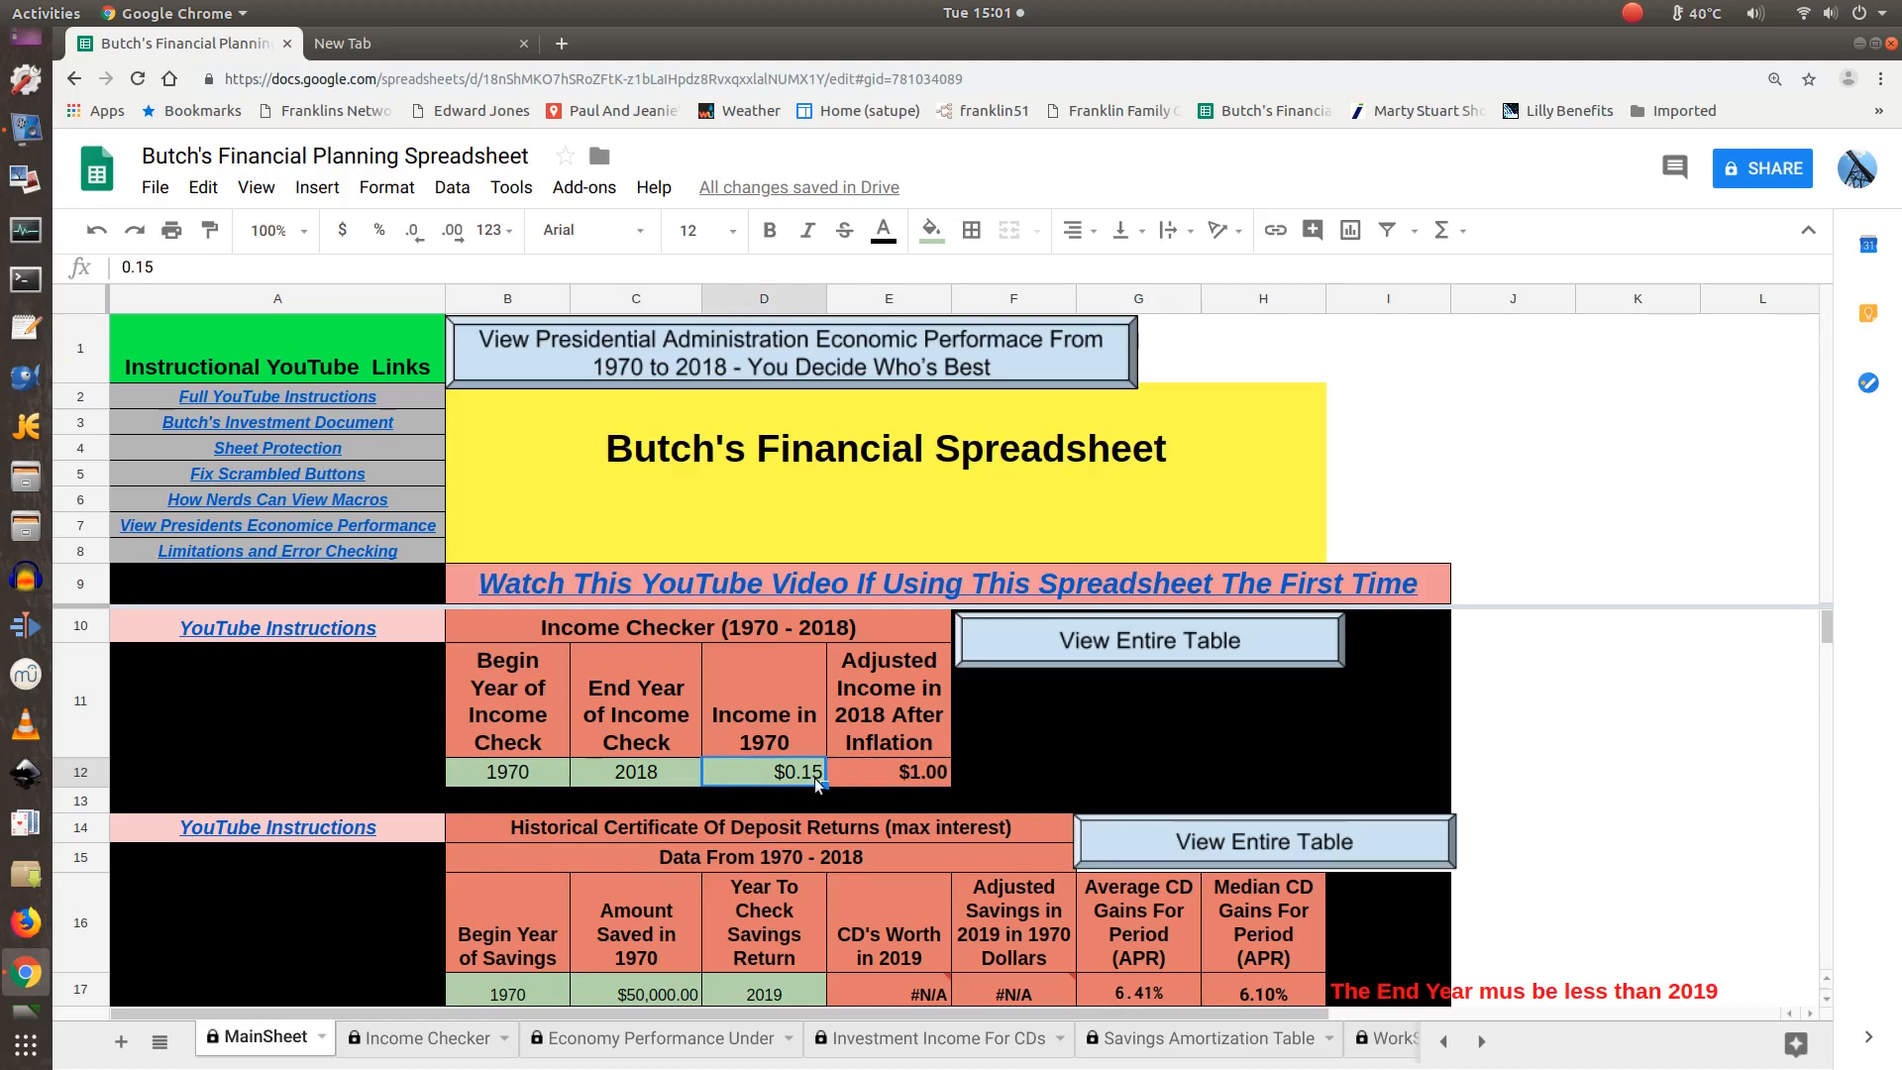
pyautogui.write('10000')
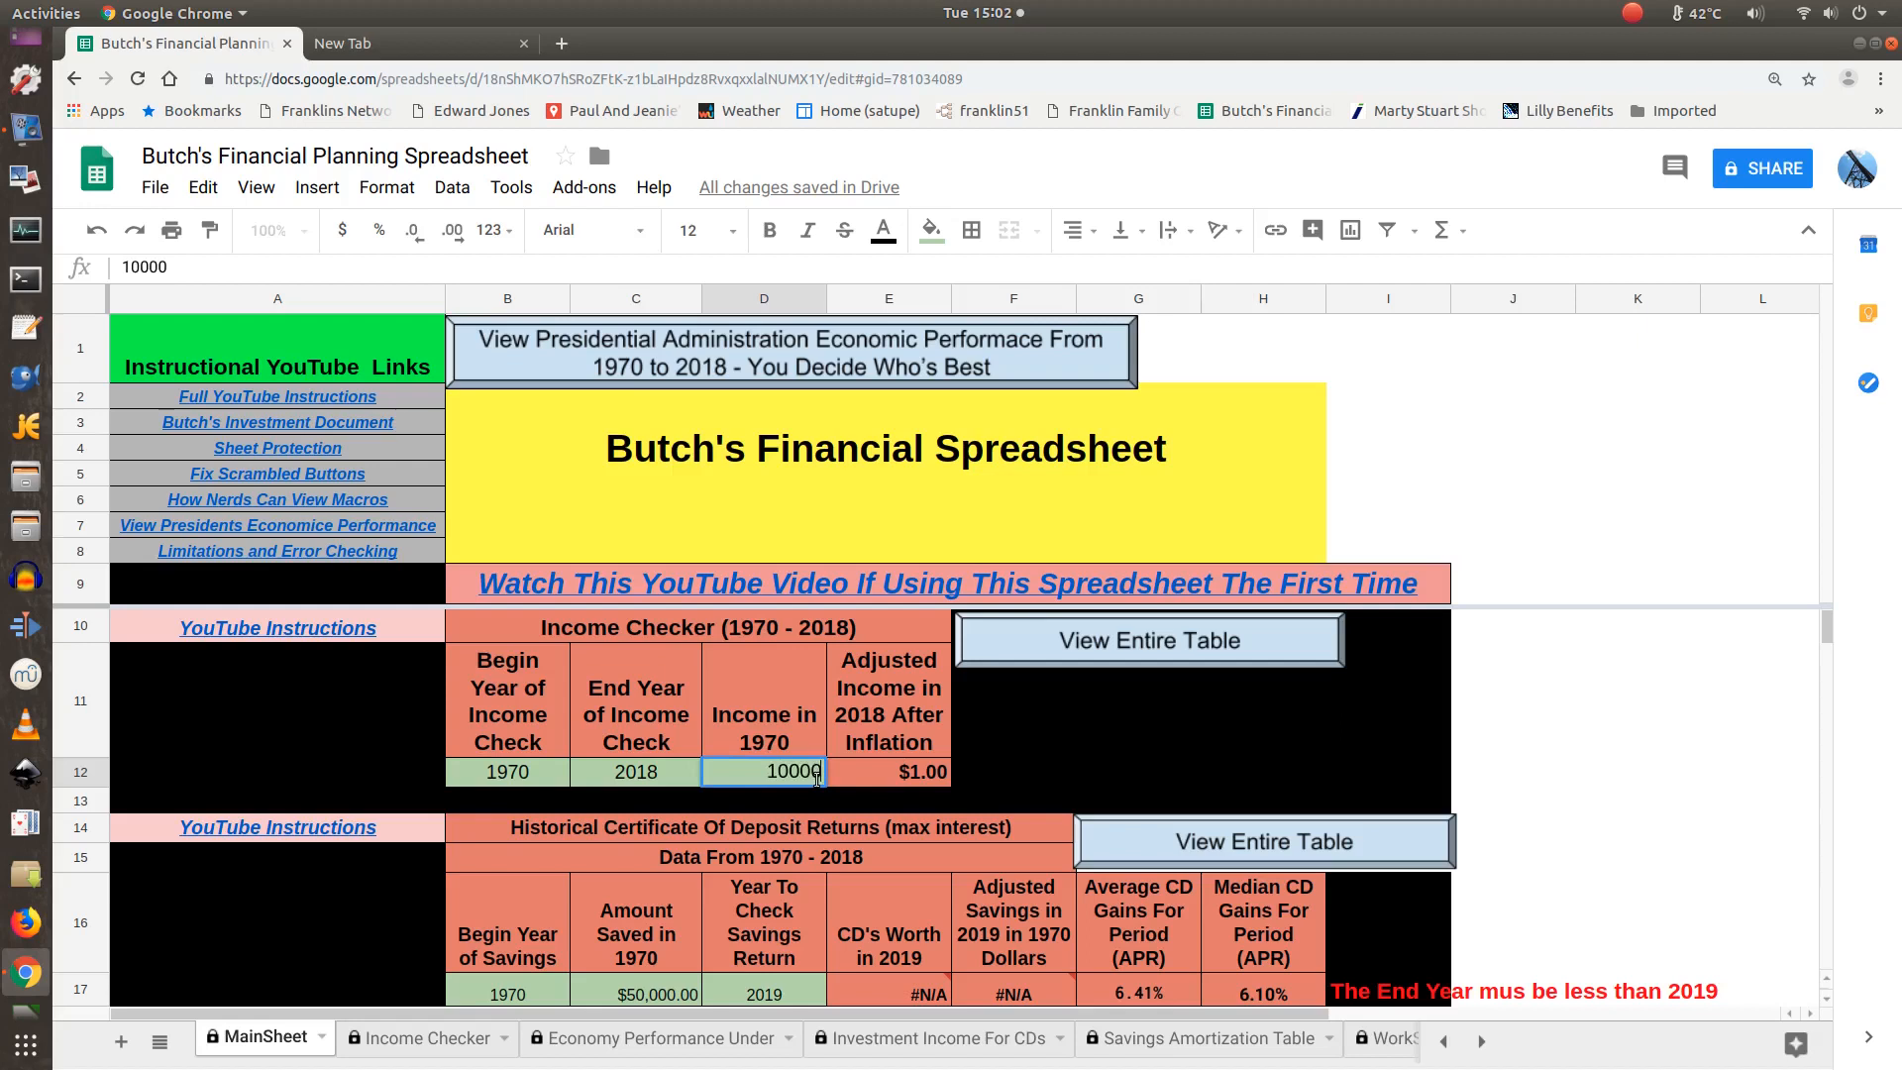
pyautogui.press('Tab')
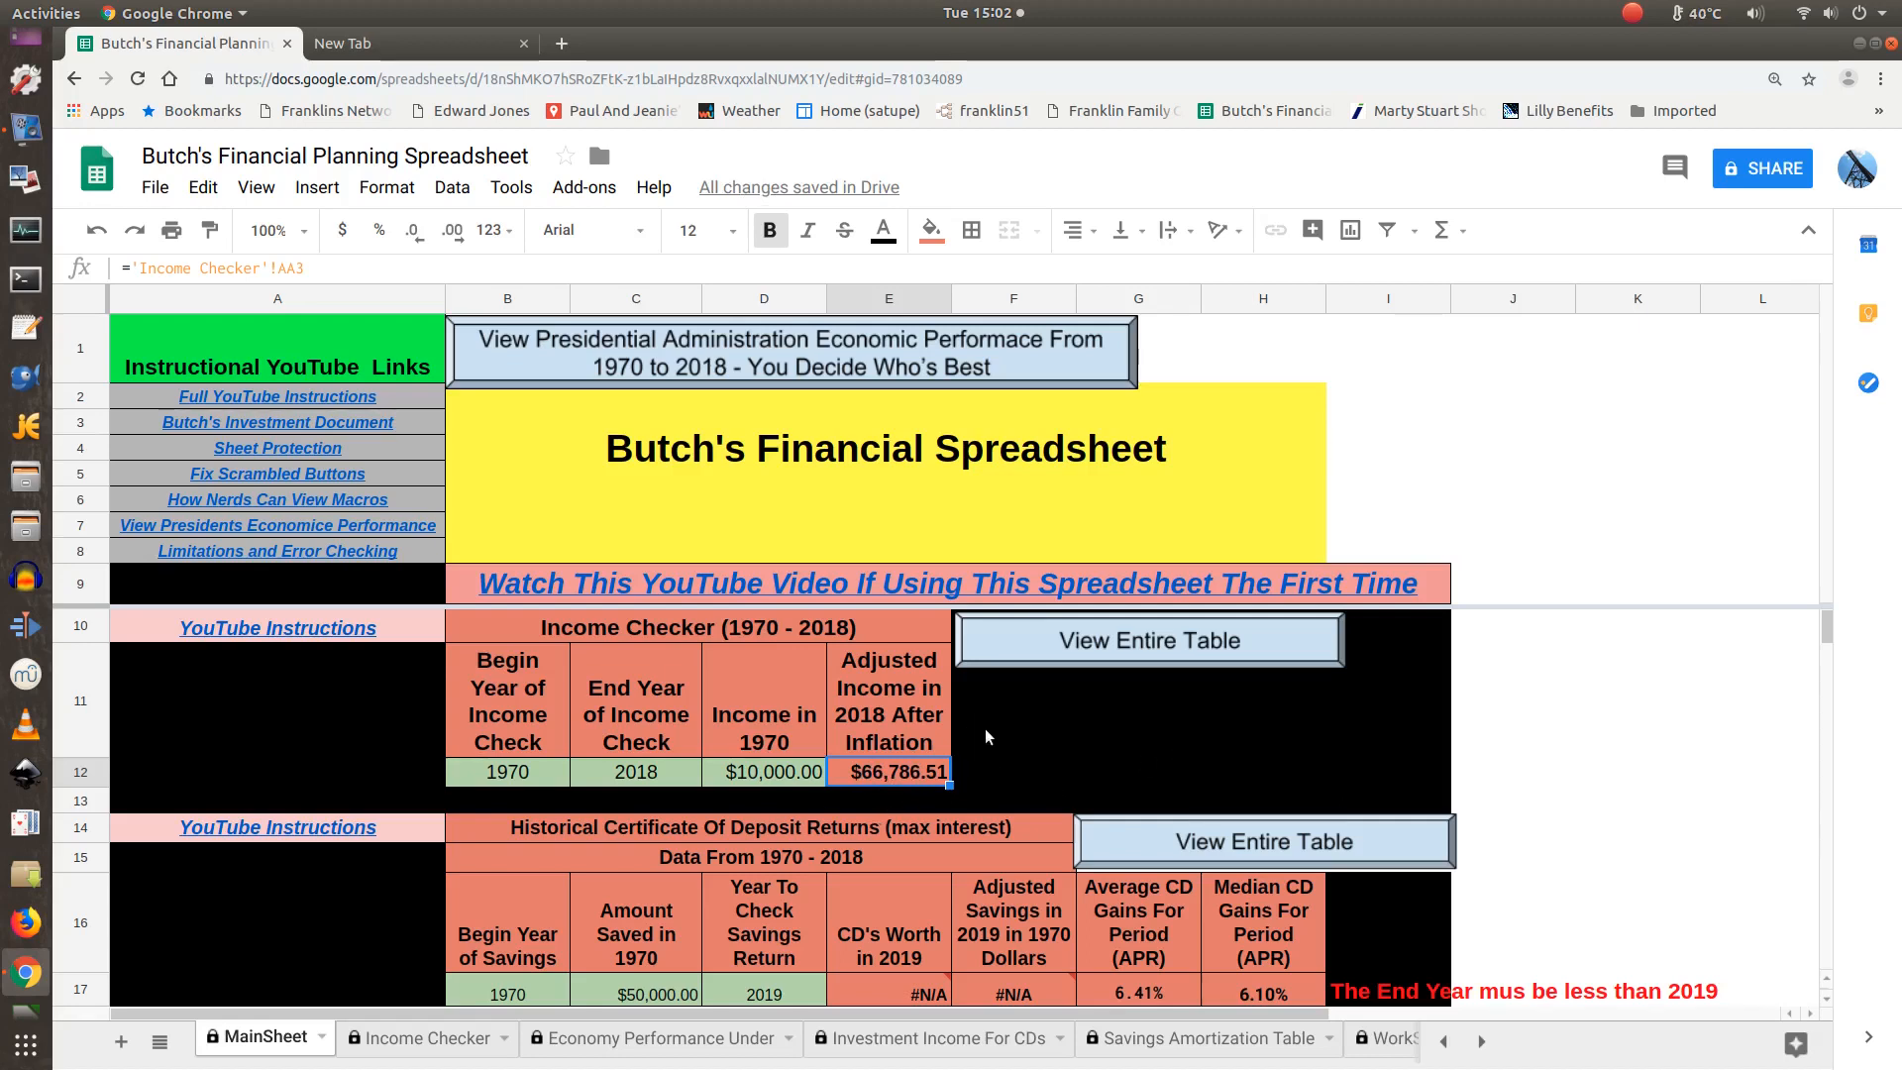
# Open the Income Checker's entire table and follow the Inflated Income column from 1970 down to 2018.
pyautogui.click(1119, 652)
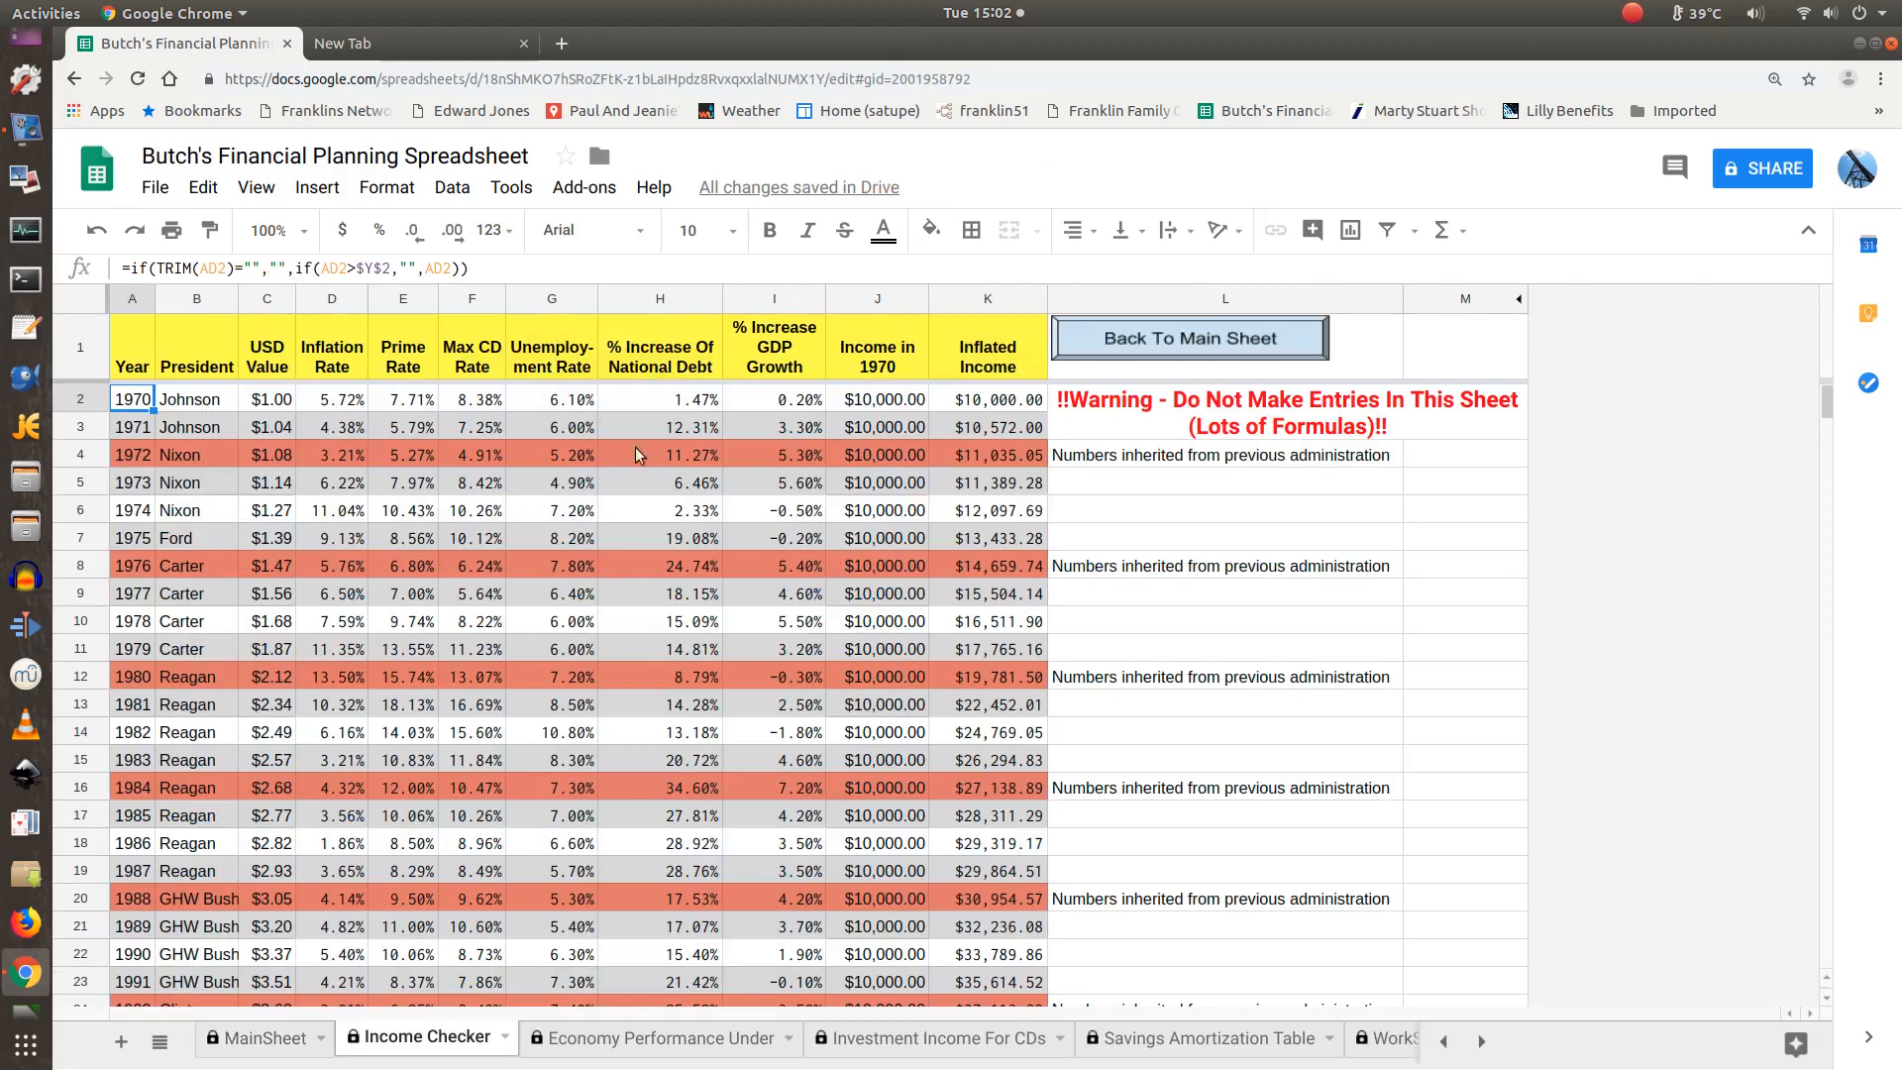
pyautogui.click(1005, 401)
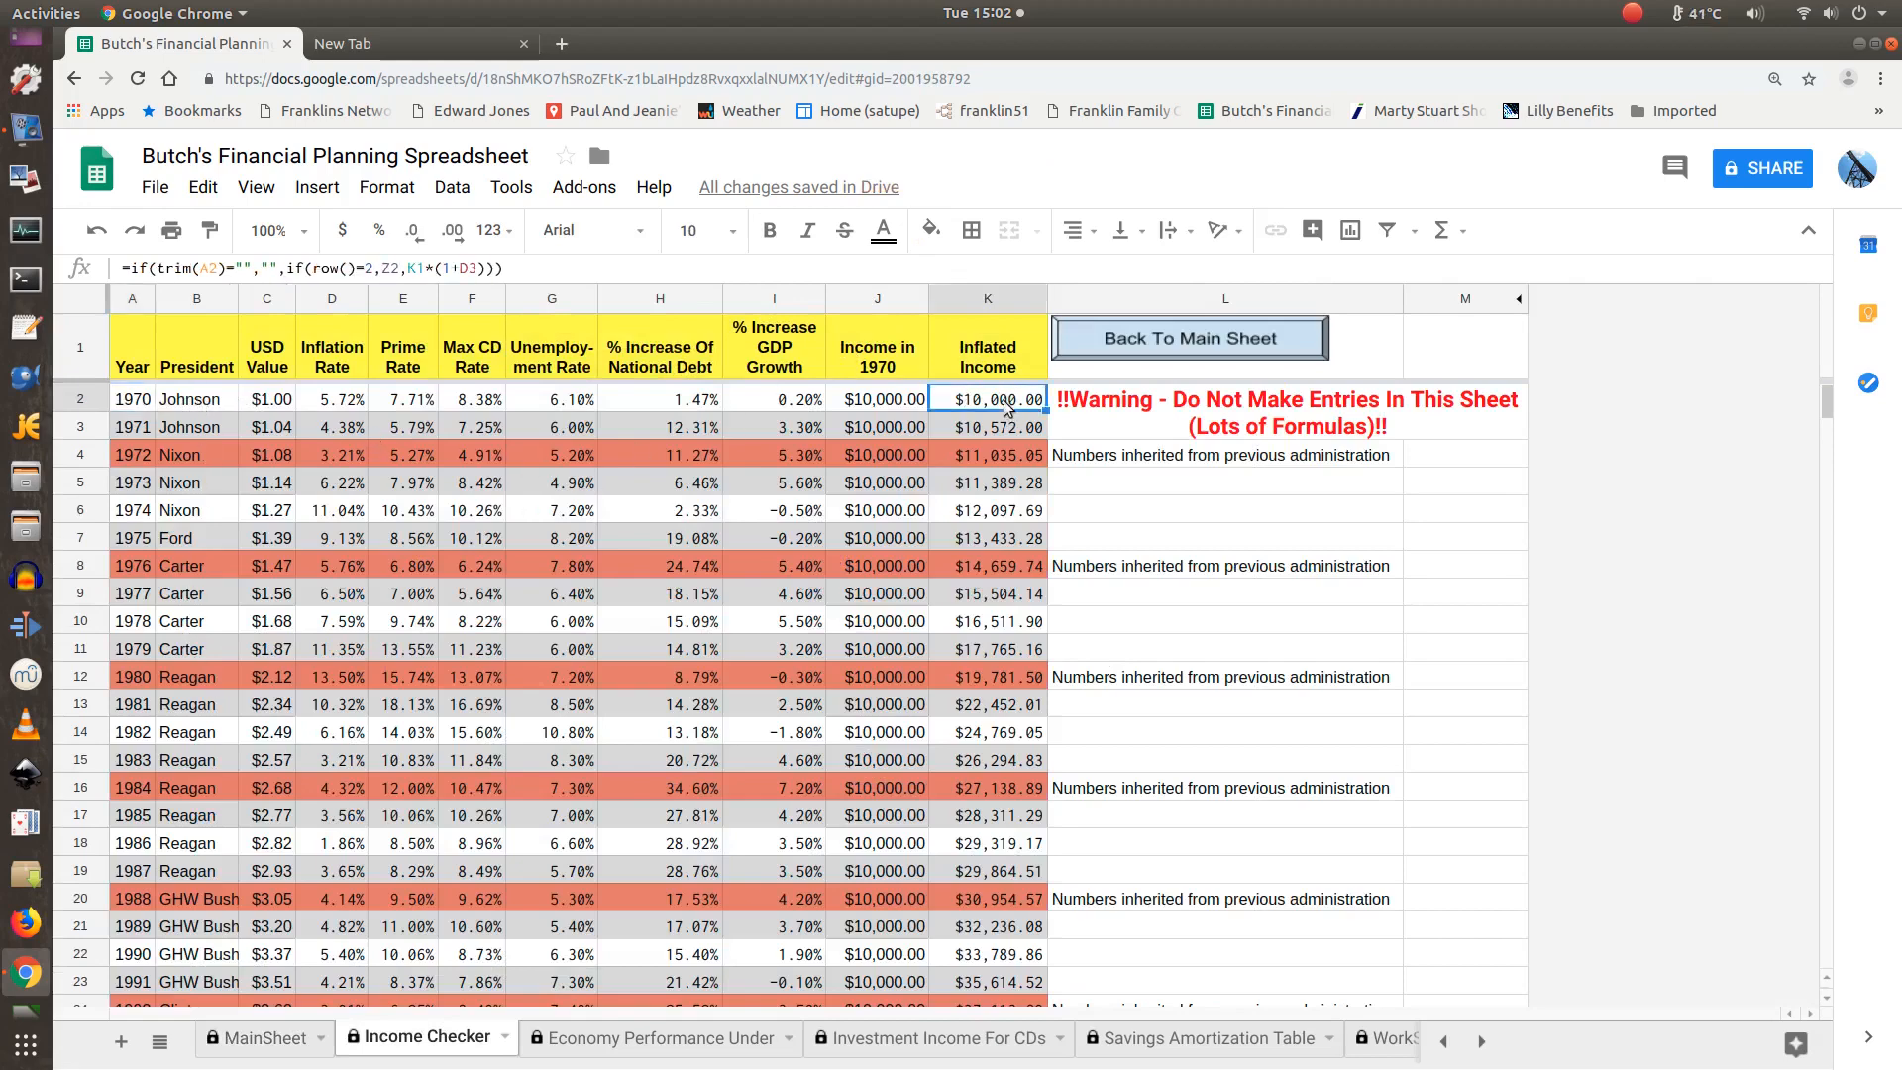
pyautogui.click(1006, 432)
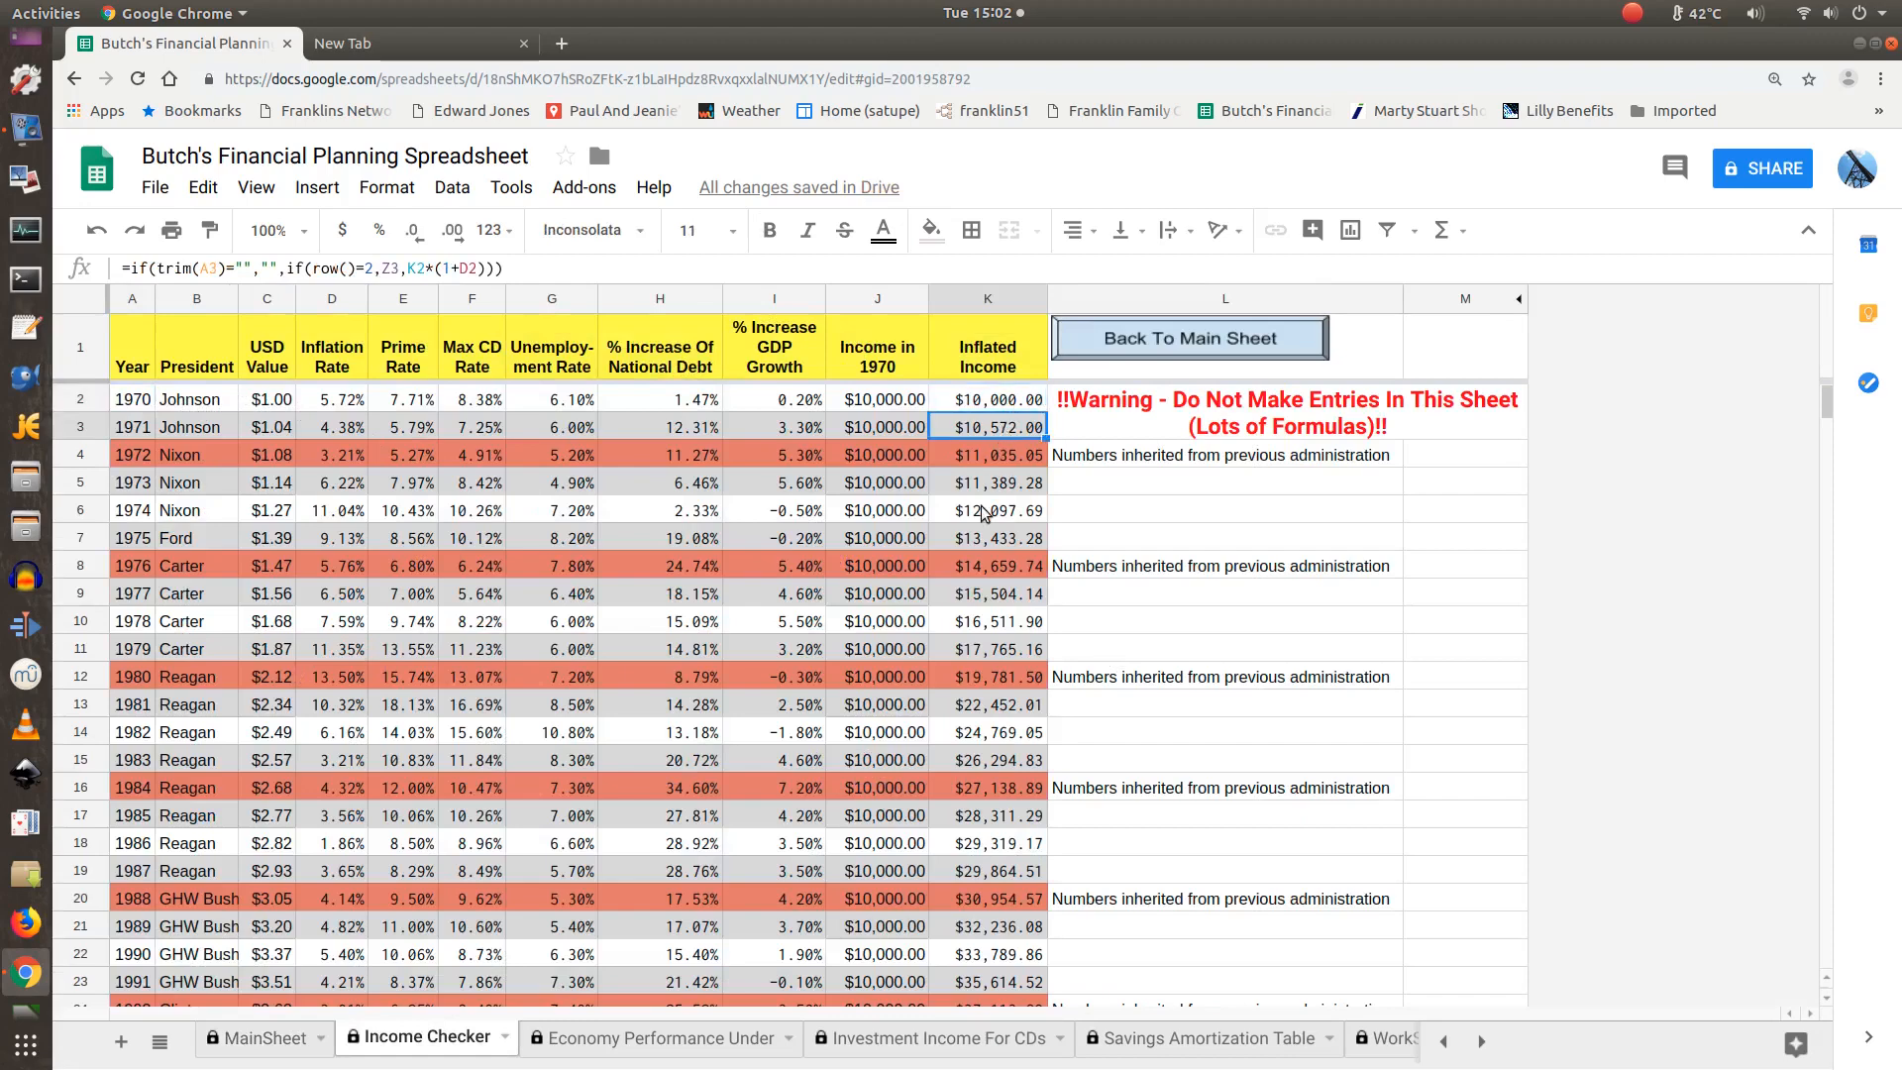
pyautogui.scroll(-1, 985, 515)
pyautogui.scroll(-1, 994, 651)
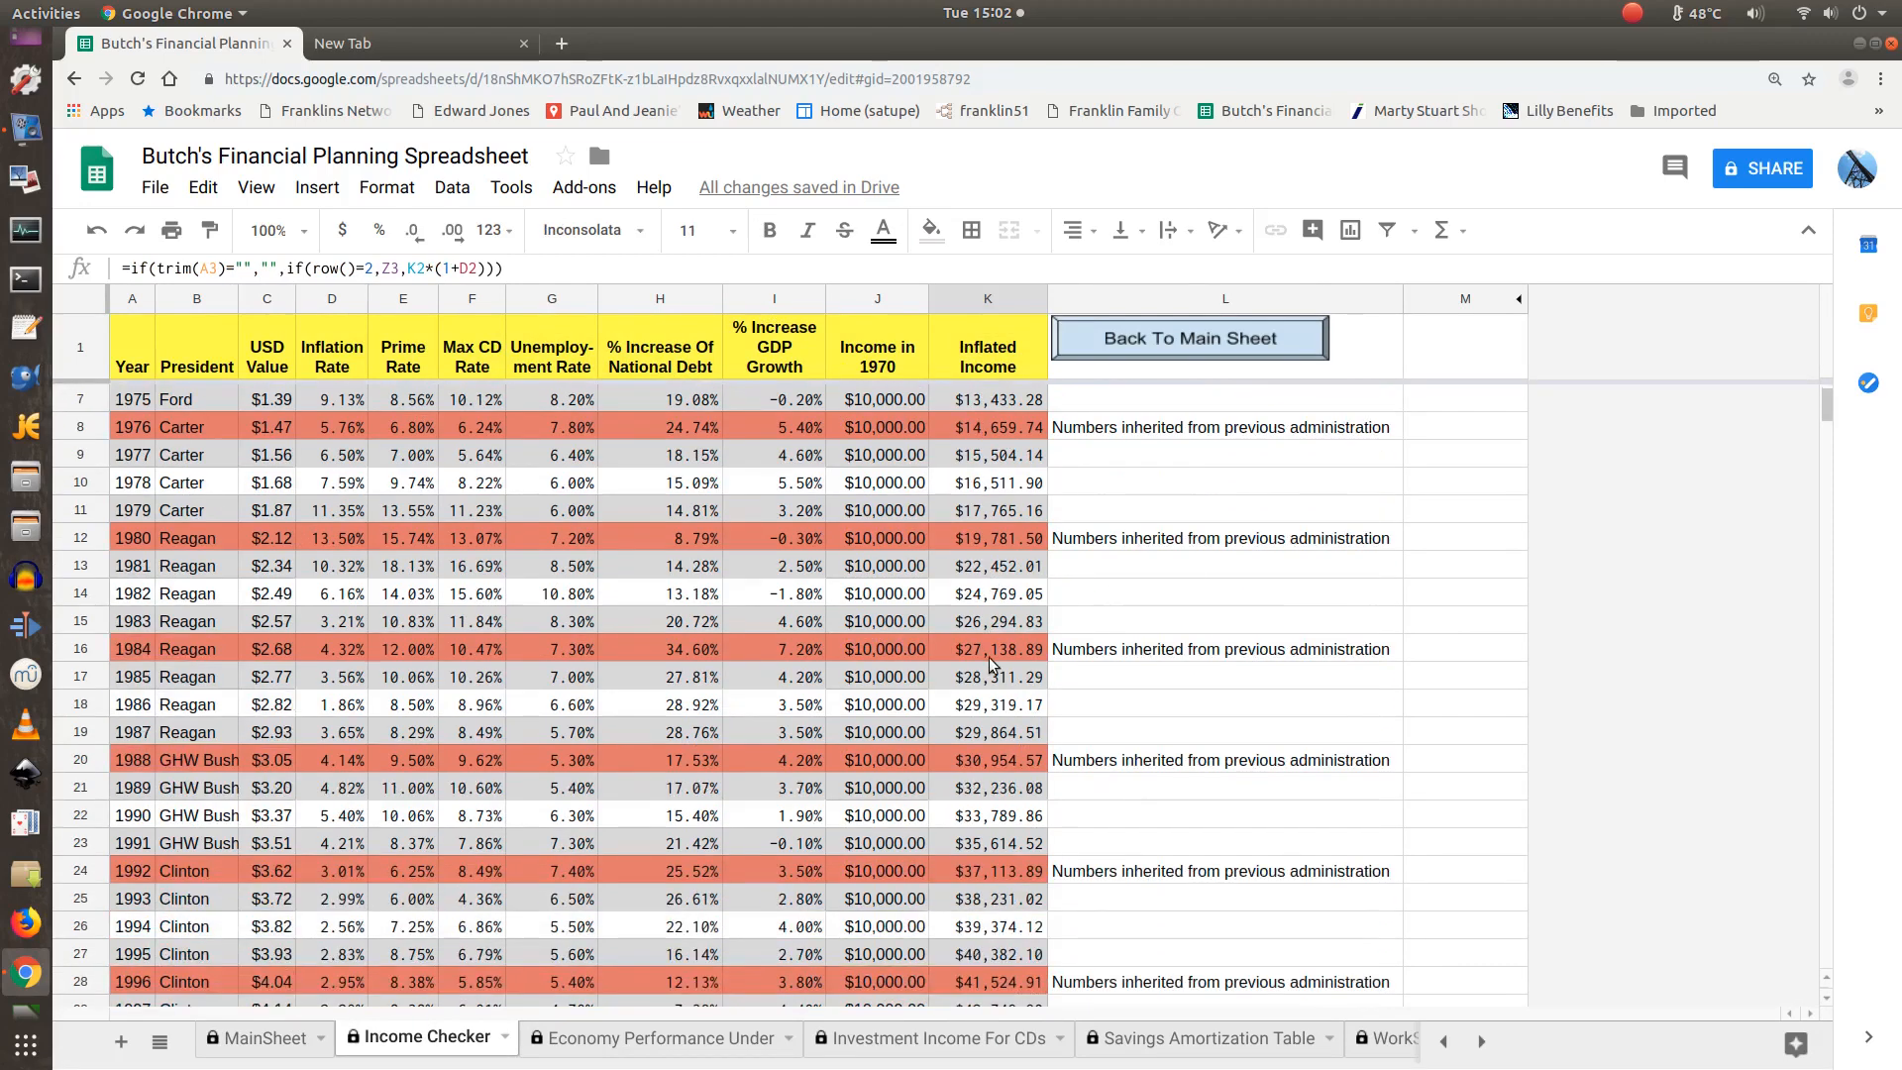
pyautogui.click(1008, 357)
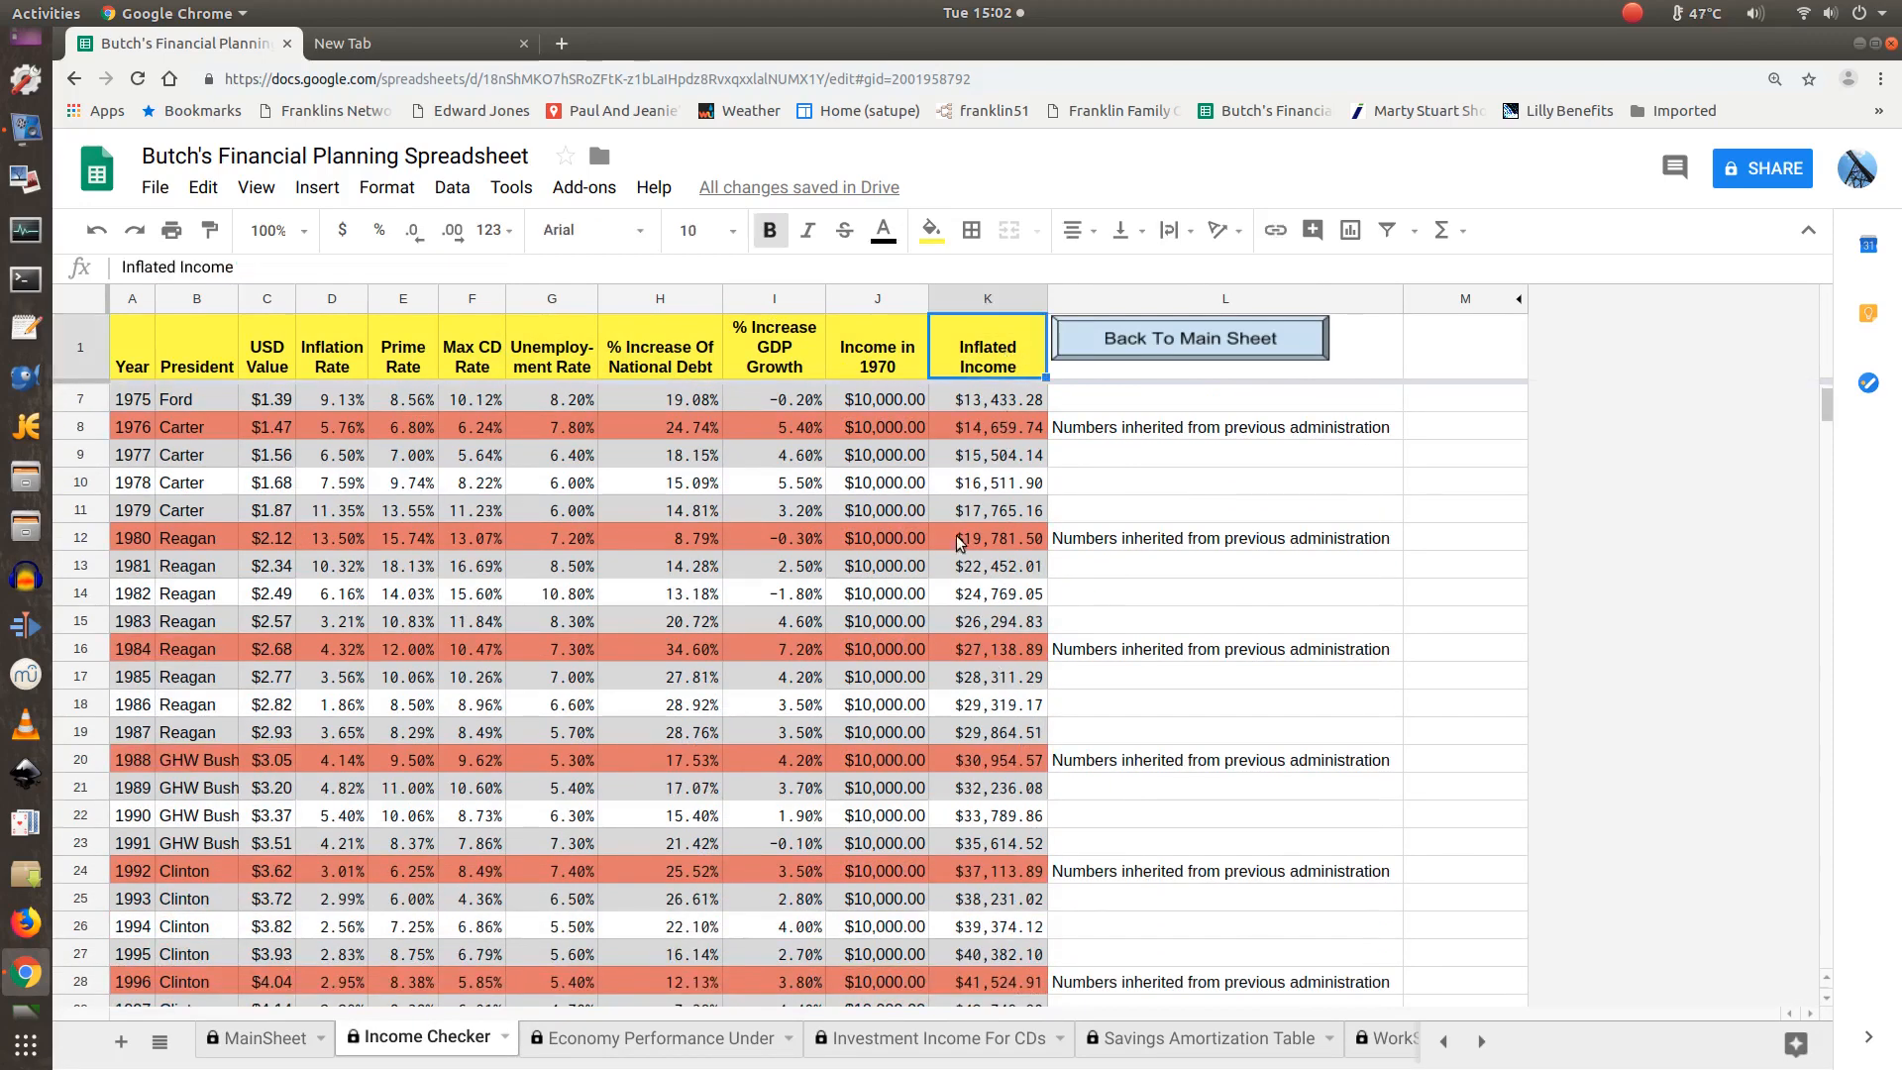
pyautogui.scroll(-5, 966, 535)
pyautogui.scroll(-3, 976, 673)
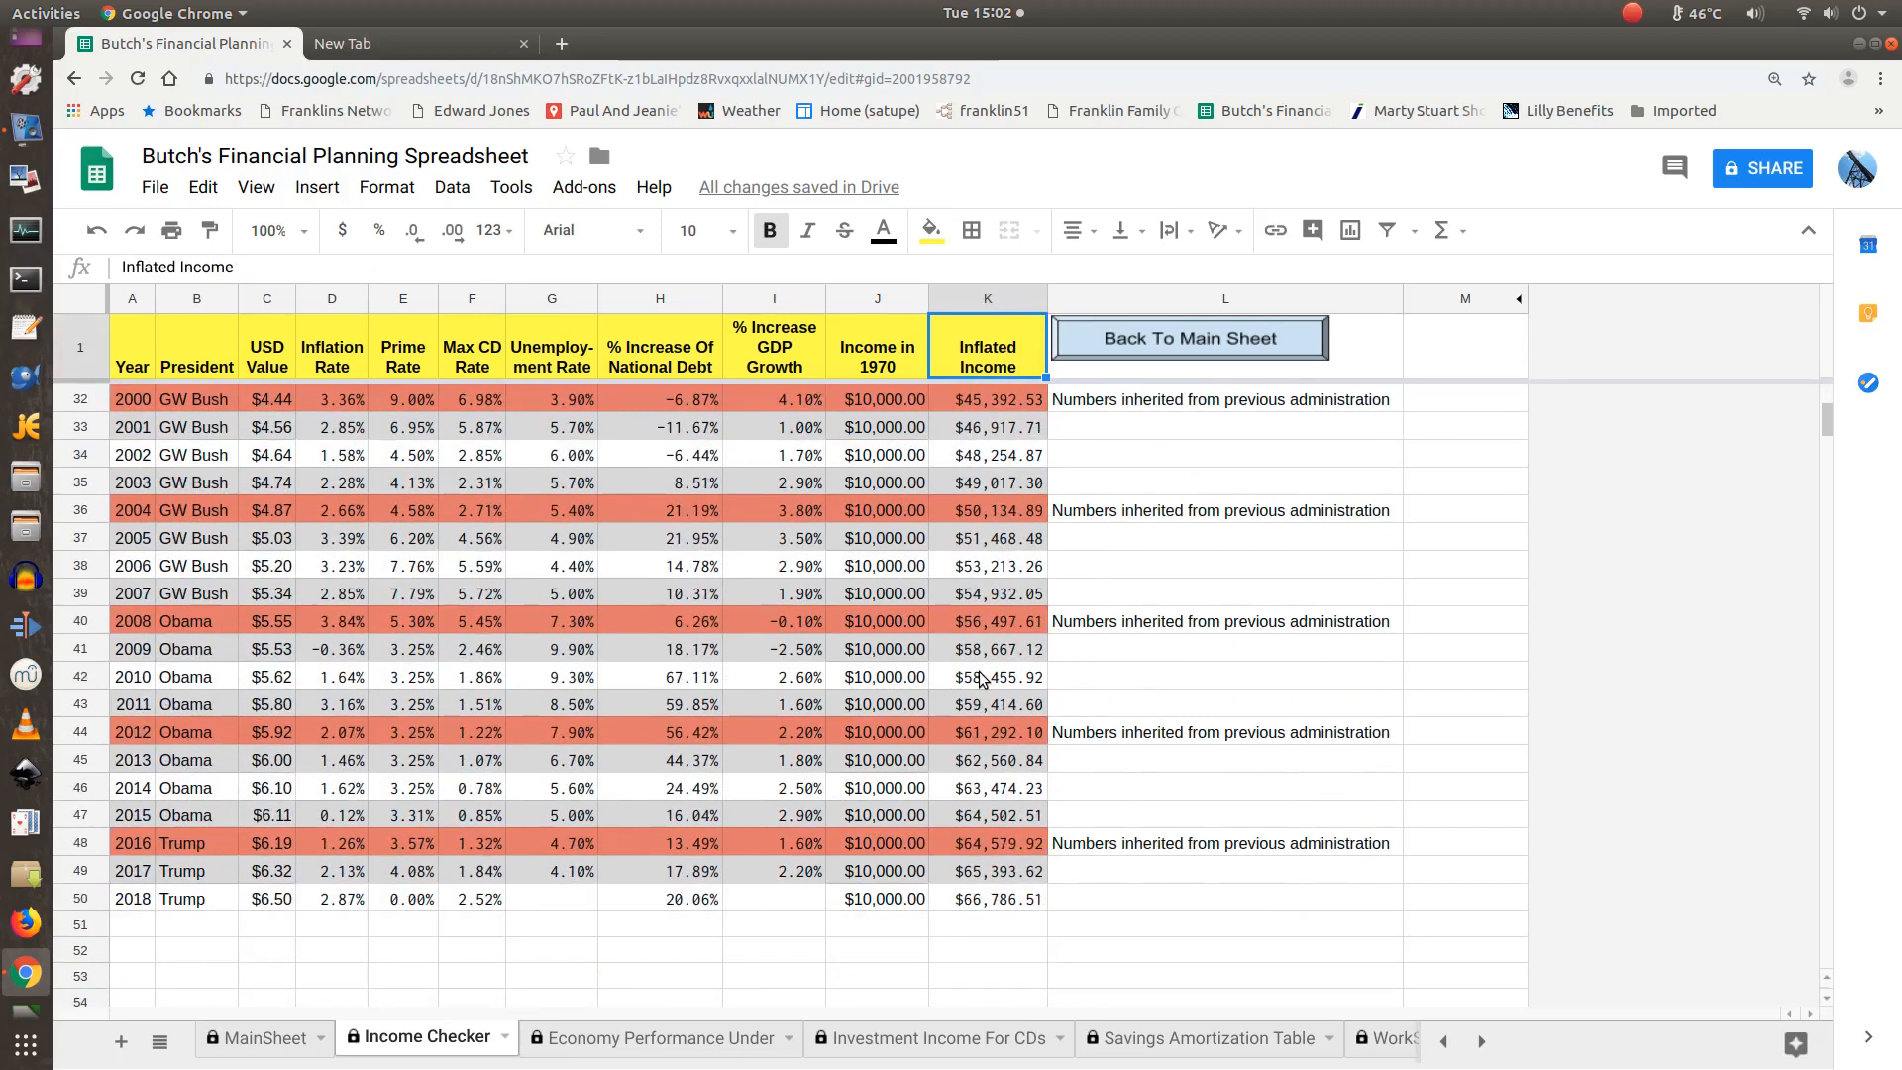
# Review the Inflated Income column back up from 2018 to the Carter years.
pyautogui.scroll(2, 991, 782)
pyautogui.scroll(3, 992, 782)
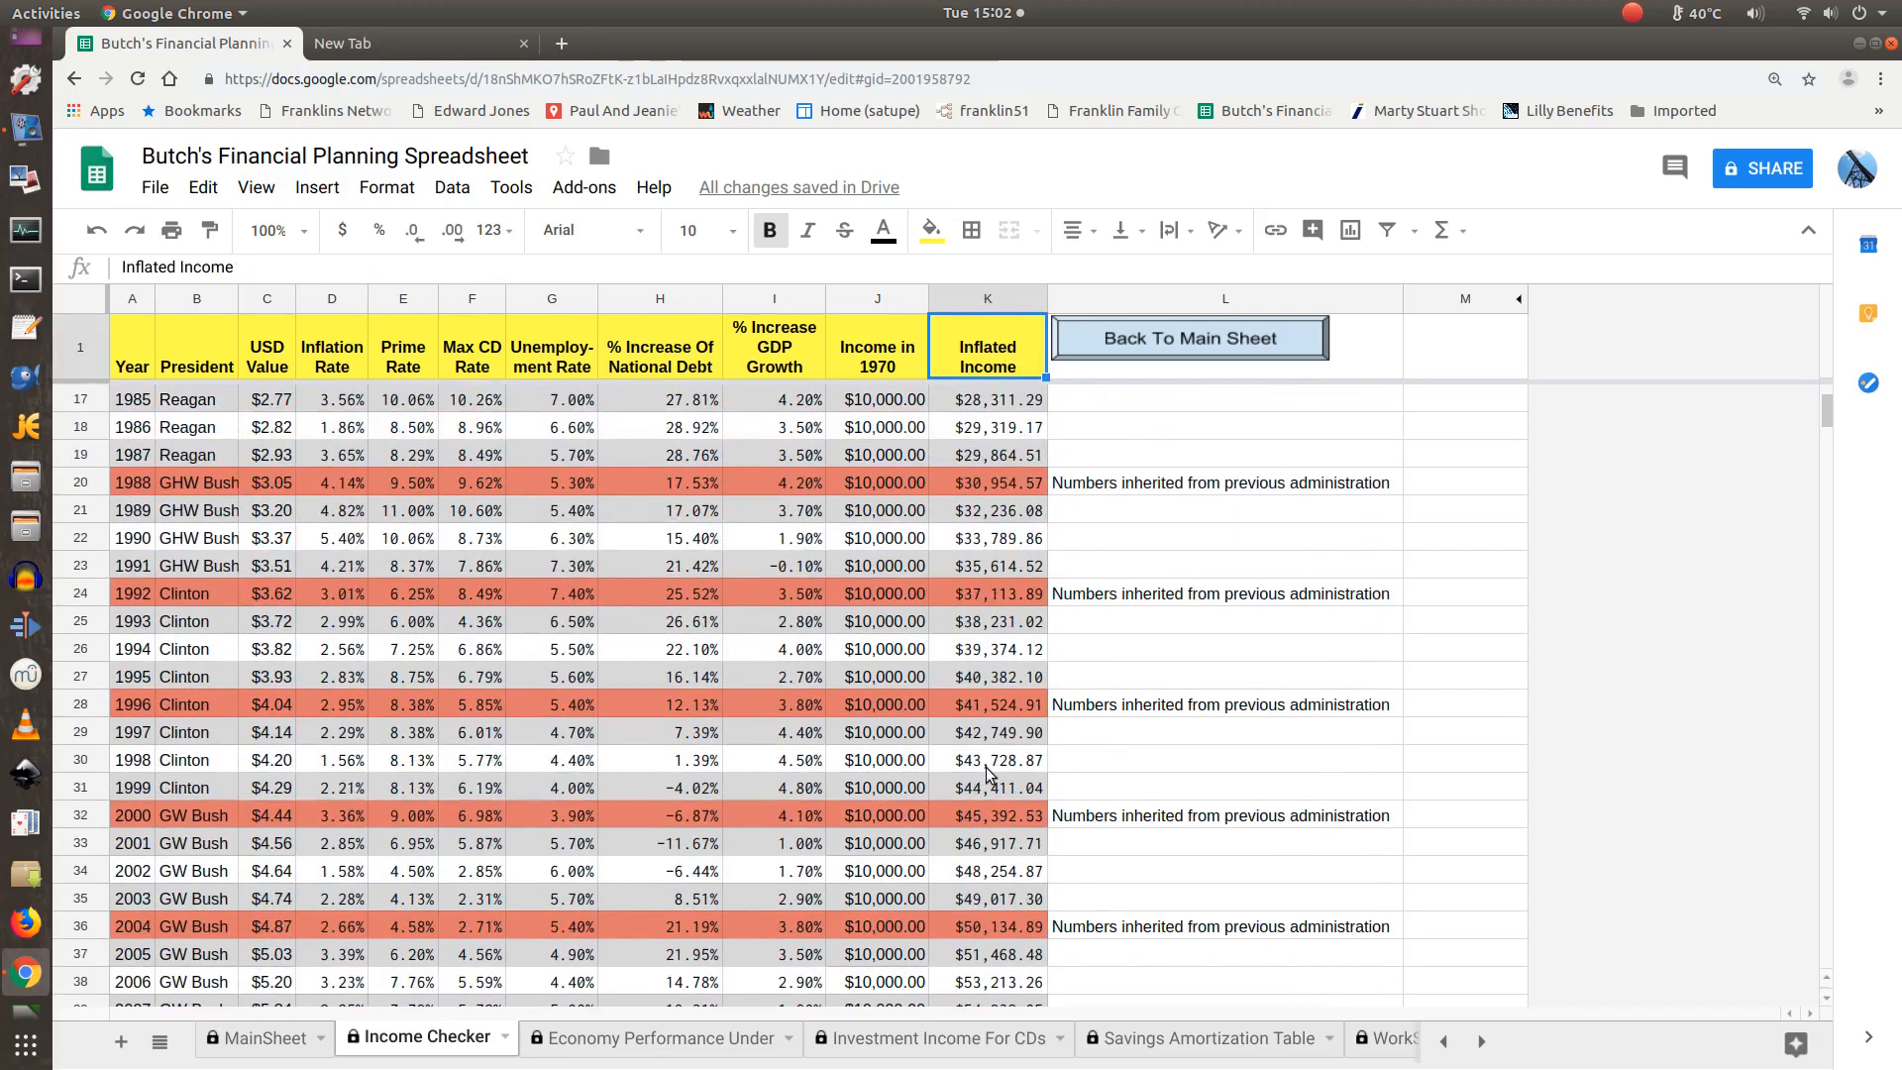
pyautogui.scroll(1, 980, 639)
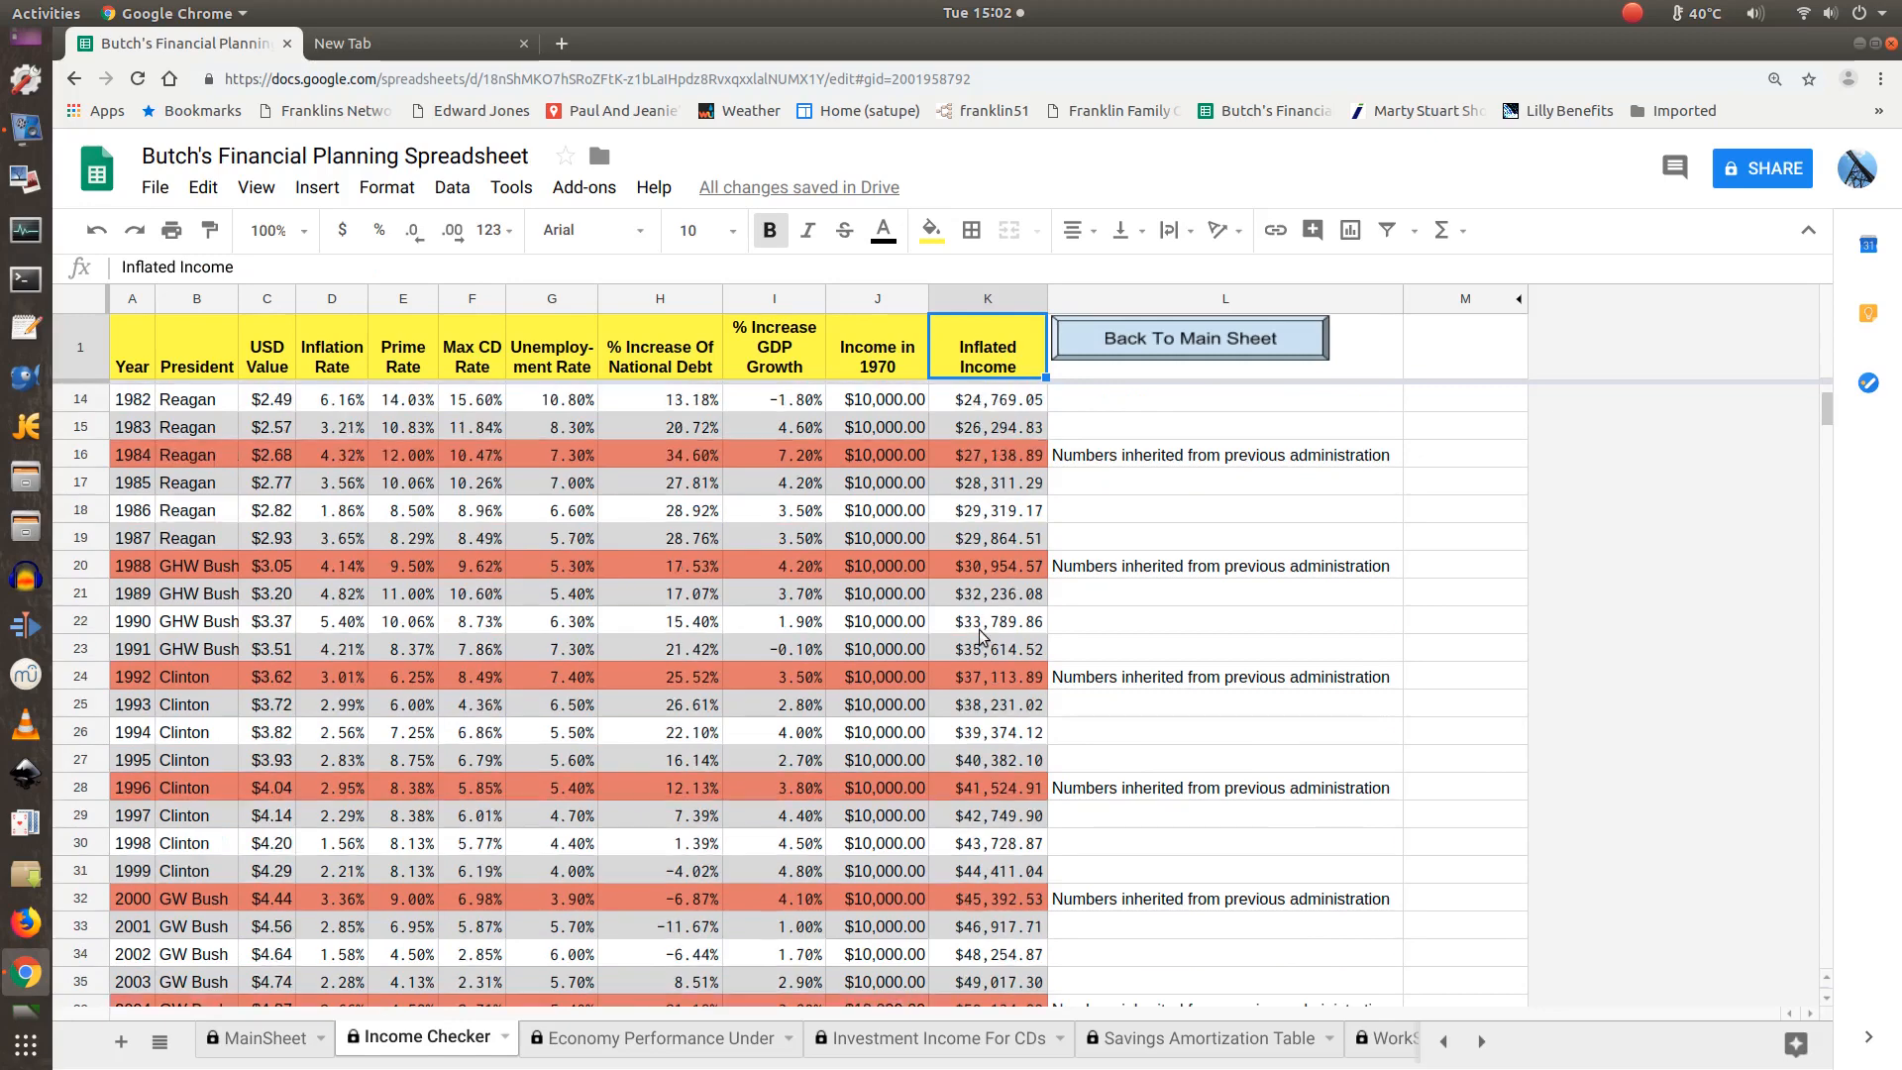
pyautogui.scroll(2, 979, 635)
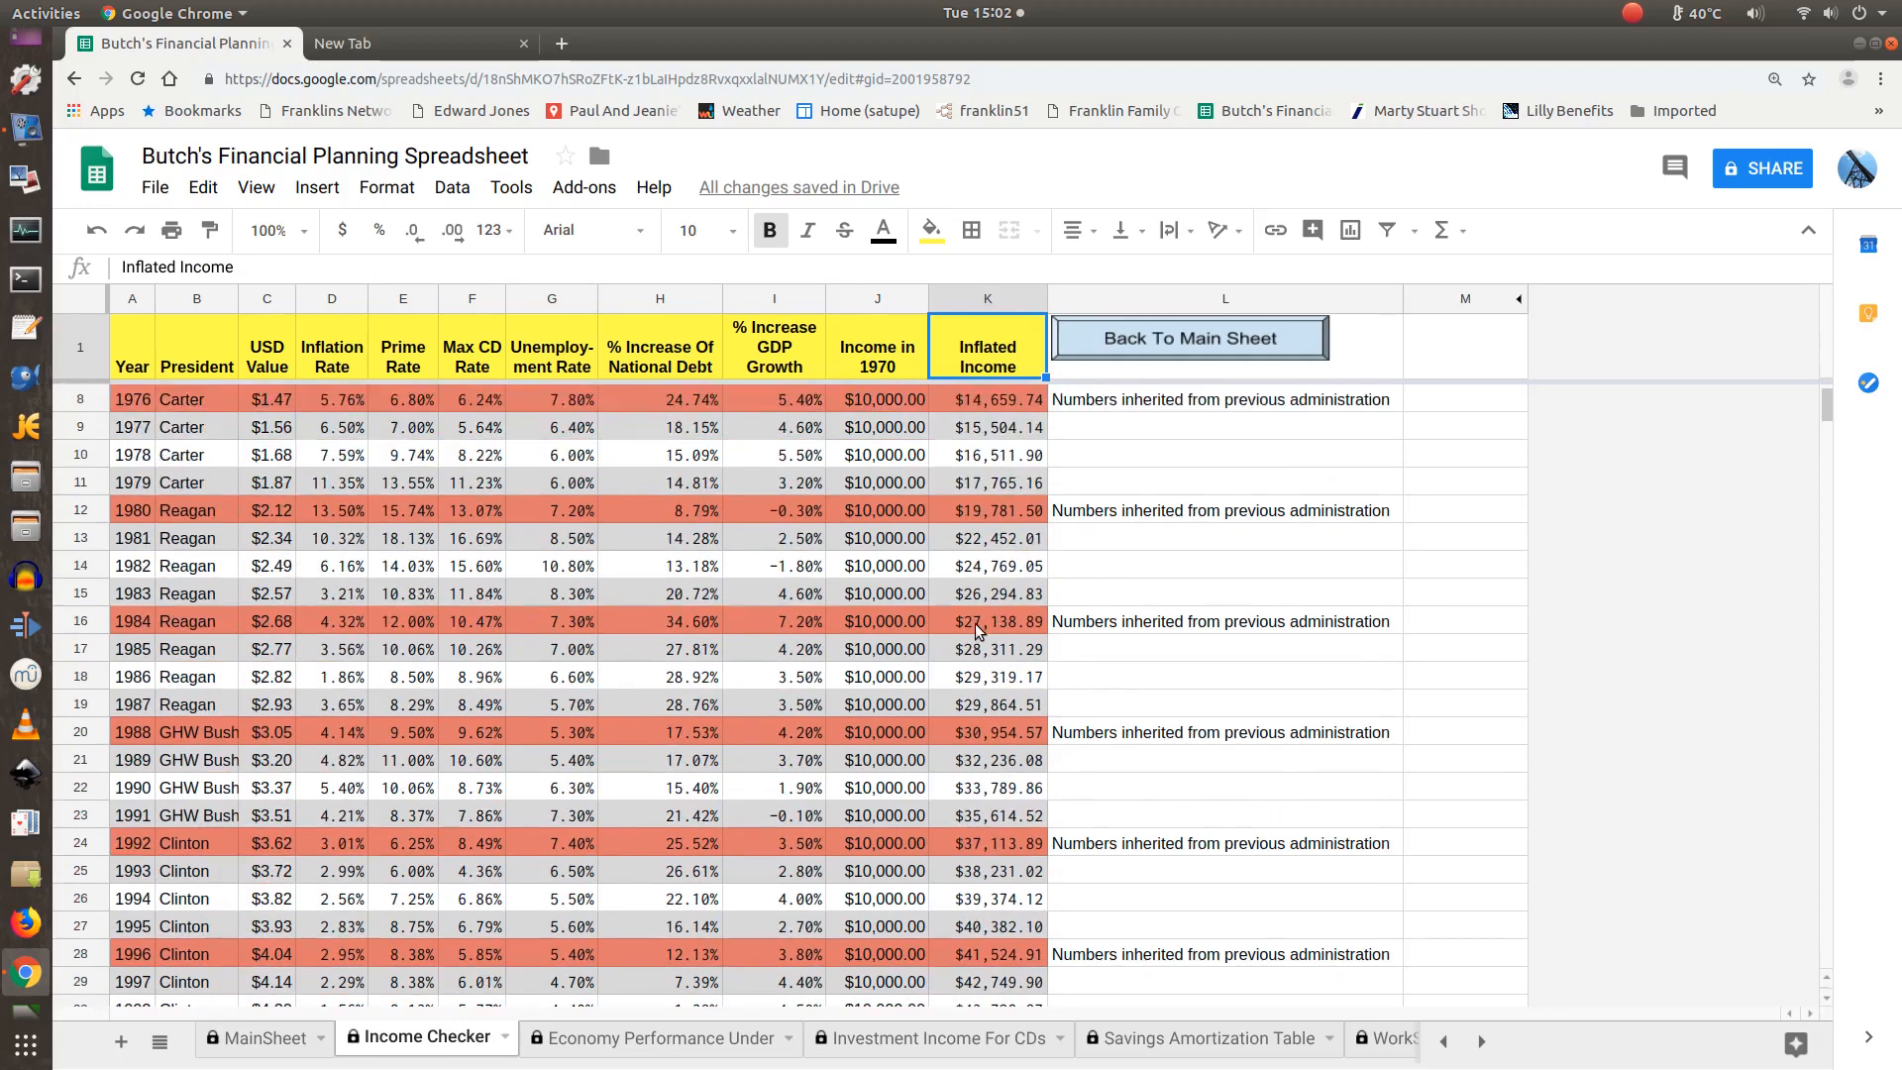
# Return to the main sheet and bring the Historical Certificate Of Deposit Returns section into view.
pyautogui.click(1215, 342)
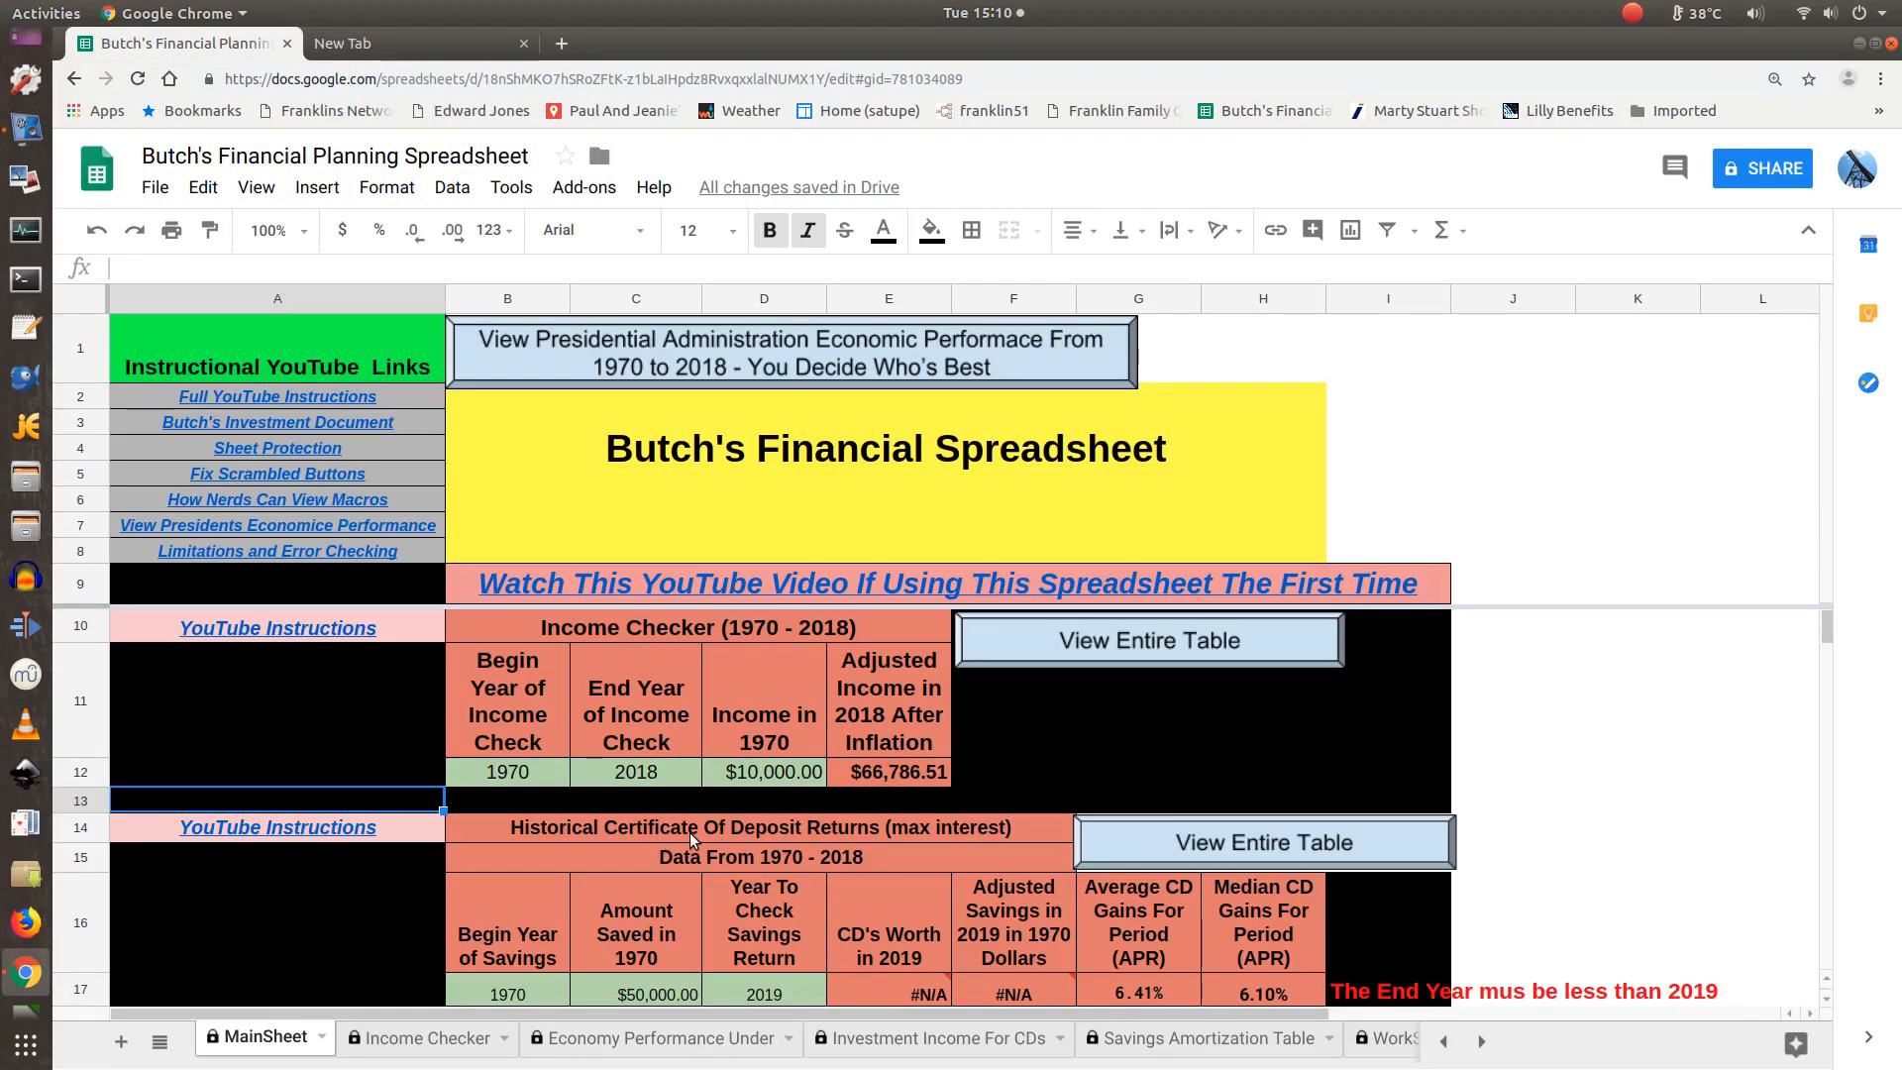
pyautogui.scroll(-2, 692, 830)
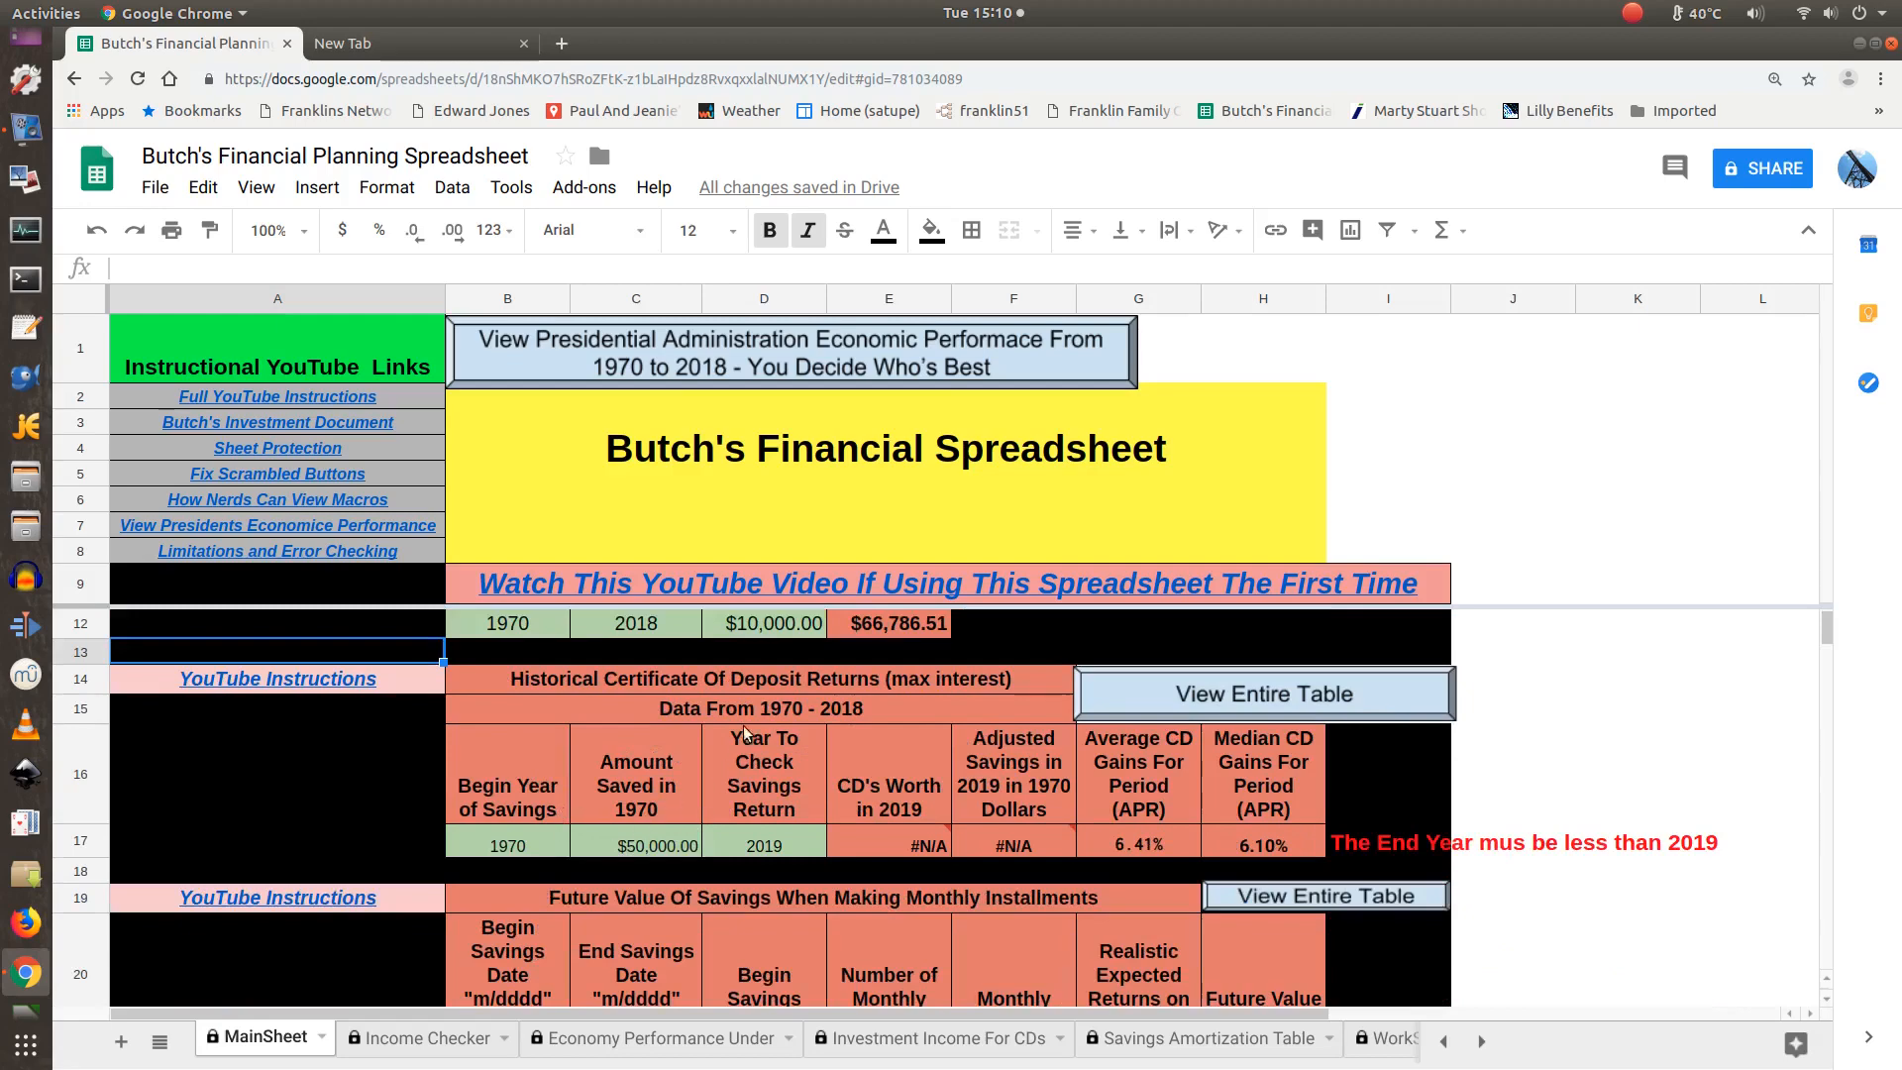
pyautogui.scroll(1, 704, 693)
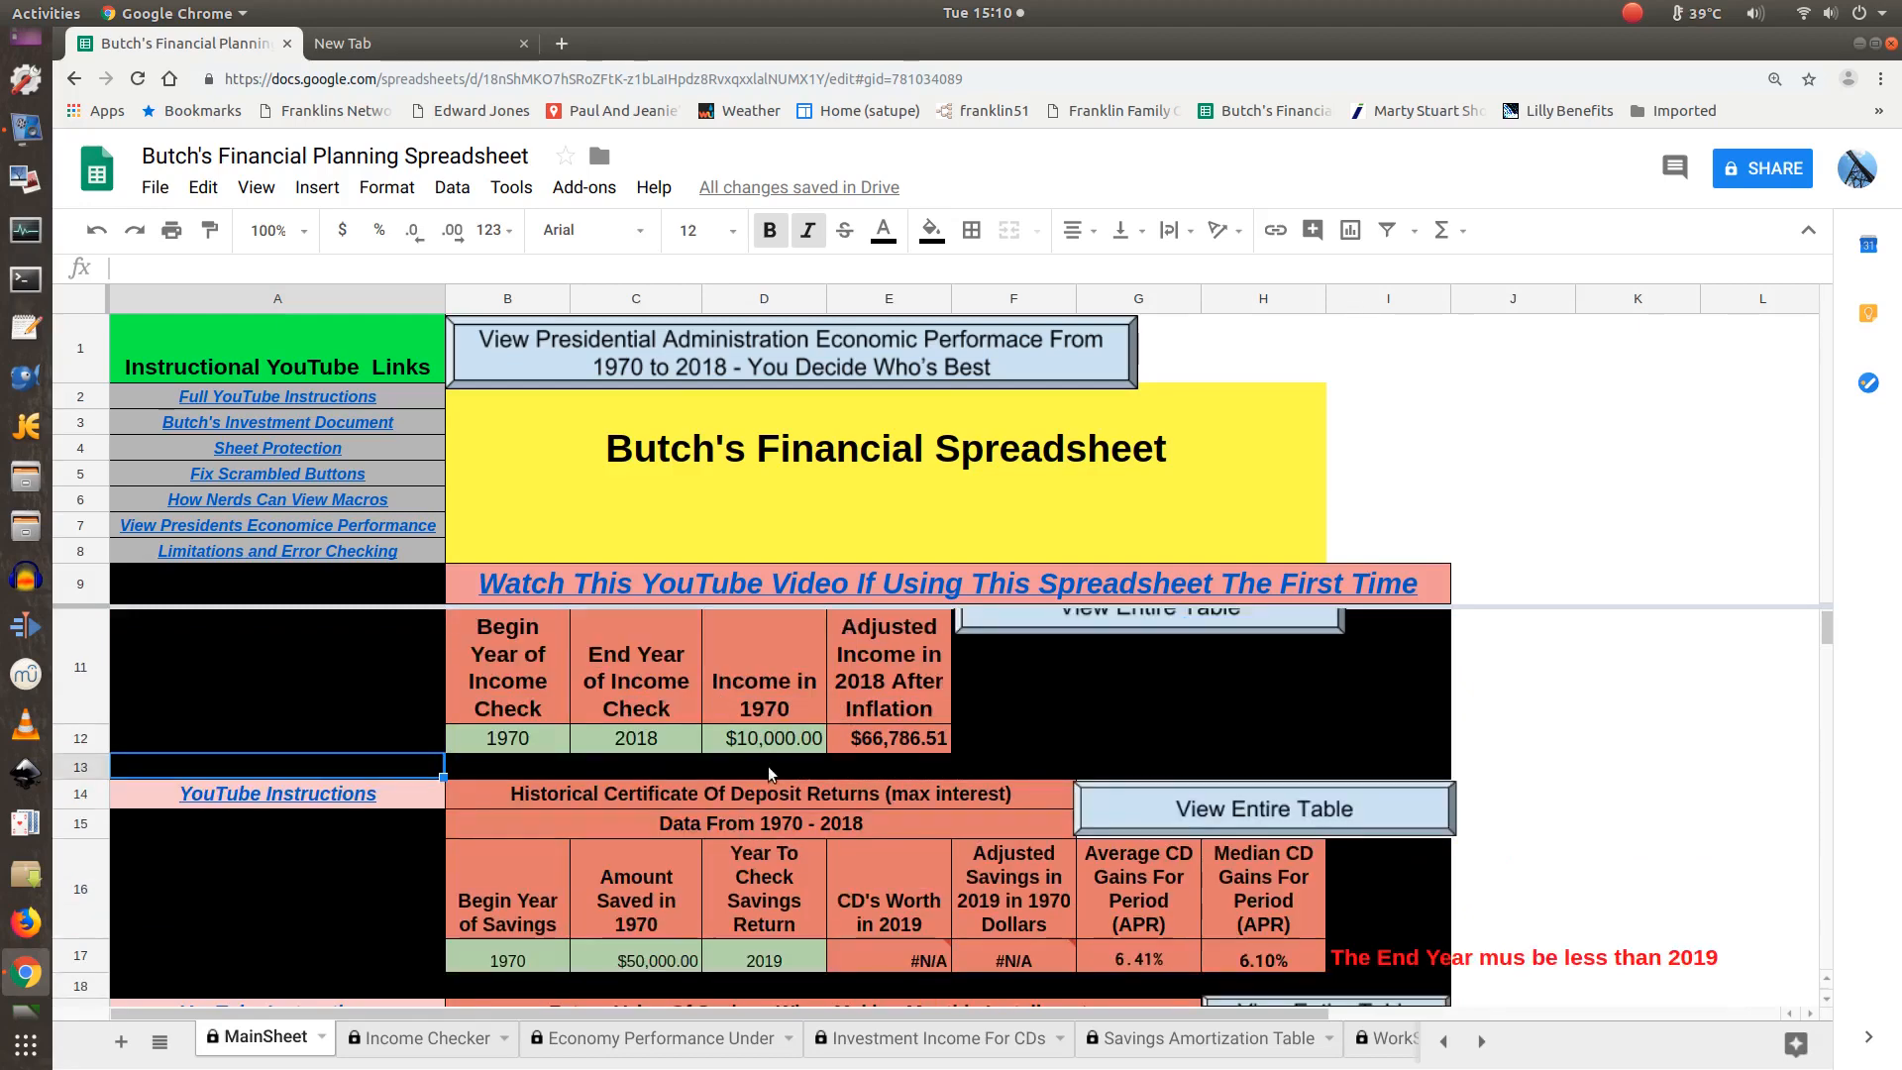
# Inspect the end-year error check beside the Historical Certificate Of Deposit Returns and the section's begin year.
pyautogui.scroll(-1, 769, 764)
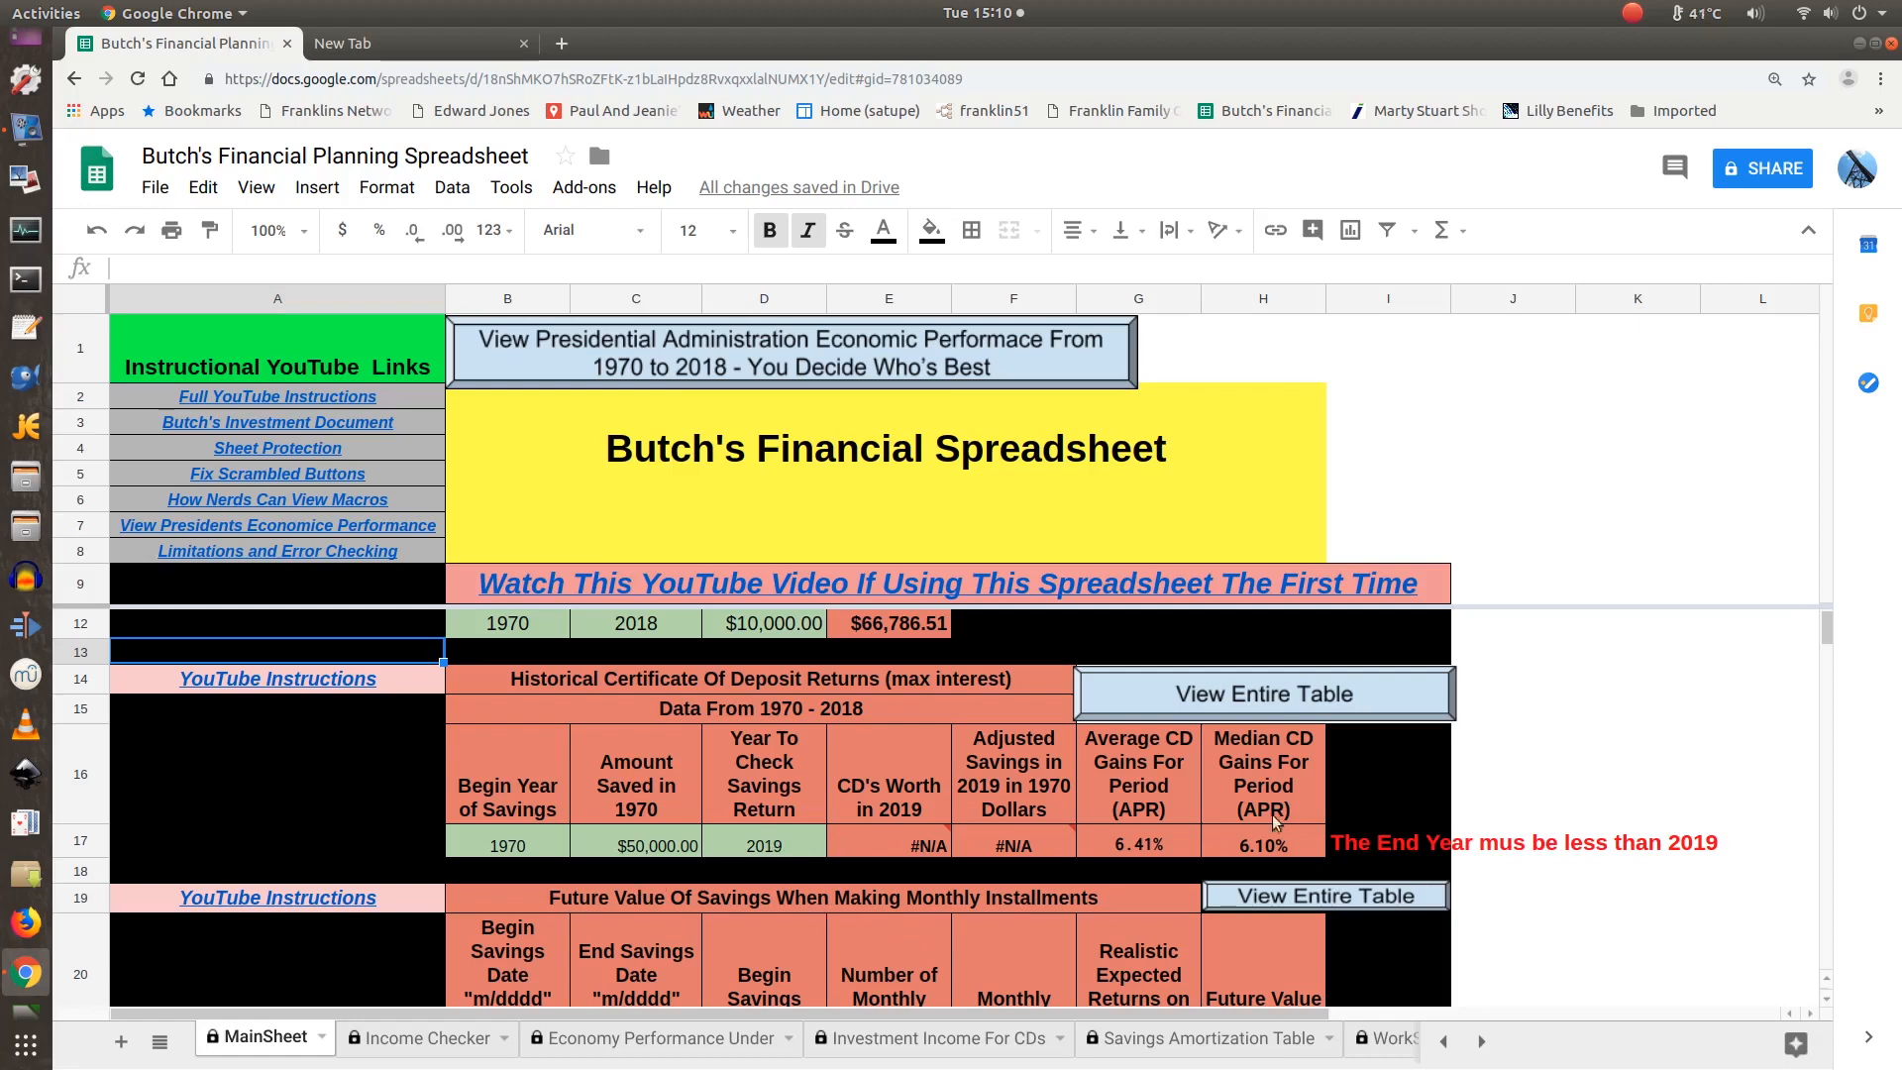
pyautogui.click(1397, 844)
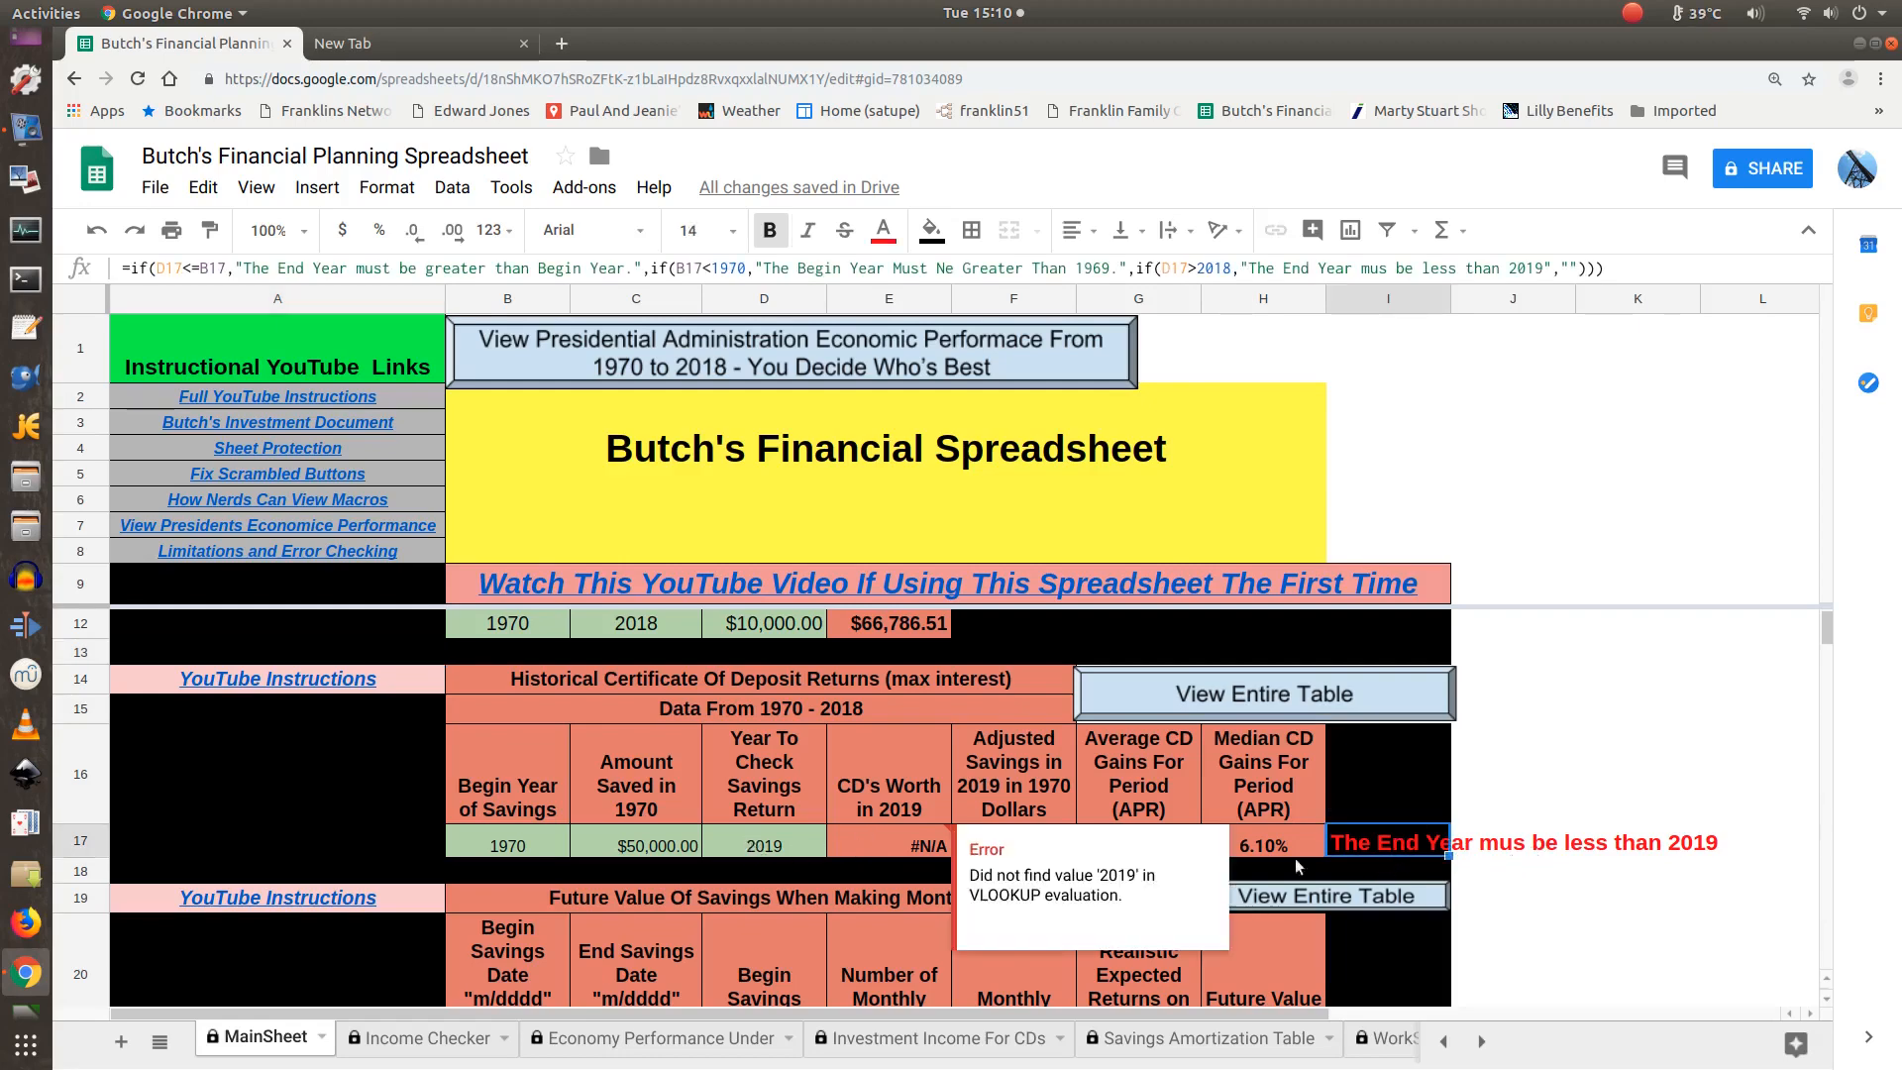
pyautogui.click(526, 846)
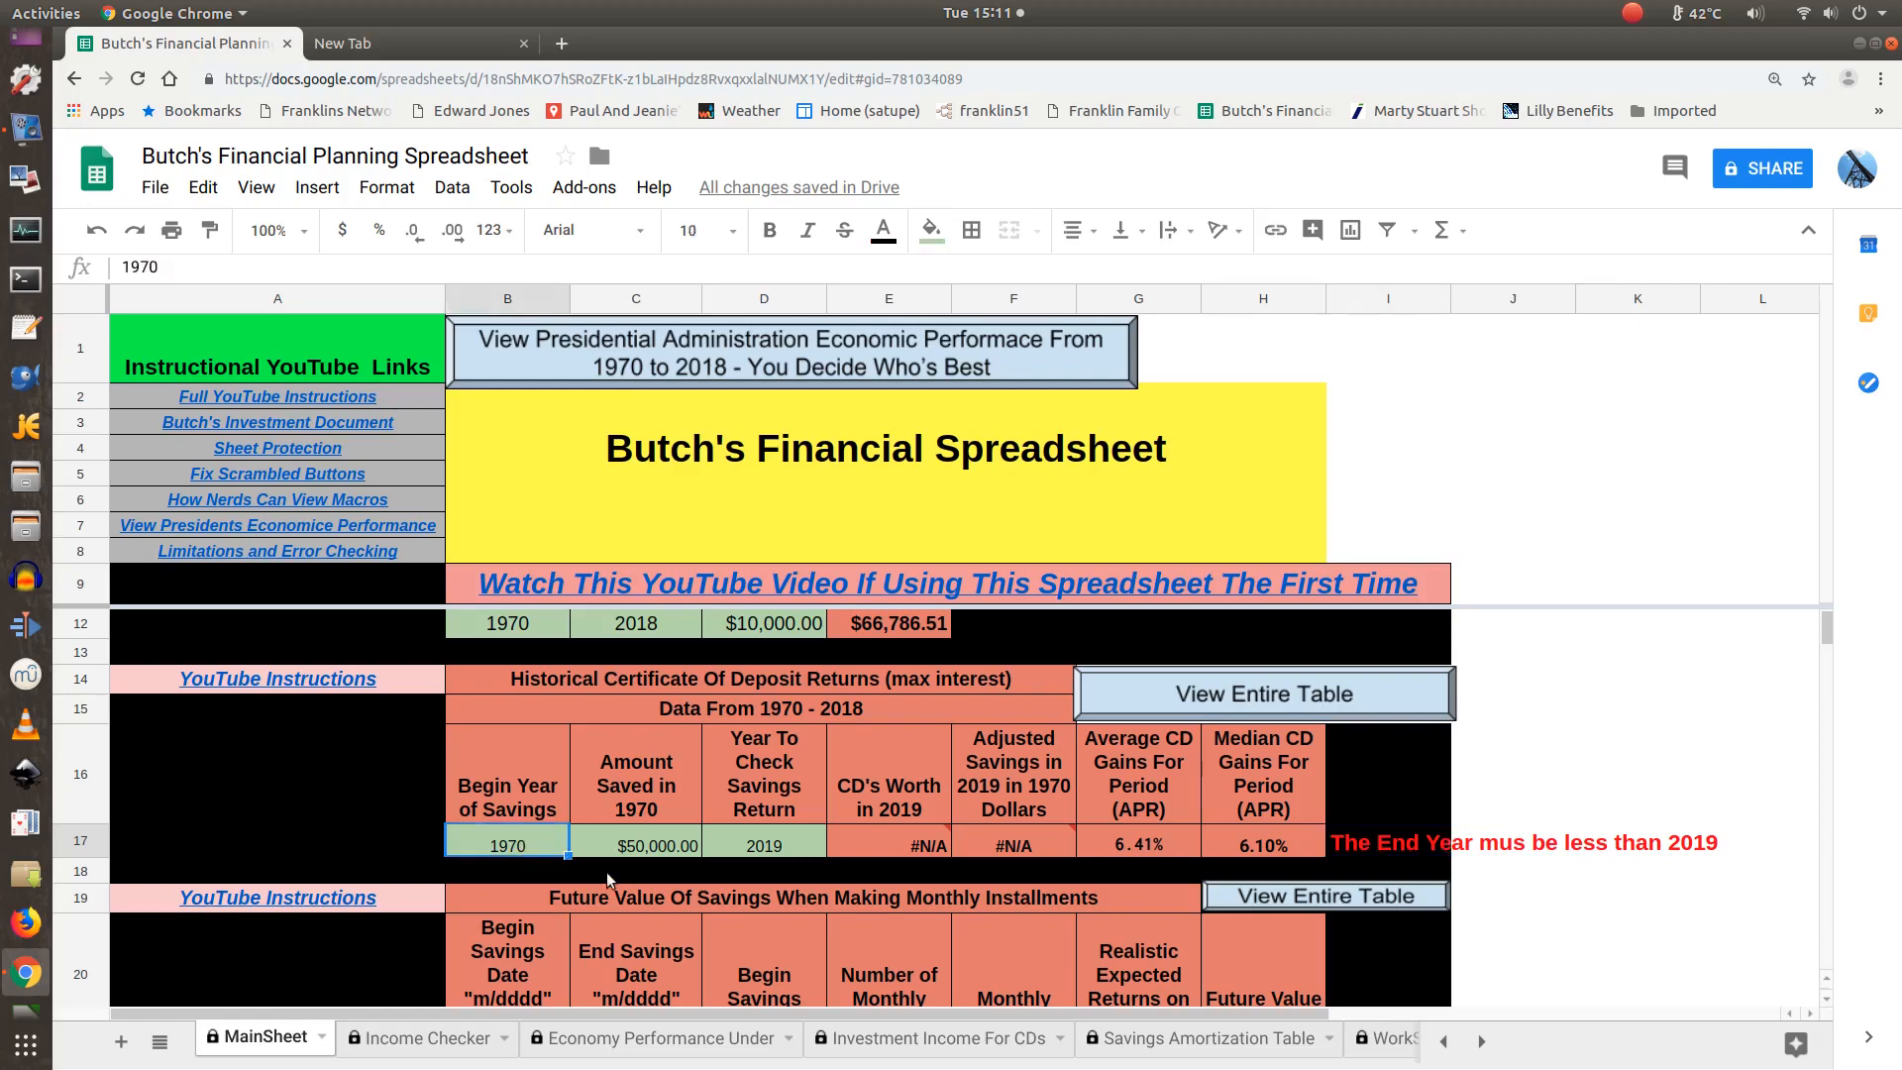
# Enter 2918 as the Year To Check Savings Return and check the error on the CD's worth.
pyautogui.click(781, 844)
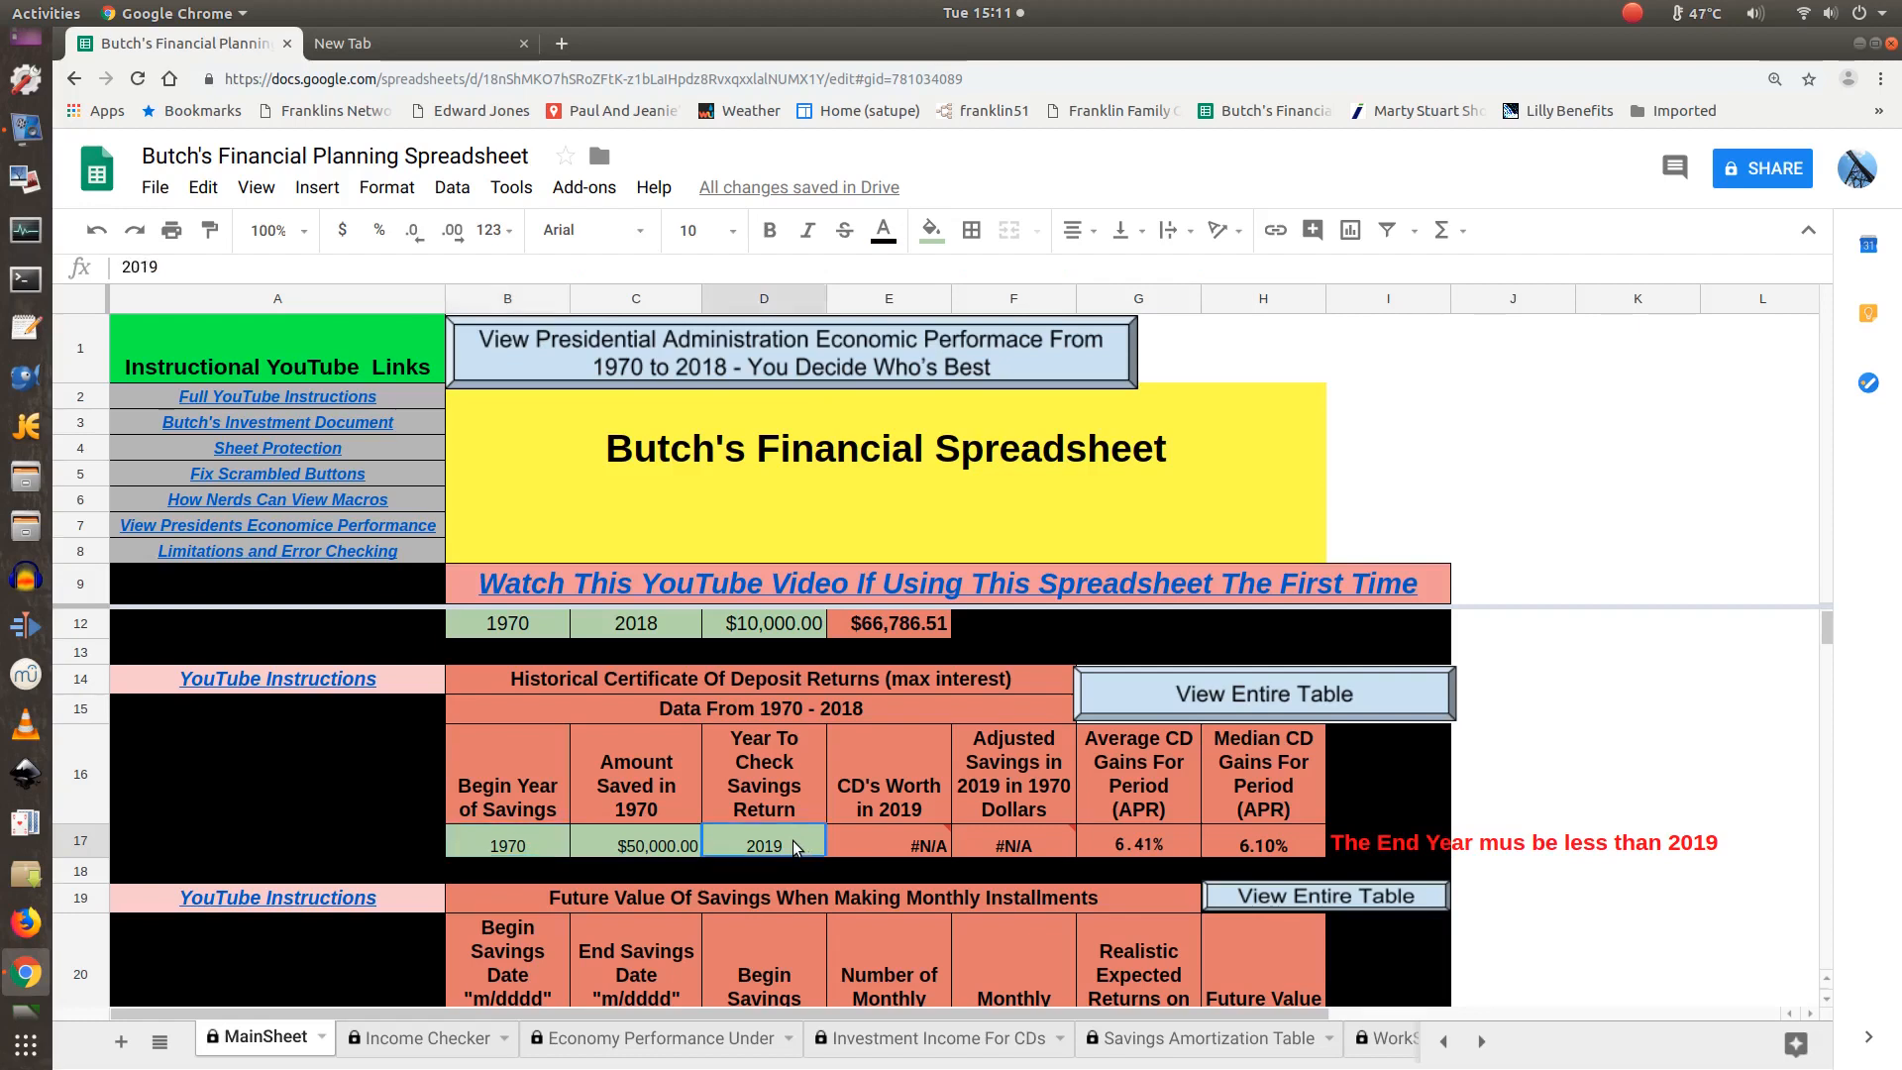
pyautogui.write('2918')
pyautogui.press('Return')
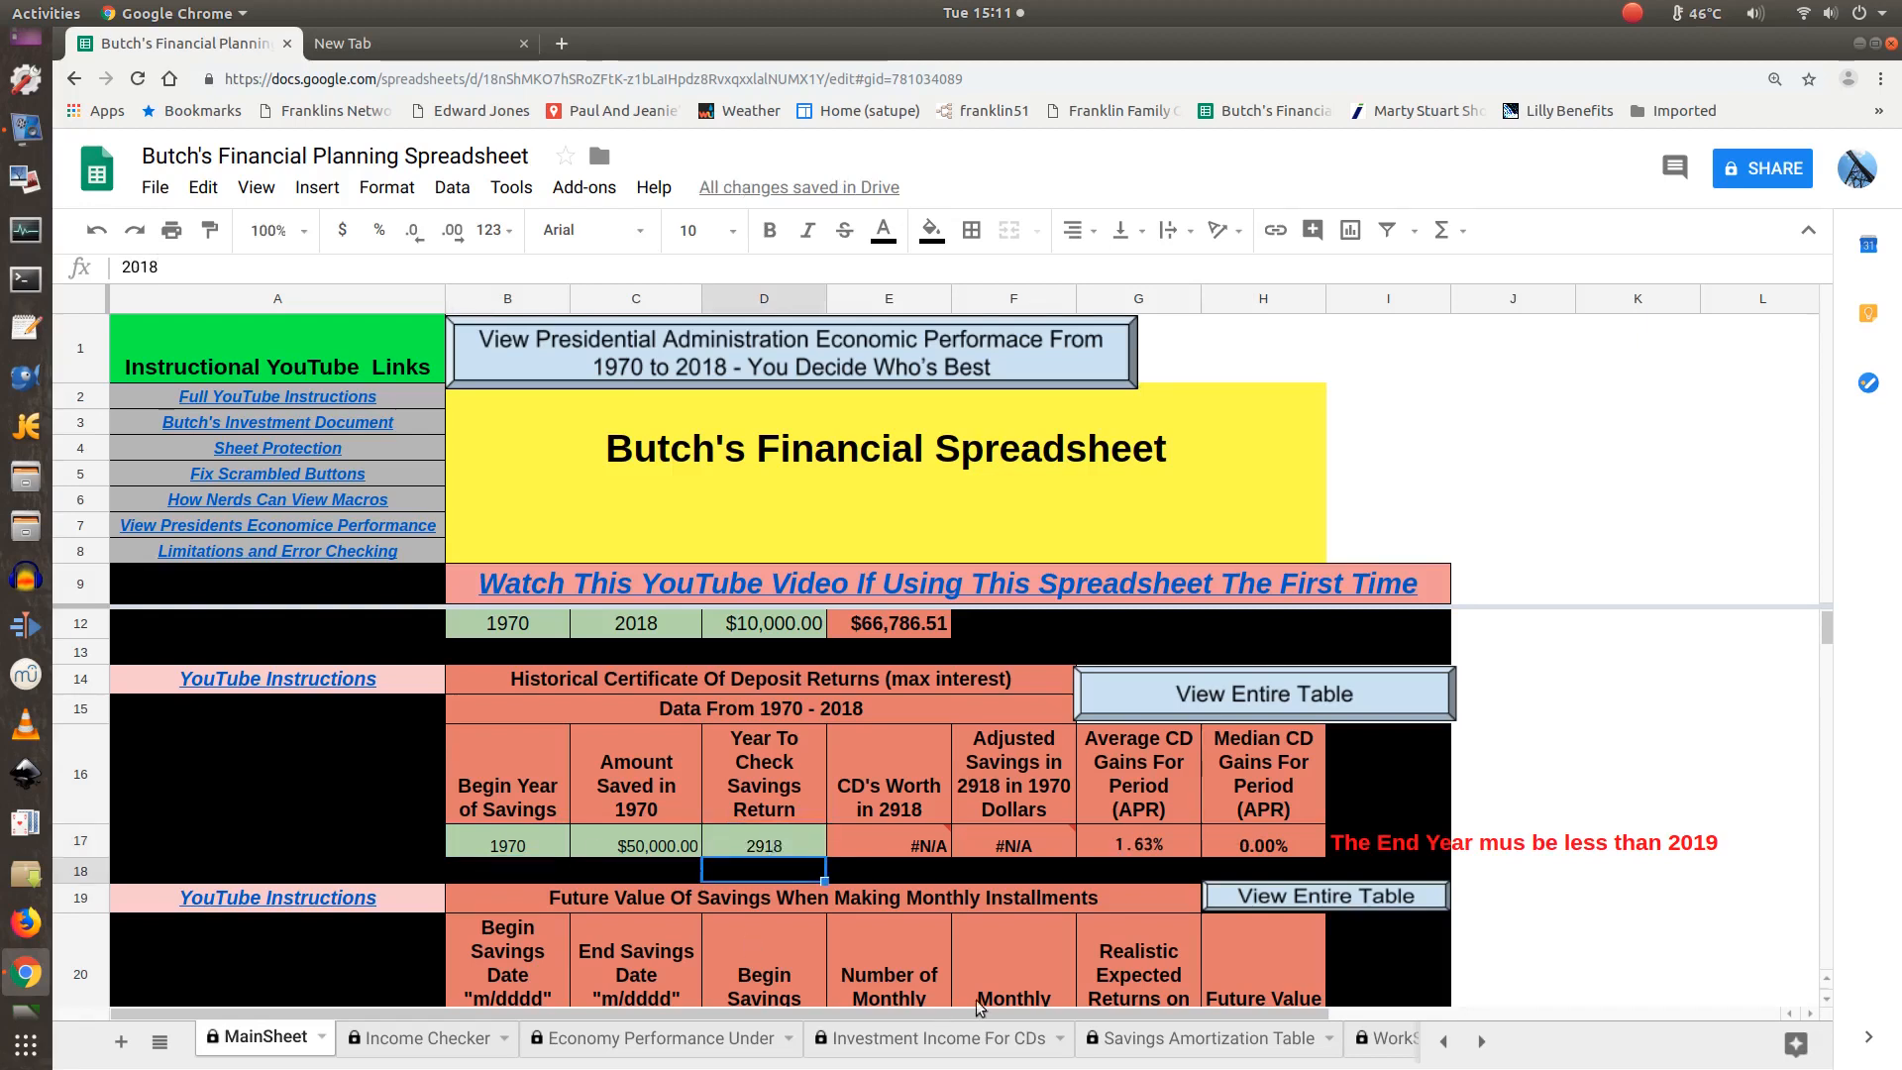
pyautogui.moveTo(920, 854)
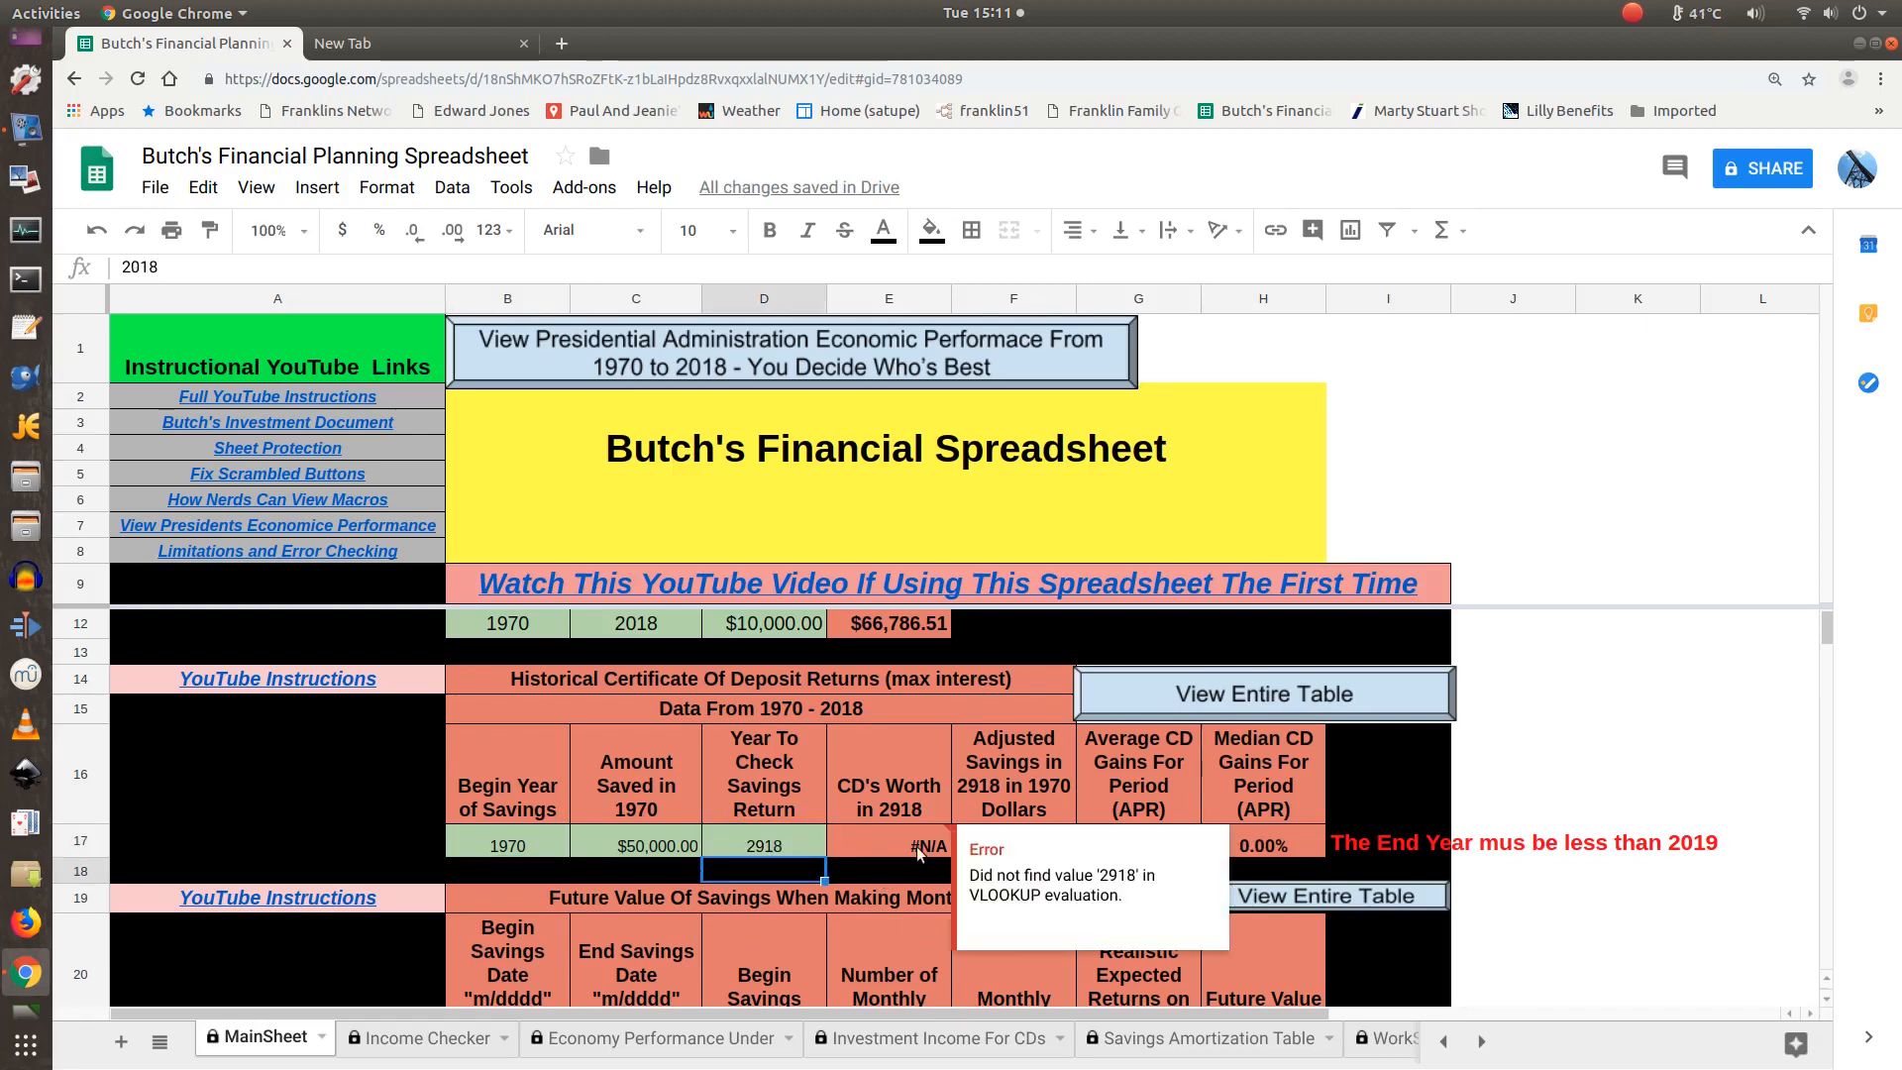
# Set the Year To Check Savings Return in the CD returns section to 2018.
pyautogui.press('Right')
pyautogui.press('Left')
pyautogui.press('Up')
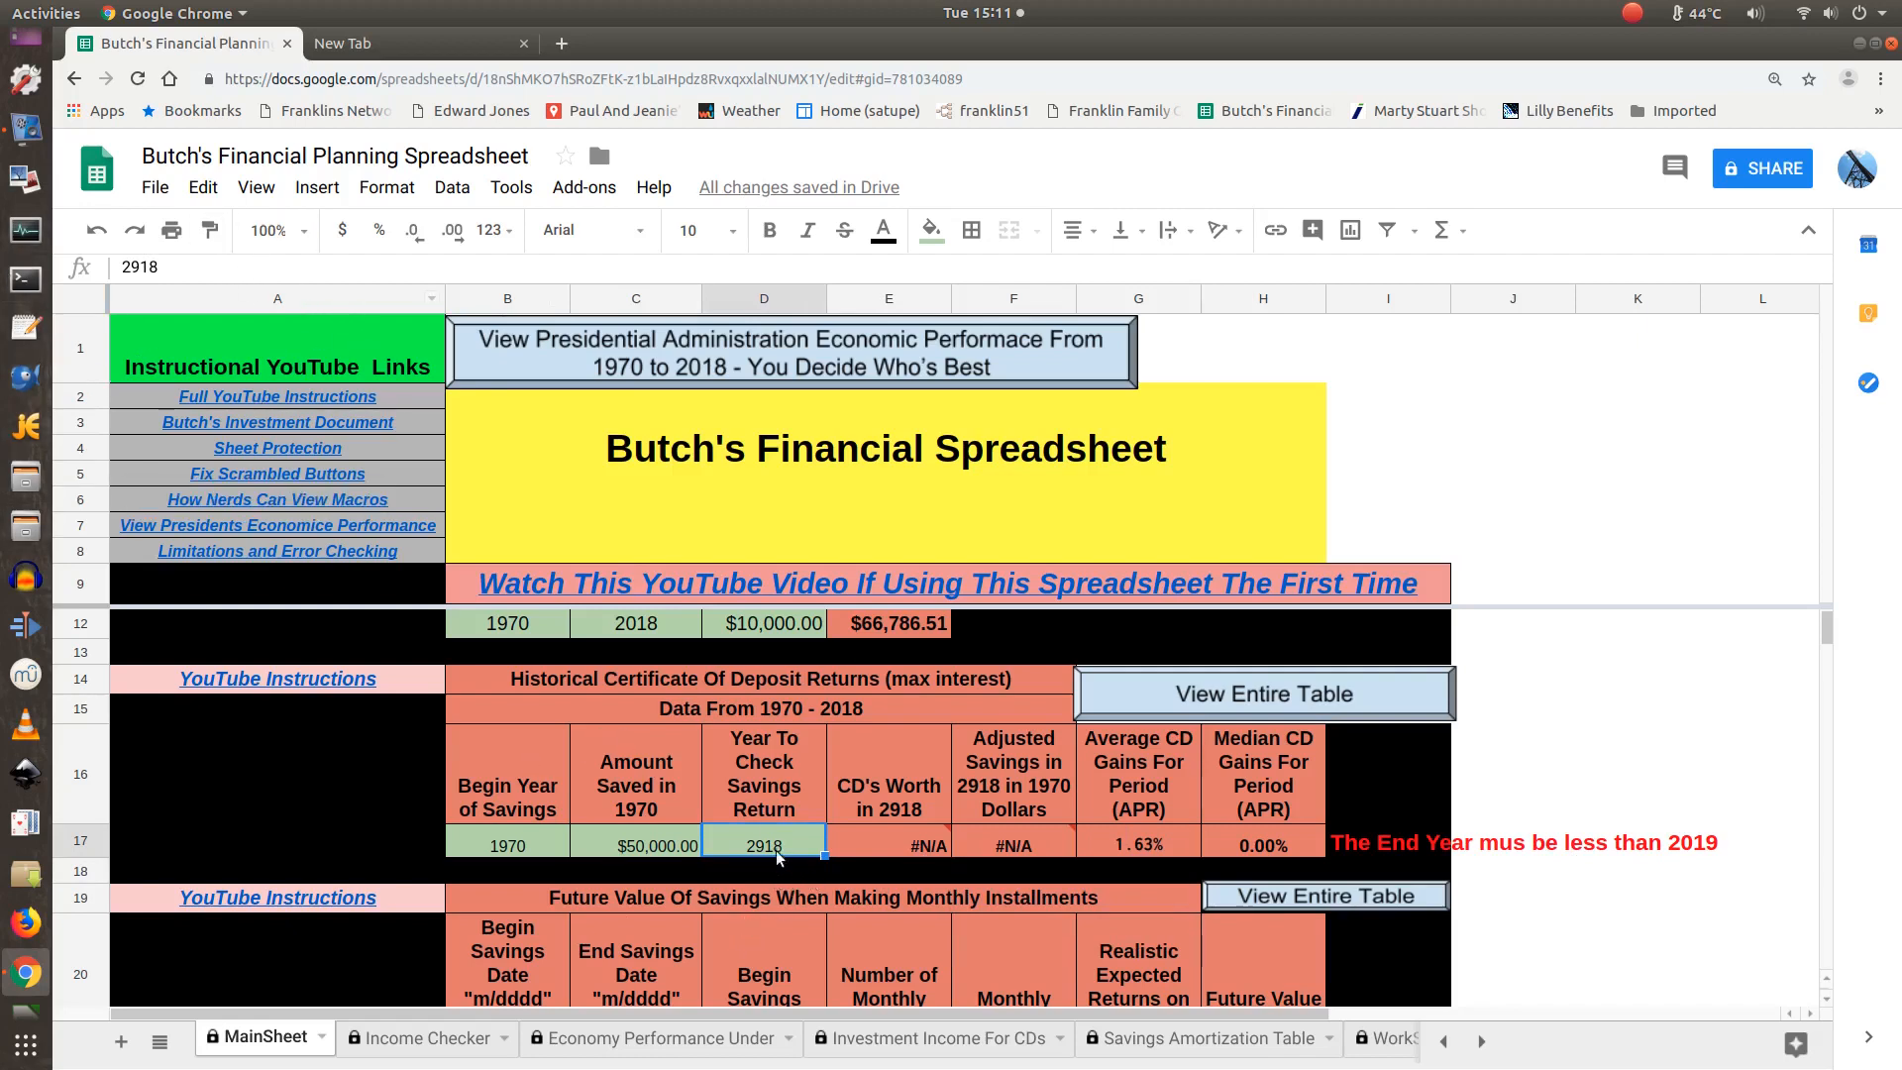
pyautogui.write('2')
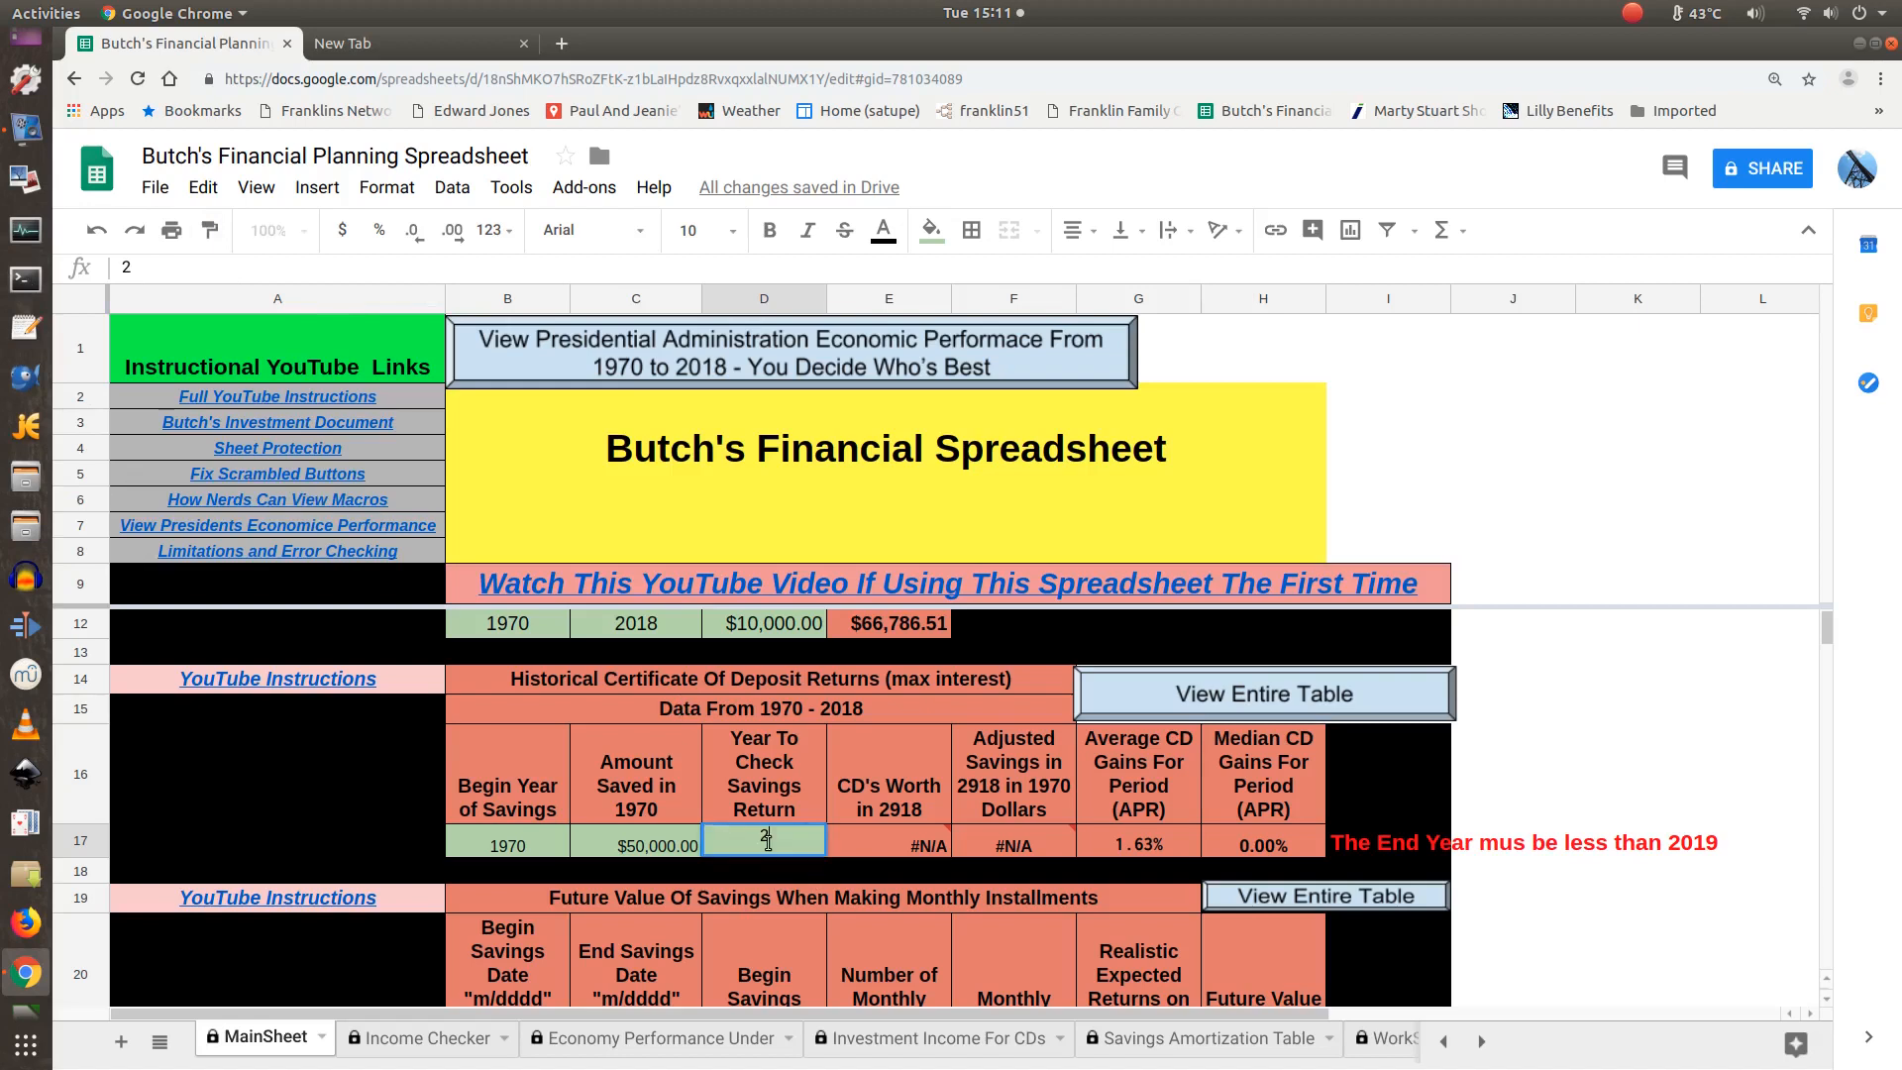
pyautogui.write('018')
pyautogui.press('Tab')
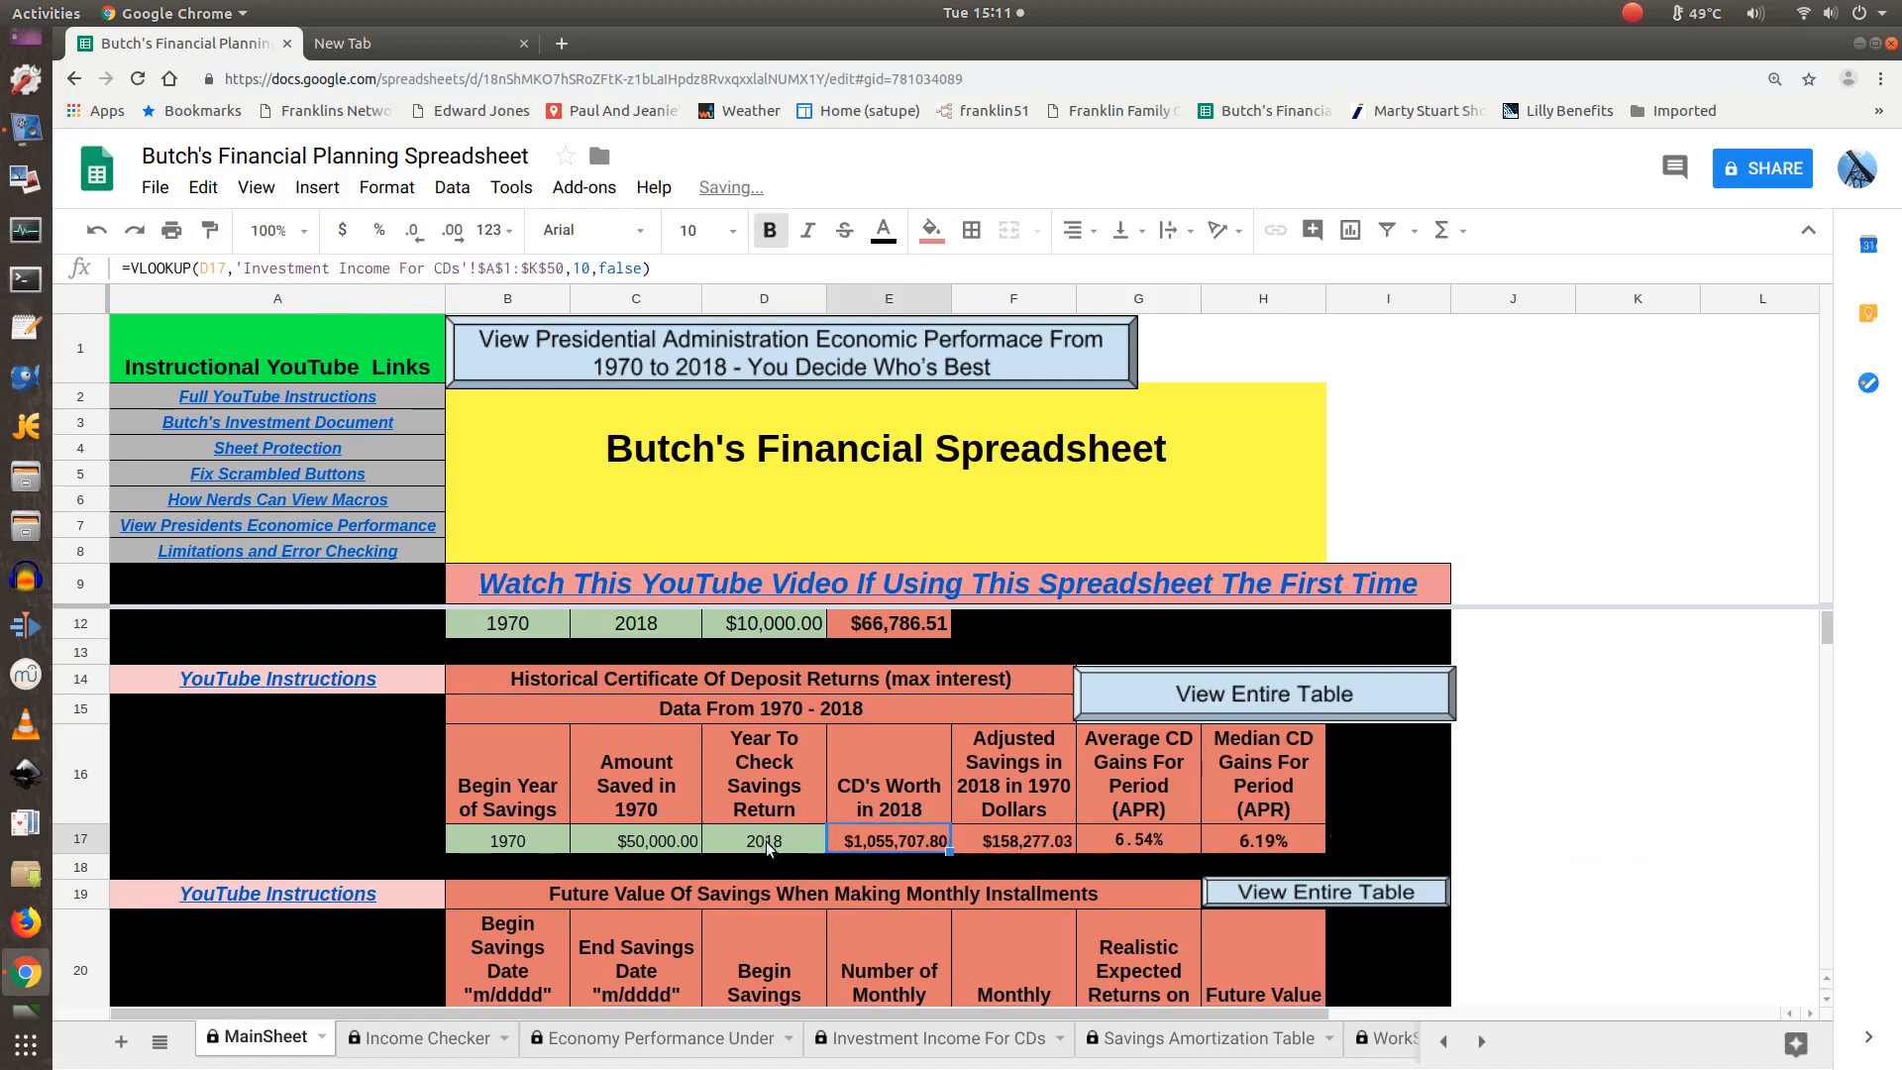
# Review the CD returns row for $50,000 saved from 1970 to 2018, from begin year through average and median gains.
pyautogui.press('Left')
pyautogui.press('Left')
pyautogui.press('Left')
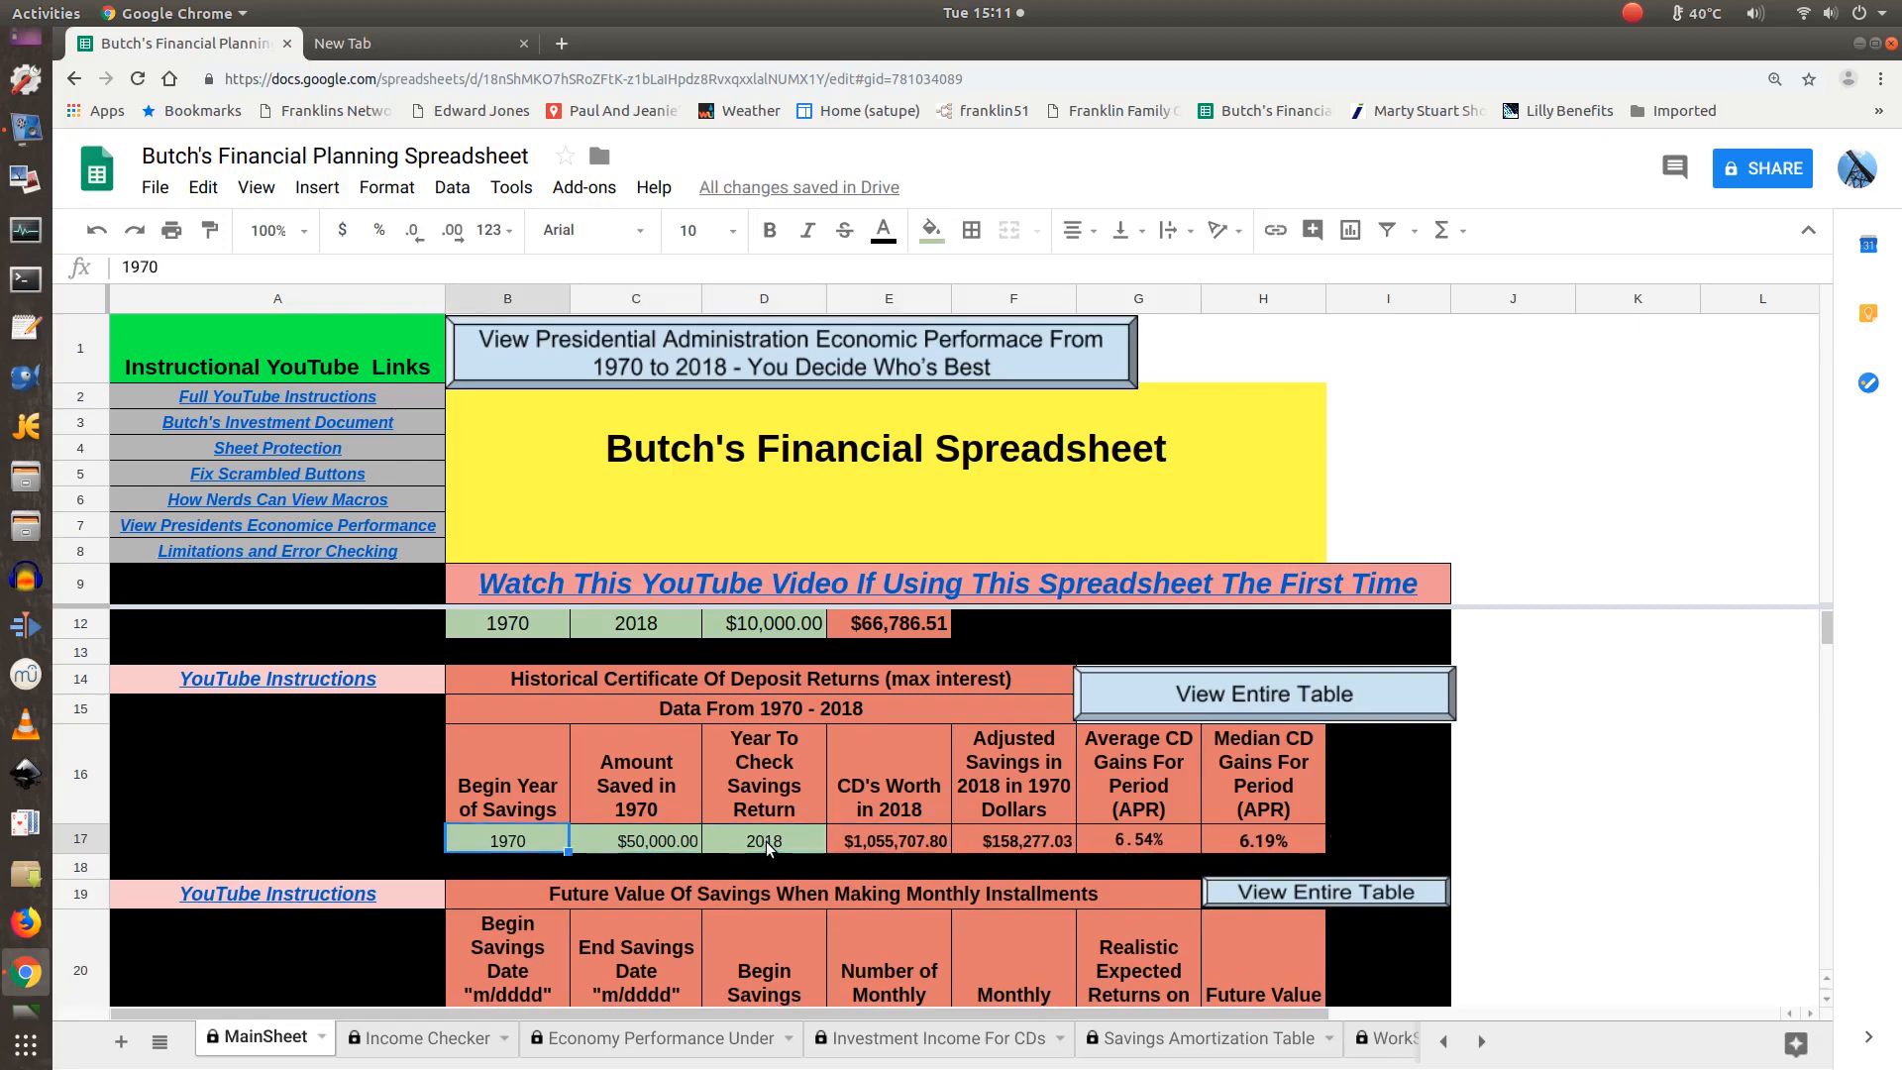
pyautogui.press('Right')
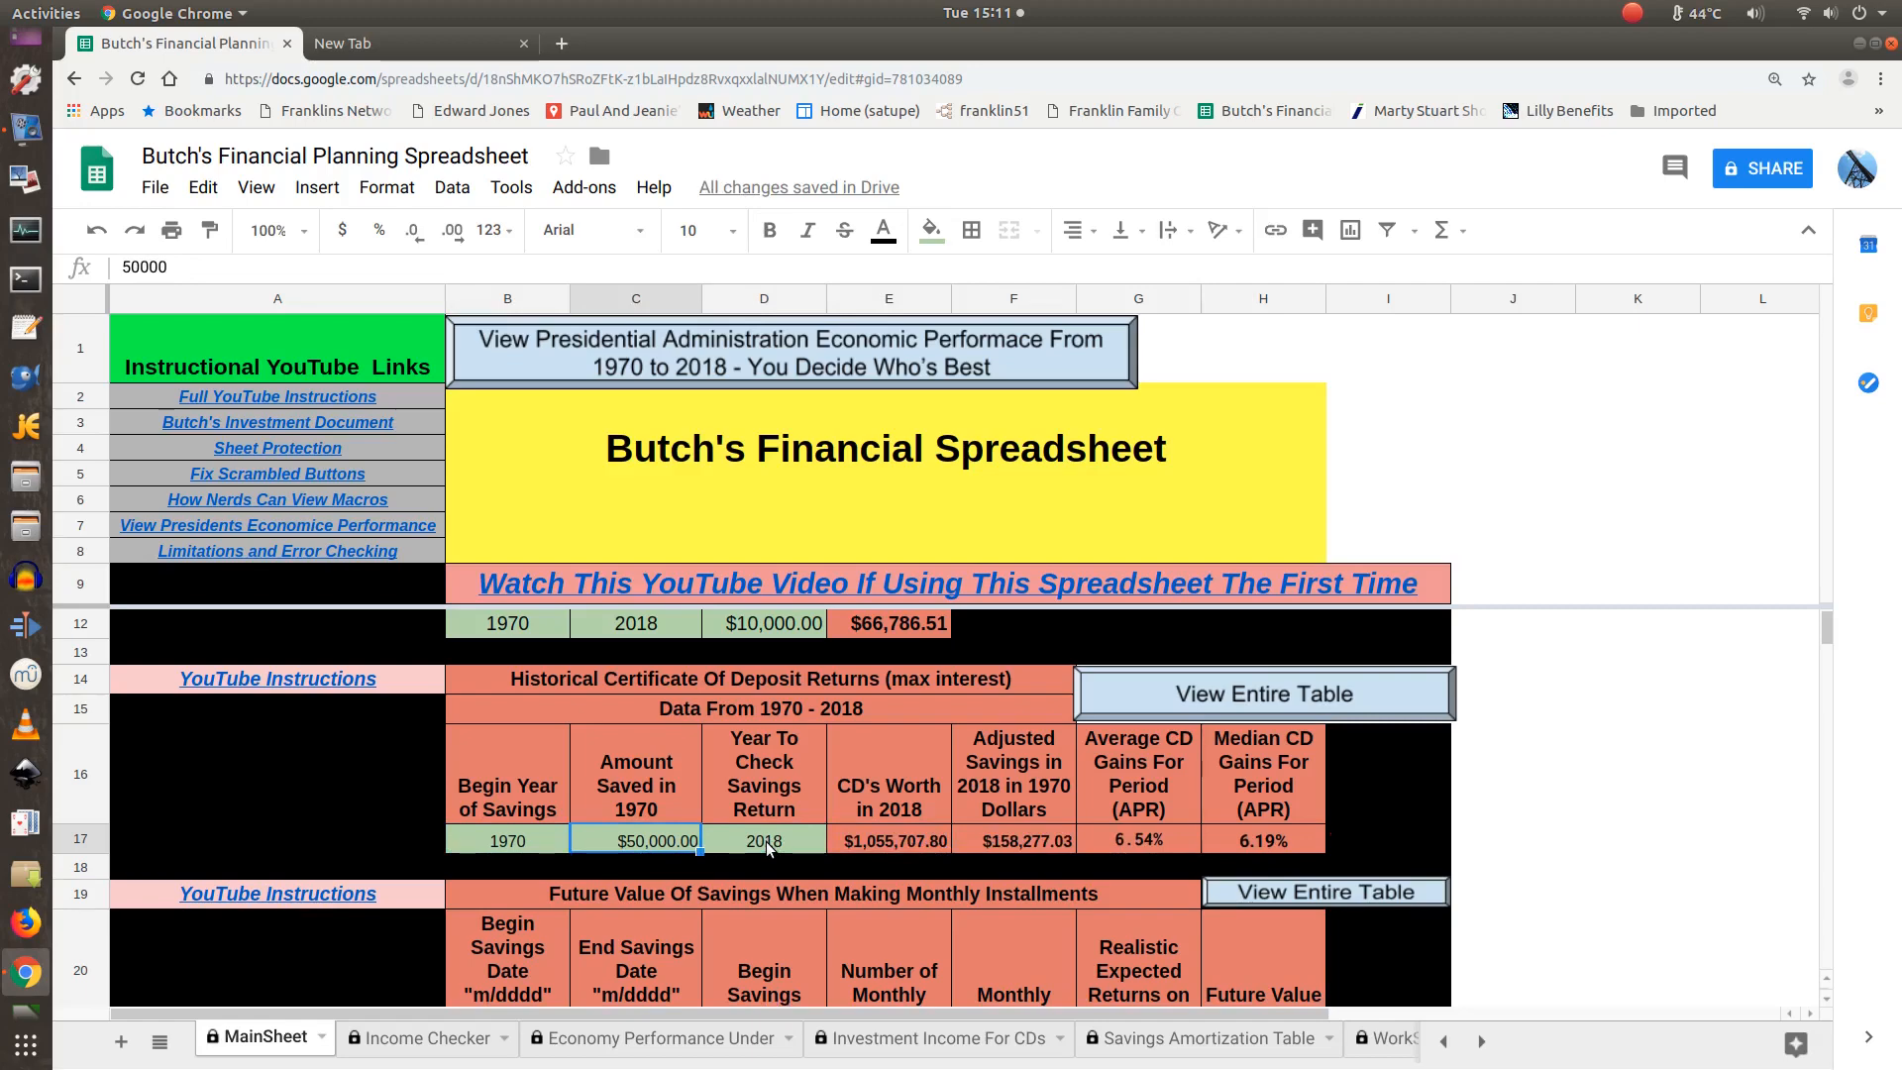
pyautogui.press('Right')
pyautogui.press('Right')
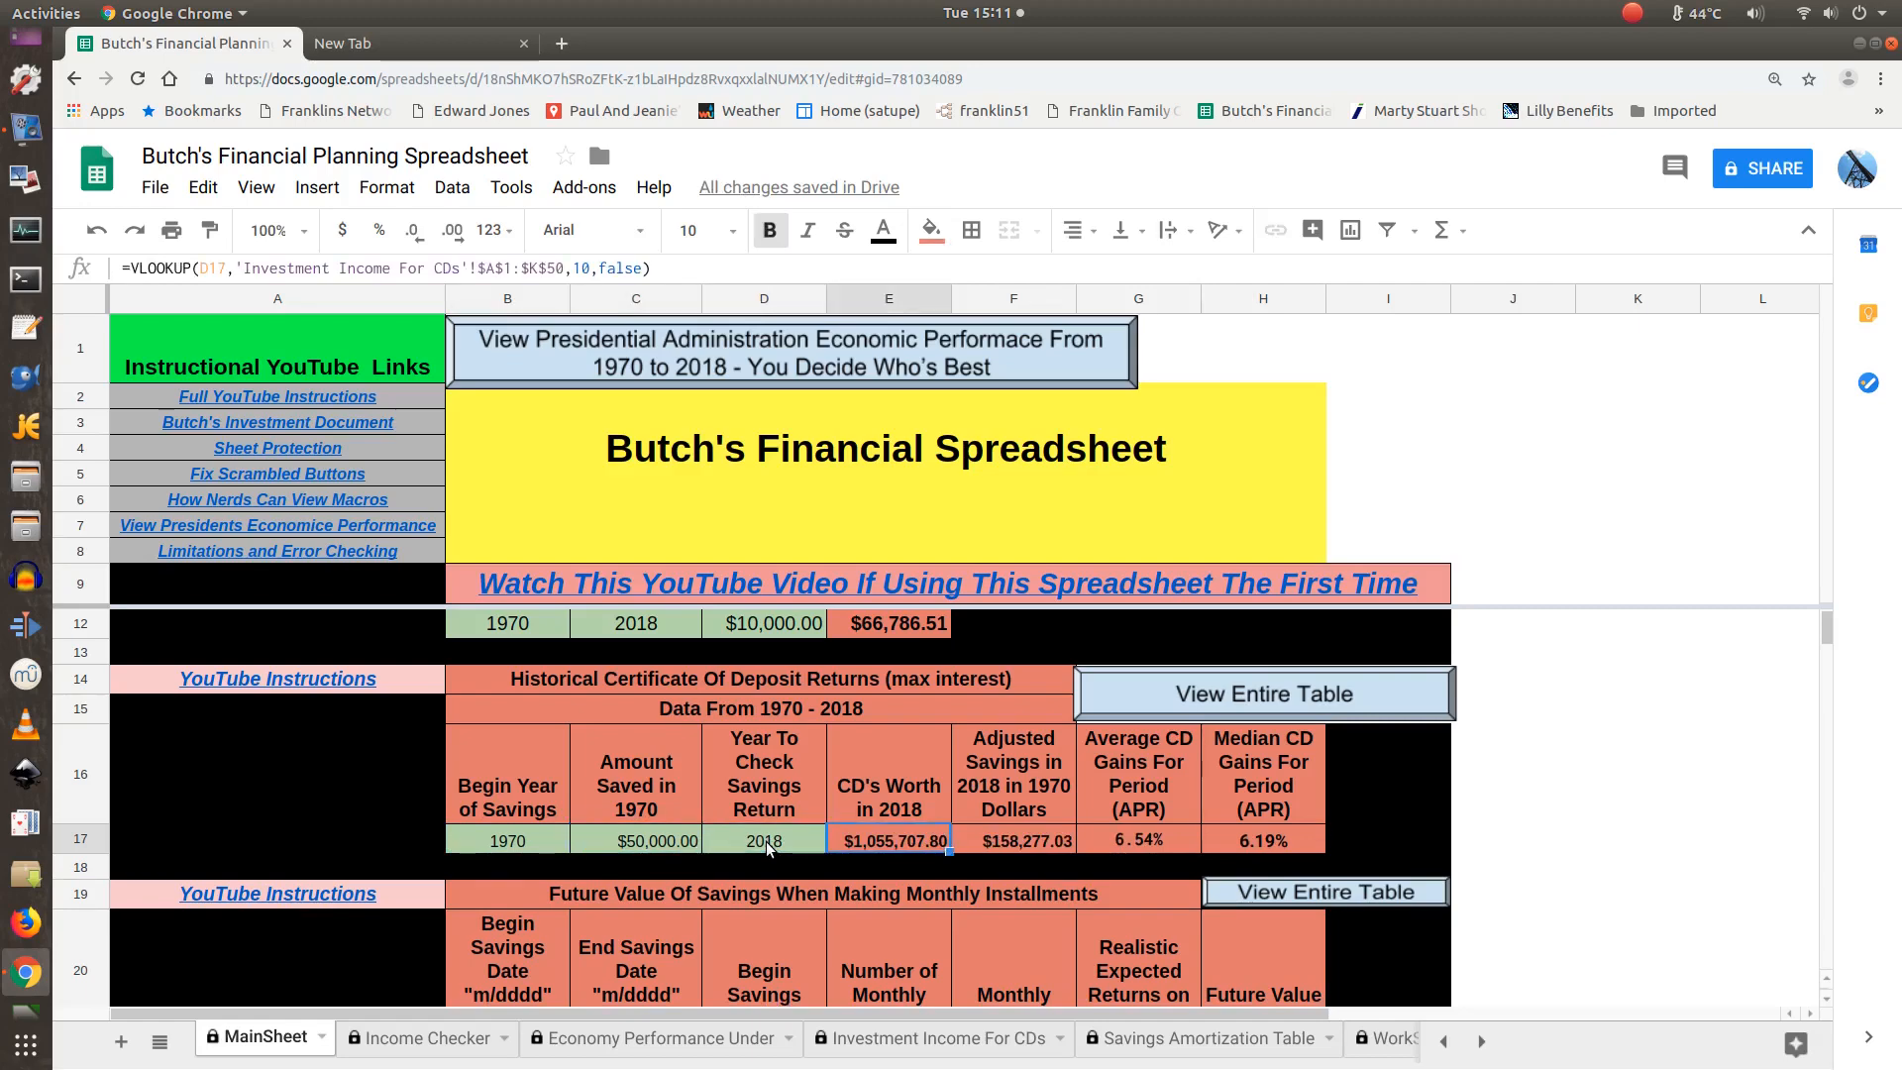
pyautogui.press('Right')
pyautogui.press('Right')
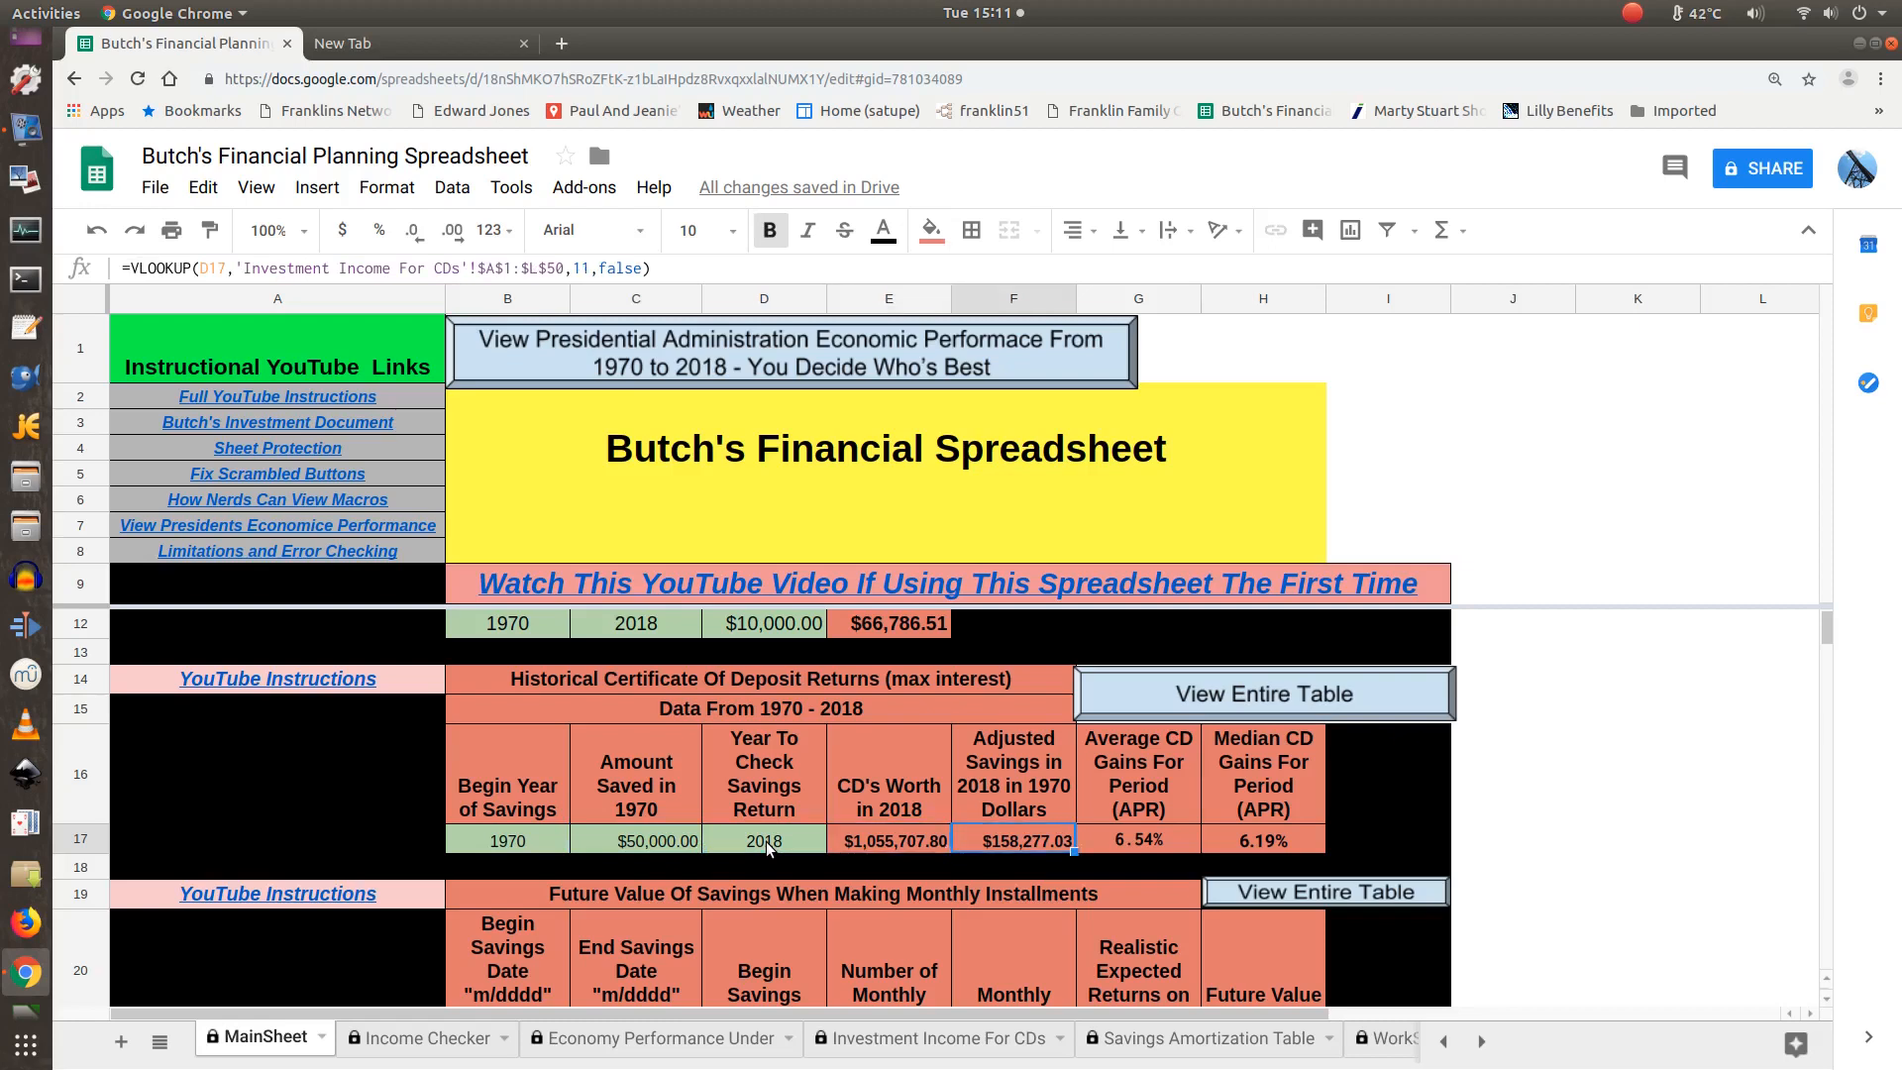
pyautogui.press('Right')
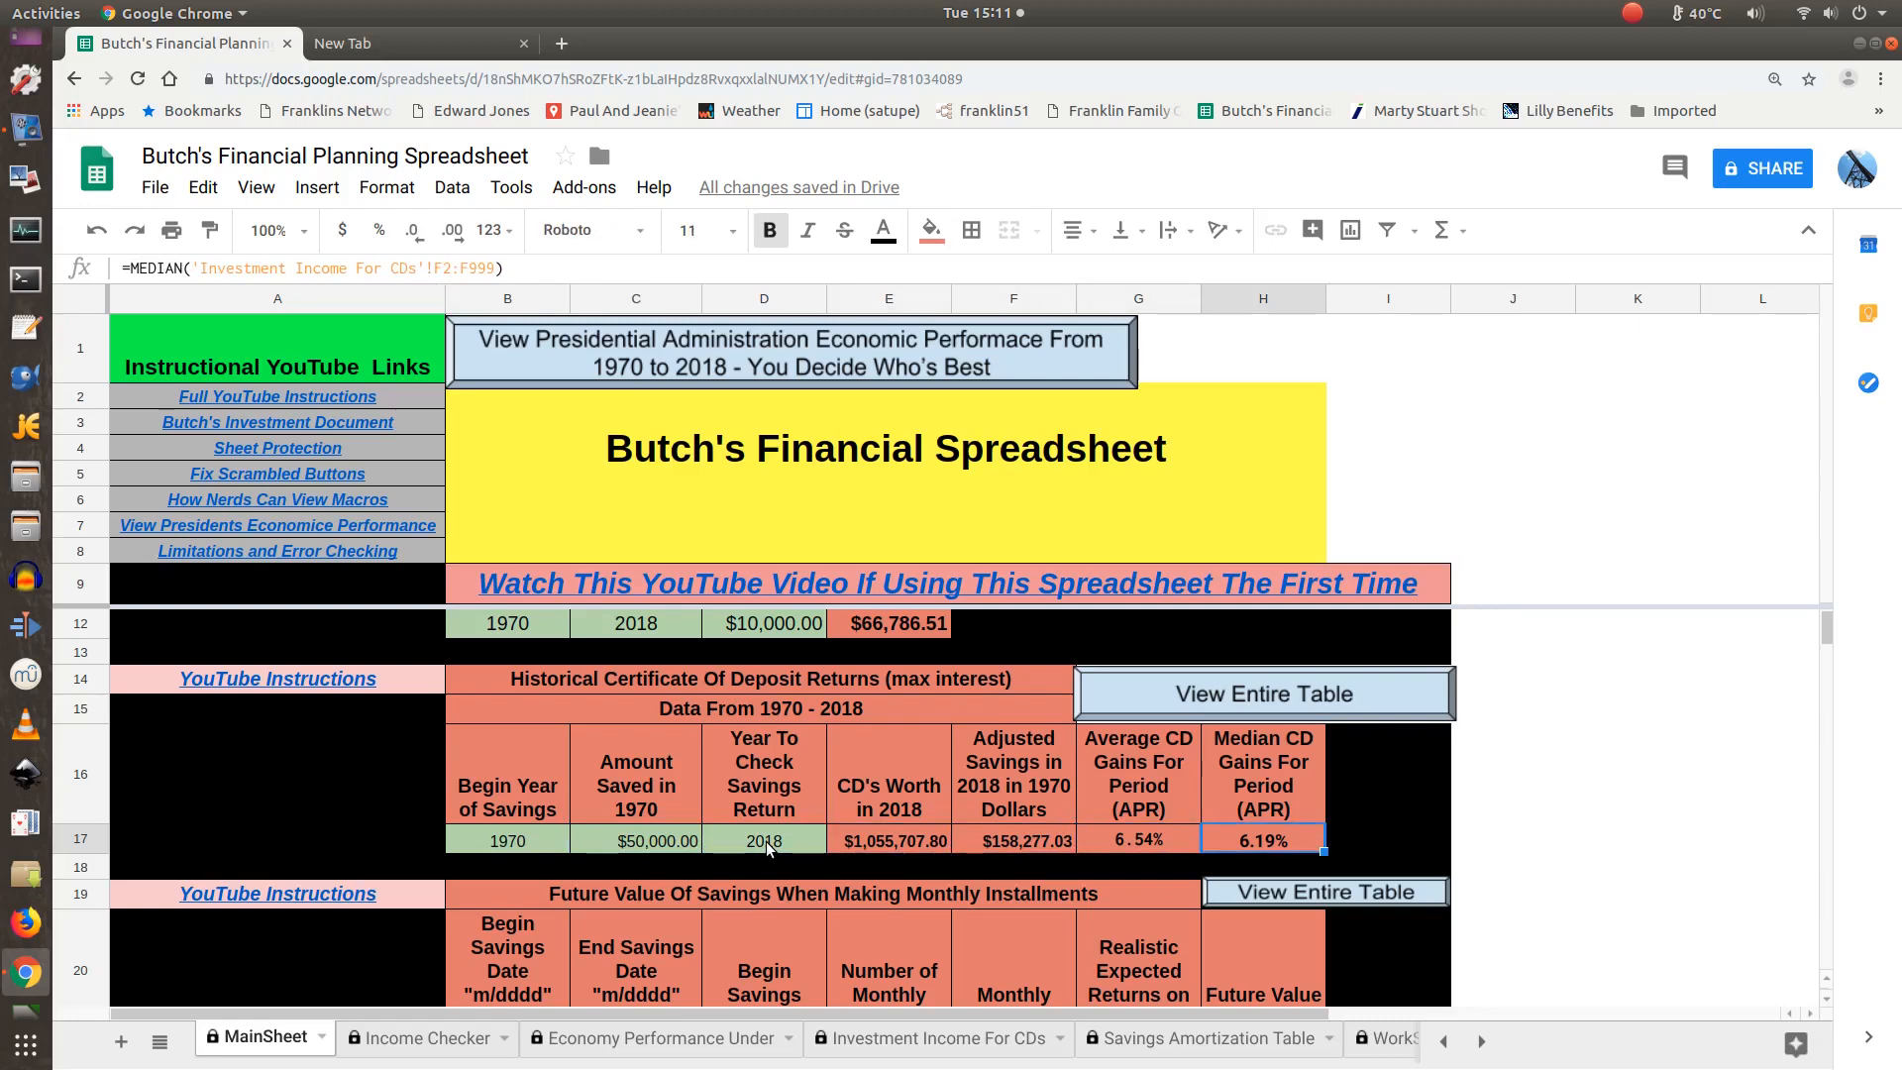
pyautogui.press('Left')
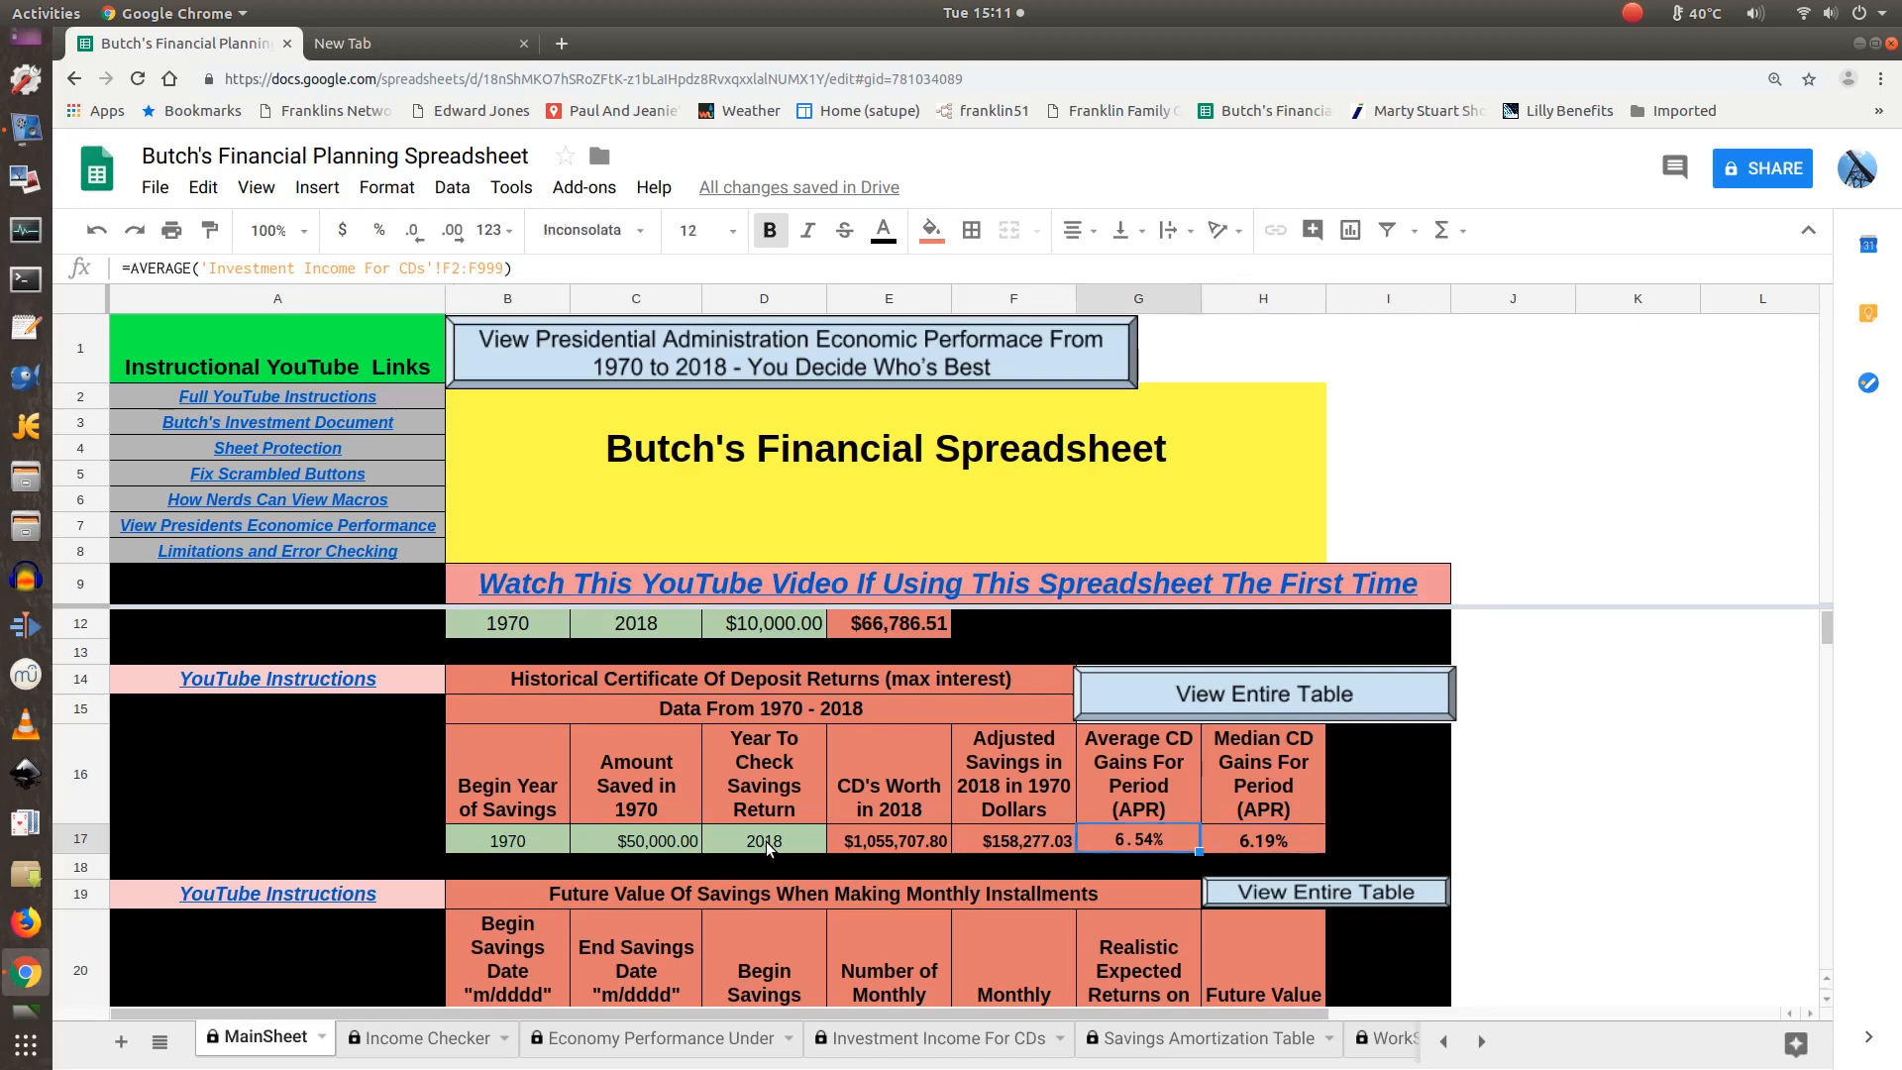
pyautogui.press('Right')
pyautogui.press('Right')
pyautogui.press('Left')
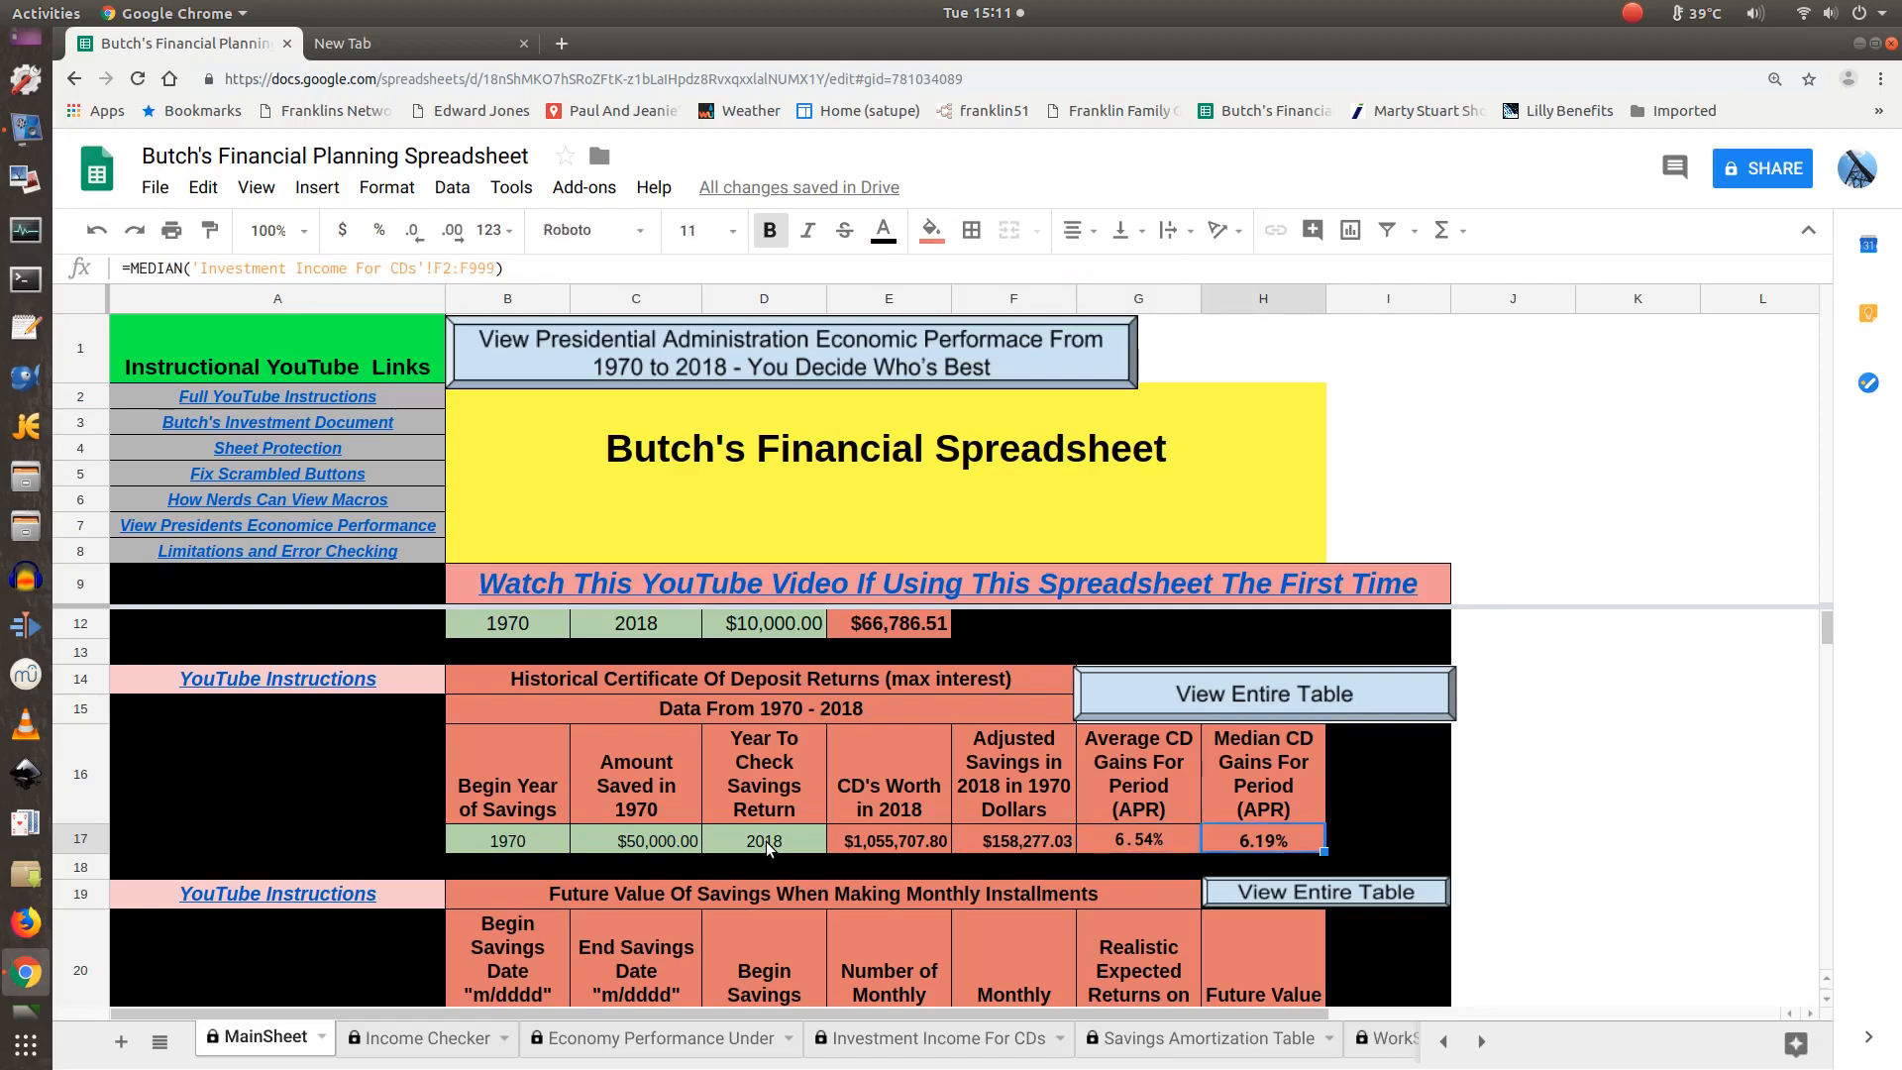
# Set the Begin Year of Savings in the CD returns section to 2005.
pyautogui.press('Left')
pyautogui.press('Left')
pyautogui.press('Left')
pyautogui.press('Left')
pyautogui.press('Left')
pyautogui.press('Left')
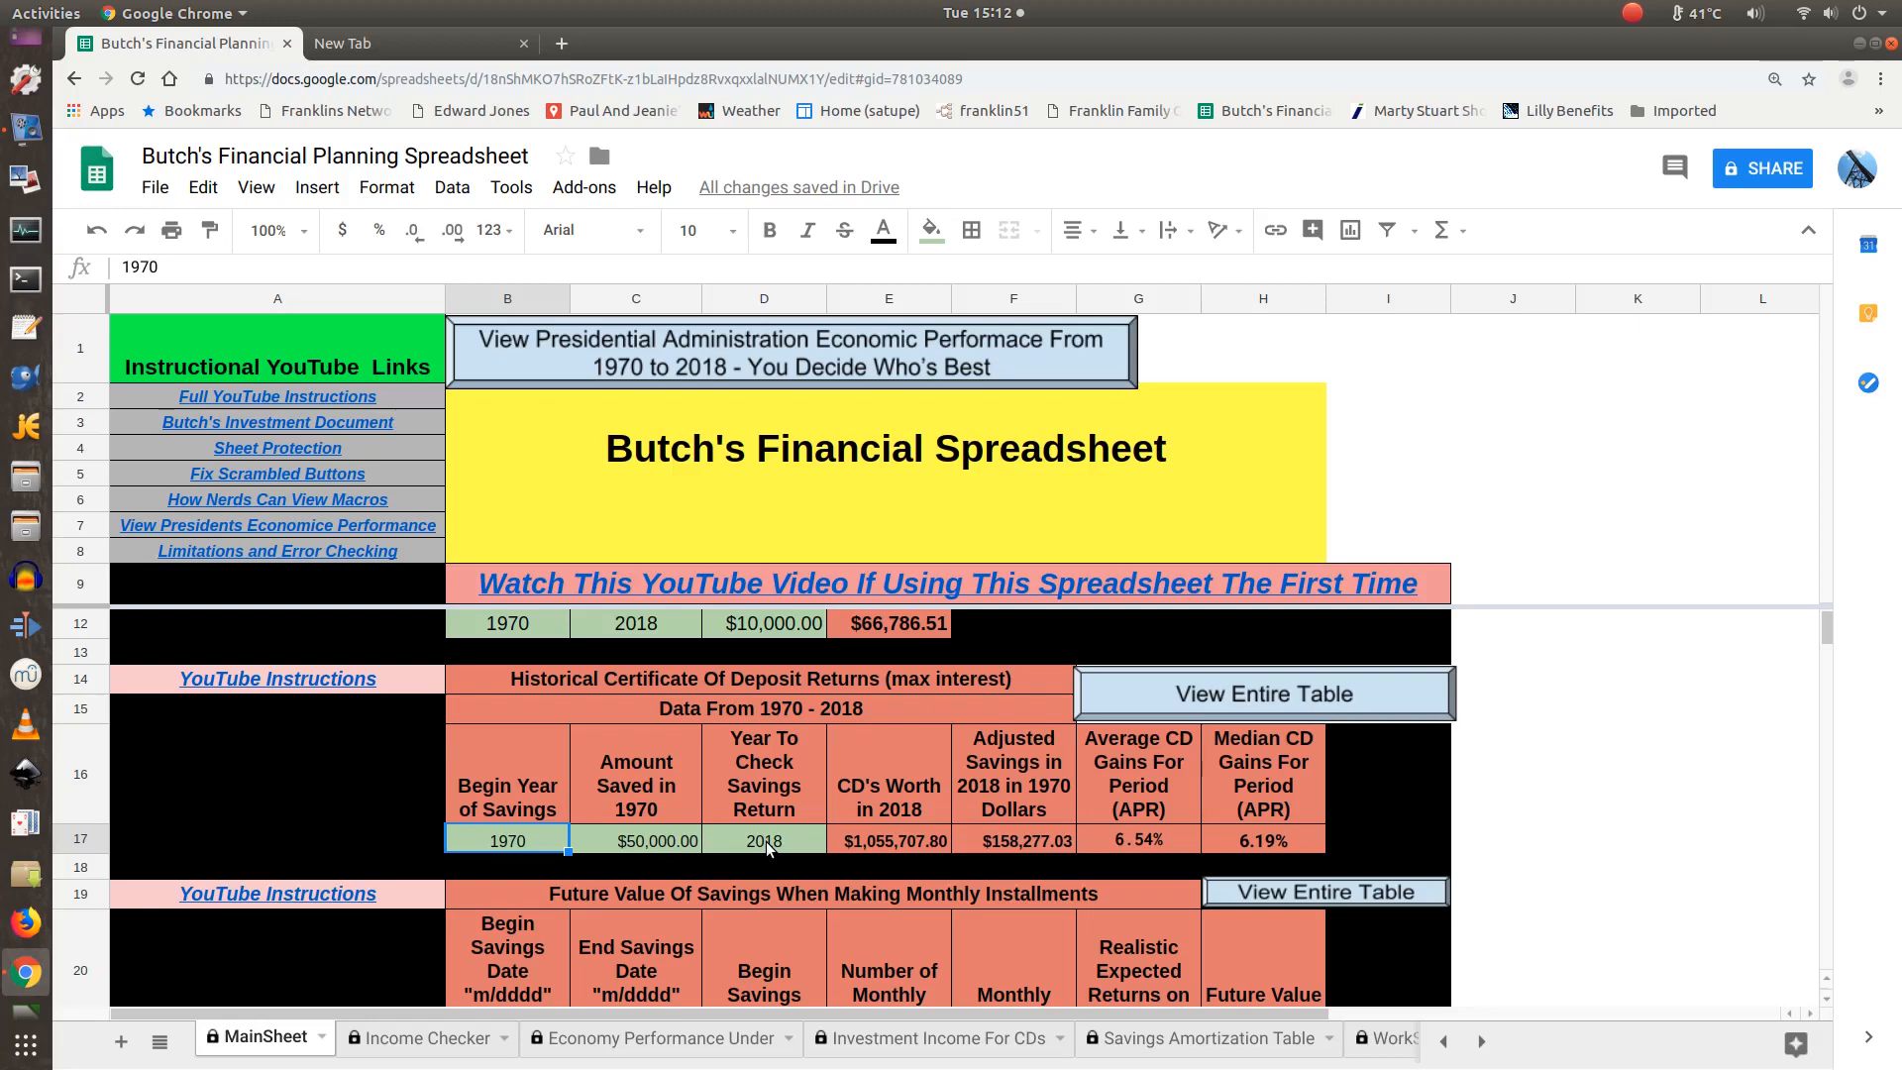
pyautogui.write('2005')
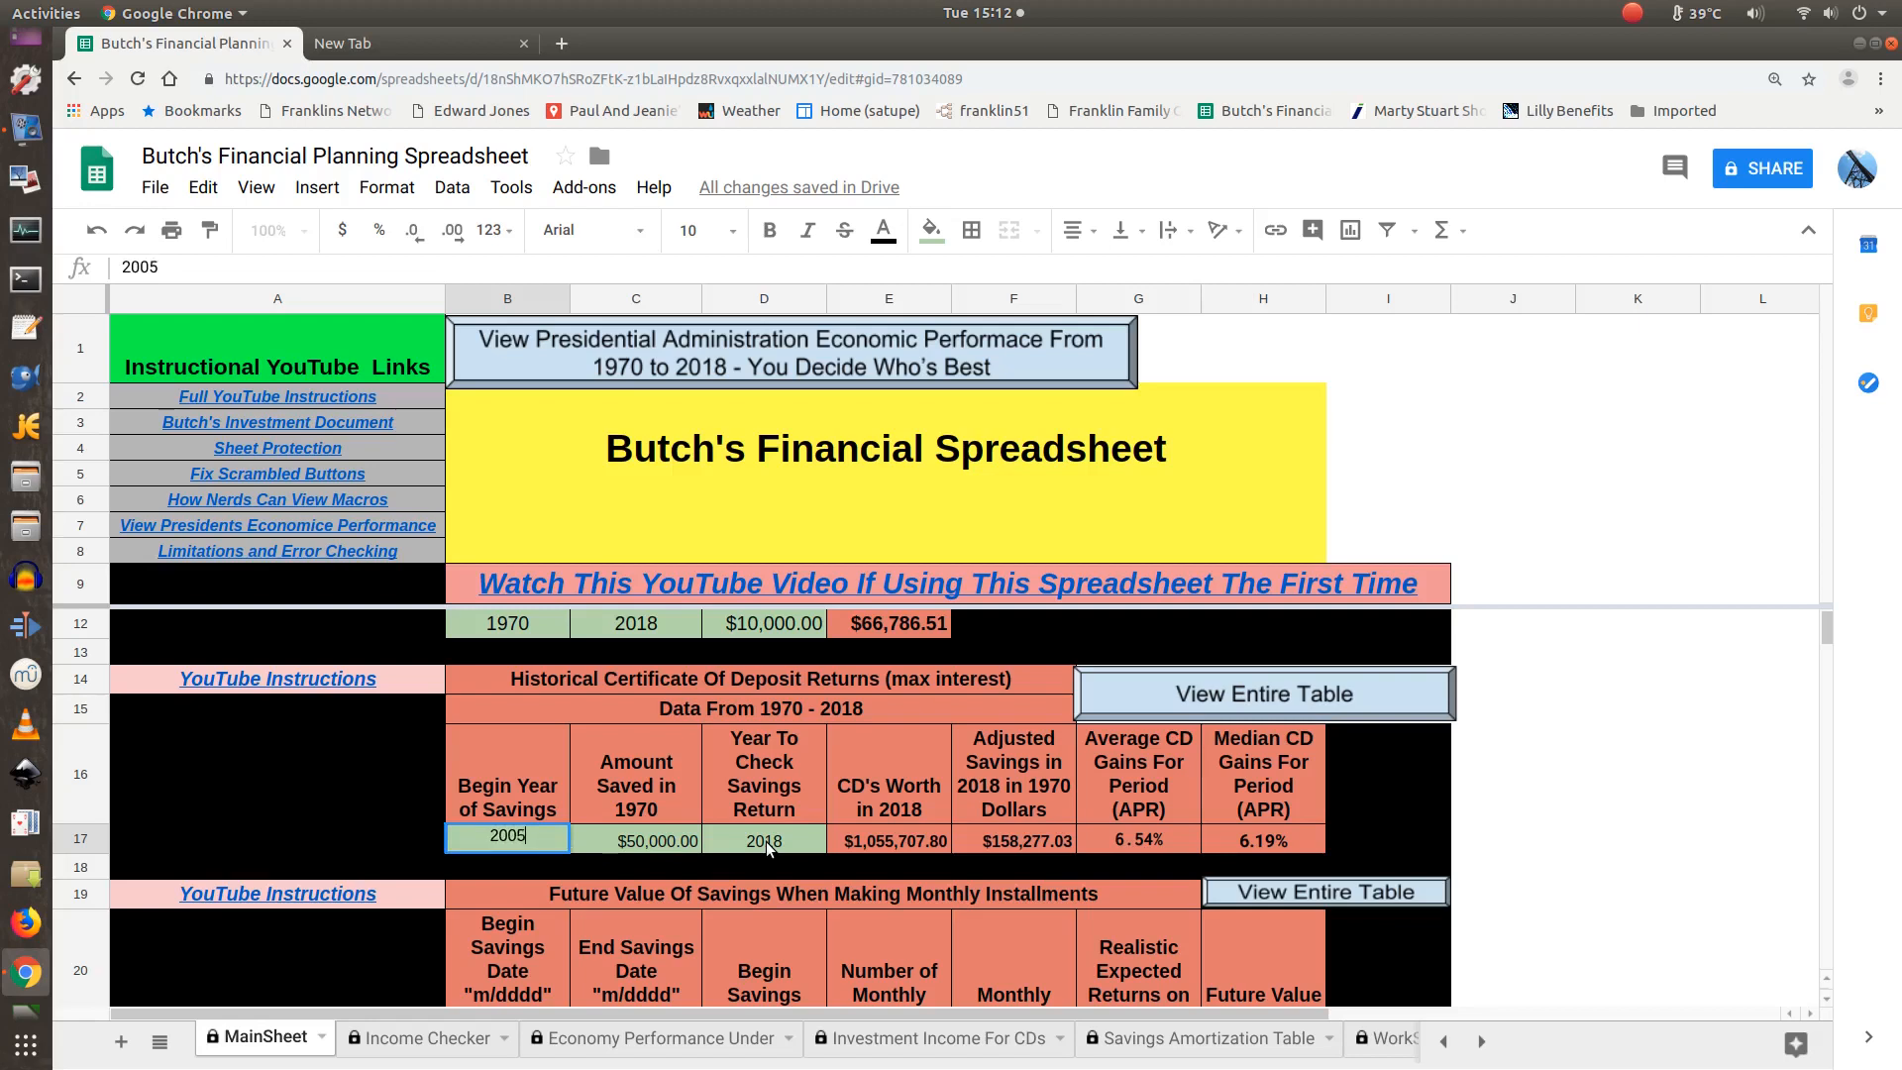
pyautogui.press('Tab')
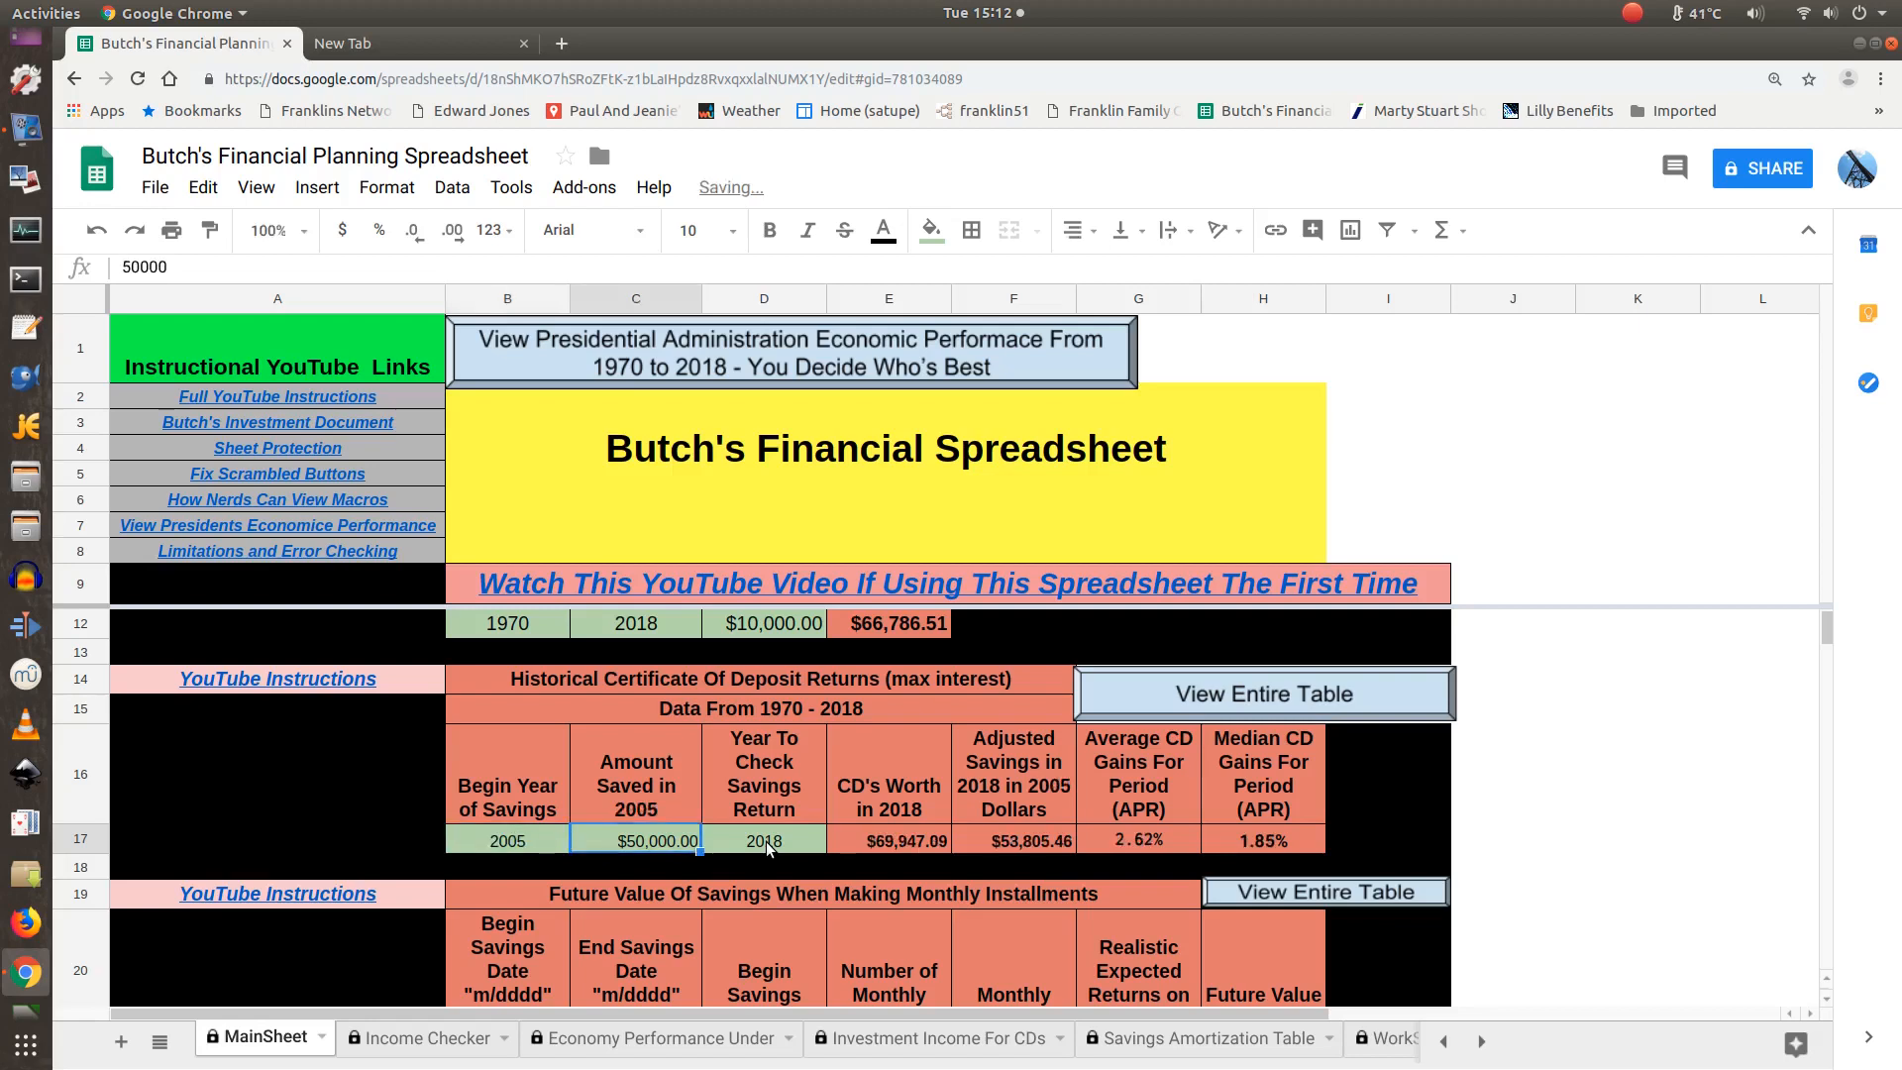
# Review the CD's worth, adjusted savings, and average and median CD gains for 2005 to 2018.
pyautogui.press('Tab')
pyautogui.press('Tab')
pyautogui.press('Tab')
pyautogui.press('Tab')
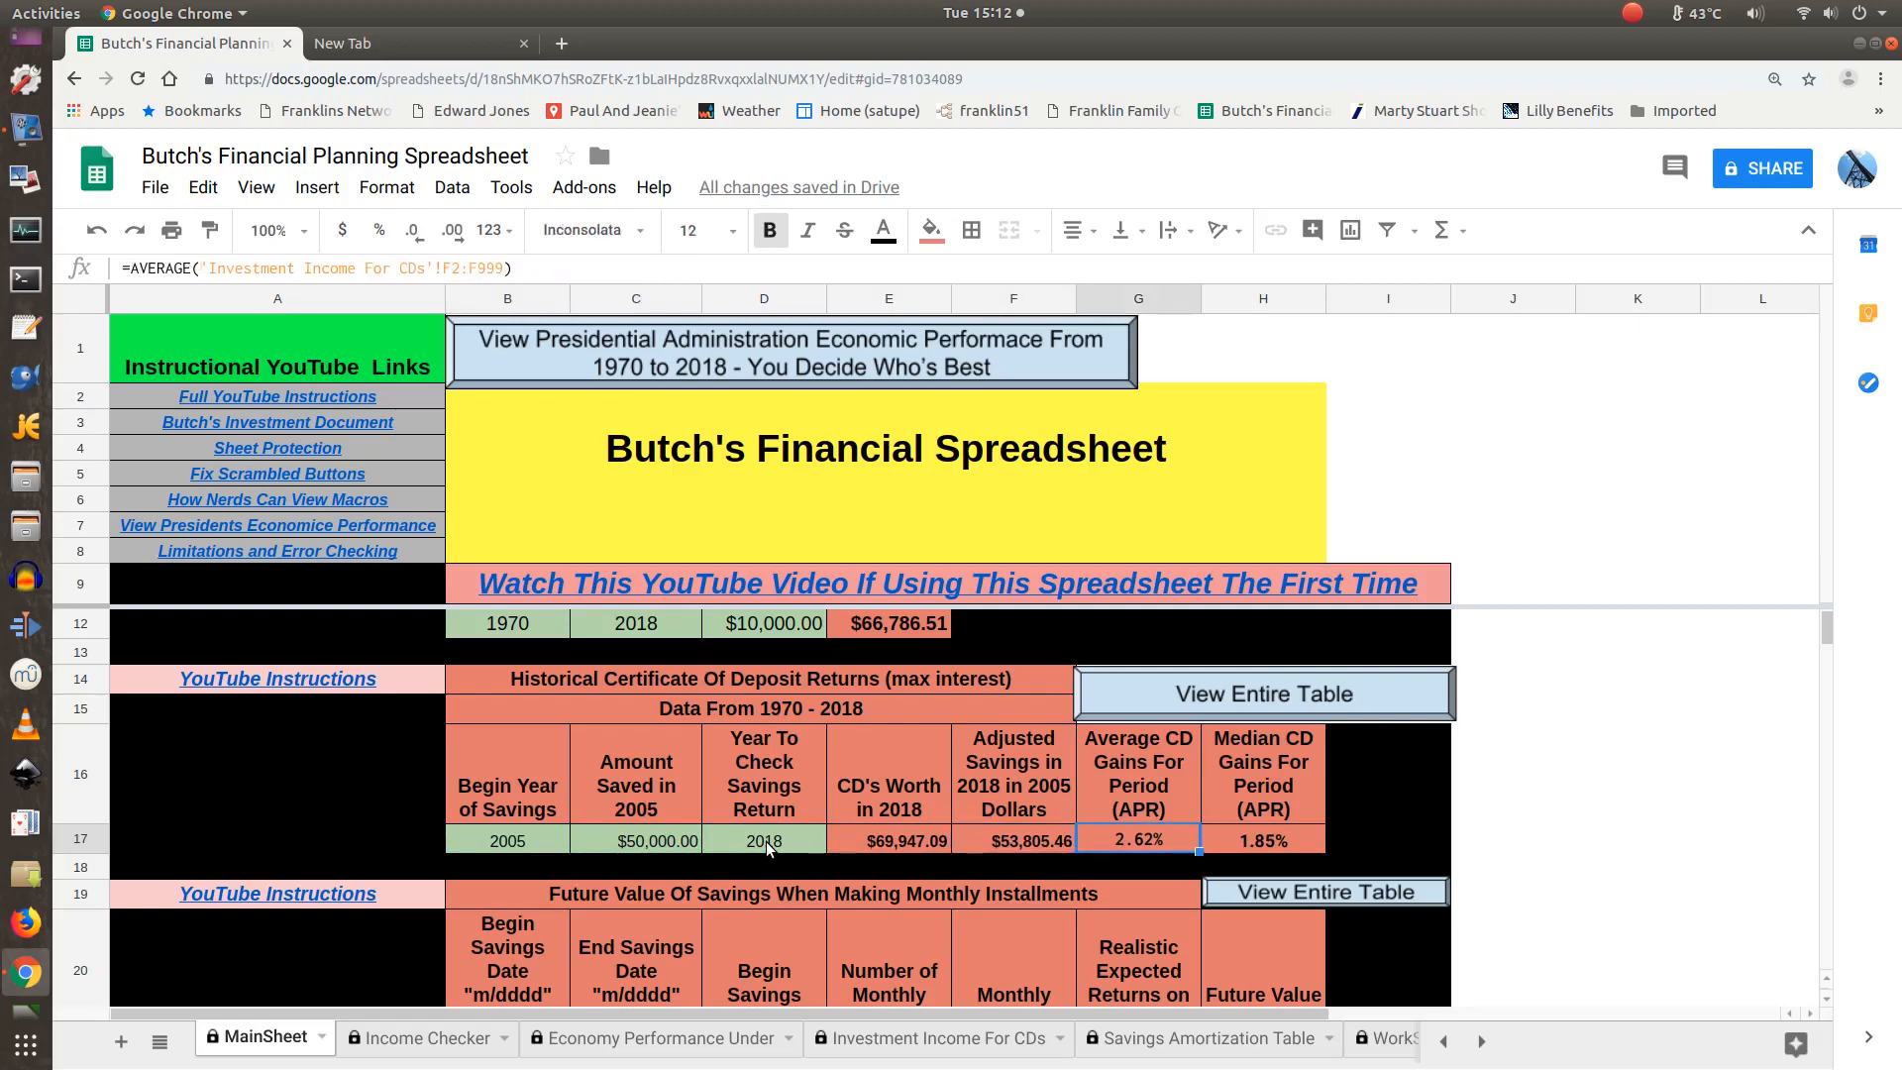
pyautogui.press('Tab')
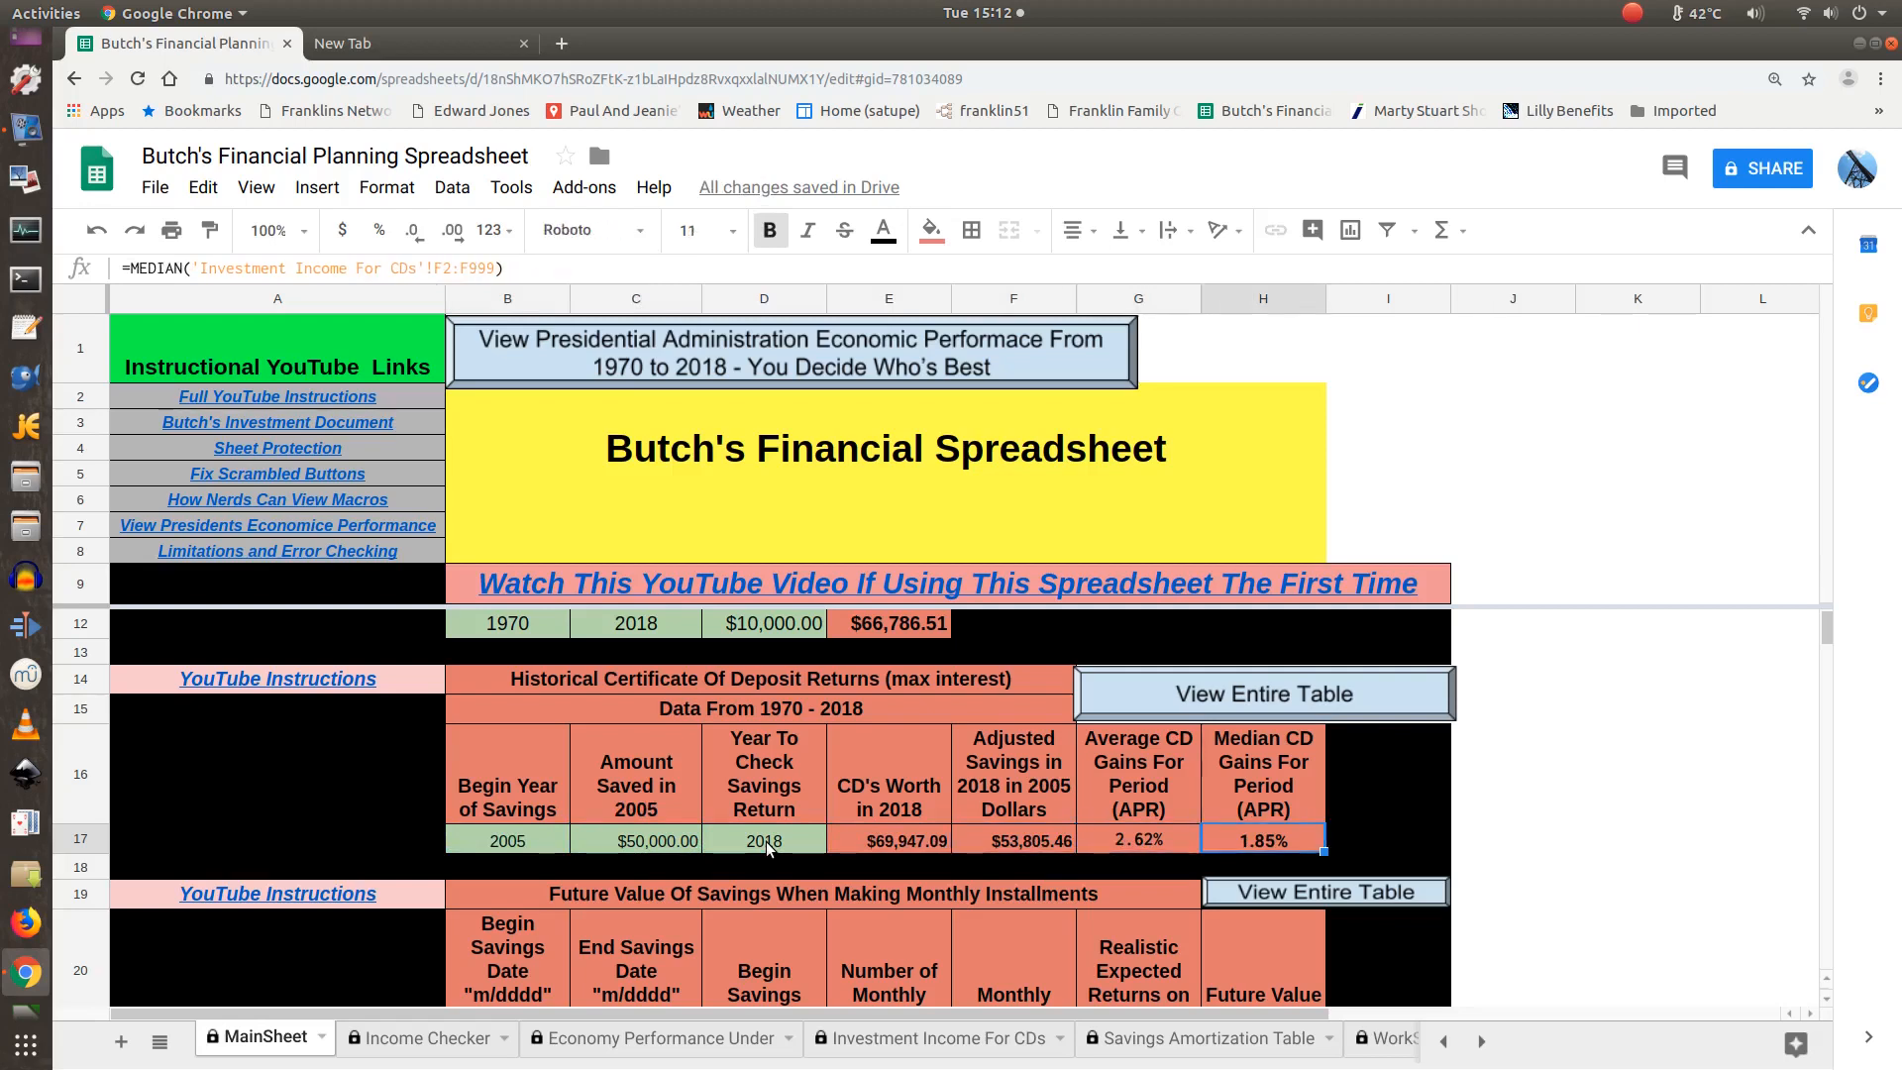
pyautogui.hotkey('shift', 'Tab')
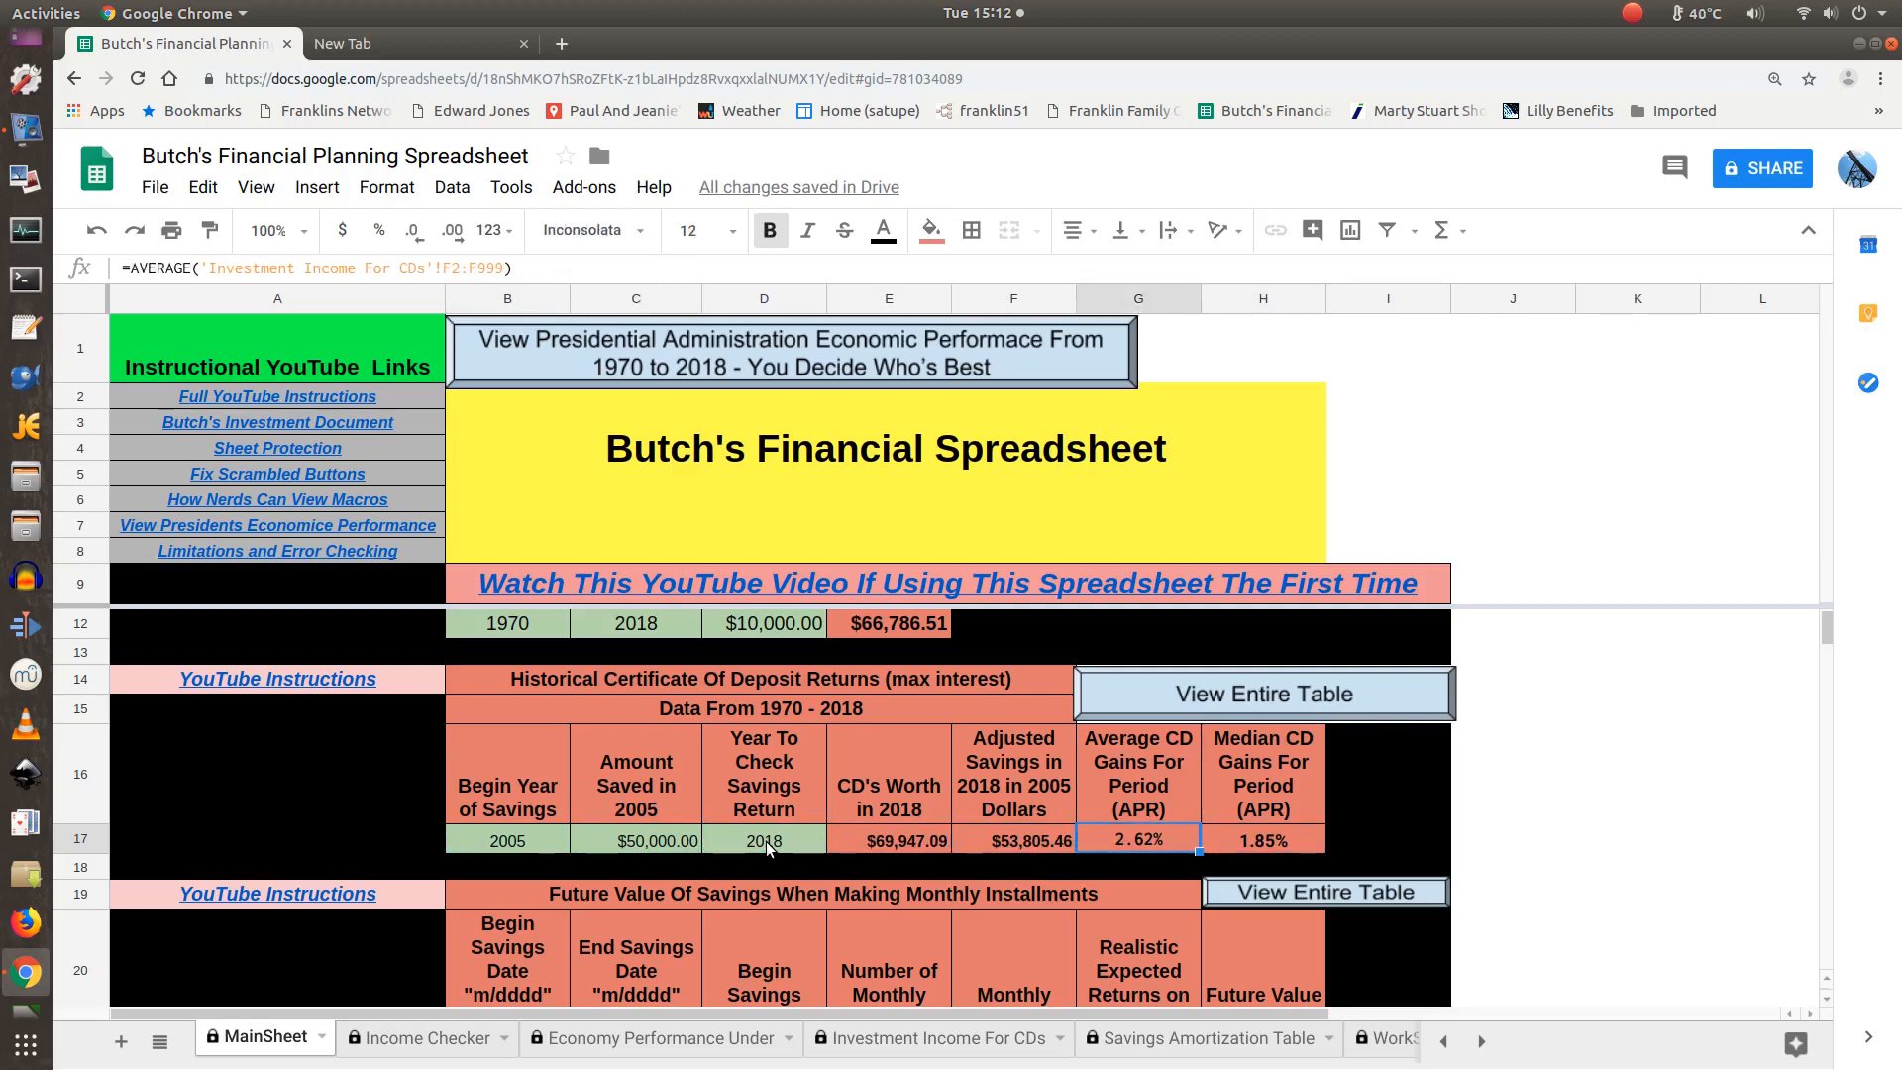
pyautogui.hotkey('shift', 'Tab')
pyautogui.hotkey('shift', 'Tab')
pyautogui.hotkey('shift', 'Tab')
pyautogui.hotkey('shift', 'Tab')
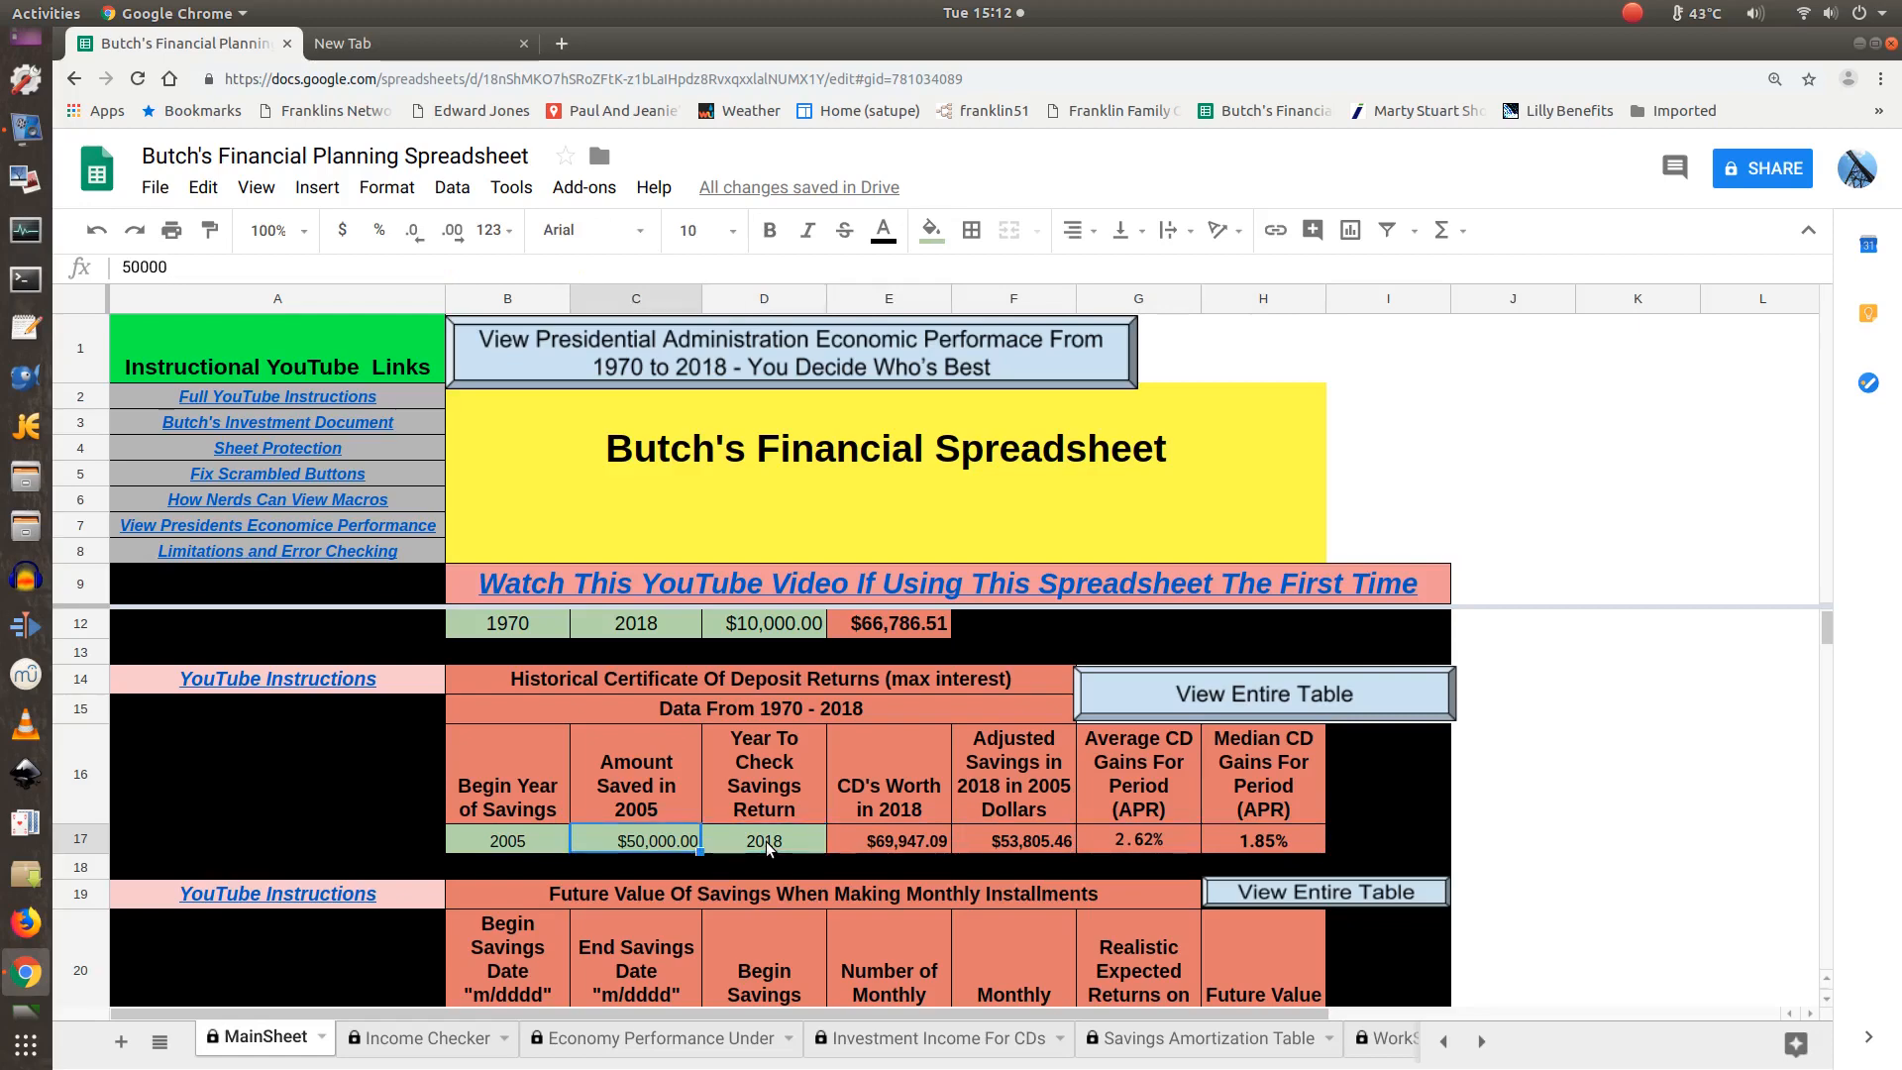
pyautogui.press('Tab')
pyautogui.press('Tab')
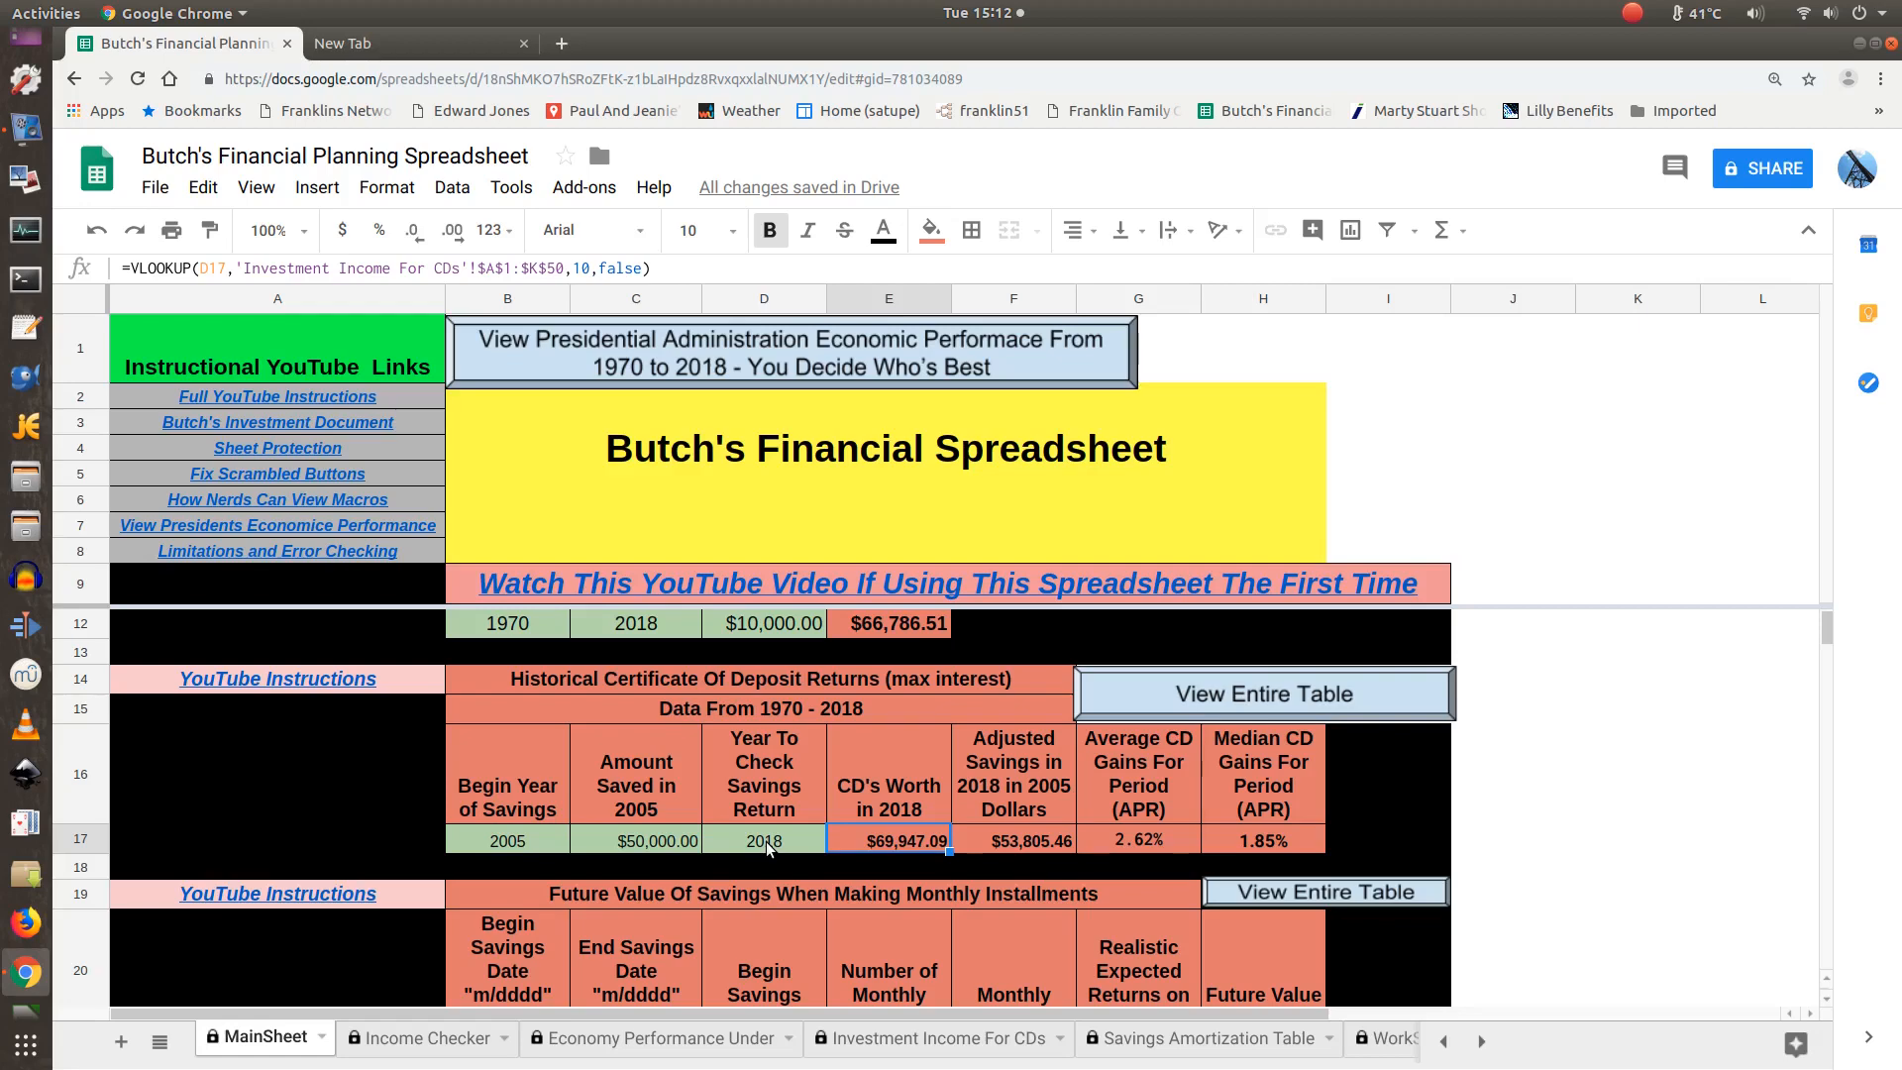
# Set the Begin Year of Savings to 1980 and the Year To Check Savings Return to 1995.
pyautogui.click(541, 838)
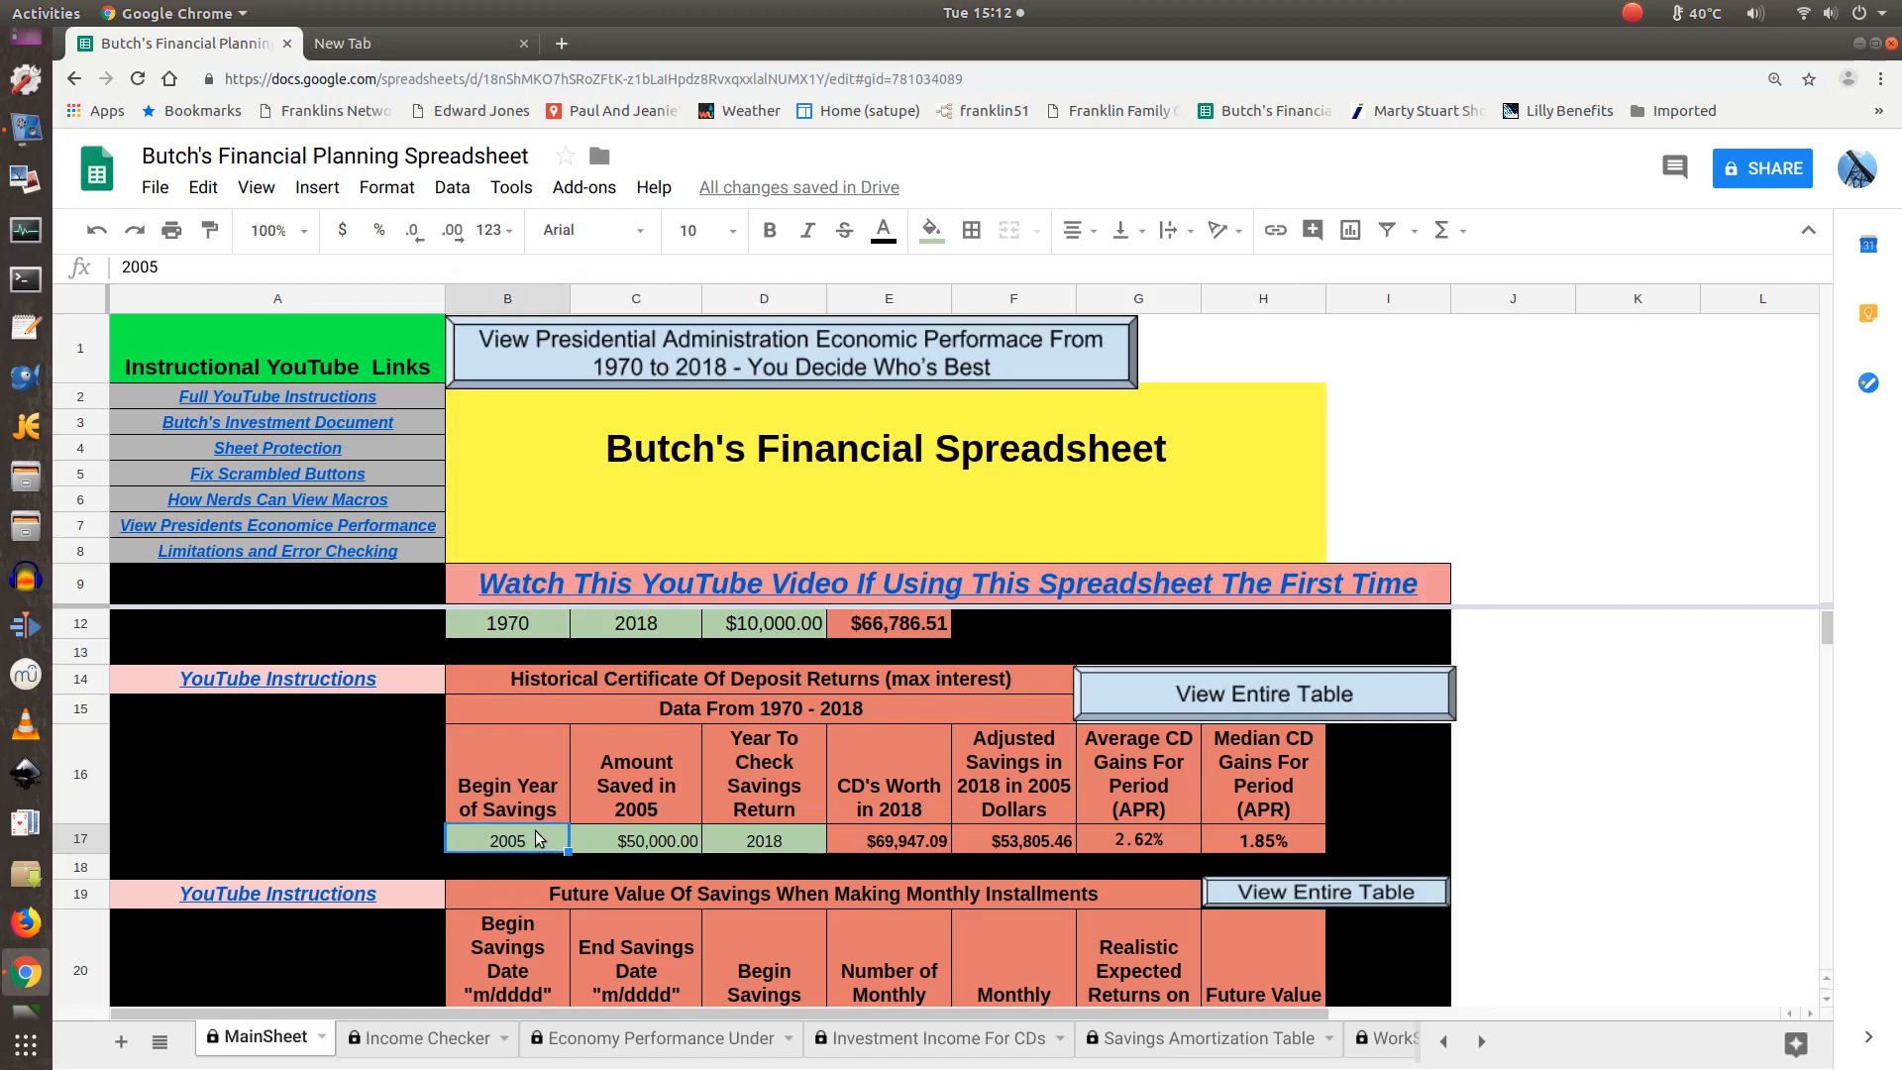
pyautogui.write('1980')
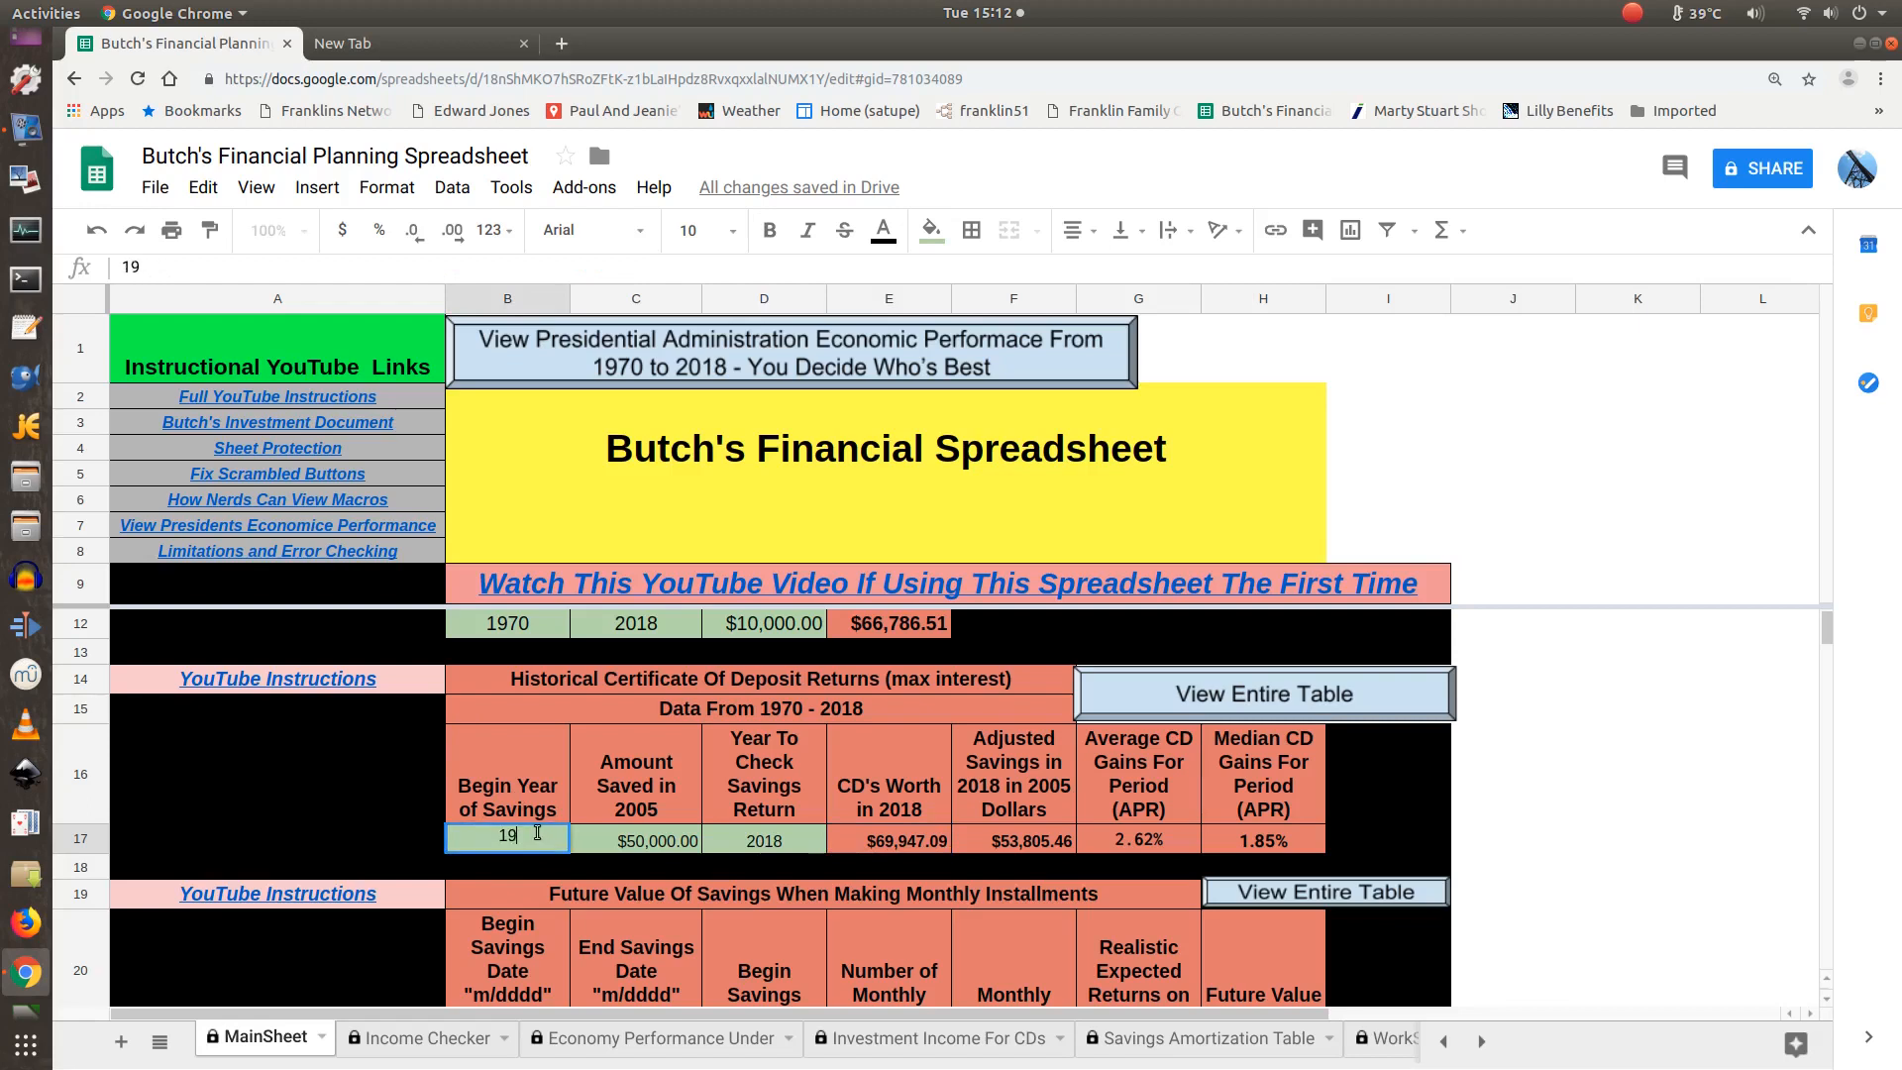
pyautogui.press('Tab')
pyautogui.press('Tab')
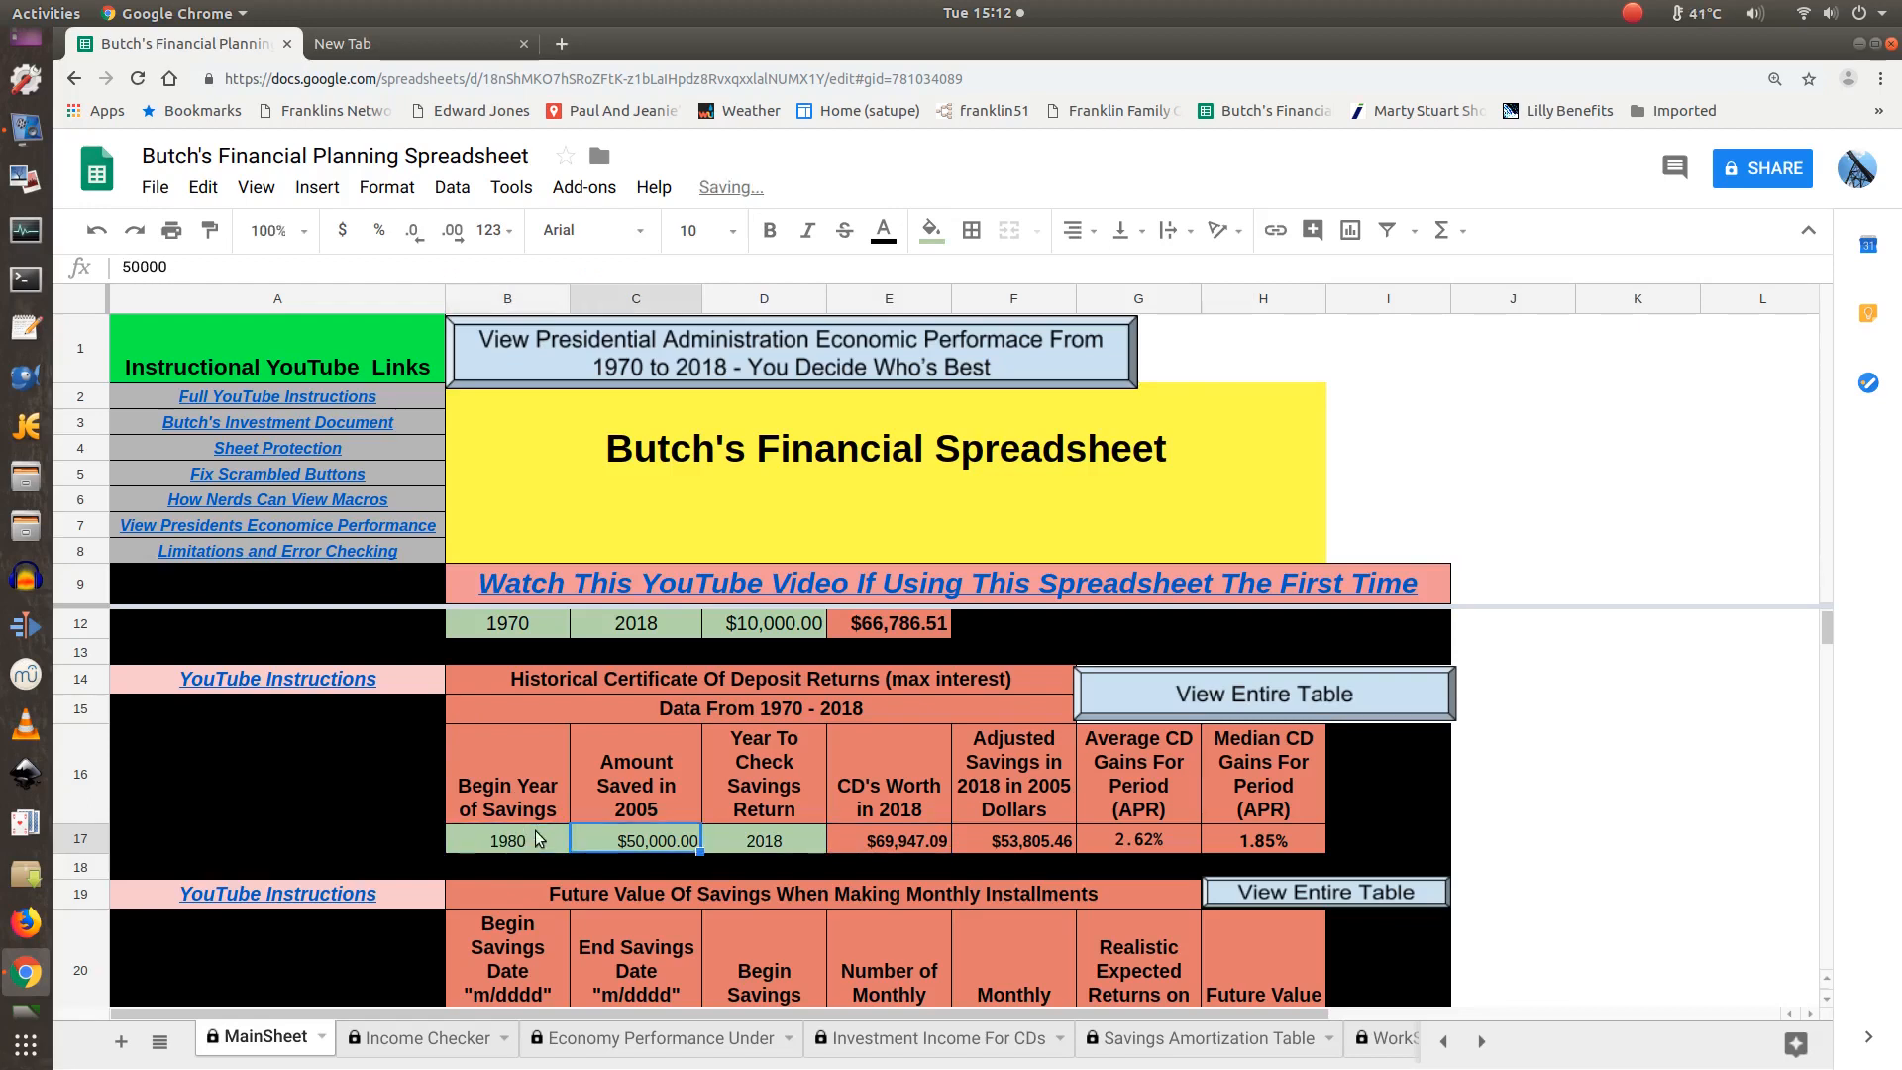
pyautogui.write('19')
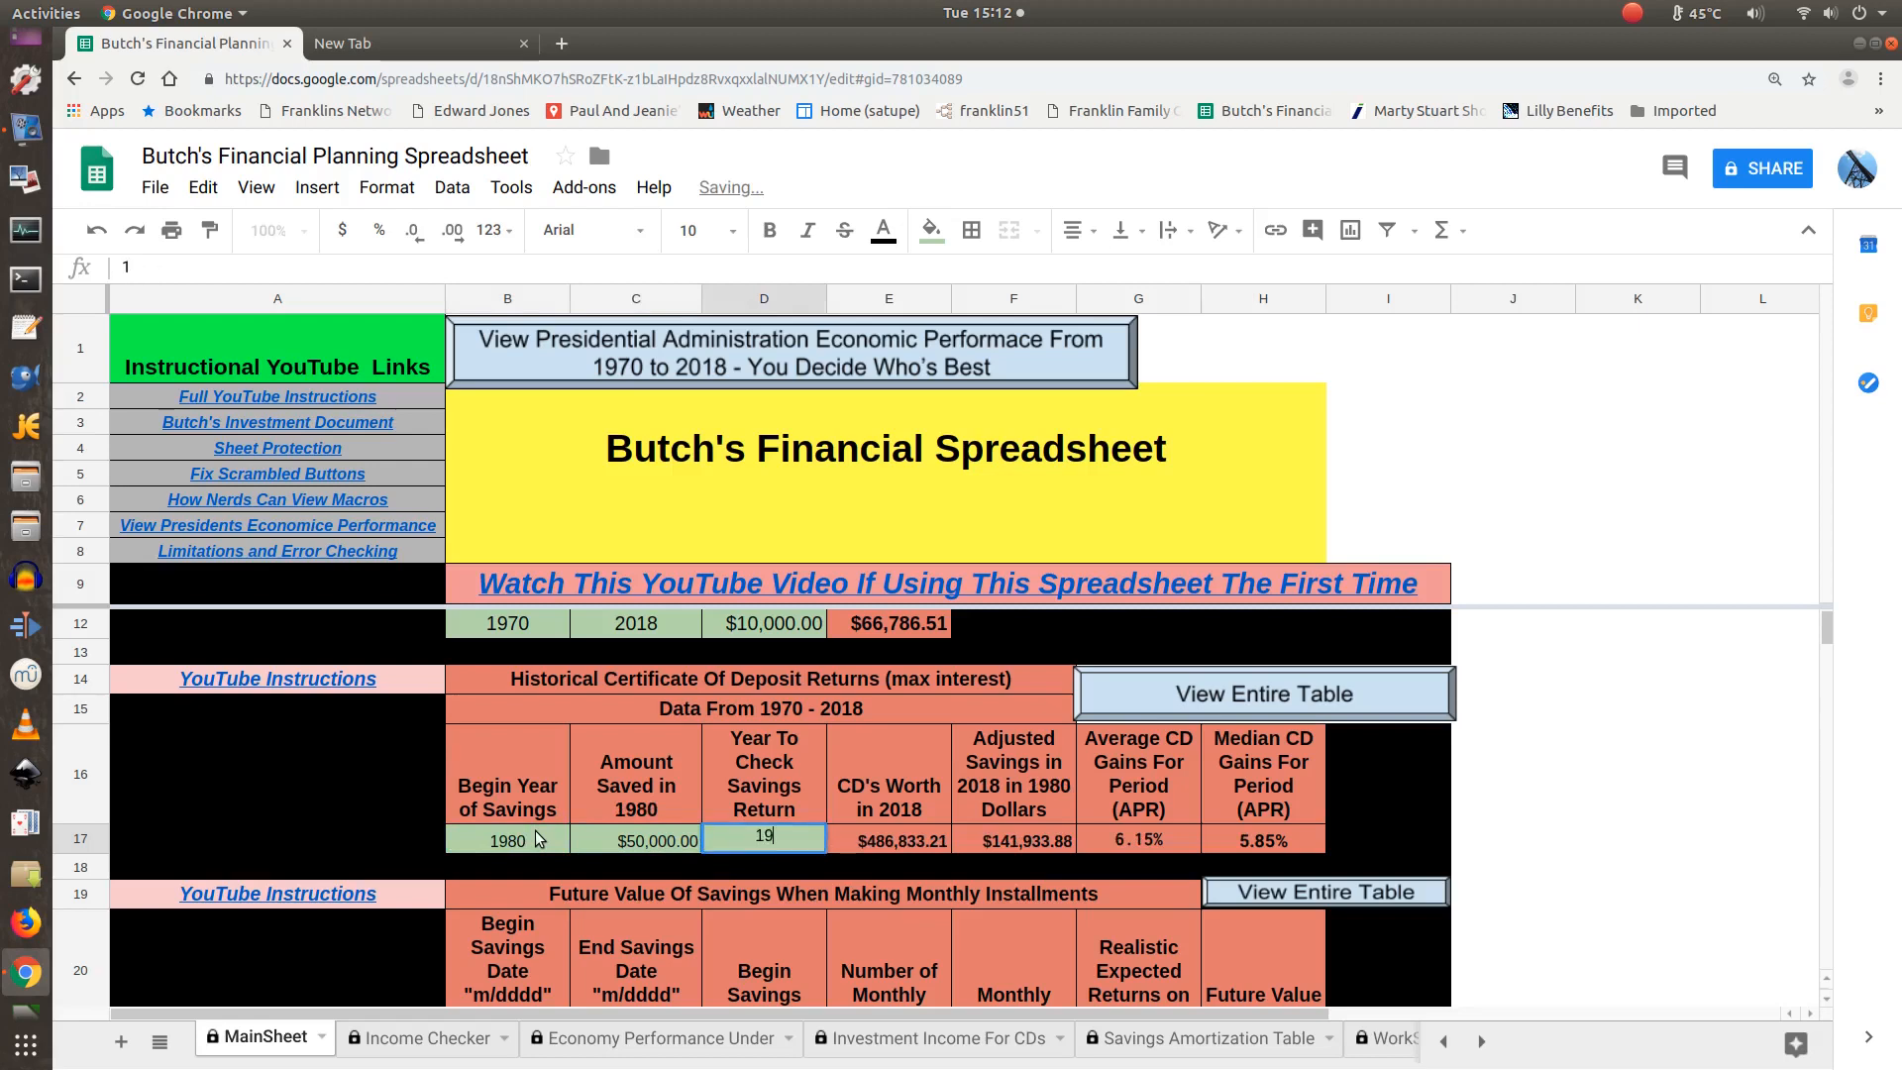
pyautogui.write('95')
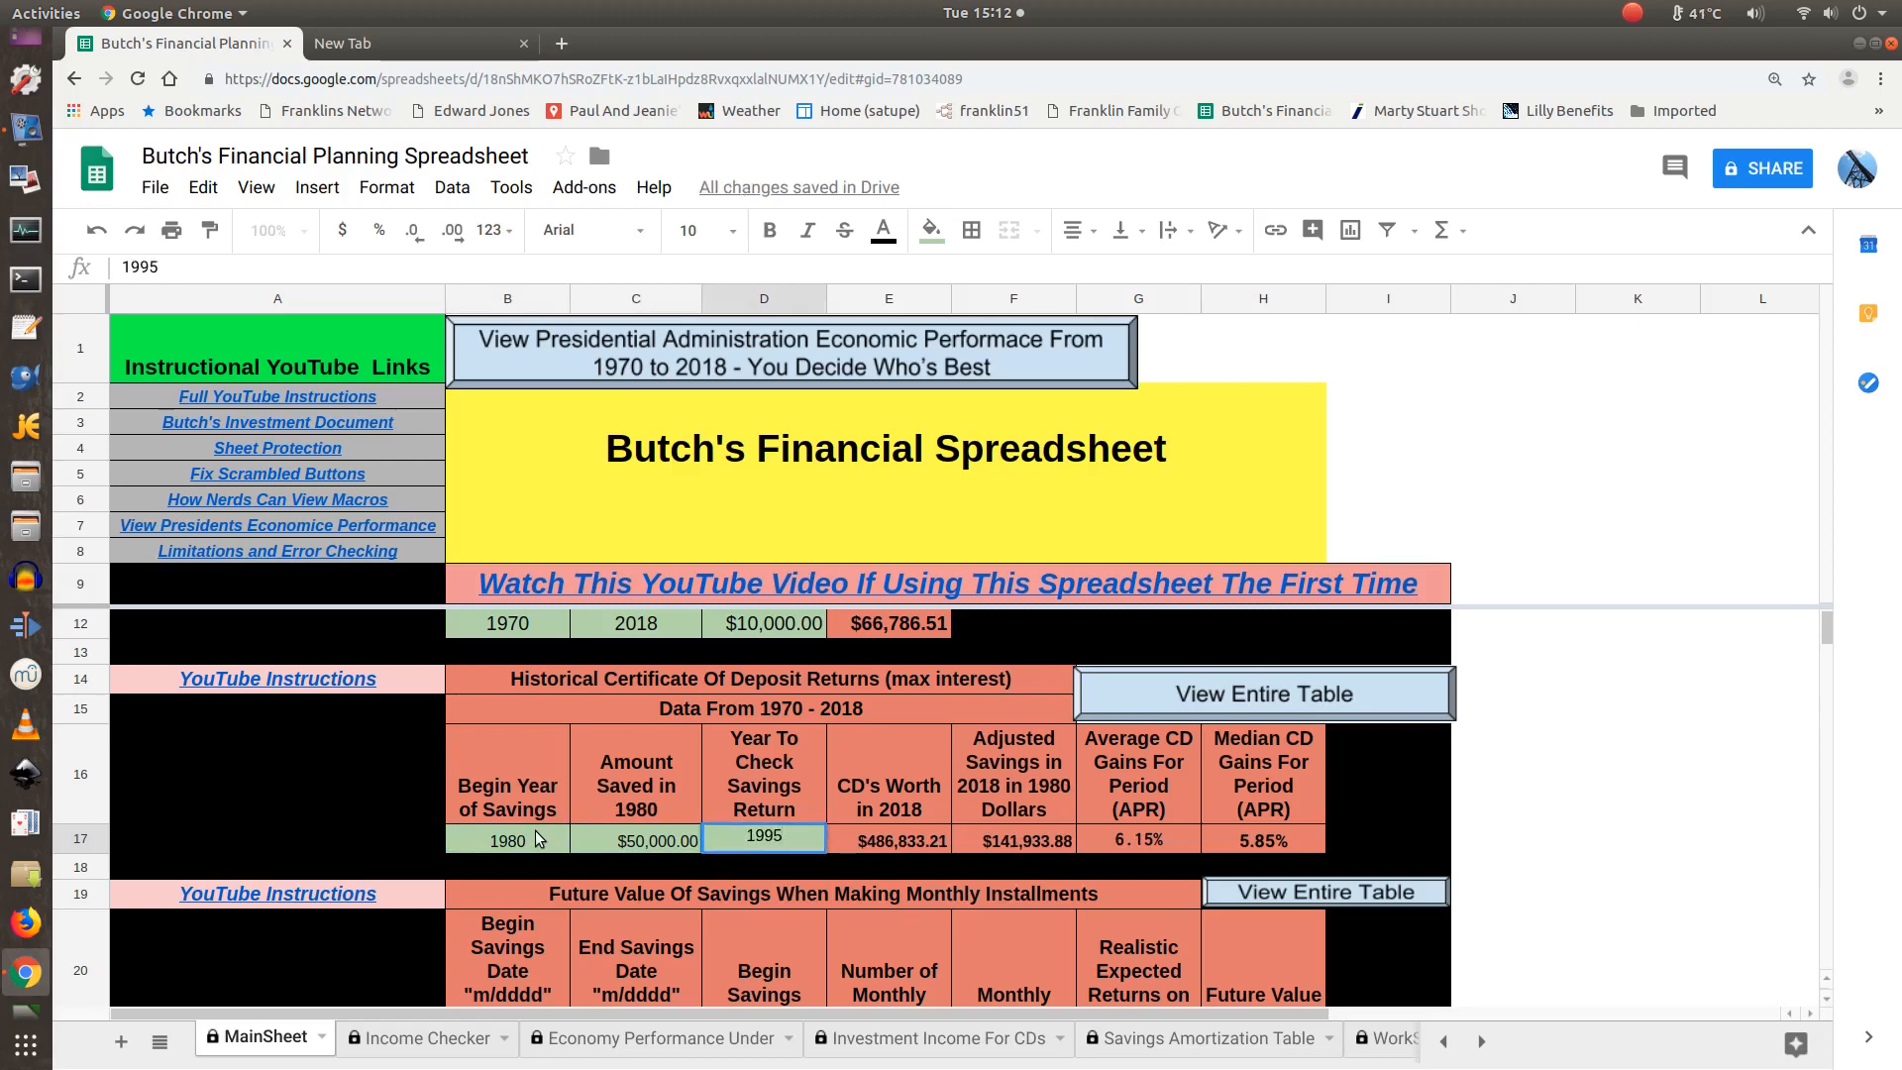
pyautogui.press('Tab')
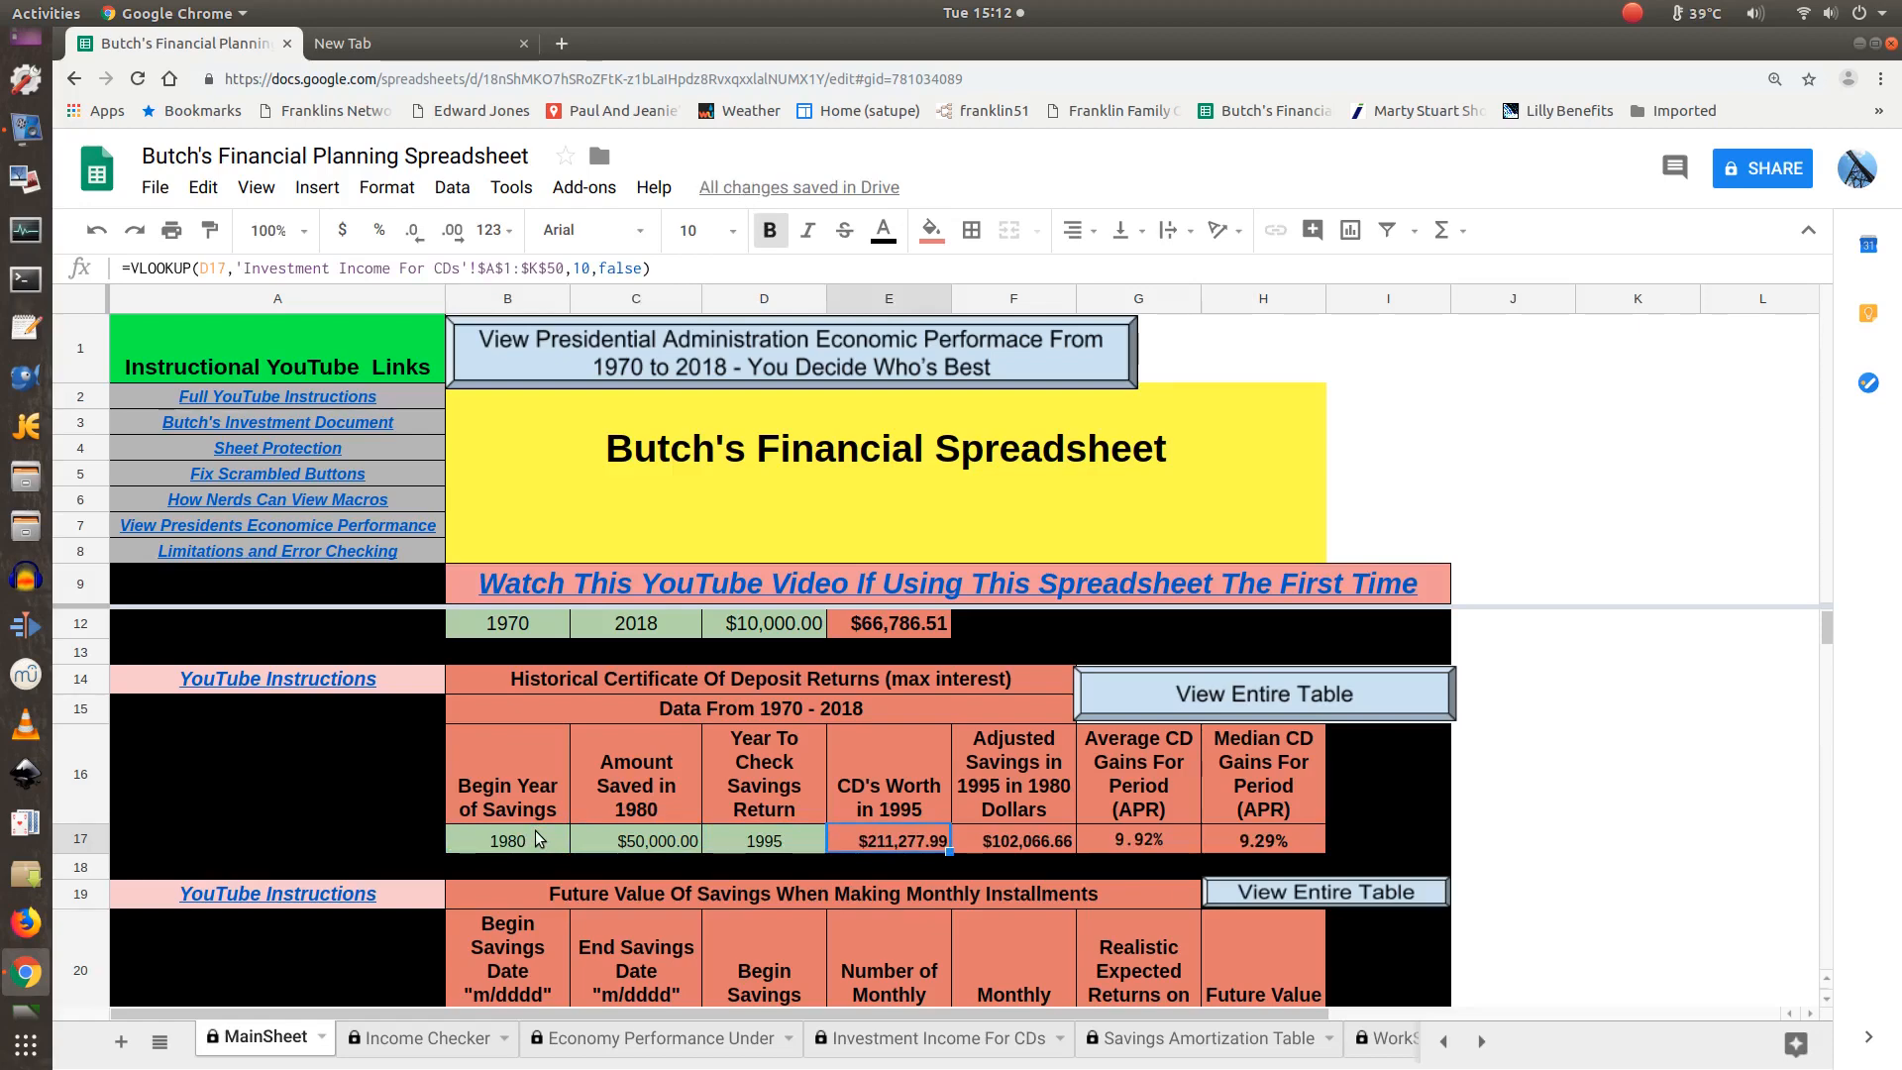
# Compare the CD's worth, inflation-adjusted savings, and average and median CD gains for 1980 to 1995.
pyautogui.press('Left')
pyautogui.press('Left')
pyautogui.press('Right')
pyautogui.press('Right')
pyautogui.press('Right')
pyautogui.press('Right')
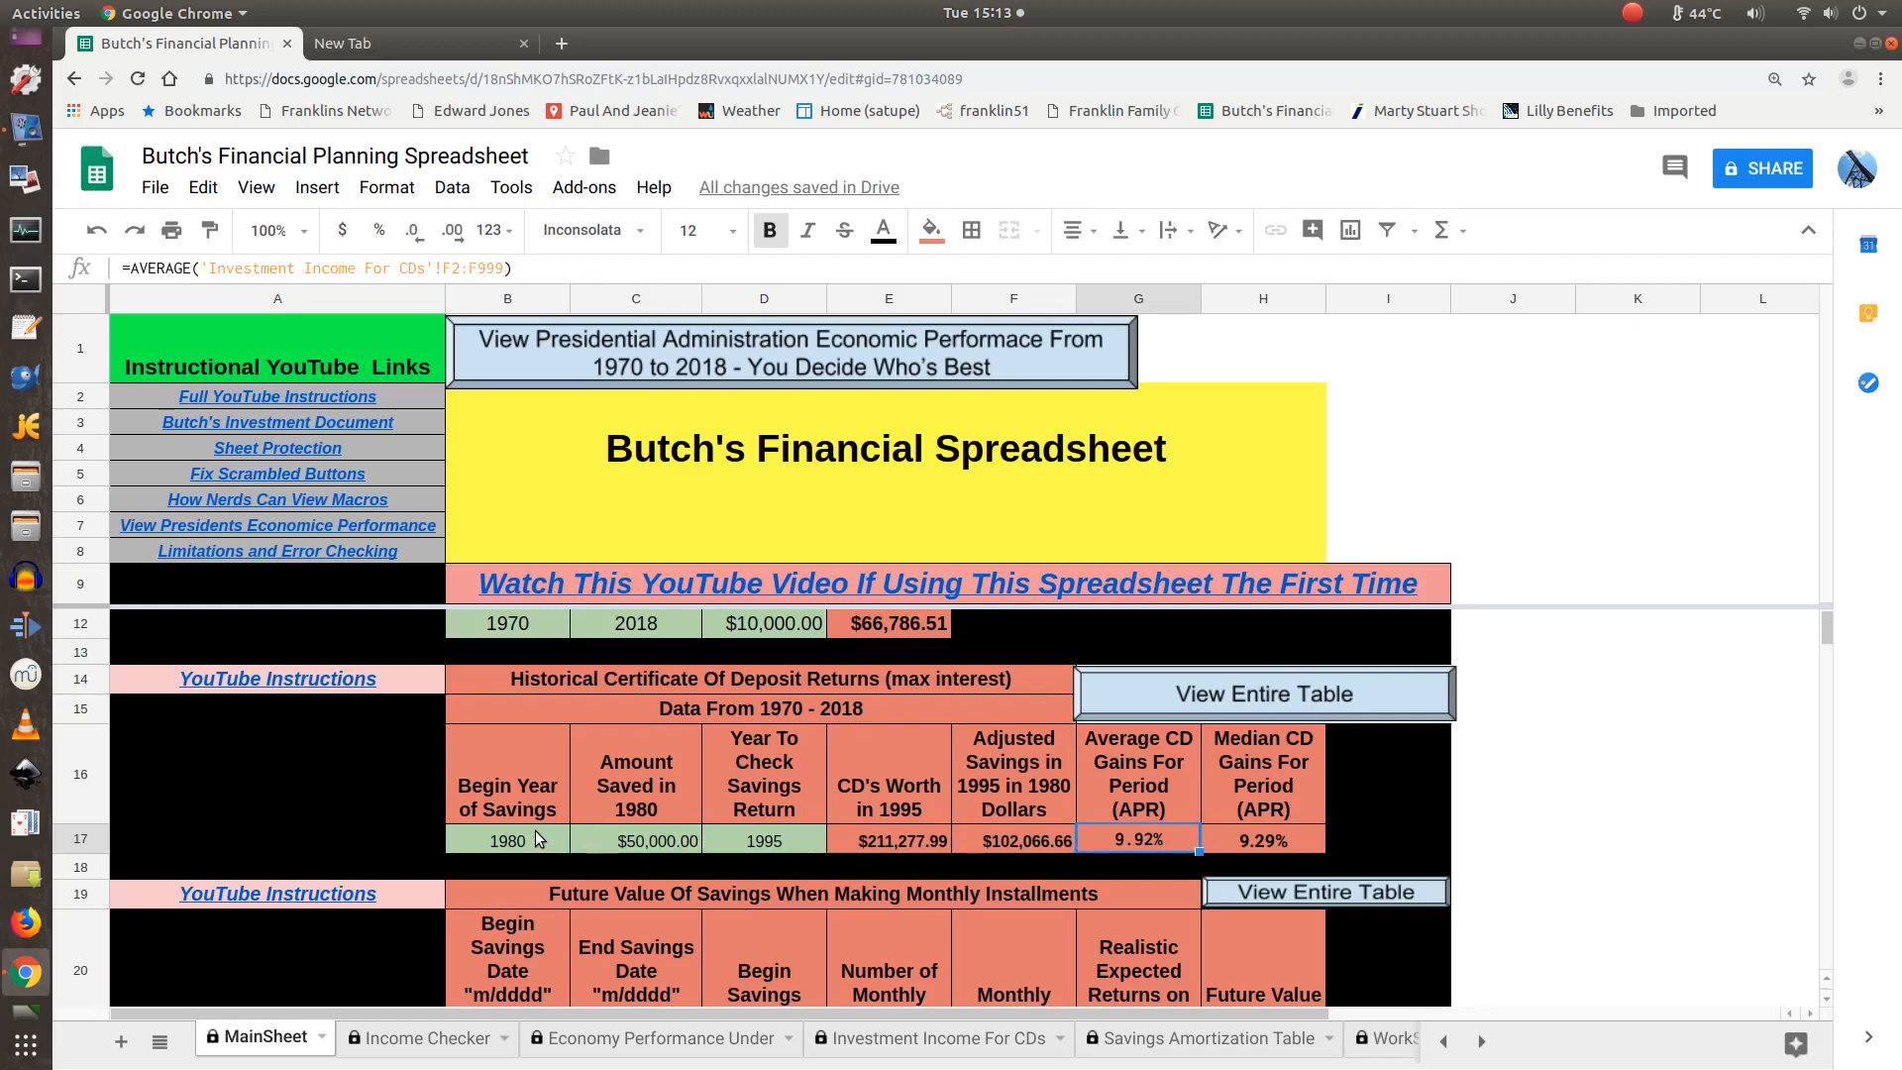
pyautogui.press('Right')
pyautogui.press('Left')
pyautogui.press('Left')
pyautogui.press('Right')
pyautogui.press('Right')
pyautogui.press('Left')
pyautogui.press('Left')
pyautogui.press('Left')
pyautogui.press('Left')
pyautogui.press('Left')
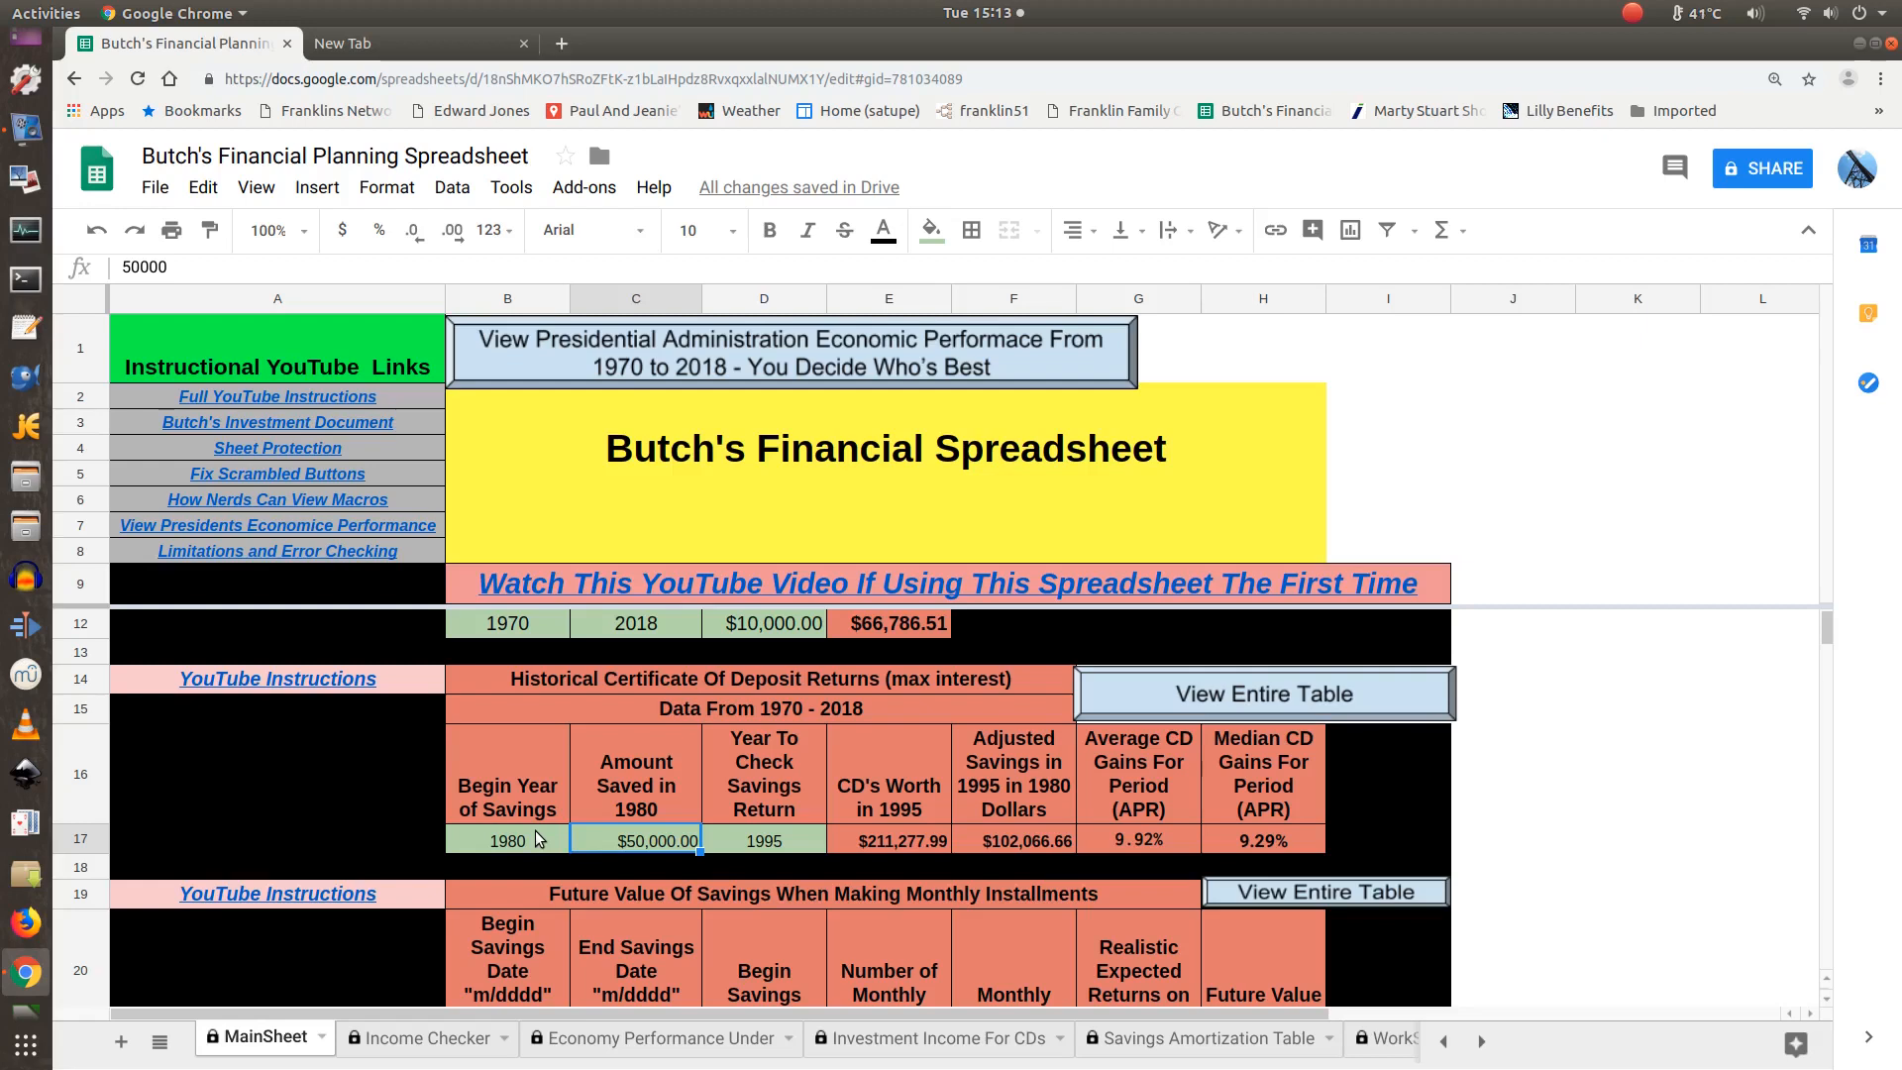
# Recheck the begin year and amount saved, and open the entire table for the Historical Certificate Of Deposit Returns.
pyautogui.click(536, 839)
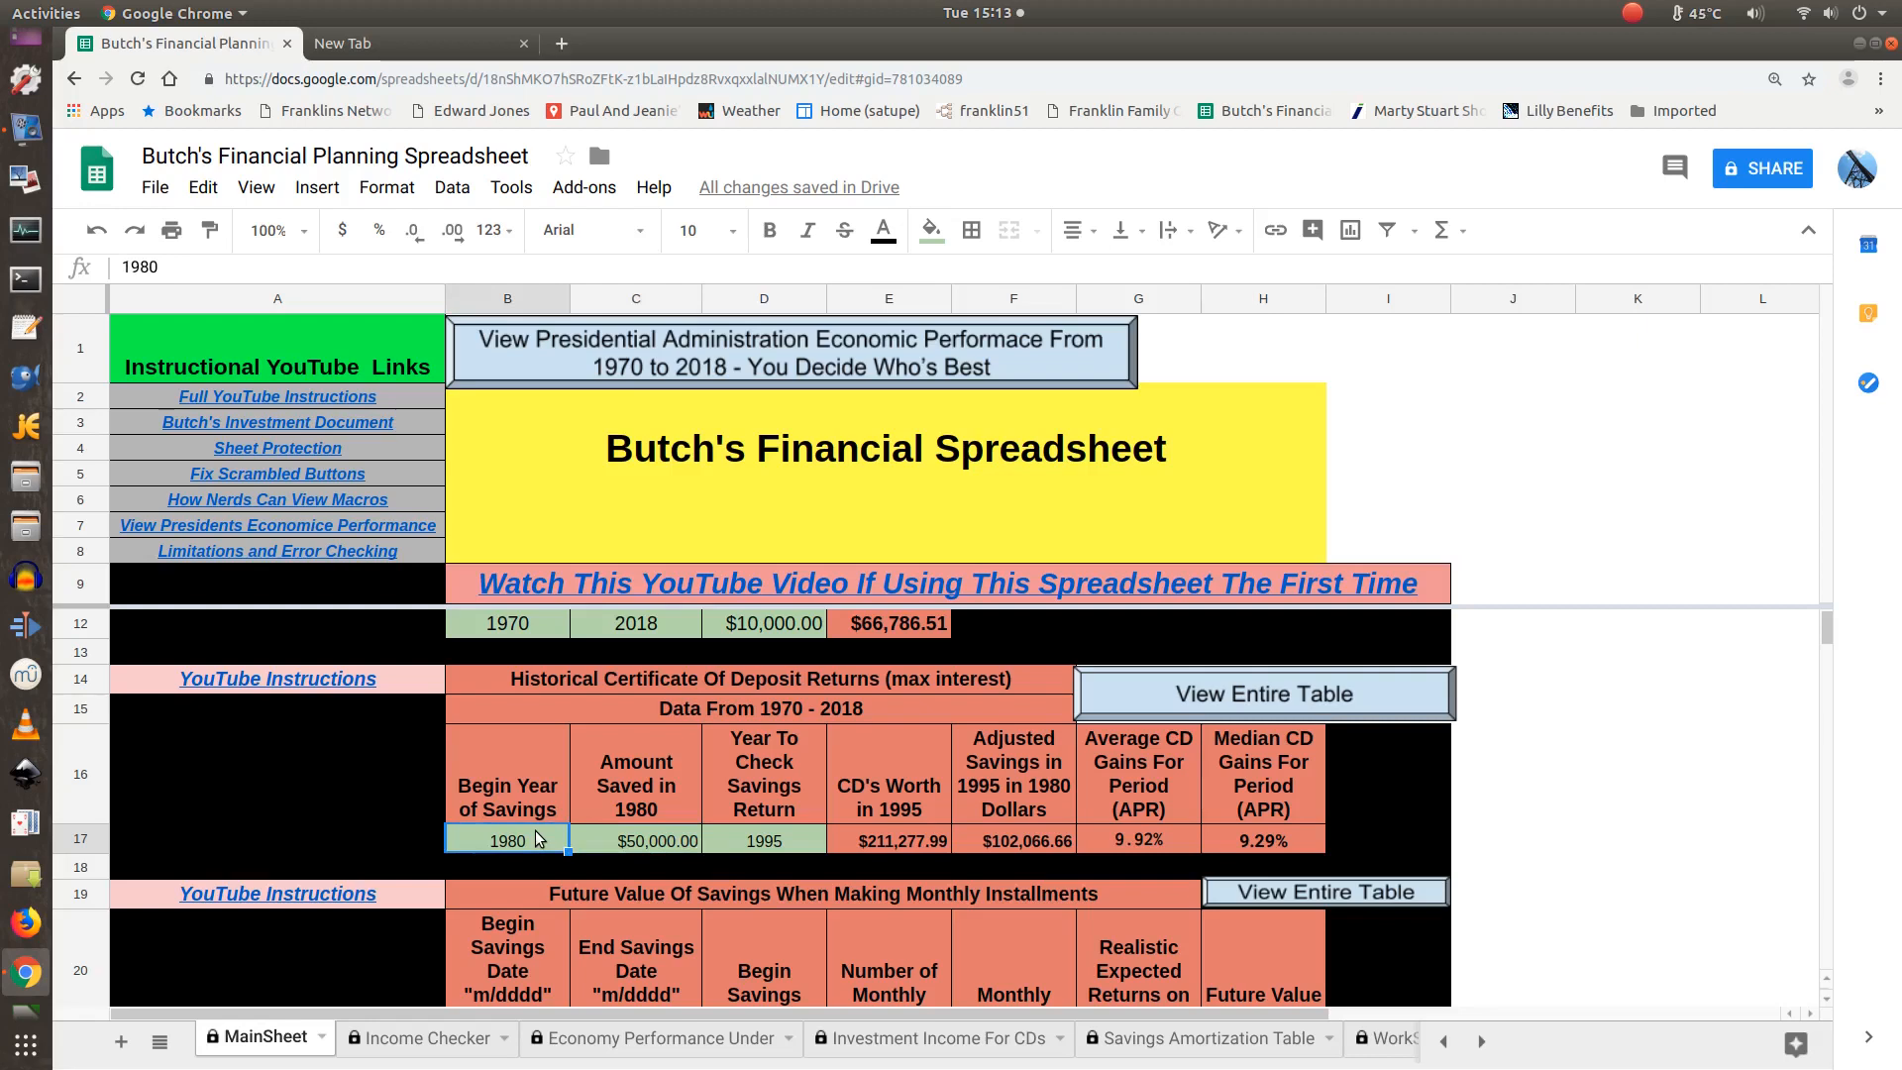
pyautogui.press('Right')
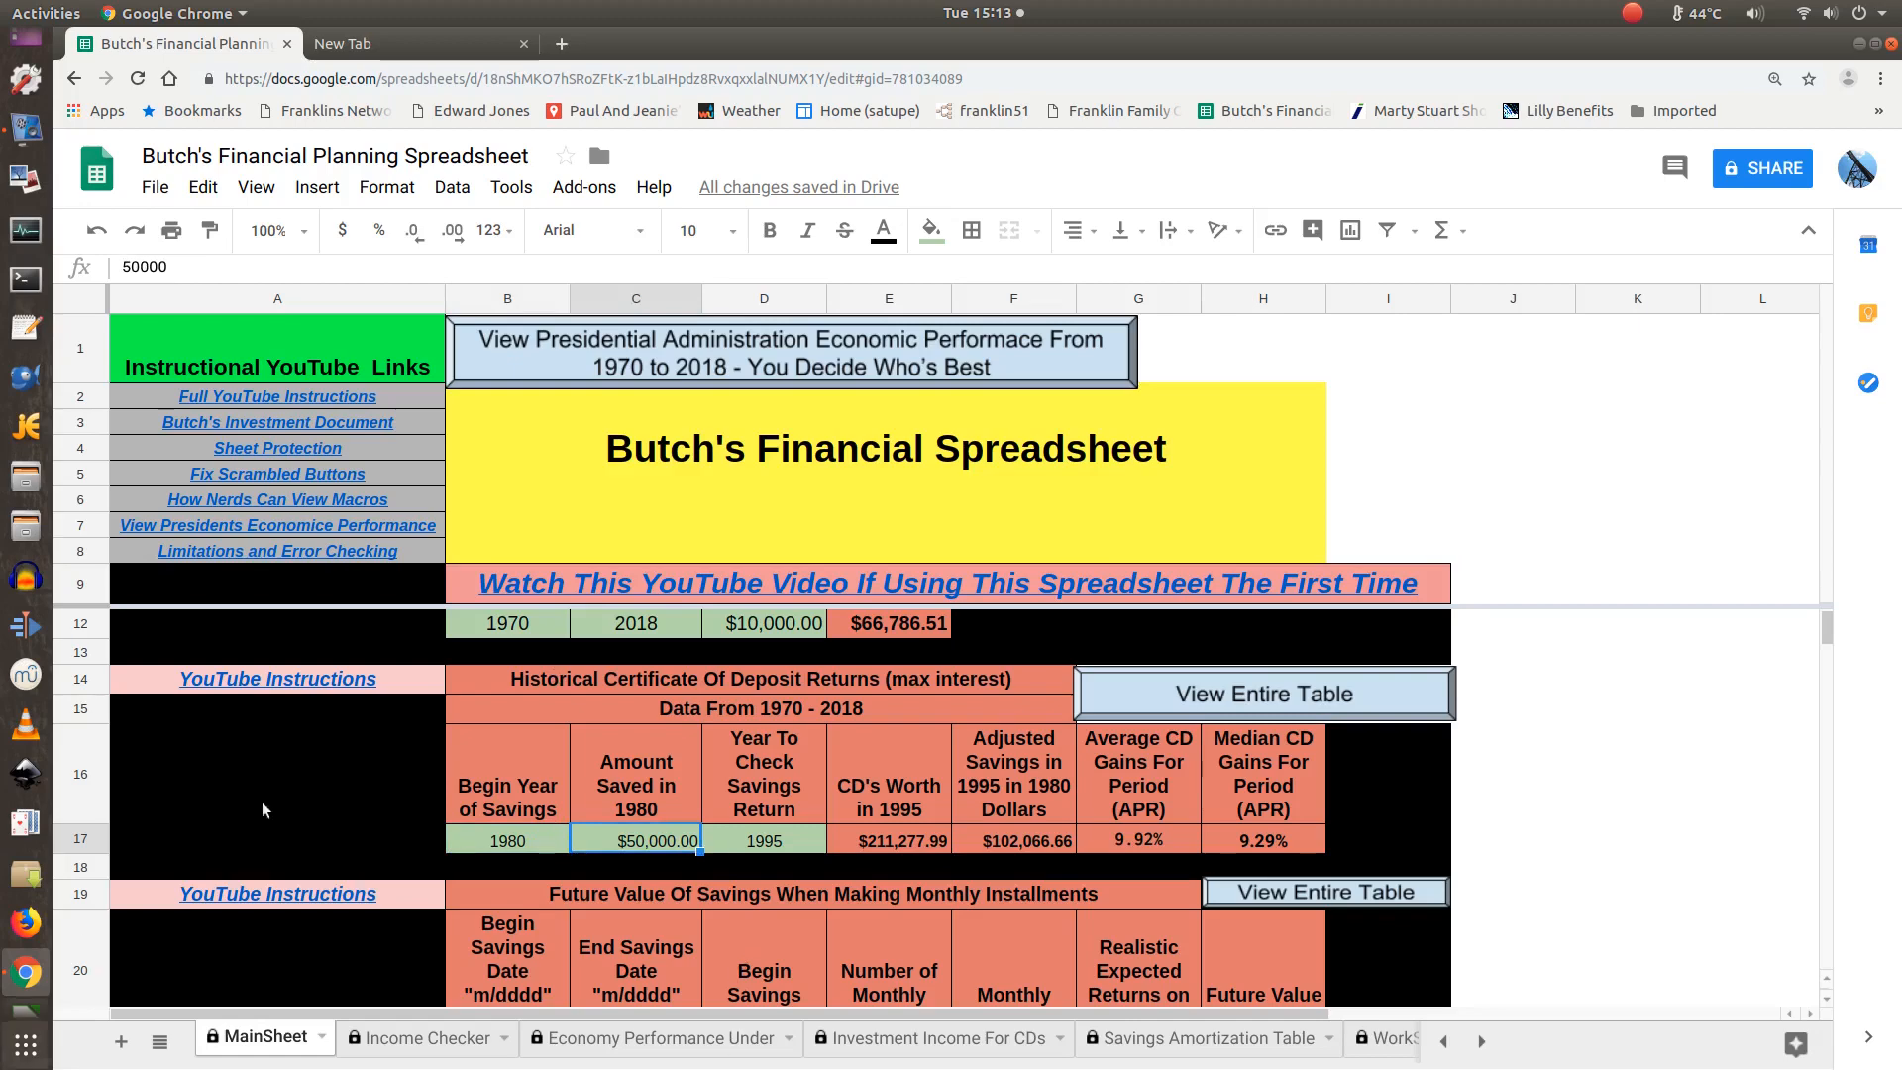
pyautogui.click(1221, 697)
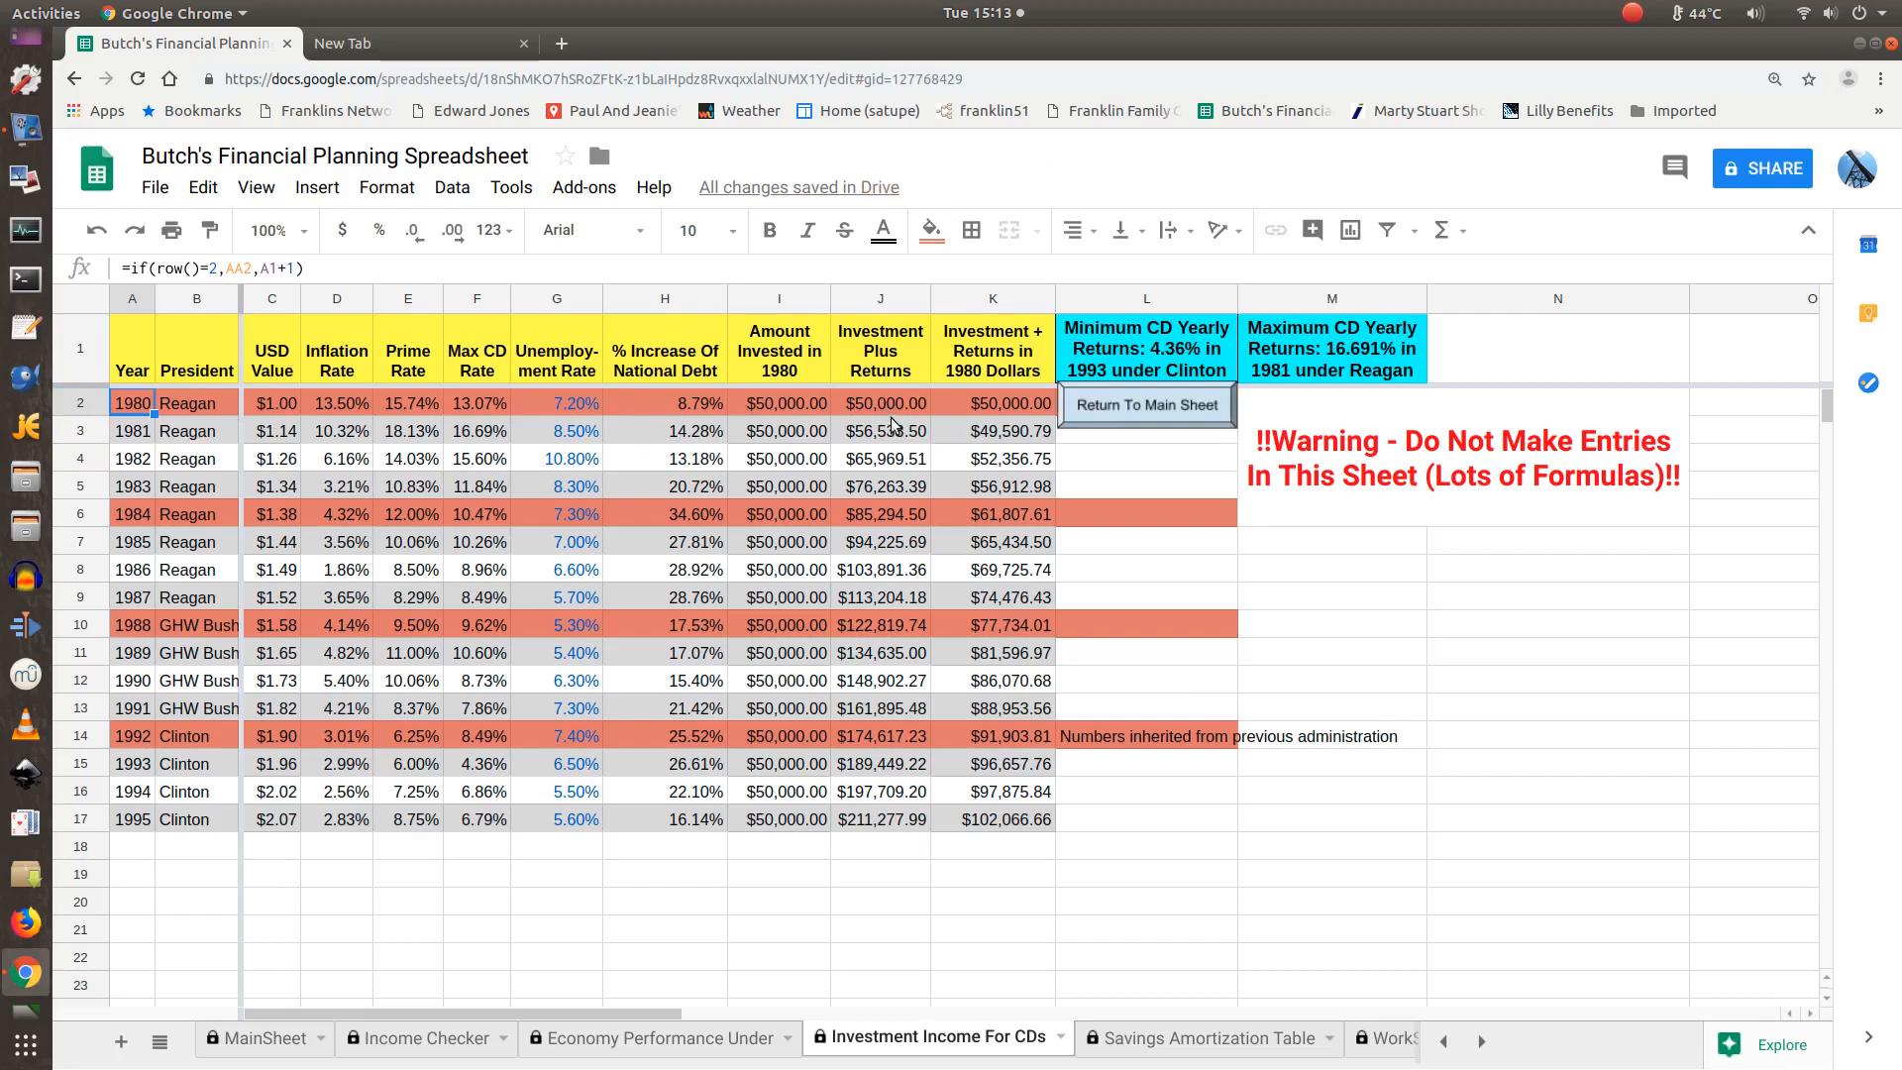
# Examine the 1980 to 1982 values of the investment plus returns in 1980 dollars.
pyautogui.click(993, 401)
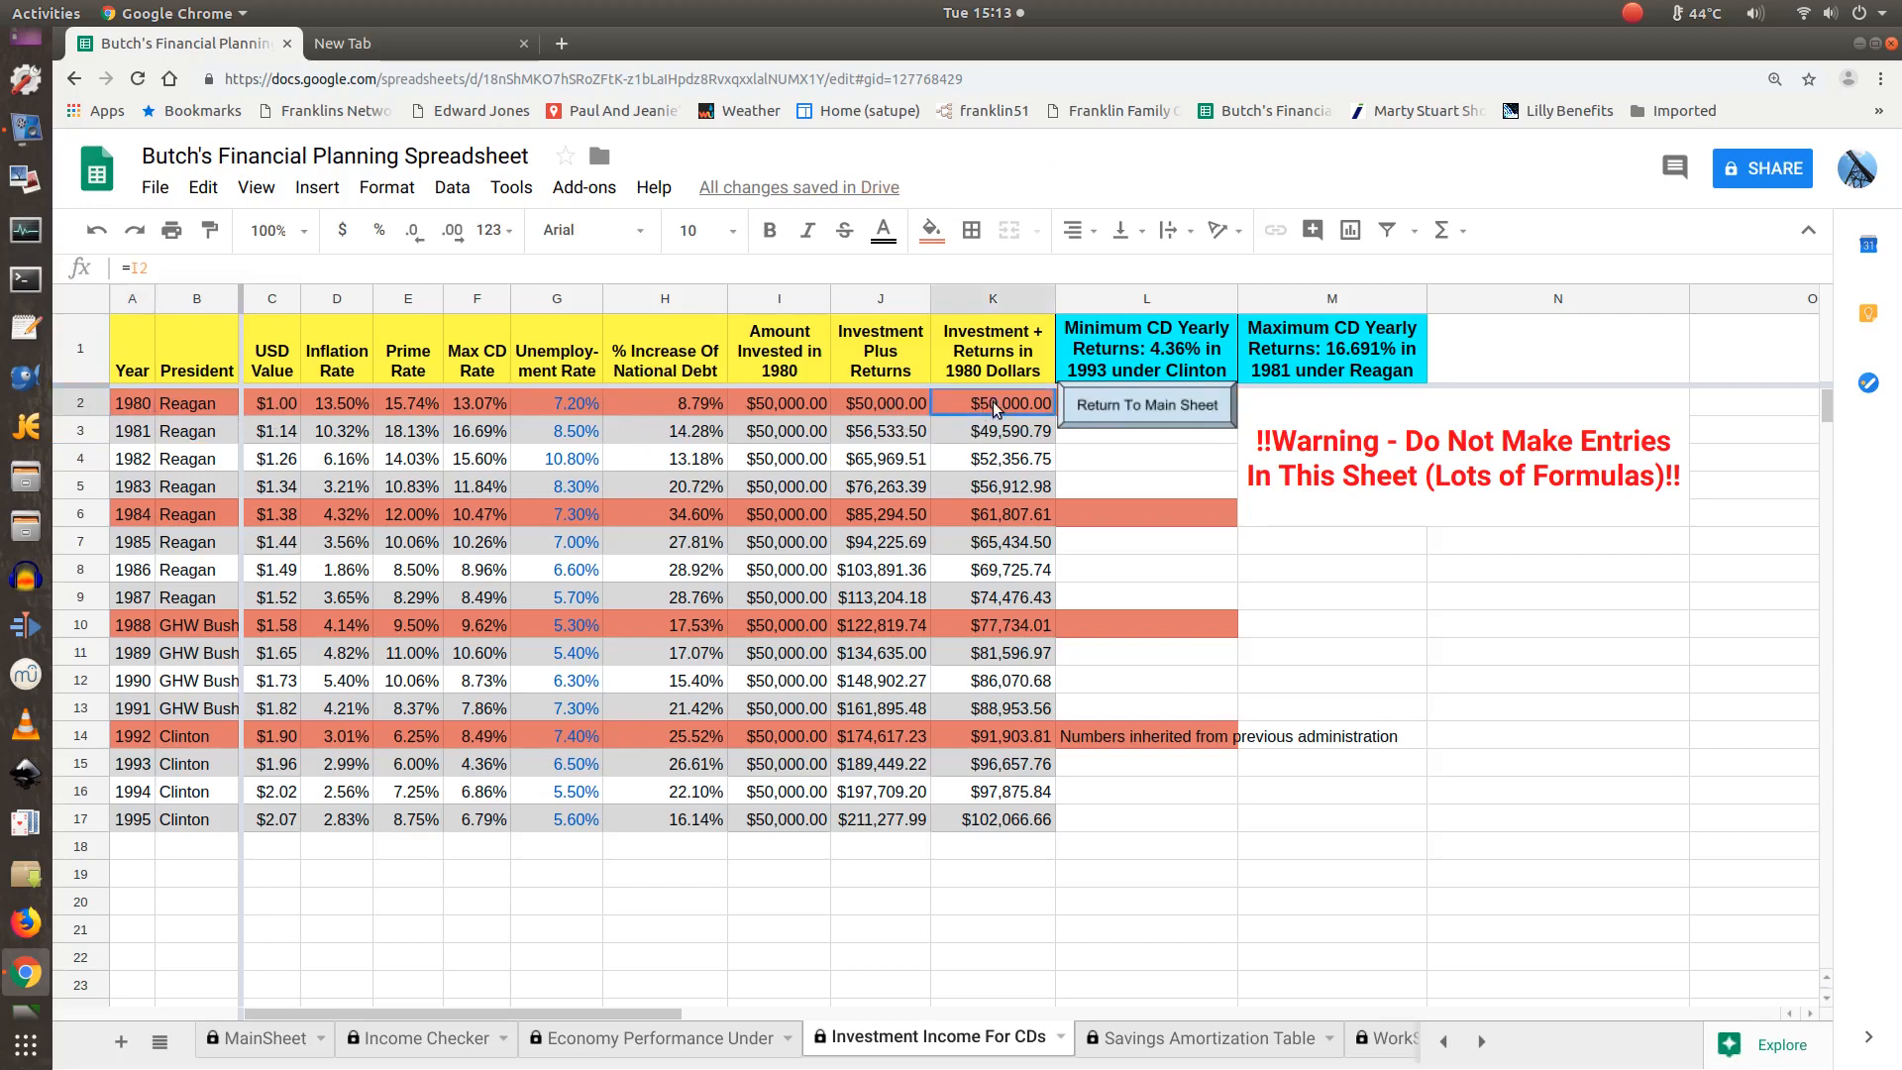
pyautogui.click(1009, 434)
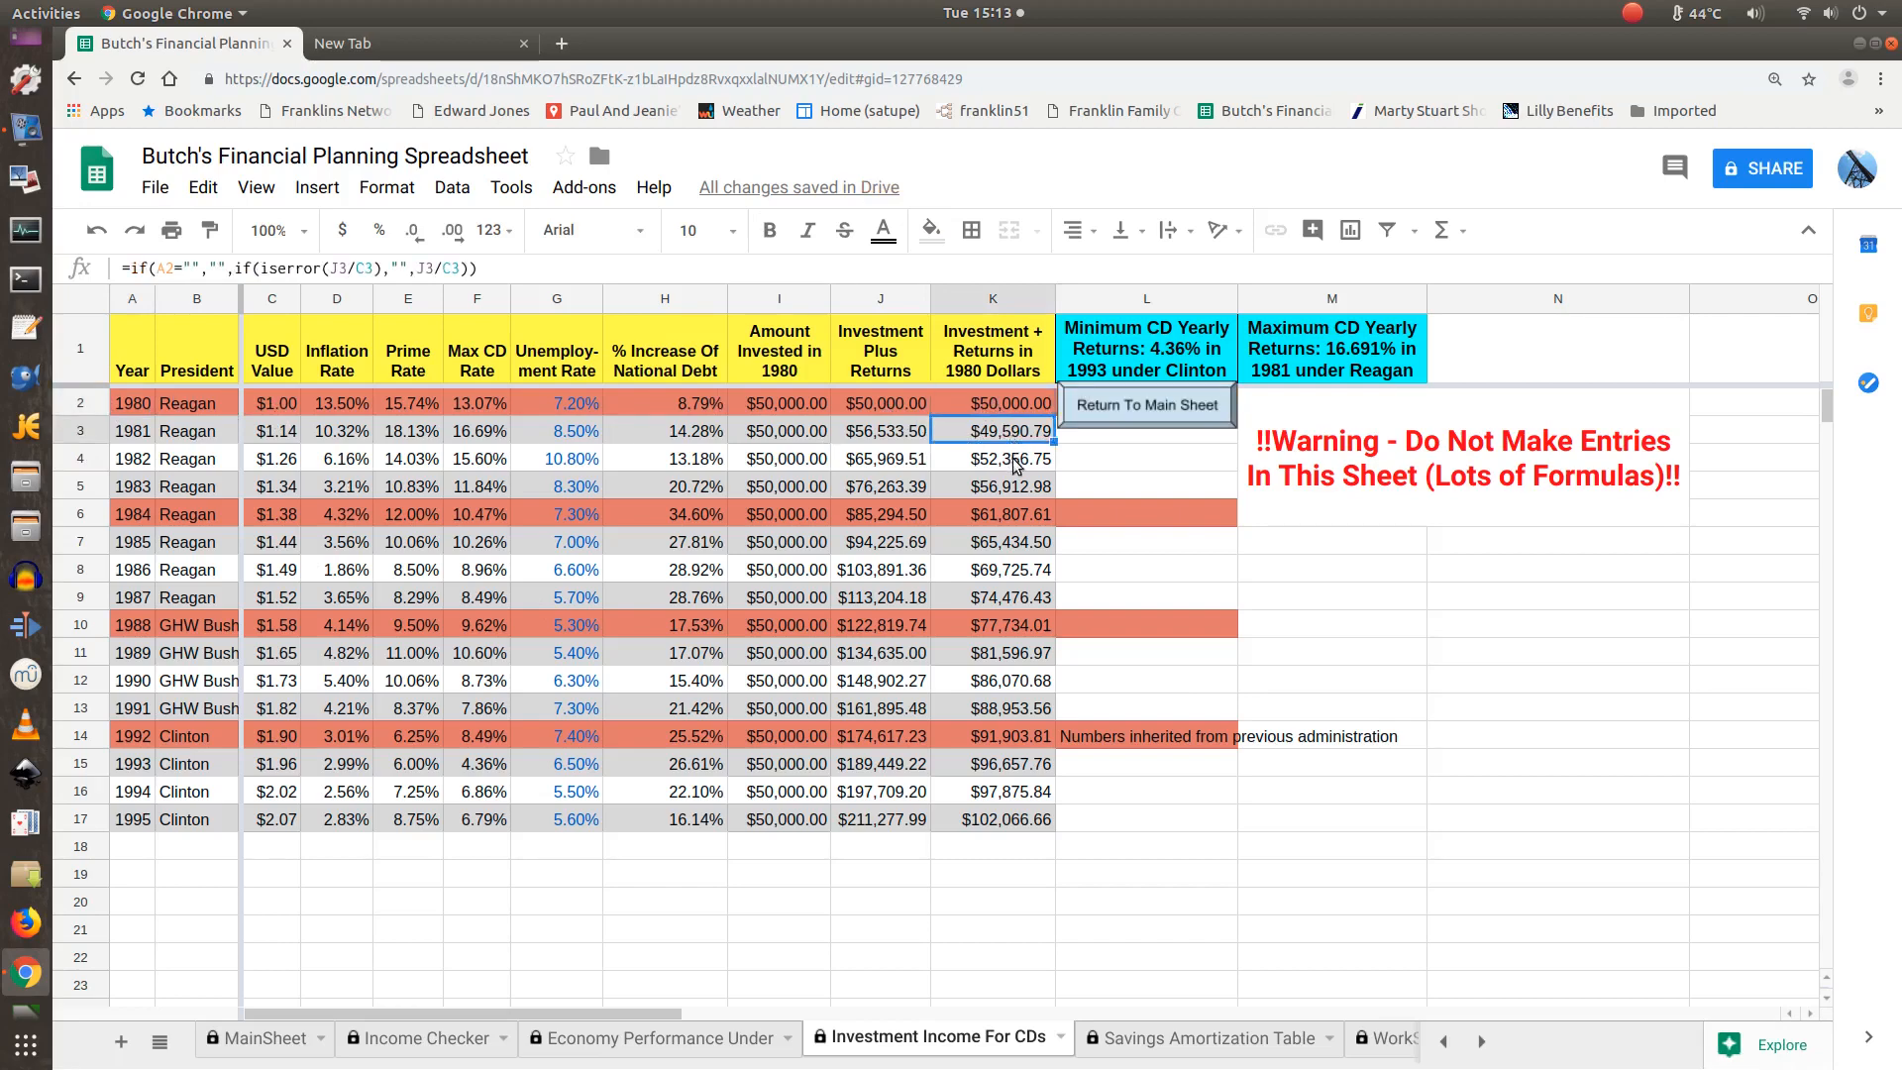
pyautogui.click(1014, 464)
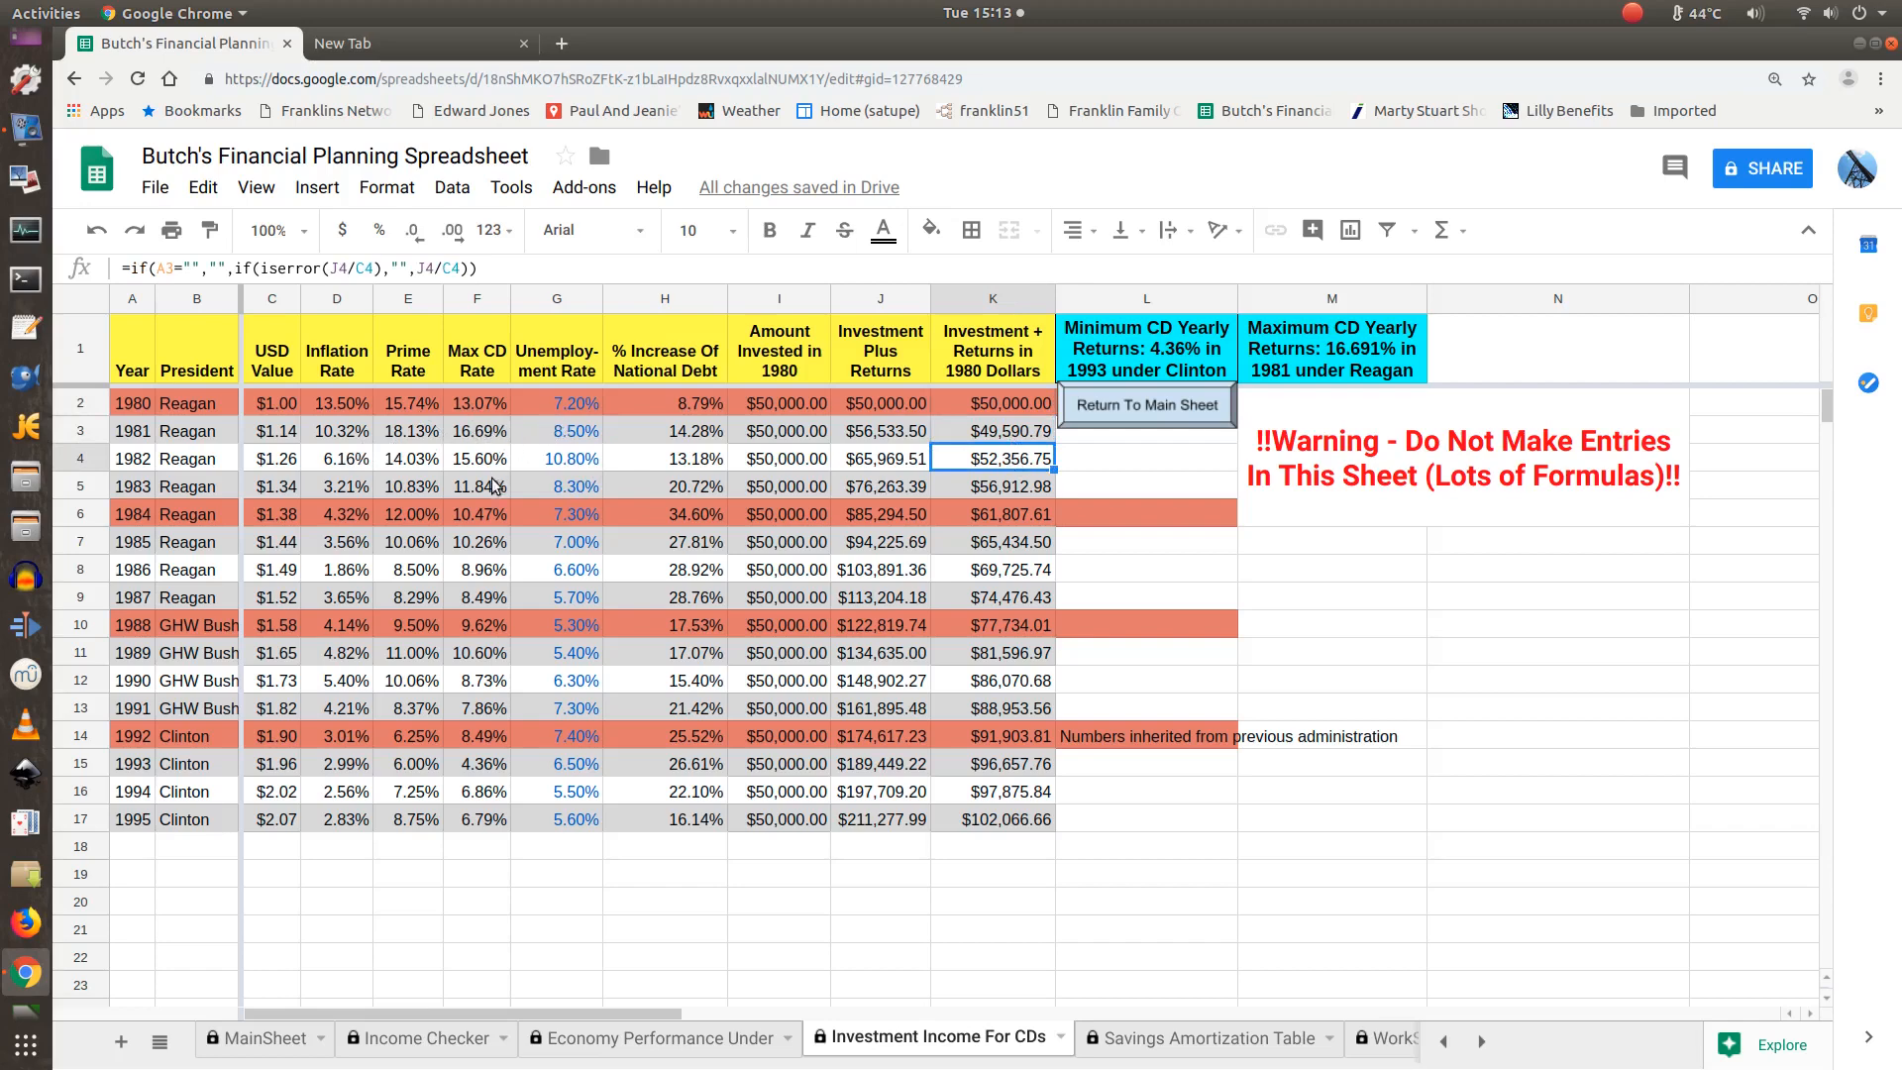
# Go through the Max CD Rate values year by year from 1980 to 1995, rechecking the 1993 rate.
pyautogui.click(482, 408)
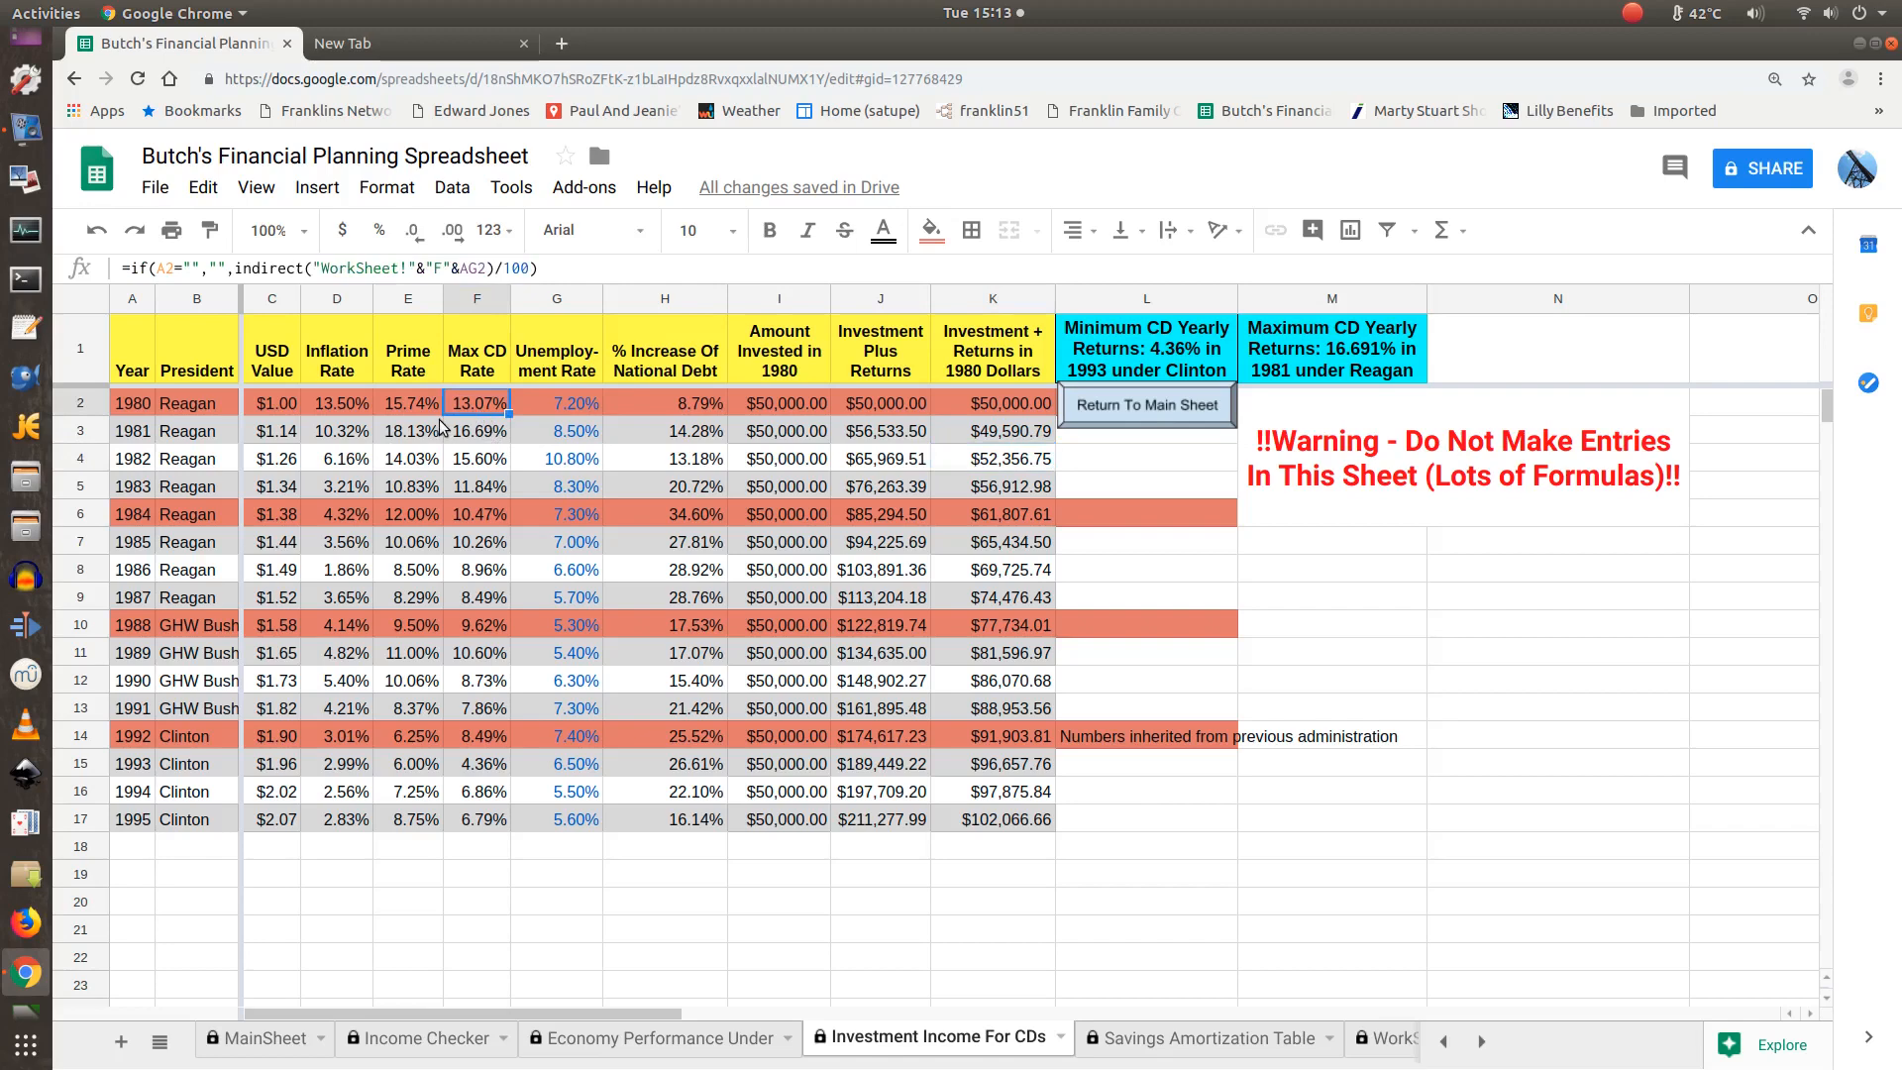
pyautogui.press('Down')
pyautogui.press('Down')
pyautogui.press('Down')
pyautogui.press('Down')
pyautogui.press('Down')
pyautogui.press('Down')
pyautogui.press('Down')
pyautogui.press('Down')
pyautogui.press('Down')
pyautogui.press('Down')
pyautogui.press('Down')
pyautogui.press('Down')
pyautogui.press('Down')
pyautogui.press('Down')
pyautogui.press('Down')
pyautogui.press('Up')
pyautogui.press('Up')
pyautogui.press('Up')
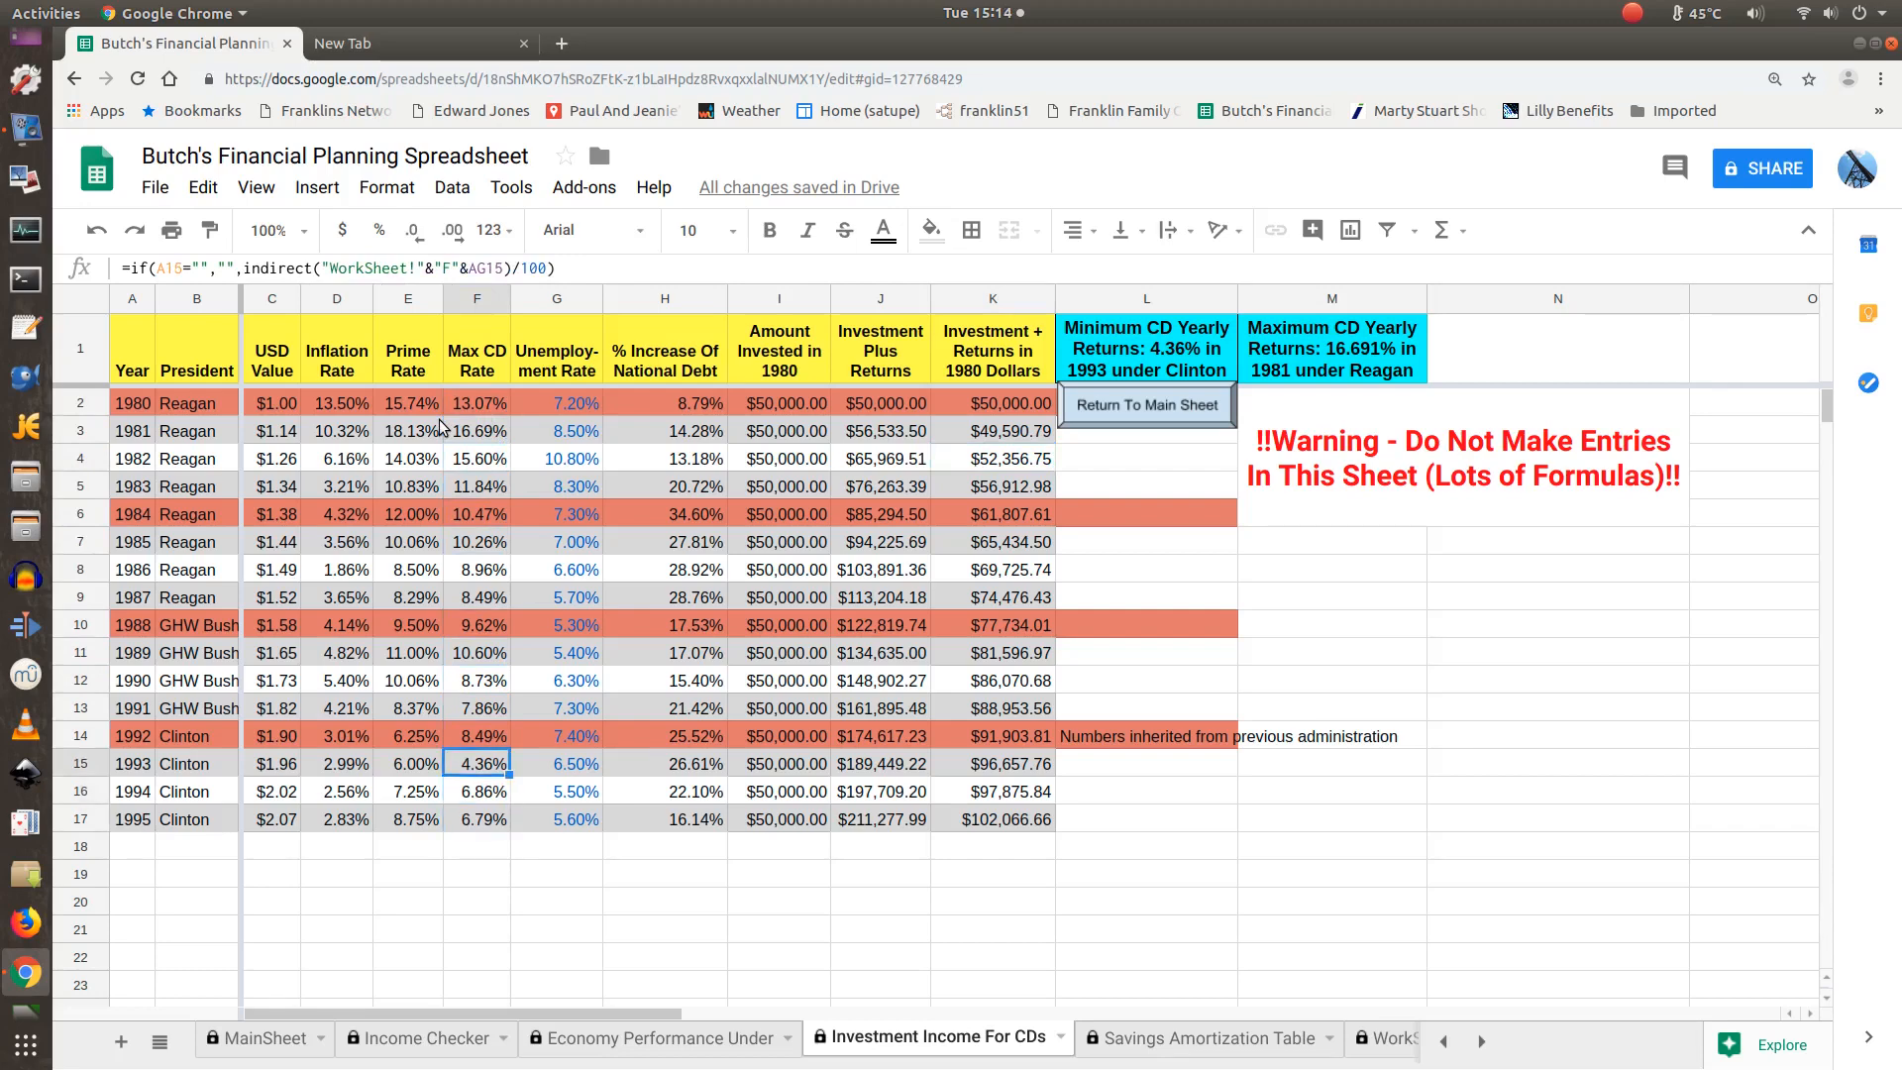
pyautogui.press('Down')
pyautogui.press('Down')
pyautogui.press('Down')
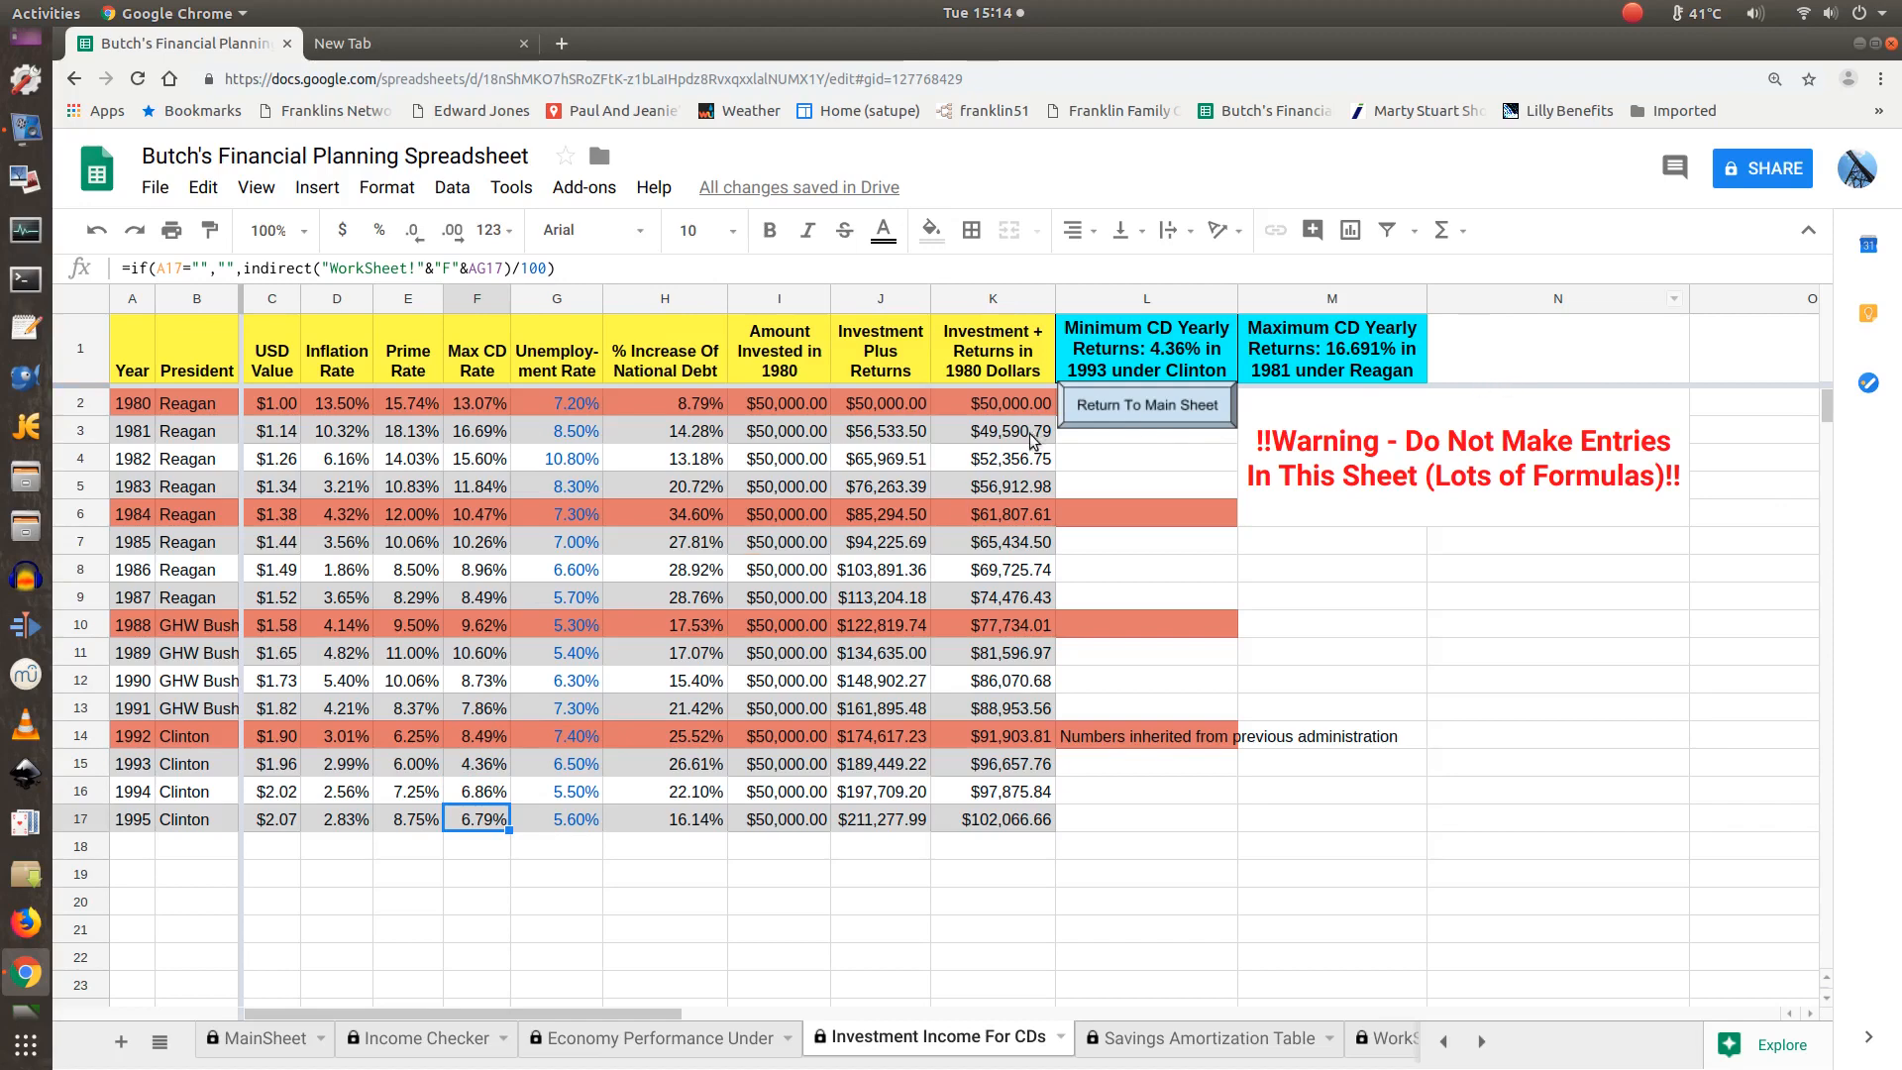
# Return to the main sheet and review the begin date, end date and begin amount of the Future Value Of Savings calculator.
pyautogui.click(1106, 420)
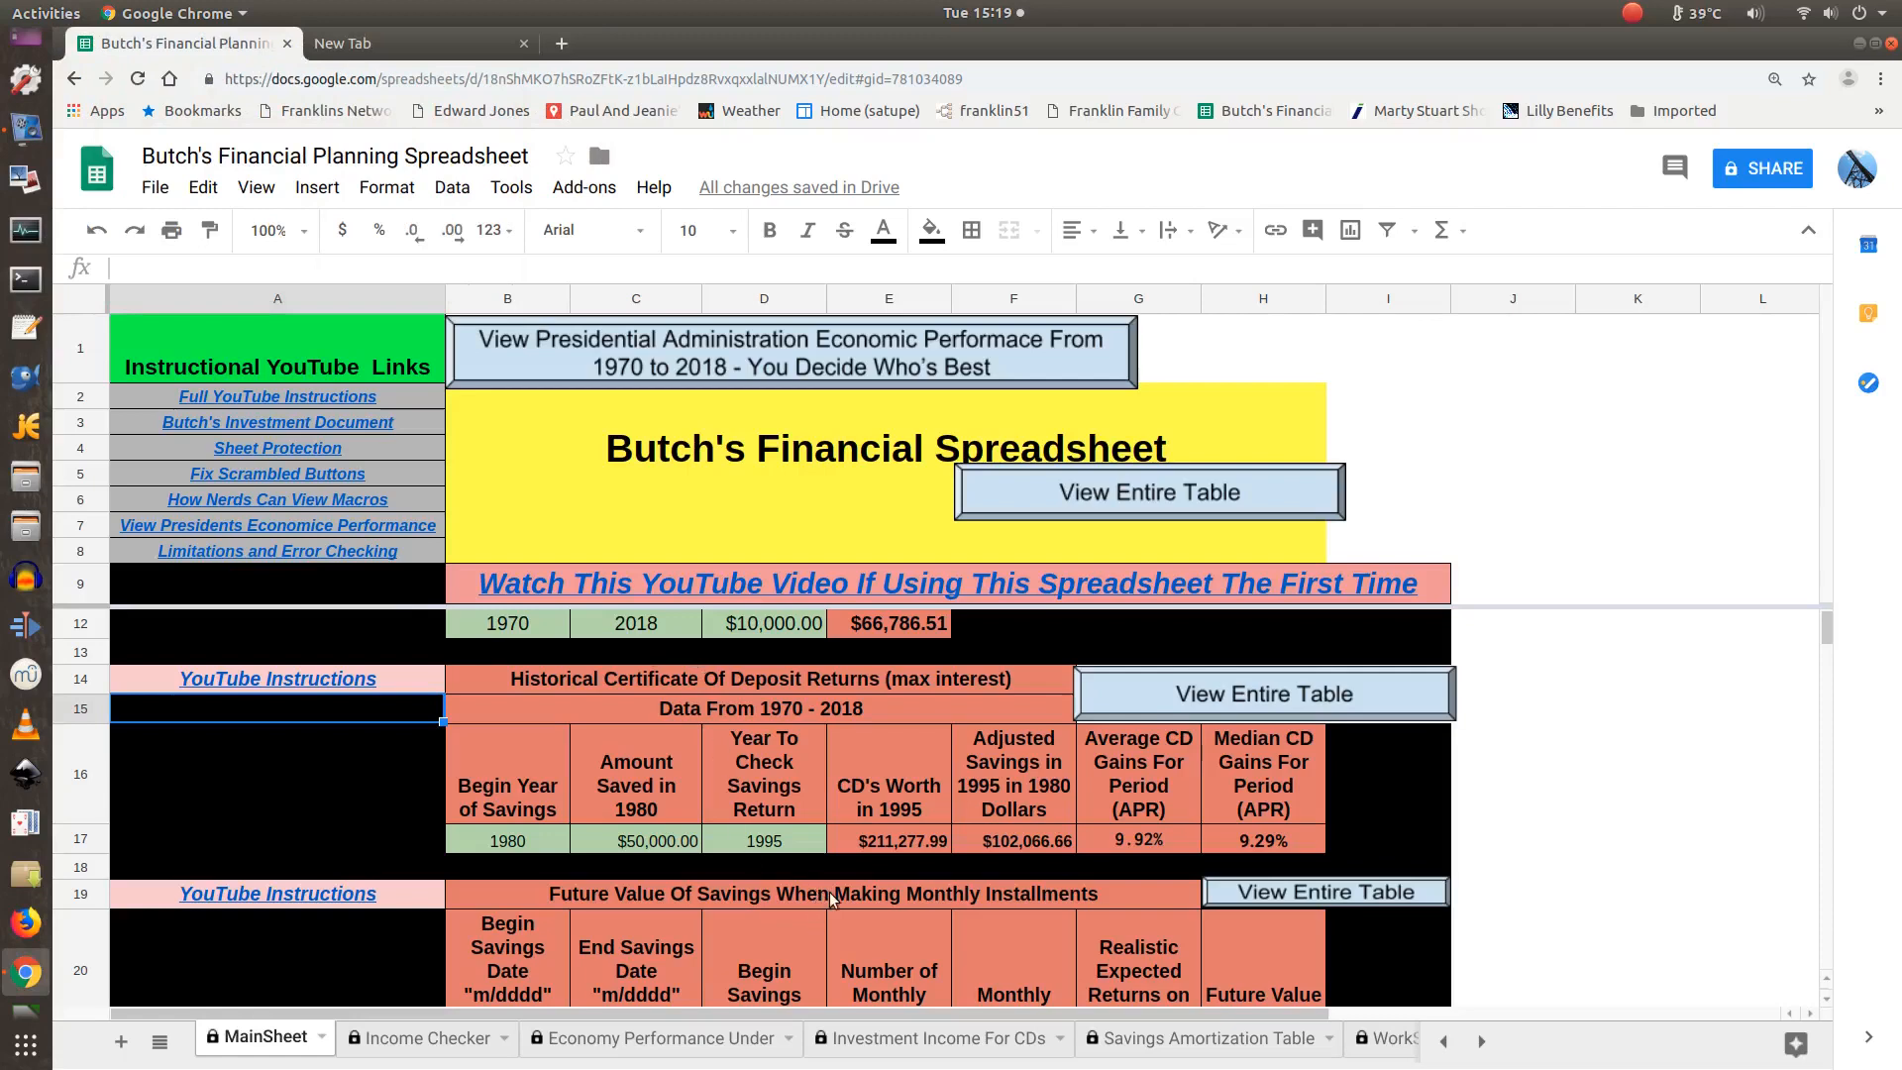
pyautogui.scroll(-1, 829, 892)
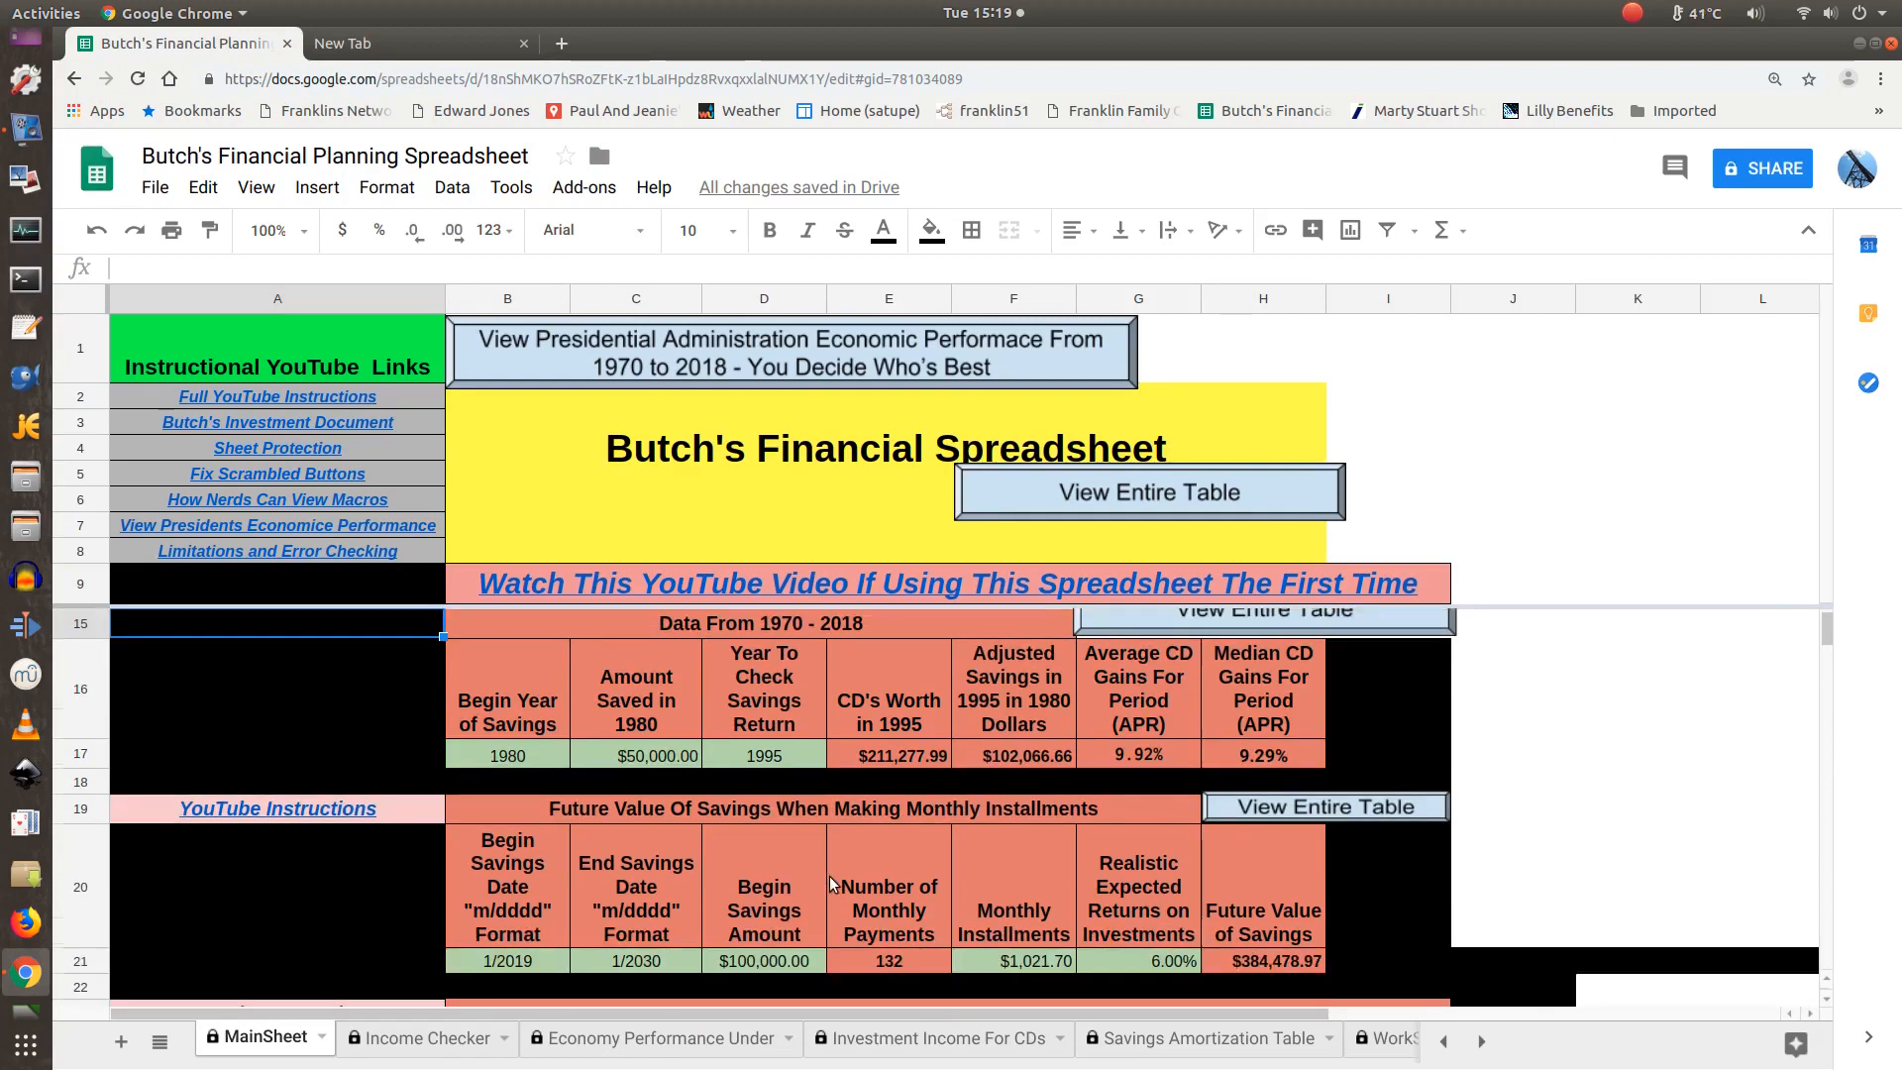
pyautogui.scroll(-1, 830, 883)
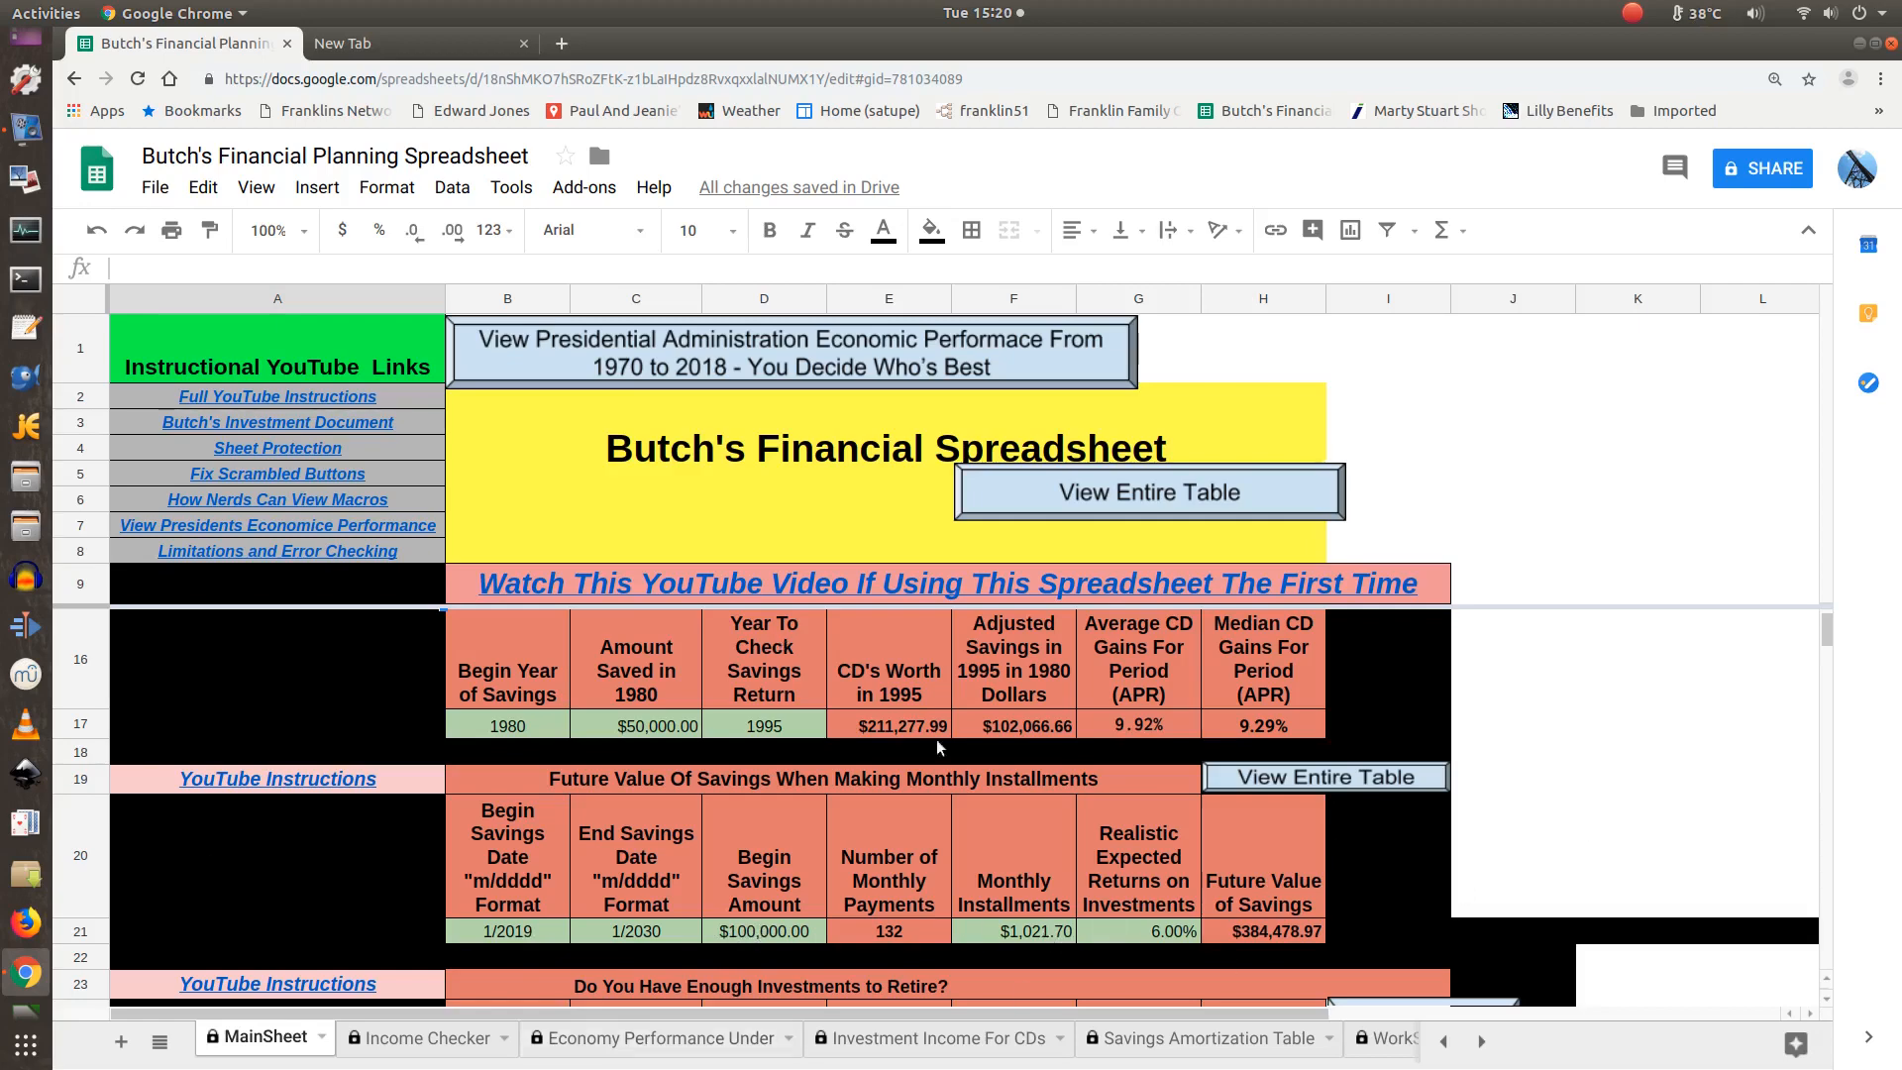
pyautogui.click(539, 931)
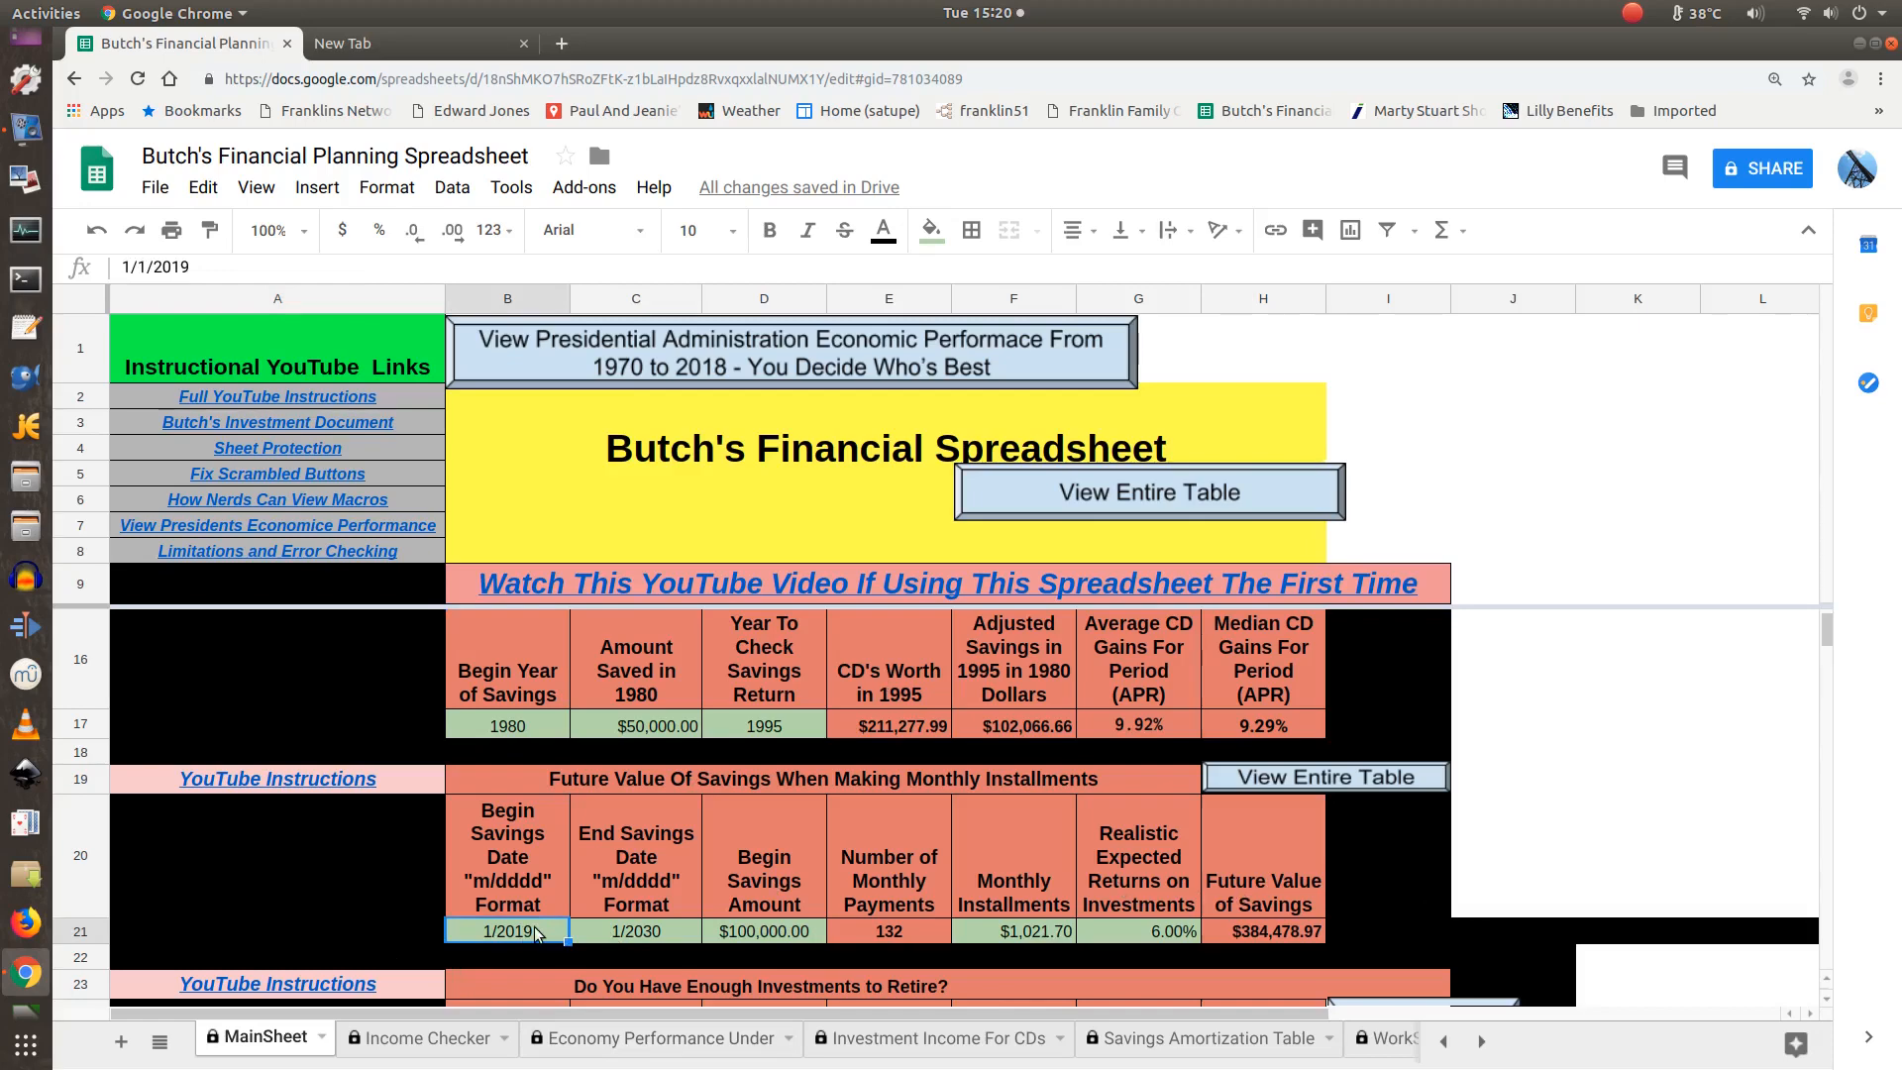
pyautogui.press('Tab')
pyautogui.press('Tab')
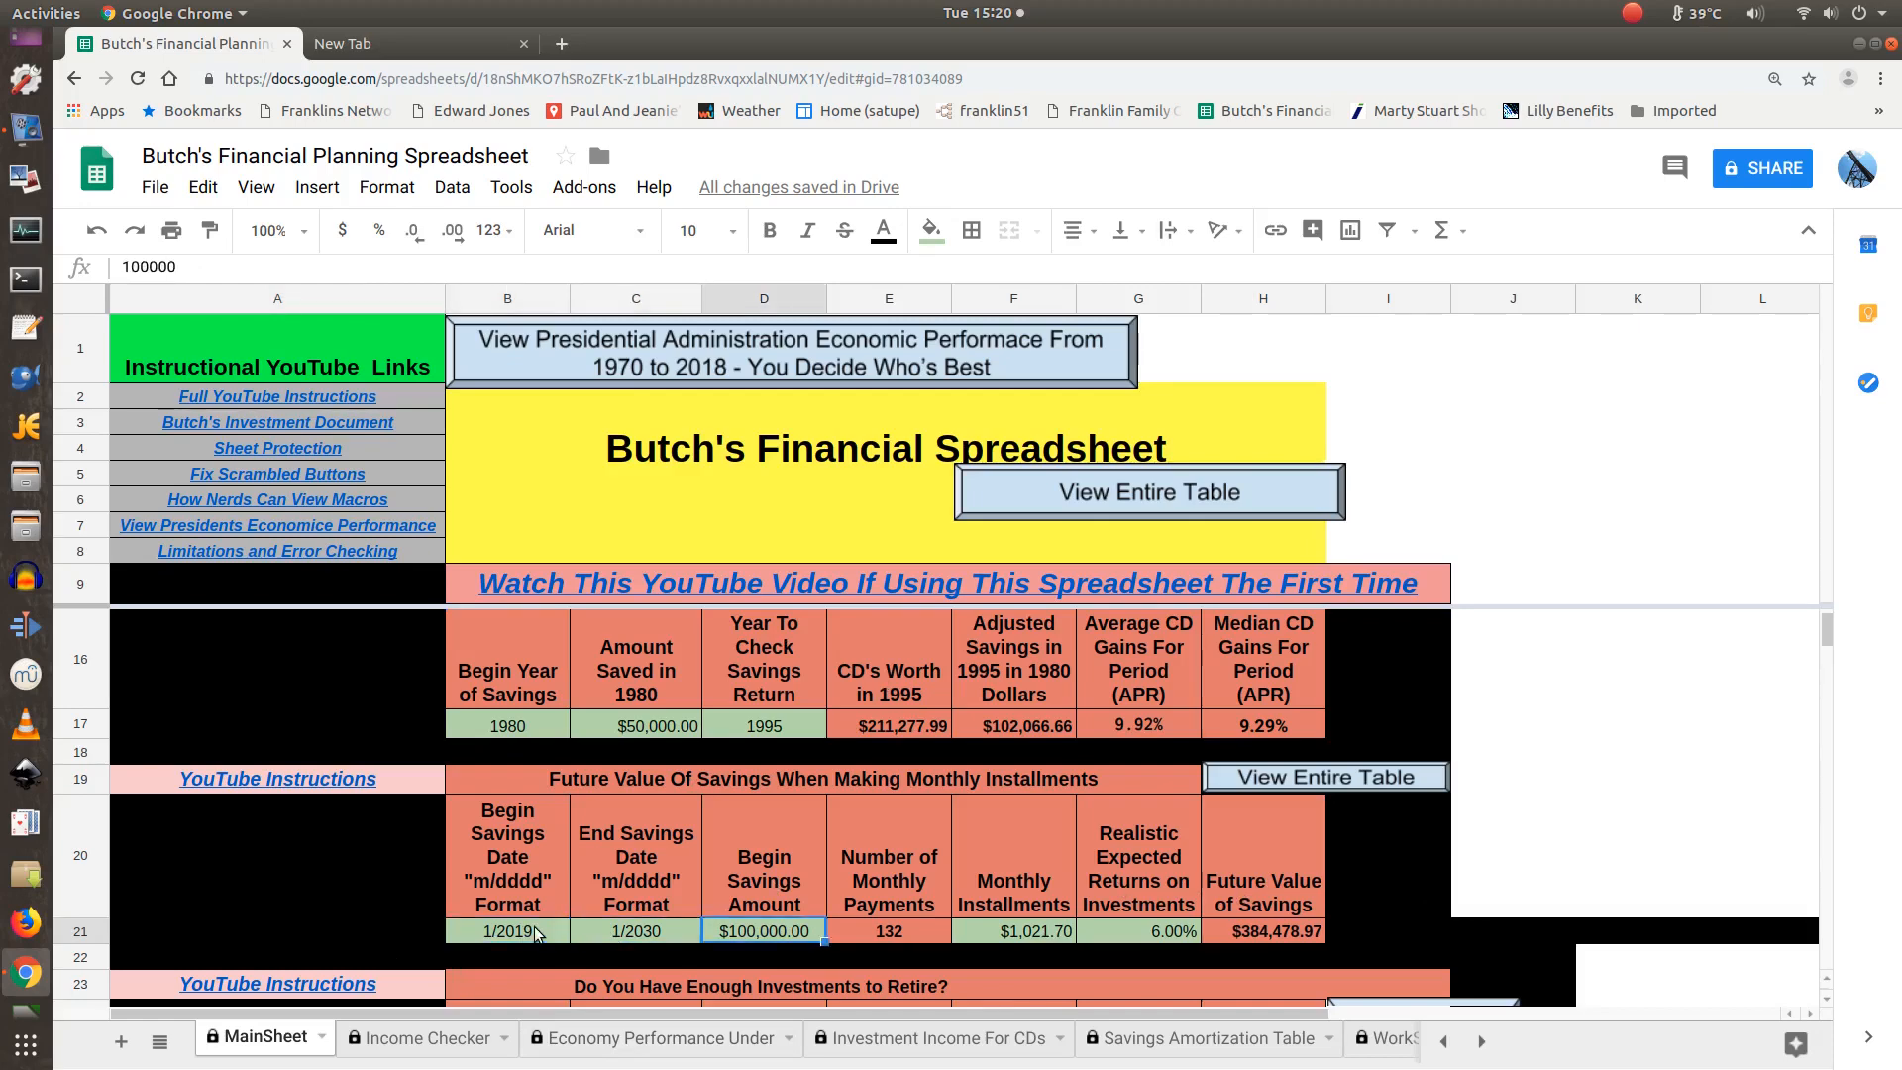
# Try an End Savings Date of 1/1/2013, which precedes the Begin Savings Date, to test the error check.
pyautogui.hotkey('shift', 'Tab')
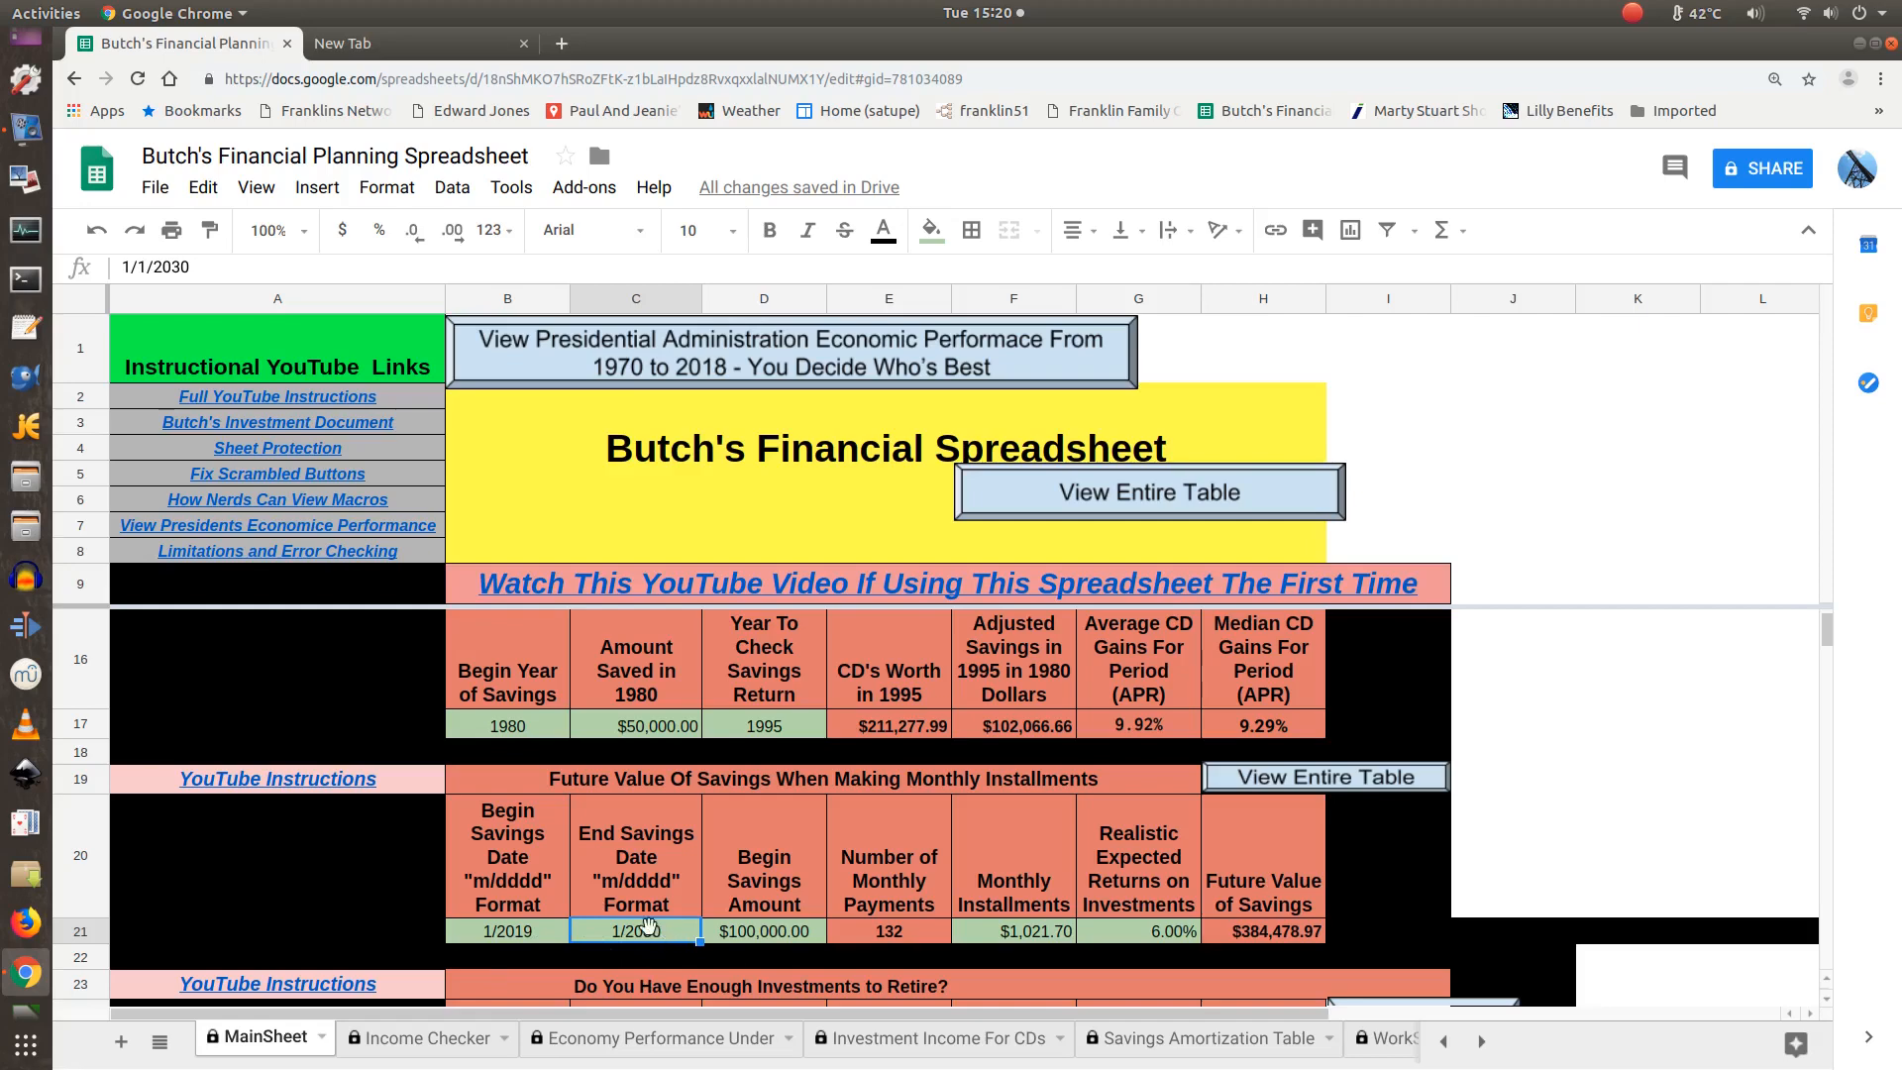
pyautogui.write('1/1')
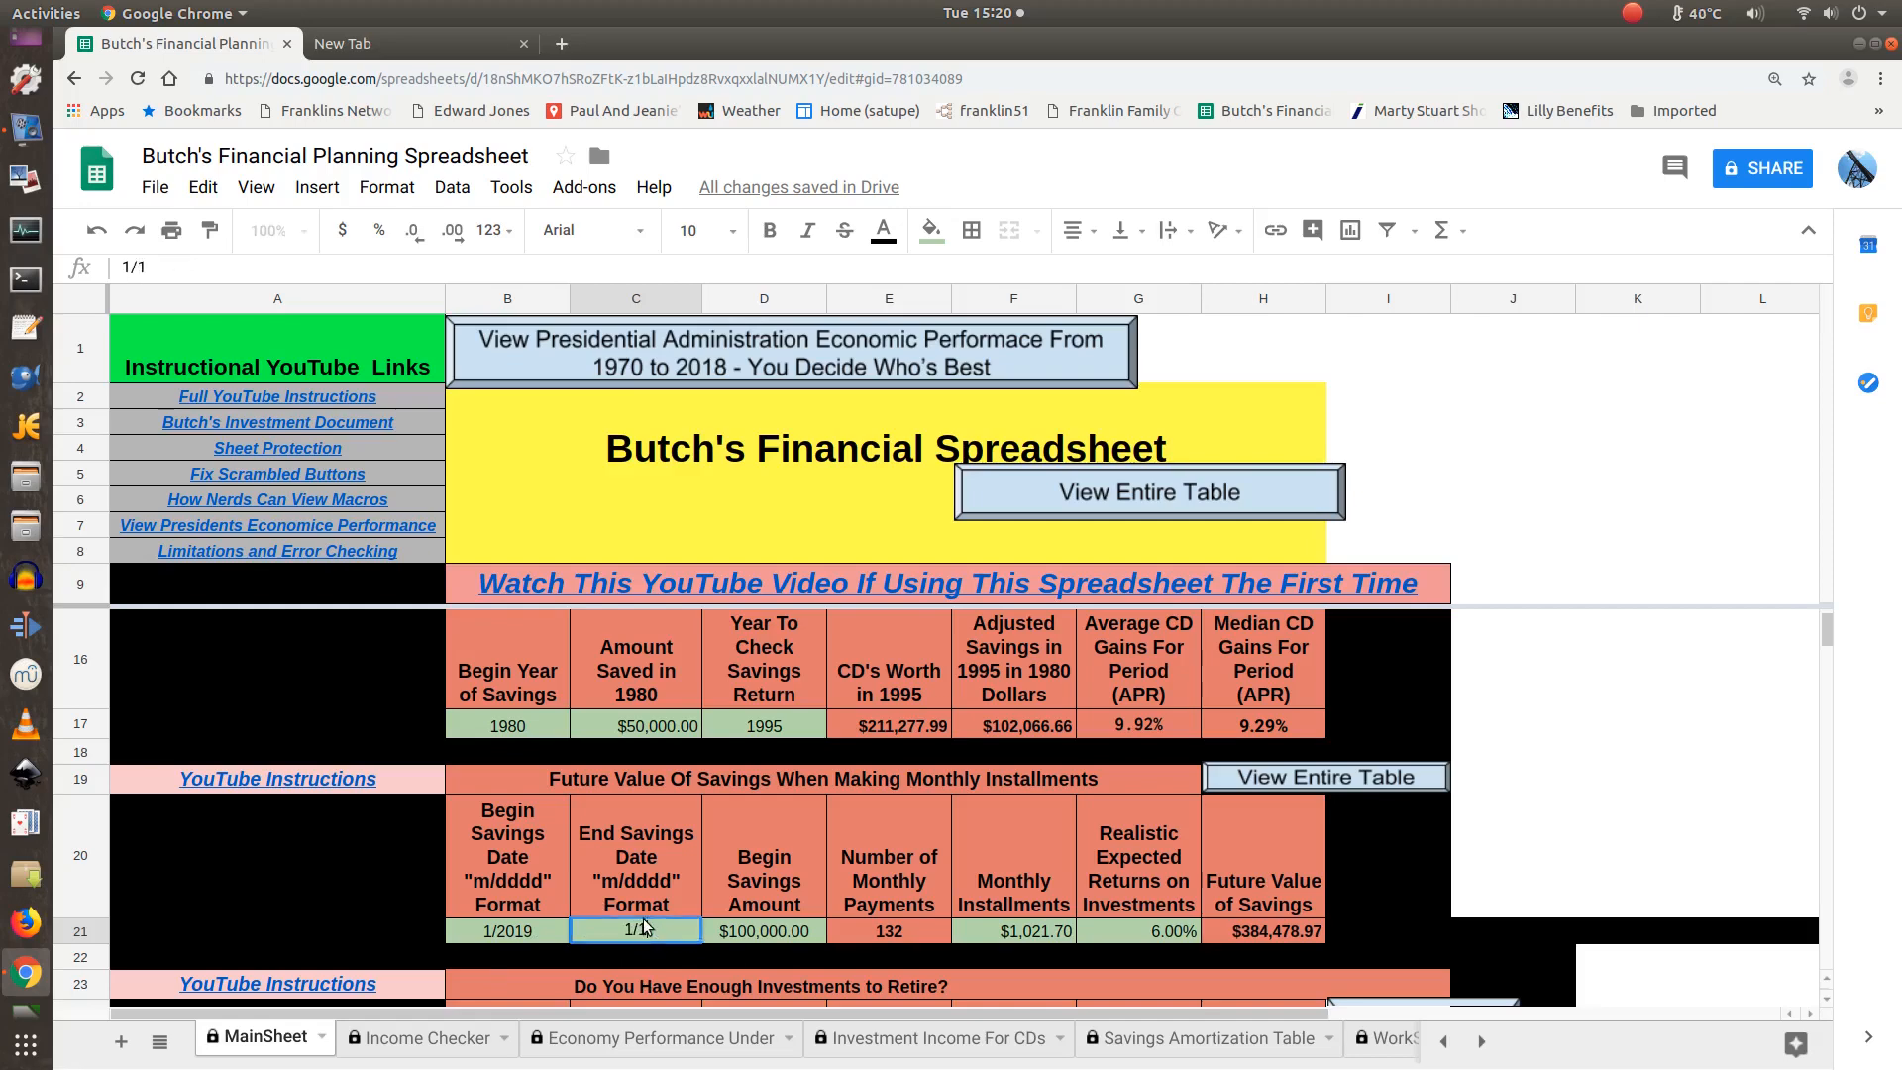
pyautogui.write('/2013')
pyautogui.press('Tab')
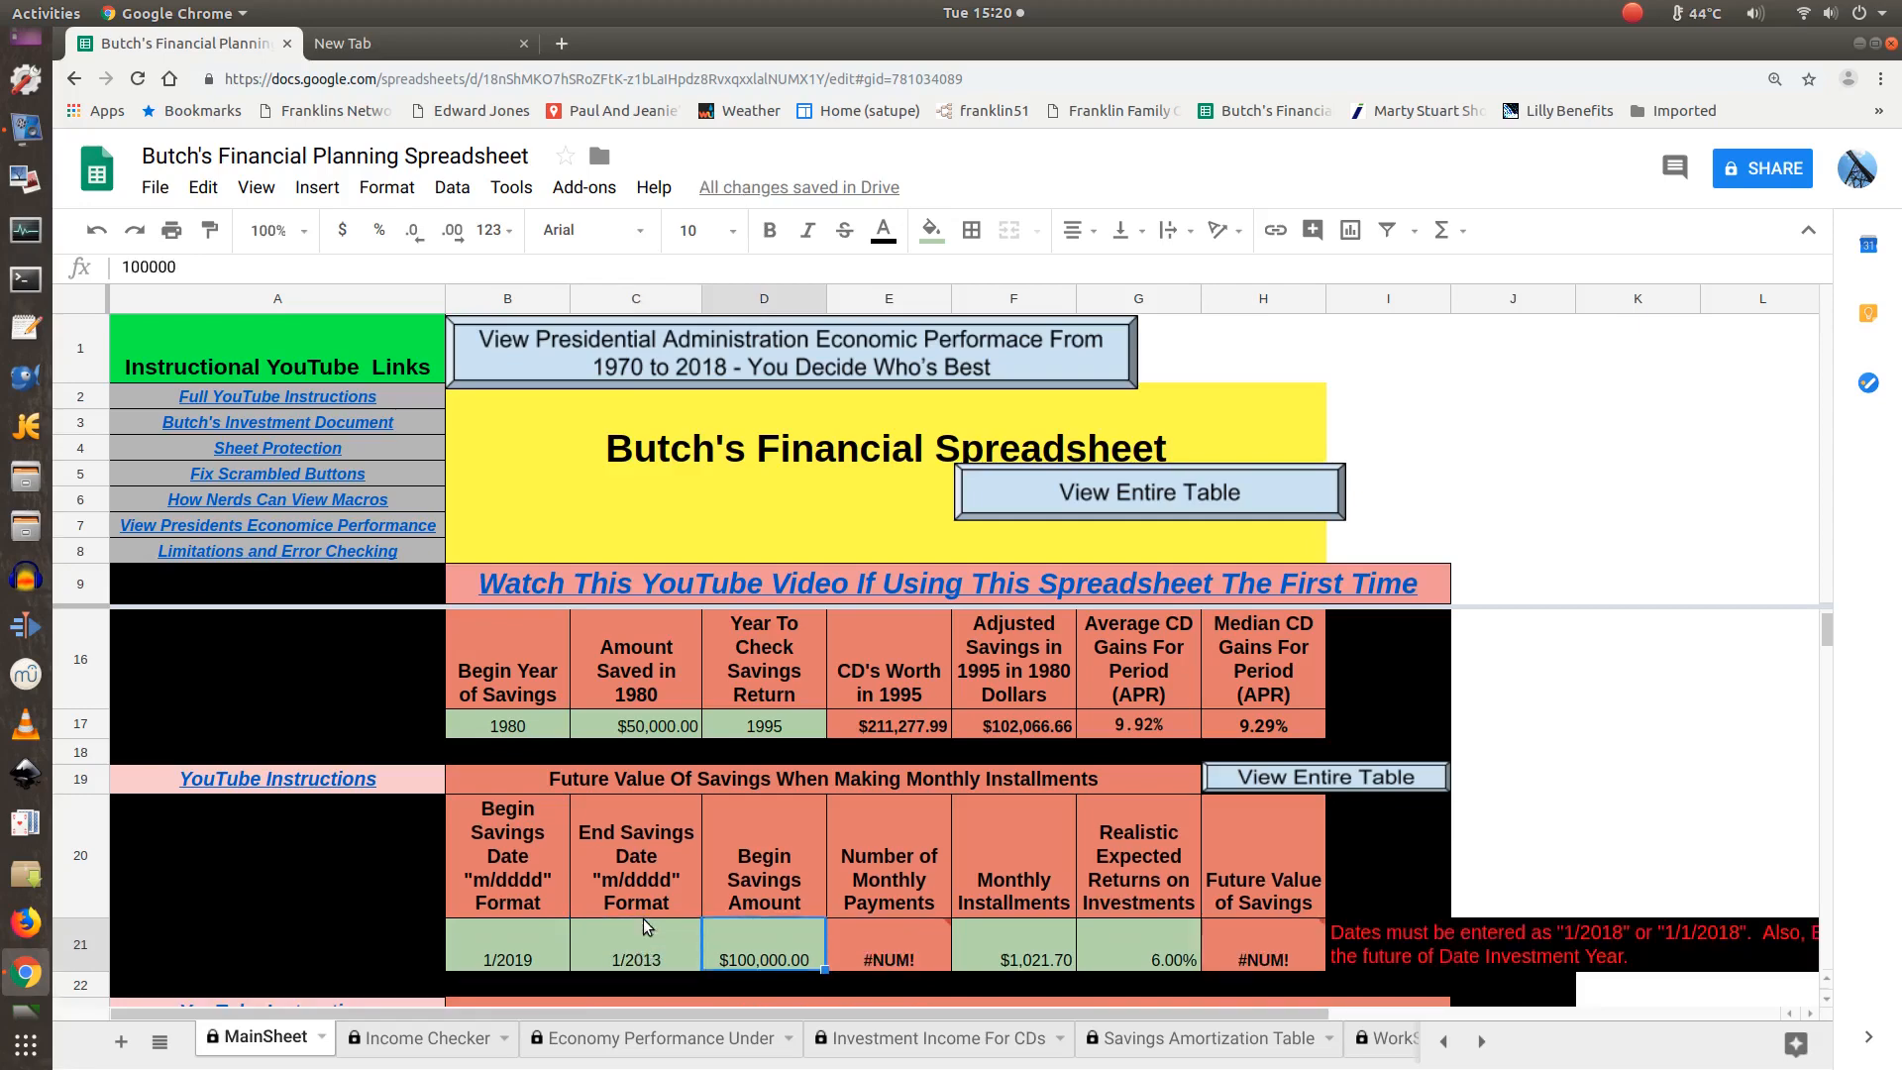
# Set the End Savings Date of the monthly installments calculator to 1/1/2030.
pyautogui.click(685, 952)
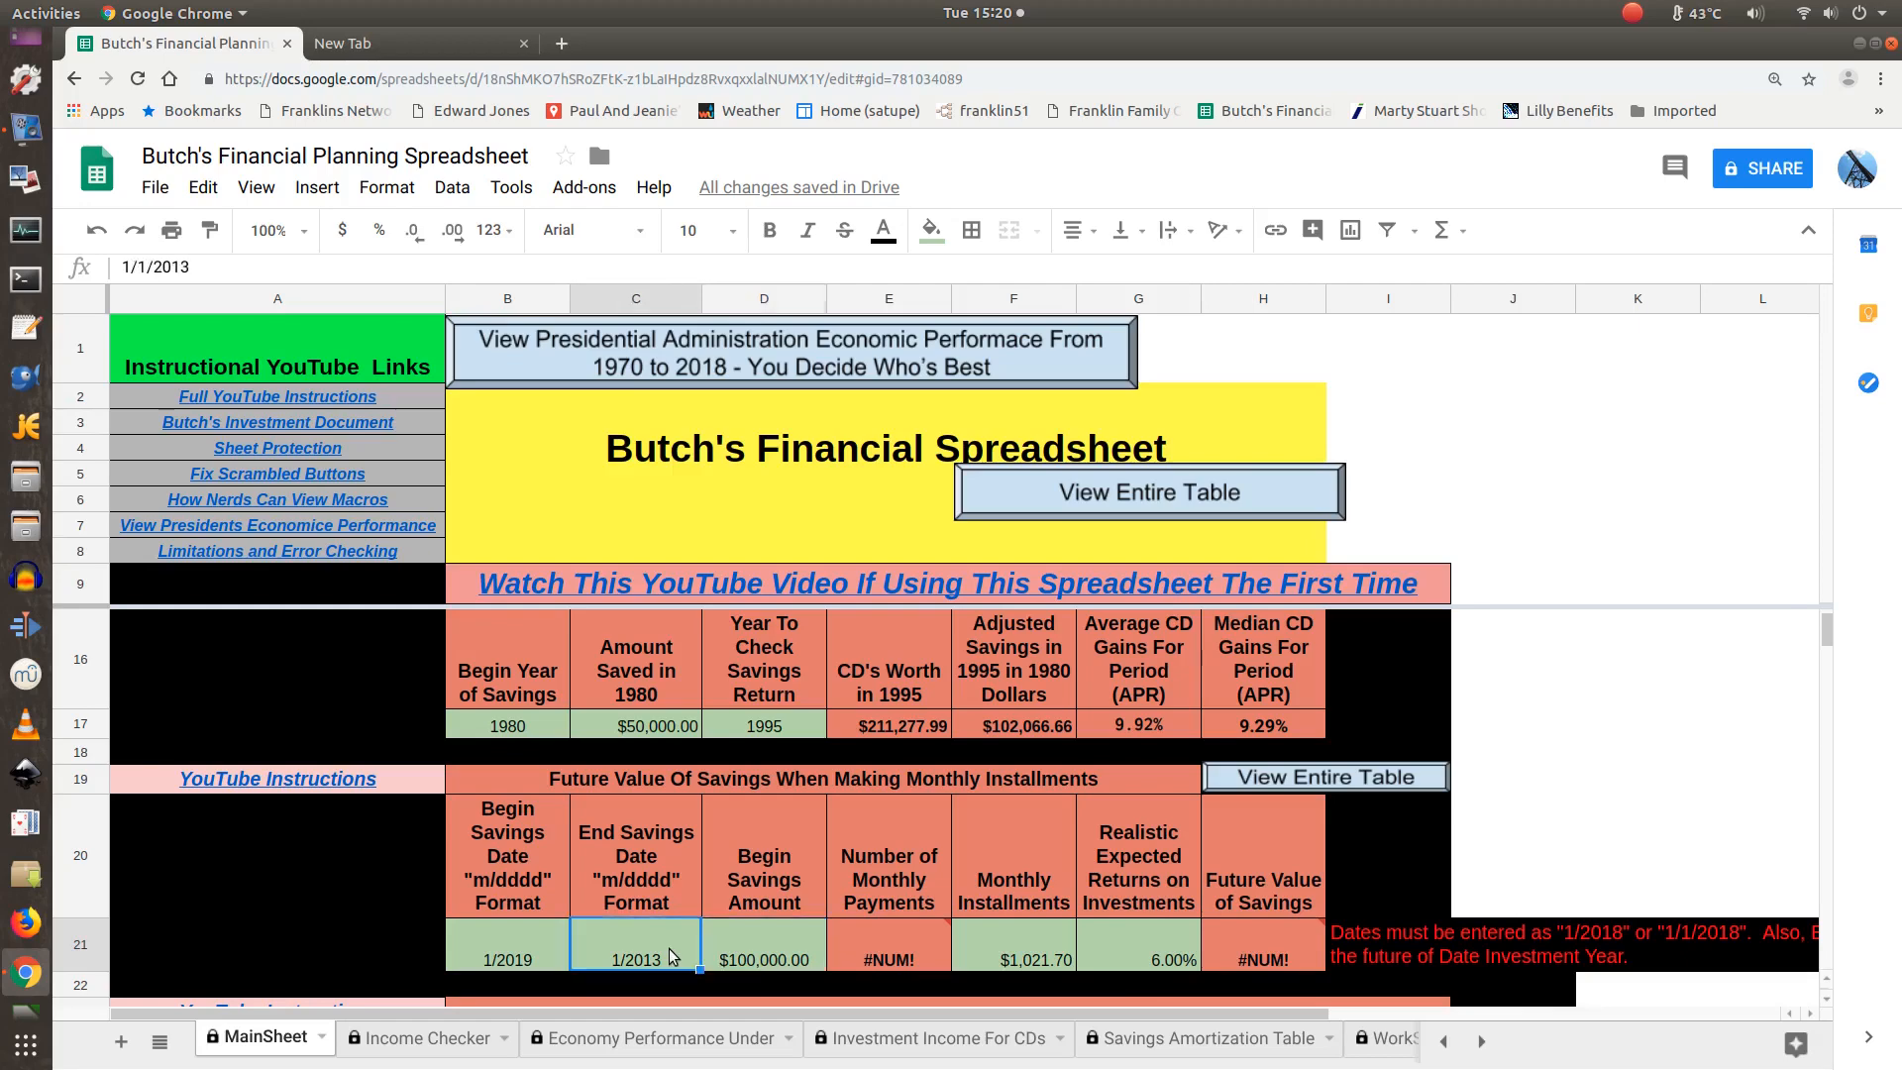
pyautogui.write('1/1/20')
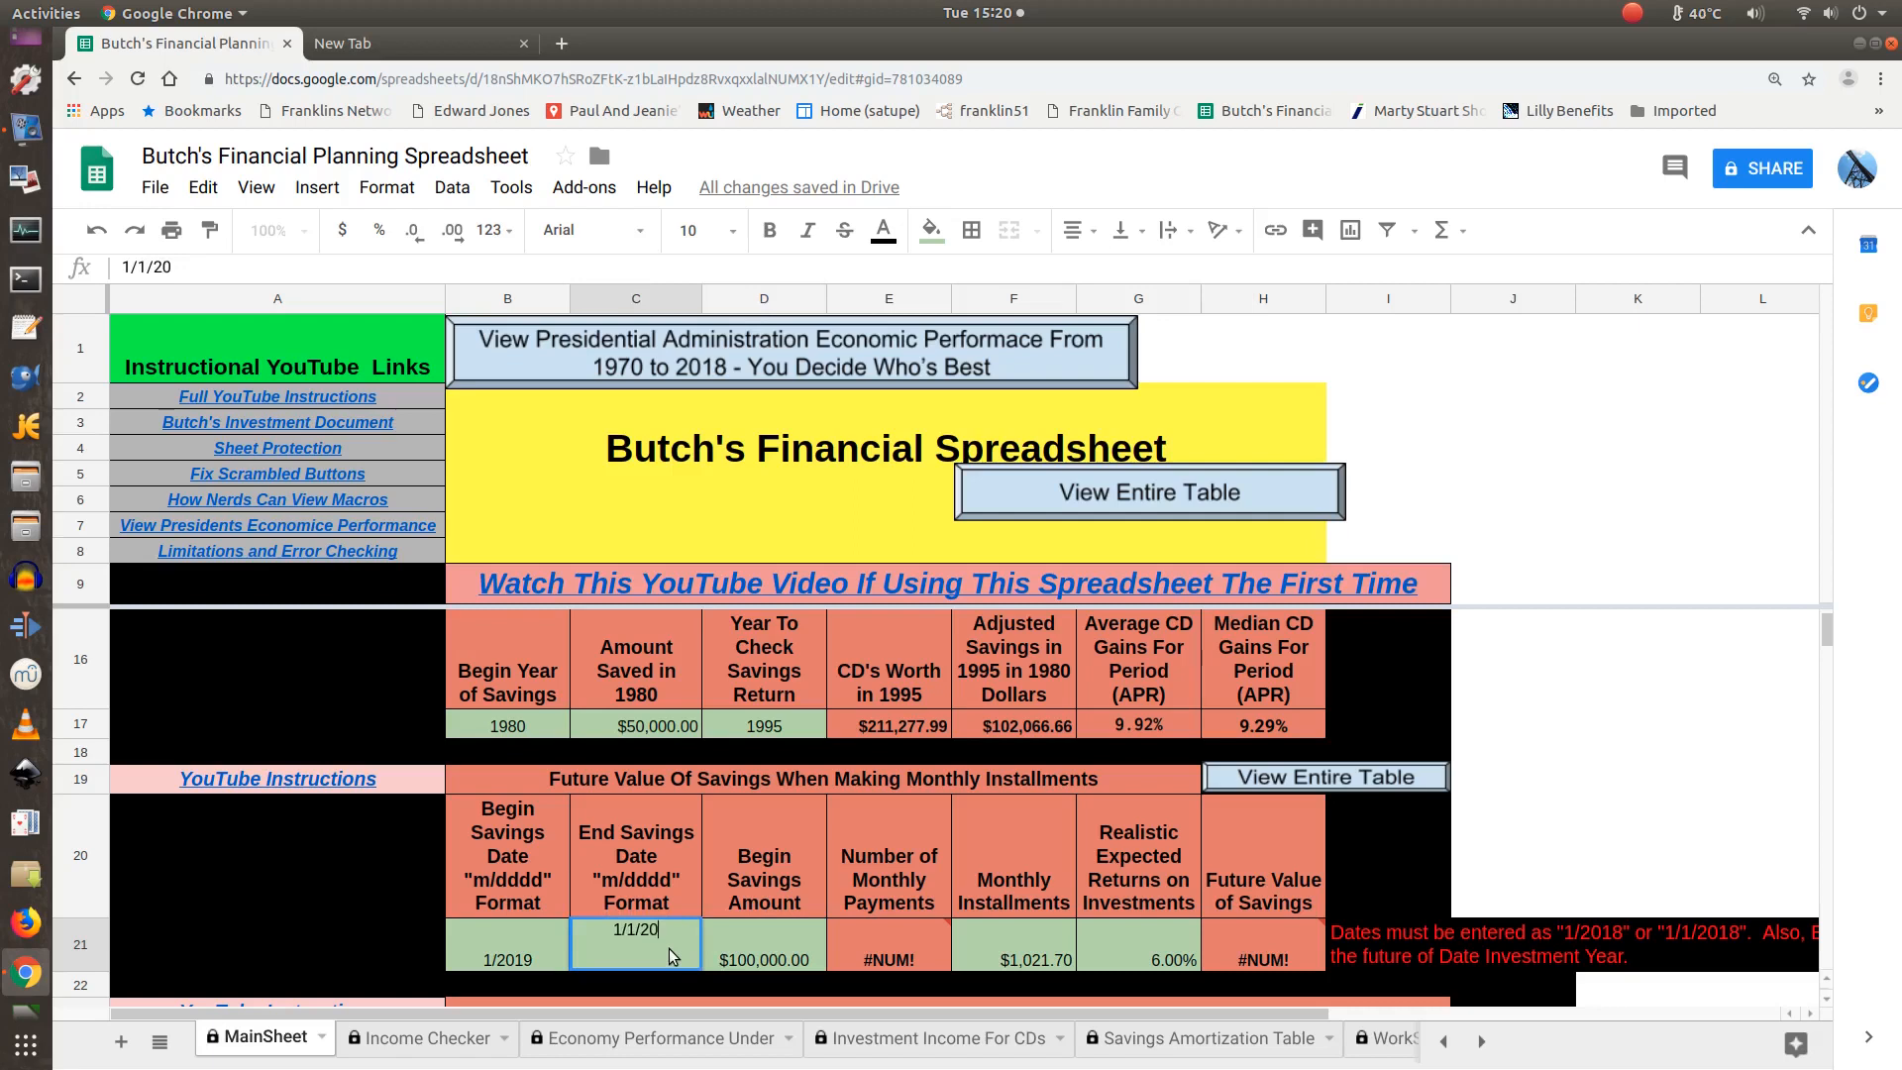
pyautogui.write('30')
pyautogui.press('Tab')
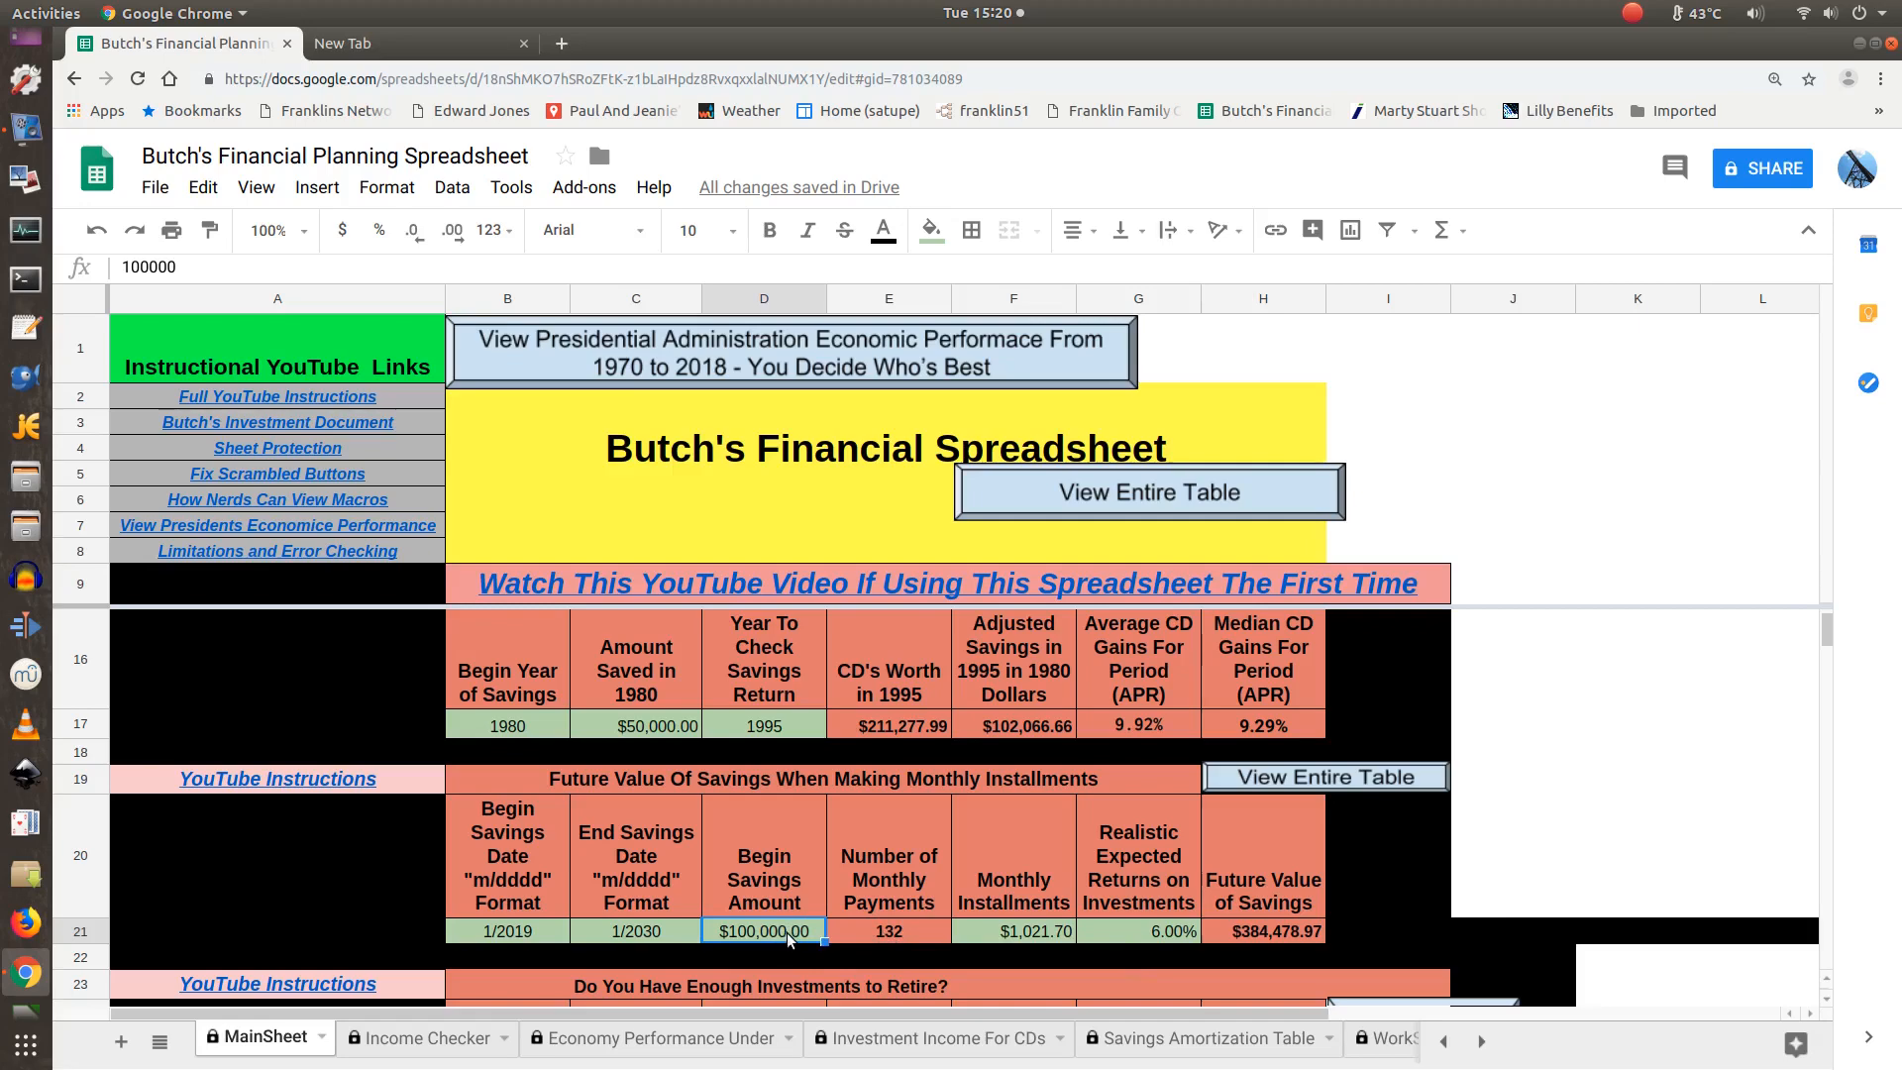
# Set the Begin Savings Amount to 0 and check the number of payments, monthly installments, expected returns and future value.
pyautogui.write('0')
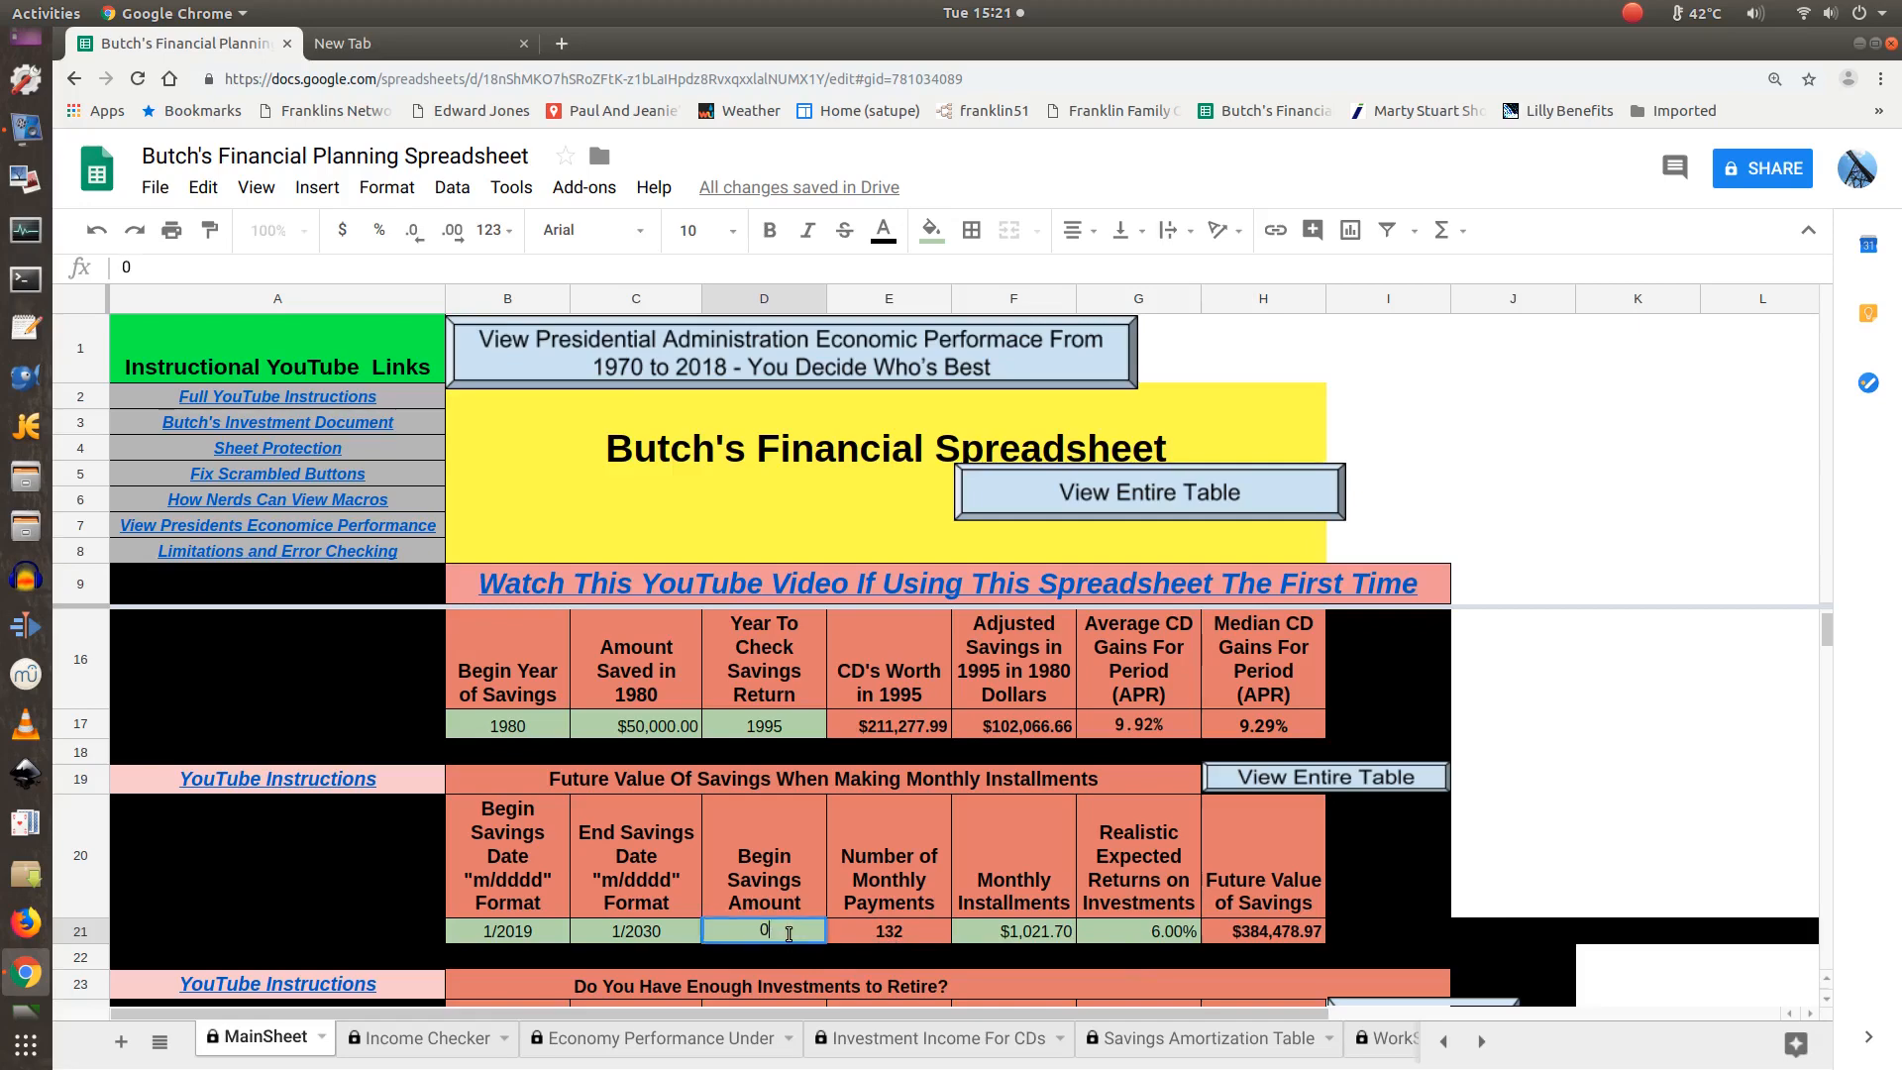
pyautogui.press('Tab')
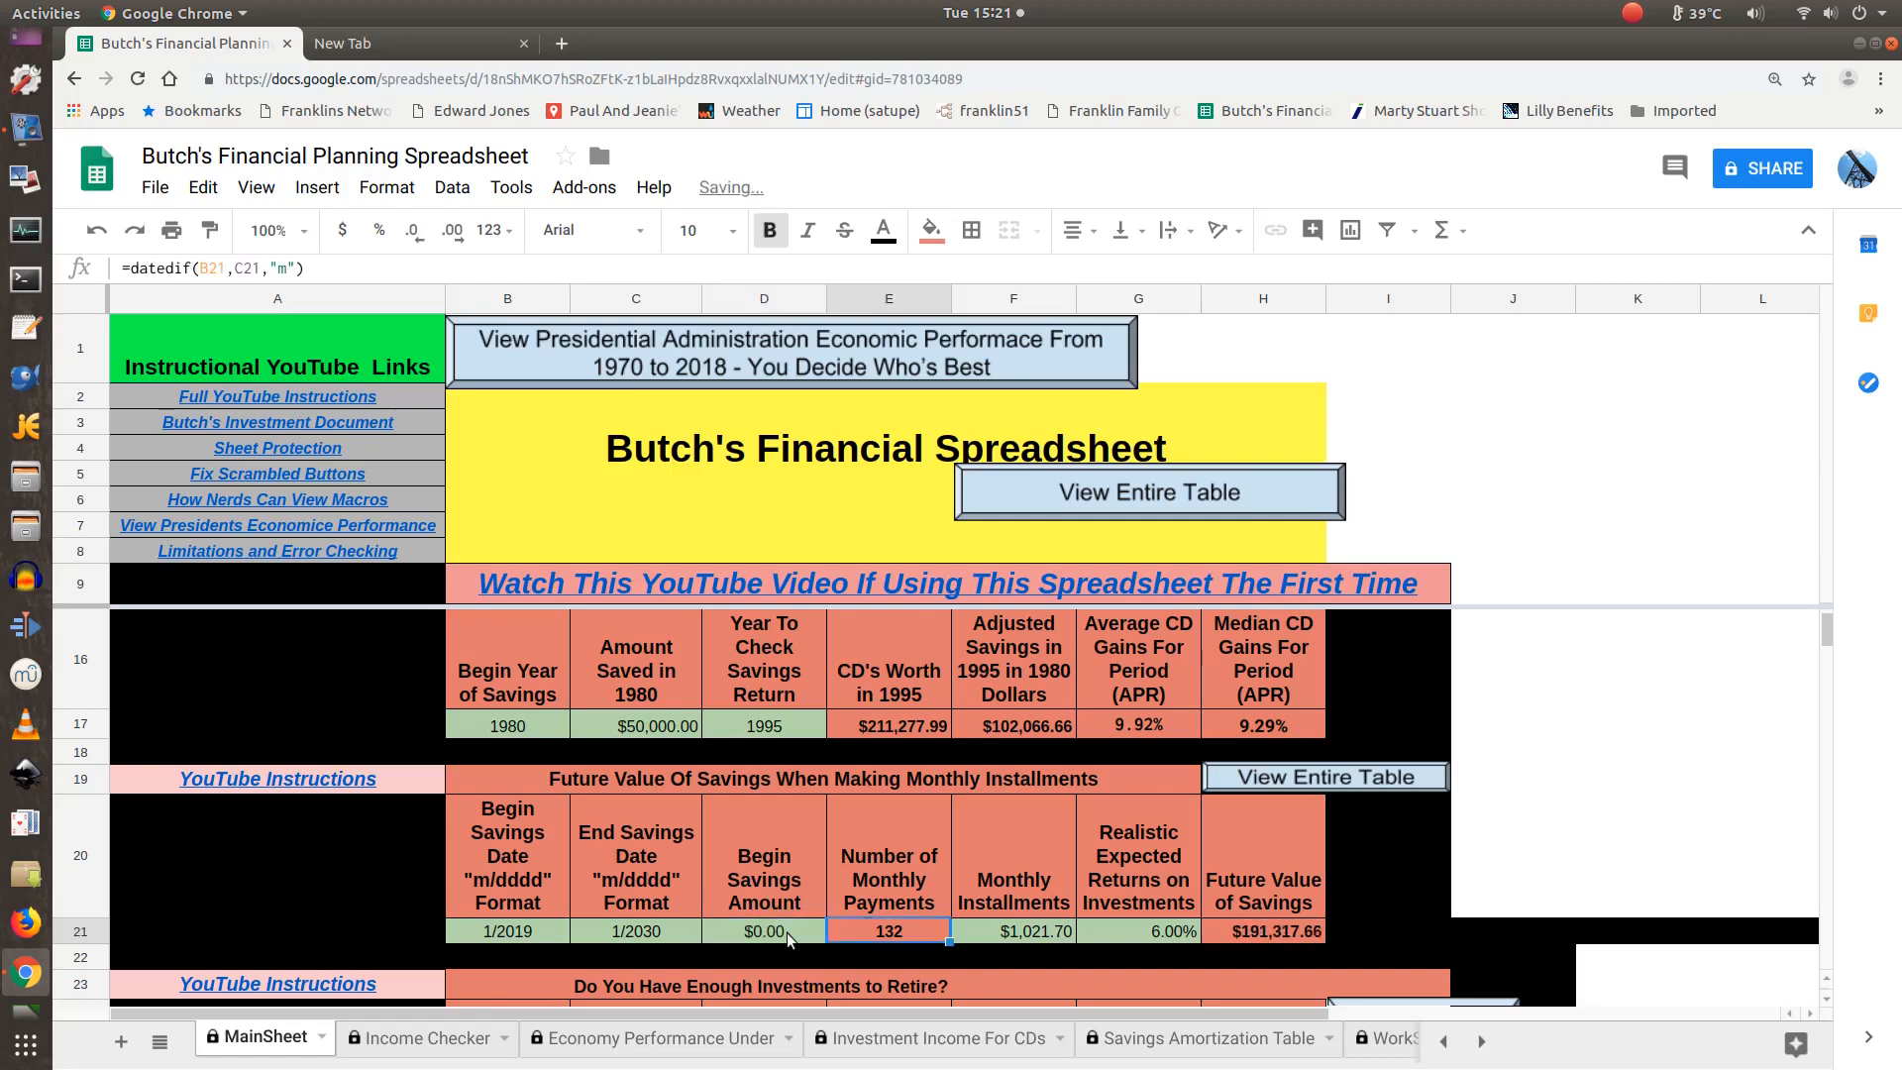
pyautogui.press('Tab')
pyautogui.hotkey('shift', 'Tab')
pyautogui.press('Tab')
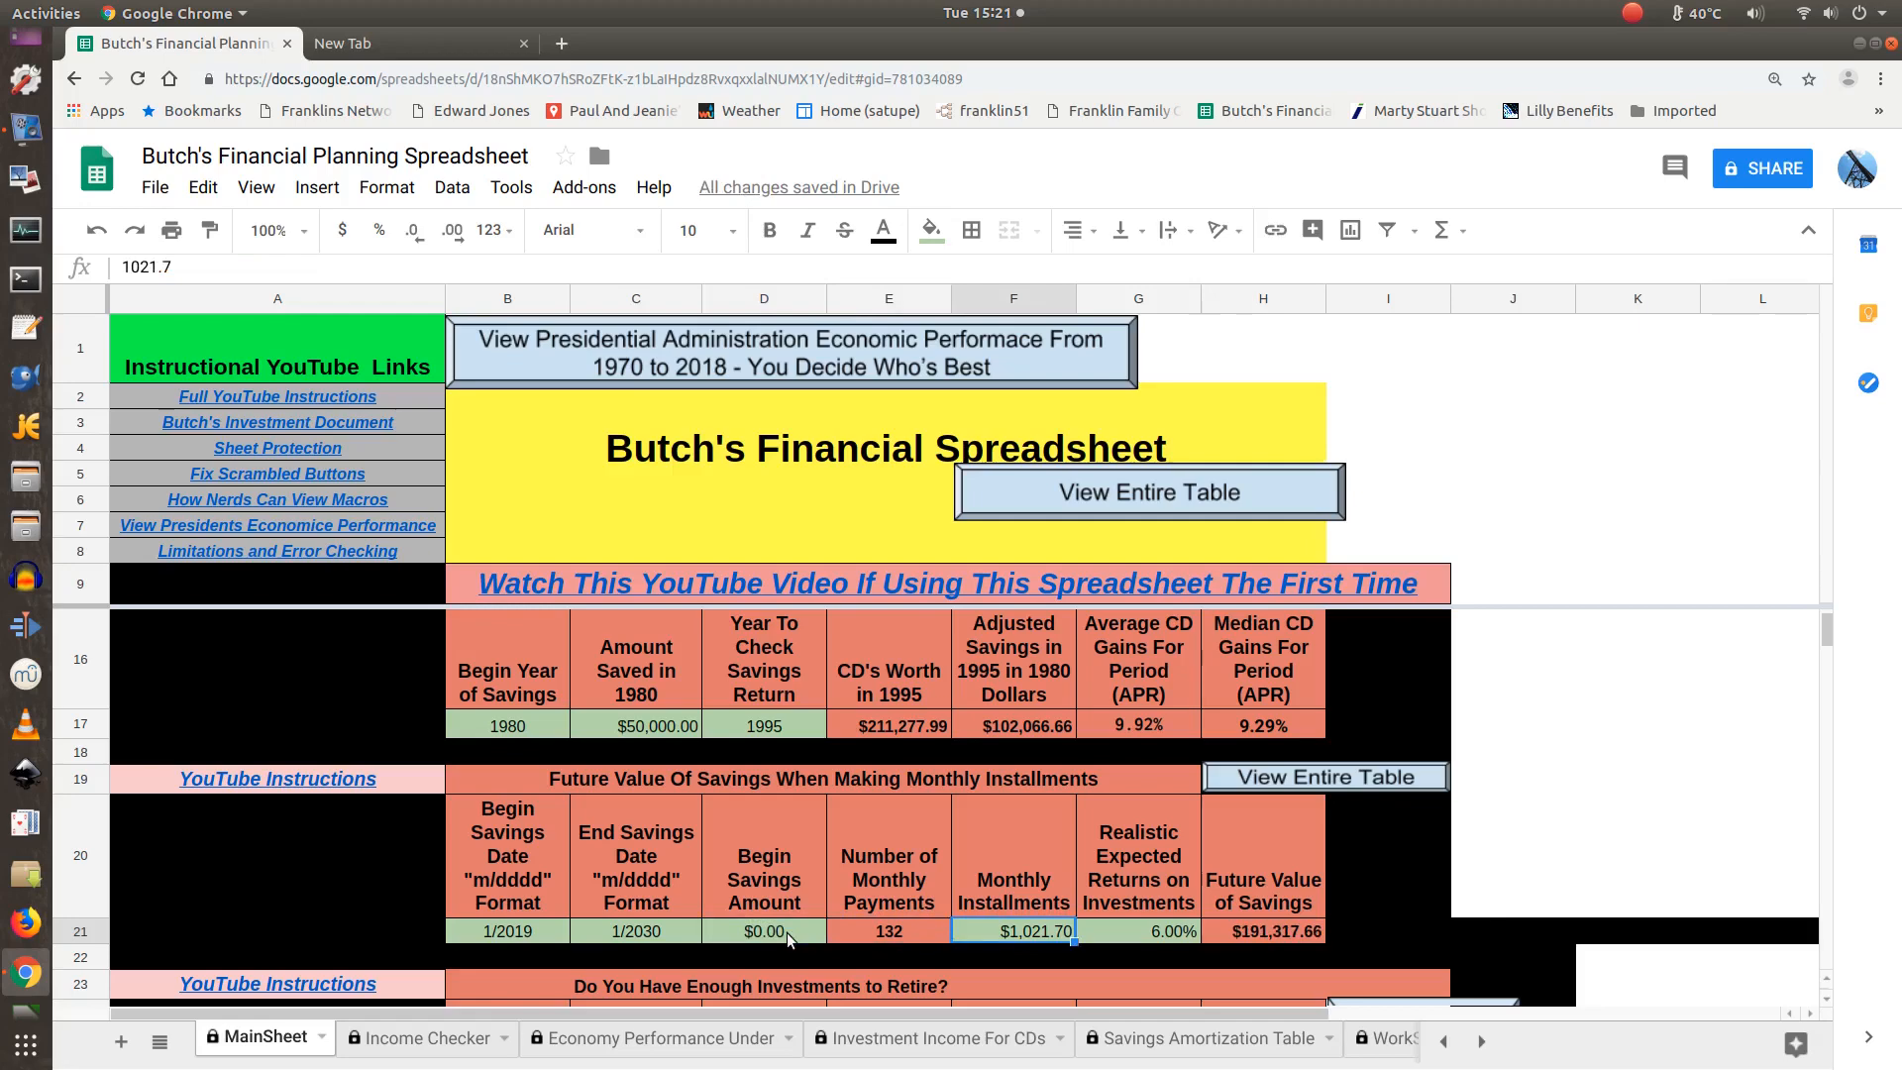
pyautogui.press('Tab')
pyautogui.press('Tab')
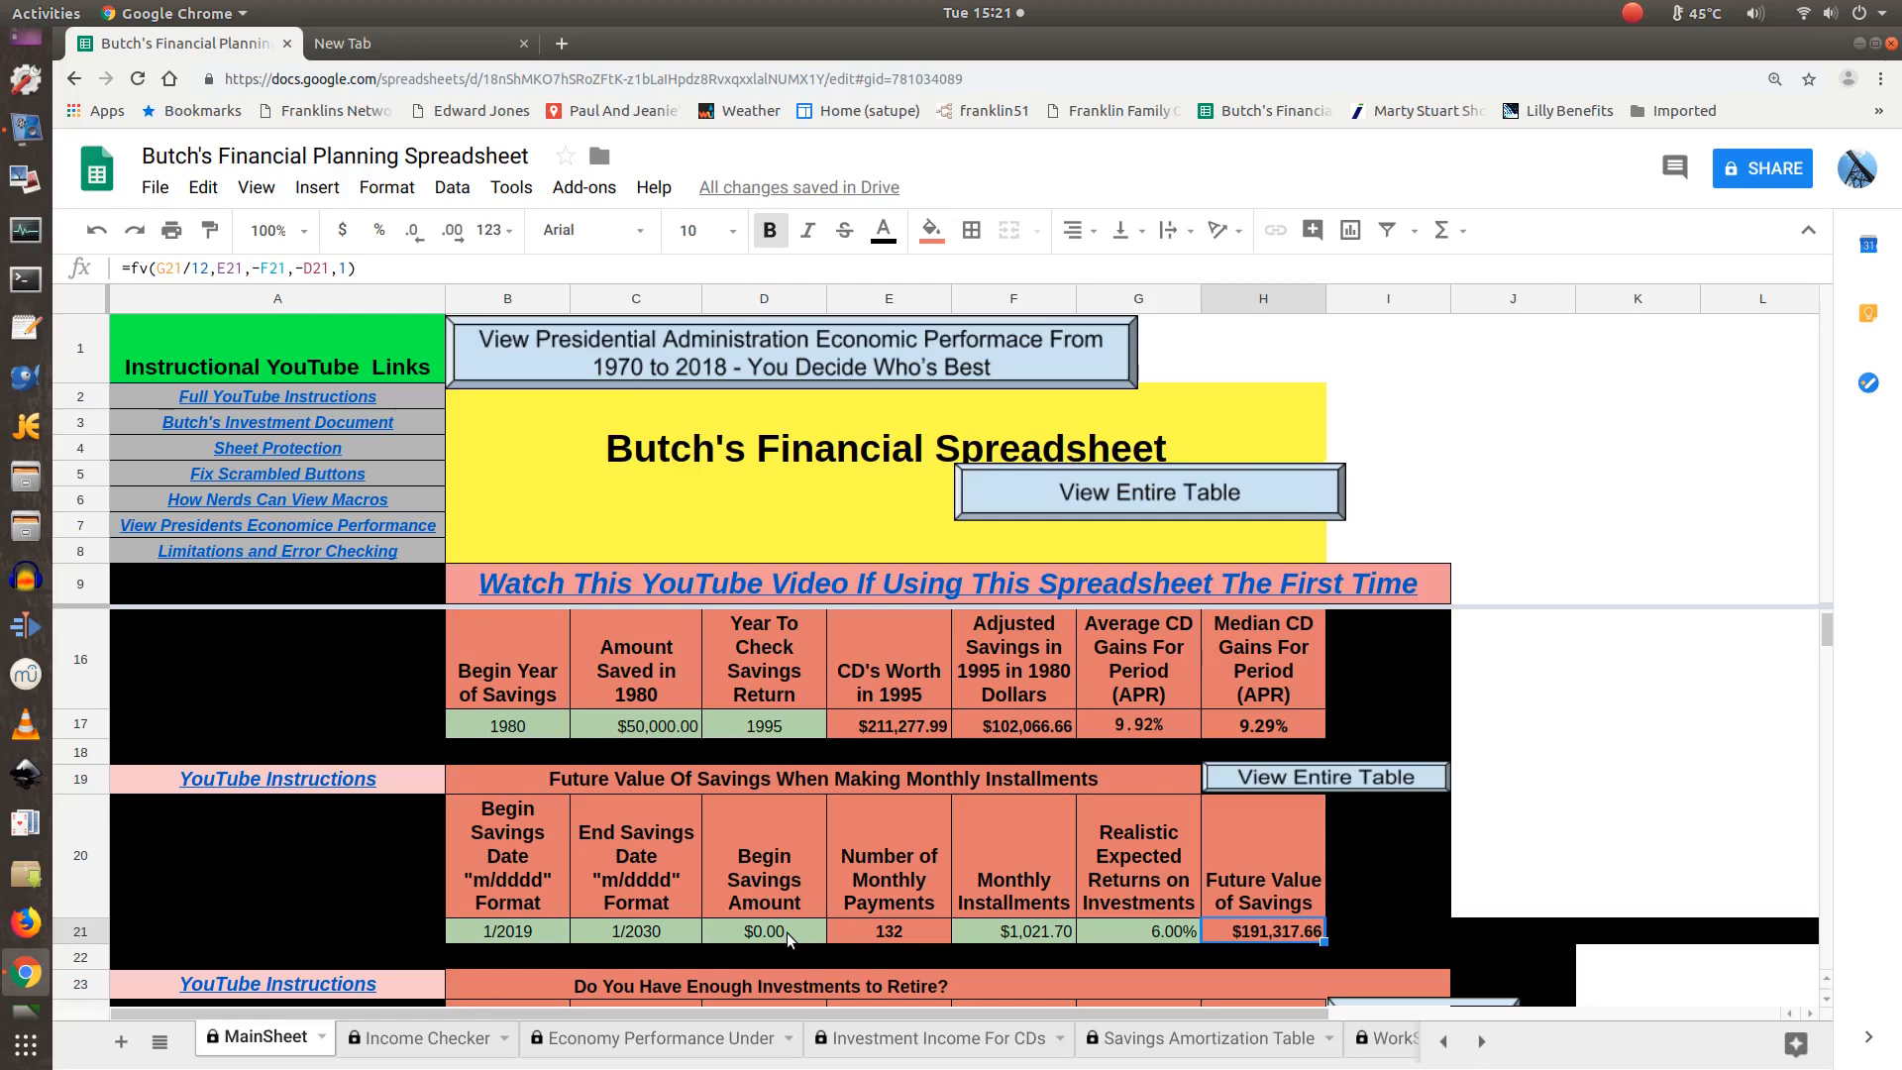
# Open the entire table for the monthly installments calculator and review the savings balance and accrued interest from the initial investment to 1/1/2030.
pyautogui.click(1391, 778)
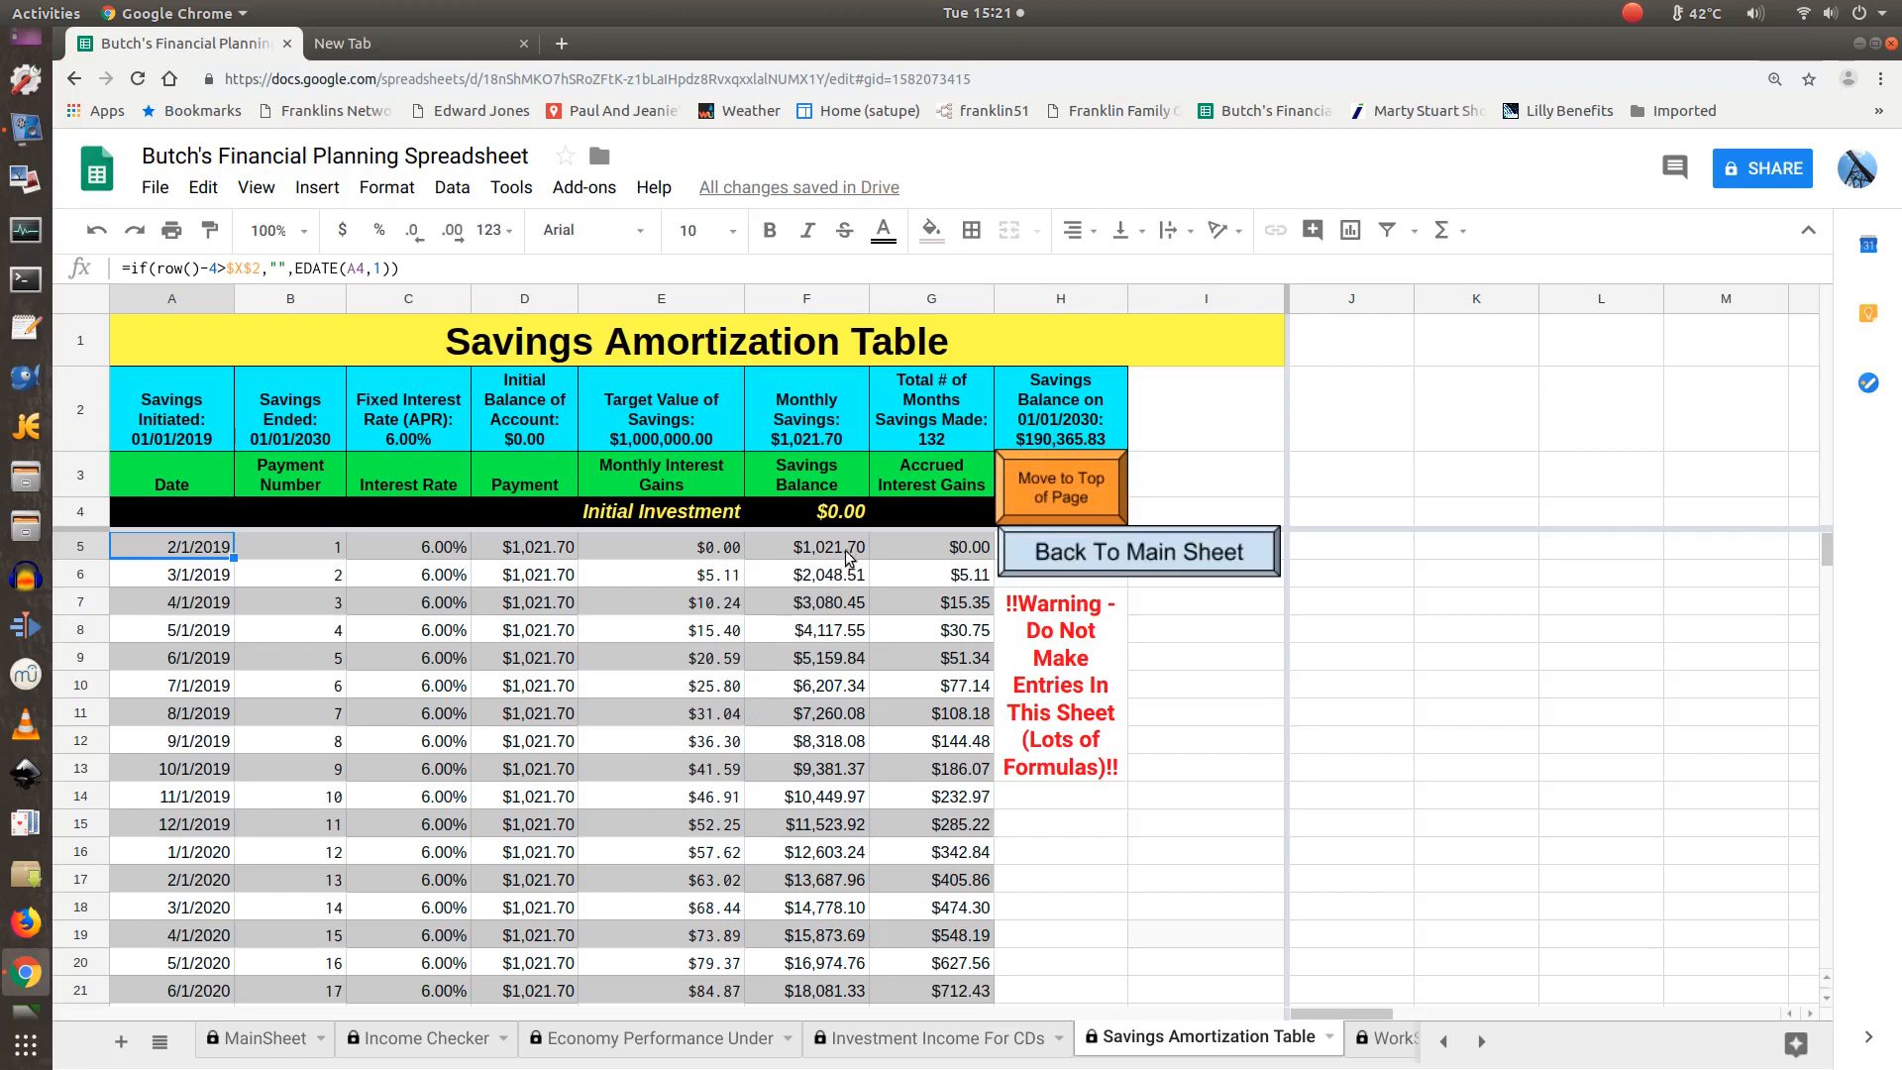
pyautogui.click(840, 515)
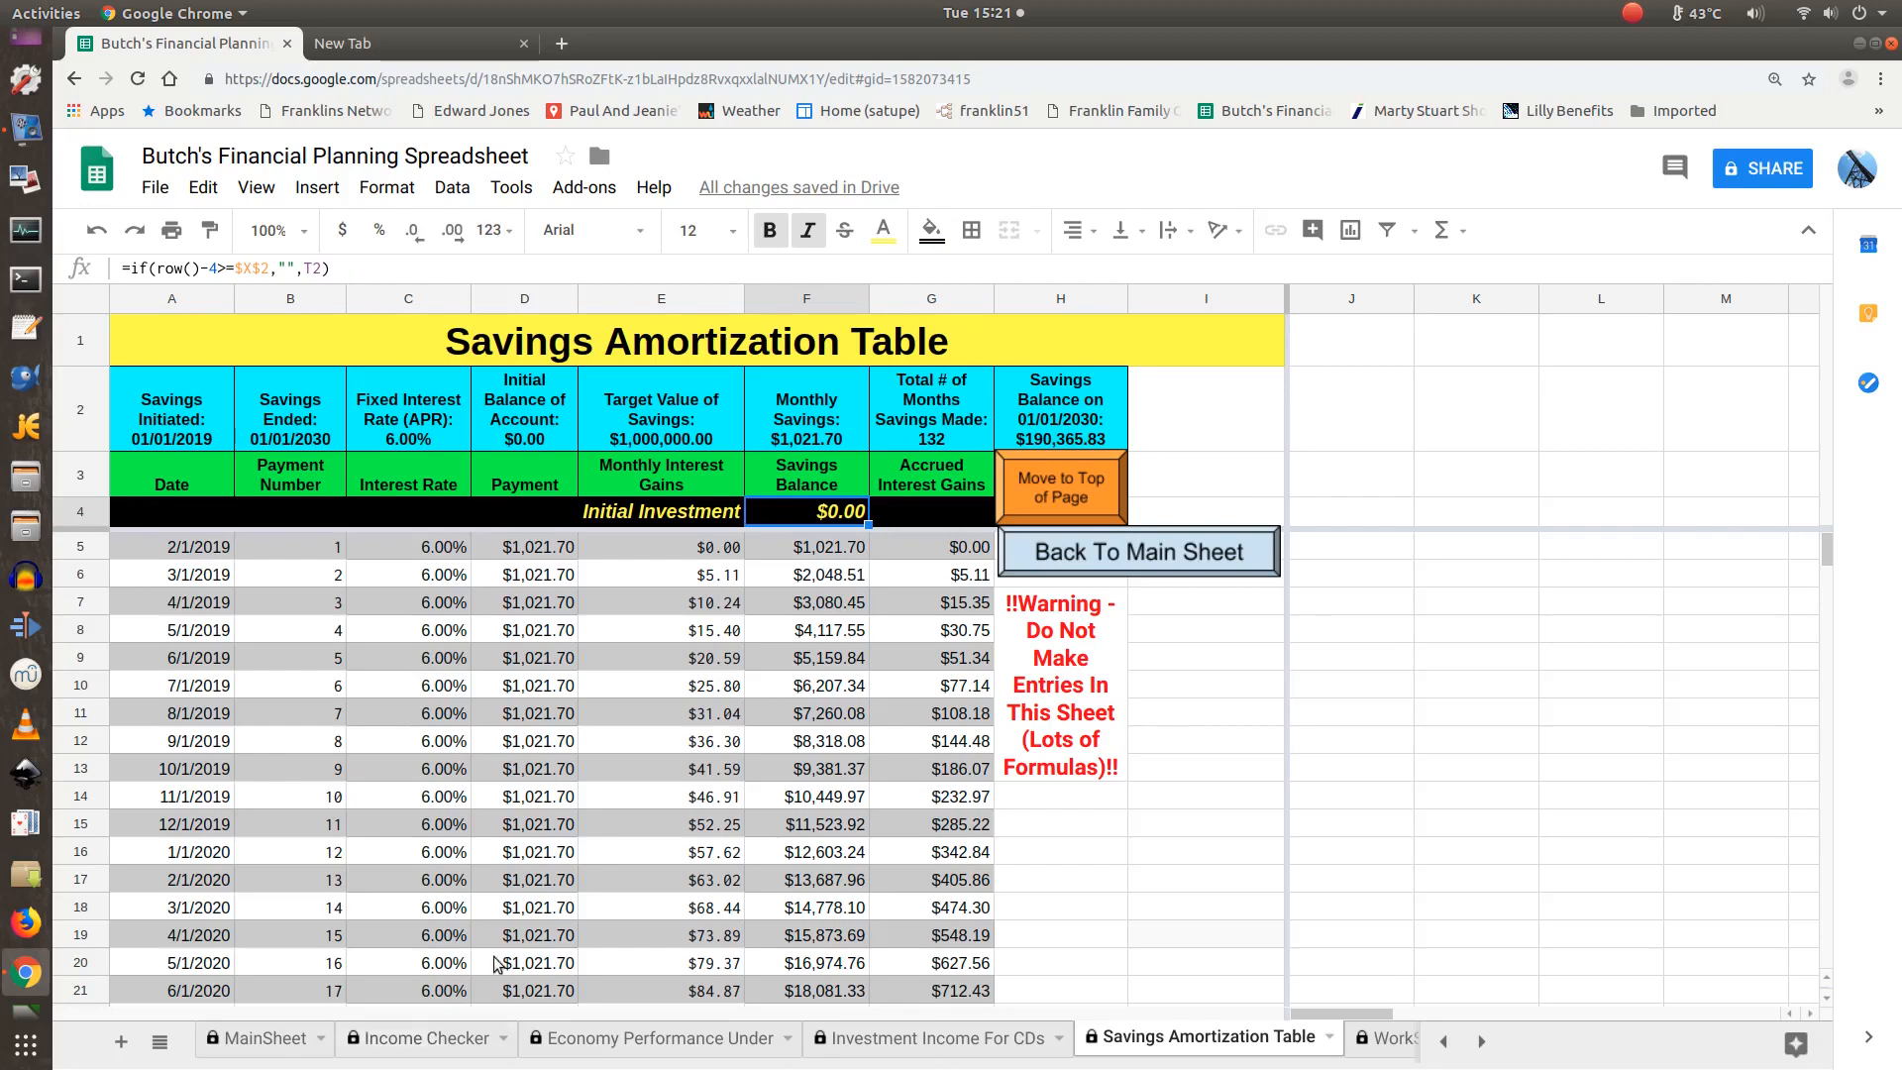
pyautogui.scroll(-3, 941, 738)
pyautogui.scroll(-8, 782, 804)
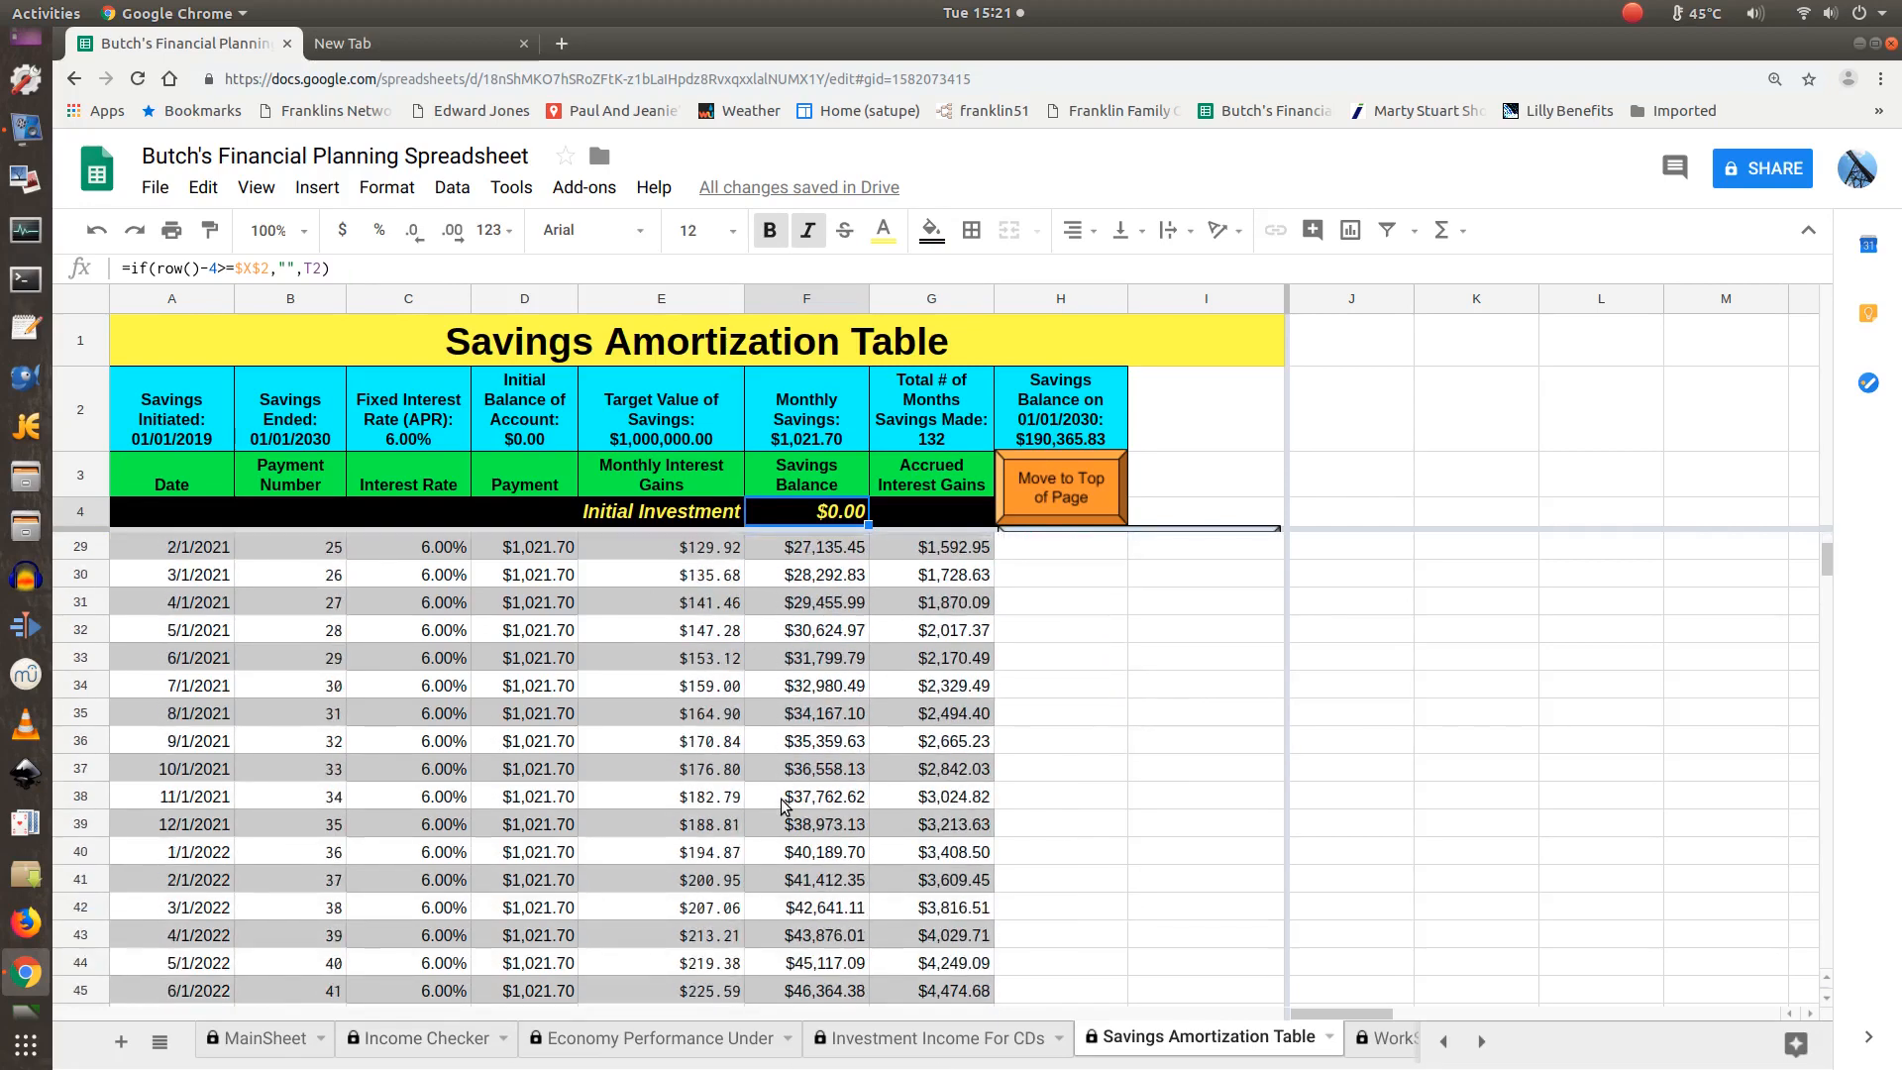
pyautogui.scroll(-10, 783, 804)
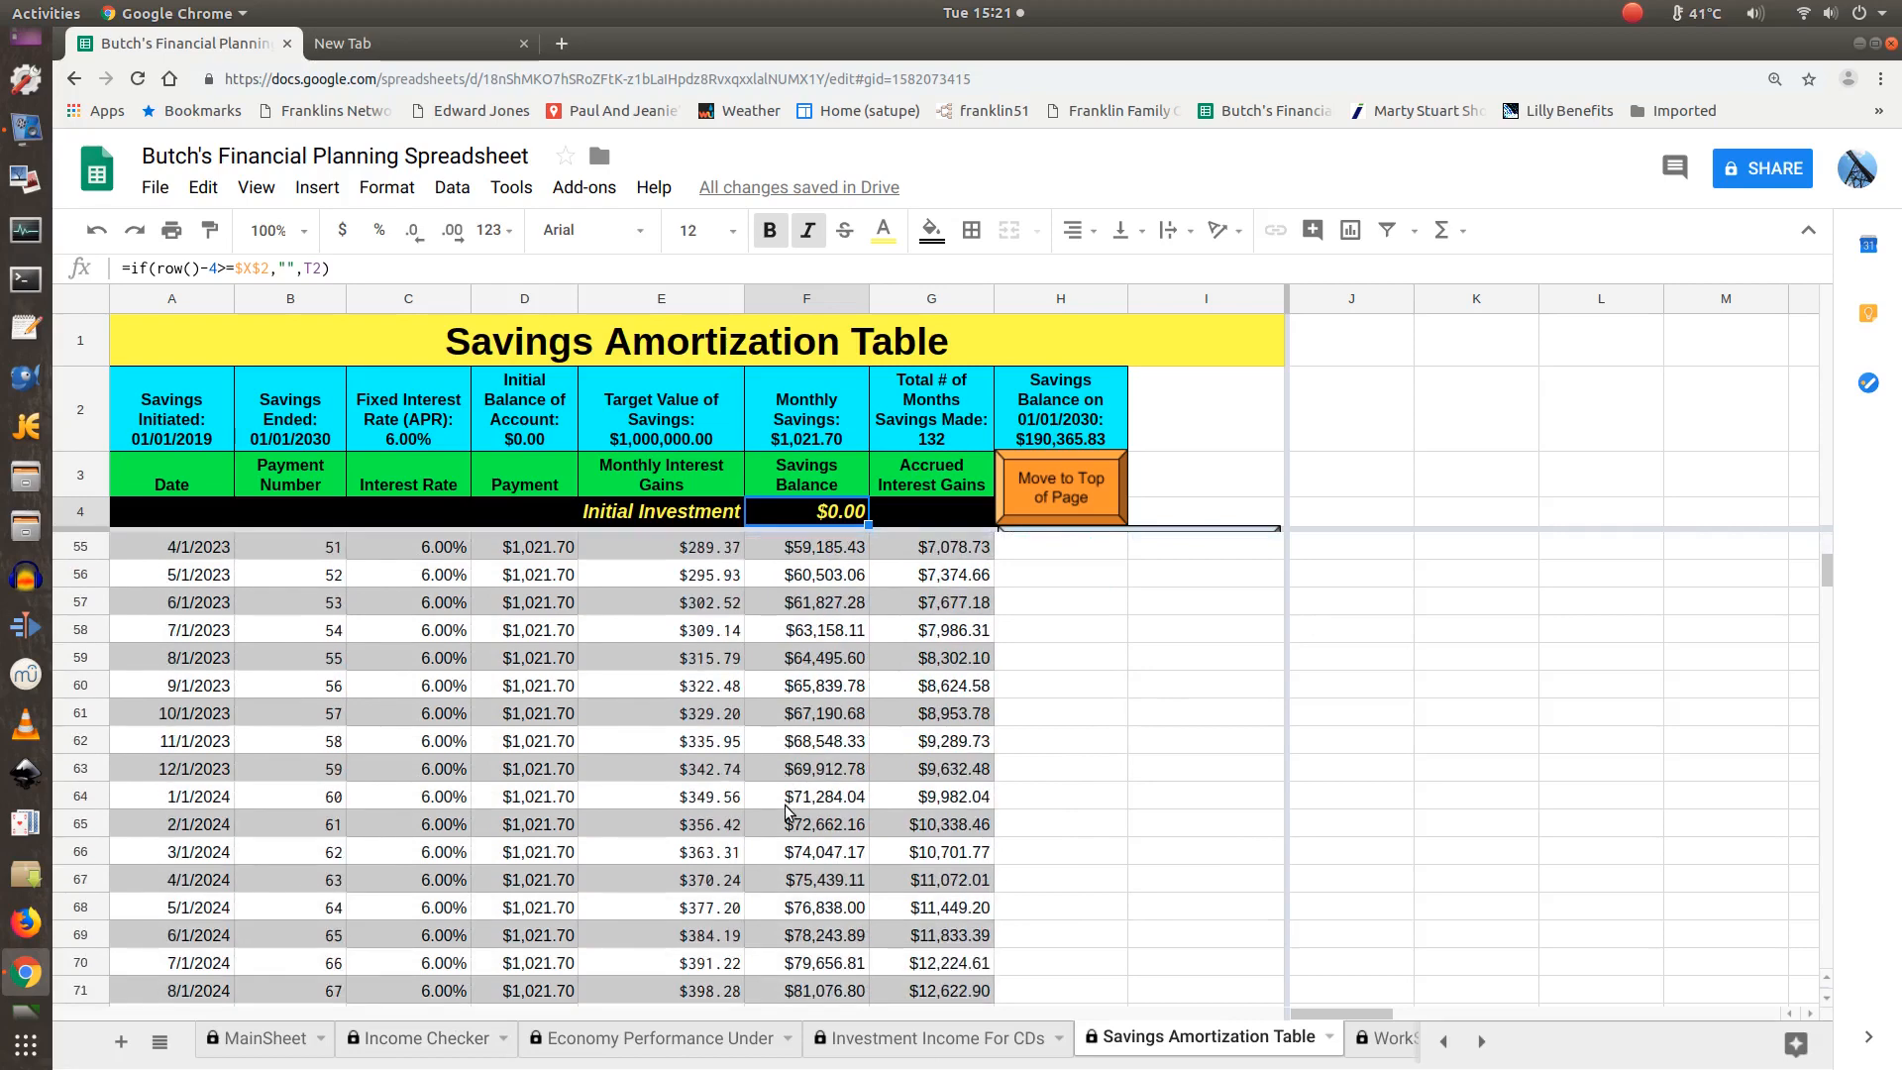
pyautogui.scroll(-13, 785, 810)
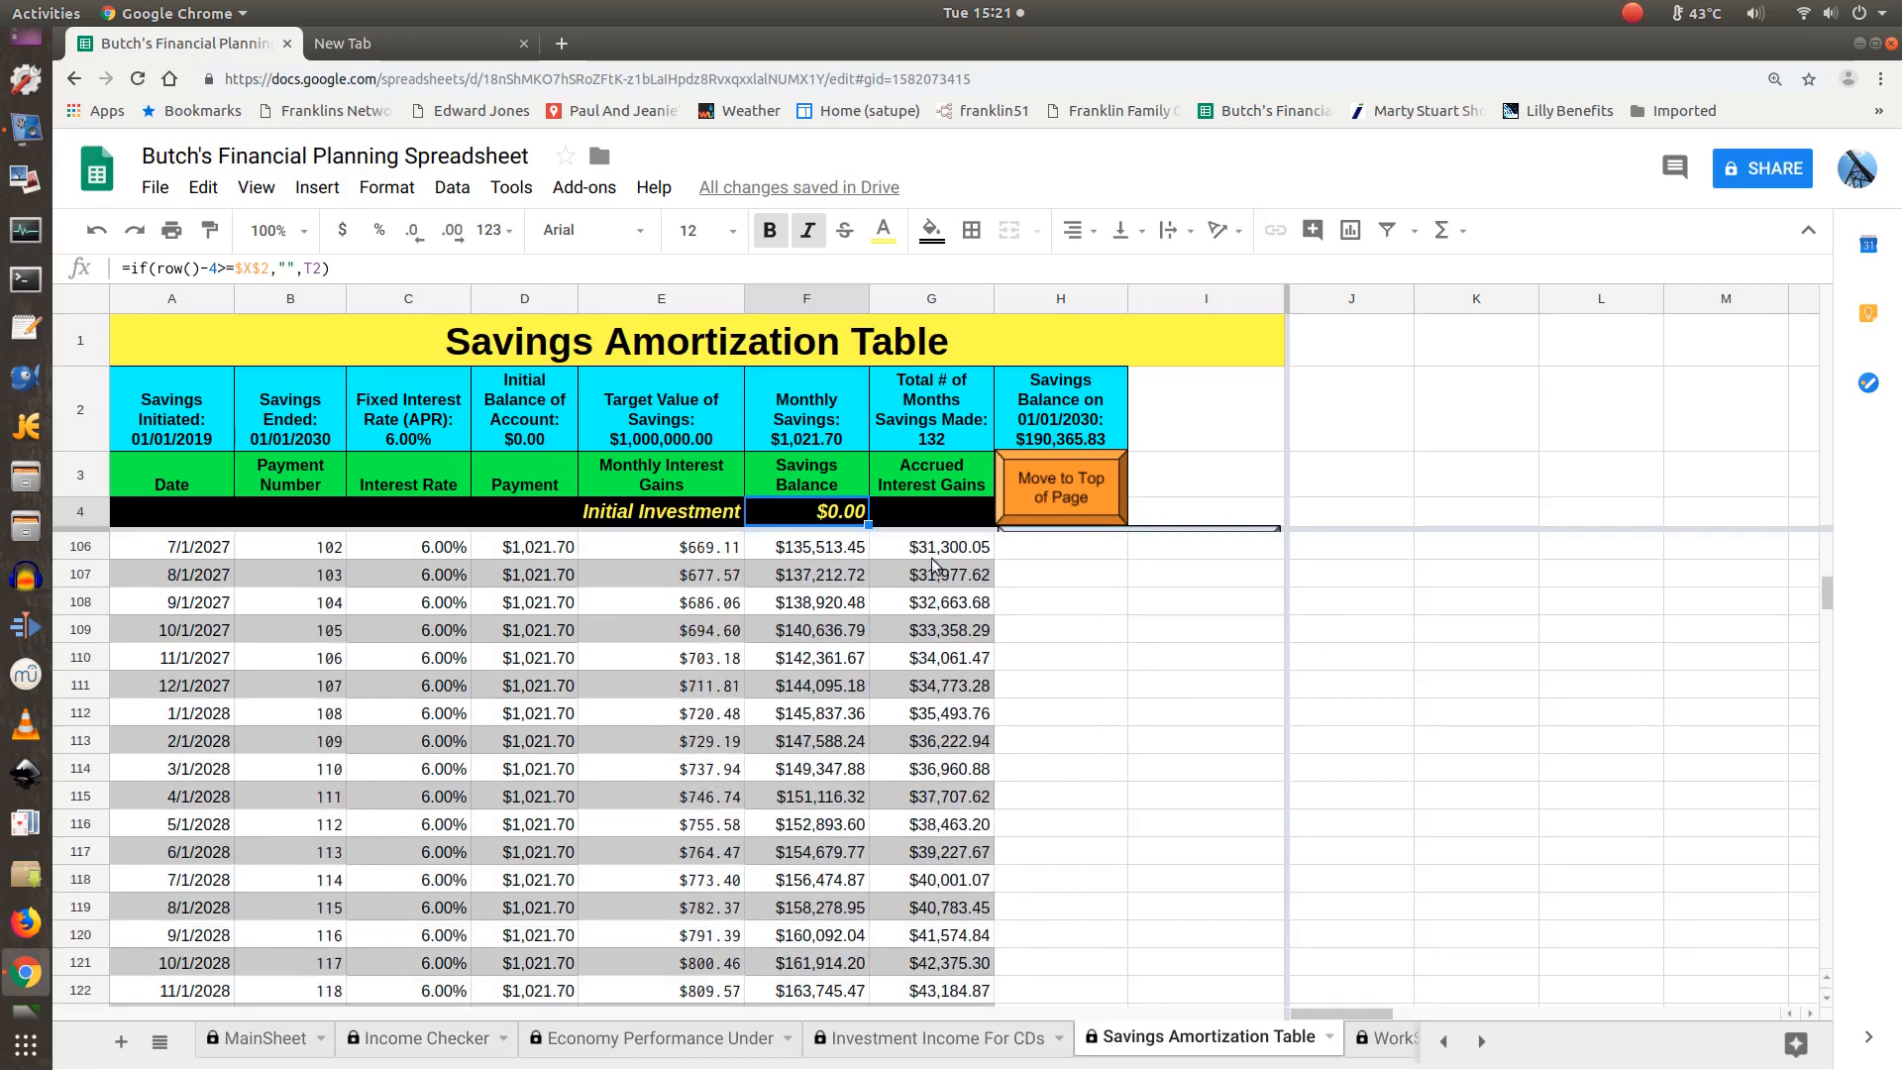
pyautogui.scroll(-3, 951, 693)
pyautogui.scroll(-3, 1012, 816)
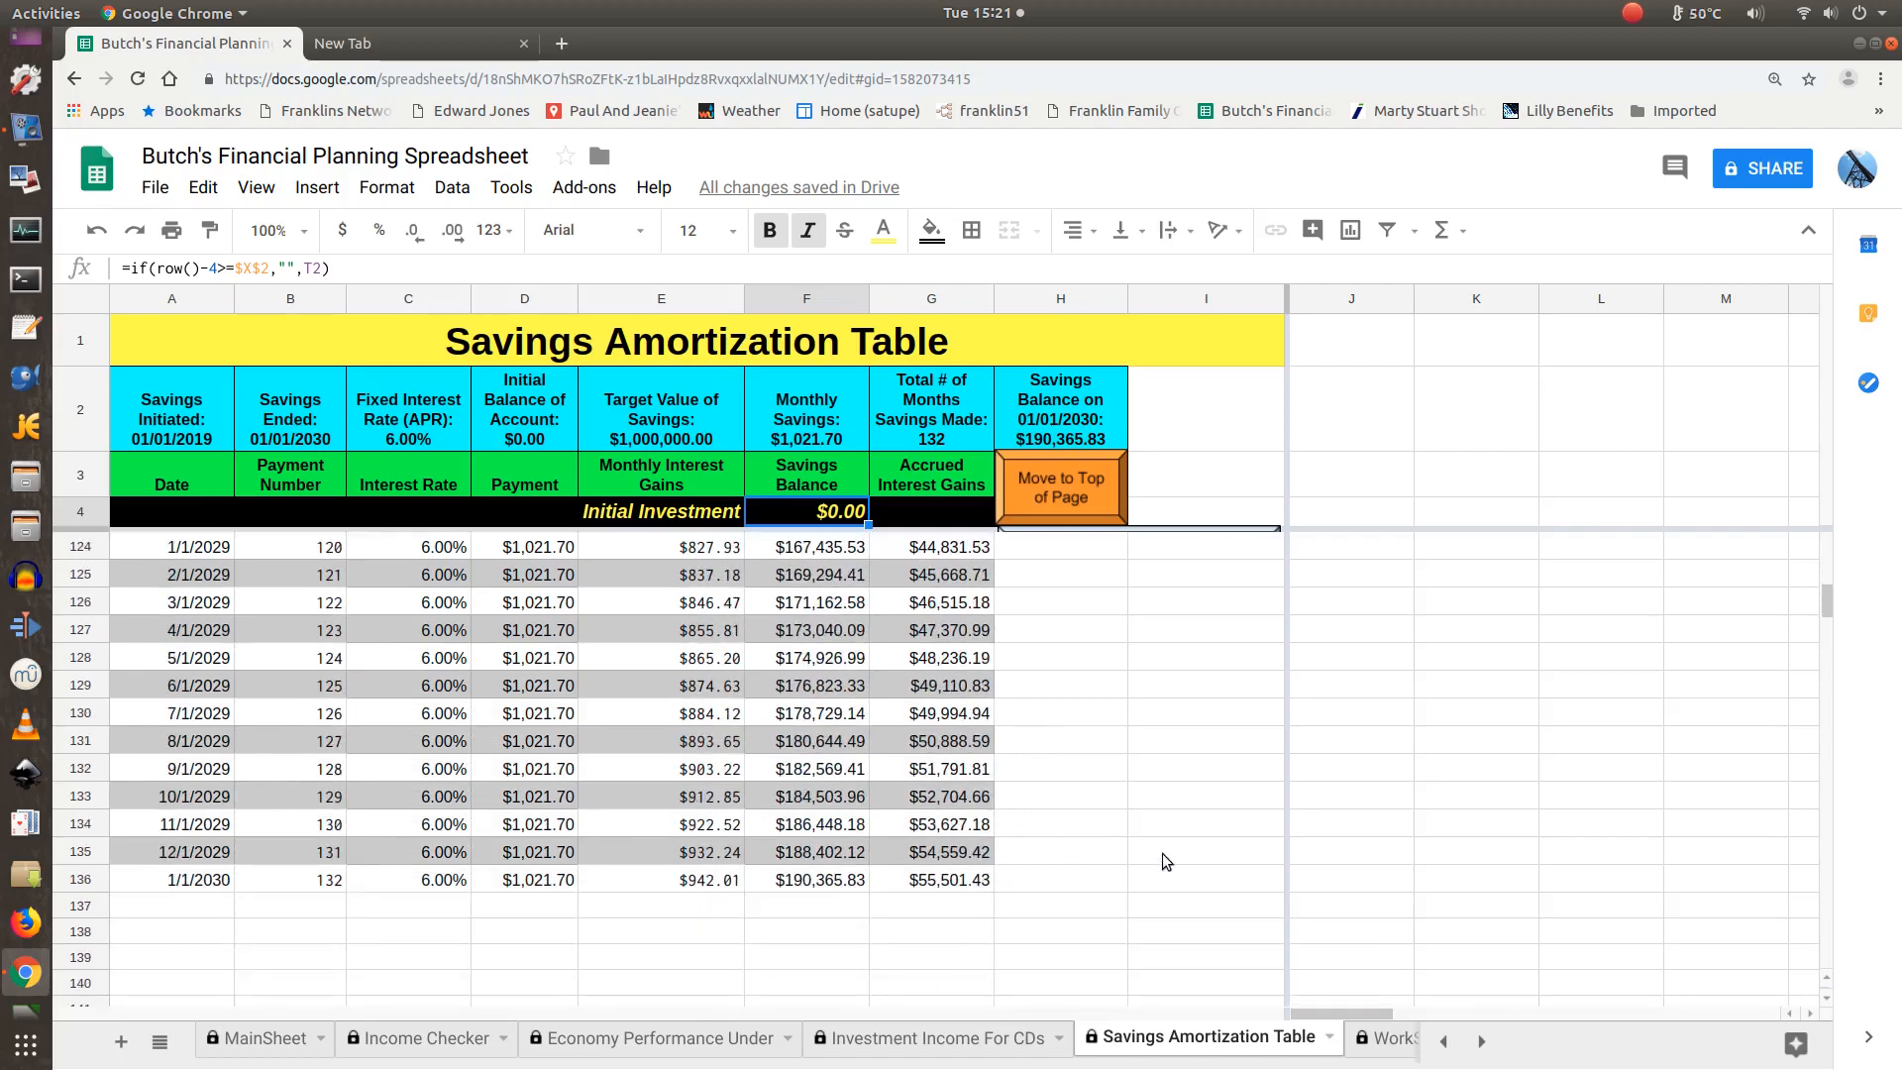
pyautogui.click(1072, 887)
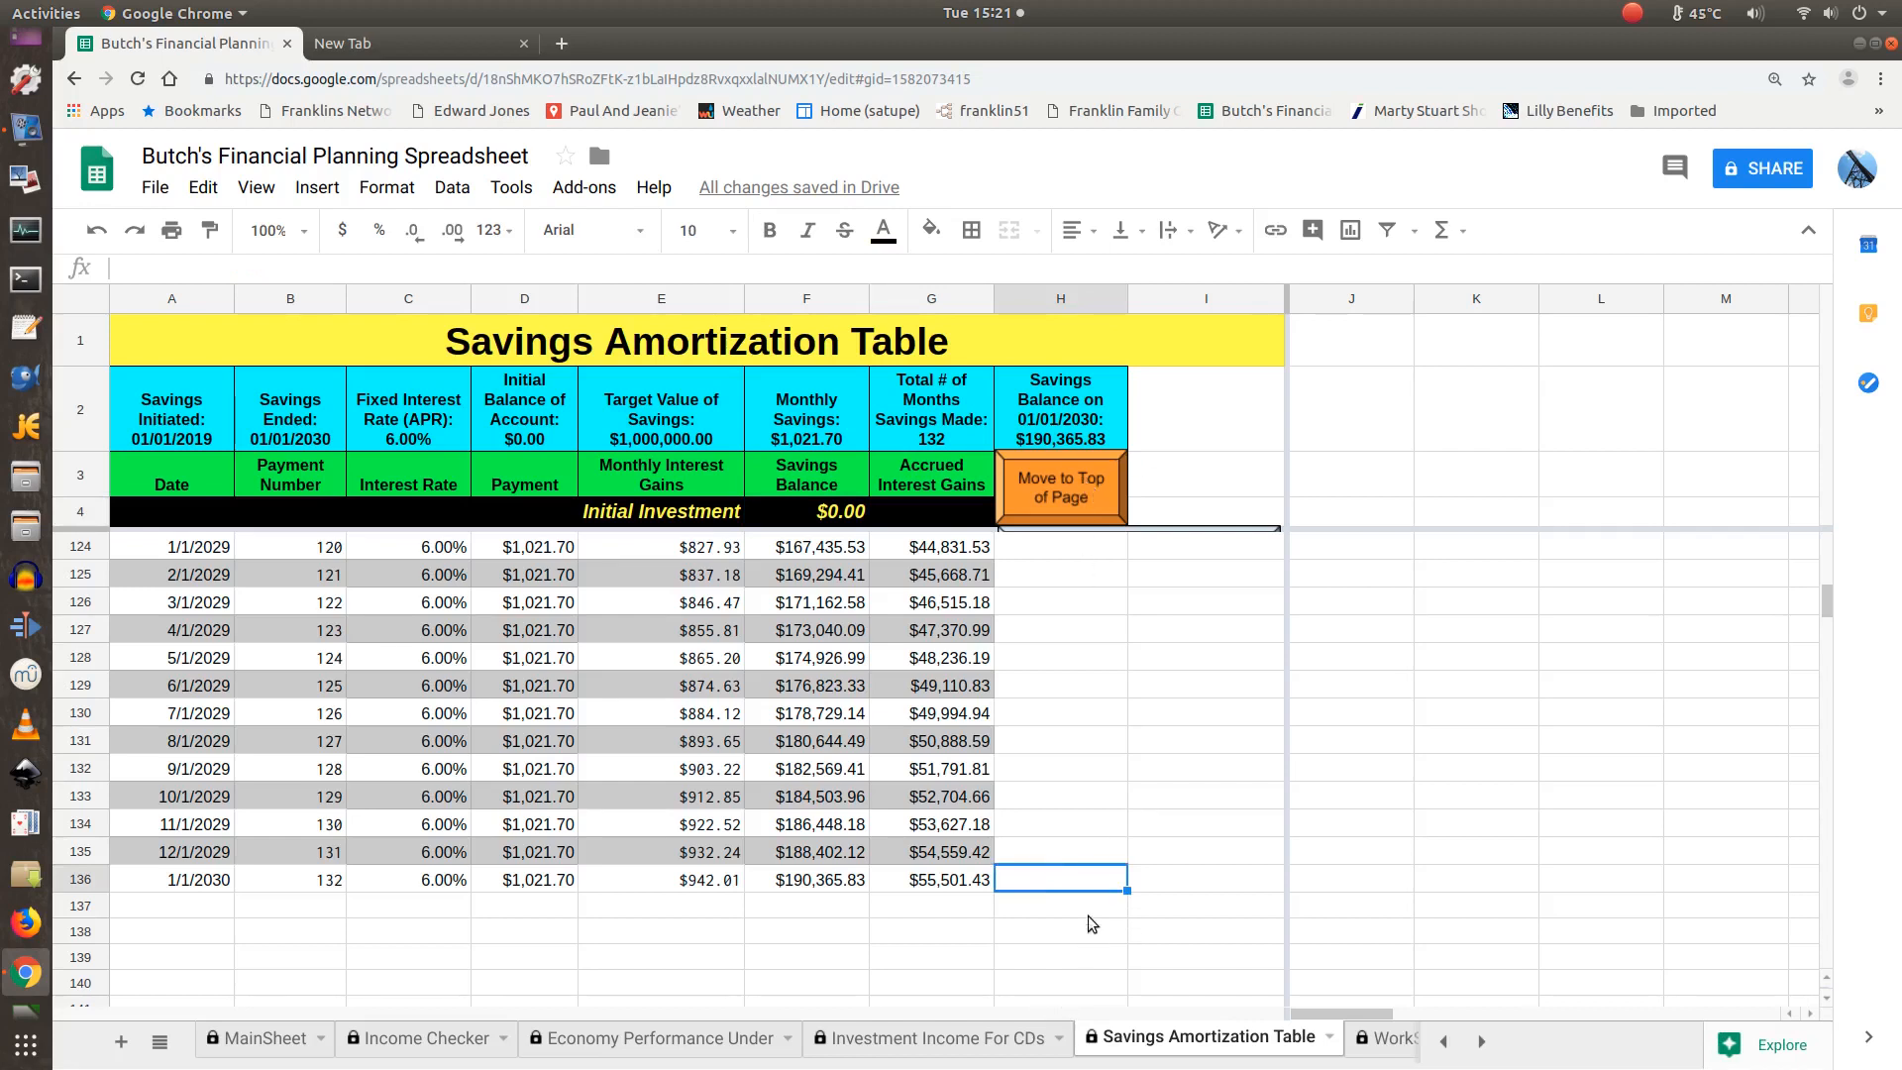
pyautogui.click(1052, 905)
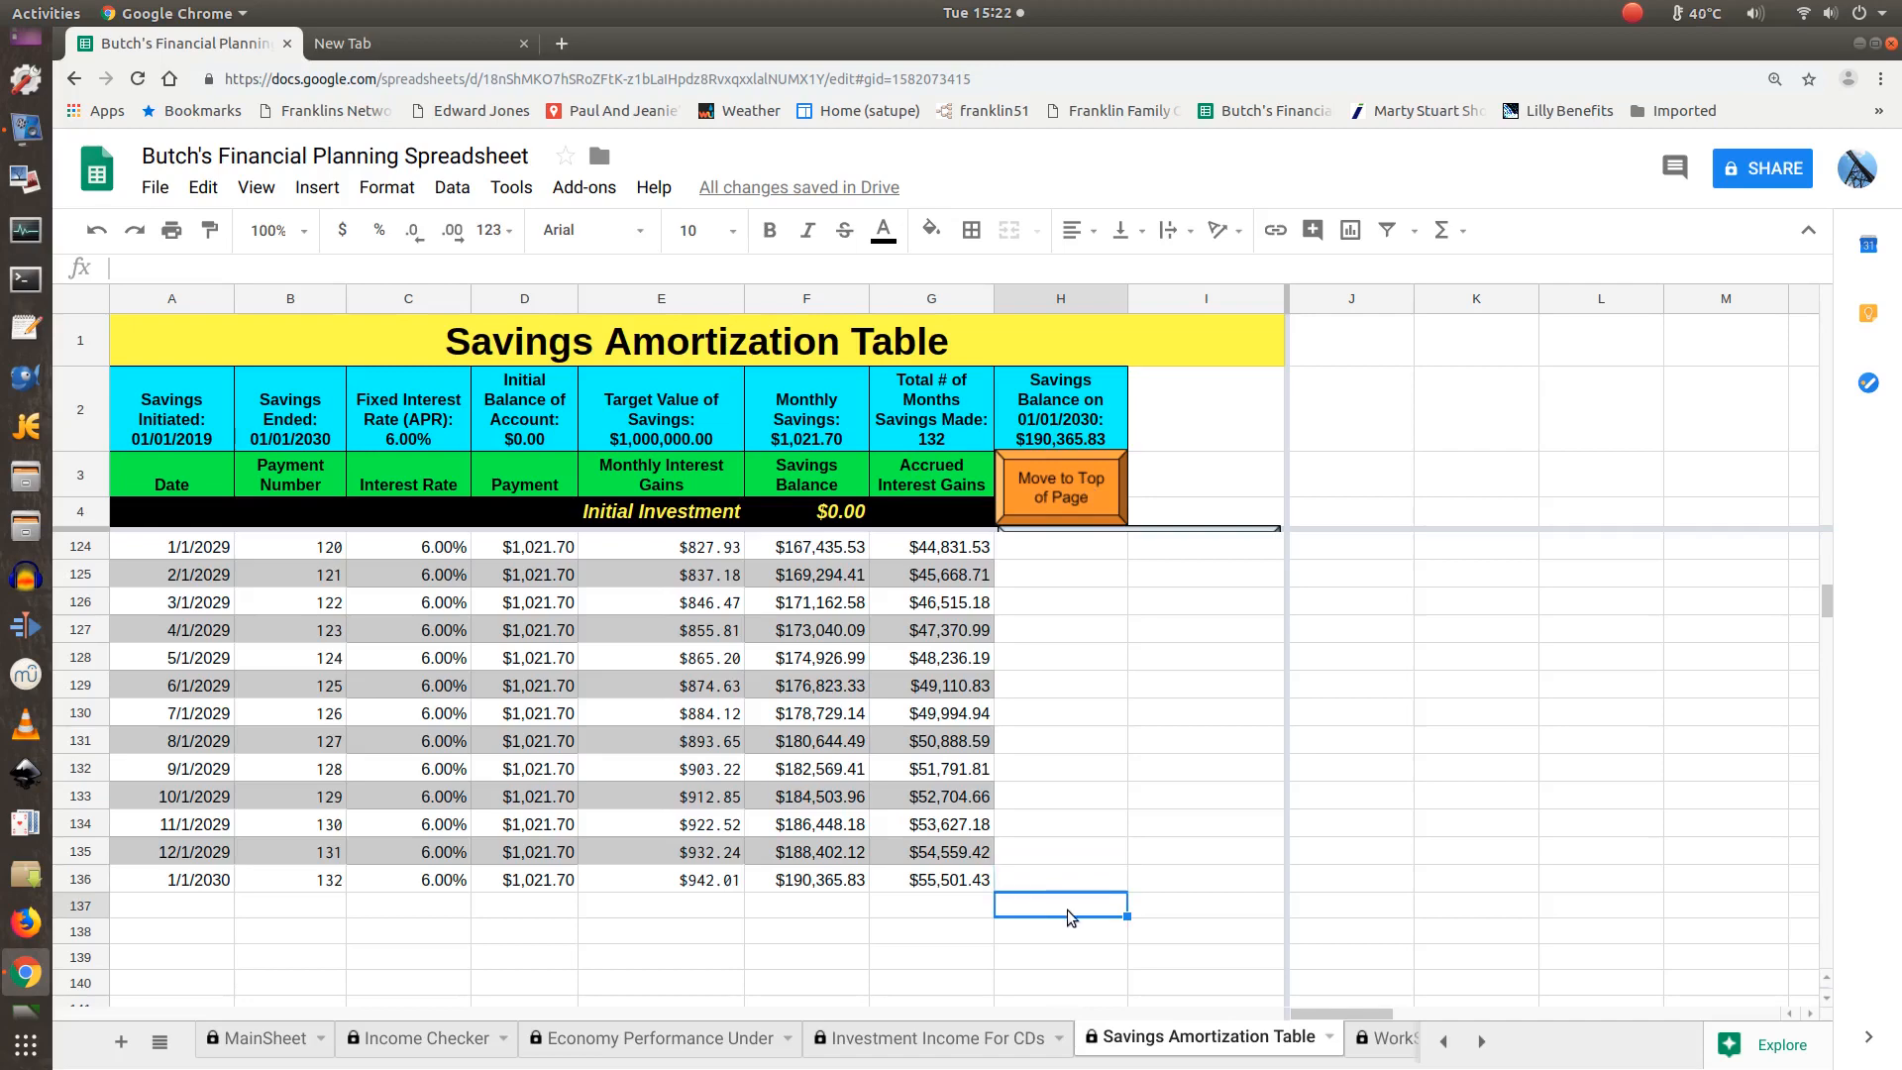
# Go back to the start of the Savings Amortization Table, return to the main sheet, and reload it to fix the scrambled buttons.
pyautogui.click(1066, 490)
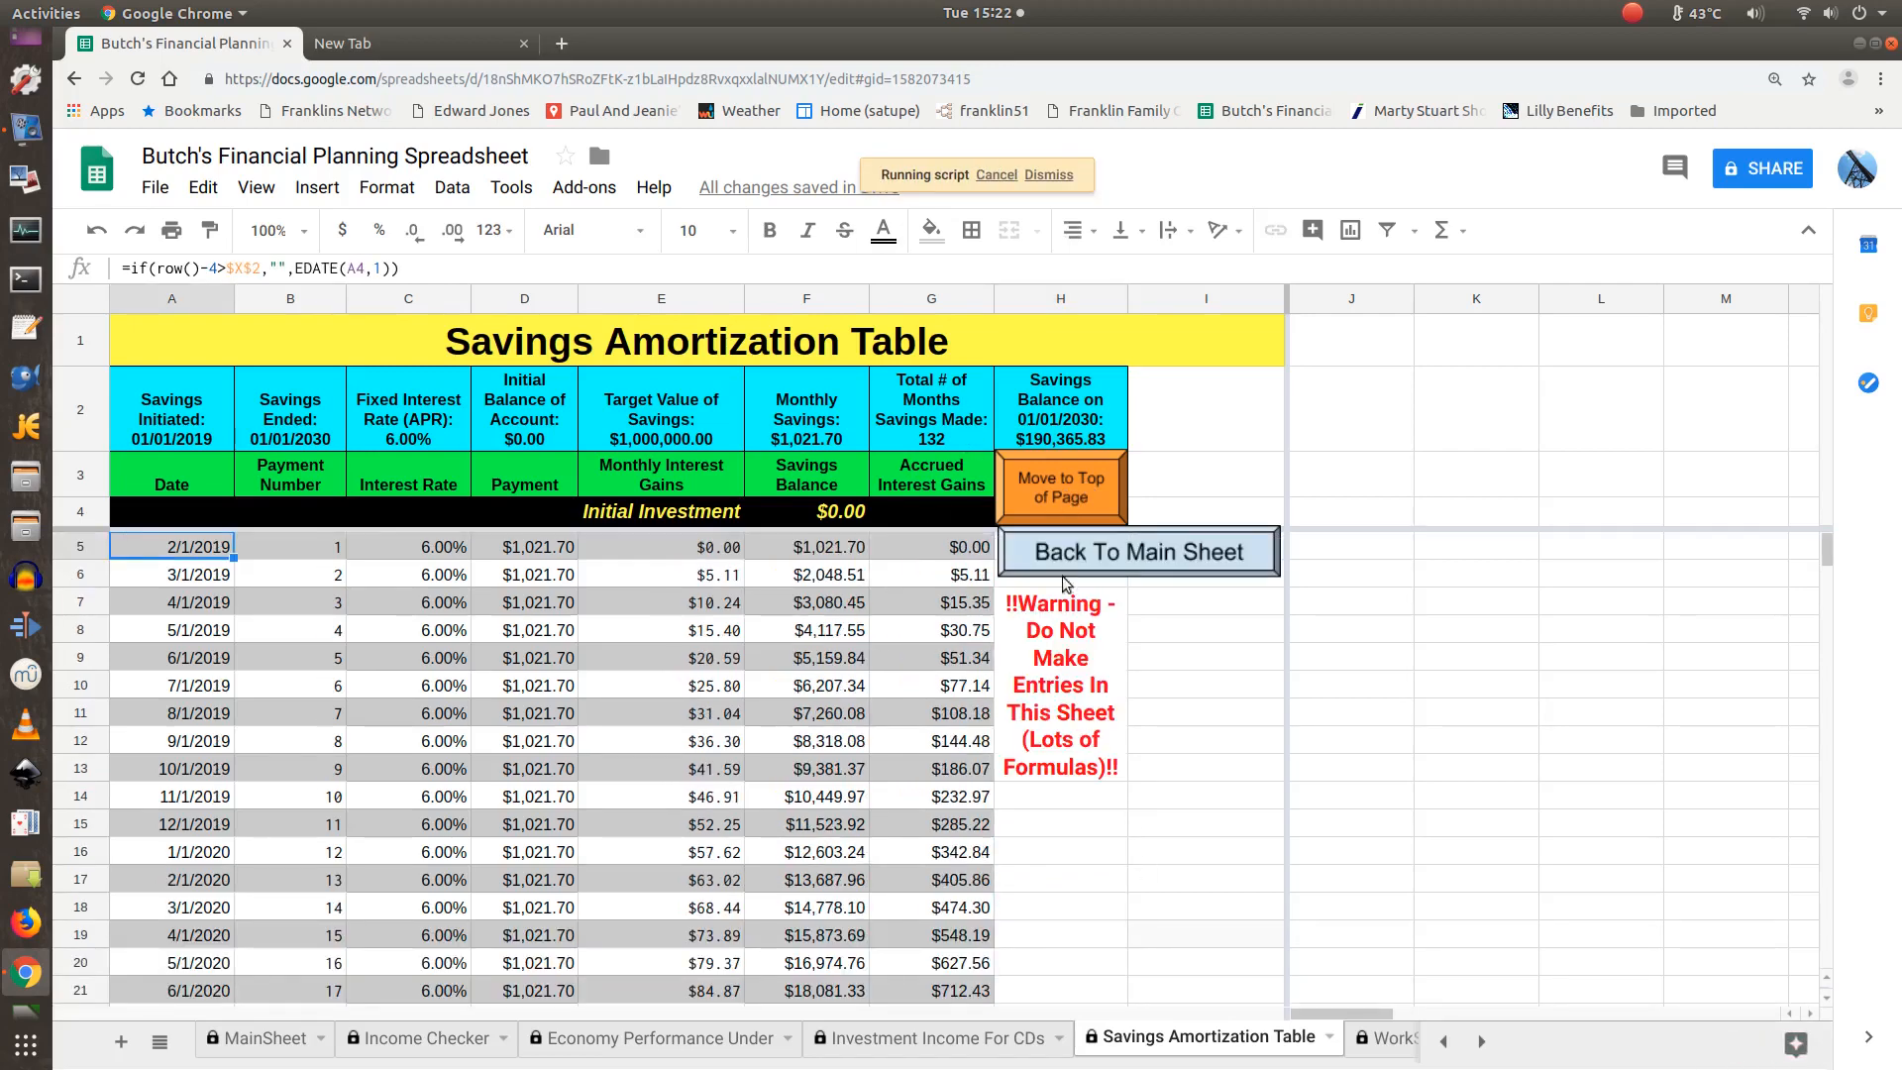
pyautogui.click(1206, 557)
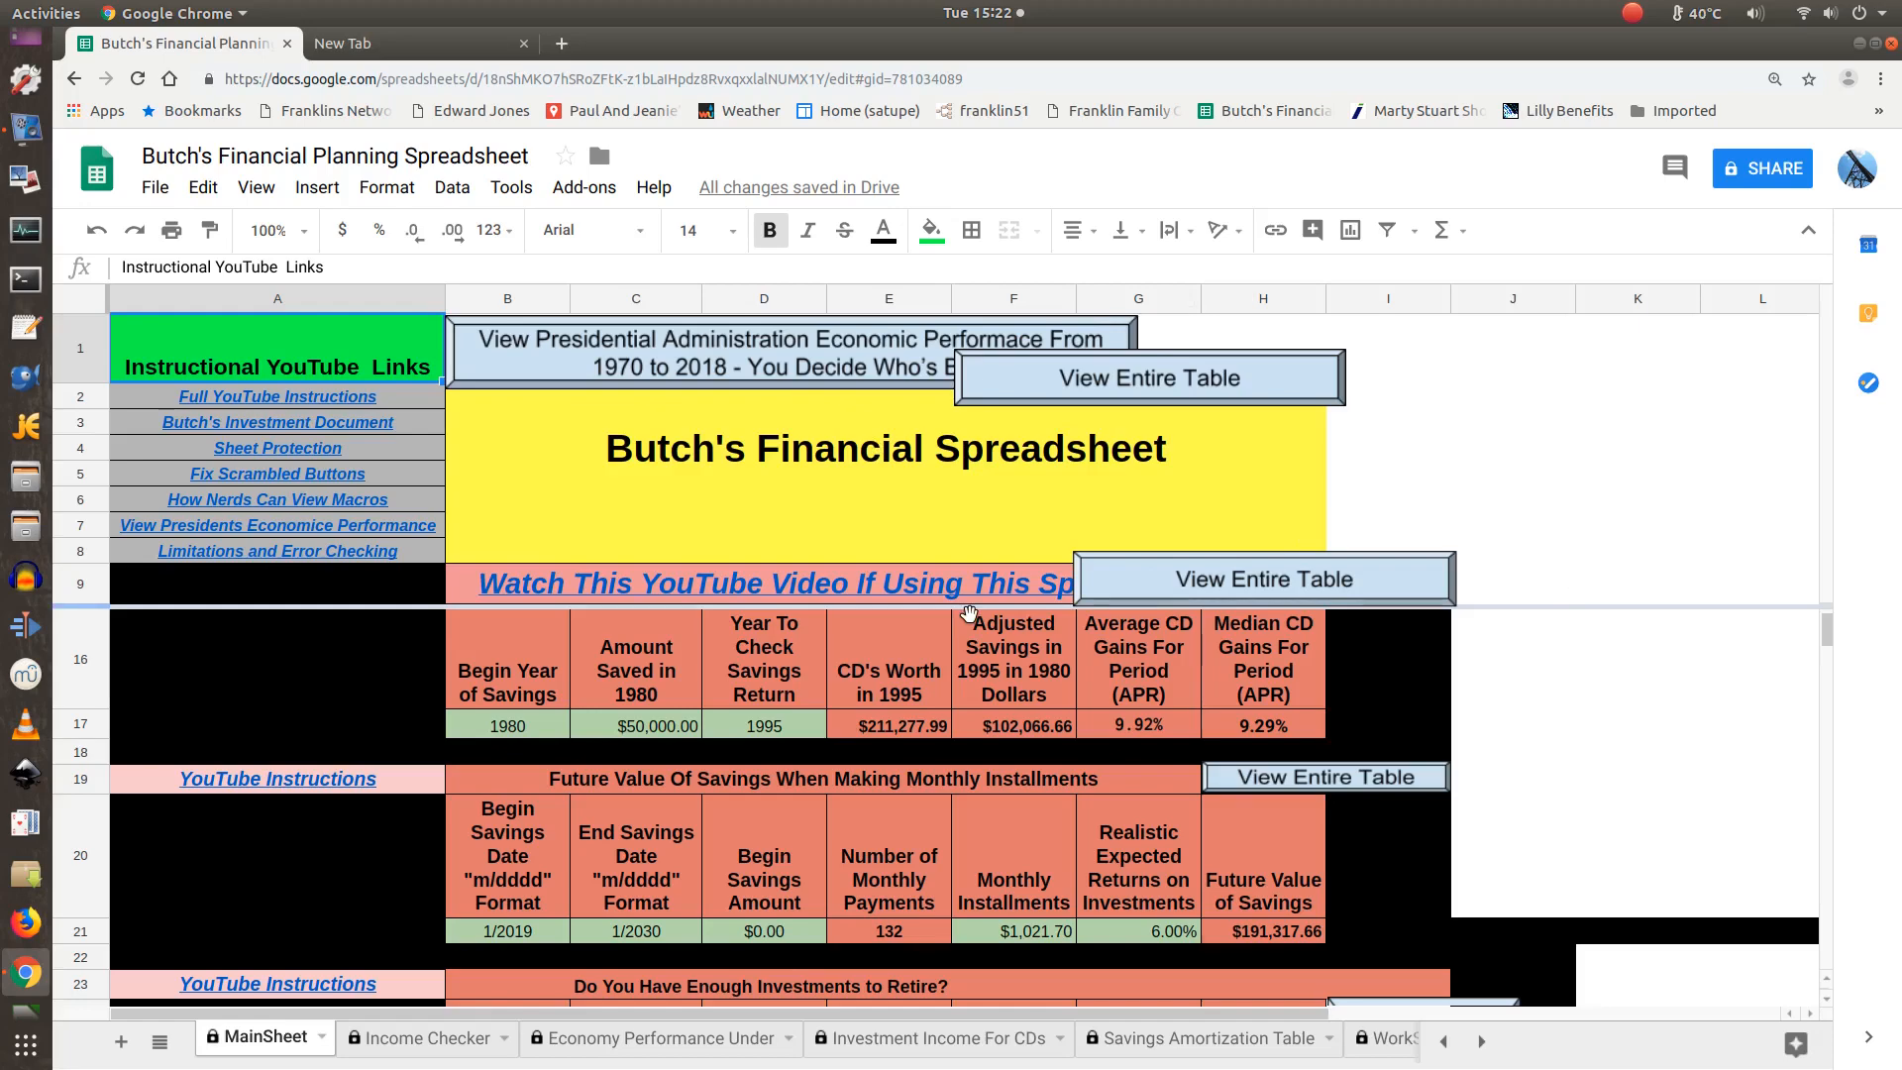
pyautogui.press('F5')
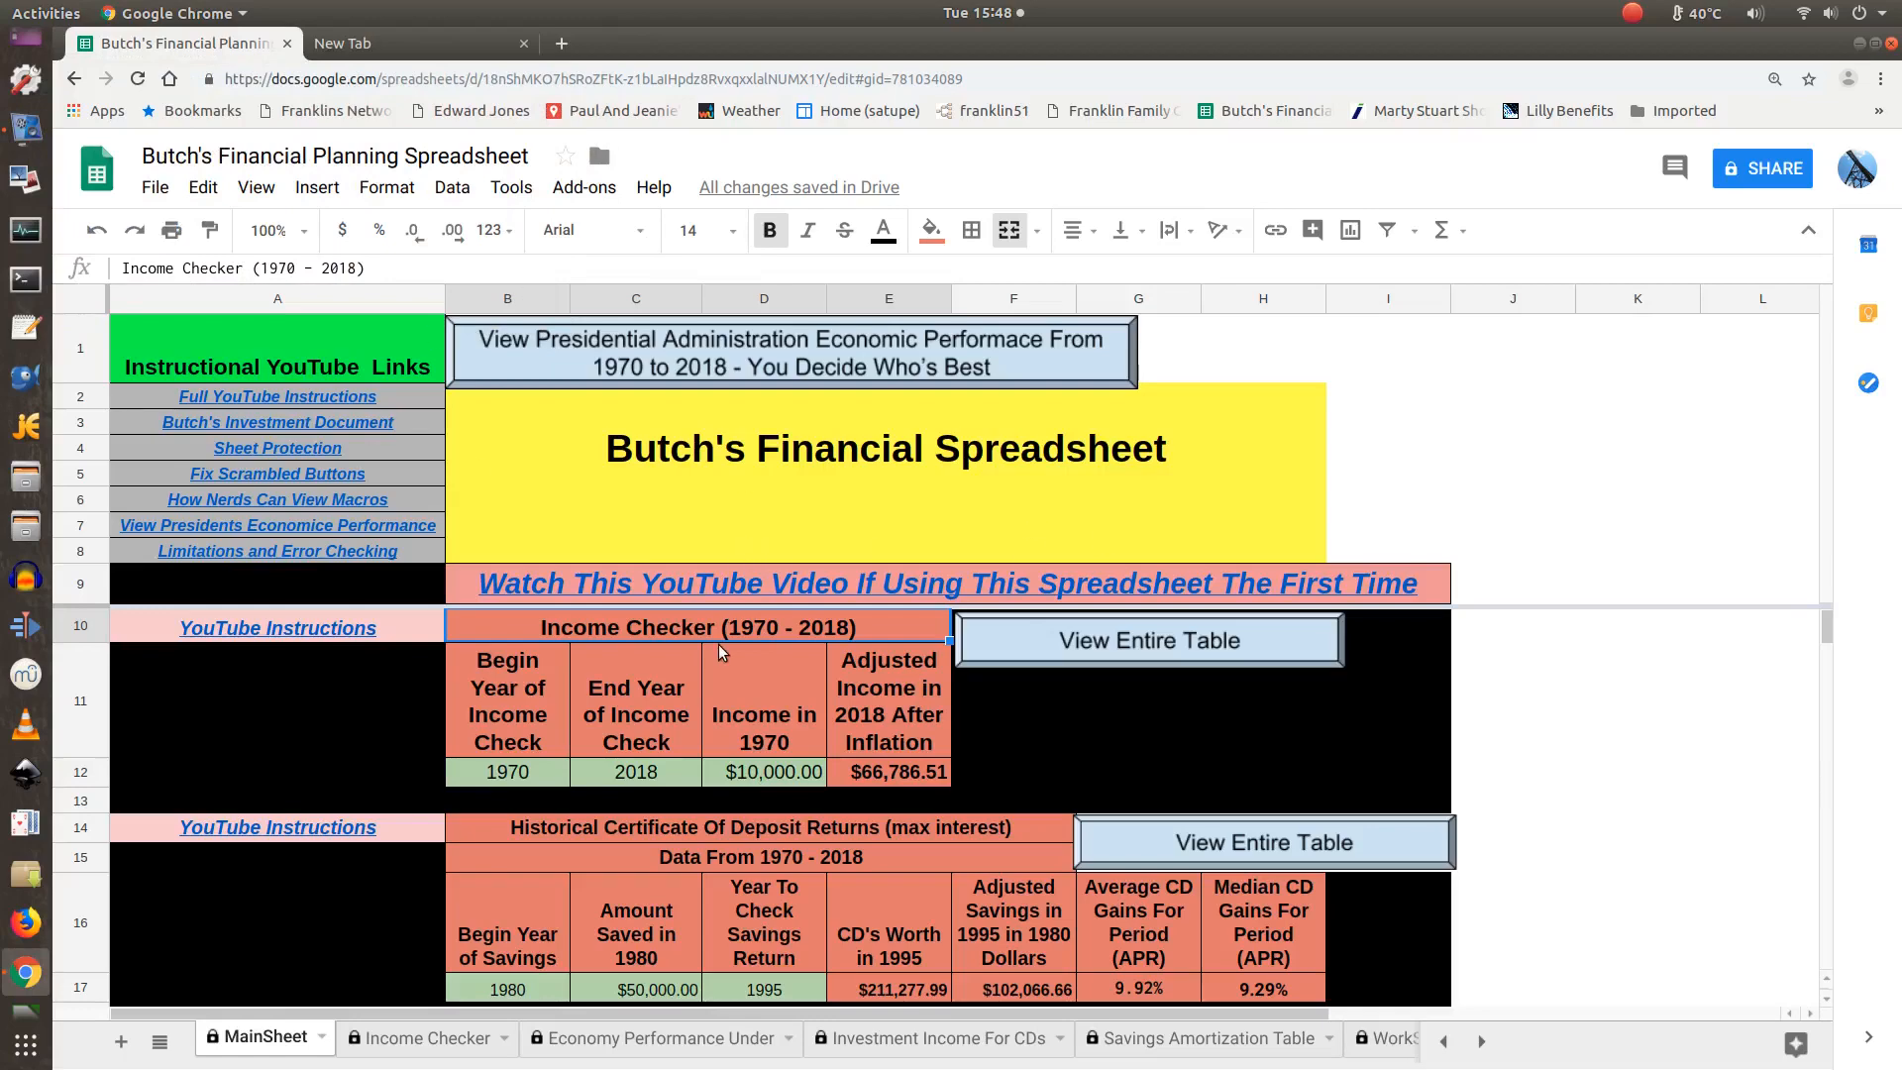
# Set the Monthly Amount to Withdraw in the "Do You Have Enough Investments to Retire?" calculator to 2000.
pyautogui.scroll(-3, 717, 644)
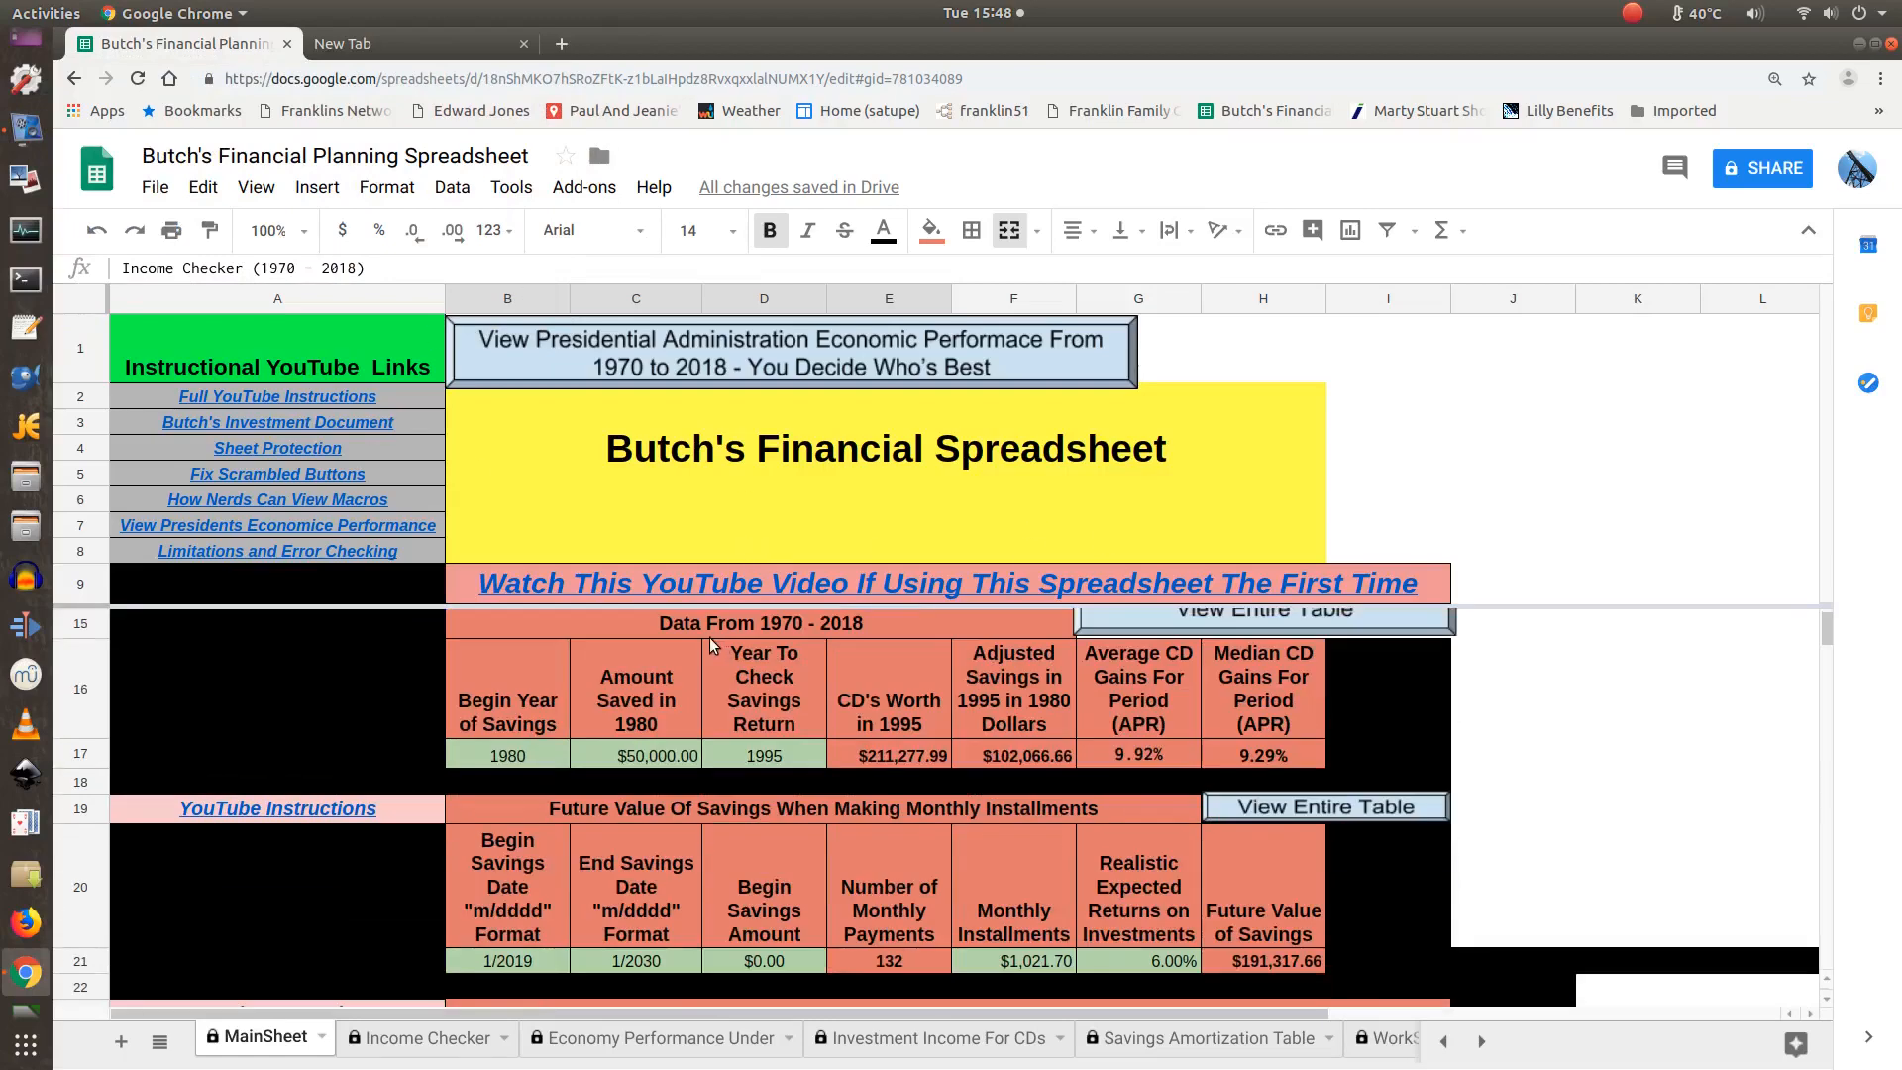
pyautogui.scroll(-1, 711, 644)
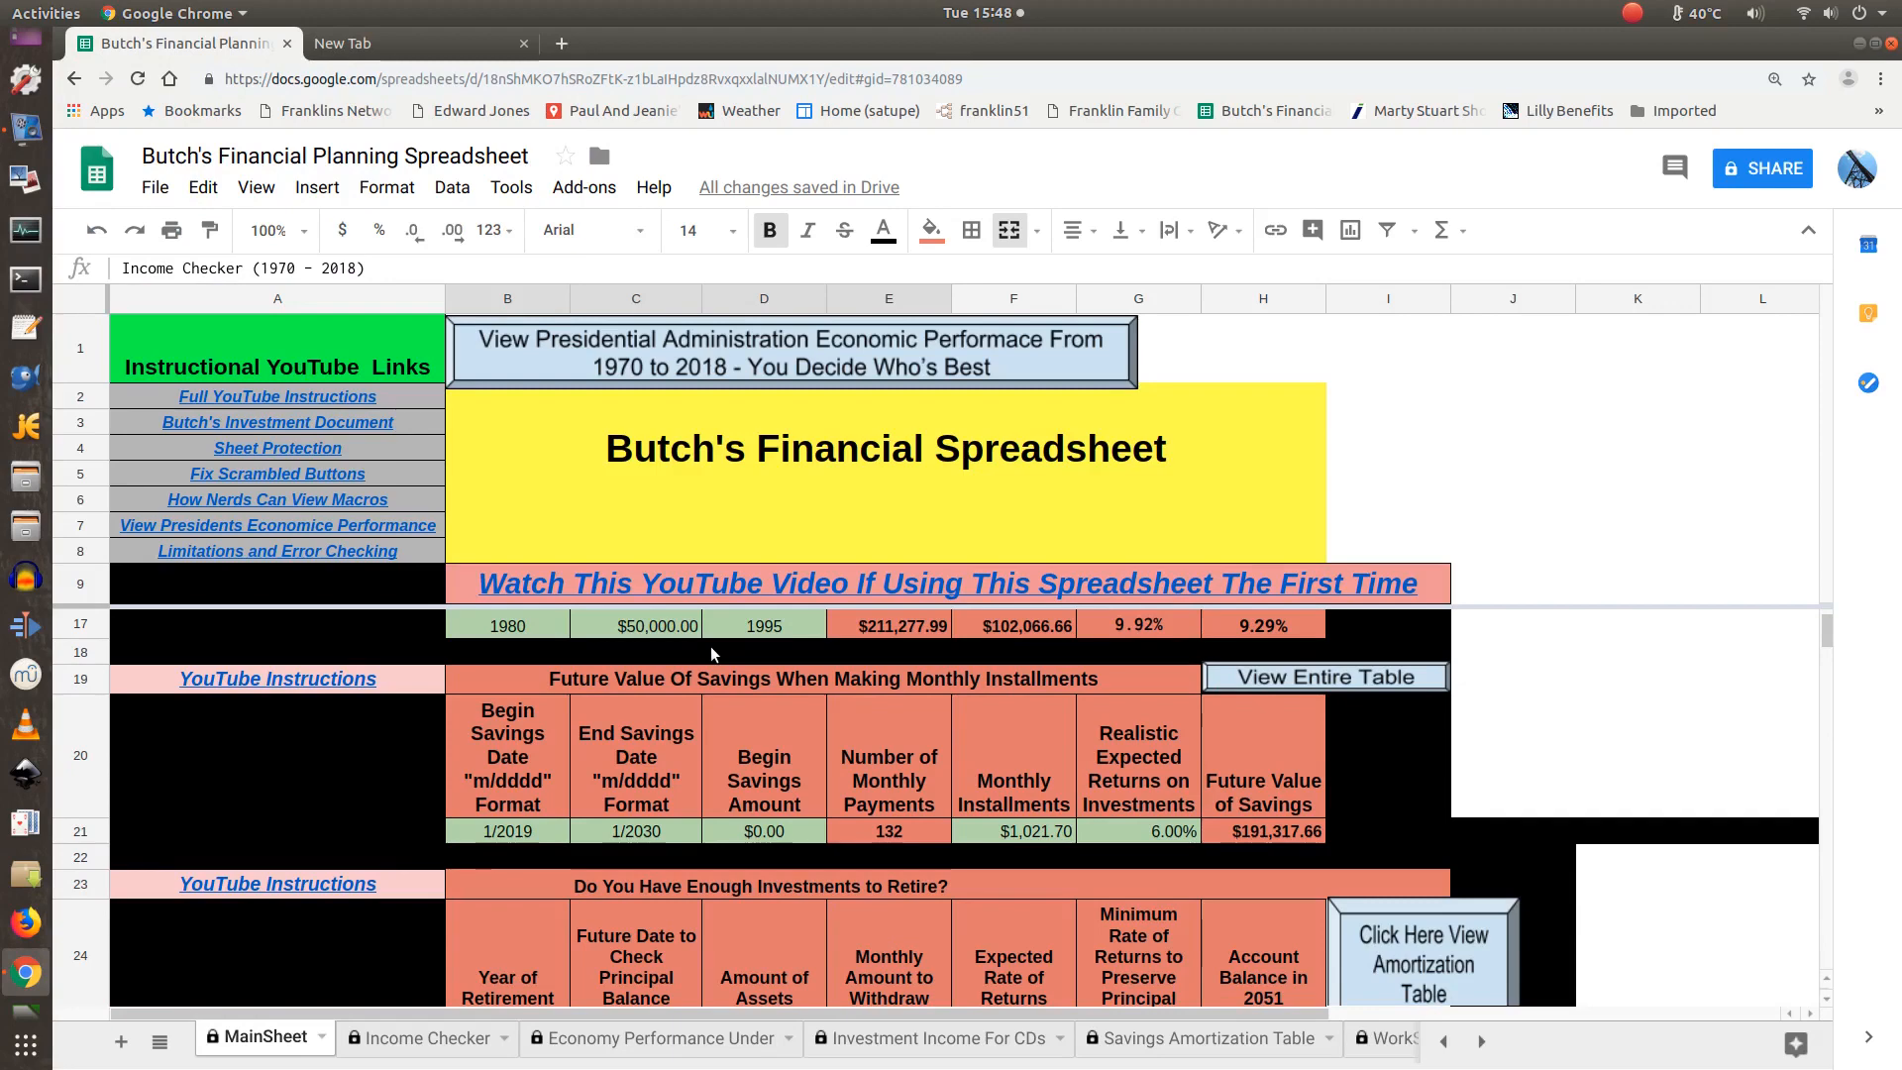
pyautogui.scroll(2, 718, 683)
pyautogui.scroll(-5, 723, 698)
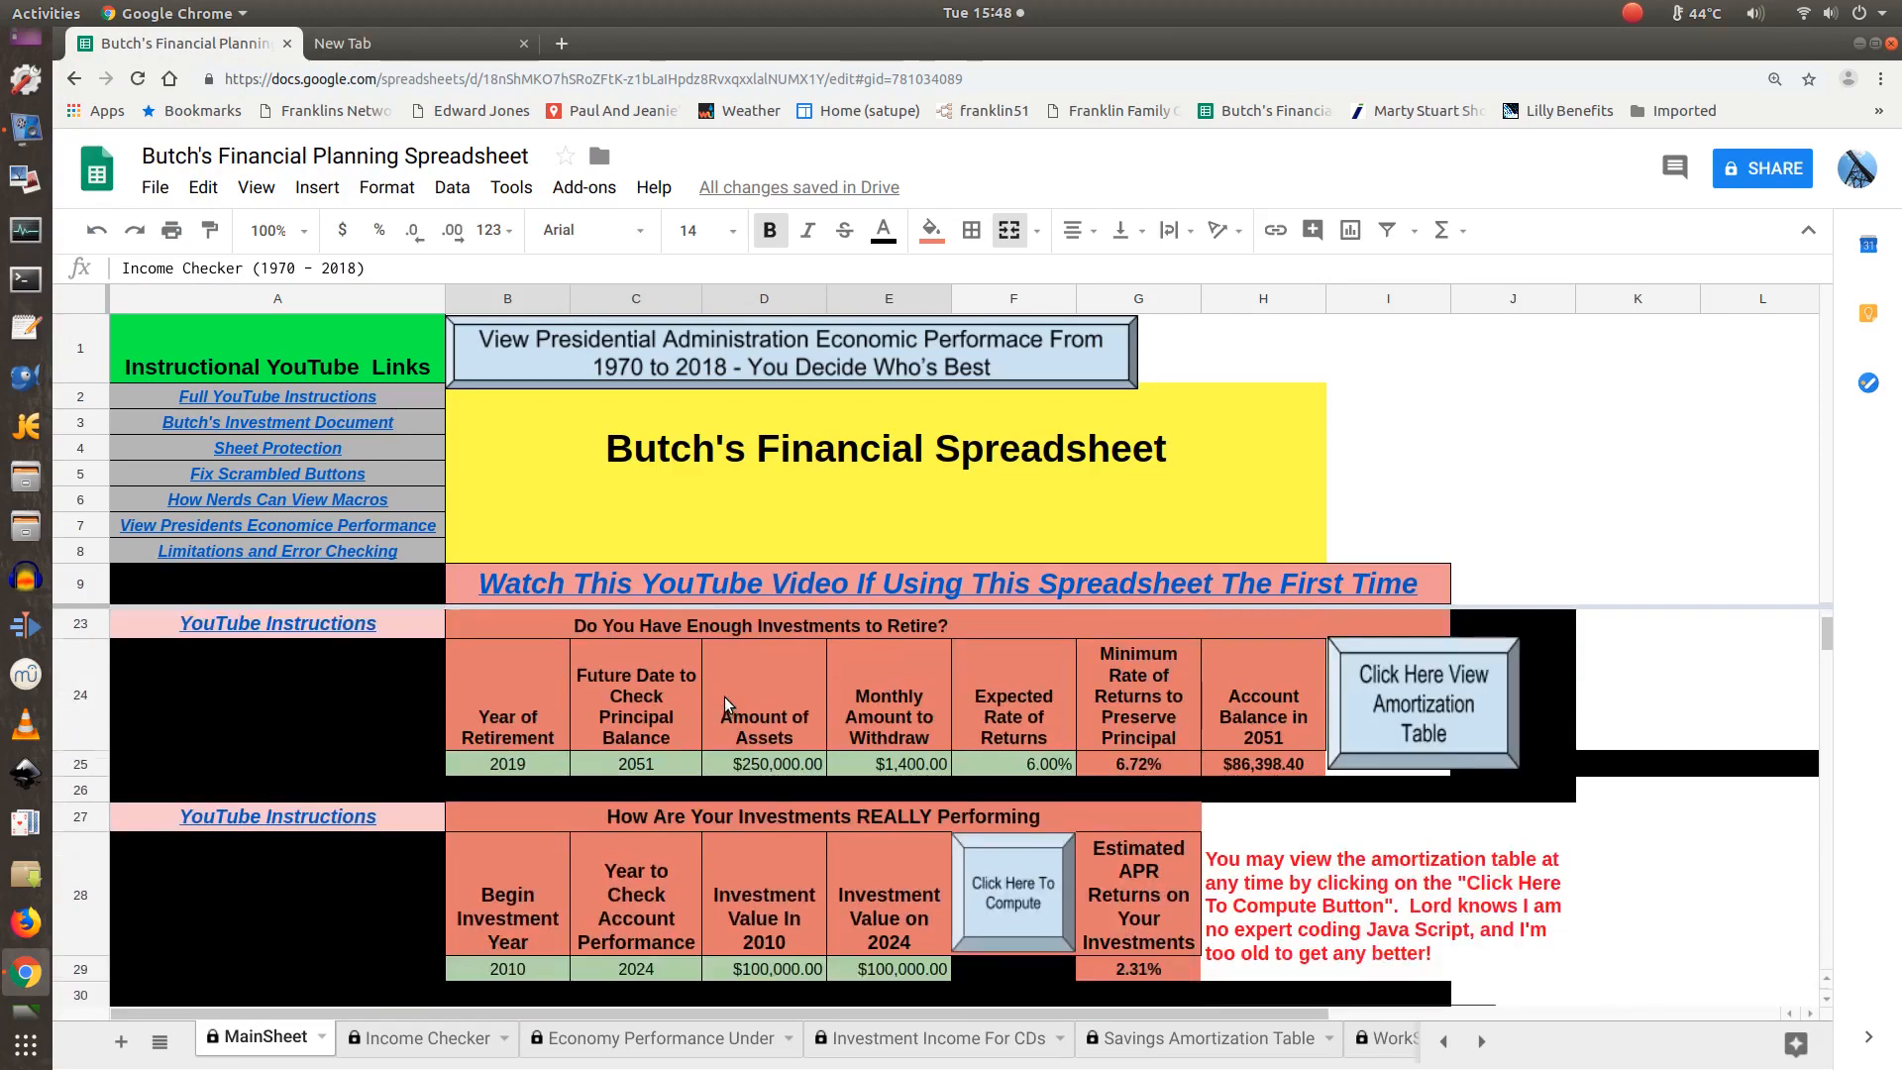
pyautogui.scroll(1, 723, 693)
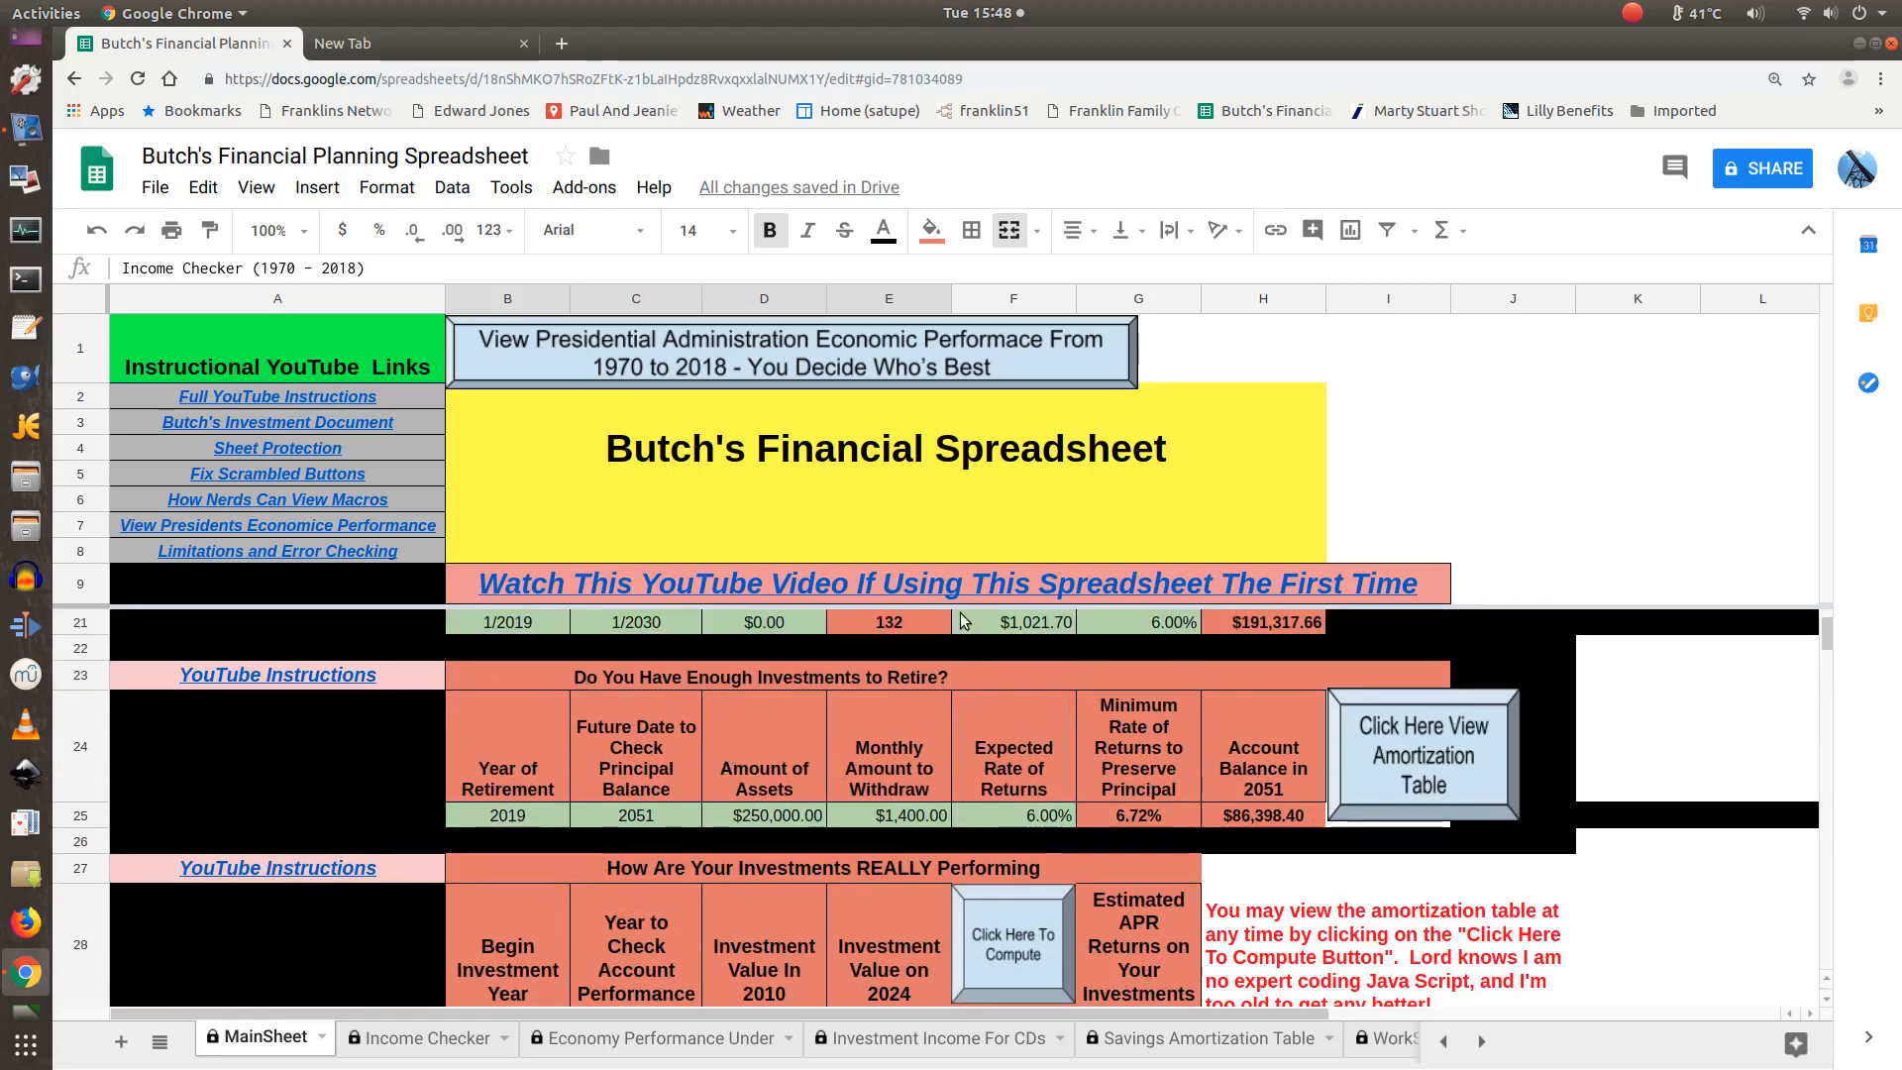
pyautogui.moveTo(956, 608)
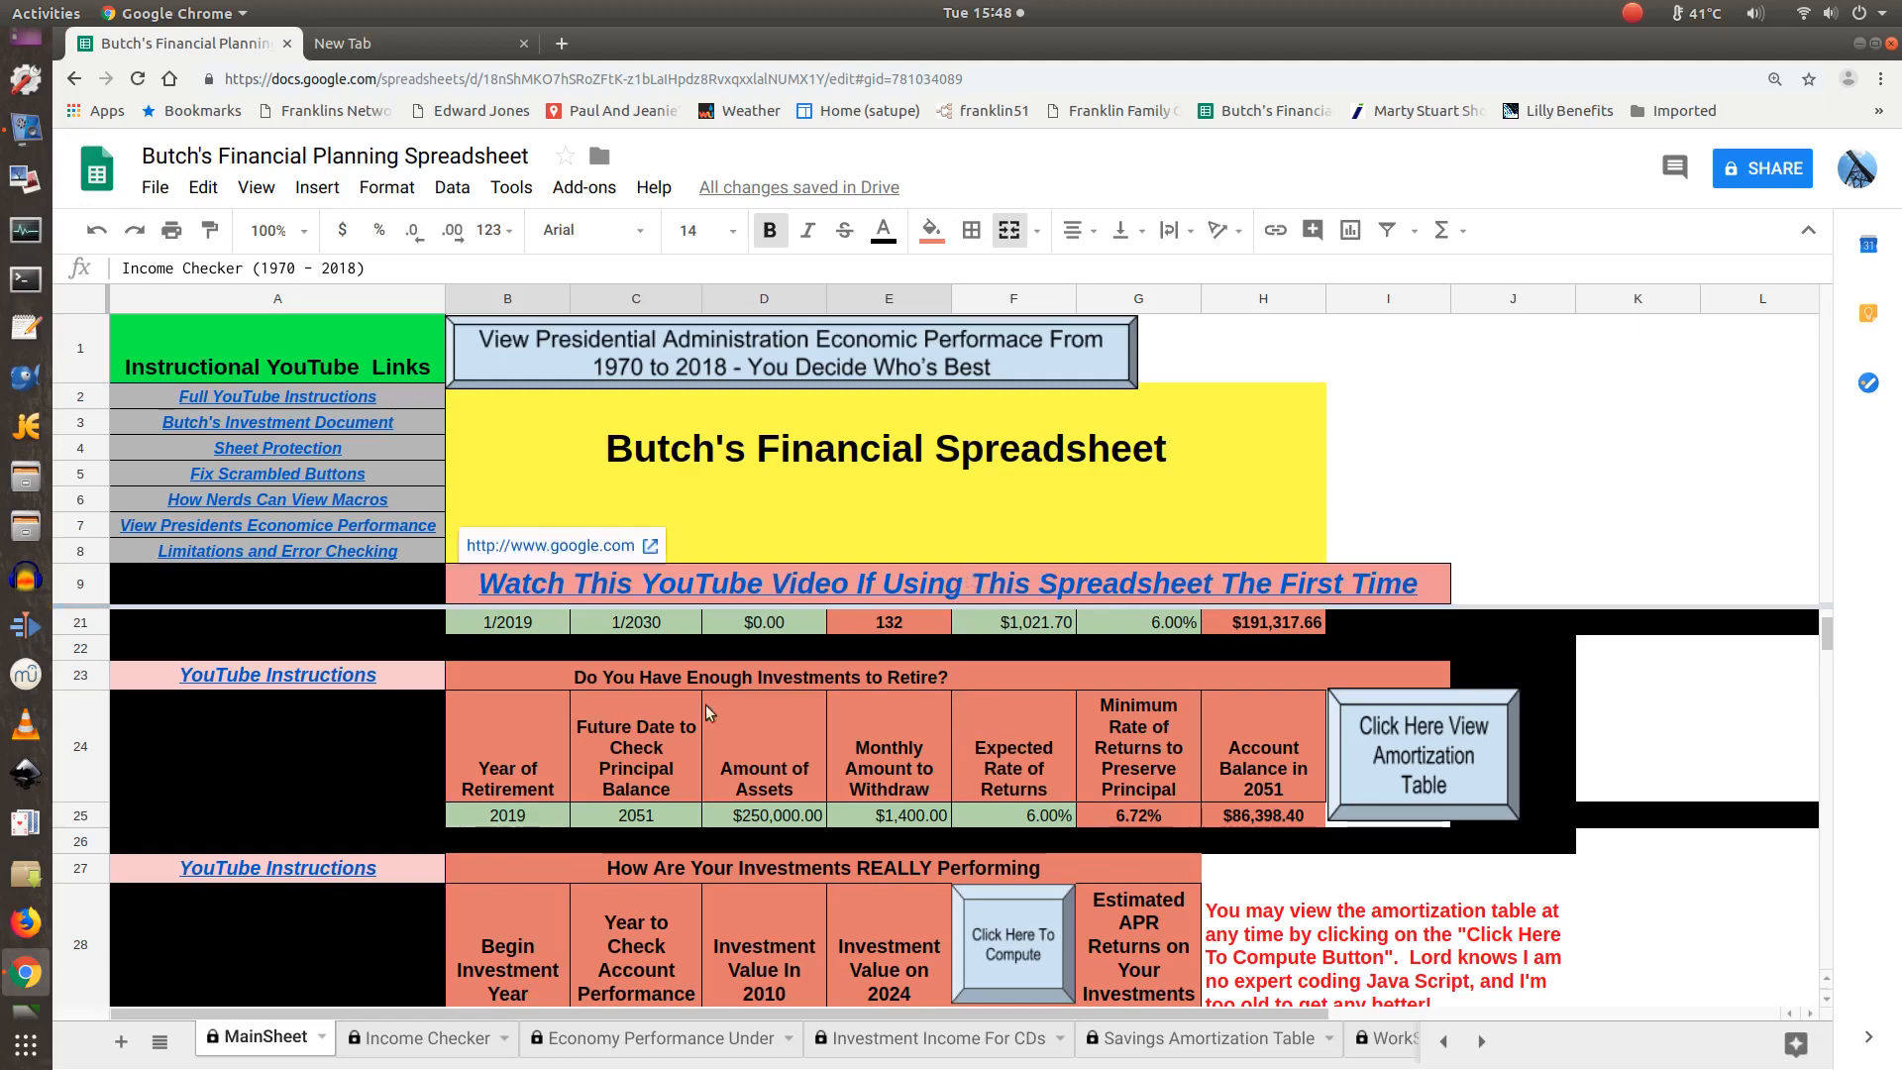
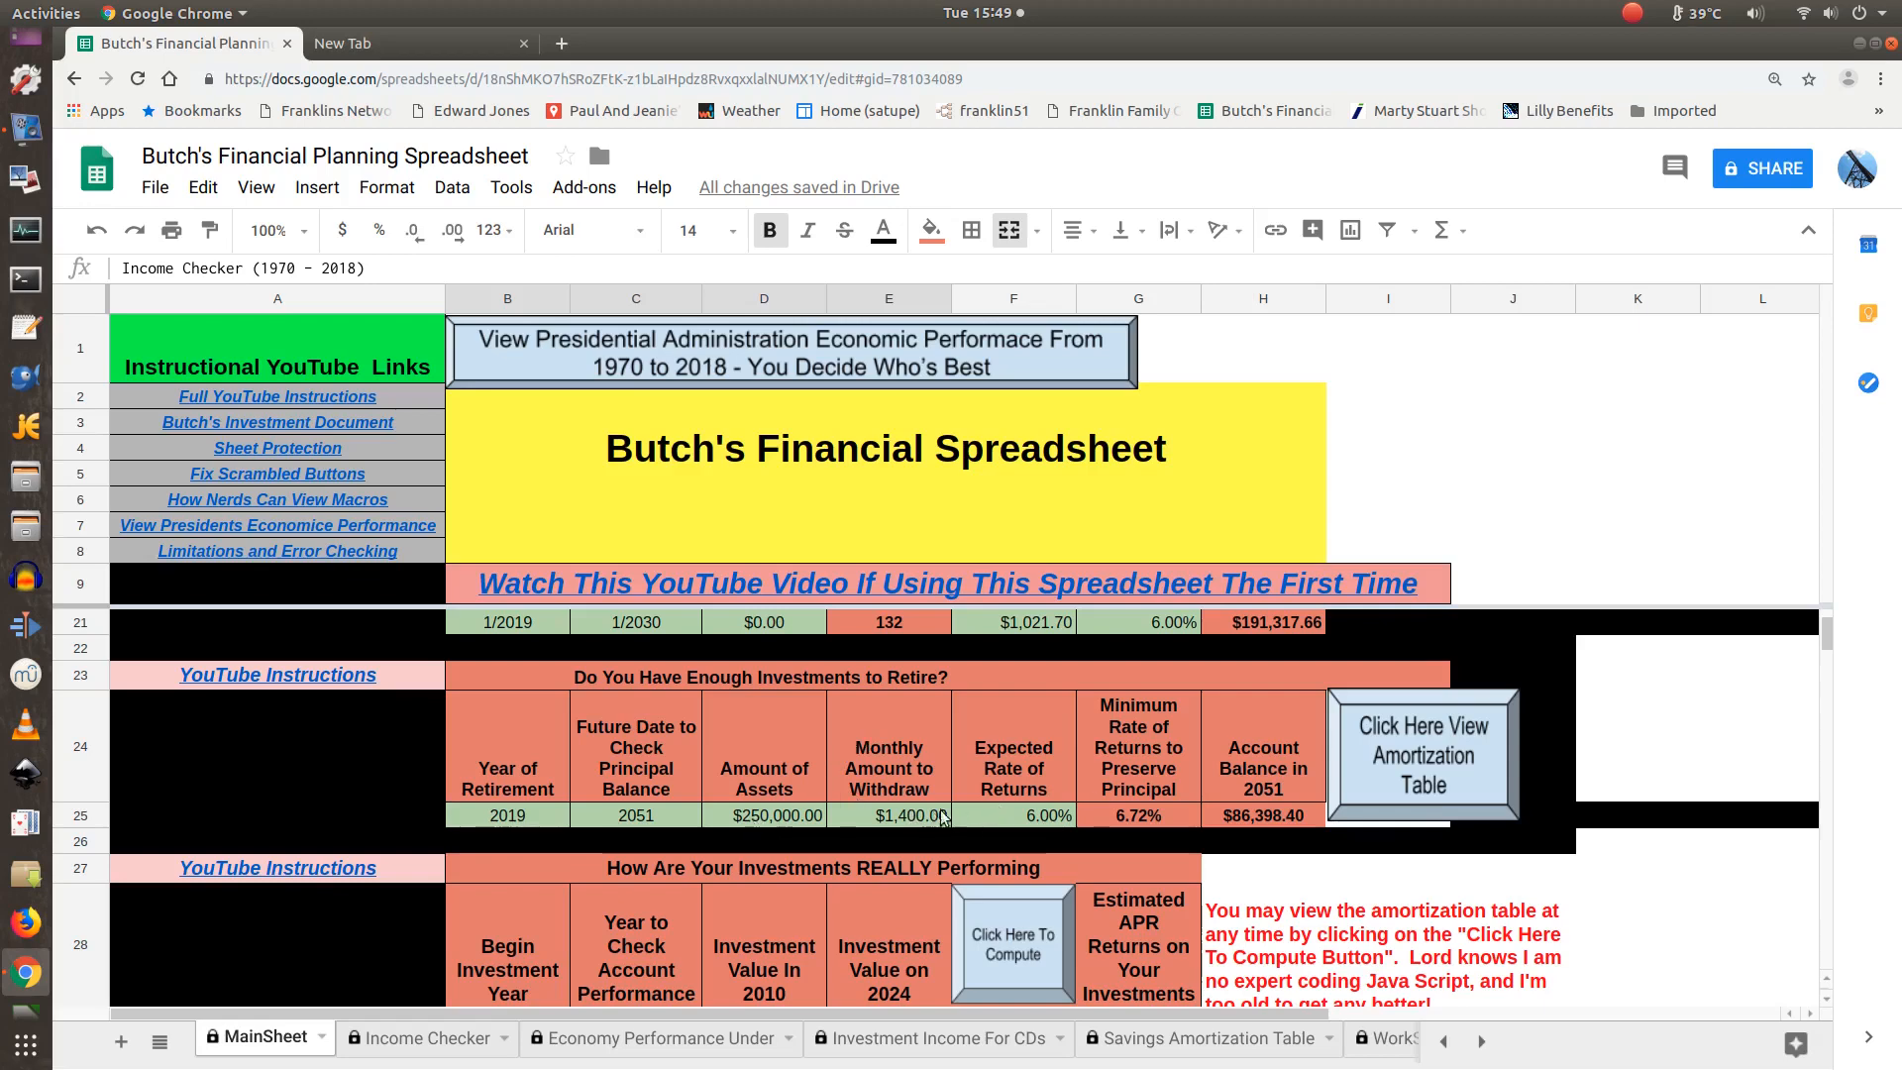
pyautogui.click(889, 818)
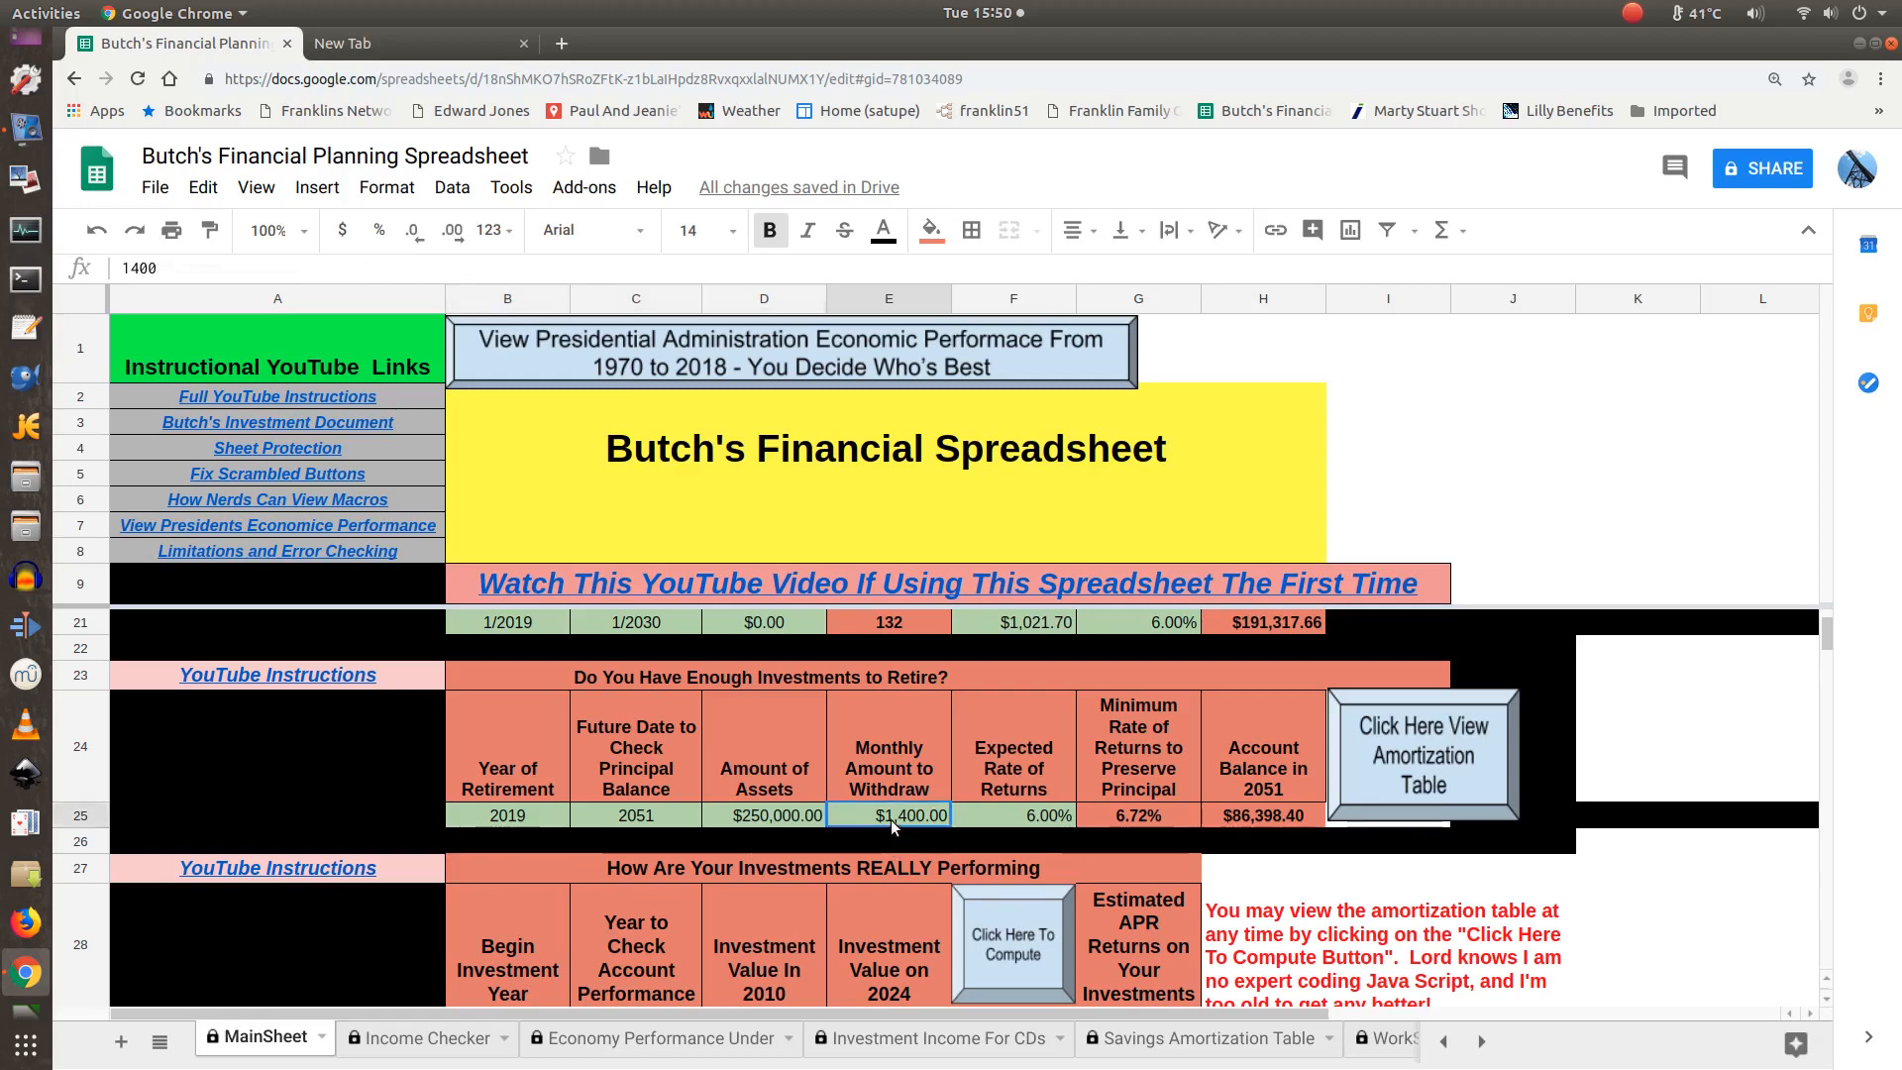
pyautogui.write('2000')
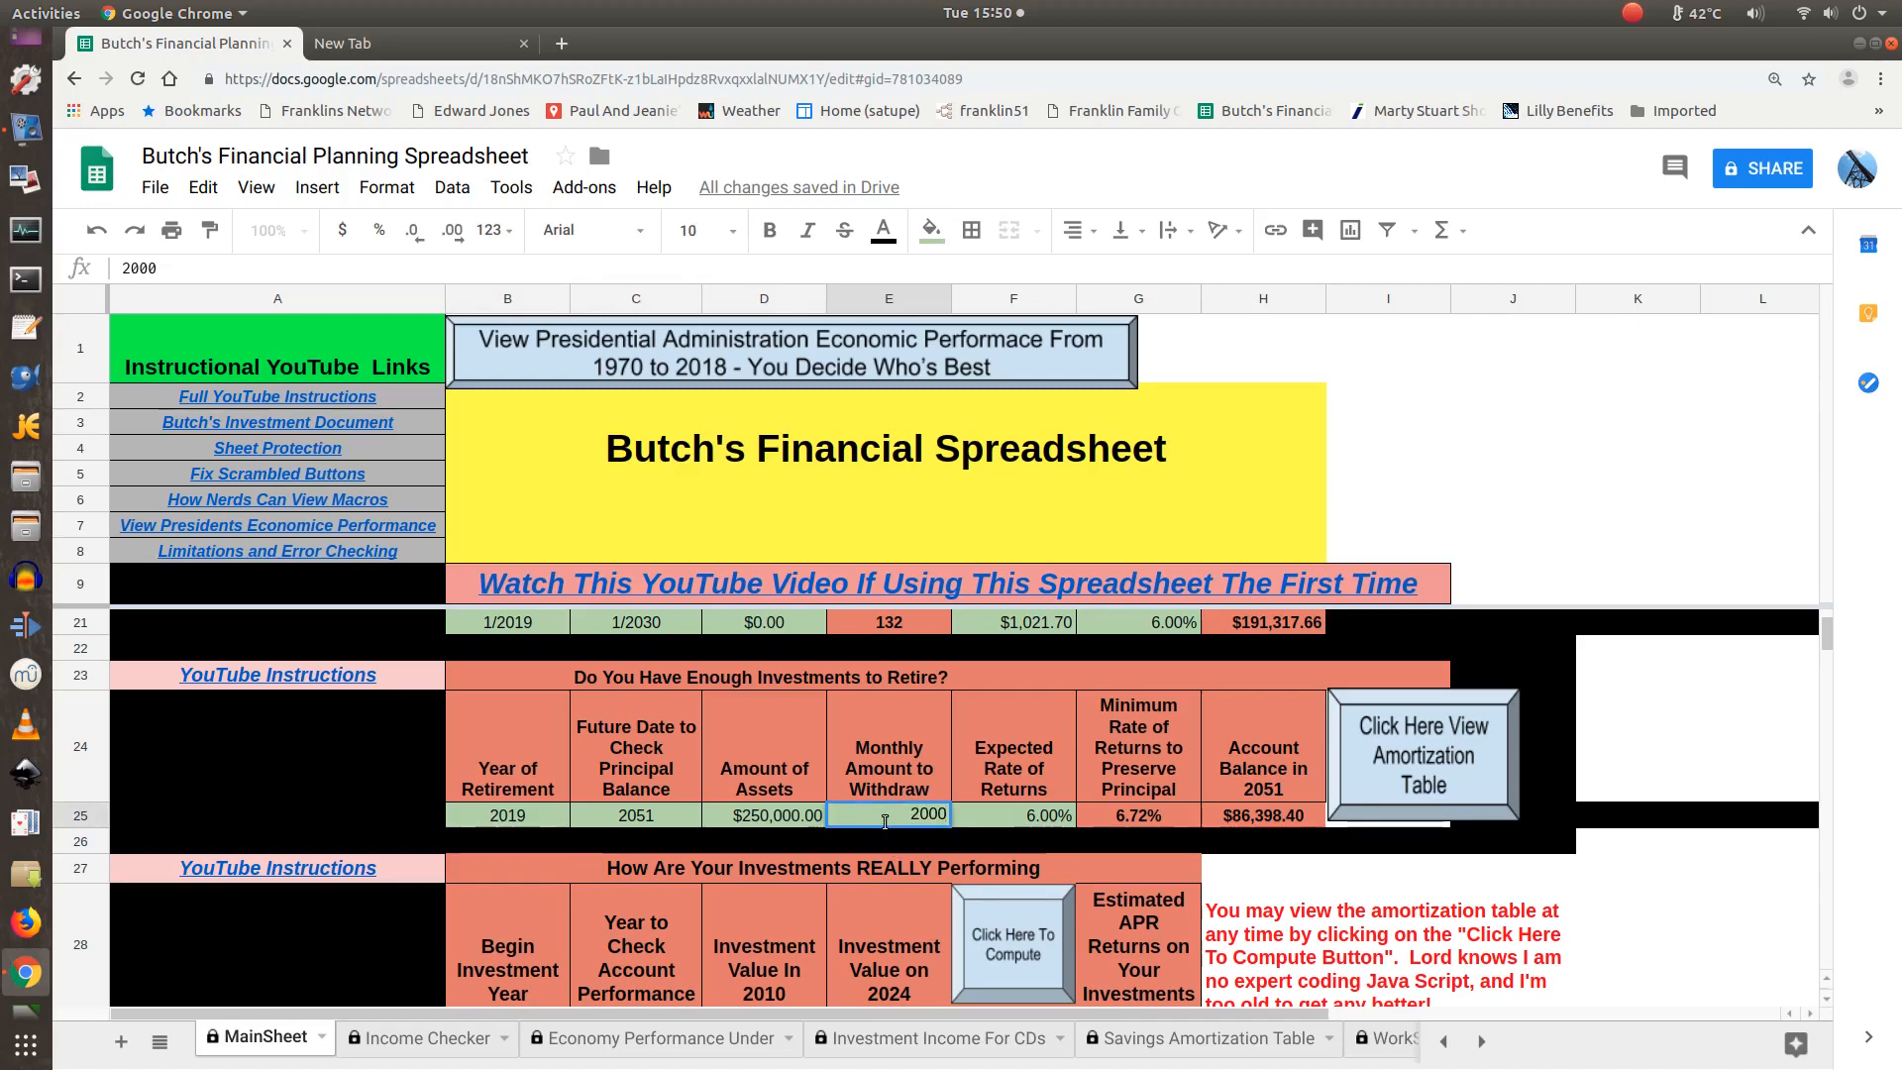
pyautogui.press('Tab')
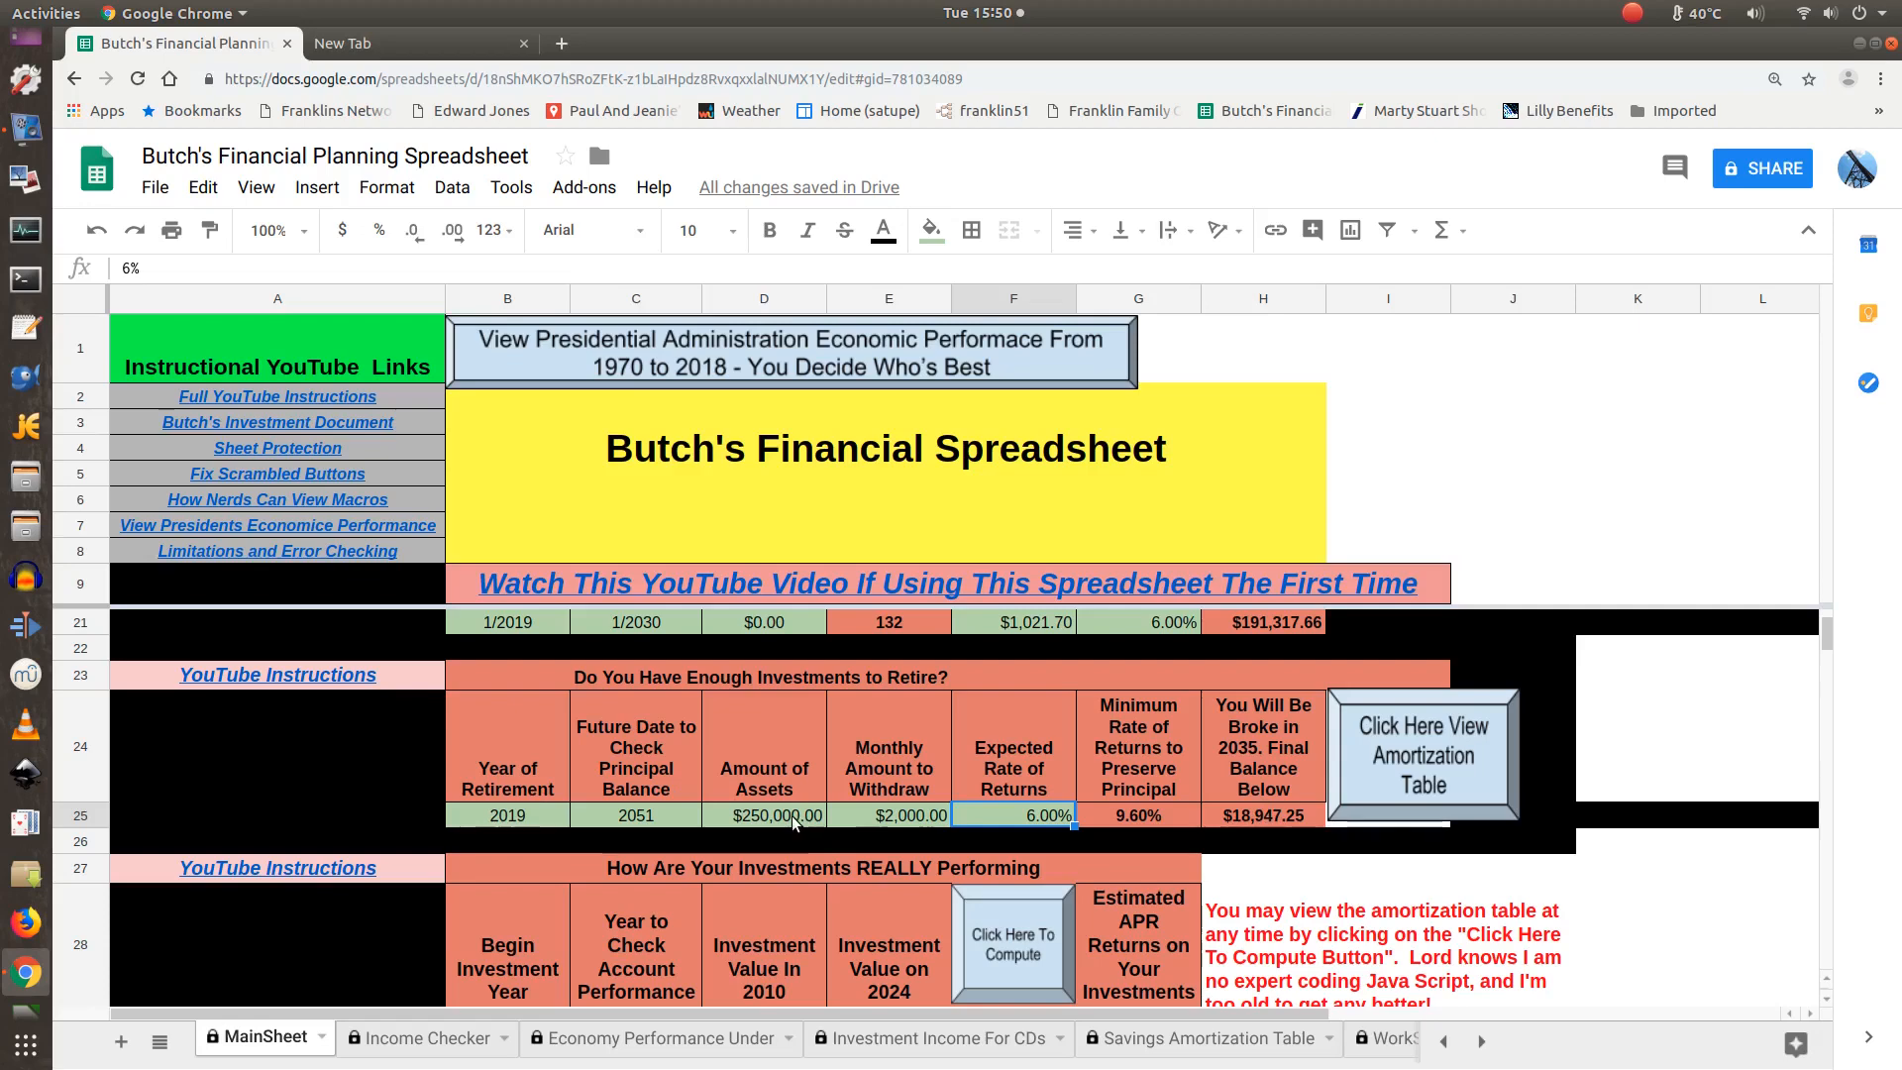
# Try a Monthly Amount to Withdraw of 1800 and then 1700 in the retirement calculator, checking the final balance for each.
pyautogui.click(869, 823)
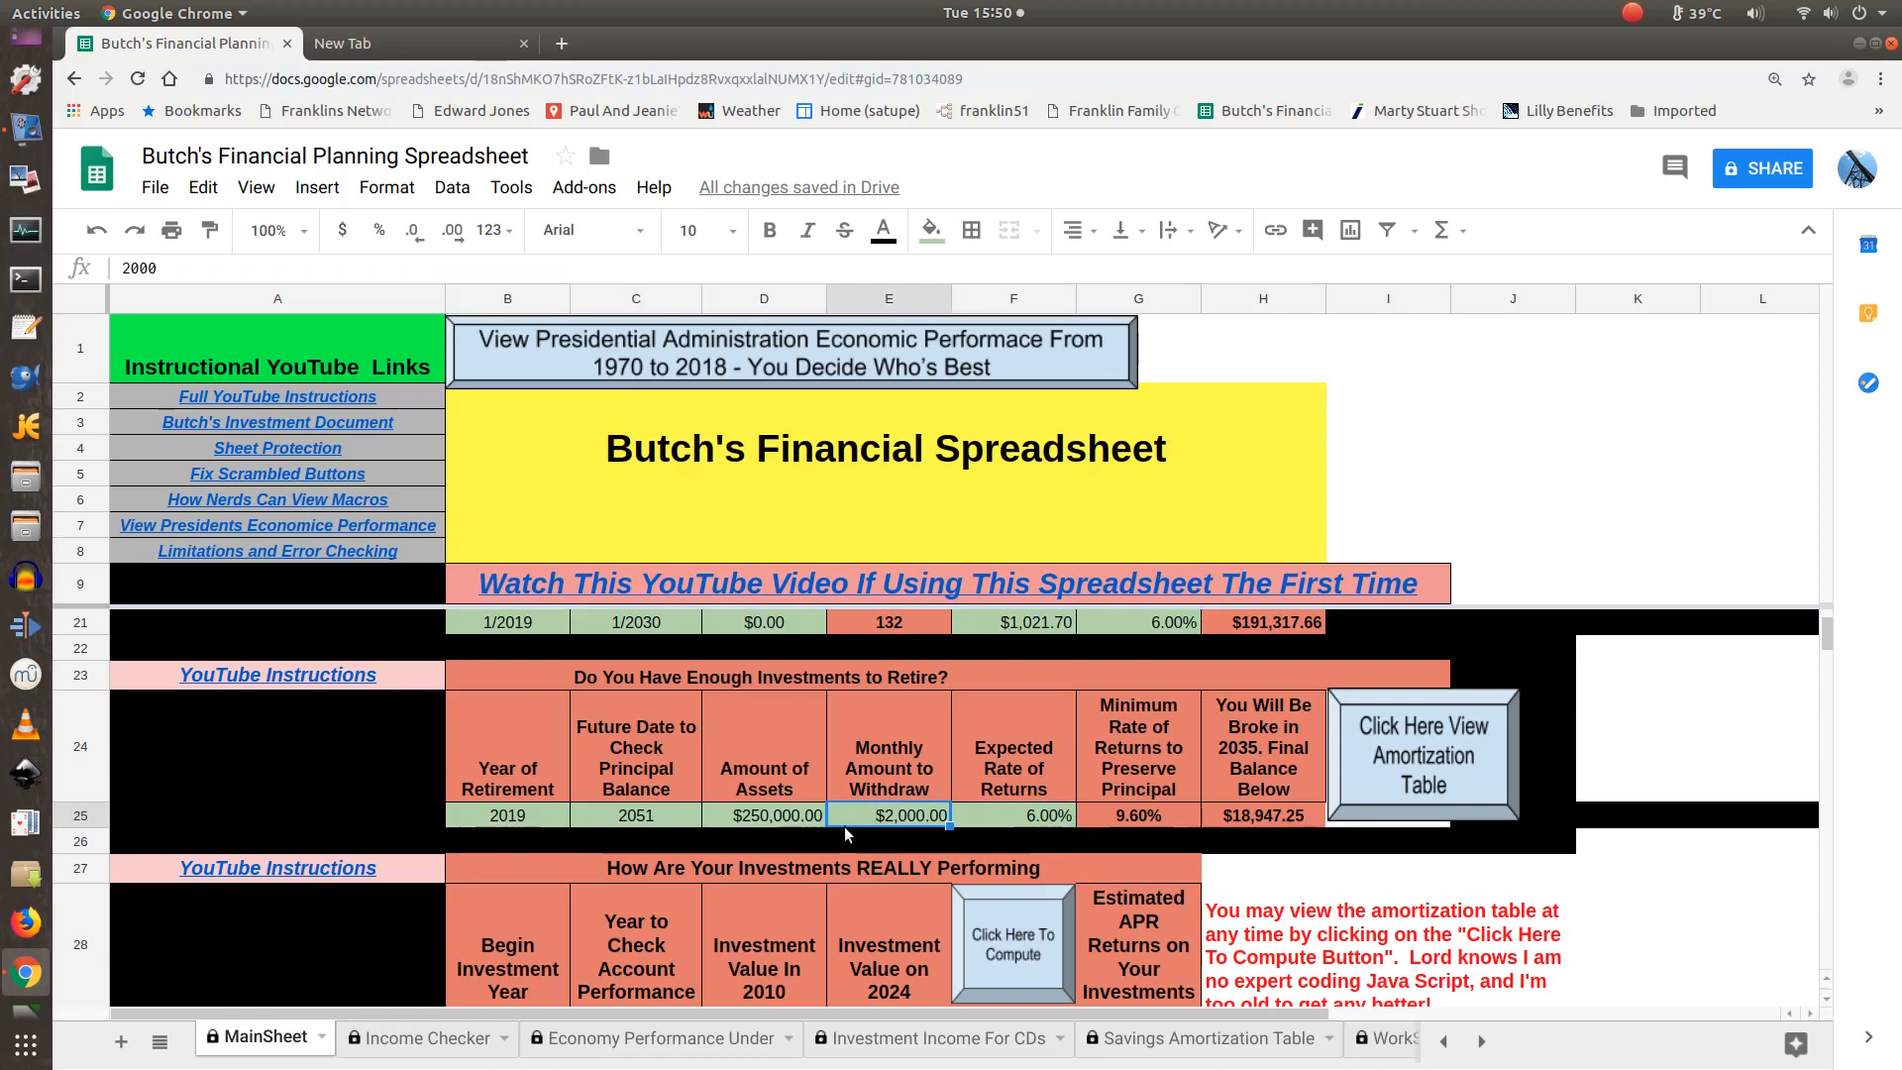
pyautogui.write('1800')
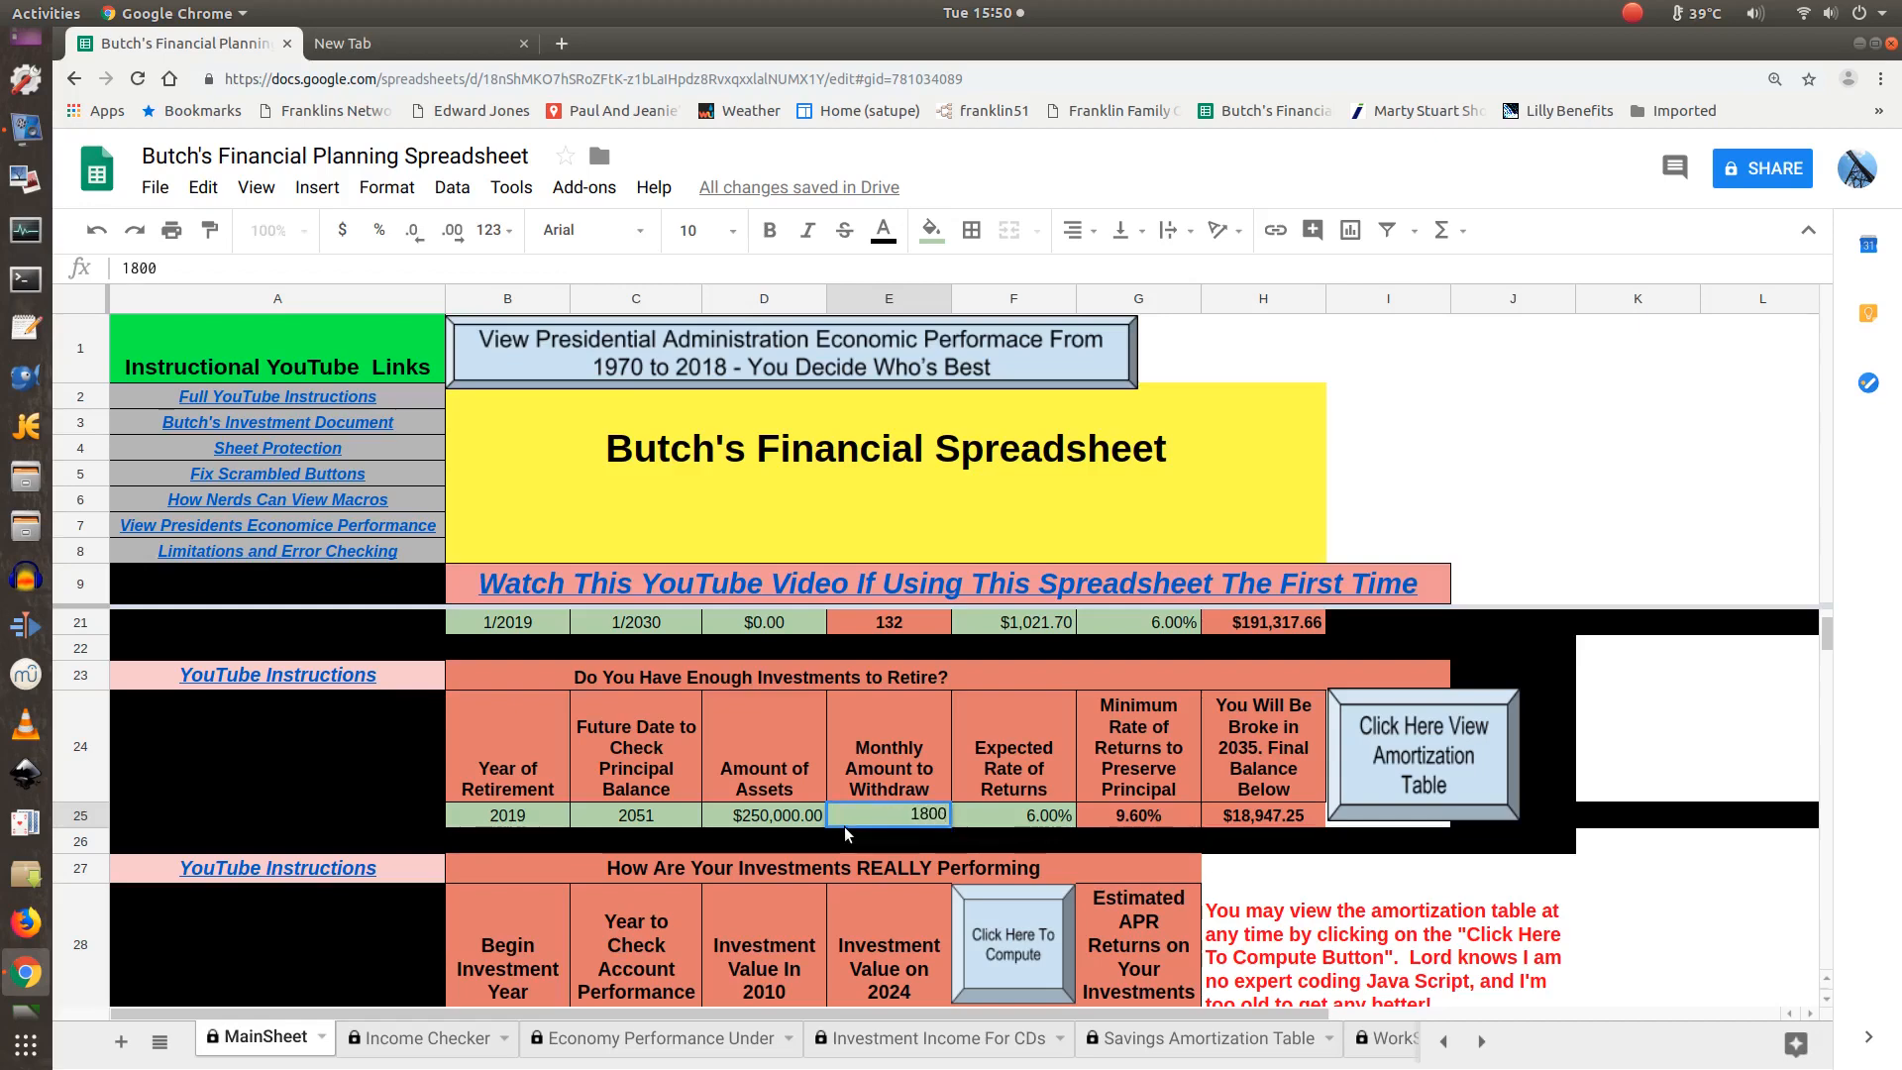
pyautogui.press('Tab')
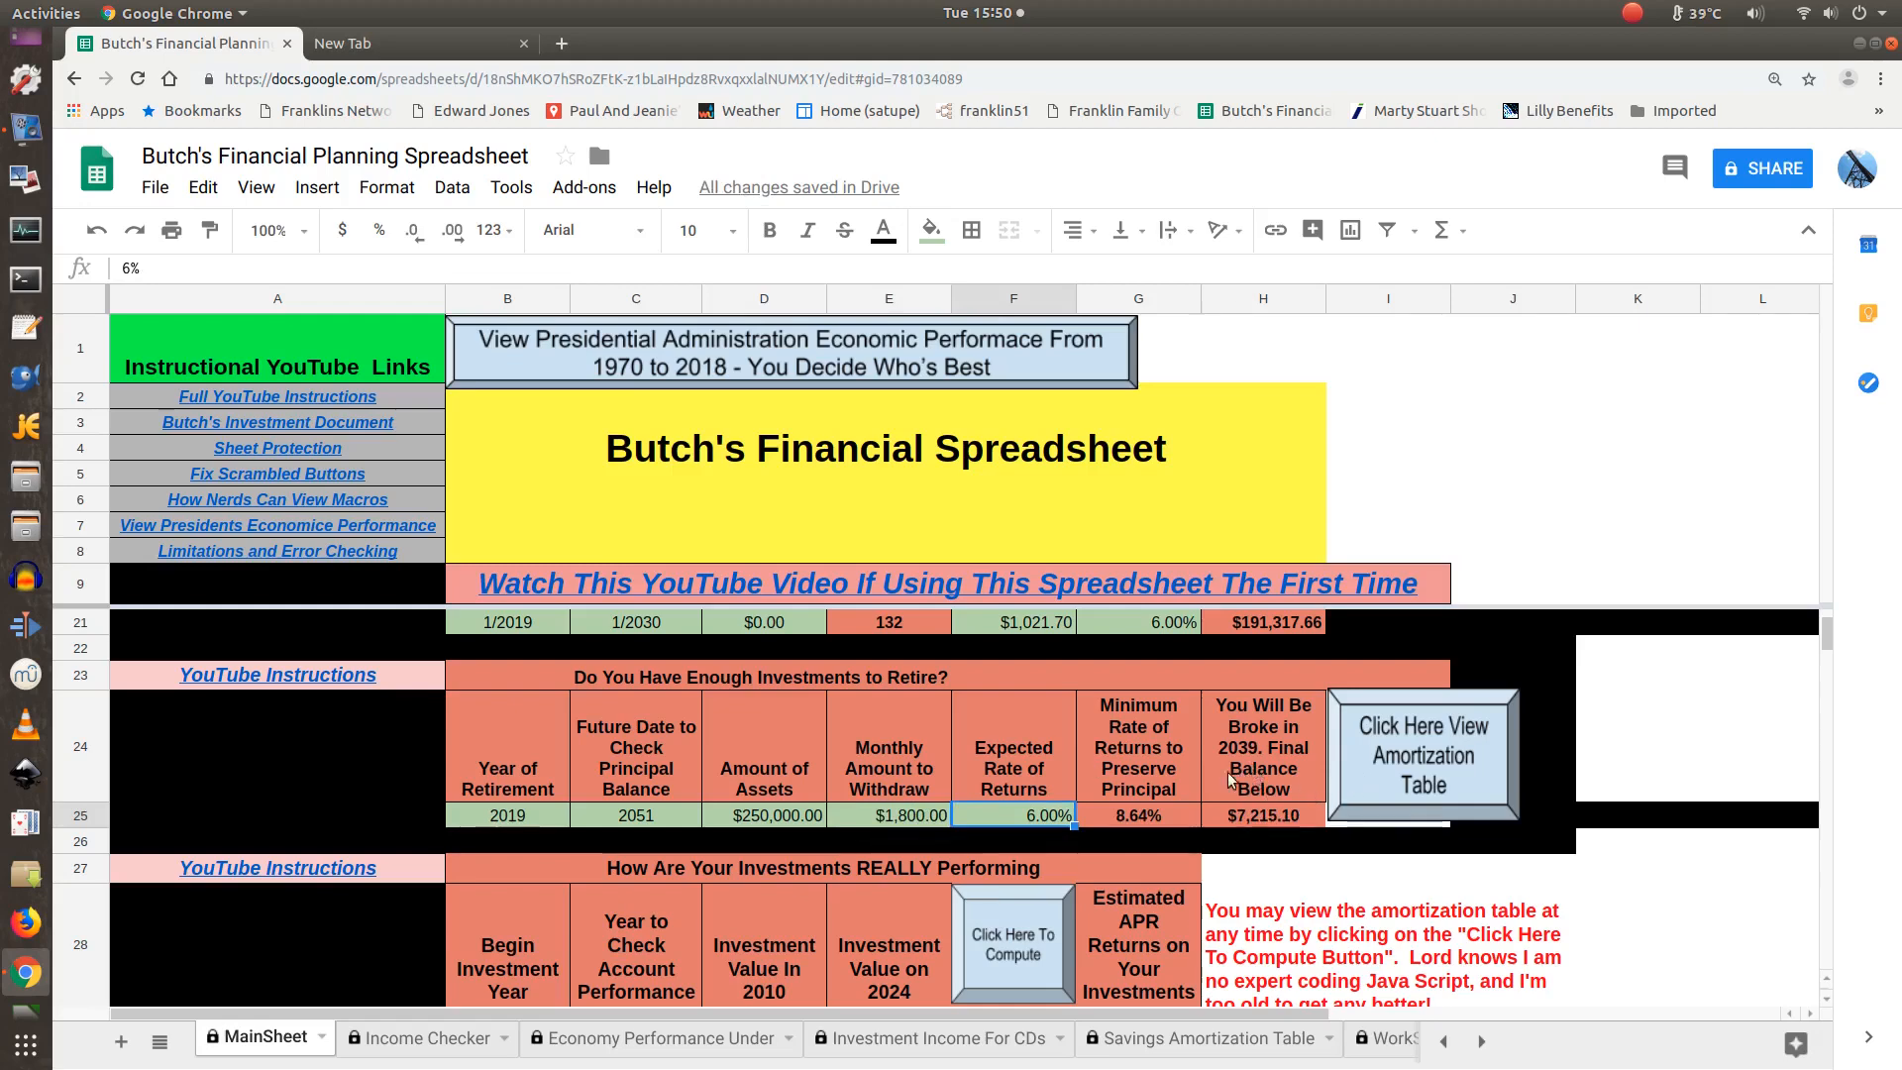
pyautogui.click(907, 824)
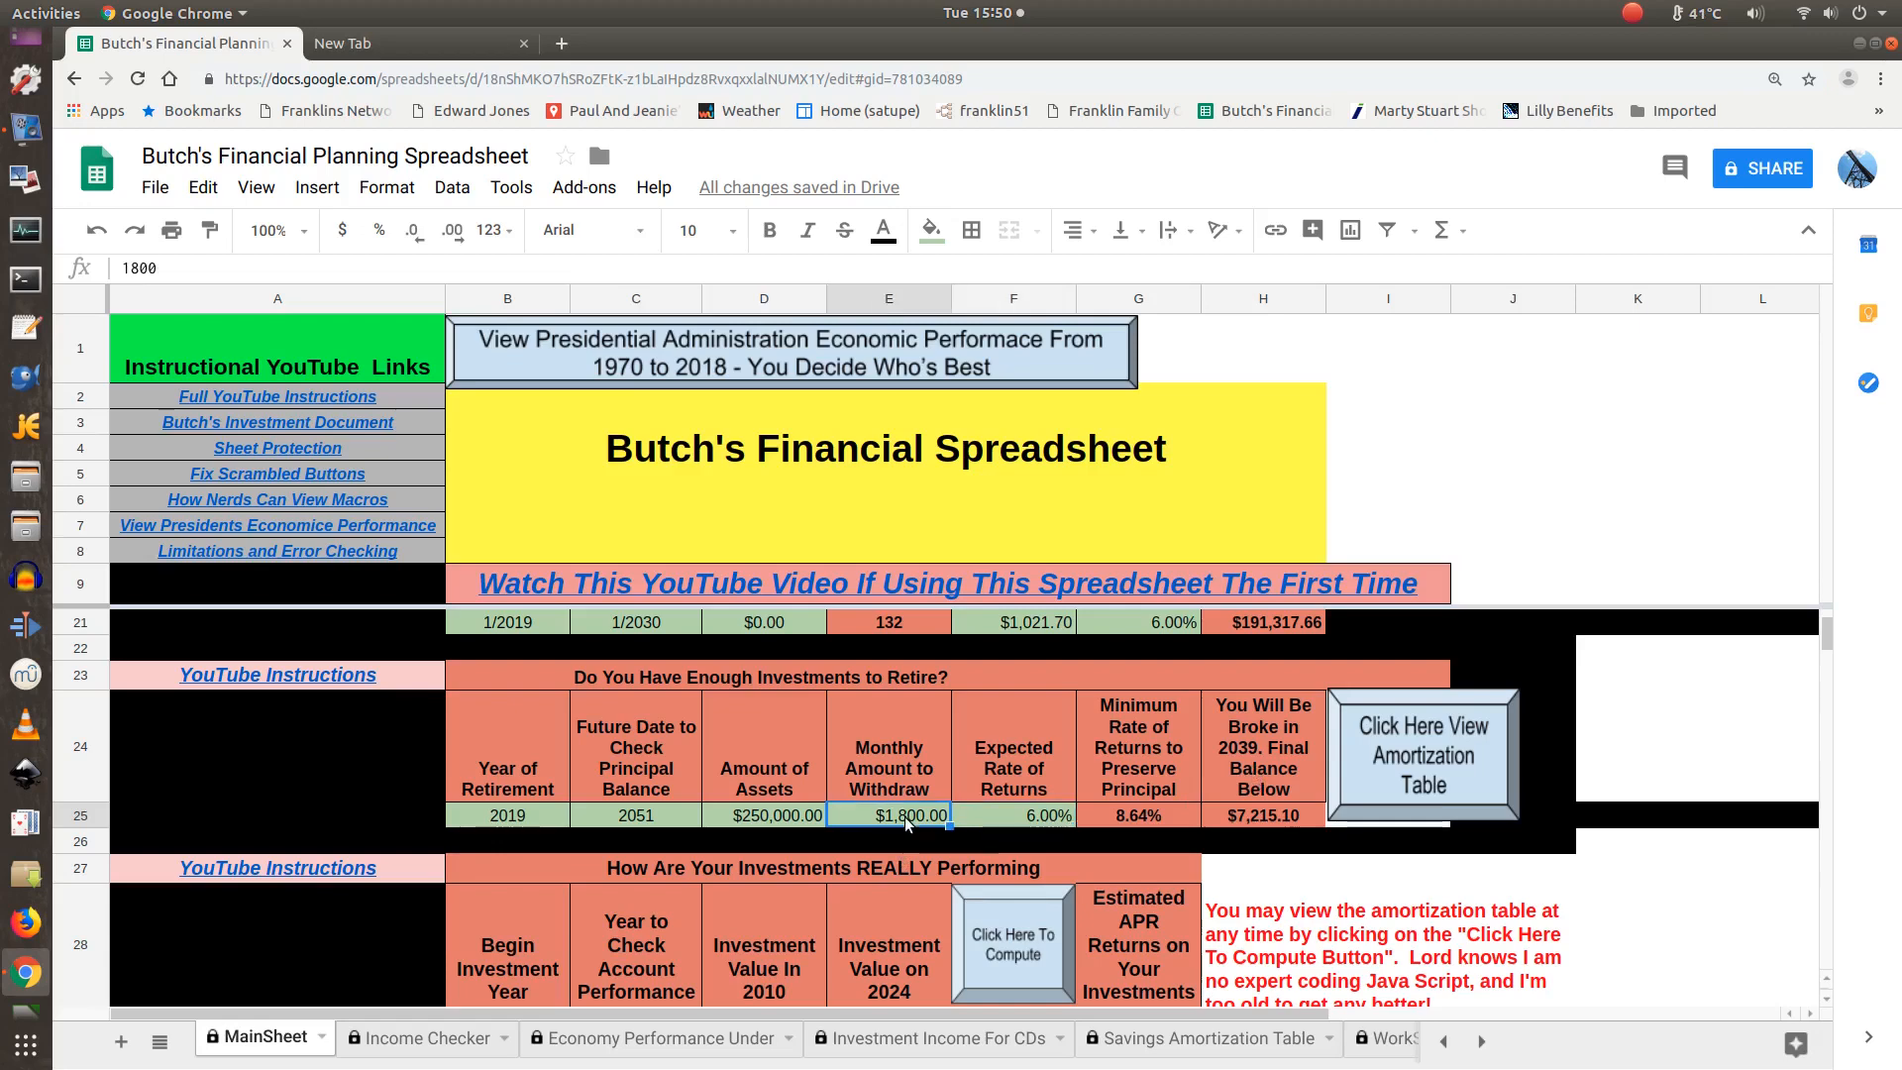
pyautogui.write('17000')
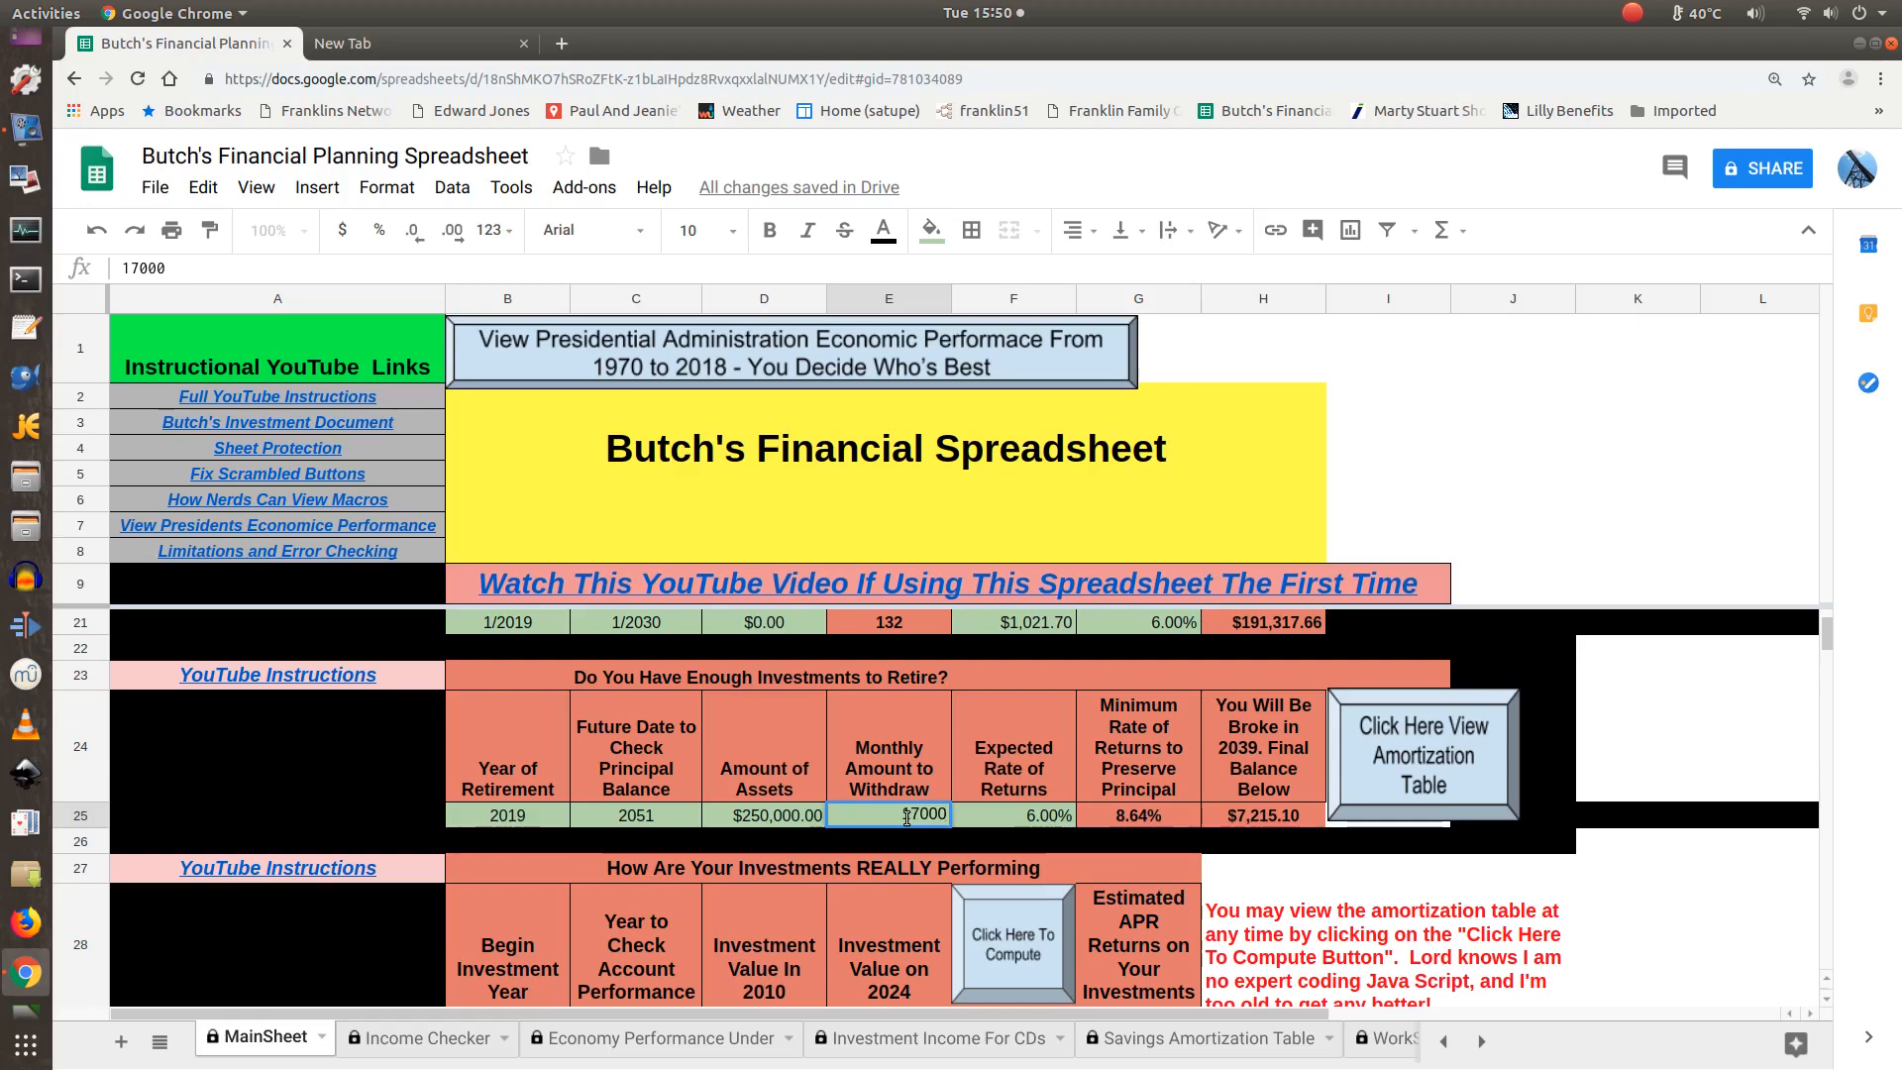
pyautogui.press('BackSpace')
pyautogui.press('Tab')
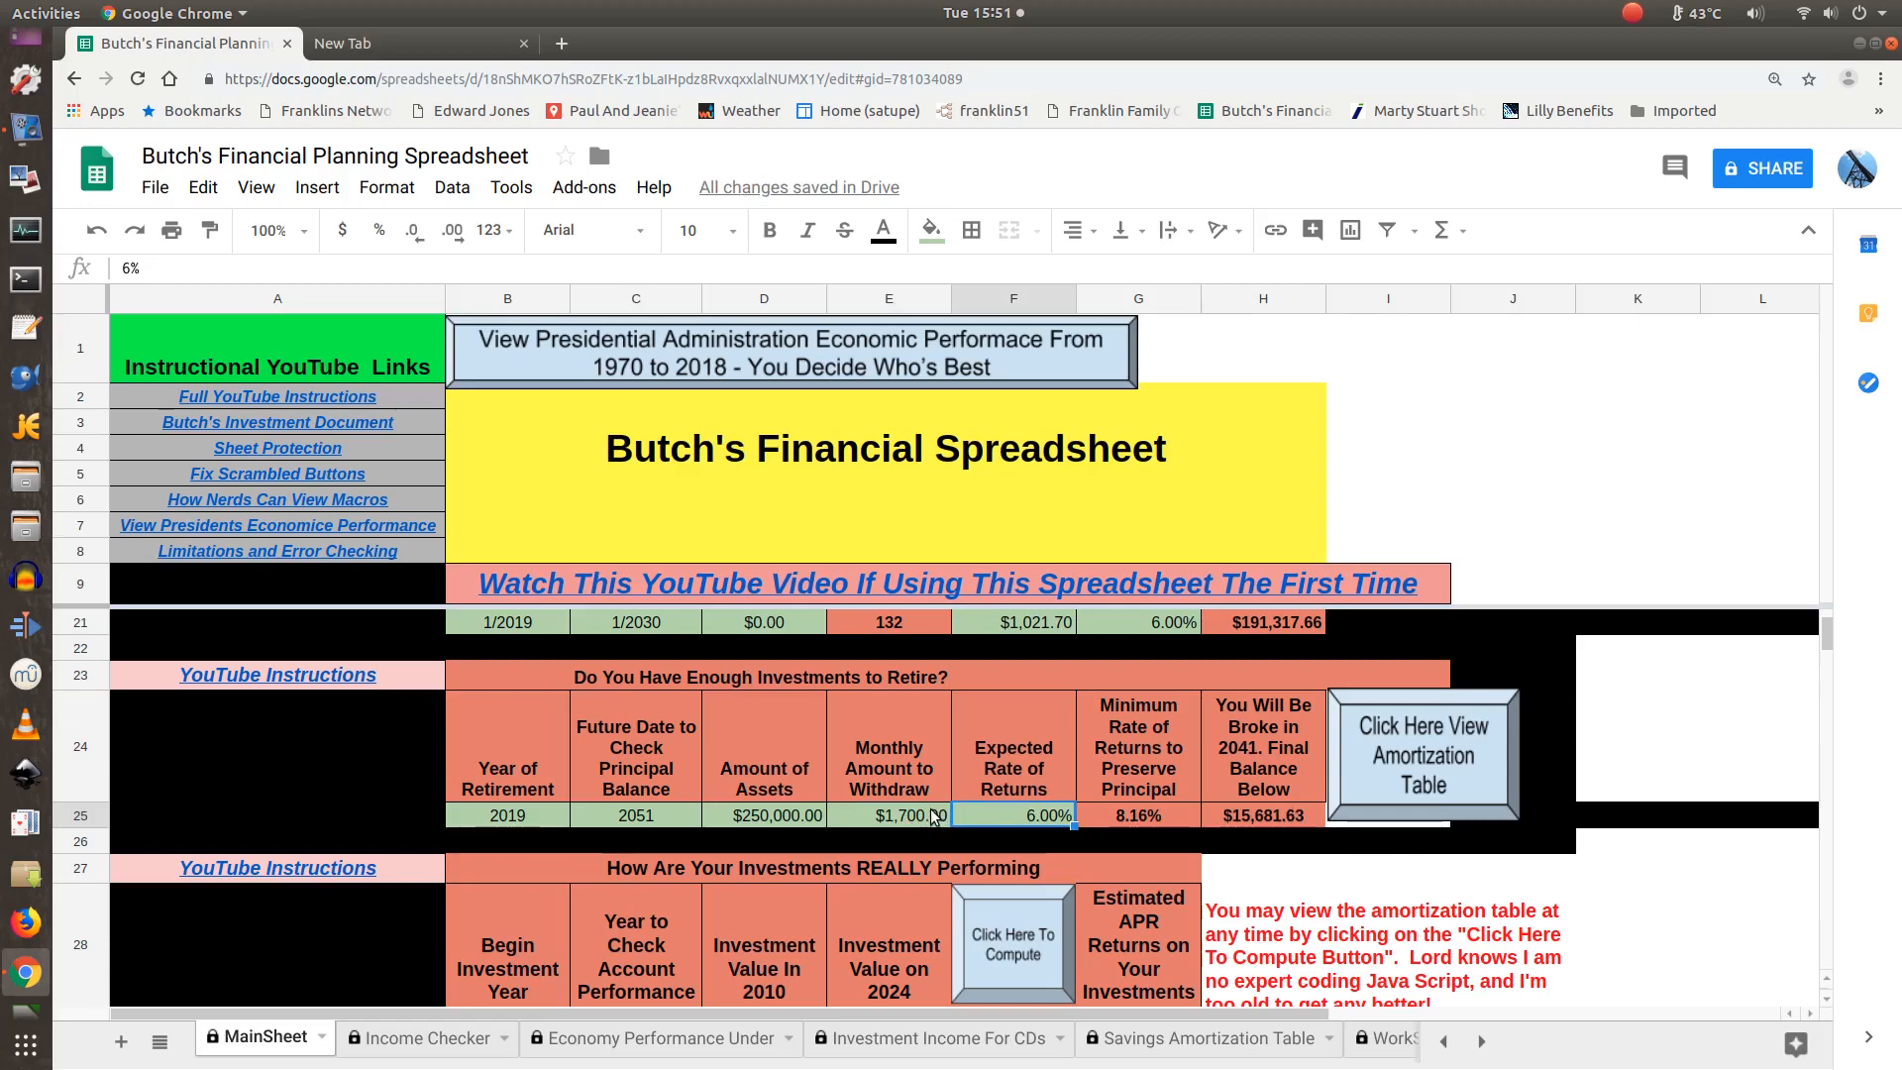
# Try a Monthly Amount to Withdraw of 1500 in the retirement calculator and check the final balance.
pyautogui.click(931, 816)
pyautogui.write('1500')
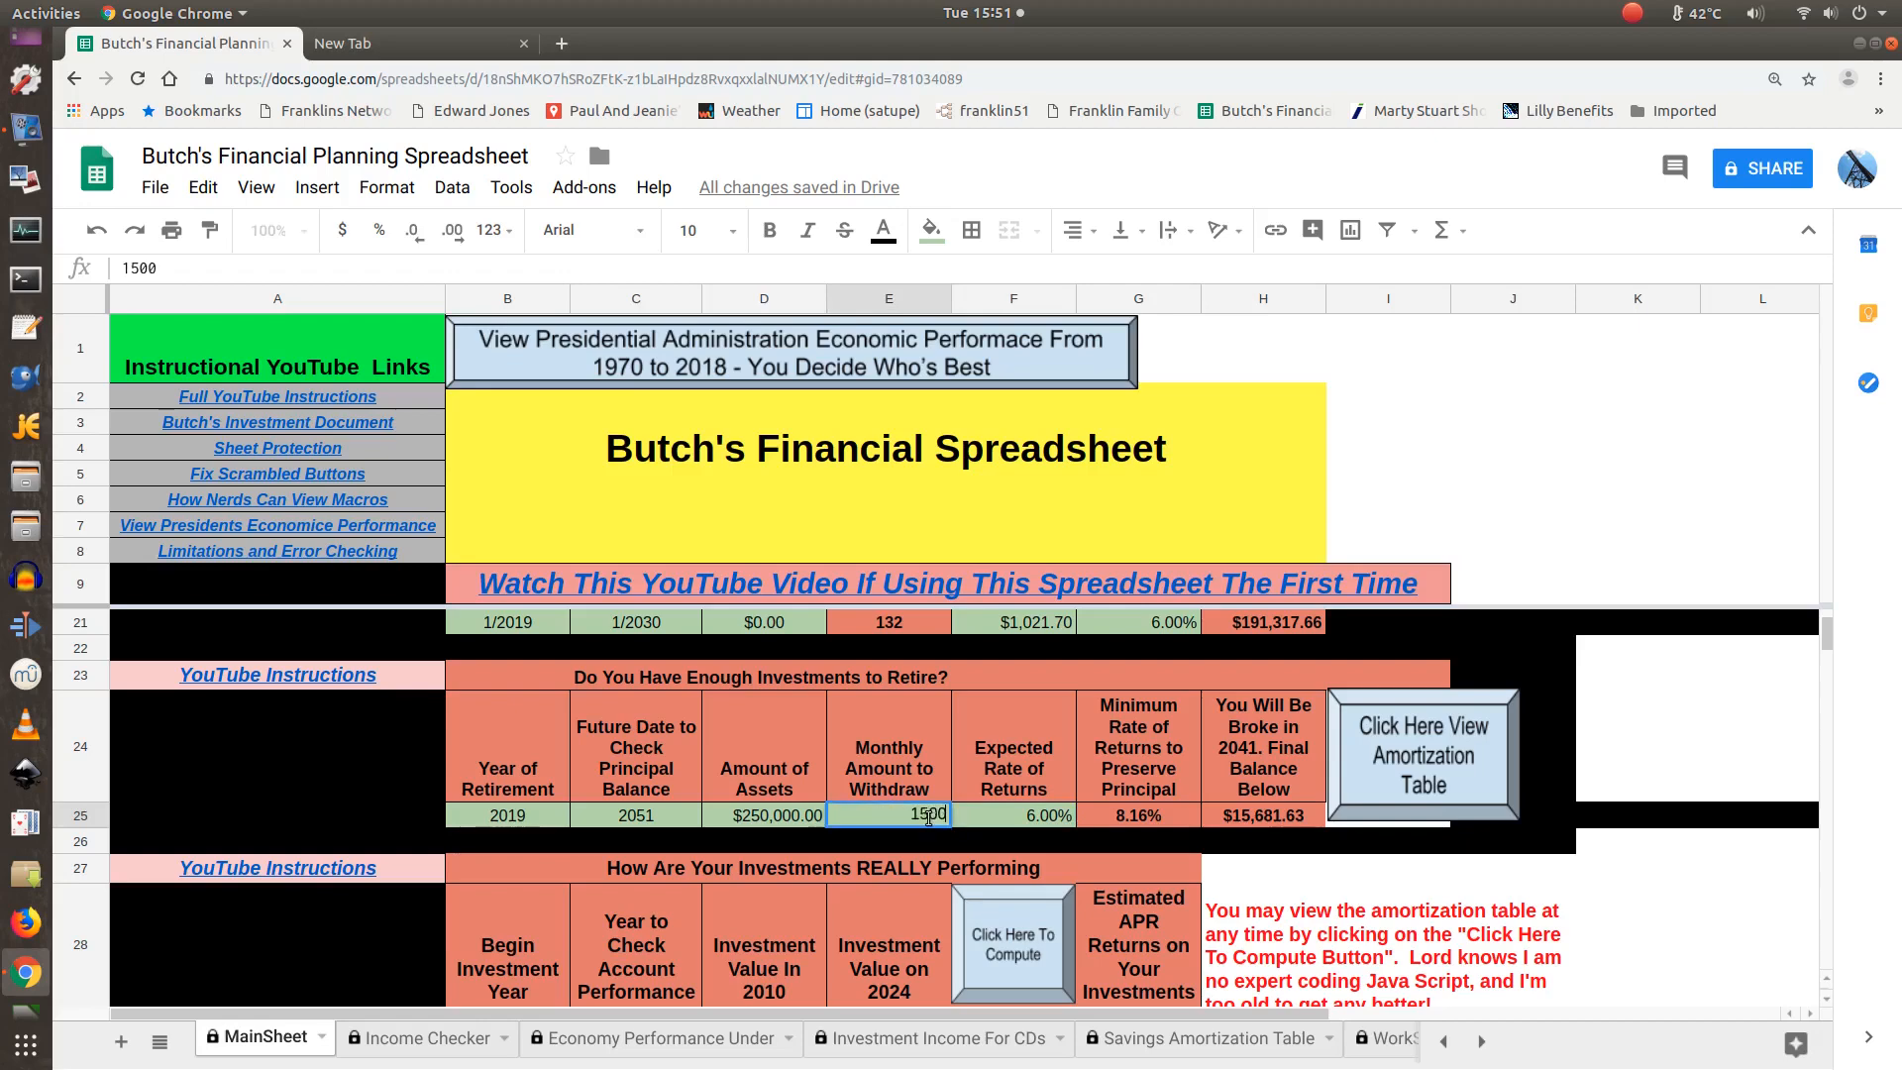
pyautogui.press('Tab')
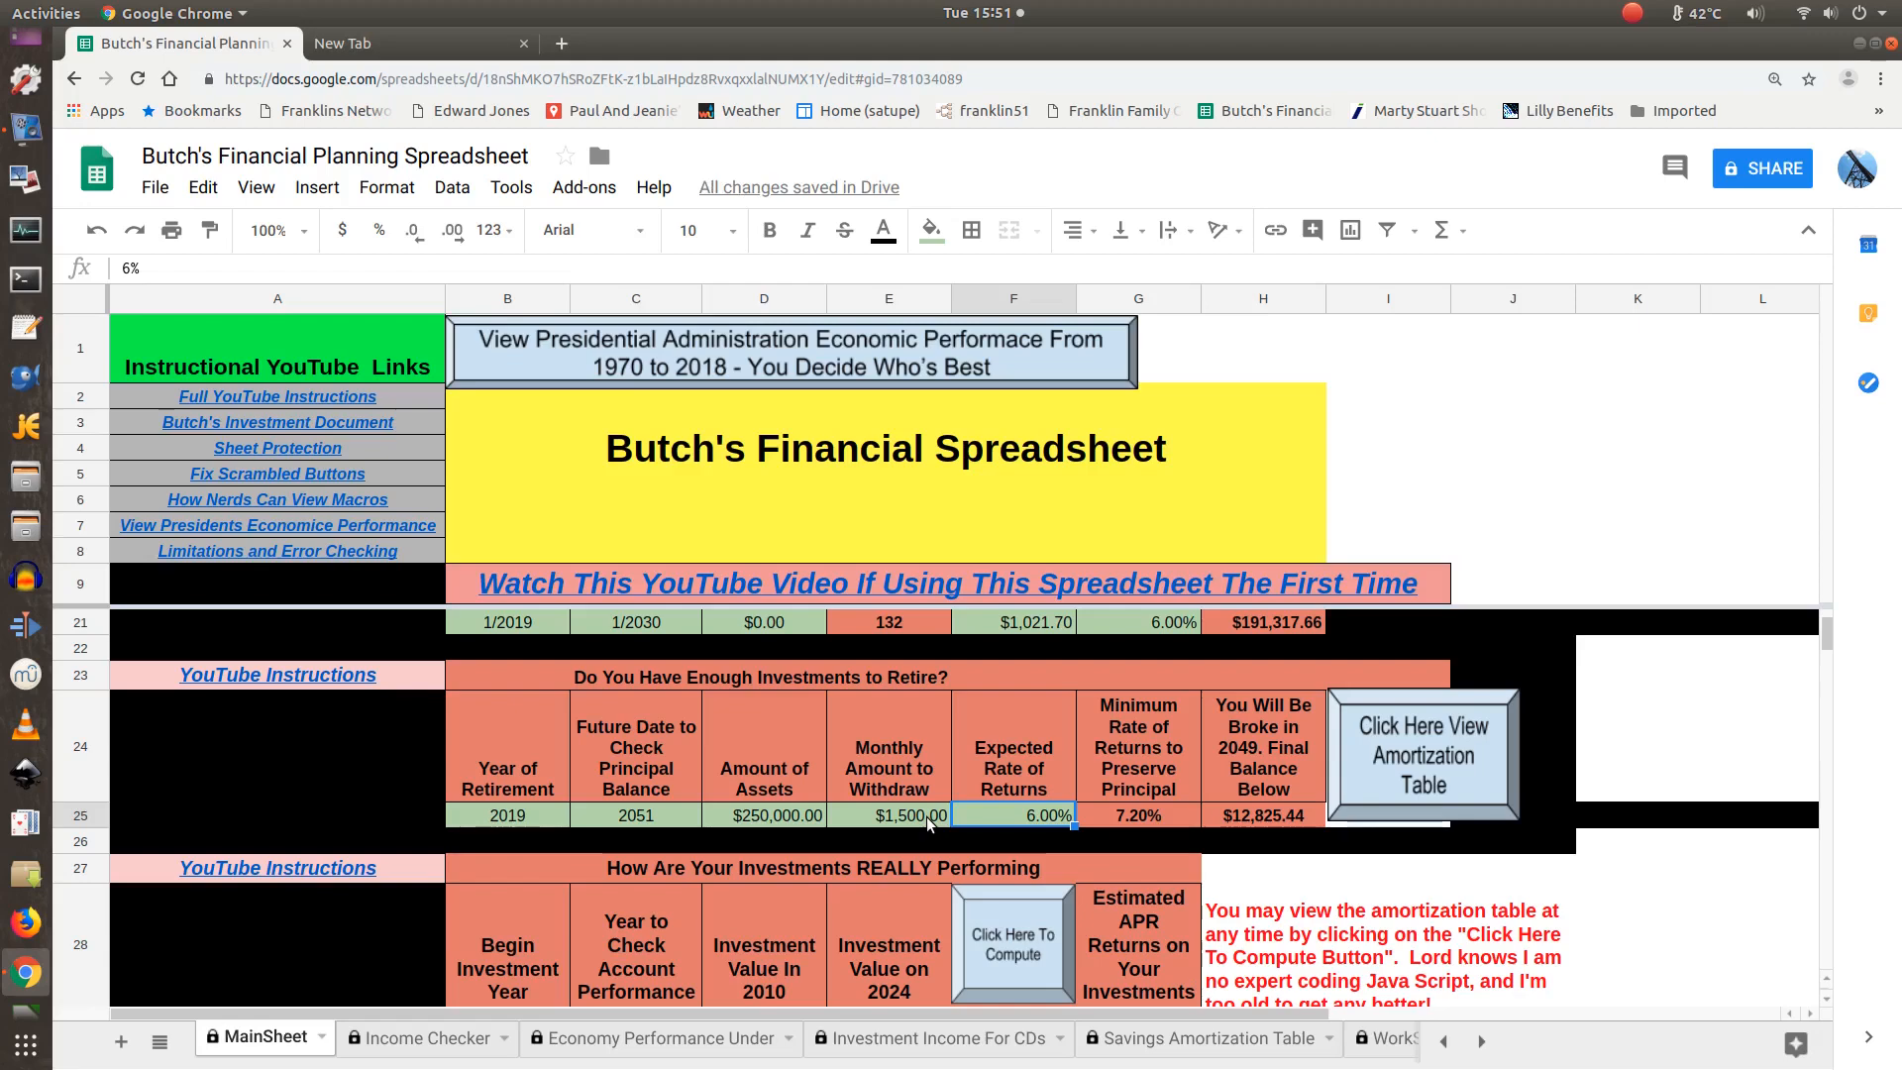
# Set the Monthly Amount to Withdraw in the retirement calculator to 1400.
pyautogui.click(925, 816)
pyautogui.write('14000')
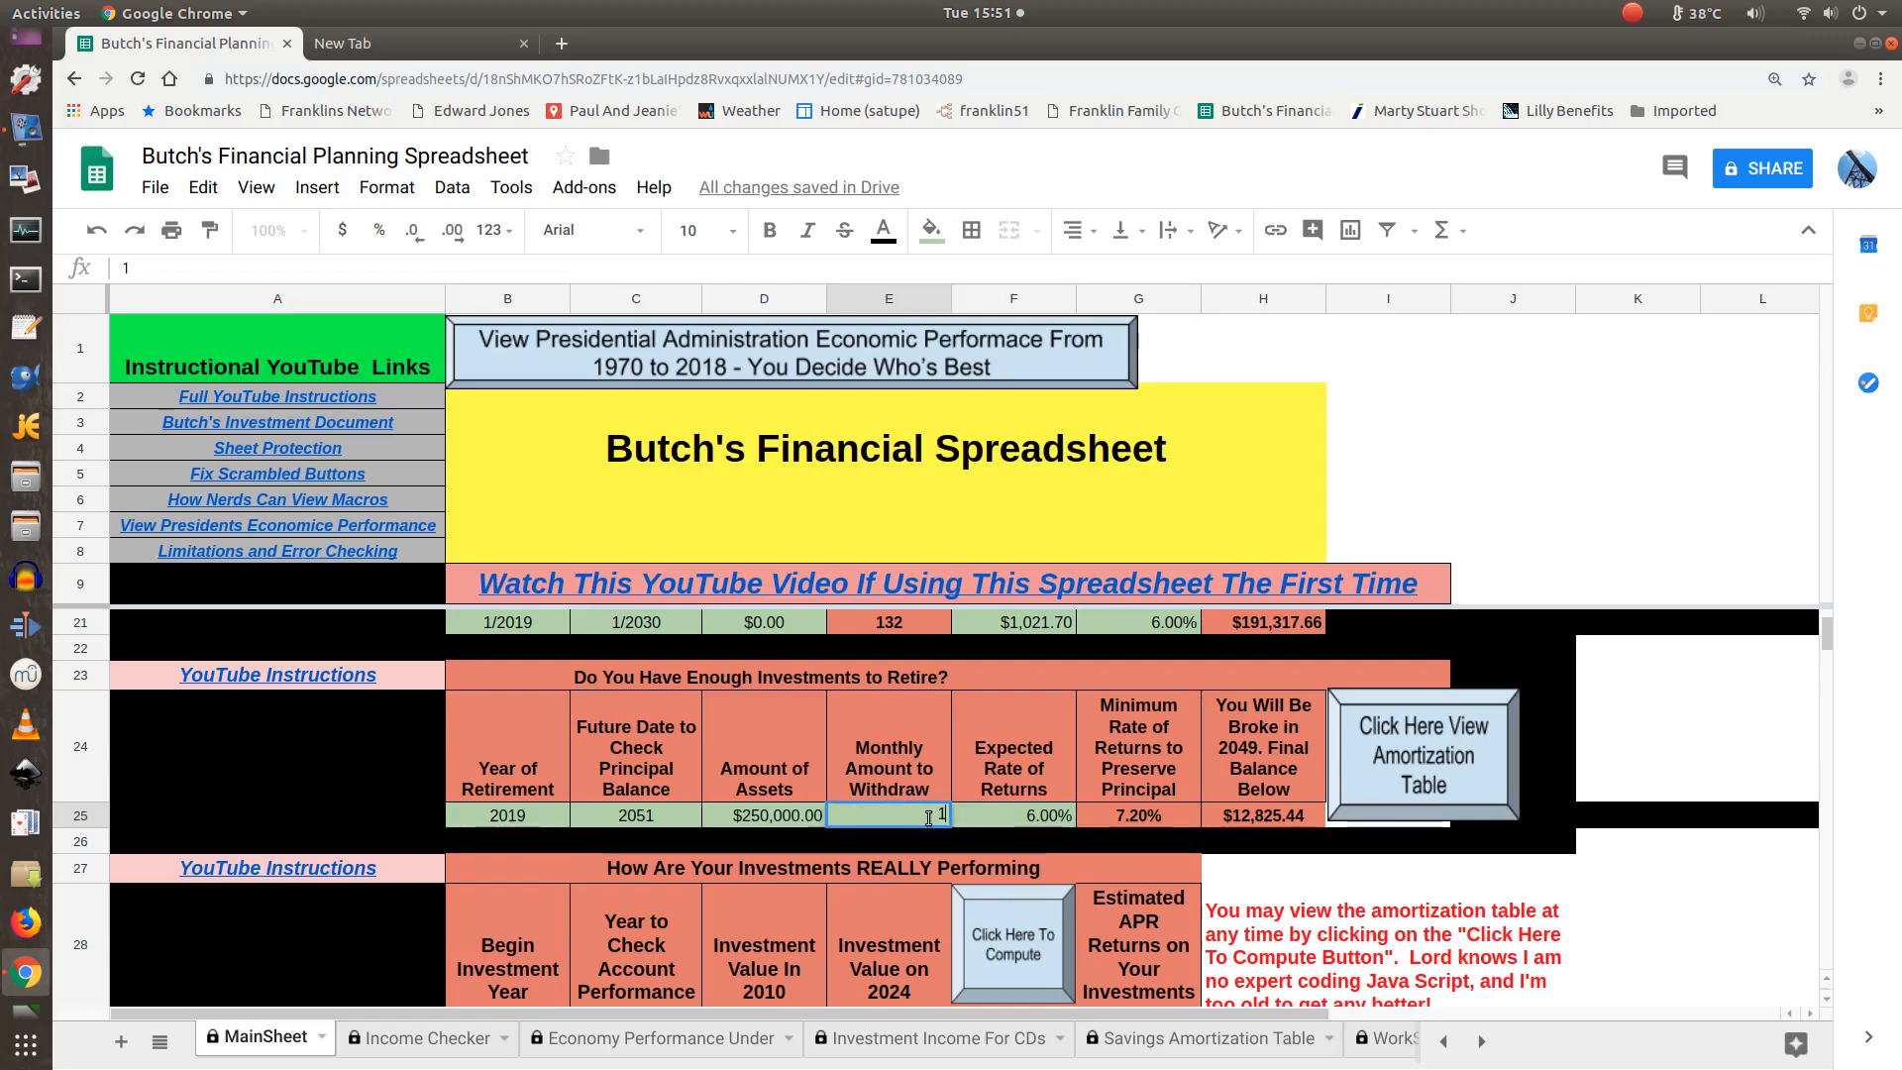
pyautogui.press('BackSpace')
pyautogui.press('Tab')
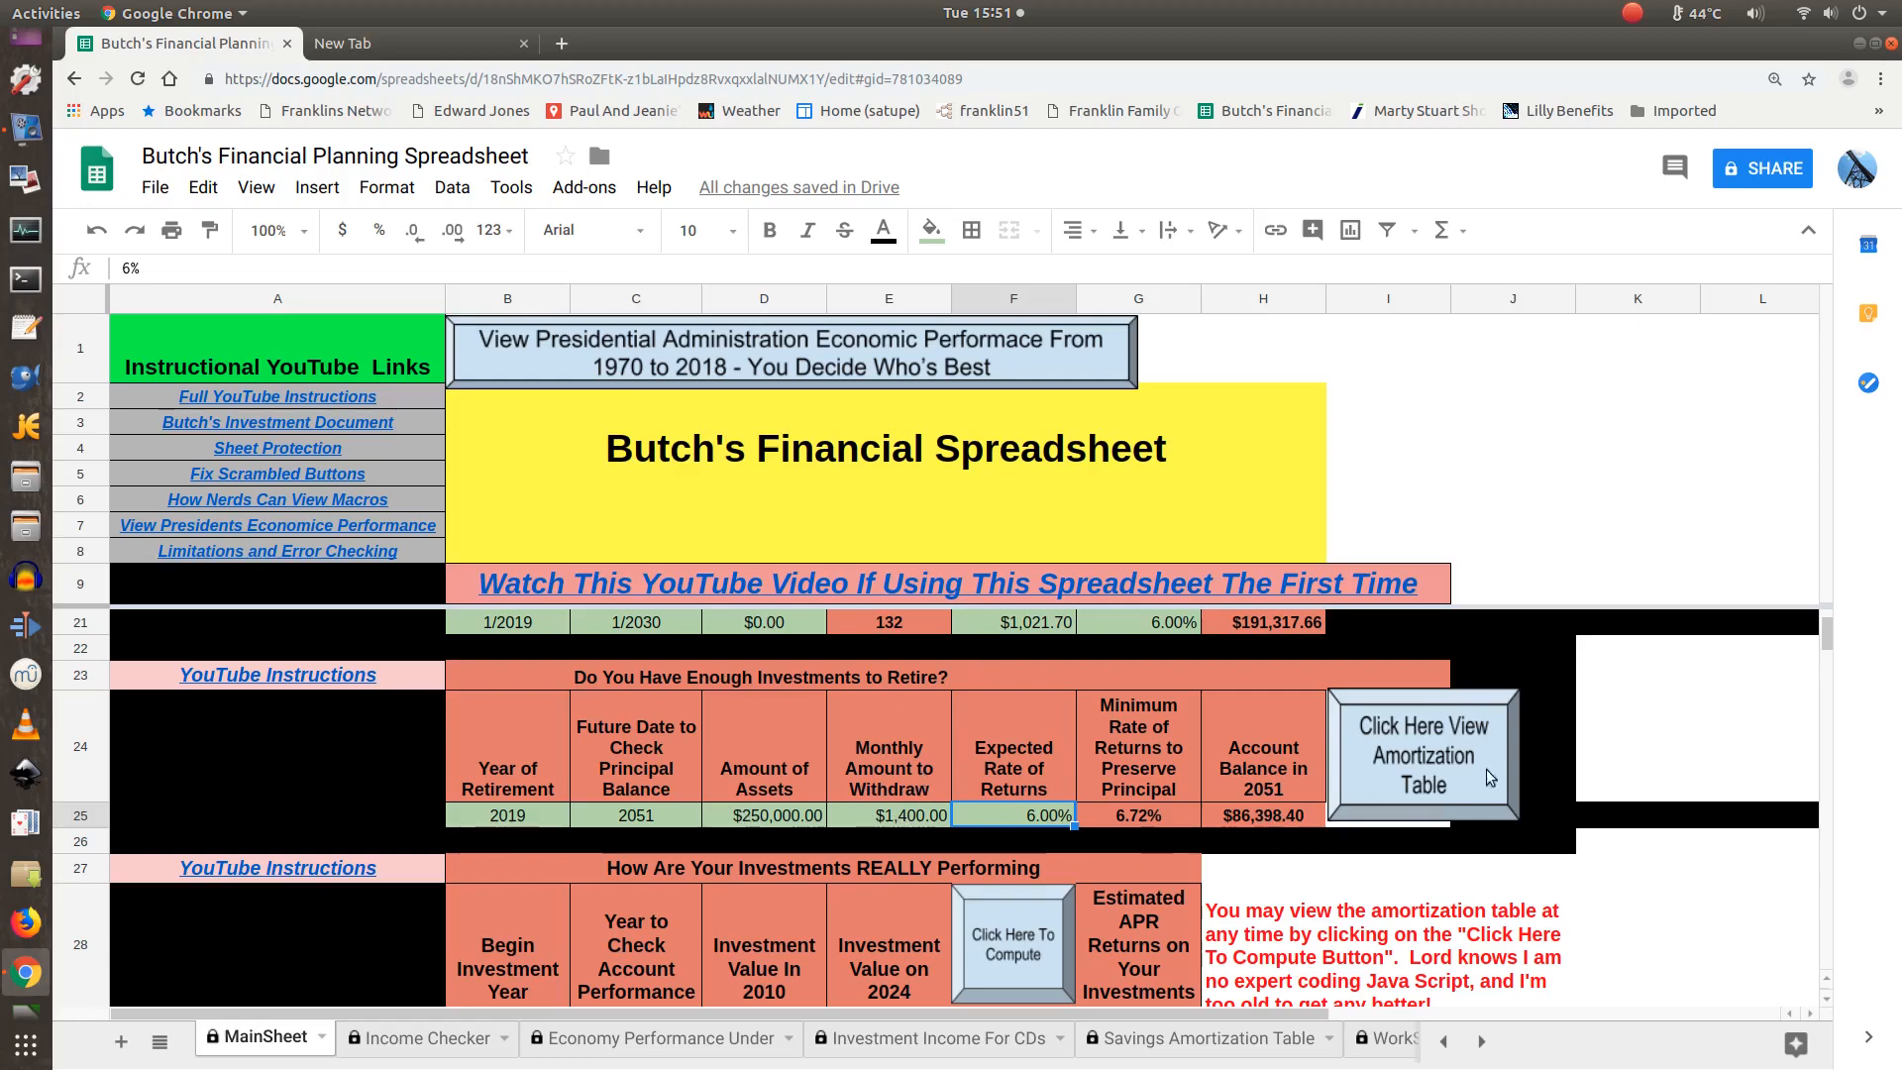
# Open the retirement calculator's amortization table, review the projected account balances through 2051, and return to the main sheet.
pyautogui.click(1411, 783)
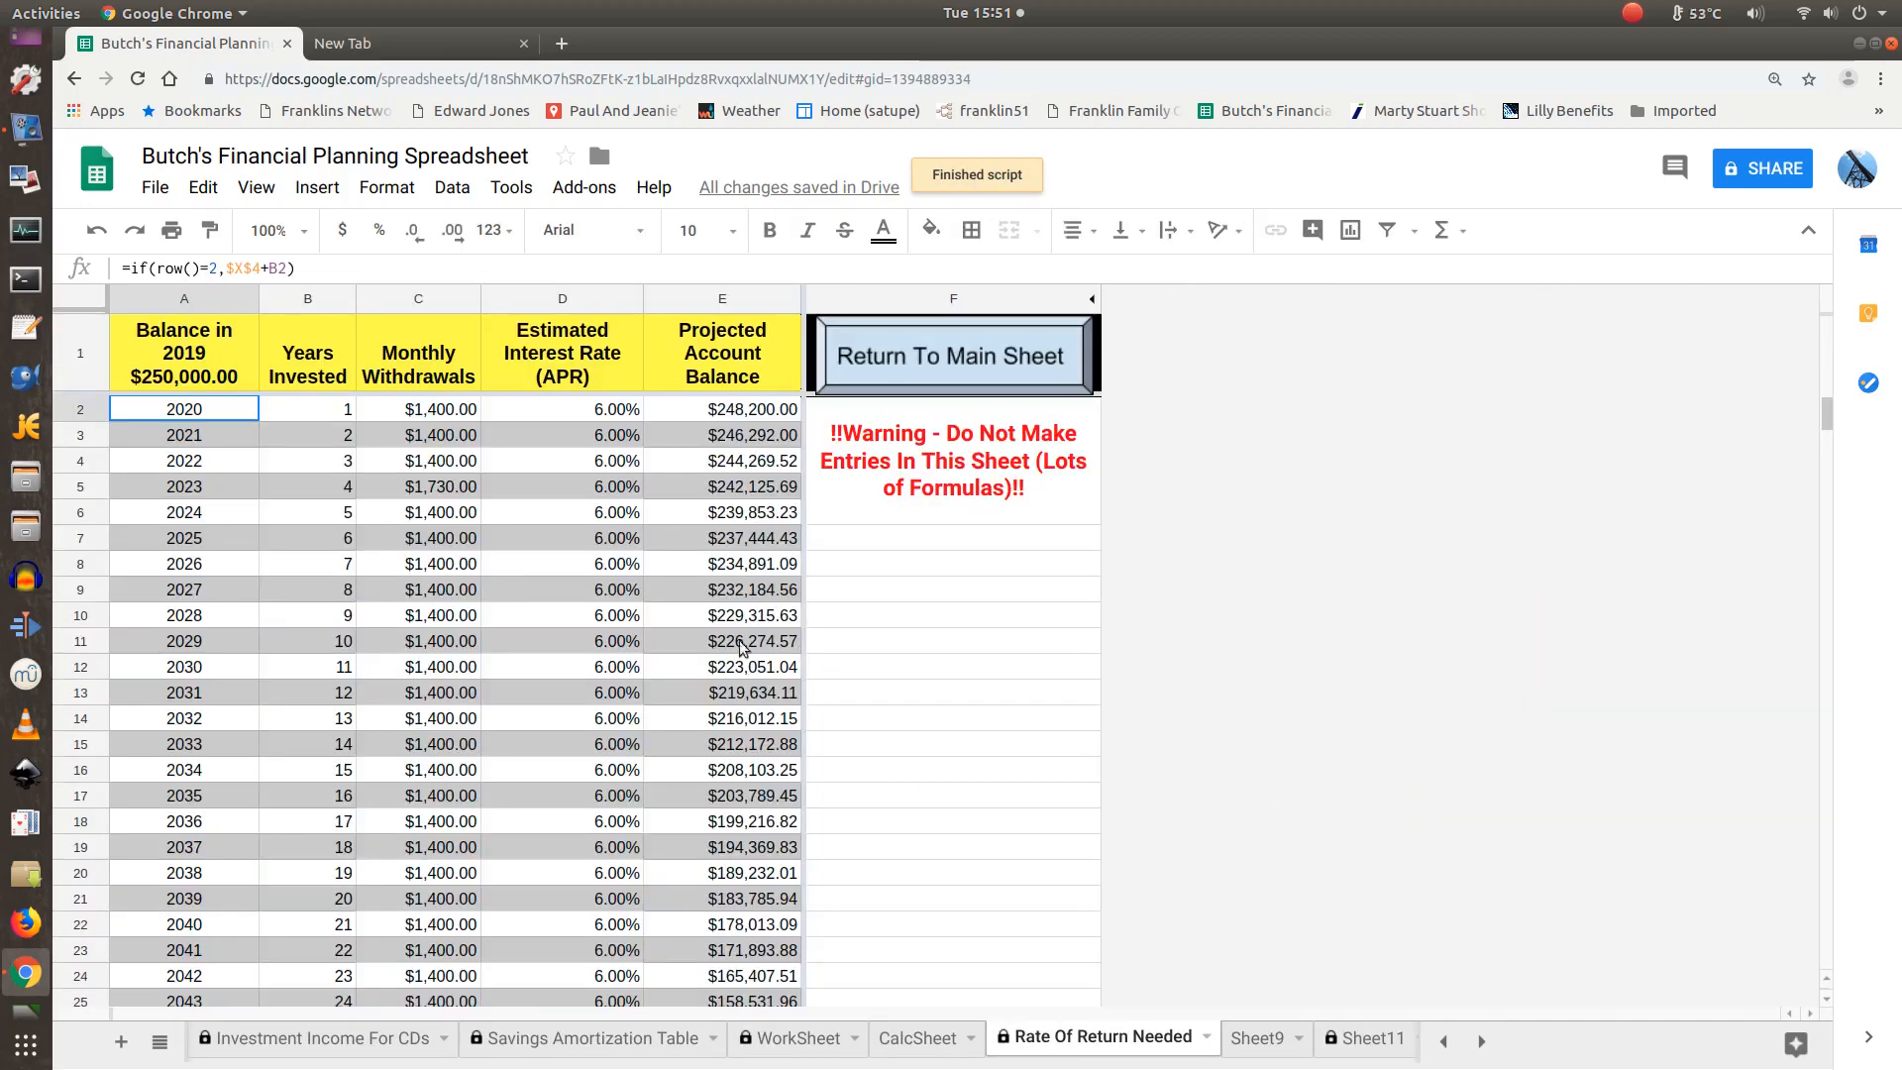
pyautogui.scroll(-3, 698, 543)
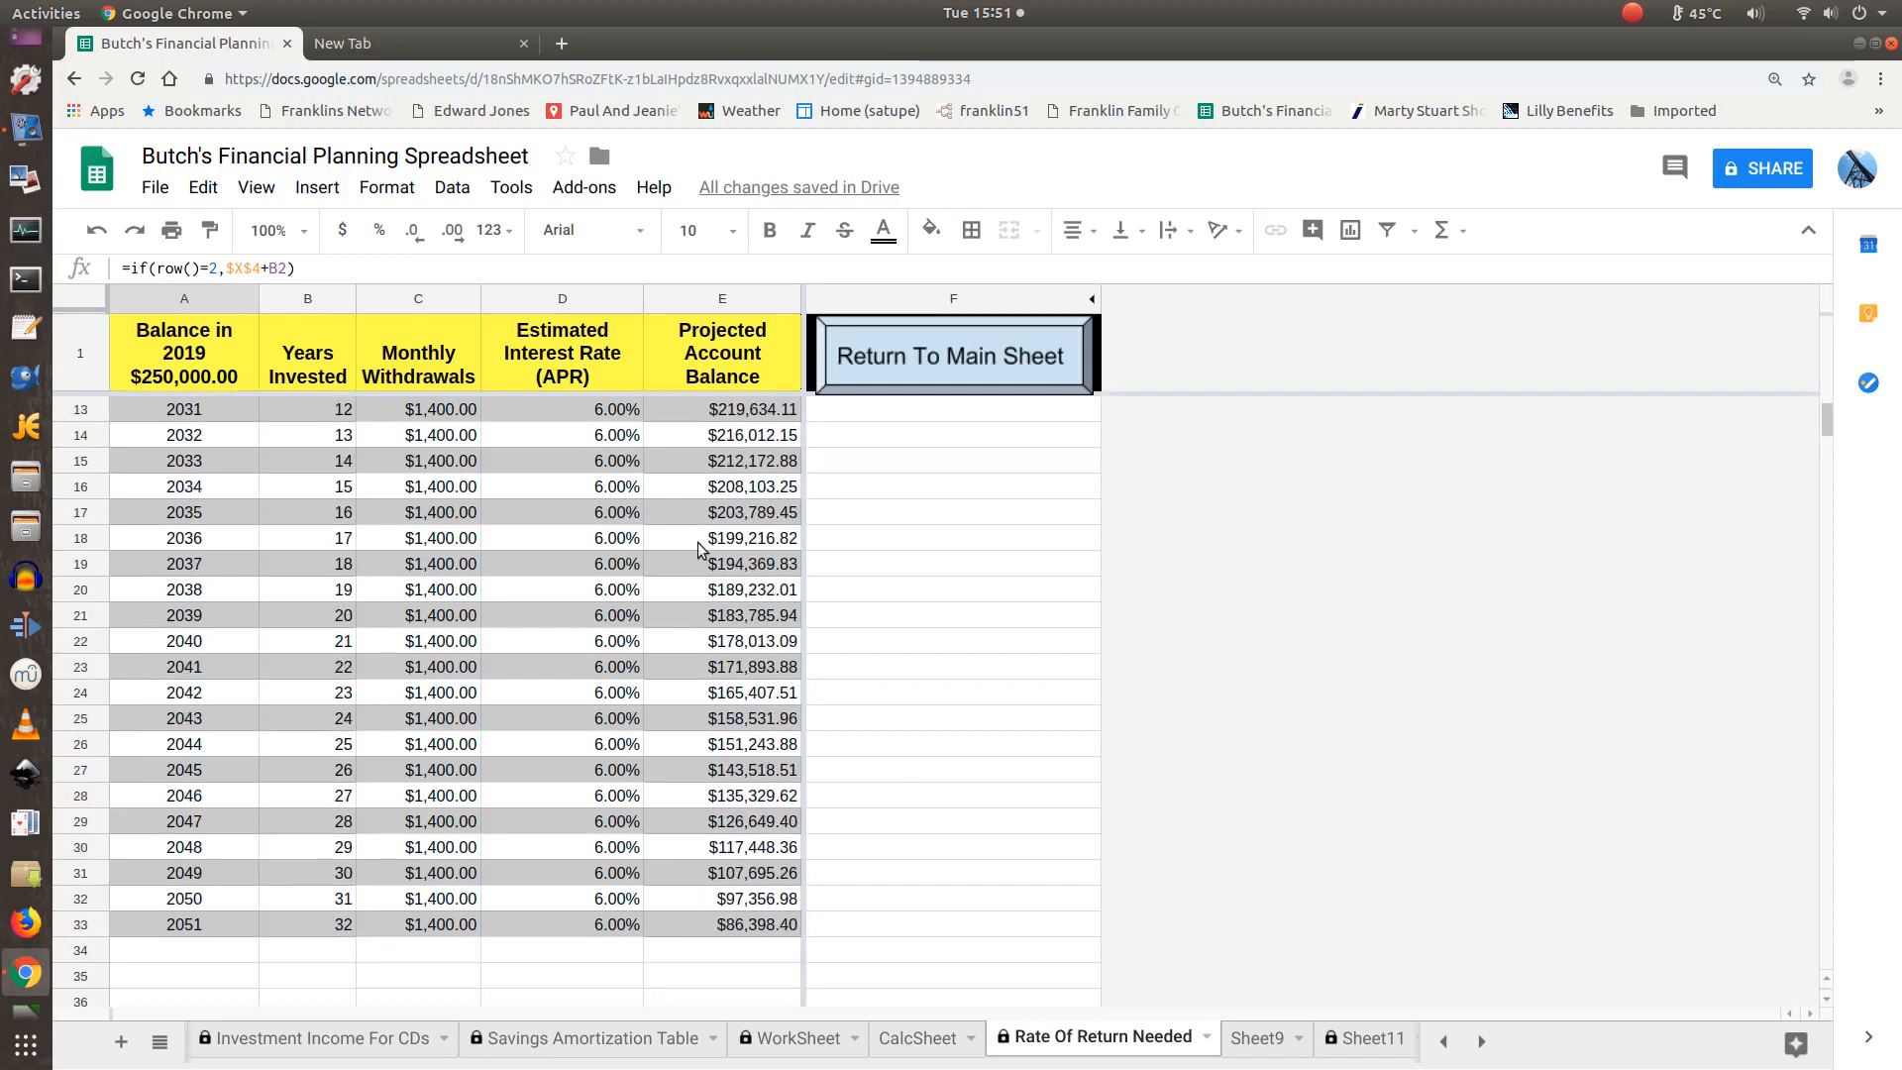
pyautogui.scroll(2, 475, 610)
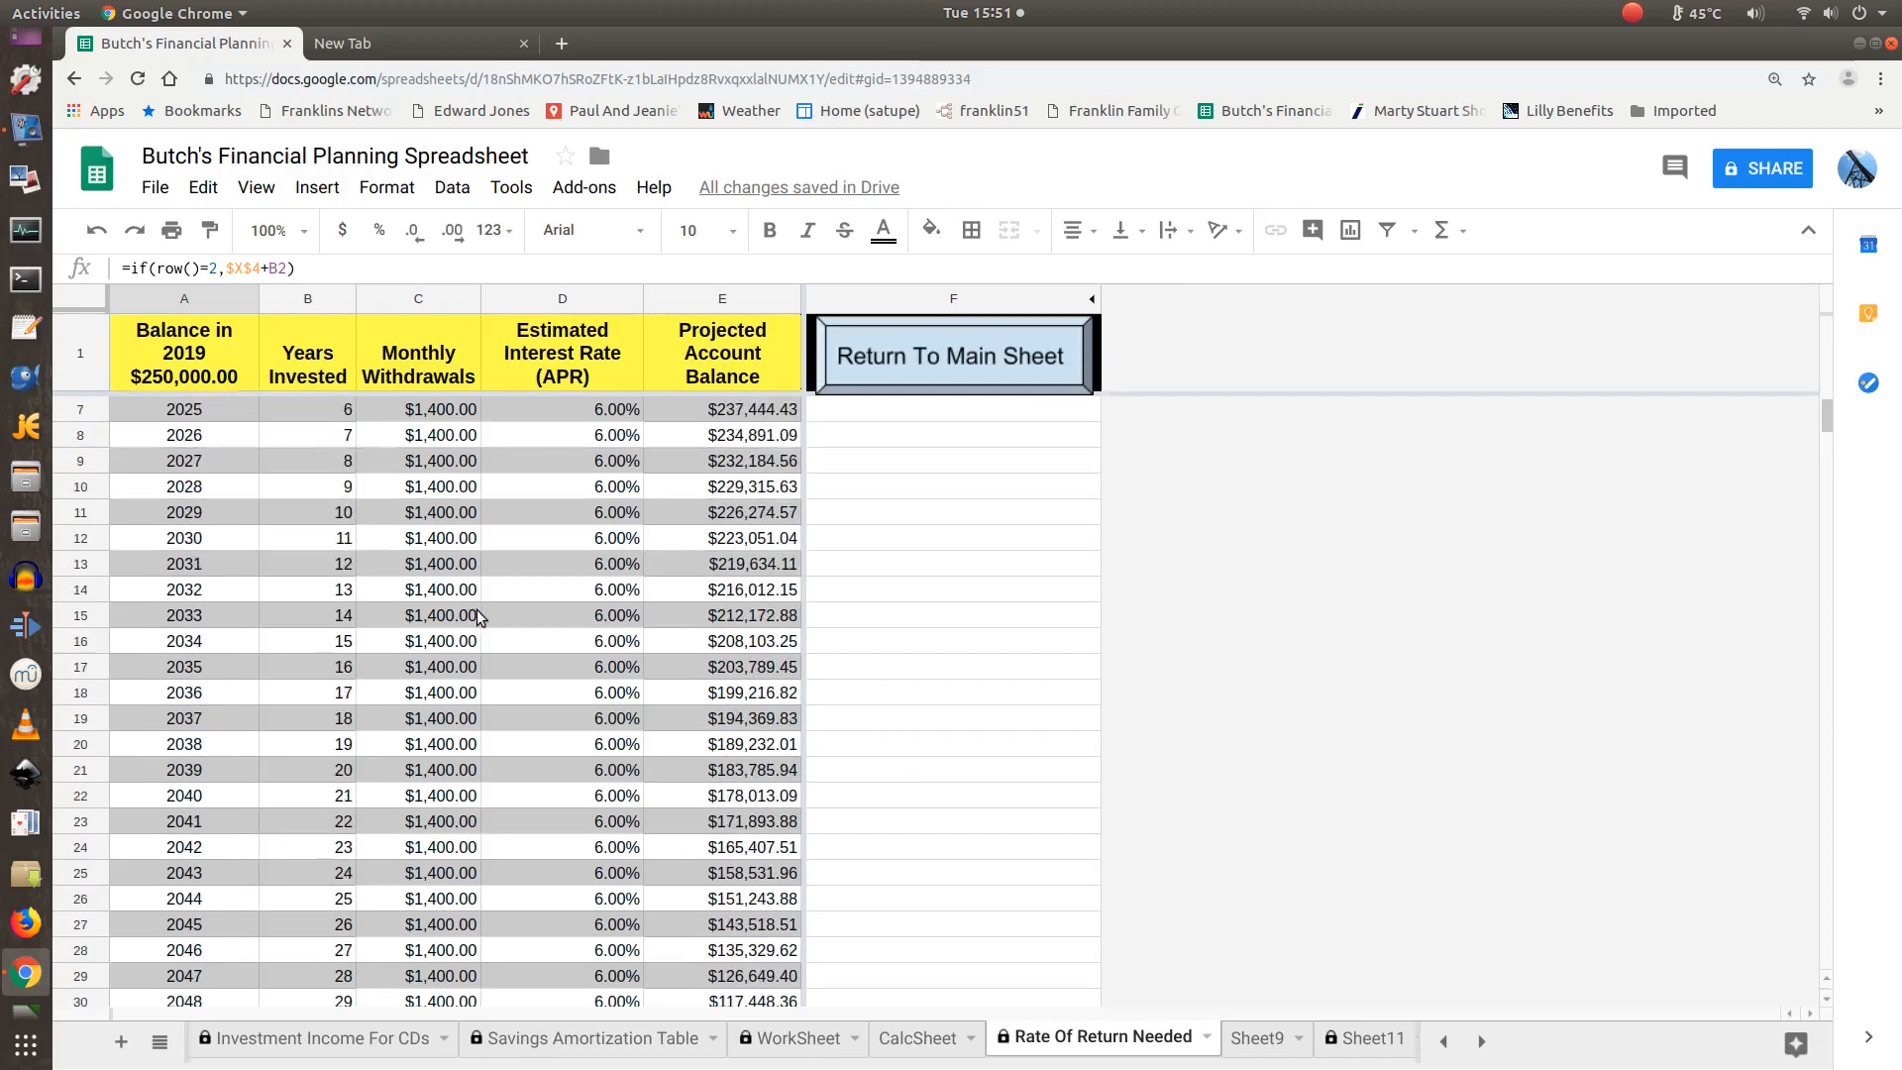
pyautogui.scroll(-2, 740, 597)
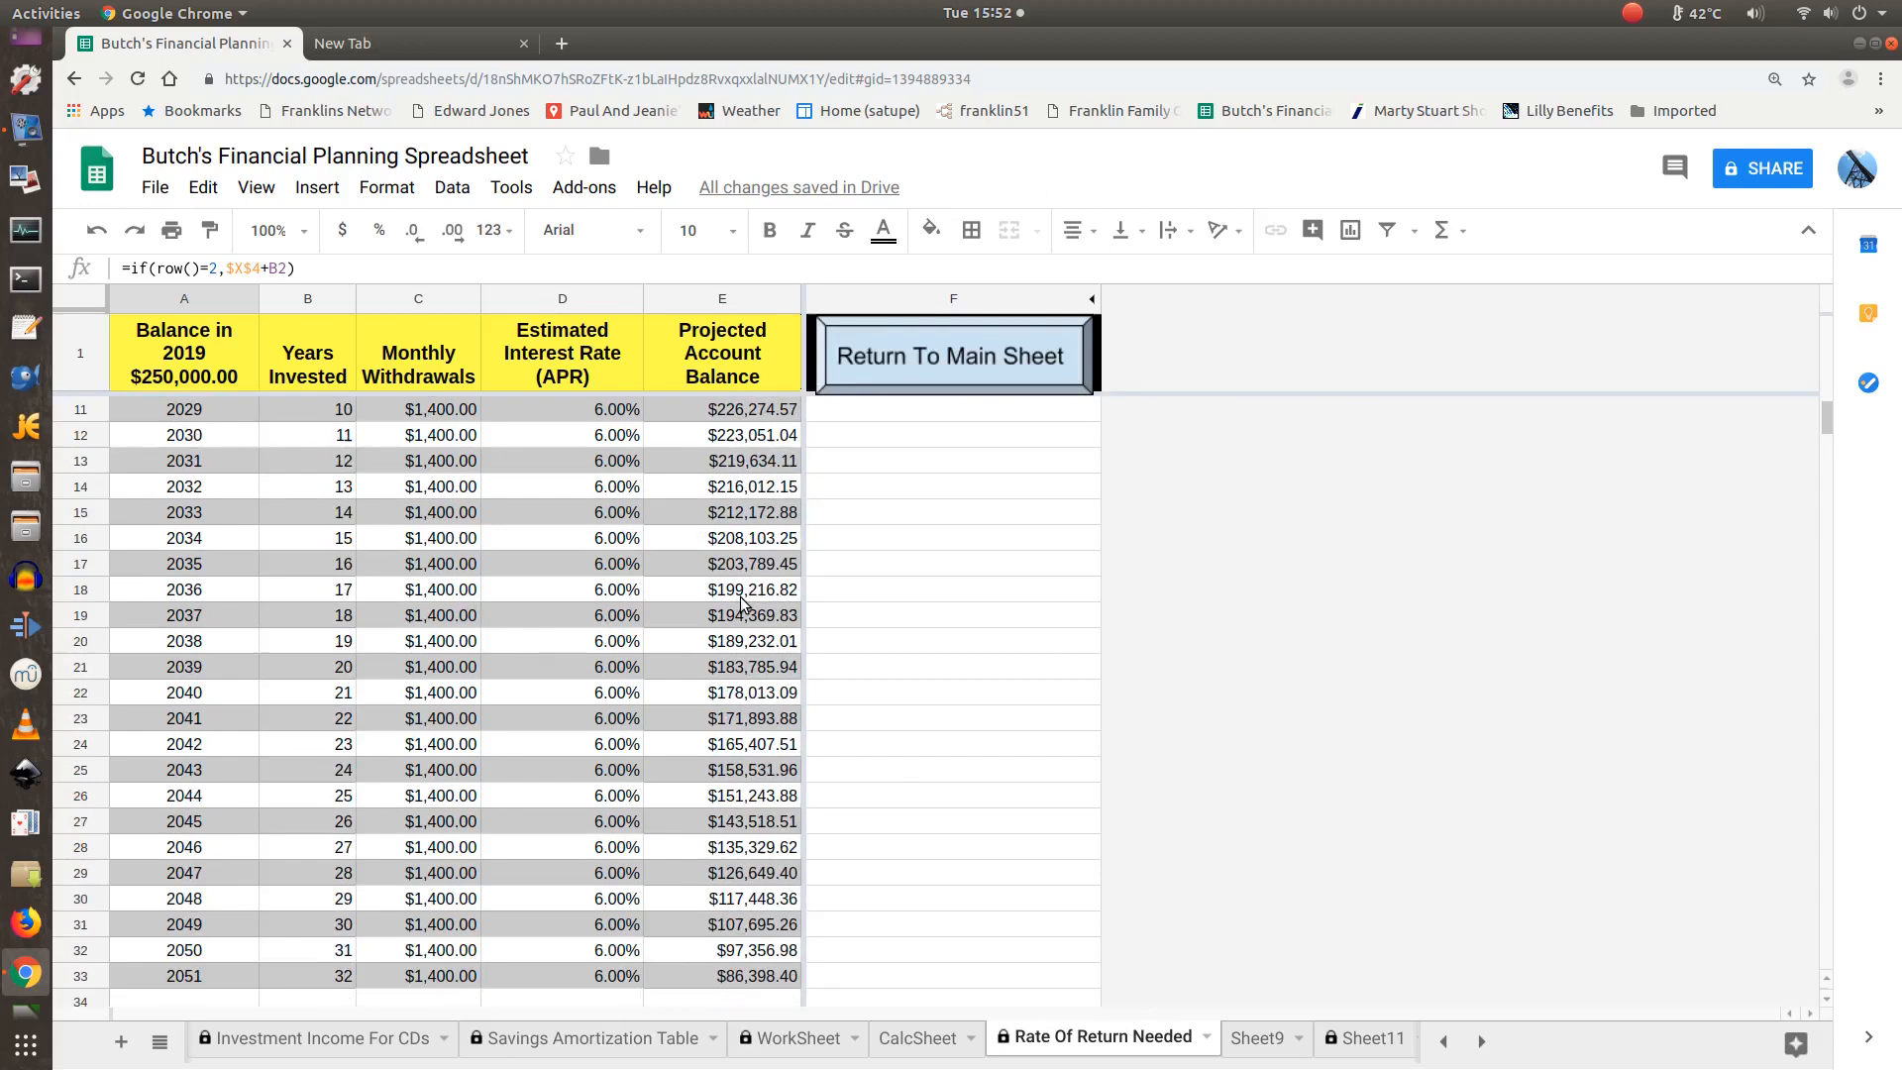
pyautogui.scroll(-3, 741, 599)
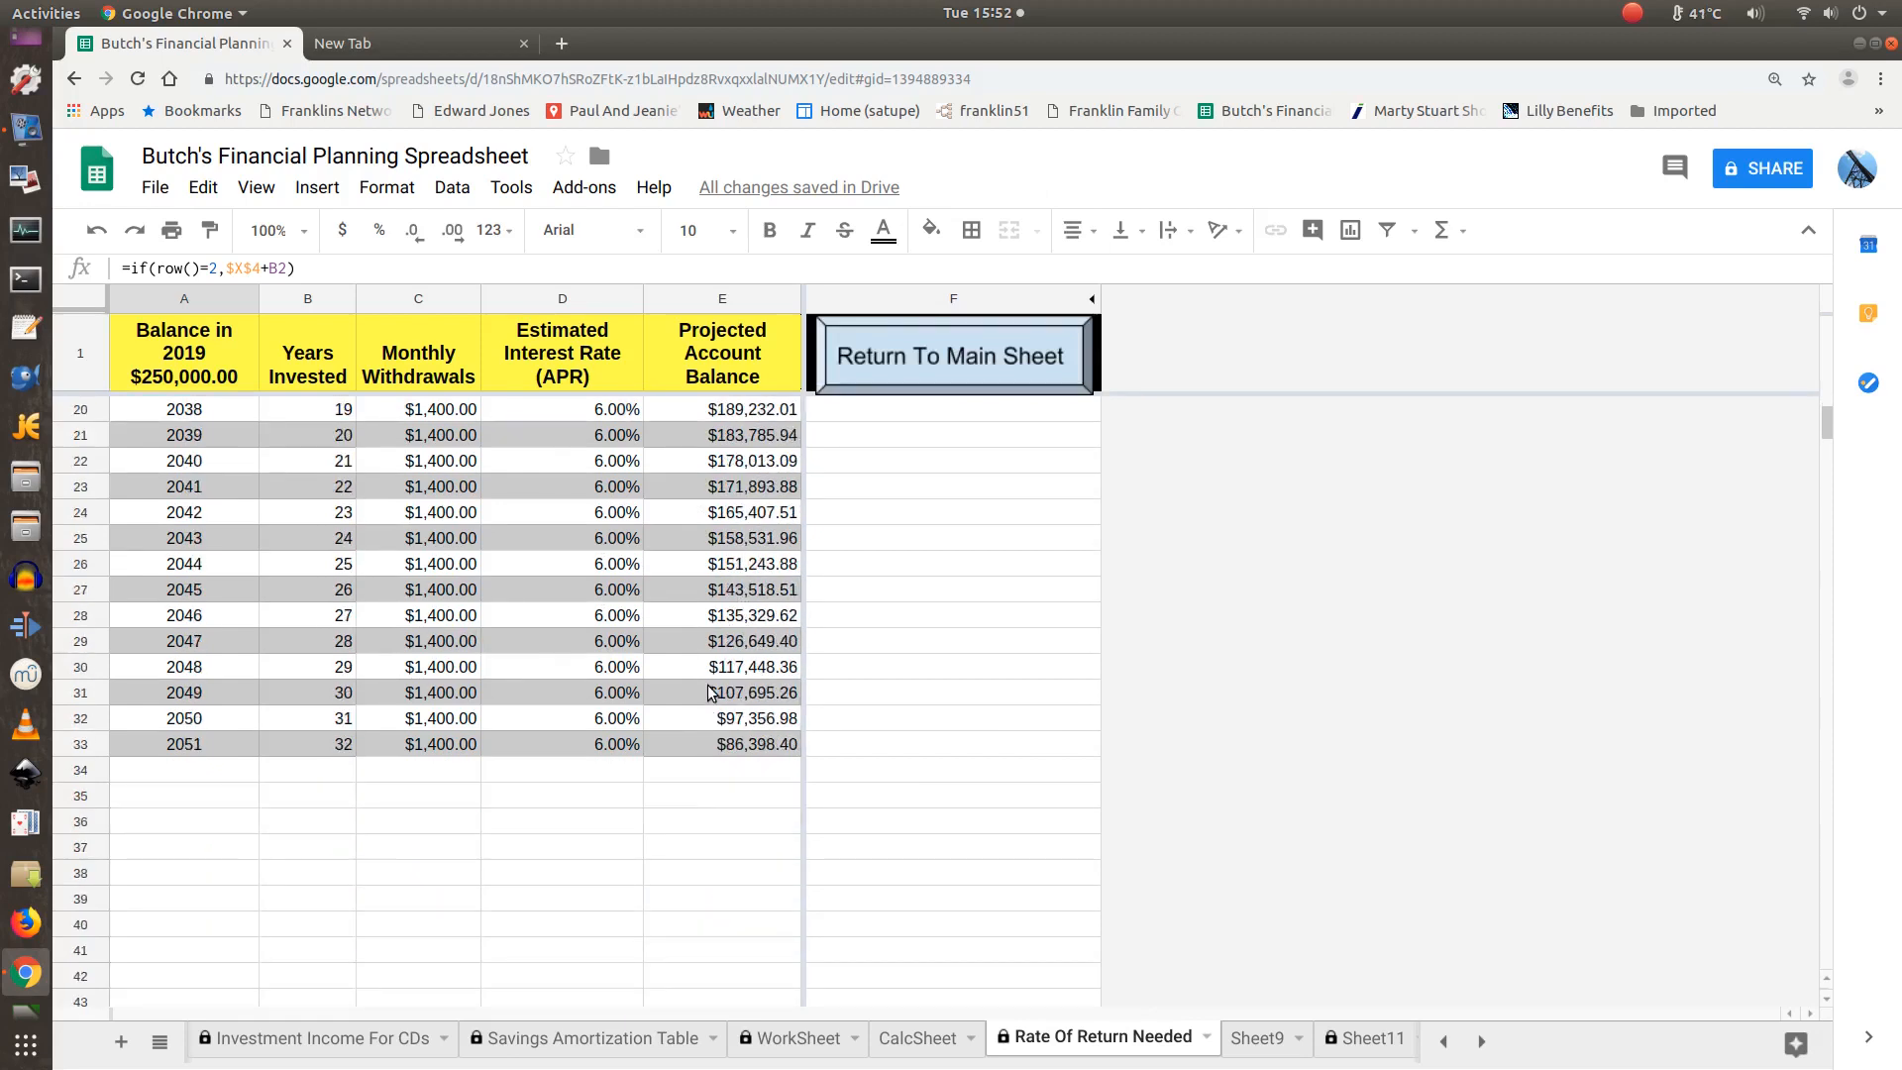
pyautogui.scroll(6, 719, 745)
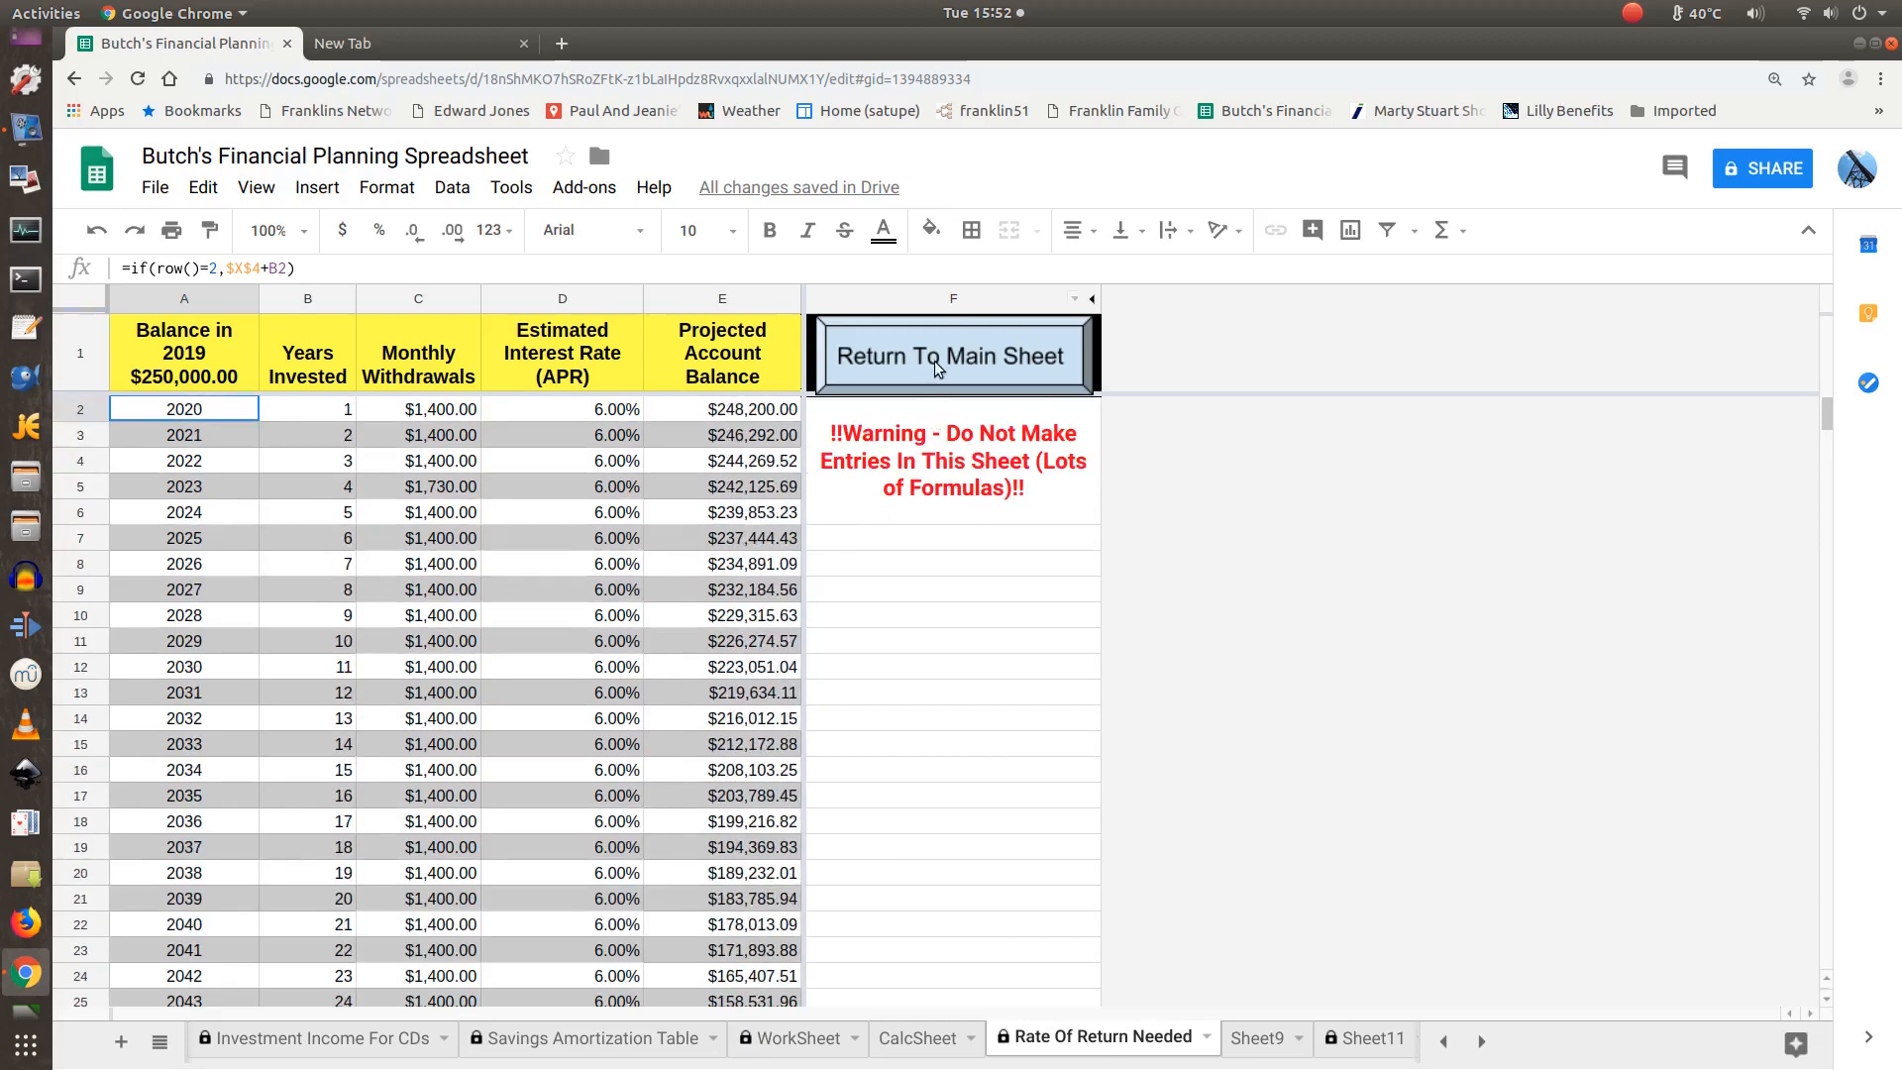
pyautogui.click(930, 366)
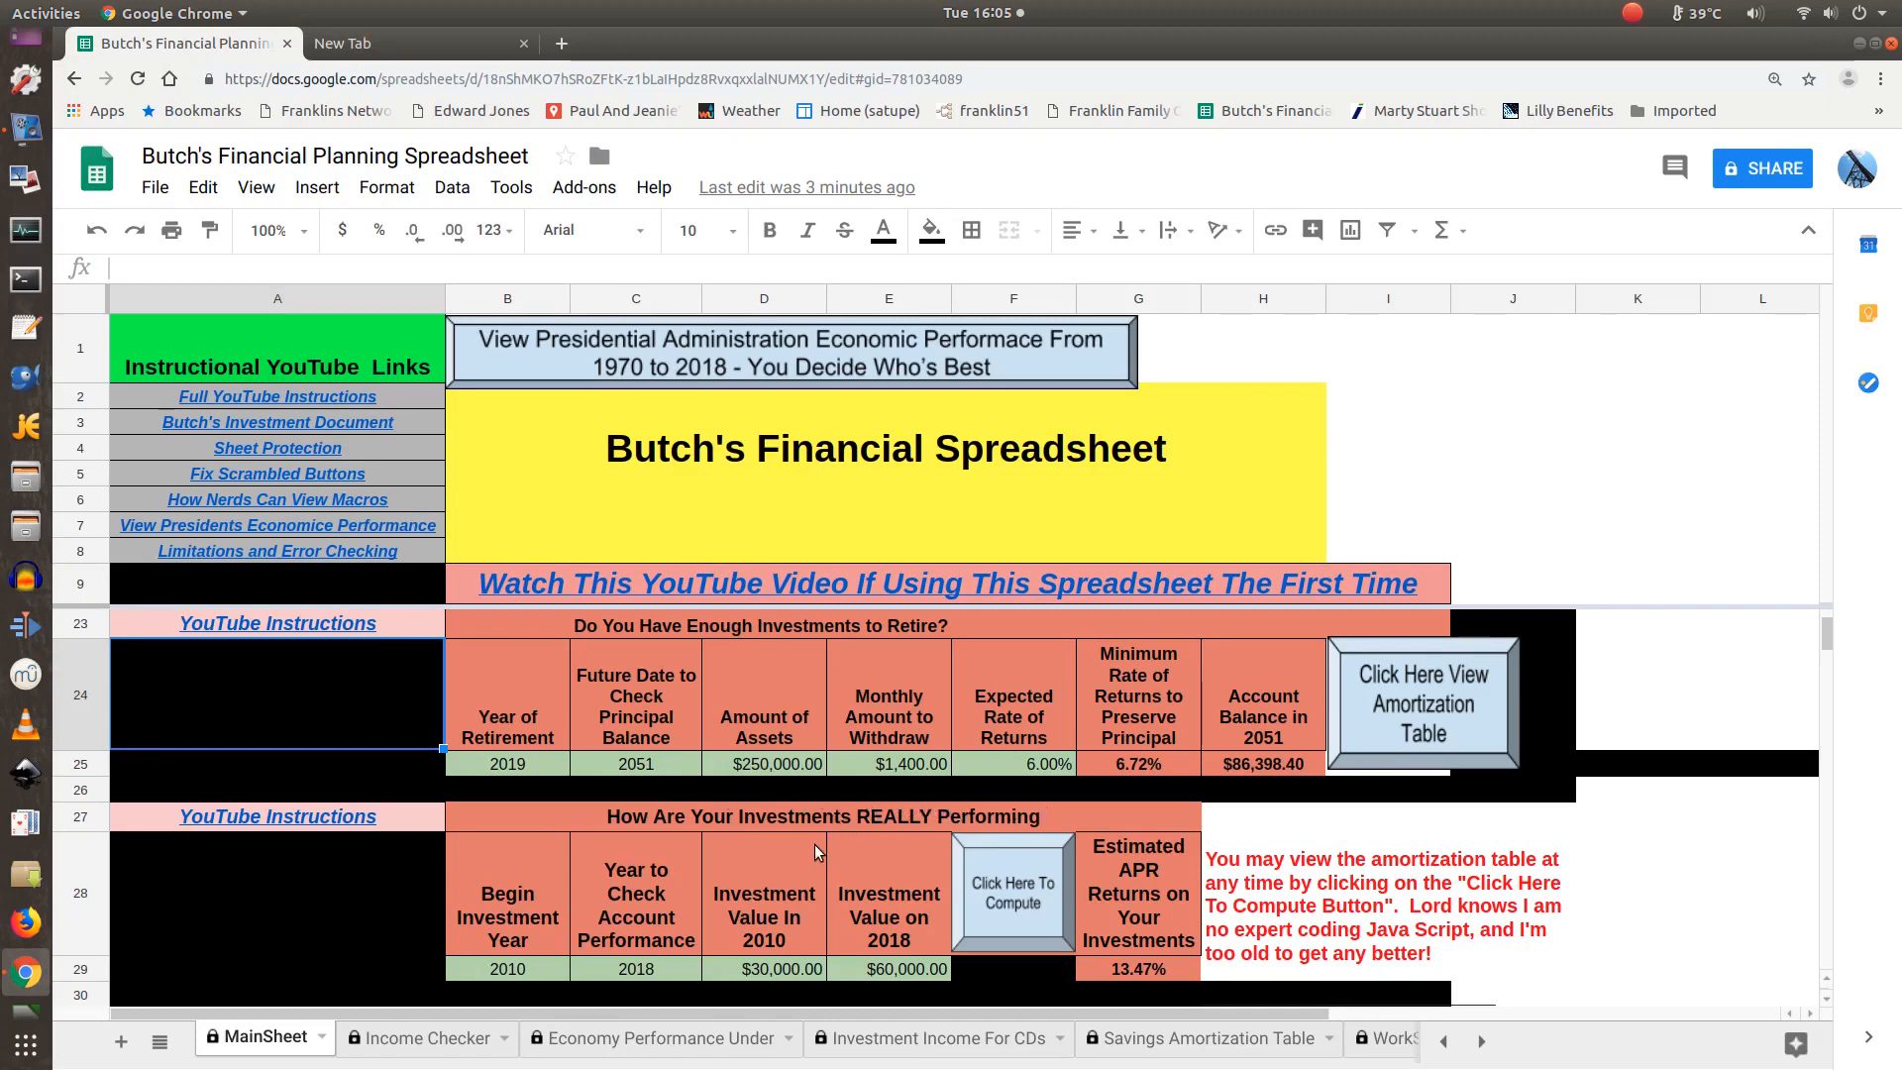
# Review the begin year, check year and both investment value entries of the "How Are Your Investments REALLY Performing" calculator.
pyautogui.scroll(-1, 814, 842)
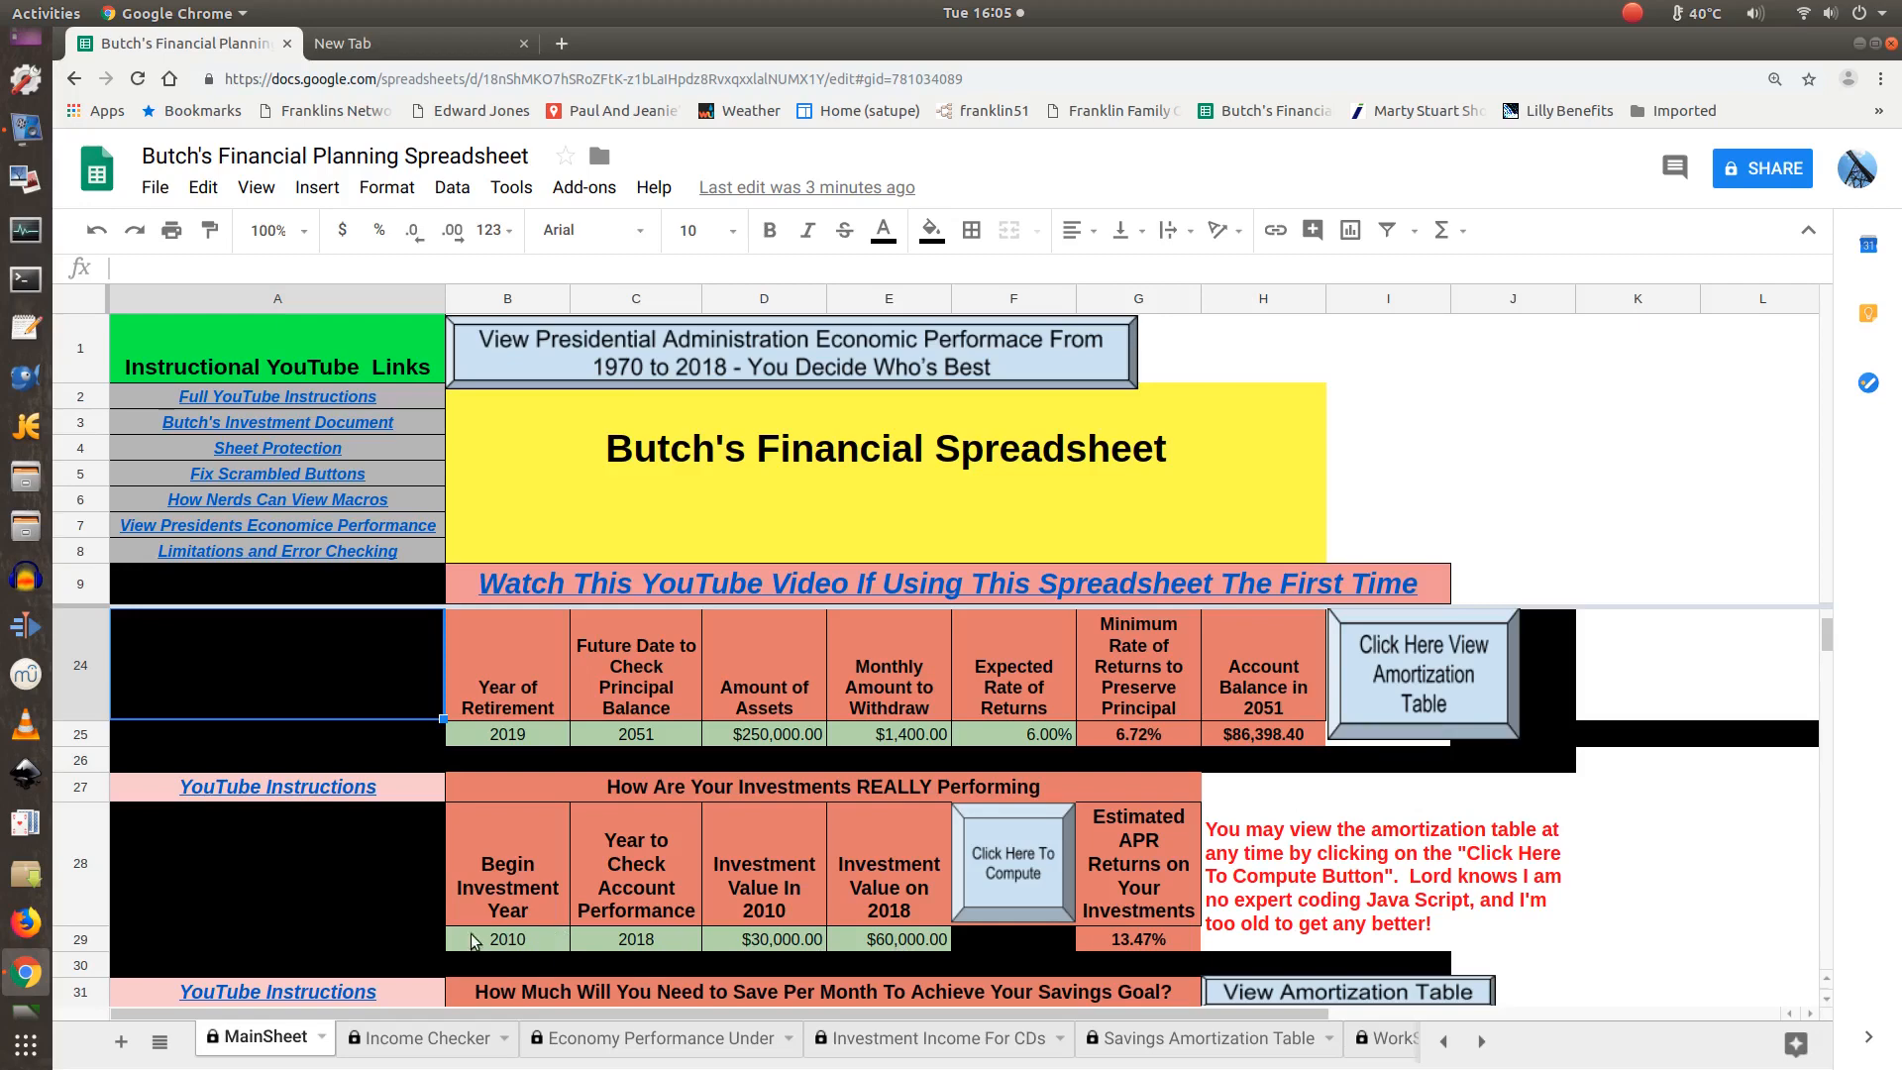
pyautogui.click(540, 939)
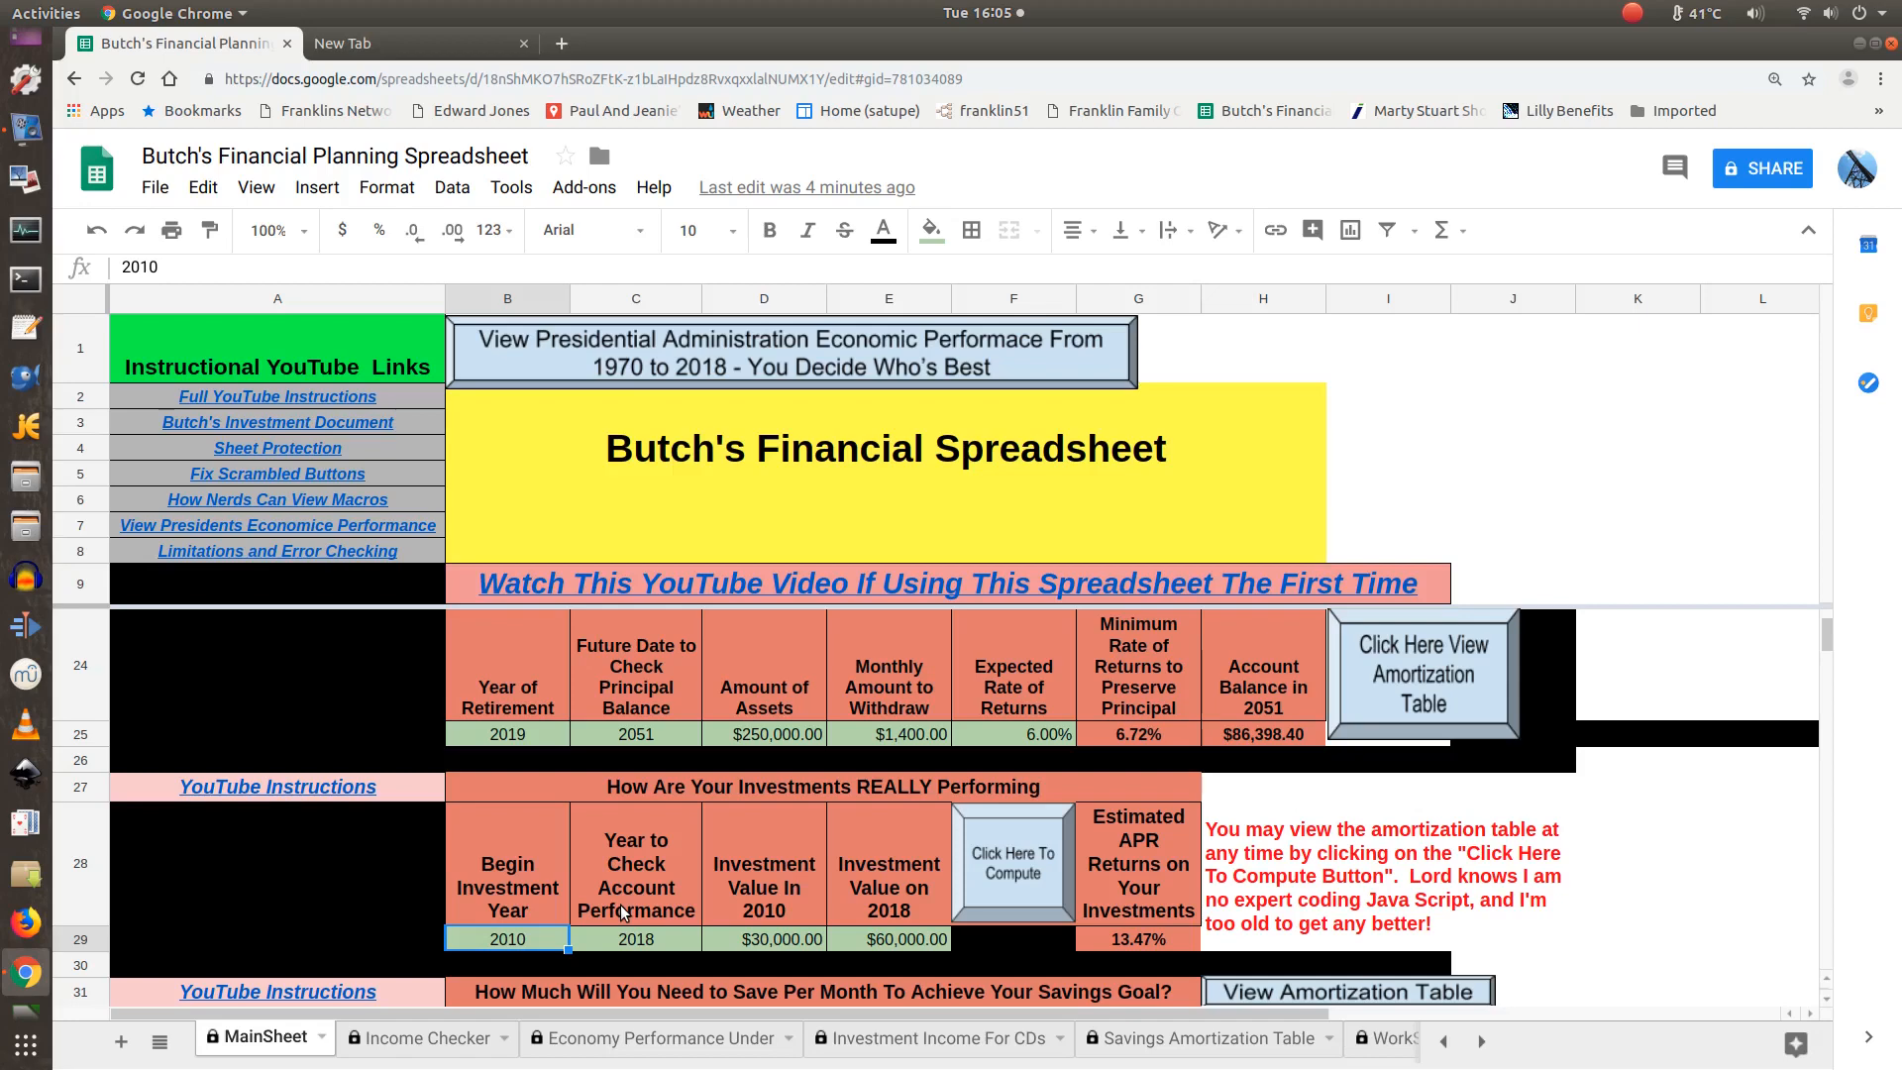
pyautogui.press('Right')
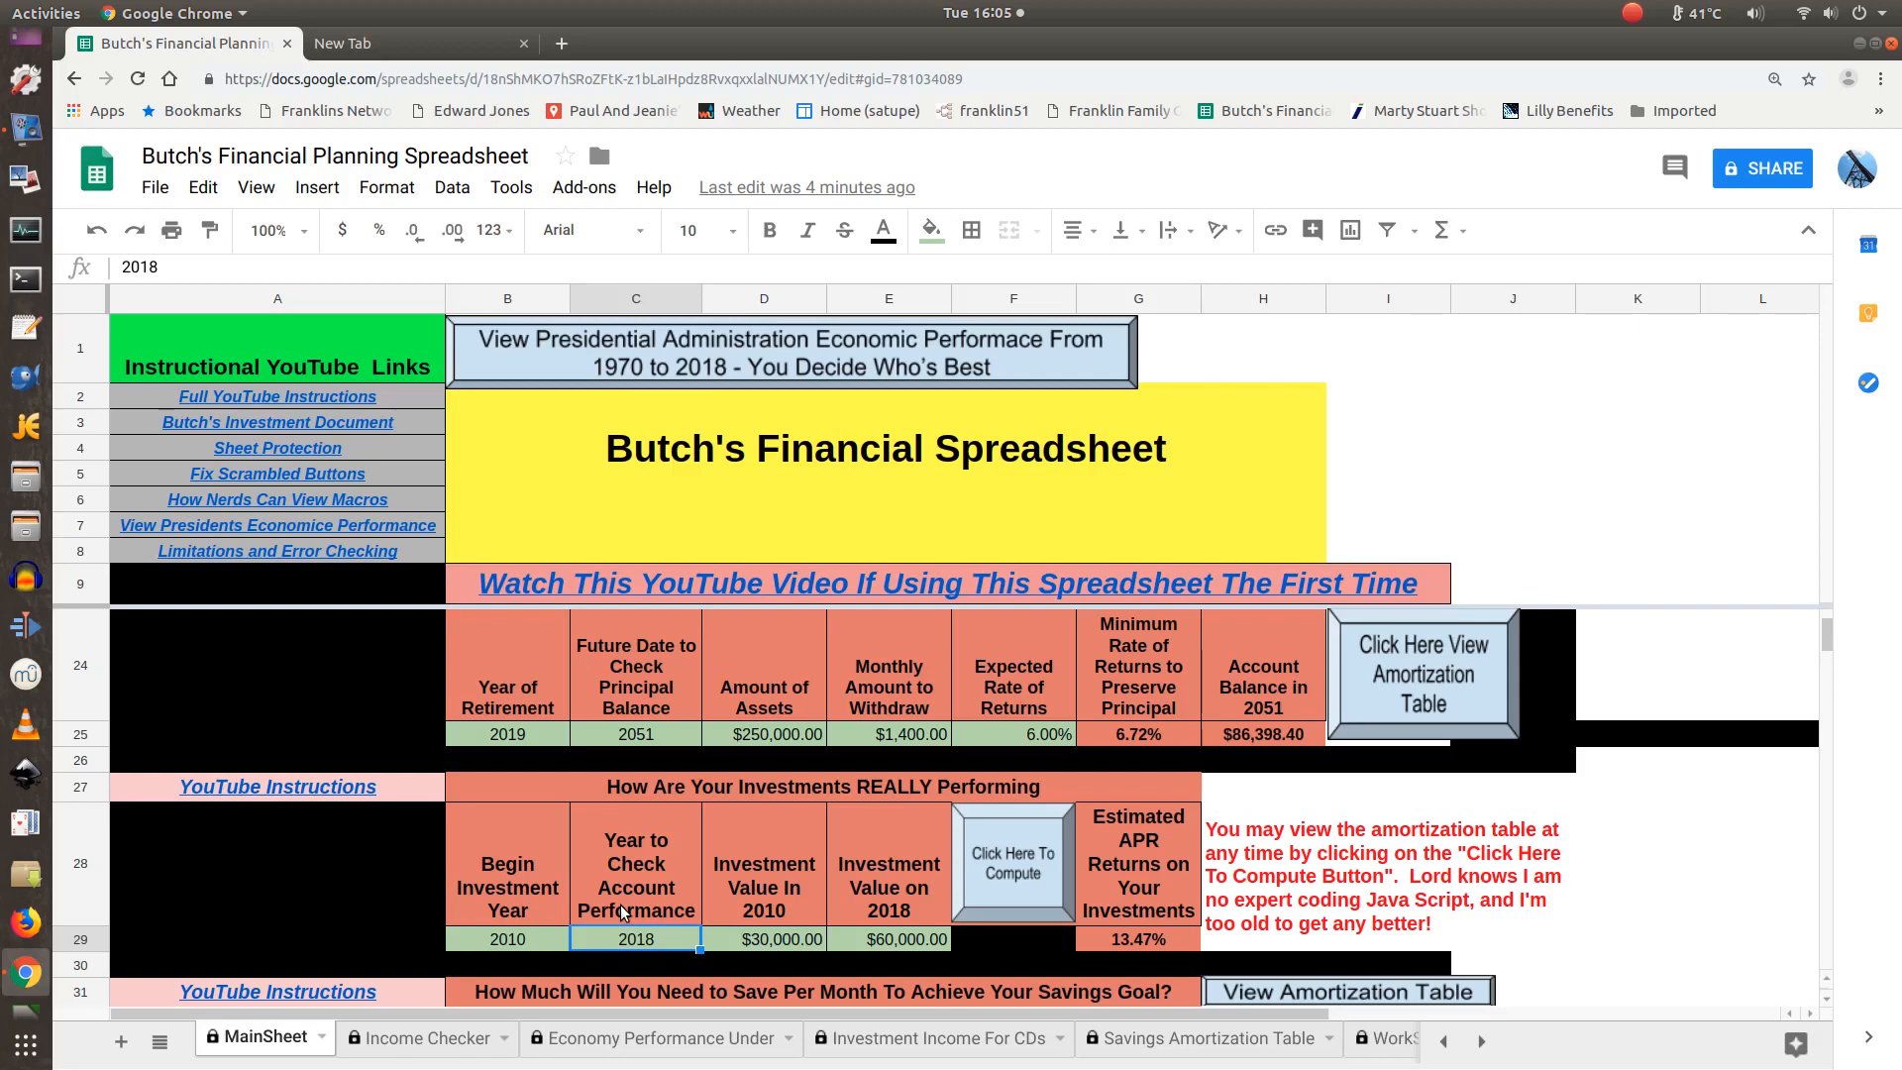
pyautogui.press('Right')
pyautogui.press('Left')
pyautogui.press('Left')
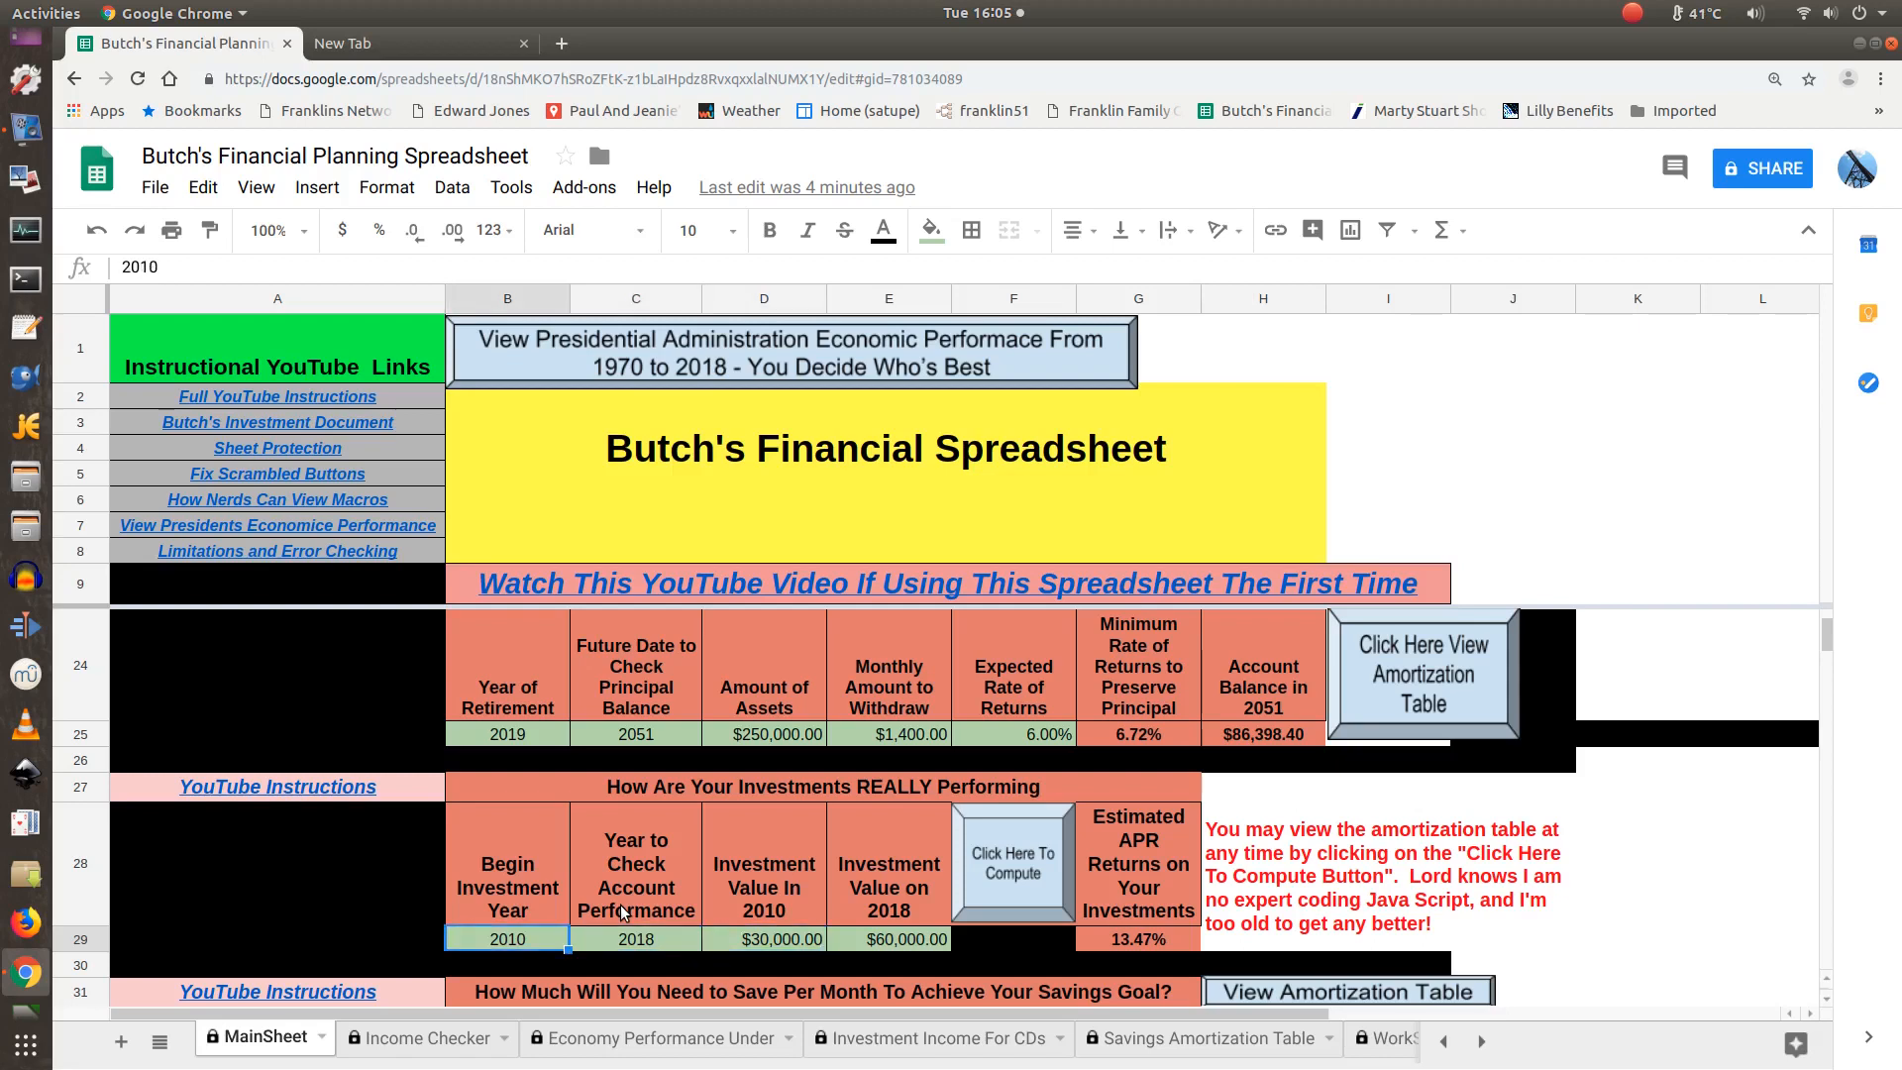
pyautogui.press('Right')
pyautogui.press('Right')
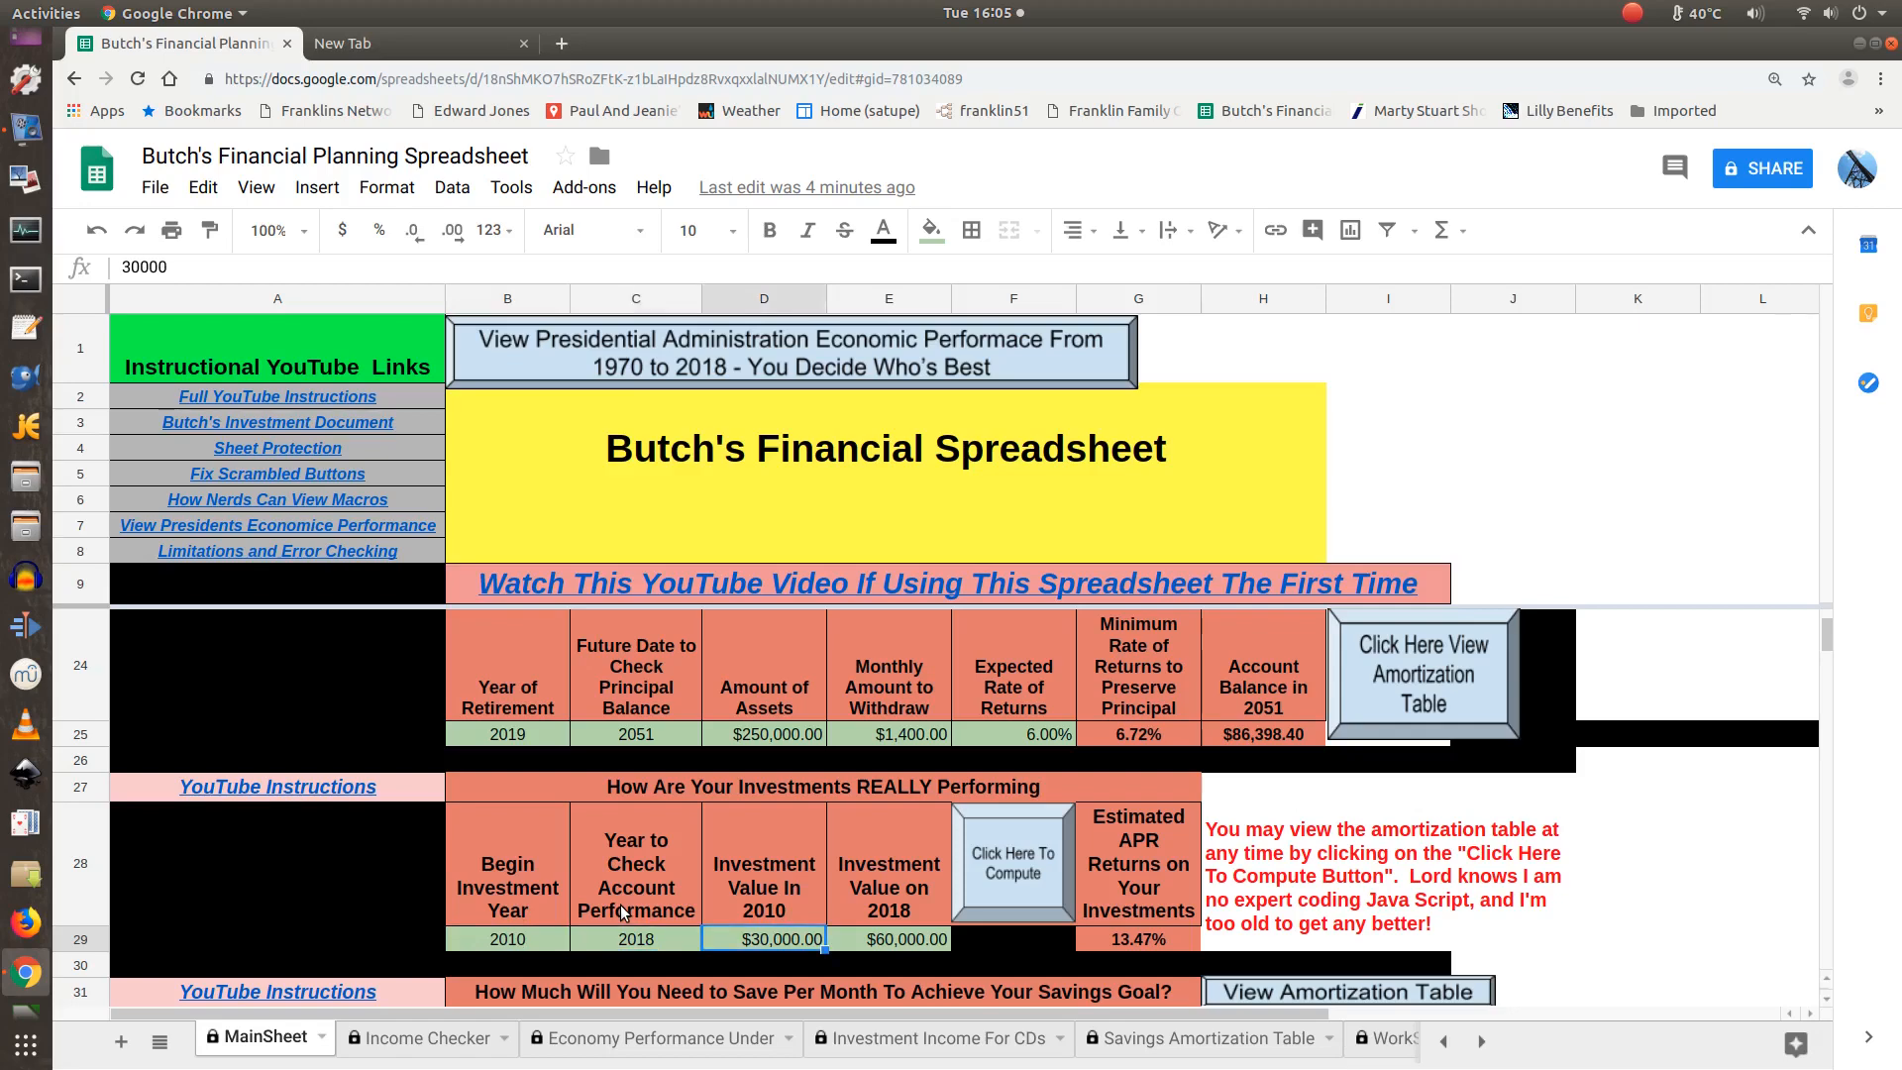
pyautogui.press('Right')
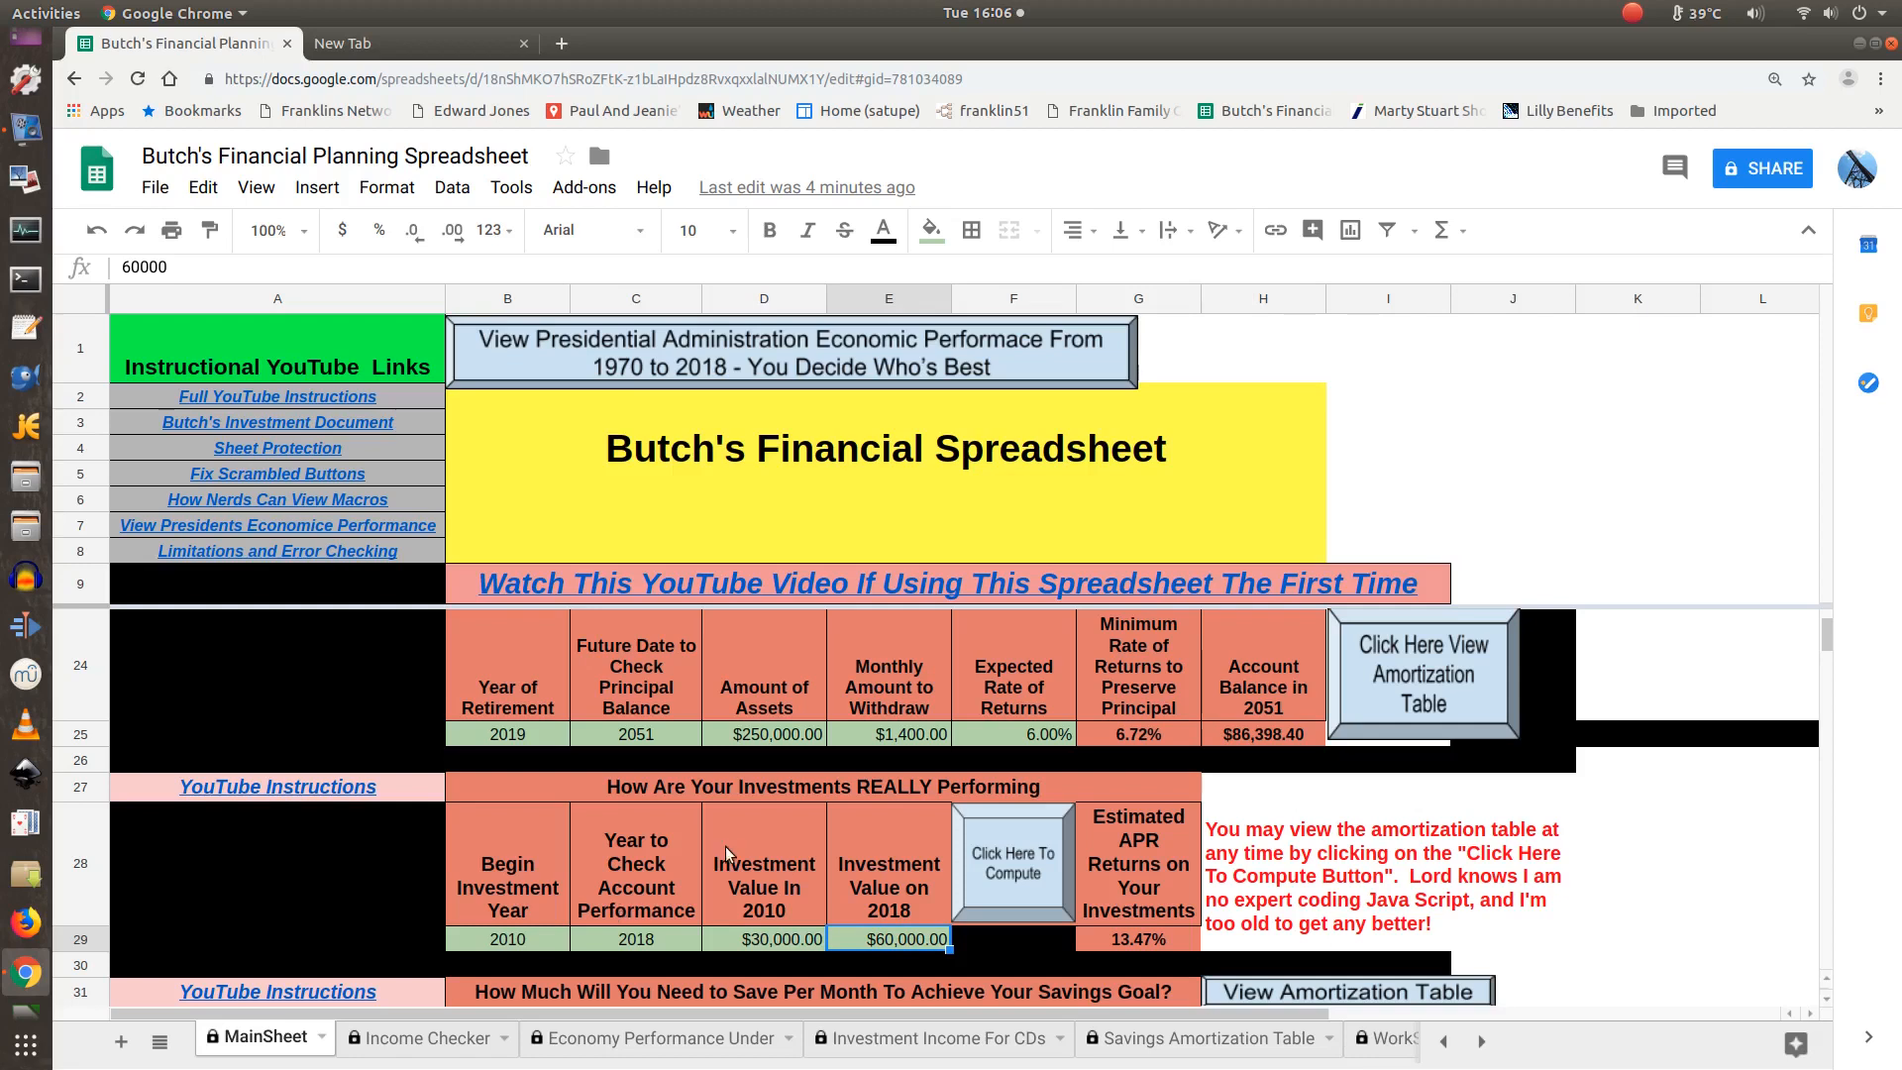
# Open the investment performance computation sheet and clear the Yearly Withdrawals column from row 10 down, below the 2018 entry.
pyautogui.click(1020, 870)
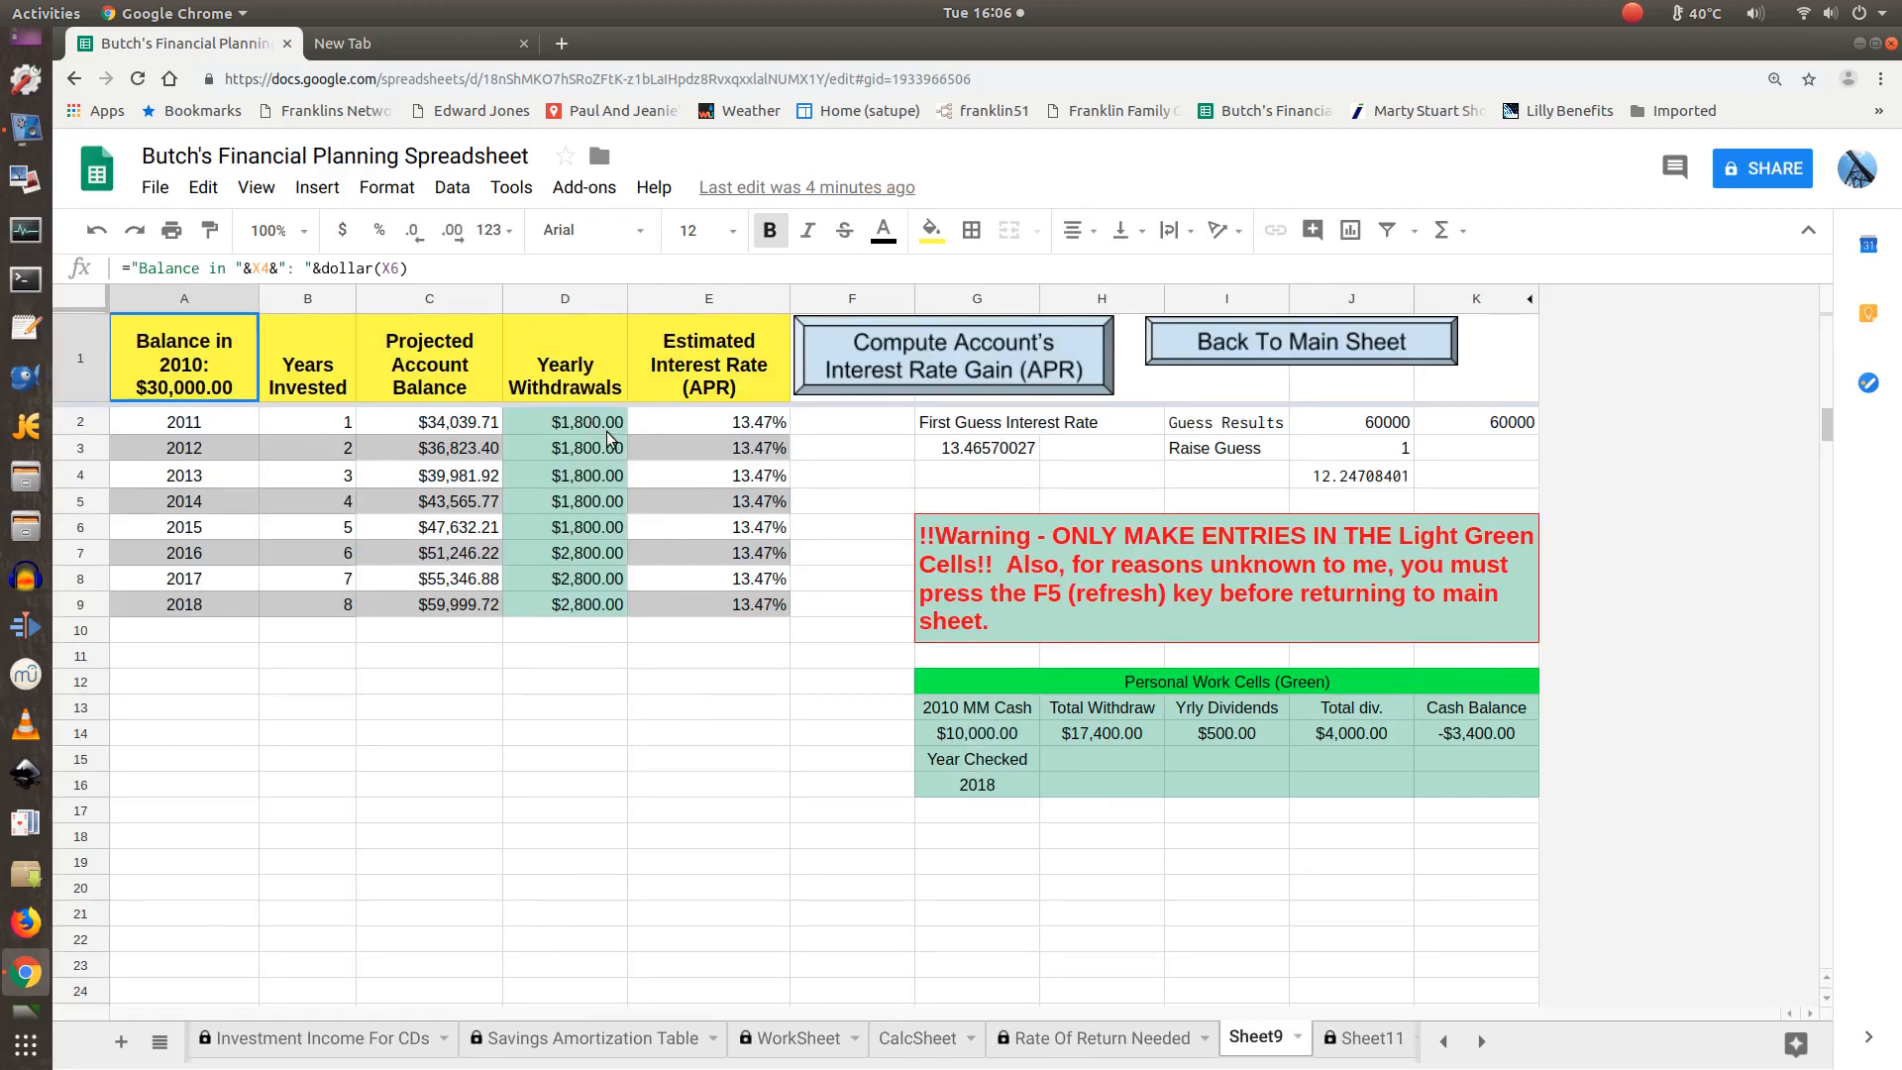
pyautogui.click(573, 632)
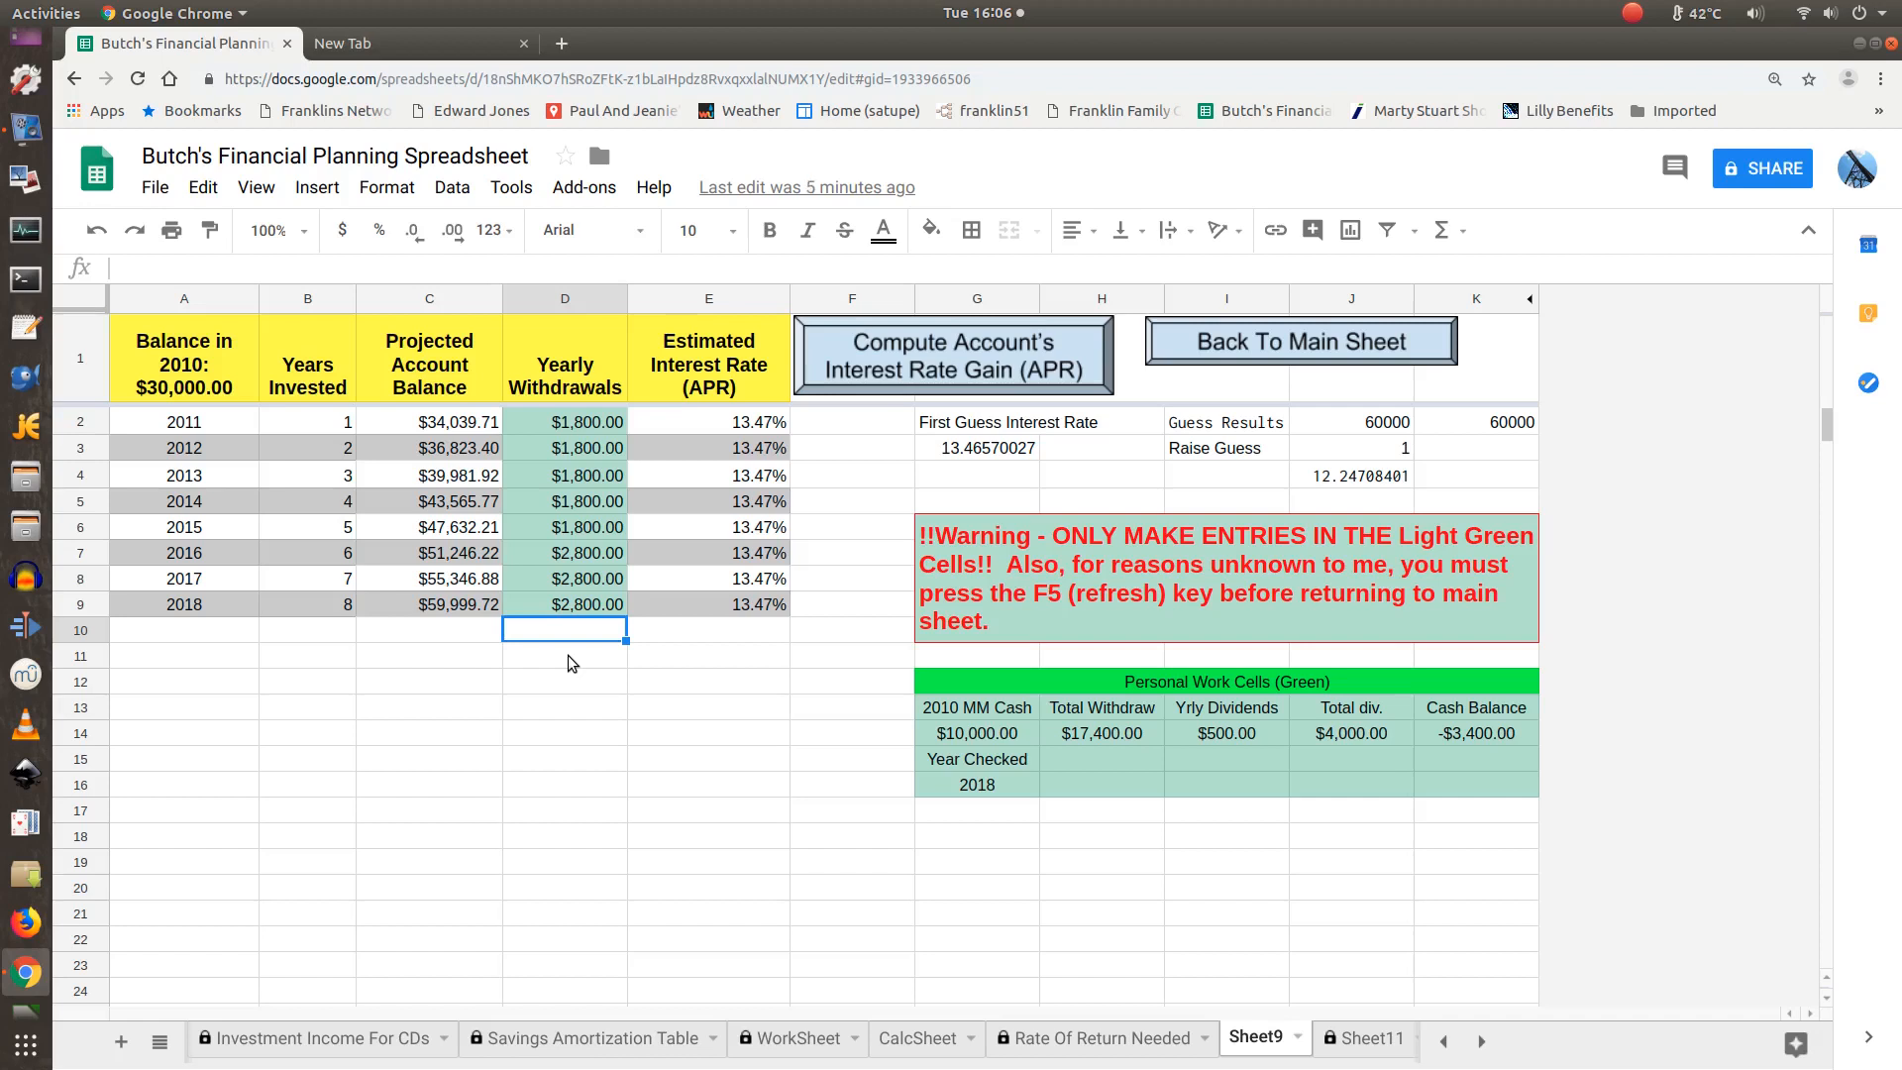
pyautogui.hotkey('ctrl', 'shift', 'Down')
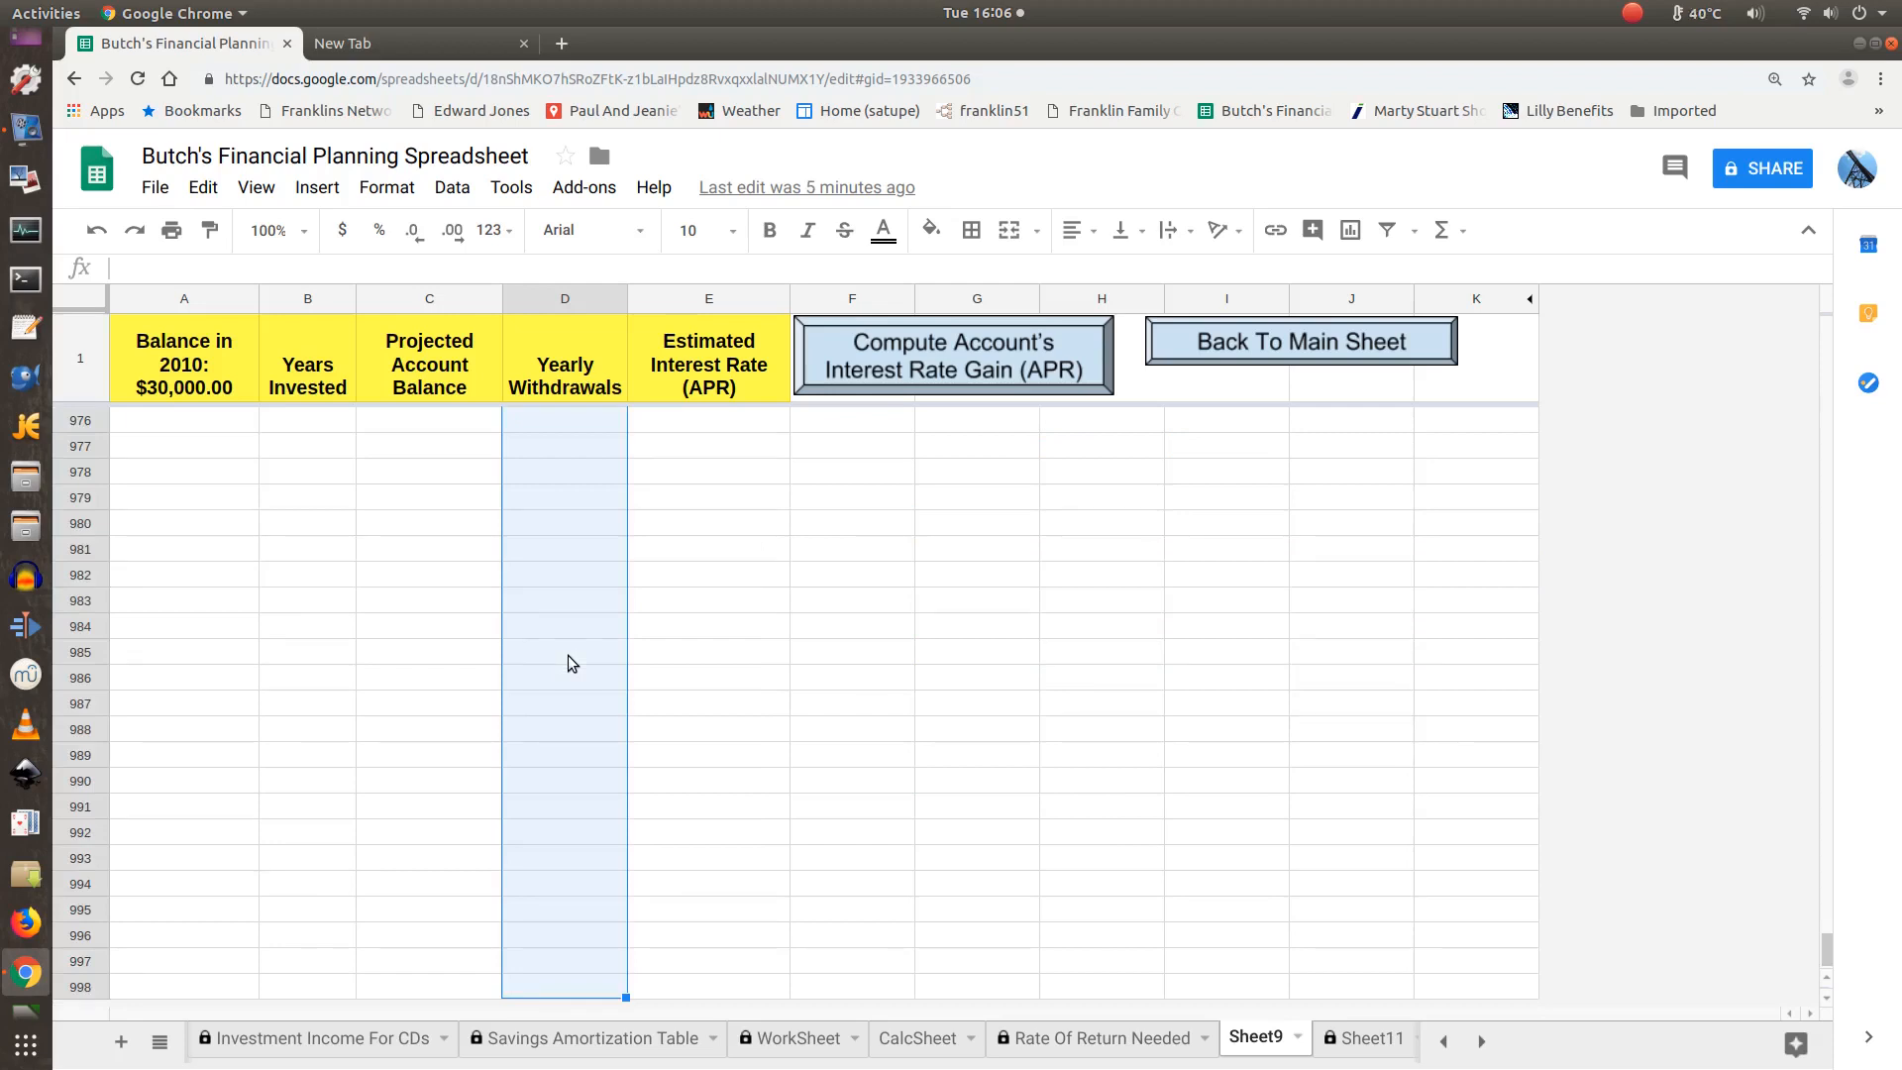
pyautogui.press('Delete')
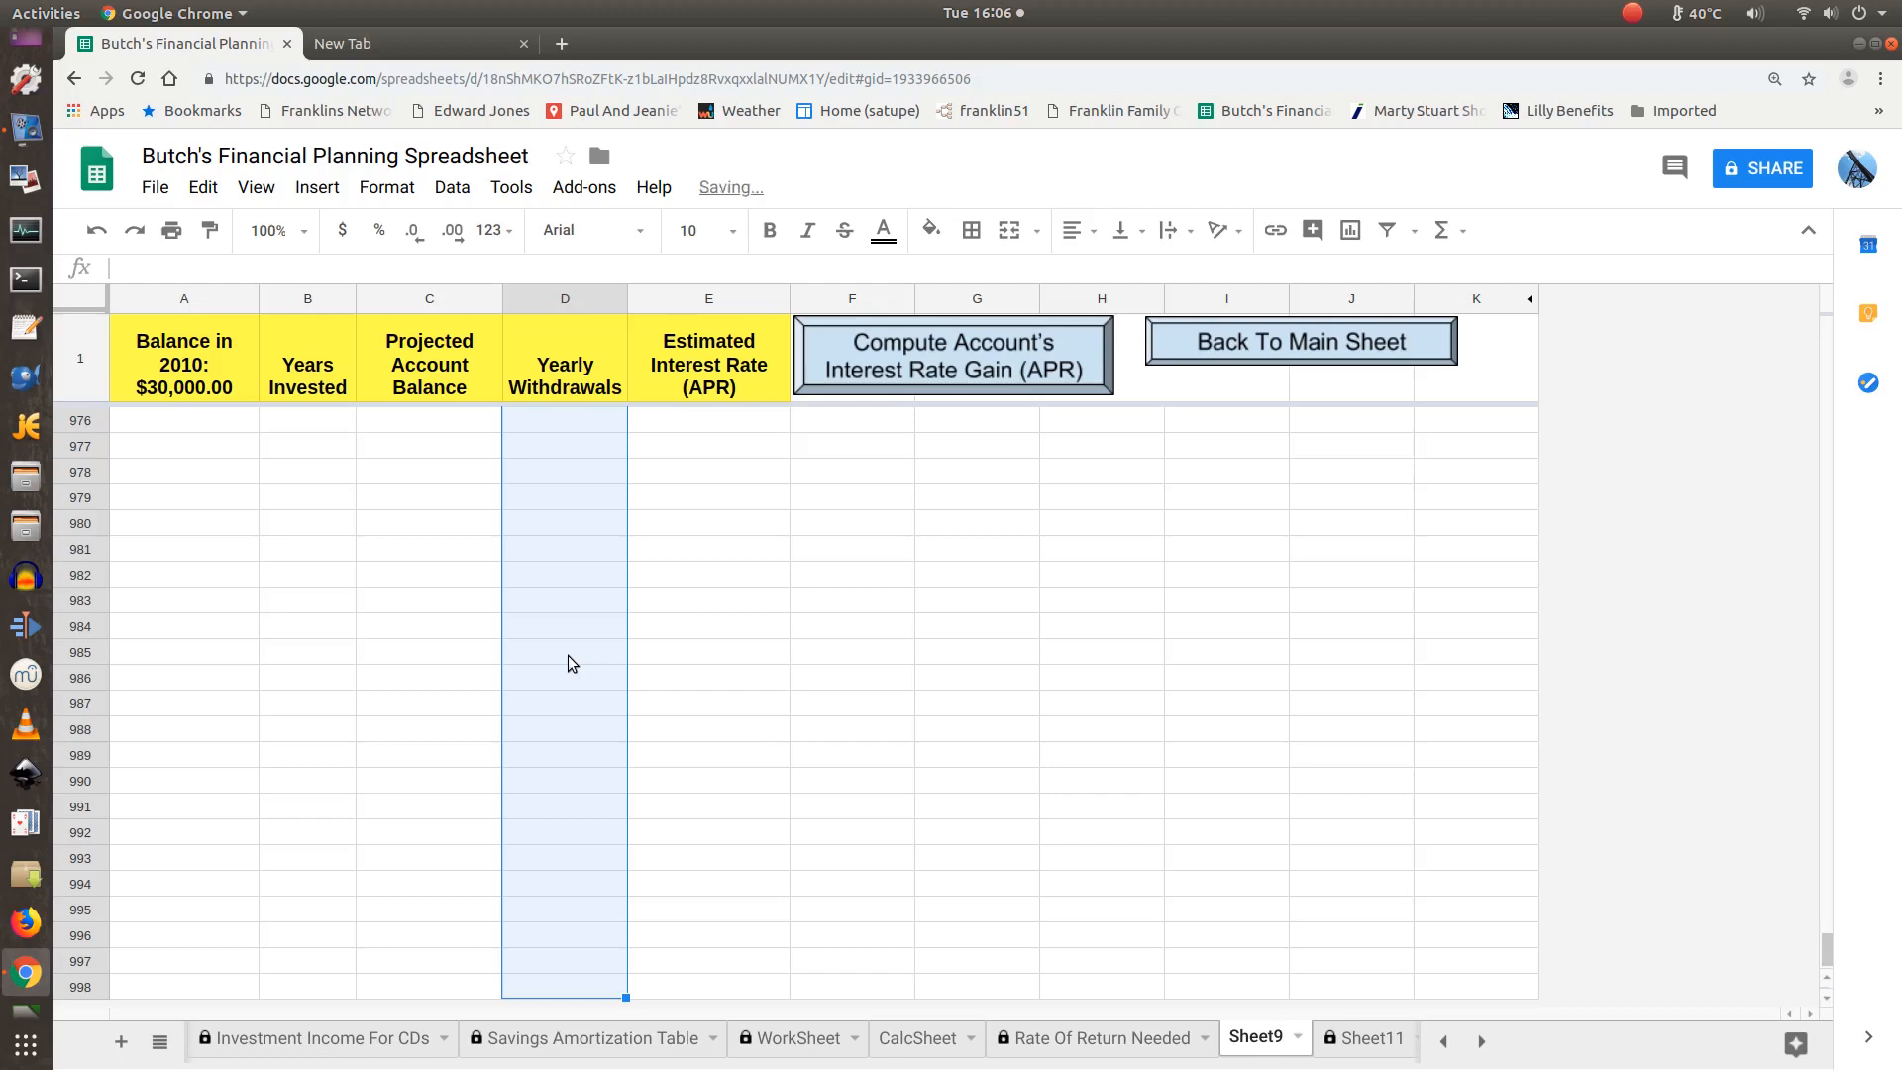
# Review the Yearly Withdrawals entries for 2011 through 2018 and the Estimated Interest Rate (APR) cell for 2018.
pyautogui.press('Up')
pyautogui.press('Up')
pyautogui.press('Up')
pyautogui.press('Up')
pyautogui.press('Up')
pyautogui.press('Up')
pyautogui.press('Up')
pyautogui.press('Up')
pyautogui.press('Up')
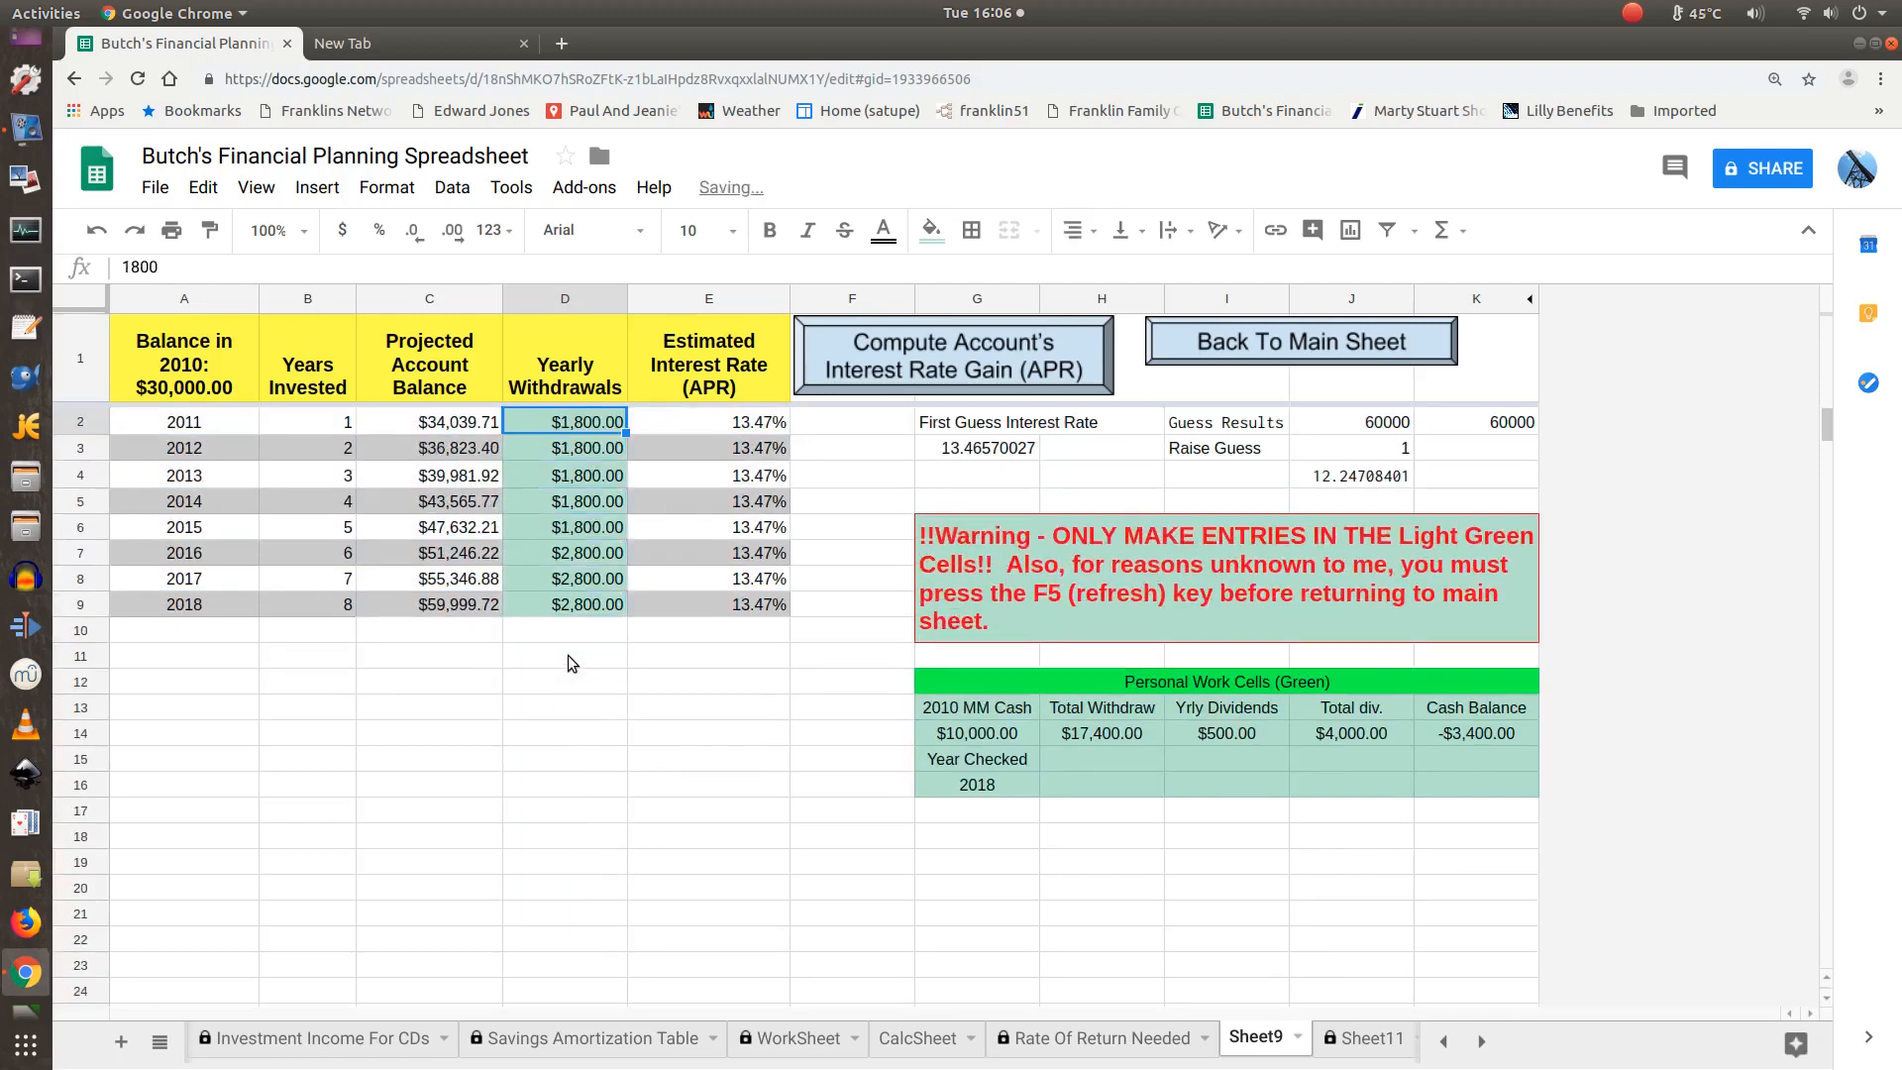
pyautogui.press('Down')
pyautogui.press('Down')
pyautogui.press('Down')
pyautogui.press('Down')
pyautogui.press('Down')
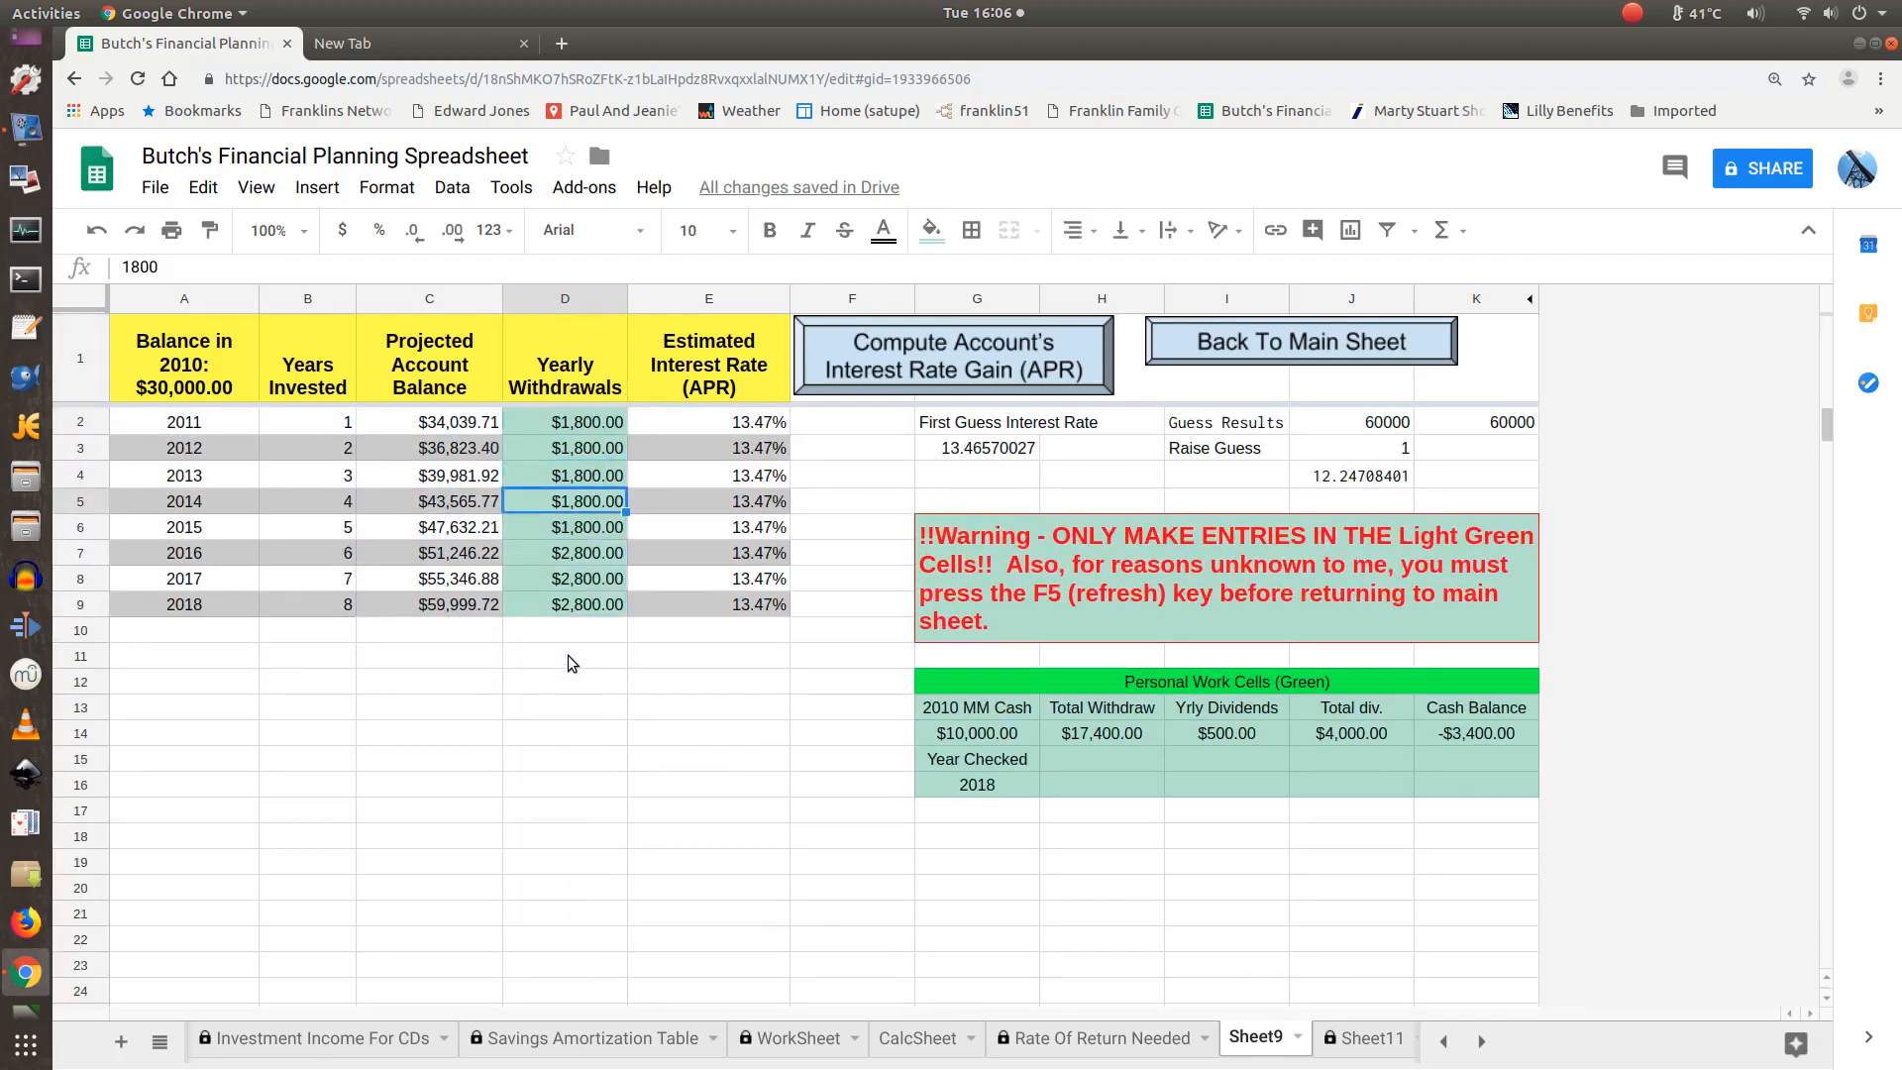
pyautogui.press('Down')
pyautogui.press('Down')
pyautogui.press('Down')
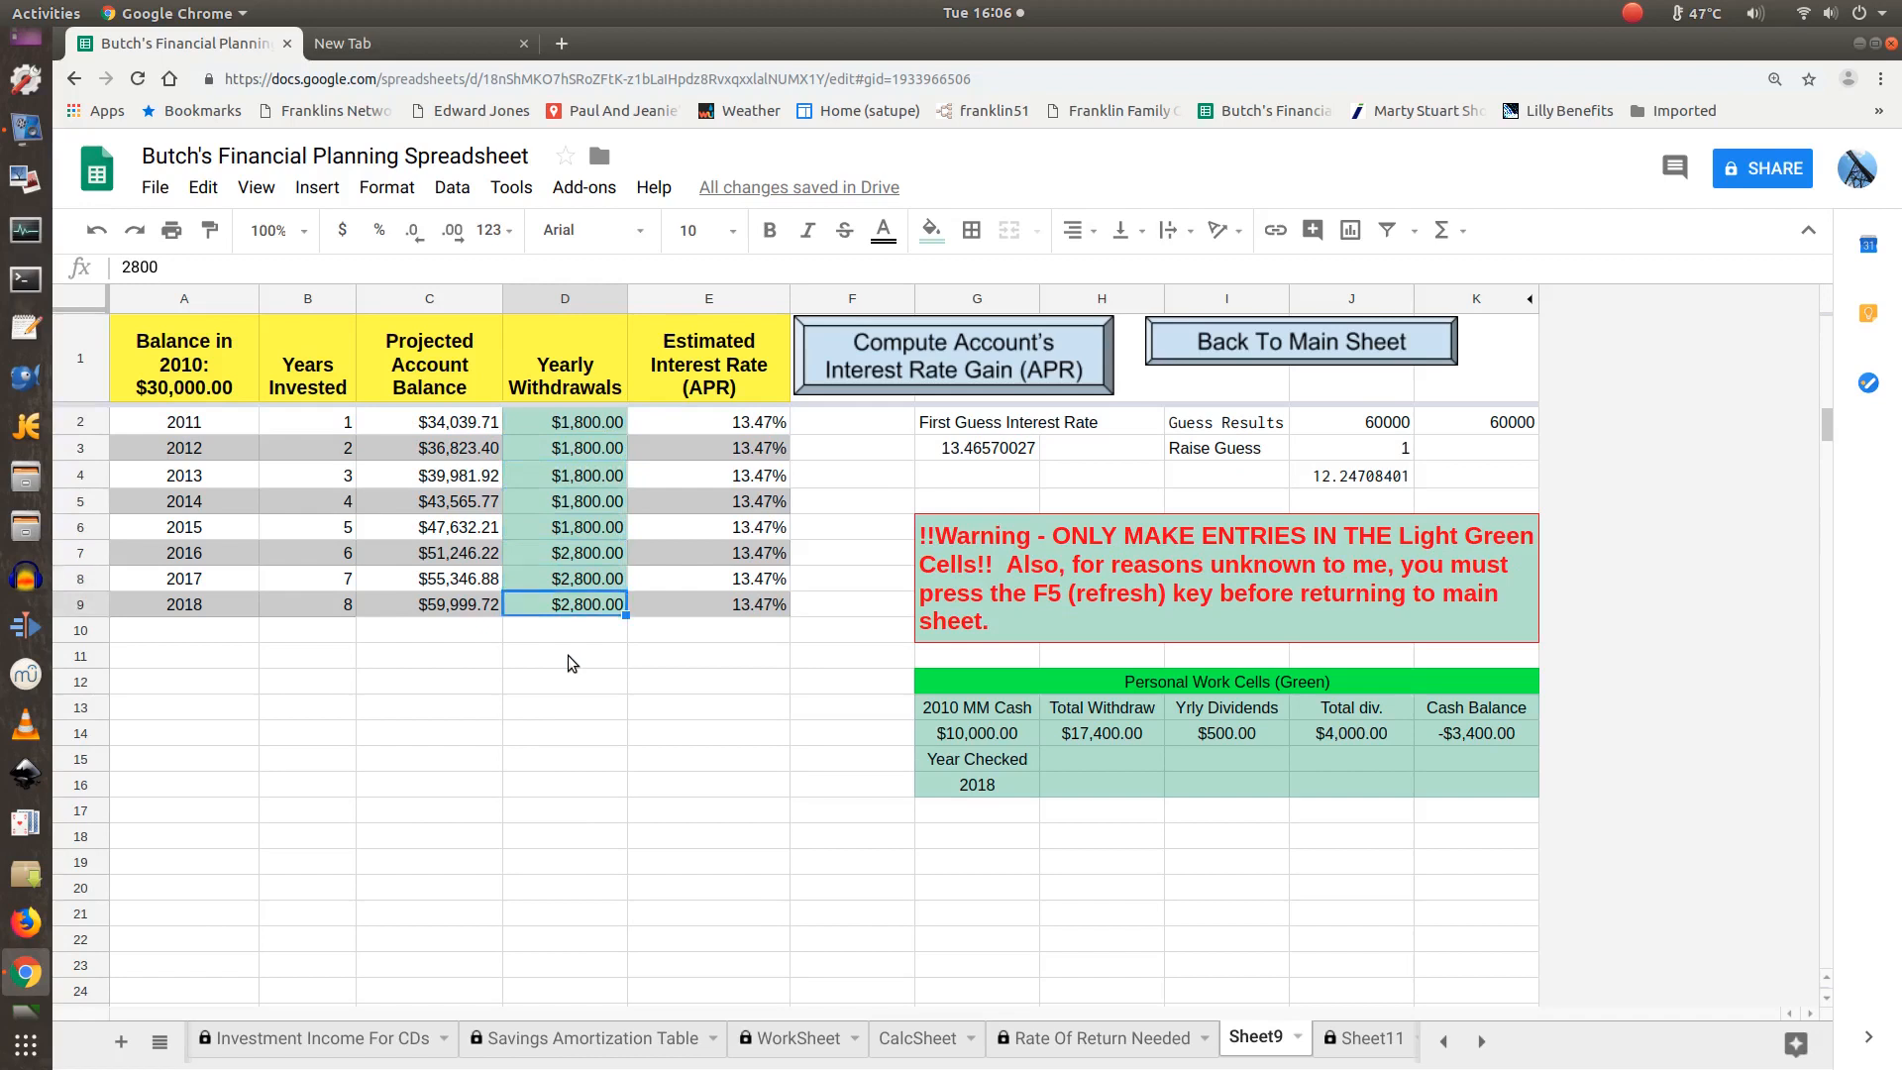
pyautogui.press('Right')
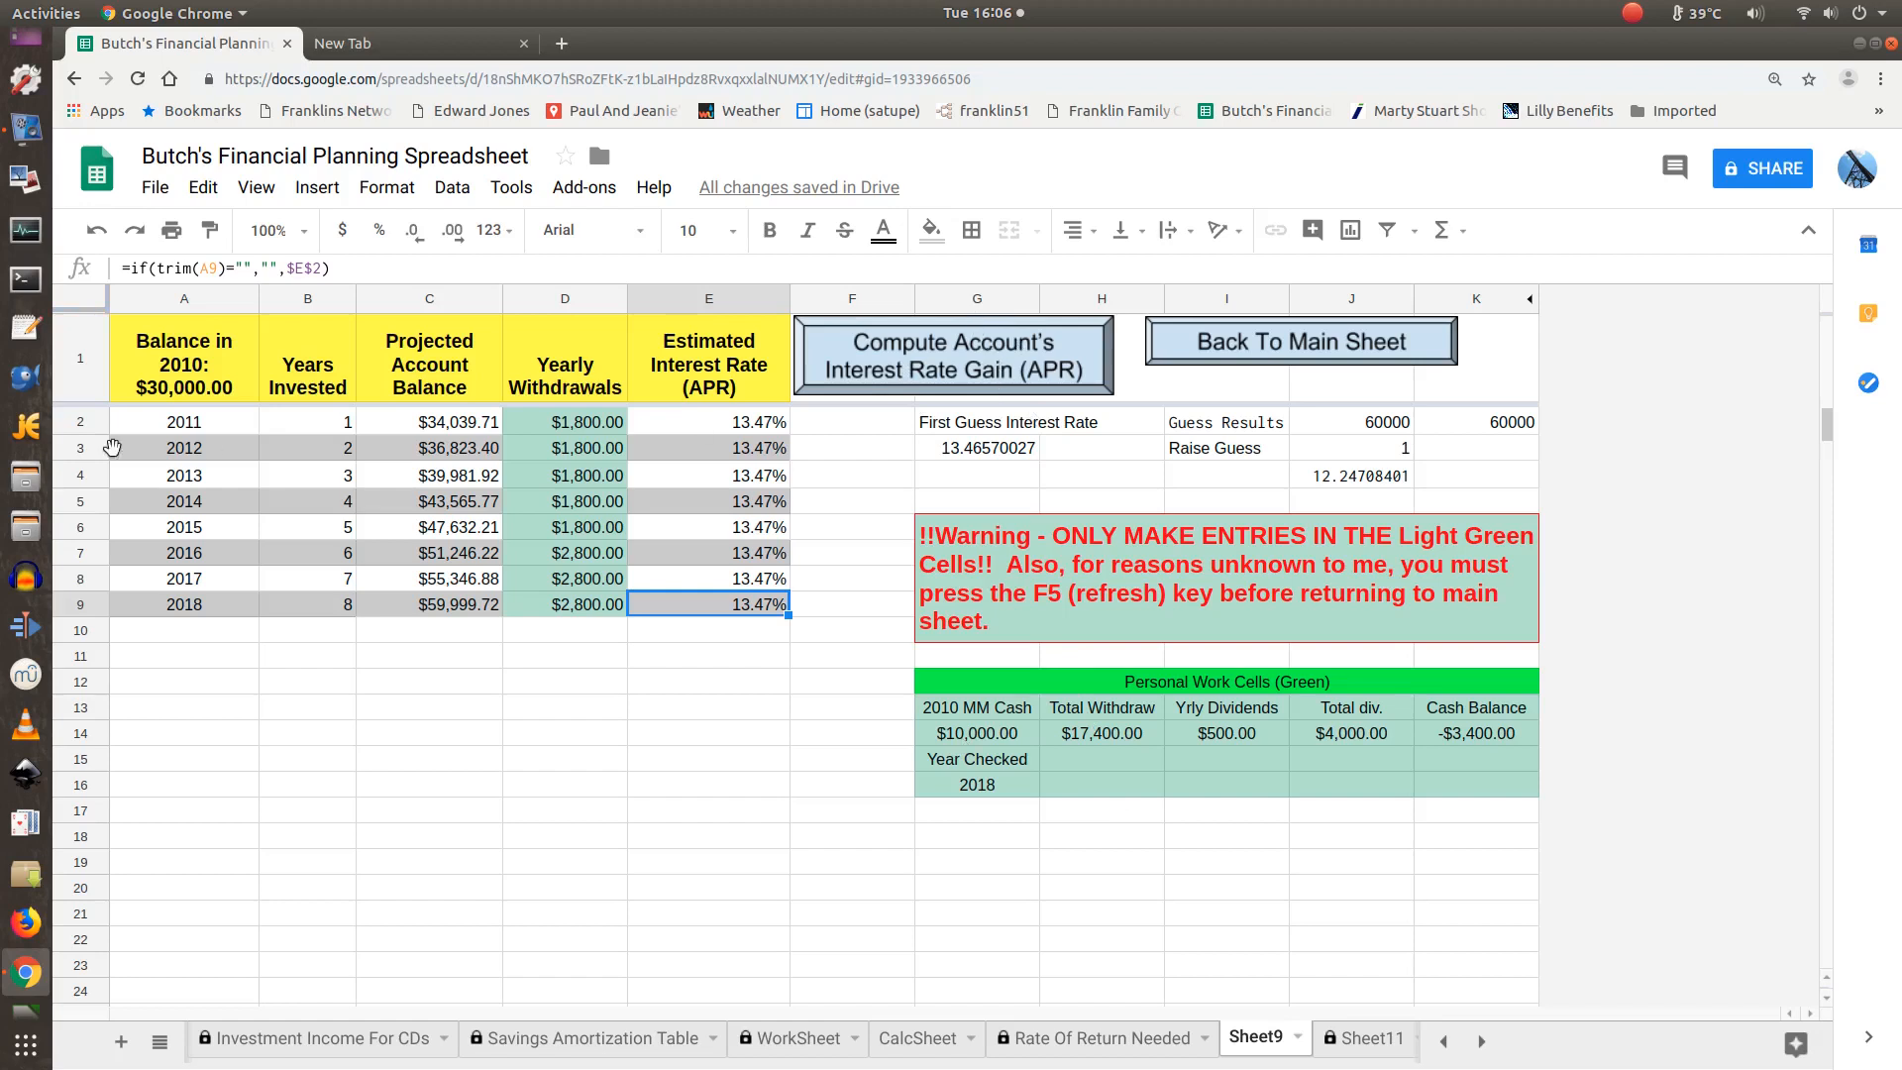
# Examine the Projected Account Balance formulas, starting with the year 2011.
pyautogui.click(462, 427)
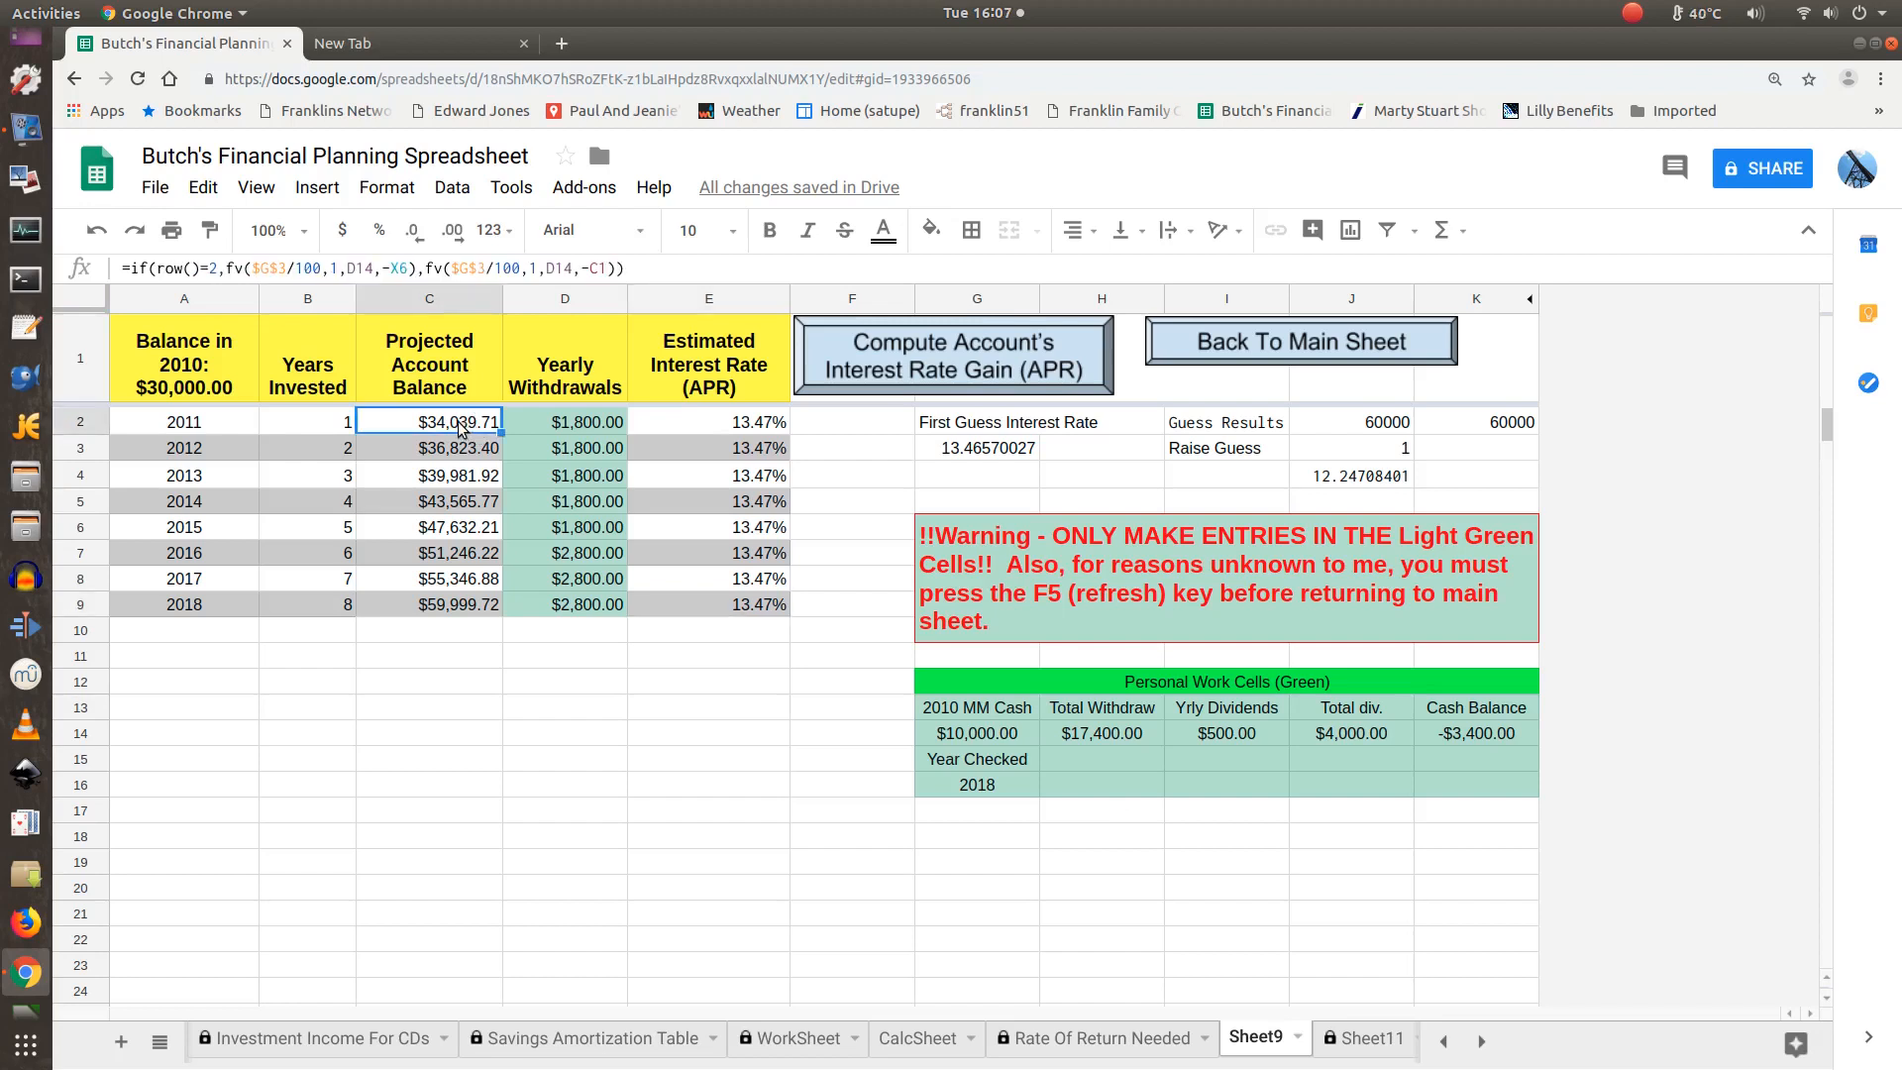
pyautogui.press('Down')
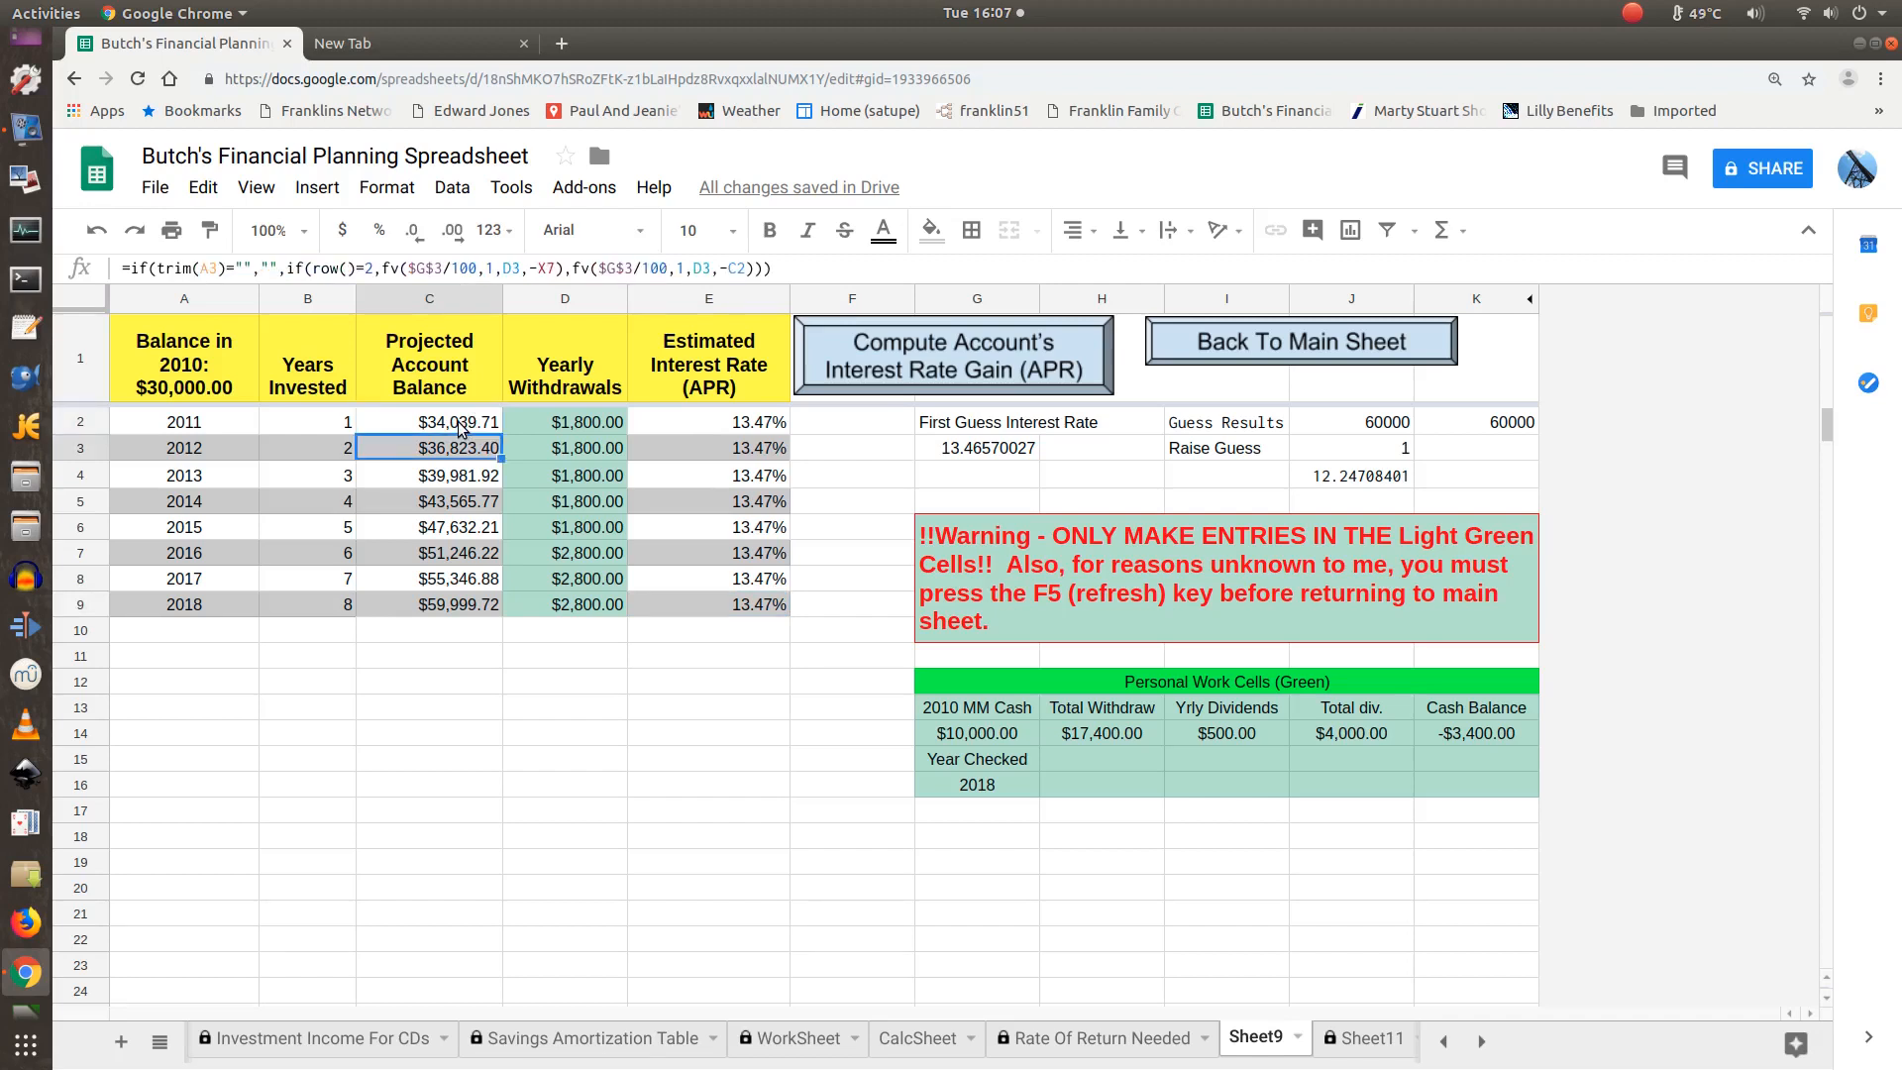
pyautogui.press('Down')
pyautogui.press('Down')
pyautogui.press('Down')
pyautogui.press('Down')
pyautogui.press('Down')
pyautogui.press('Up')
pyautogui.press('Up')
pyautogui.press('Up')
pyautogui.press('Up')
pyautogui.press('Up')
pyautogui.press('Up')
# Compare the Yearly Withdrawals from 2011 to 2016 with the projected account balances of those years.
pyautogui.press('Right')
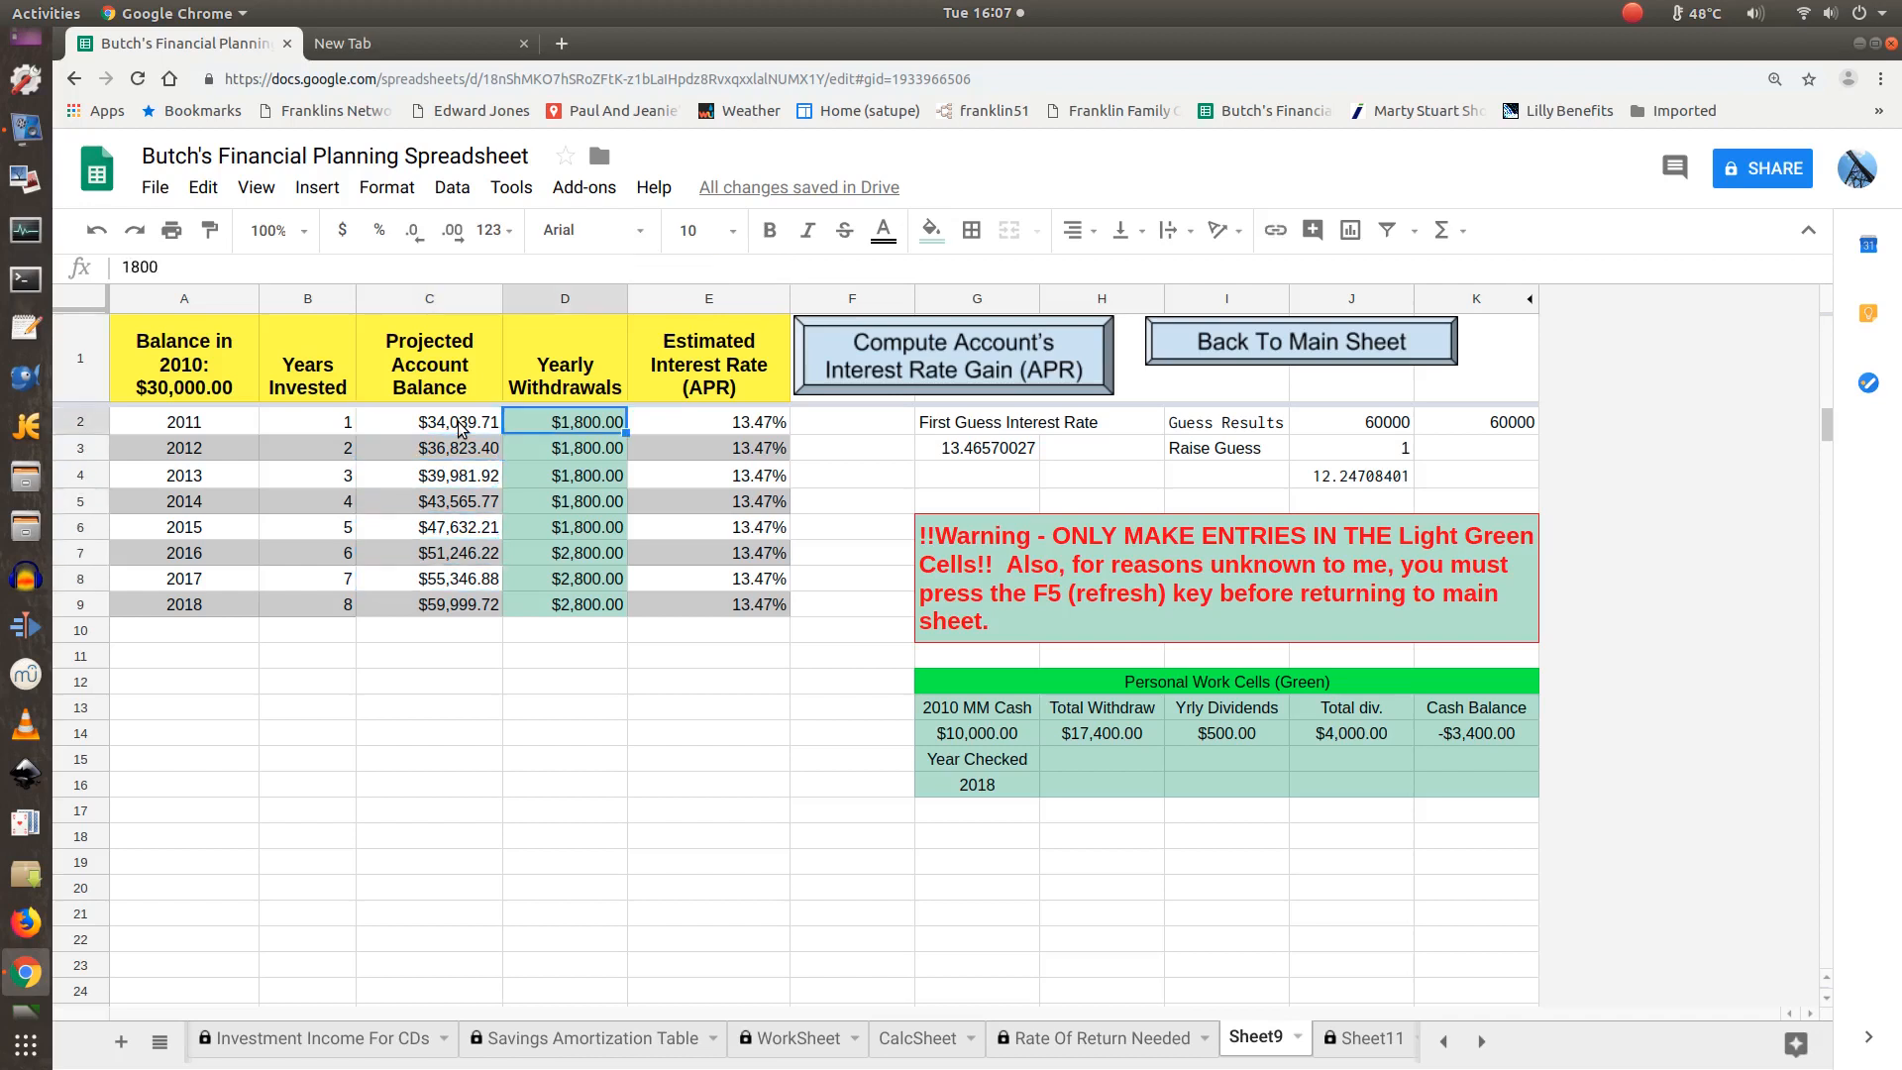
pyautogui.press('Down')
pyautogui.press('Down')
pyautogui.press('Down')
pyautogui.press('Down')
pyautogui.press('Down')
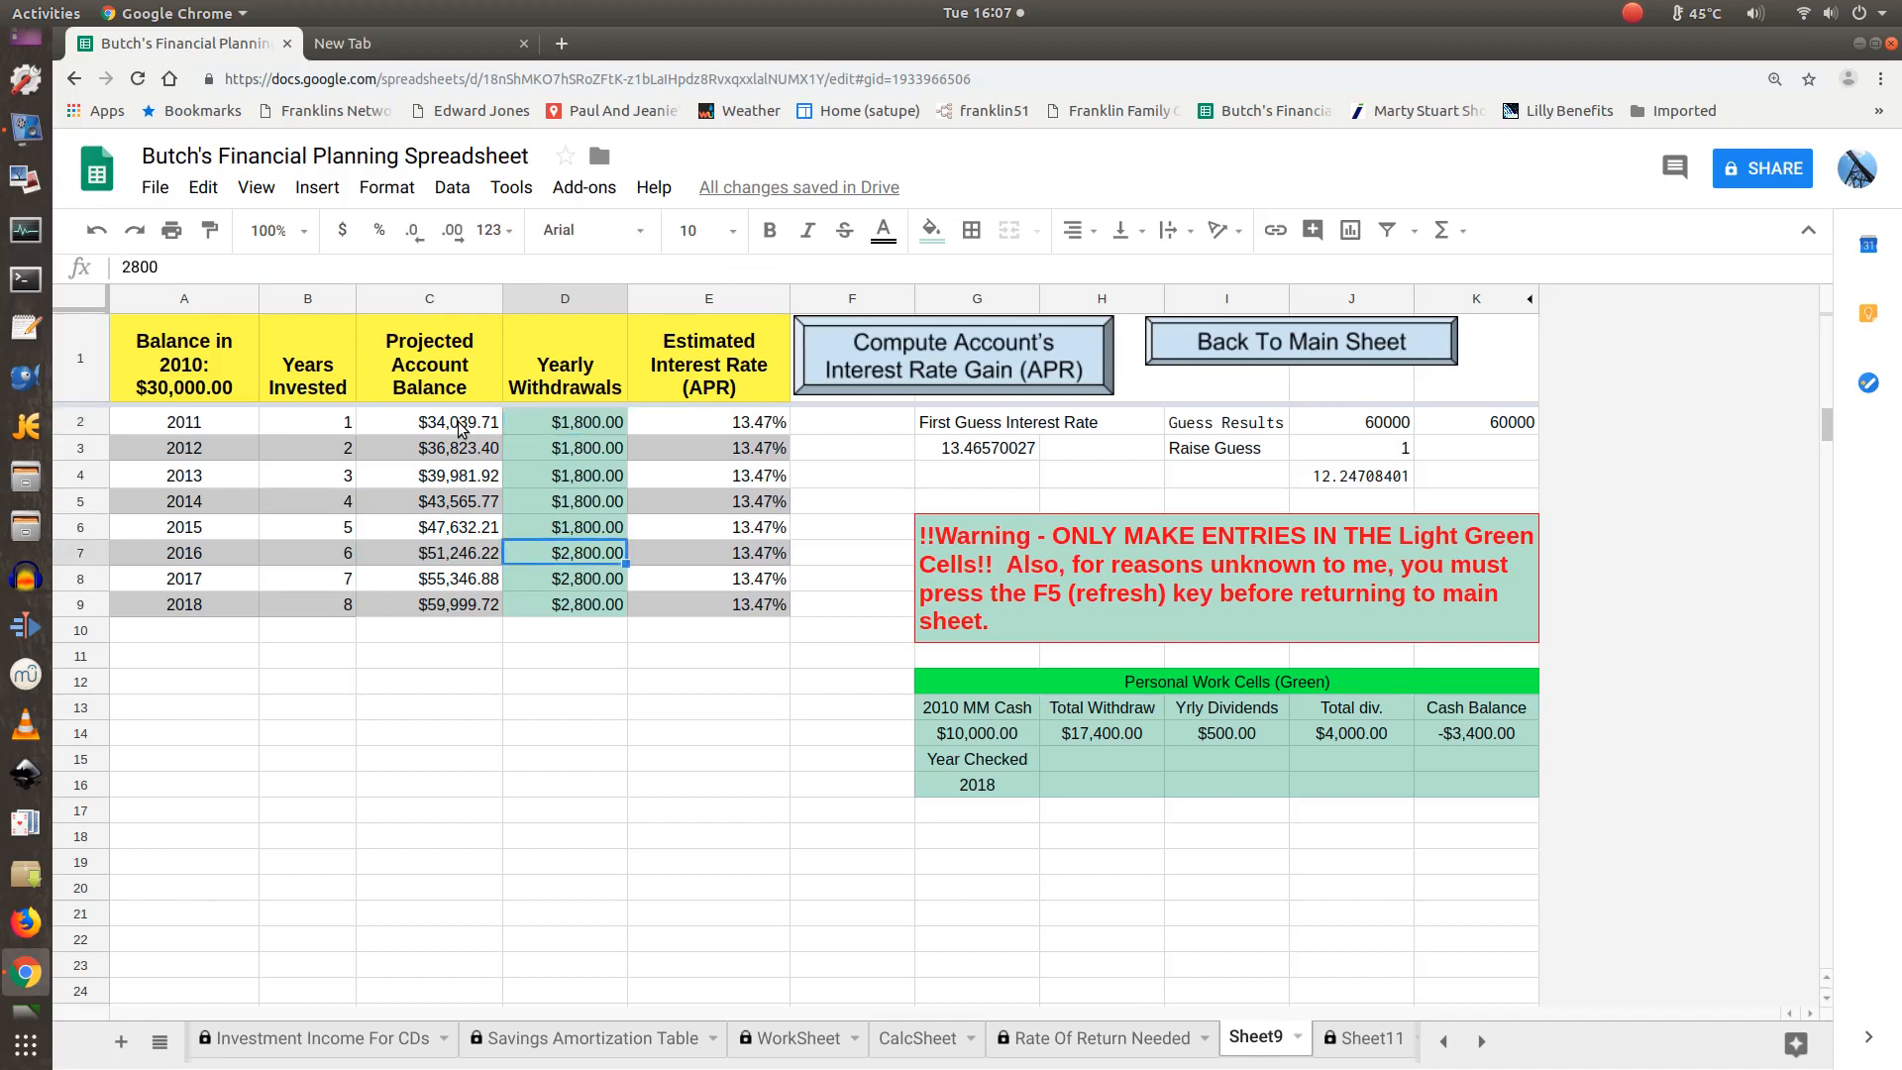
pyautogui.press('Left')
pyautogui.press('Left')
pyautogui.press('Right')
pyautogui.press('Up')
pyautogui.press('Up')
pyautogui.press('Up')
pyautogui.press('Up')
pyautogui.press('Up')
pyautogui.press('Up')
pyautogui.press('Down')
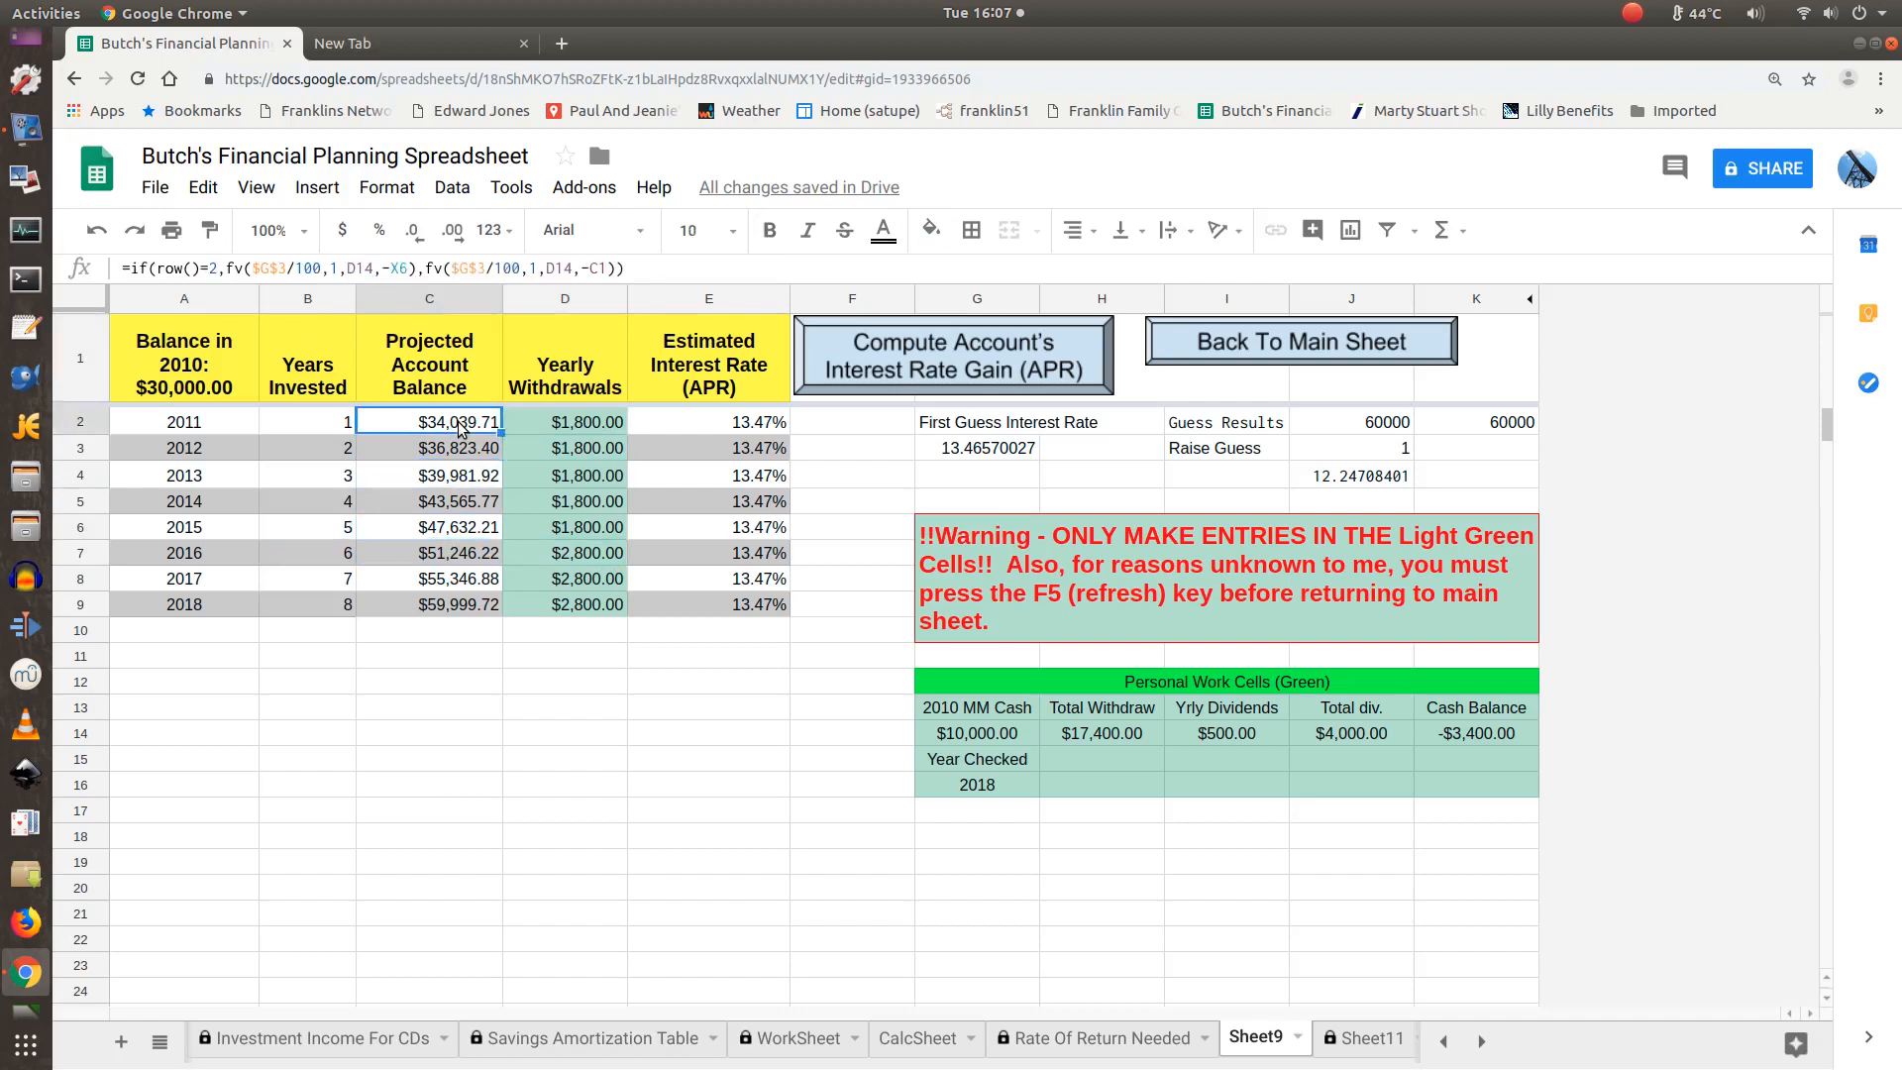
# Compute the account's interest rate gain (APR) and close the result message.
pyautogui.click(978, 355)
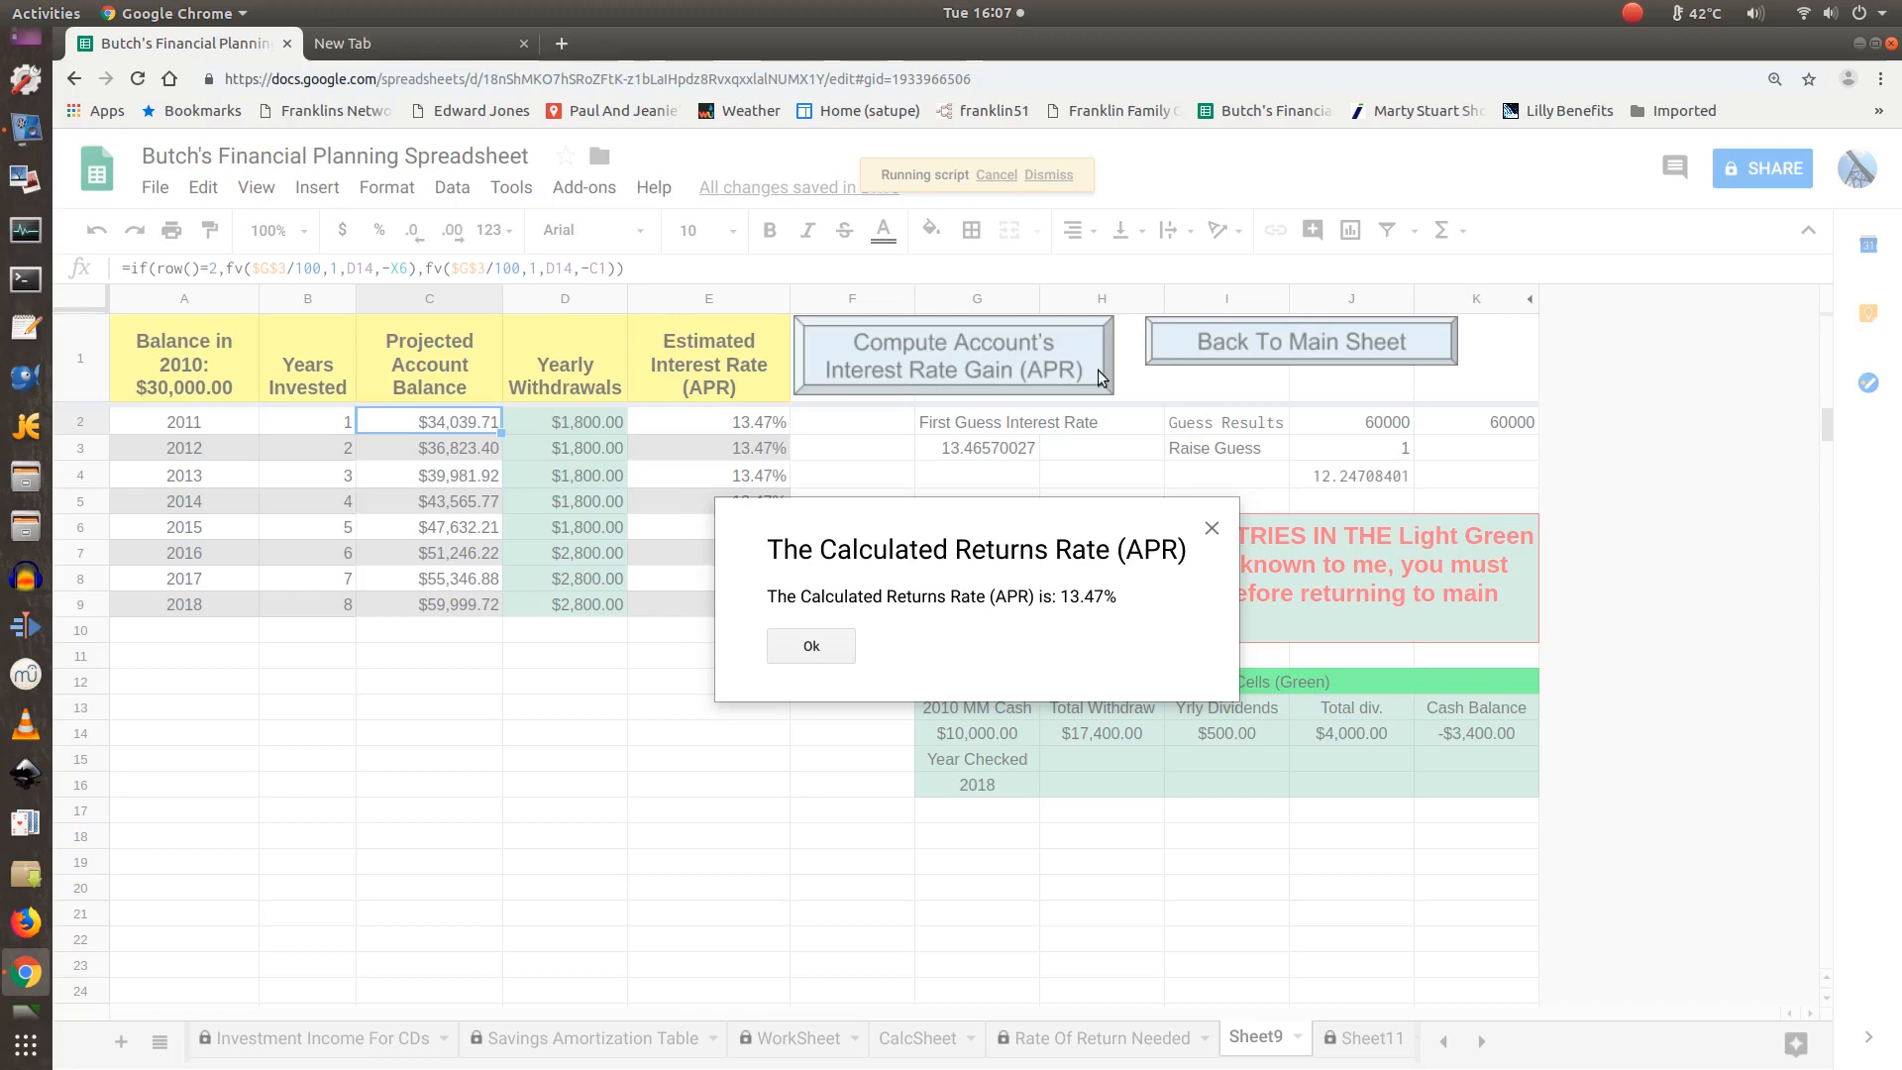
pyautogui.click(804, 645)
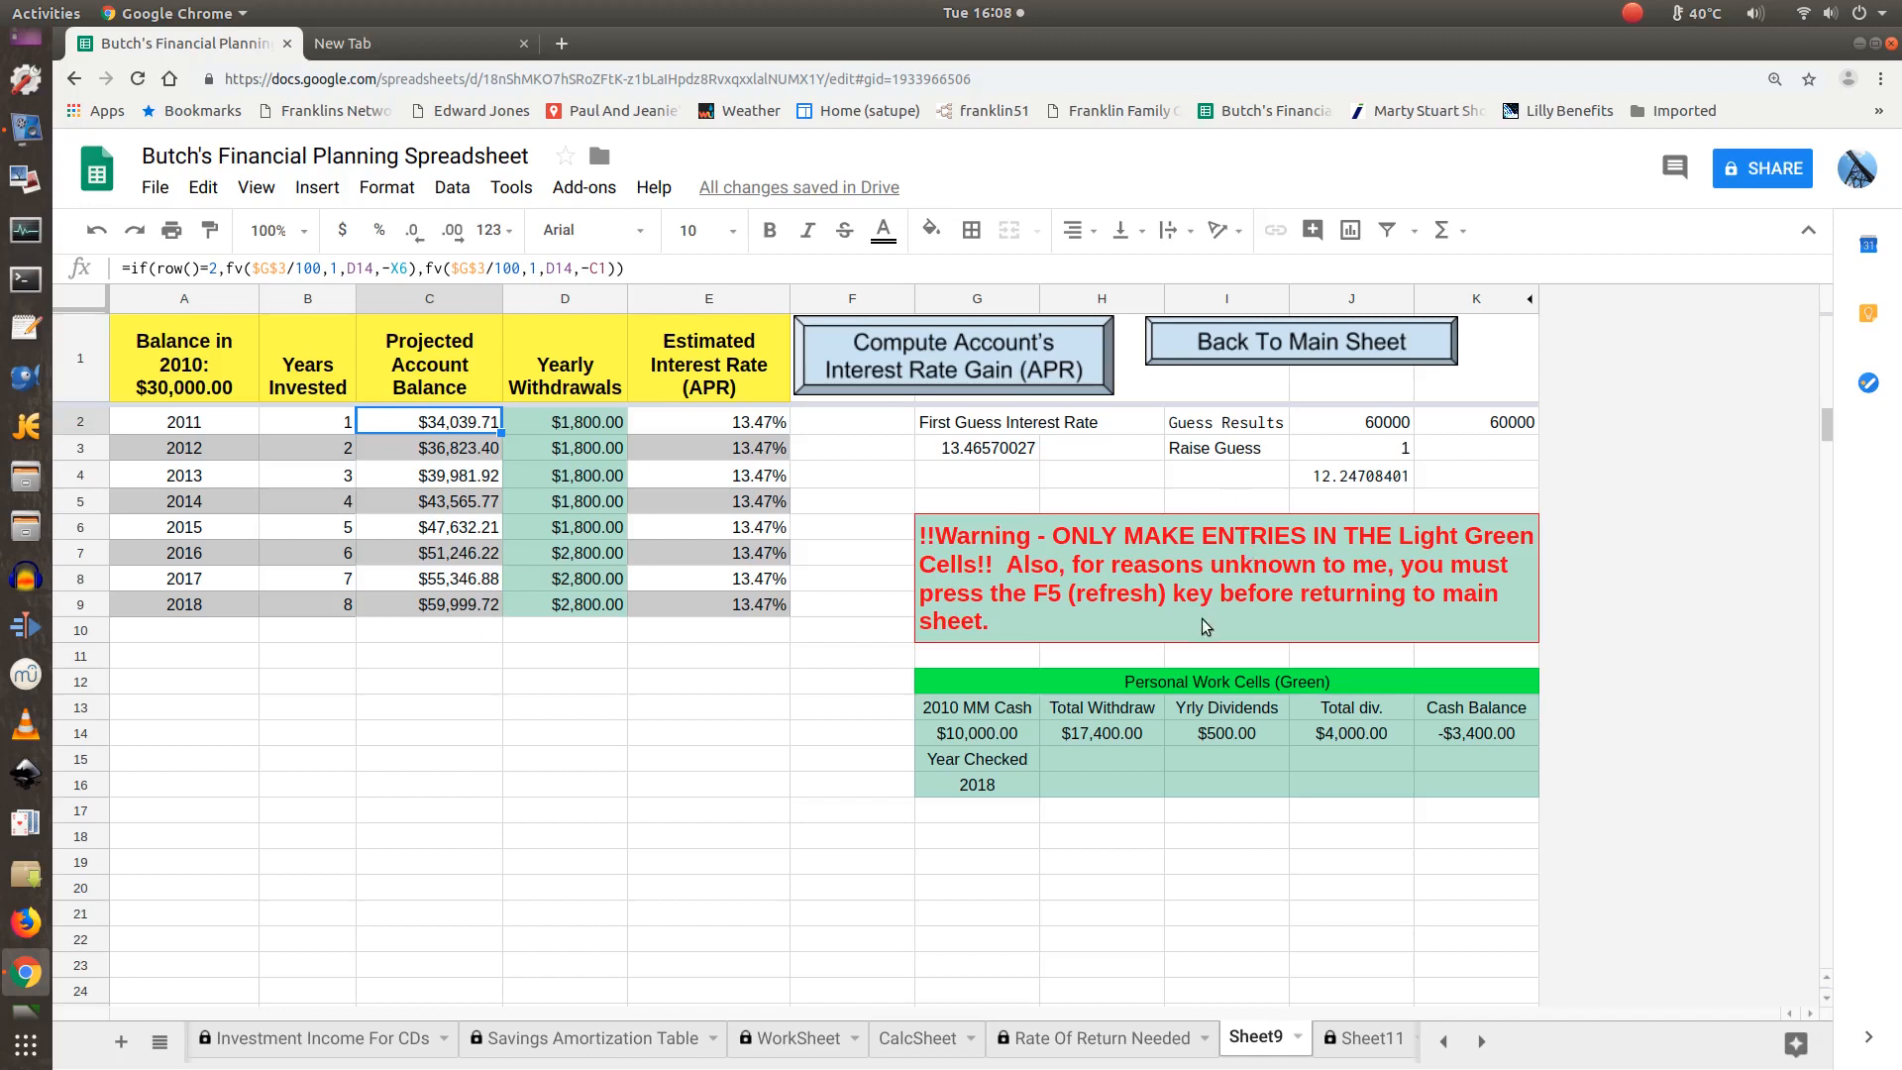
# Review the Personal Work Cells, from the 2010 MM Cash entry to the Total Withdraw, Yrly Dividends and Cash Balance cells.
pyautogui.click(1221, 784)
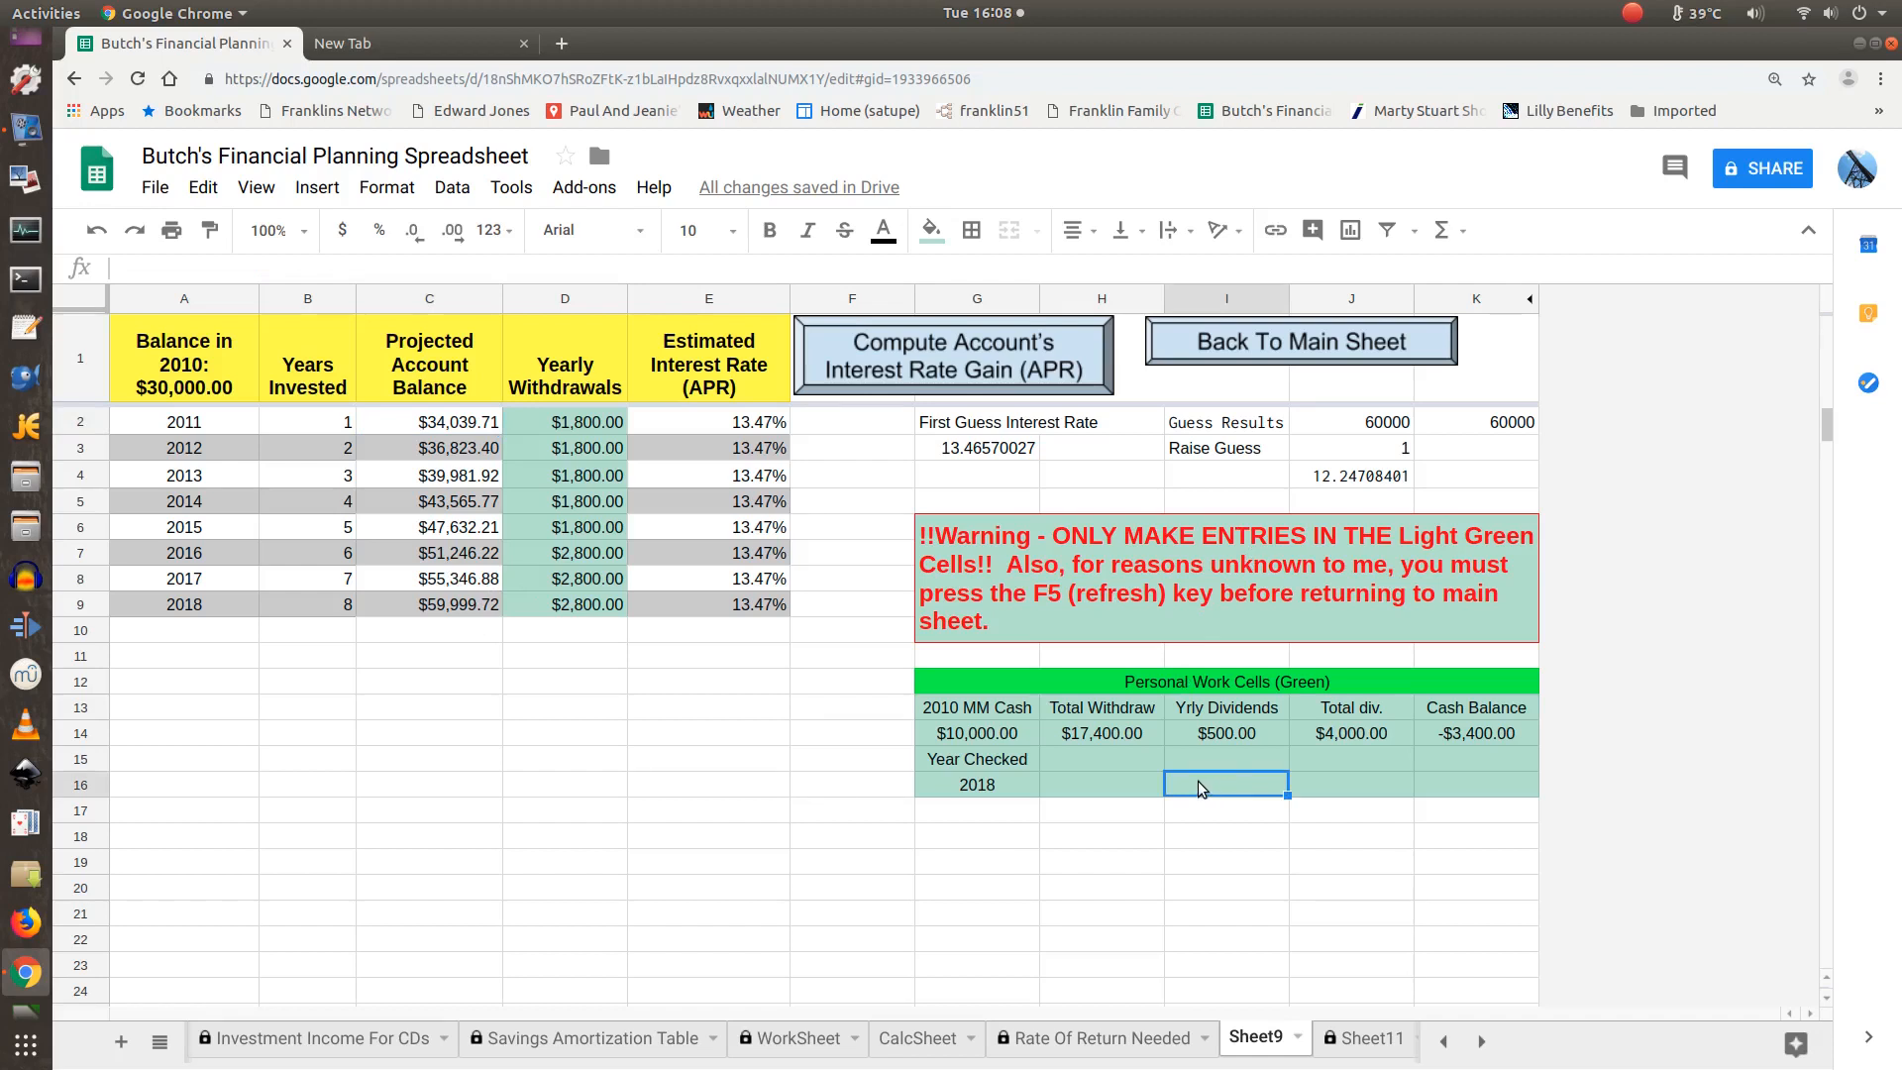
pyautogui.click(1012, 741)
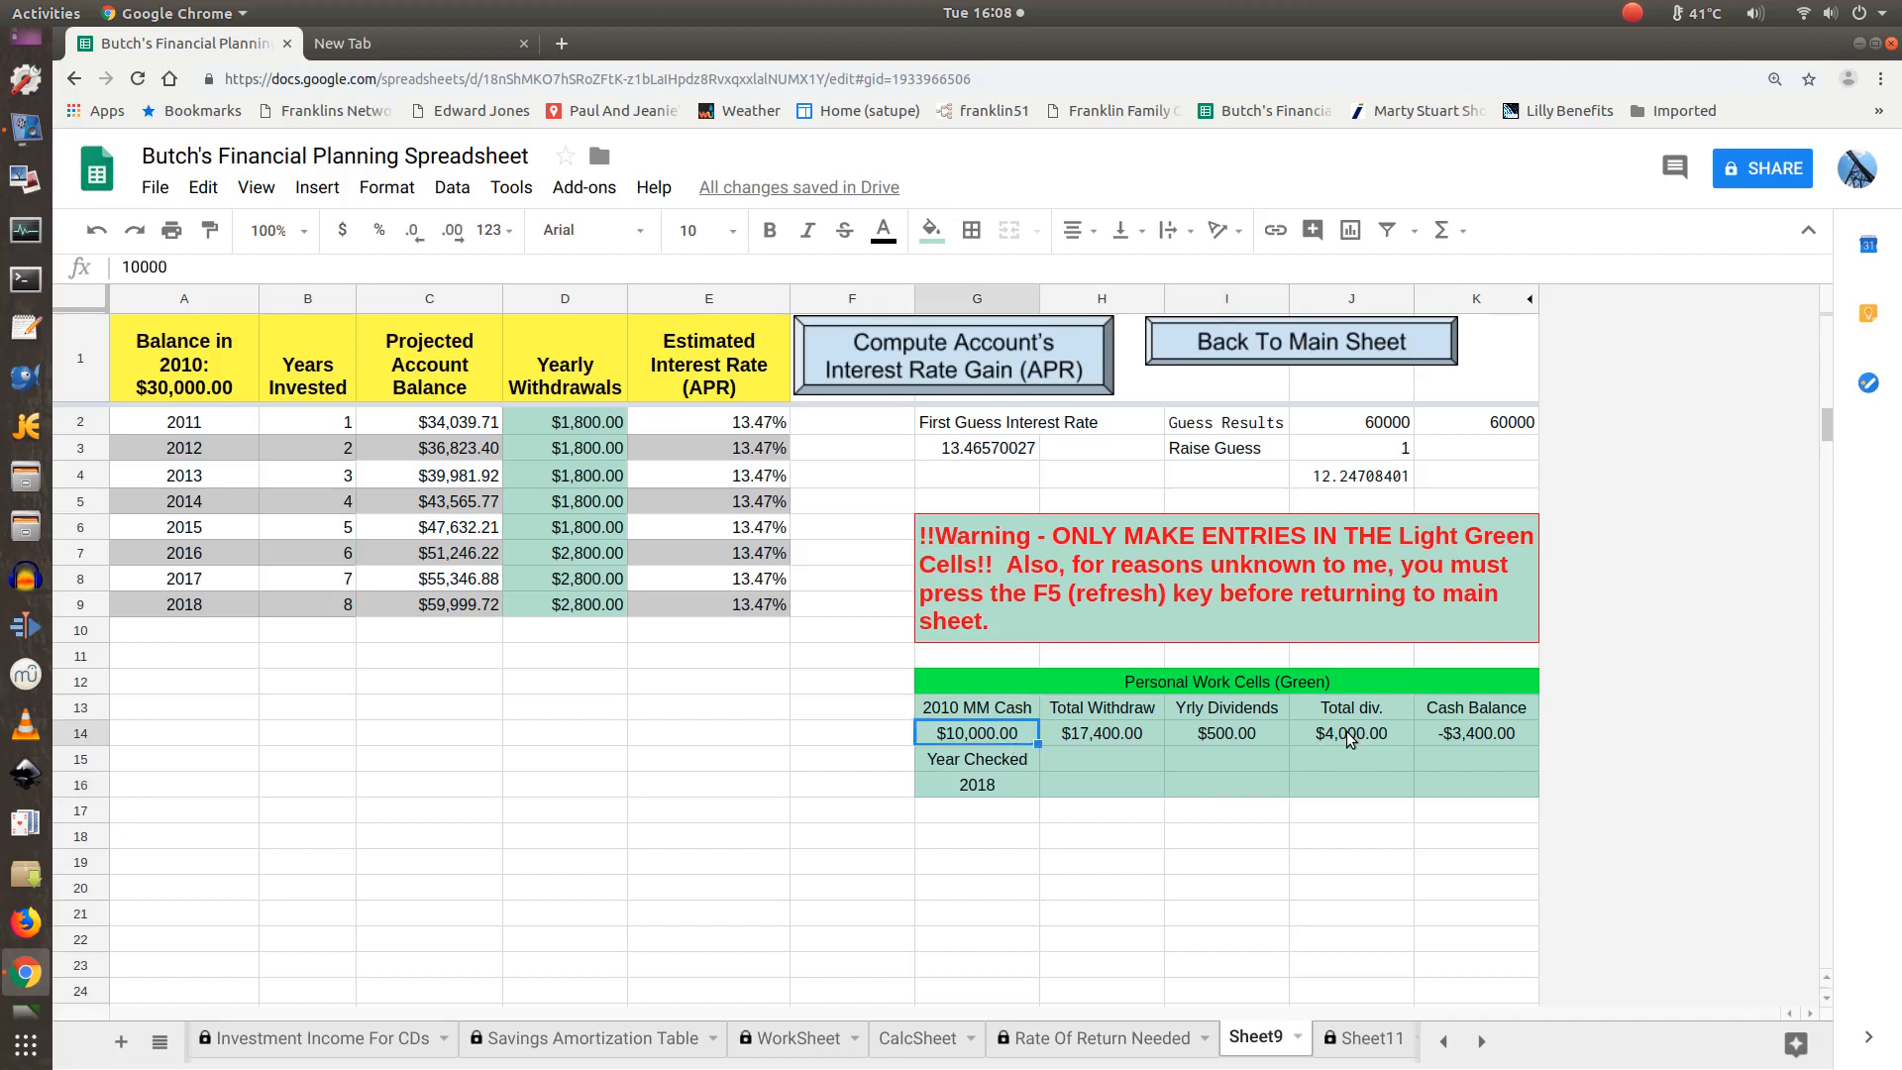
pyautogui.click(1522, 734)
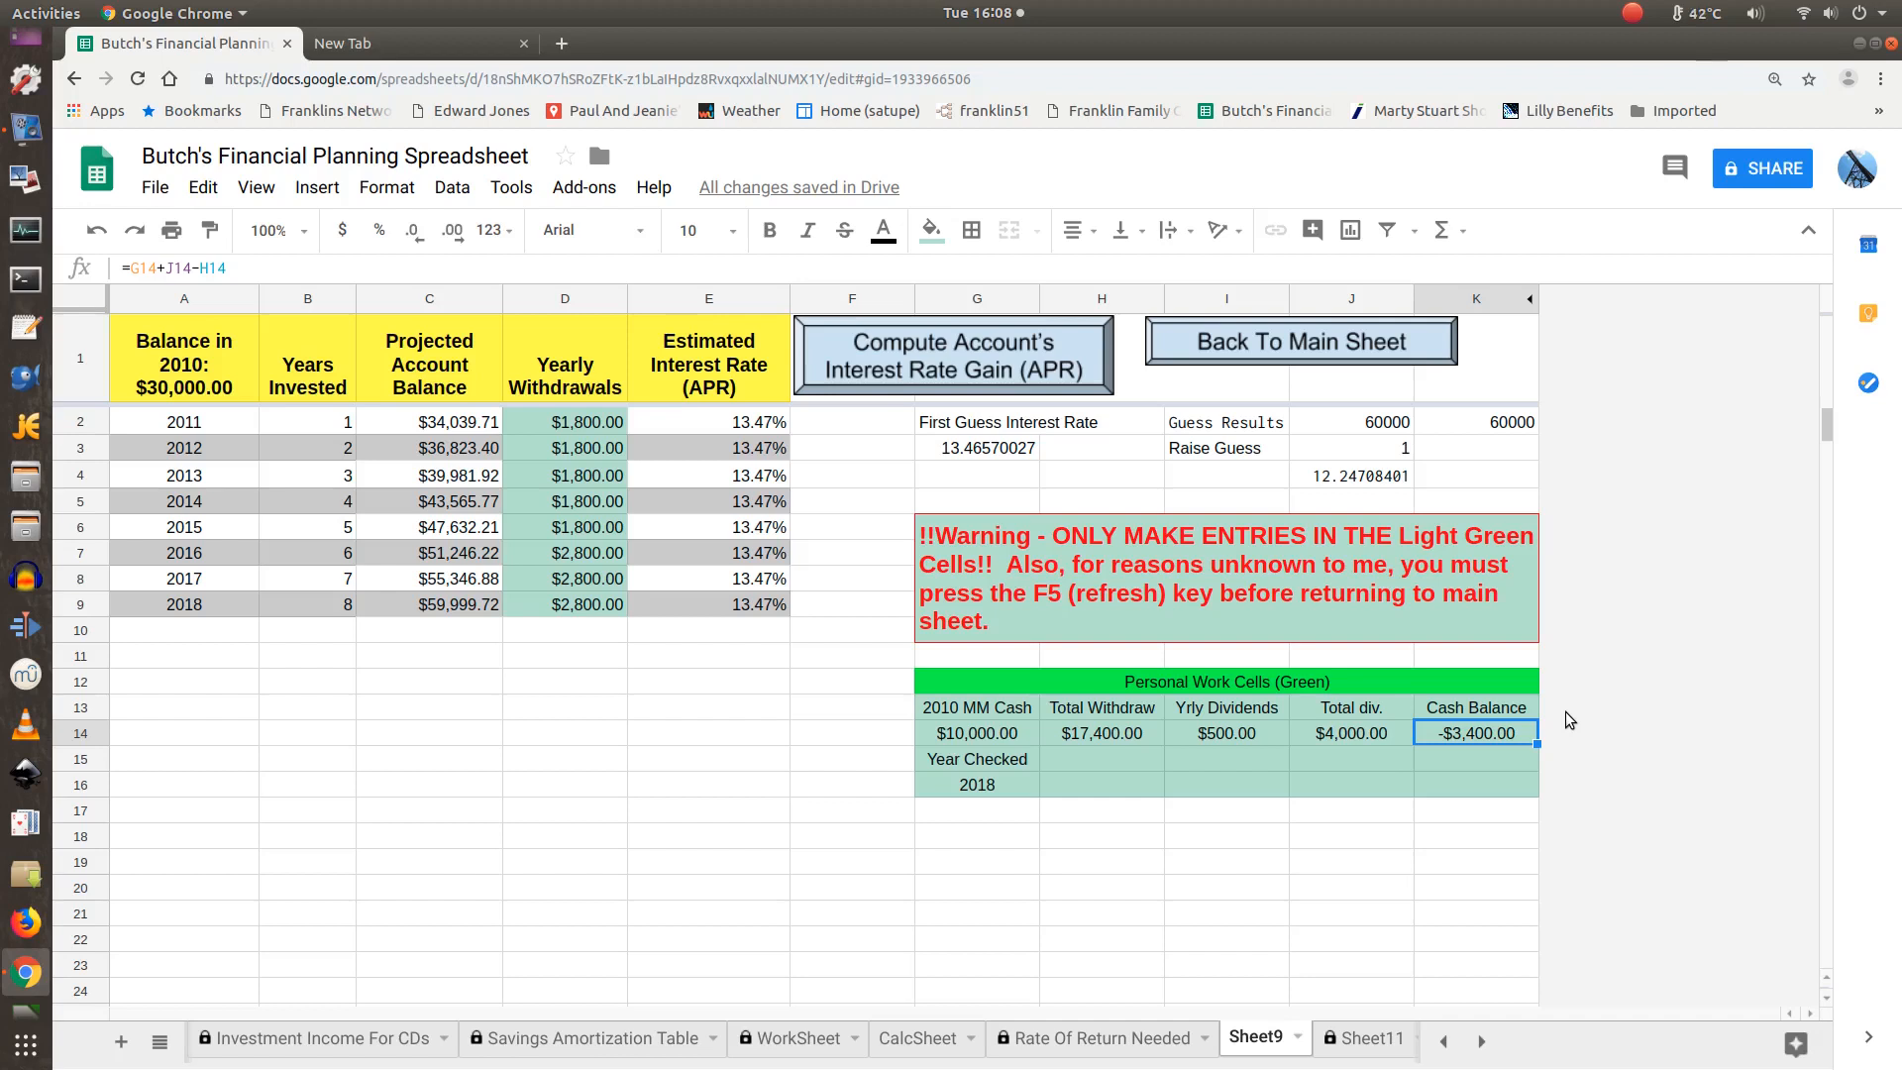
pyautogui.press('Left')
pyautogui.press('Left')
pyautogui.press('Left')
pyautogui.press('Left')
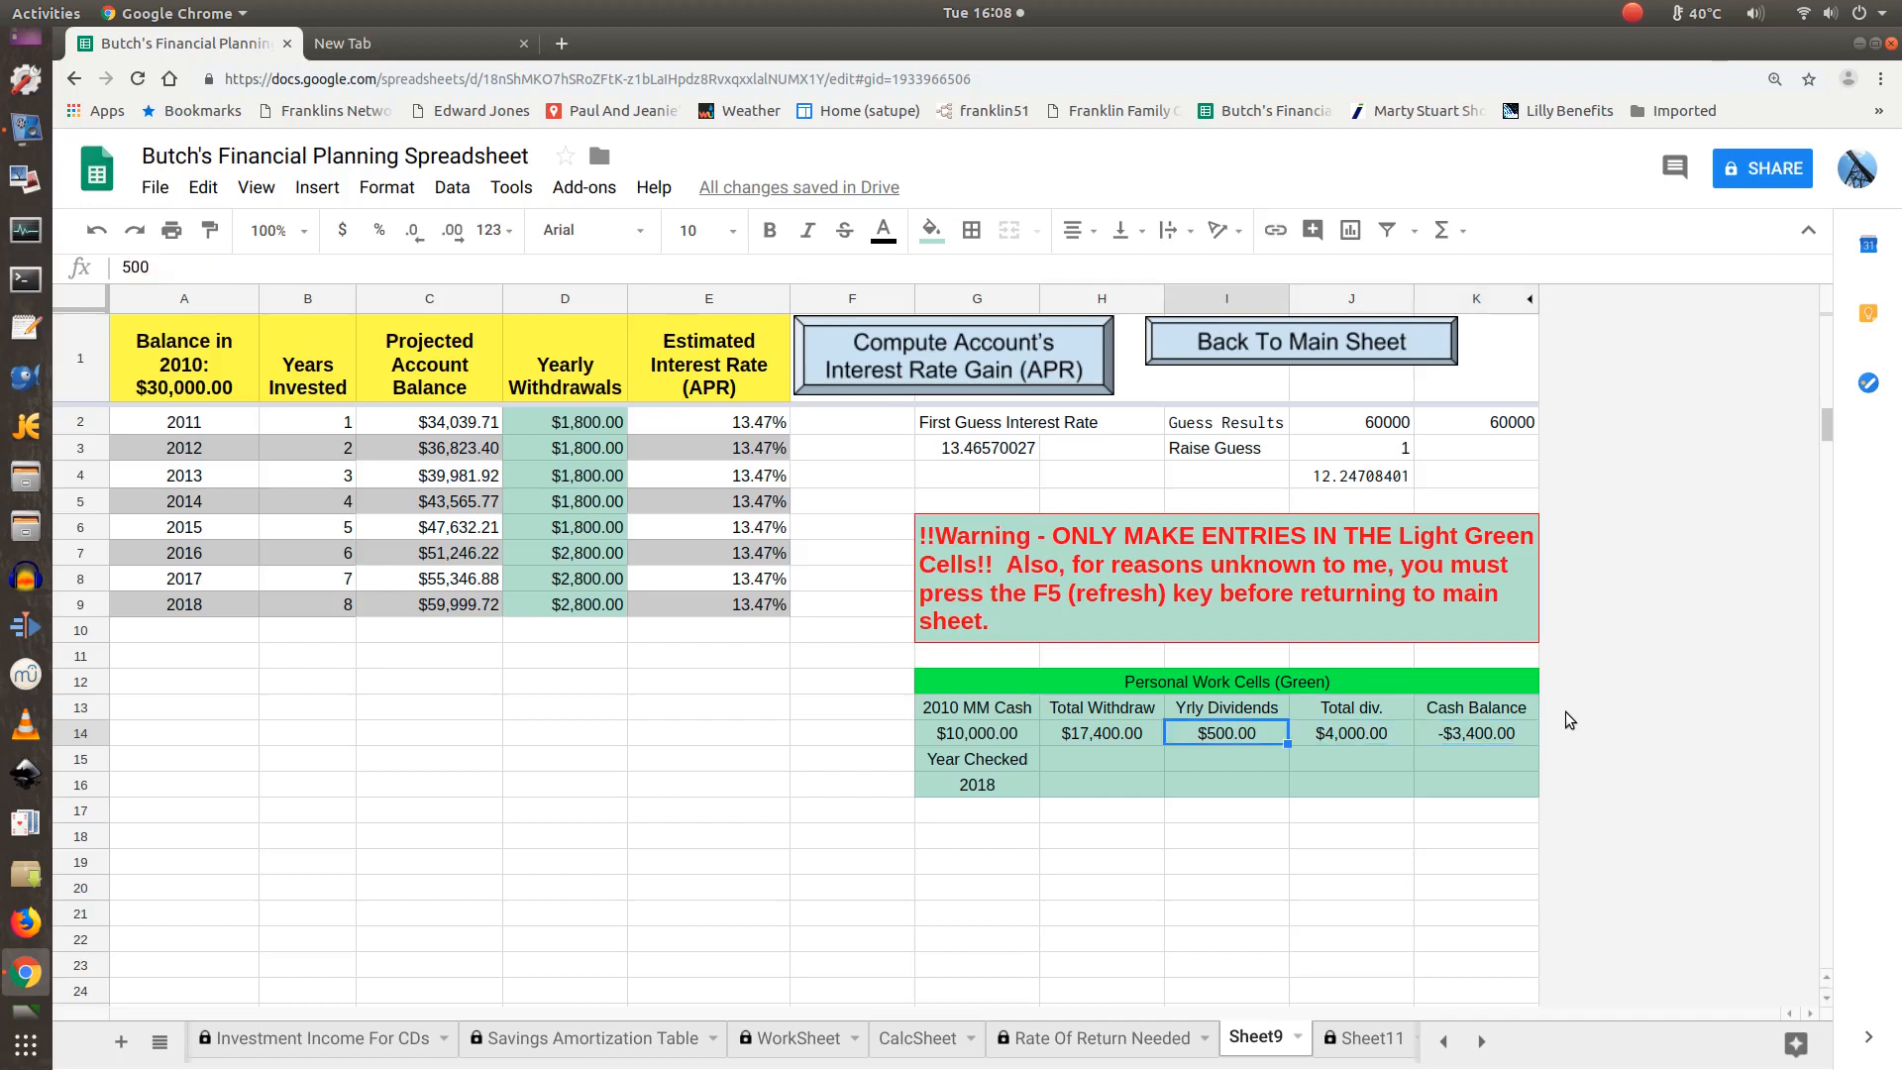
pyautogui.press('Right')
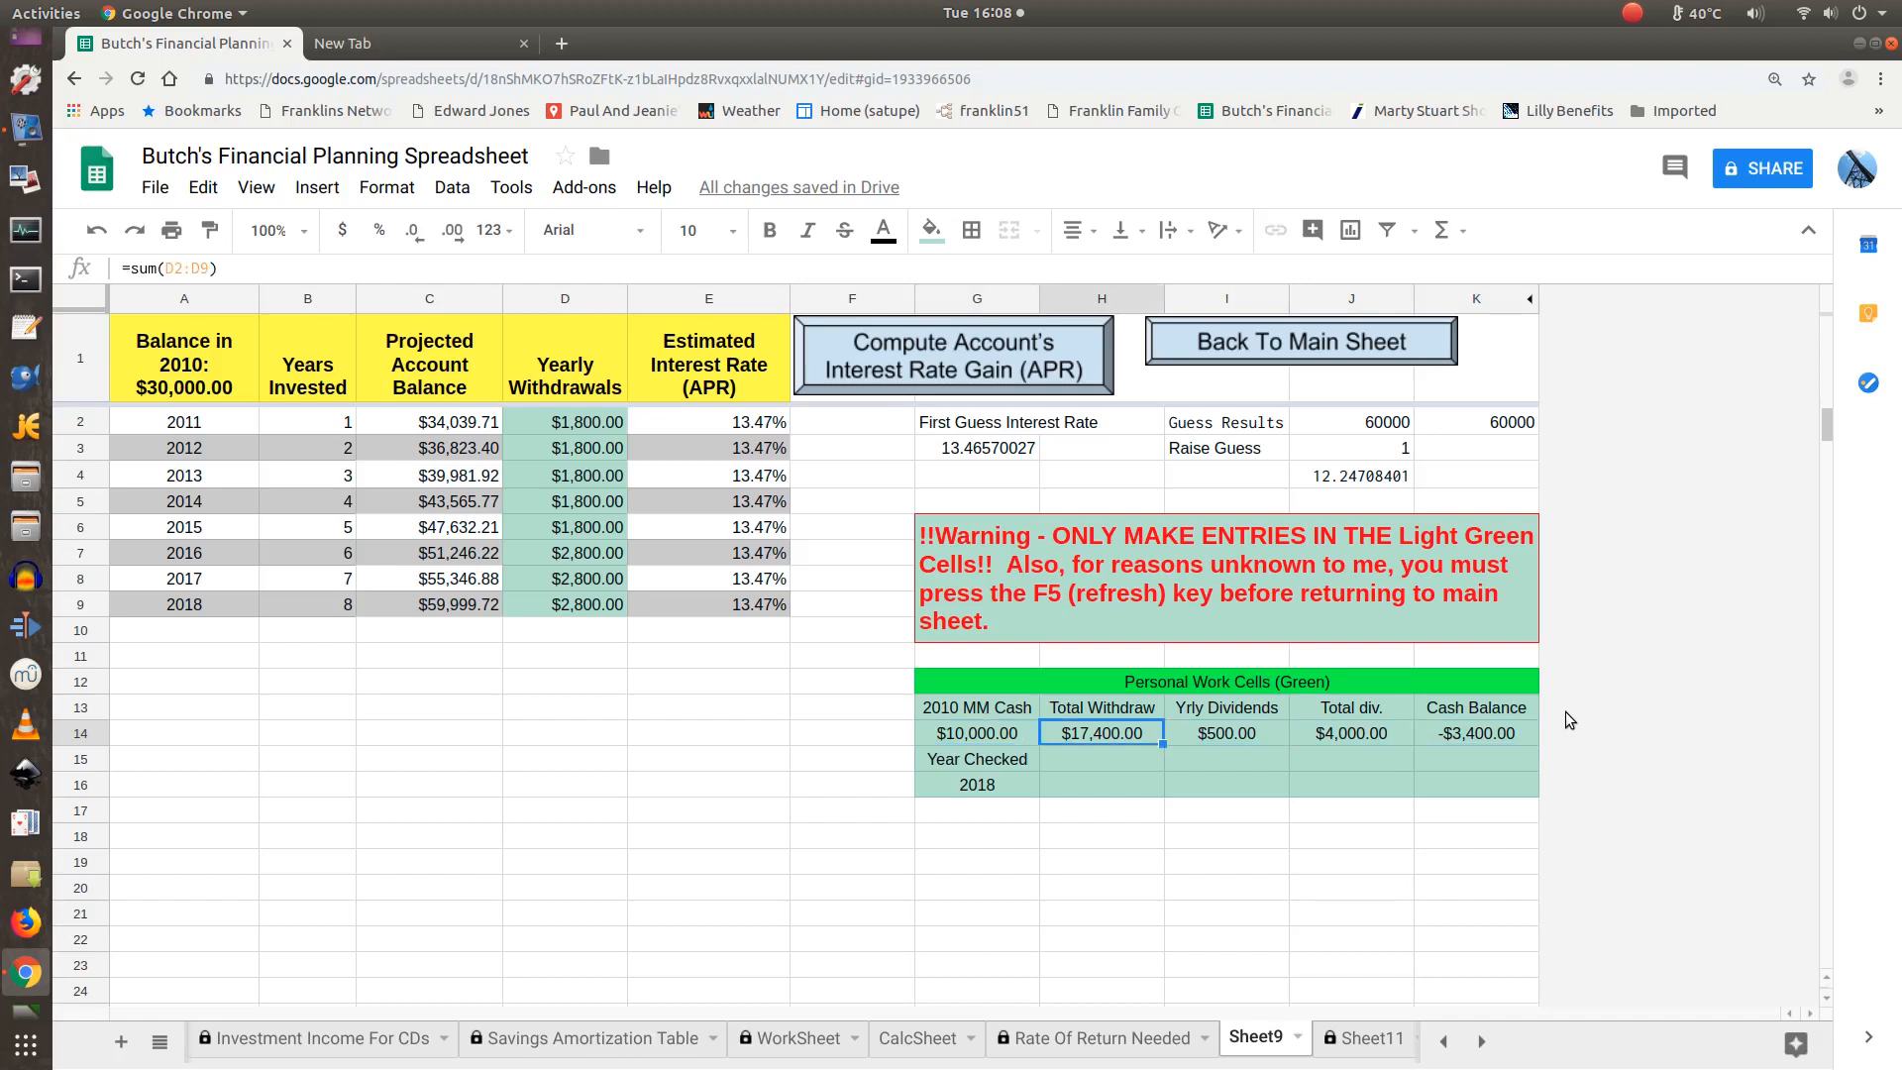
pyautogui.press('Right')
pyautogui.press('Right')
pyautogui.press('Right')
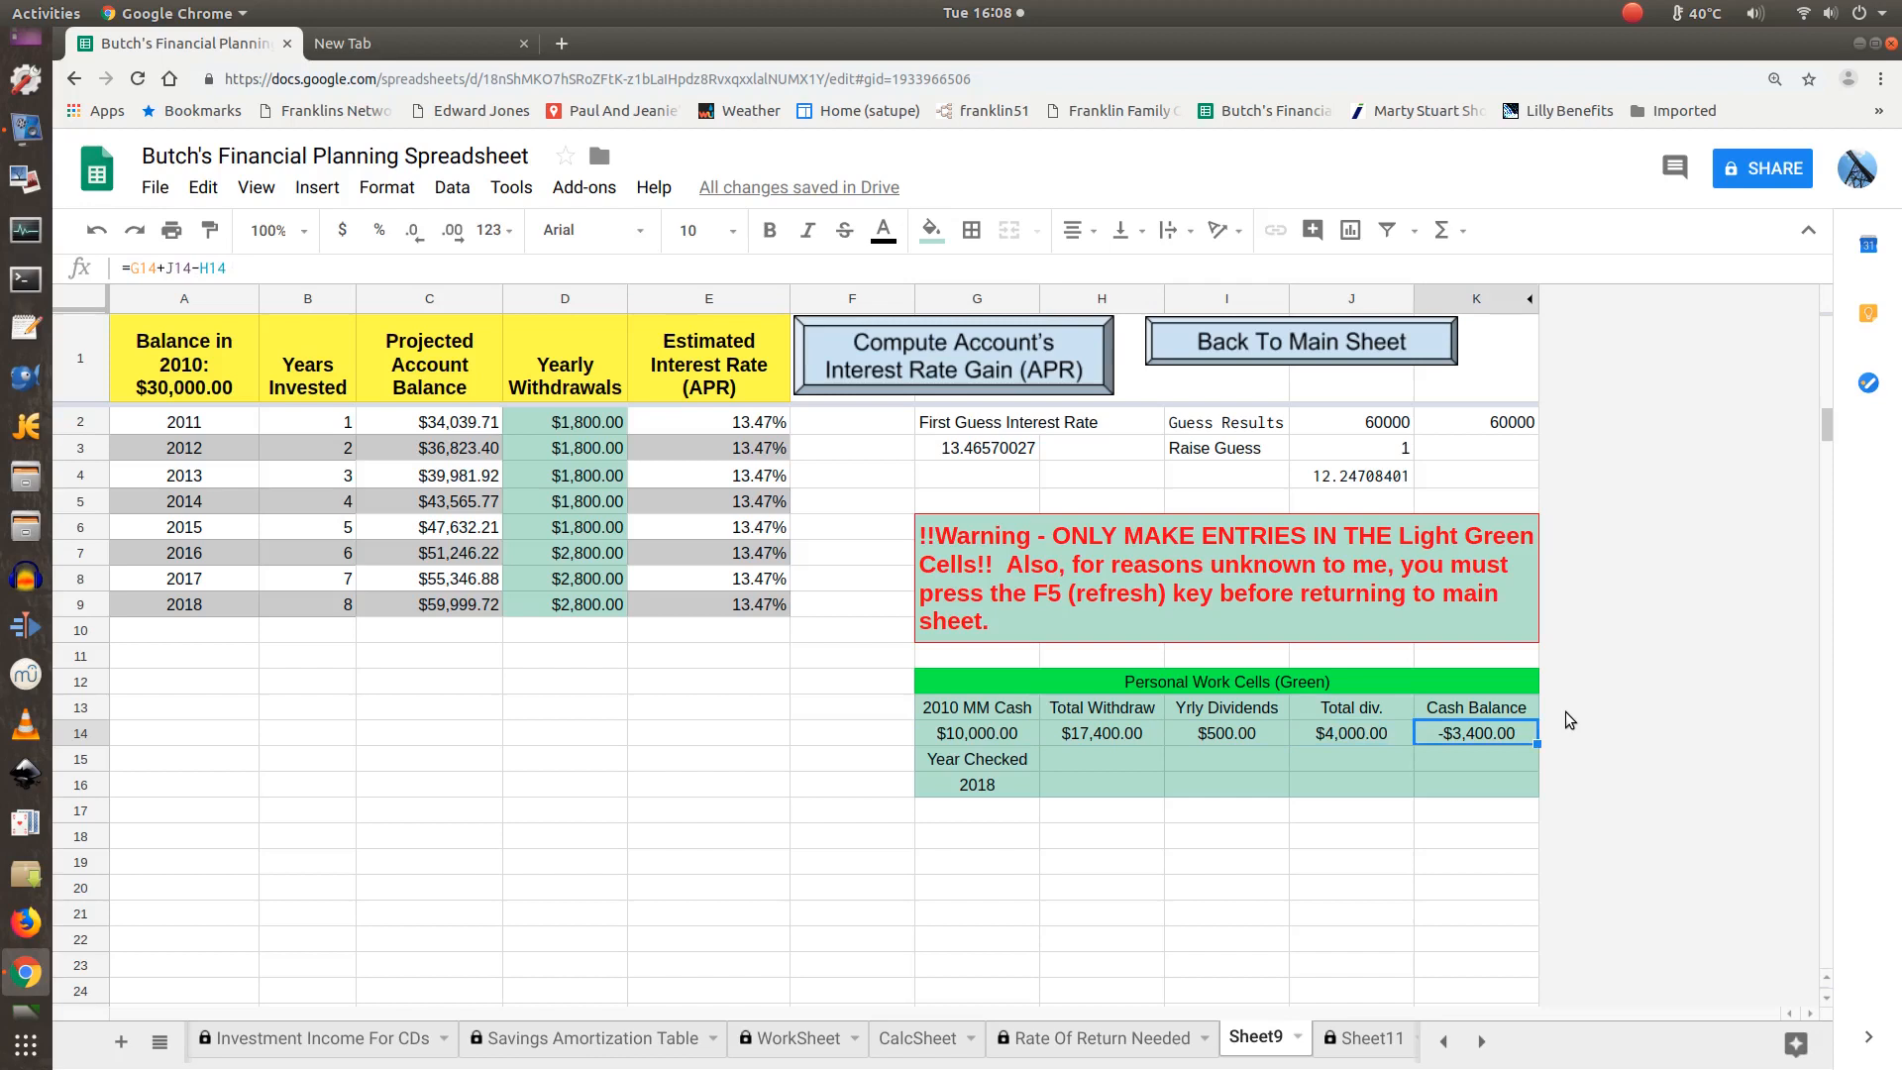
pyautogui.press('Left')
pyautogui.press('Left')
pyautogui.press('Left')
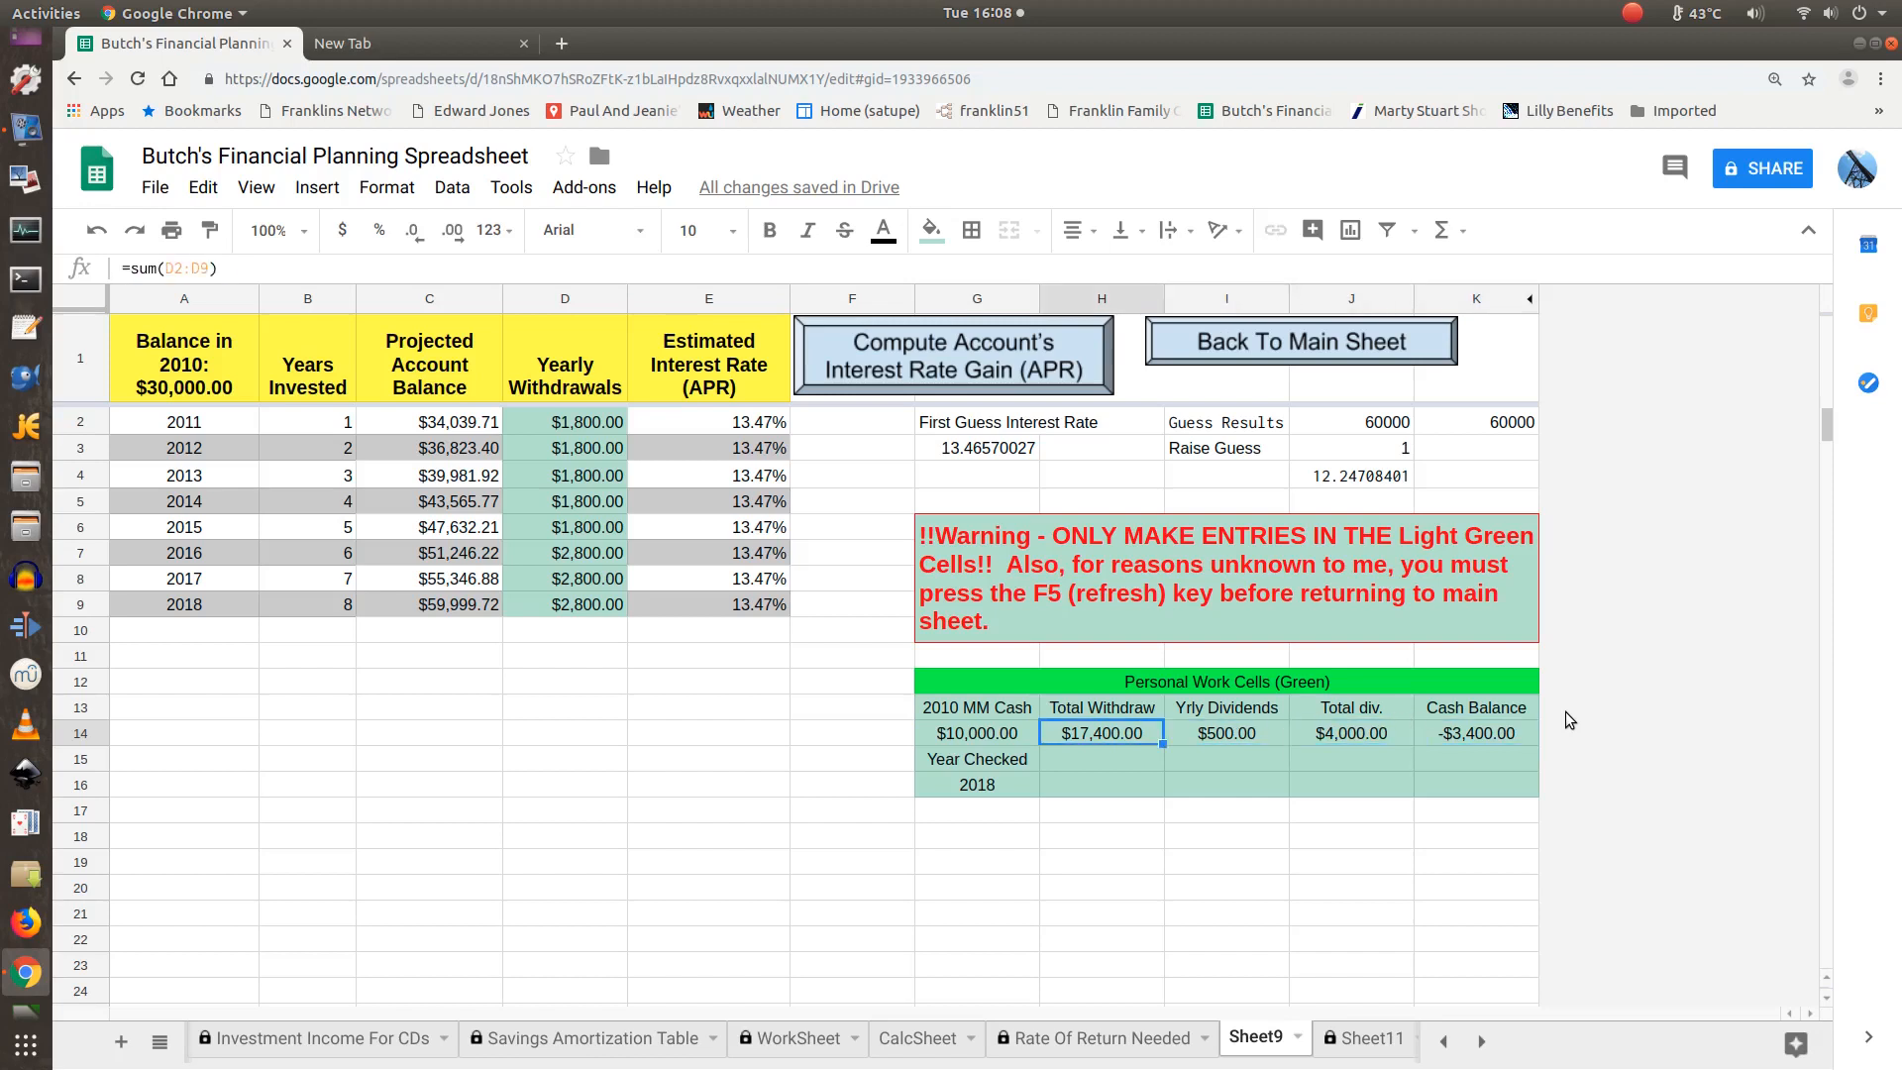
pyautogui.press('Left')
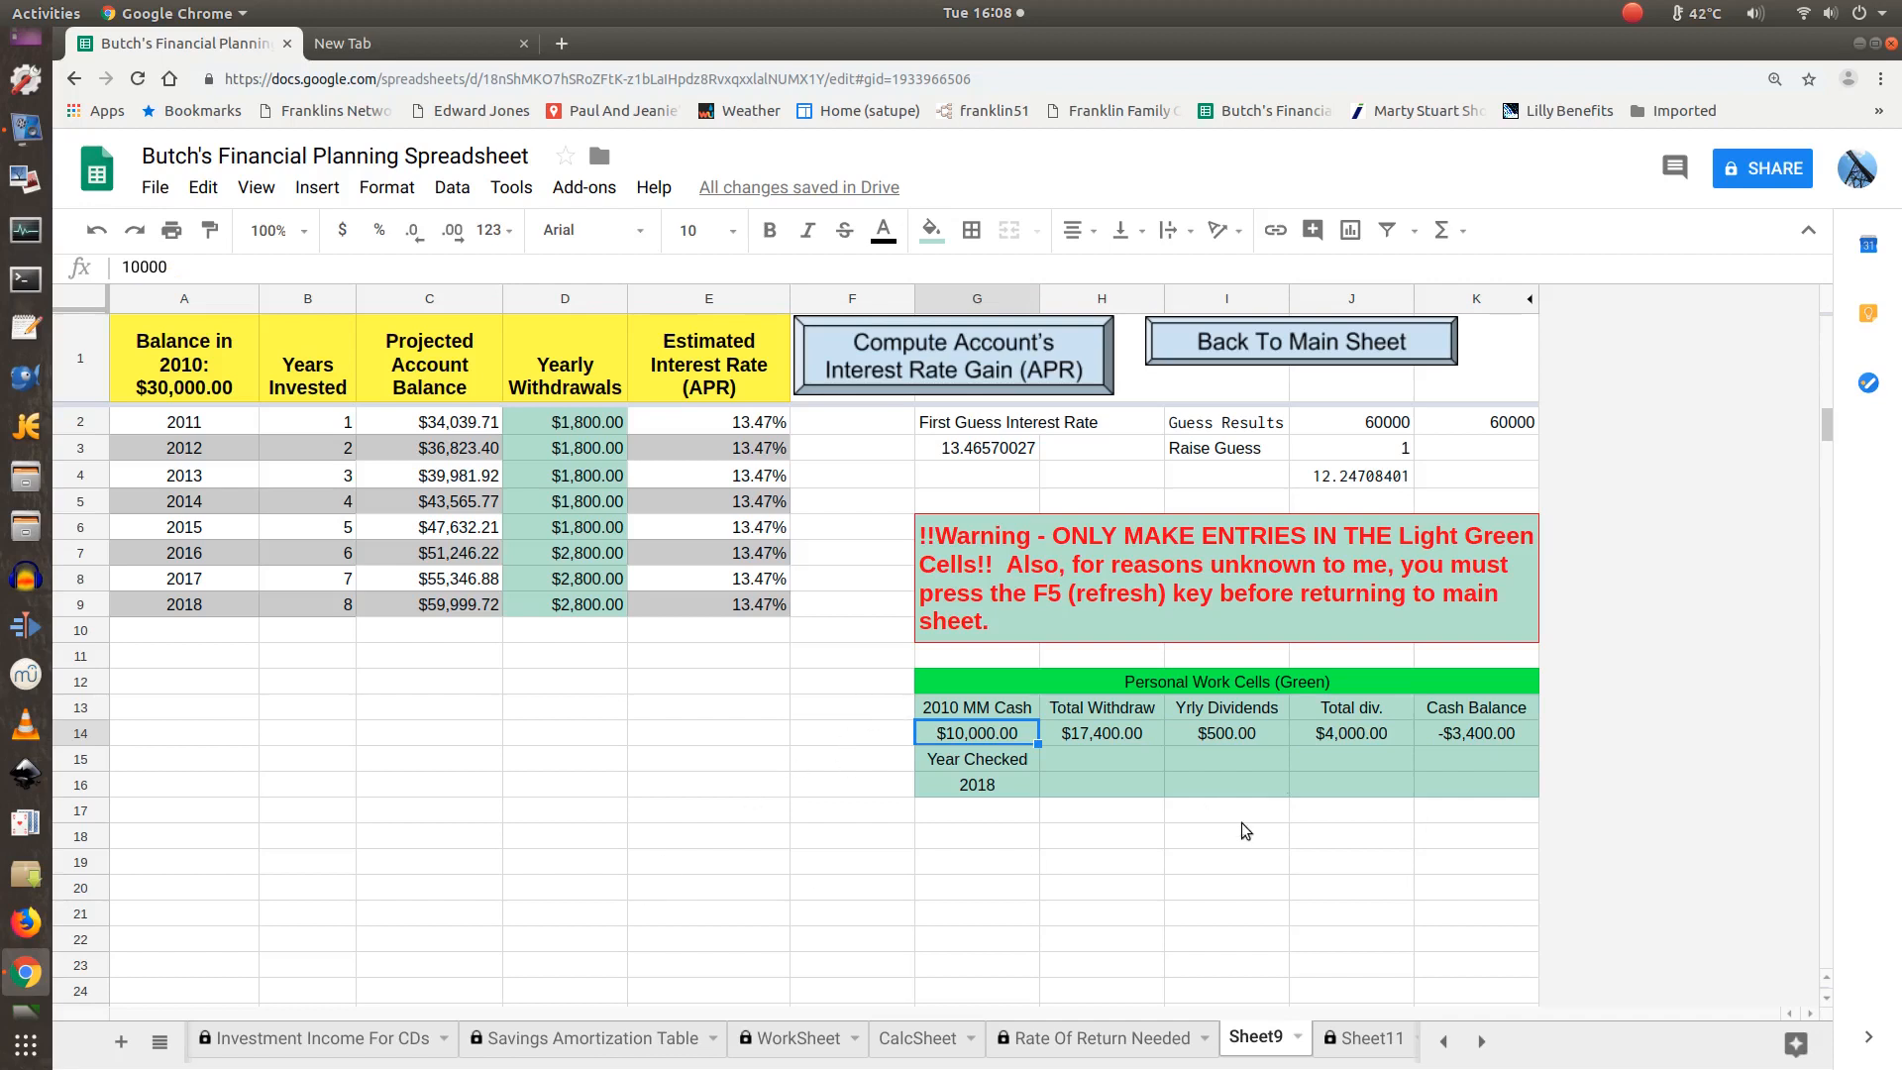
# Try a test entry of kl;lk\\ in the green work cell H15 beside Year Checked, and clear it again.
pyautogui.click(1094, 770)
pyautogui.write('kl')
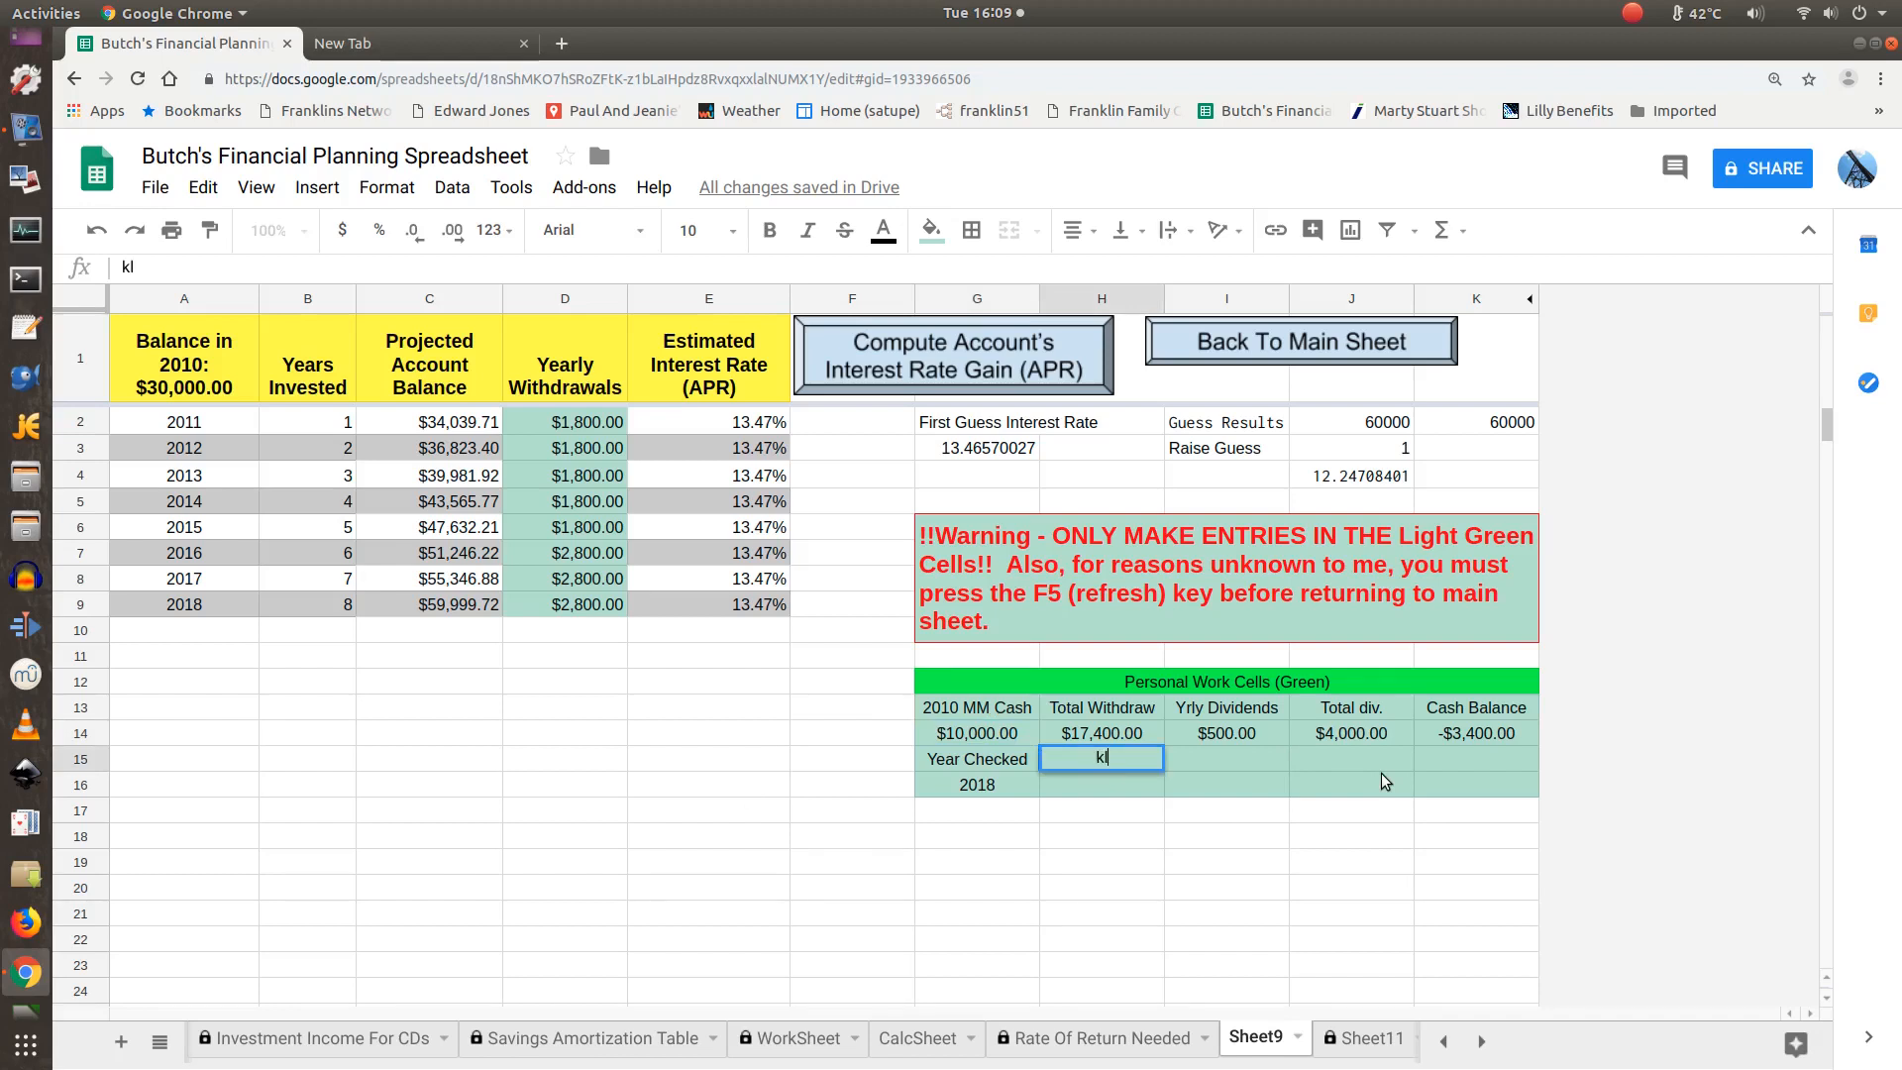
pyautogui.write(';lk\\\\')
pyautogui.press('Return')
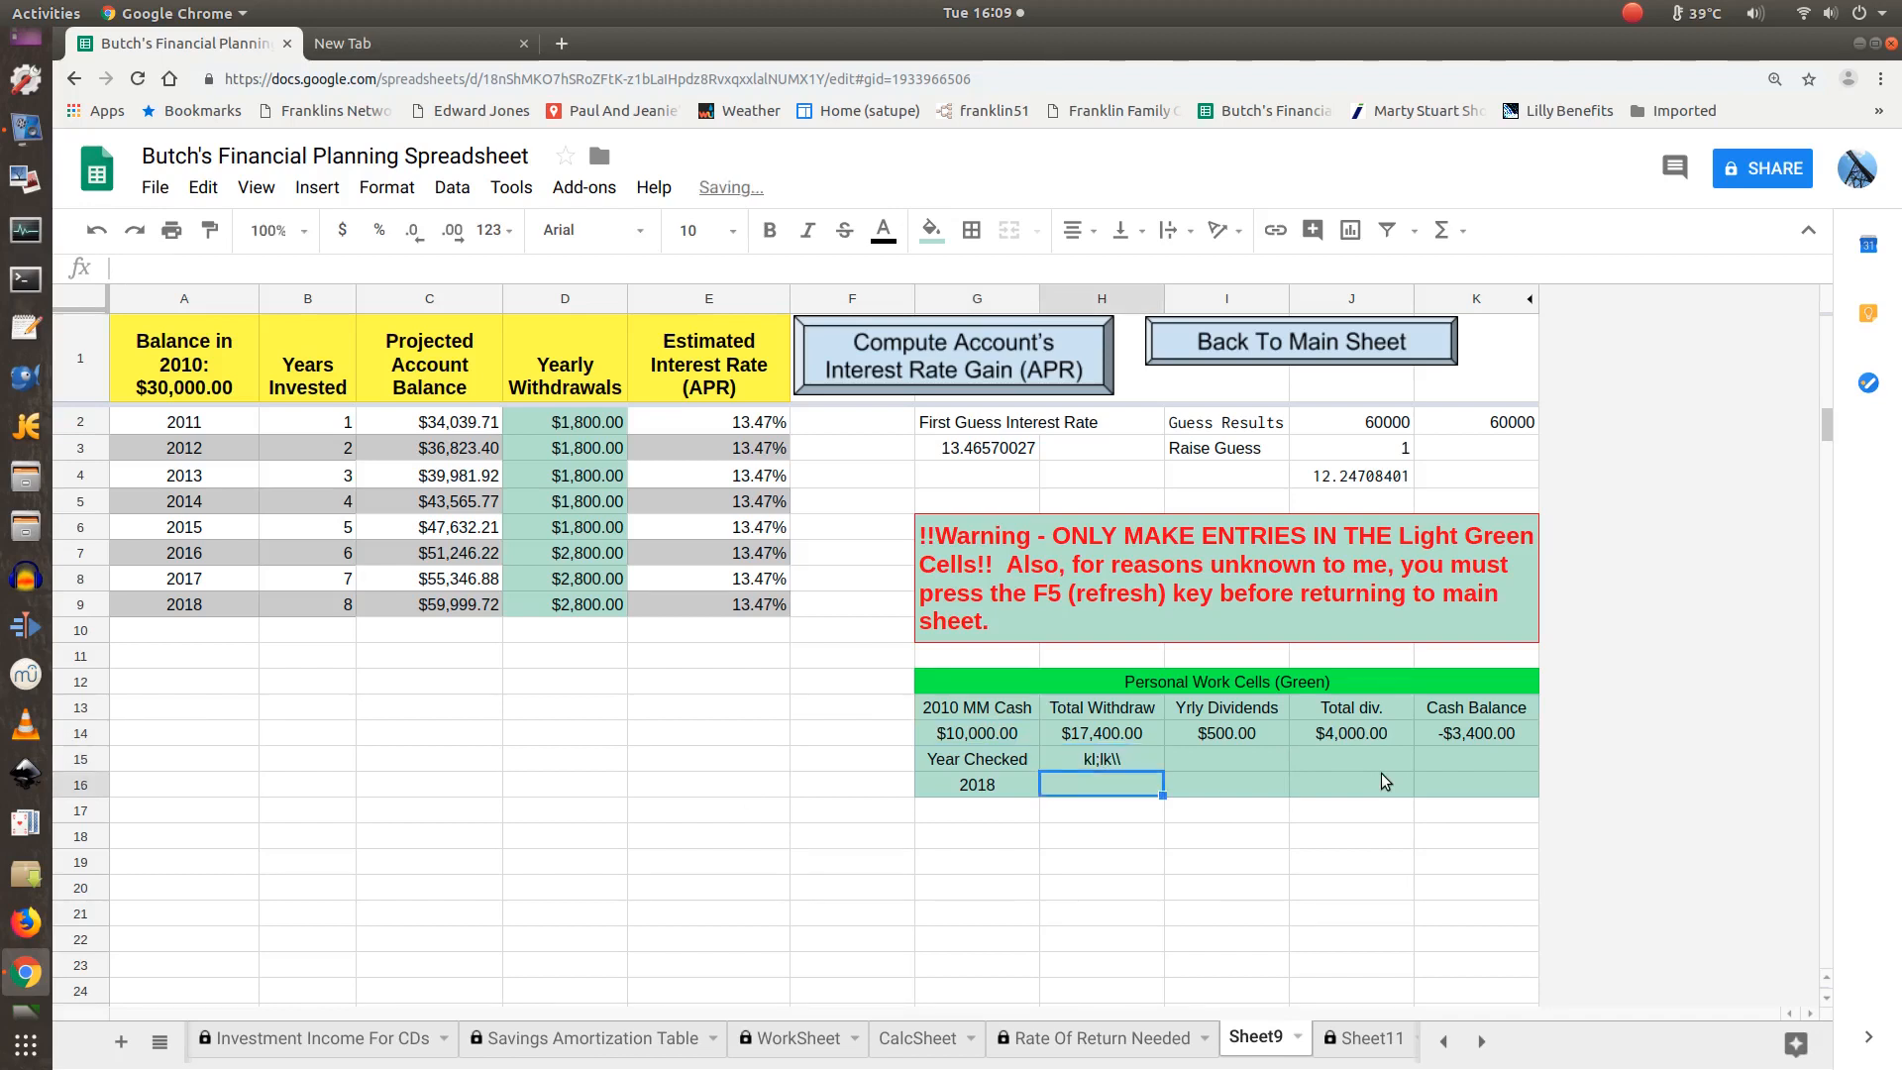
pyautogui.press('Up')
pyautogui.press('Delete')
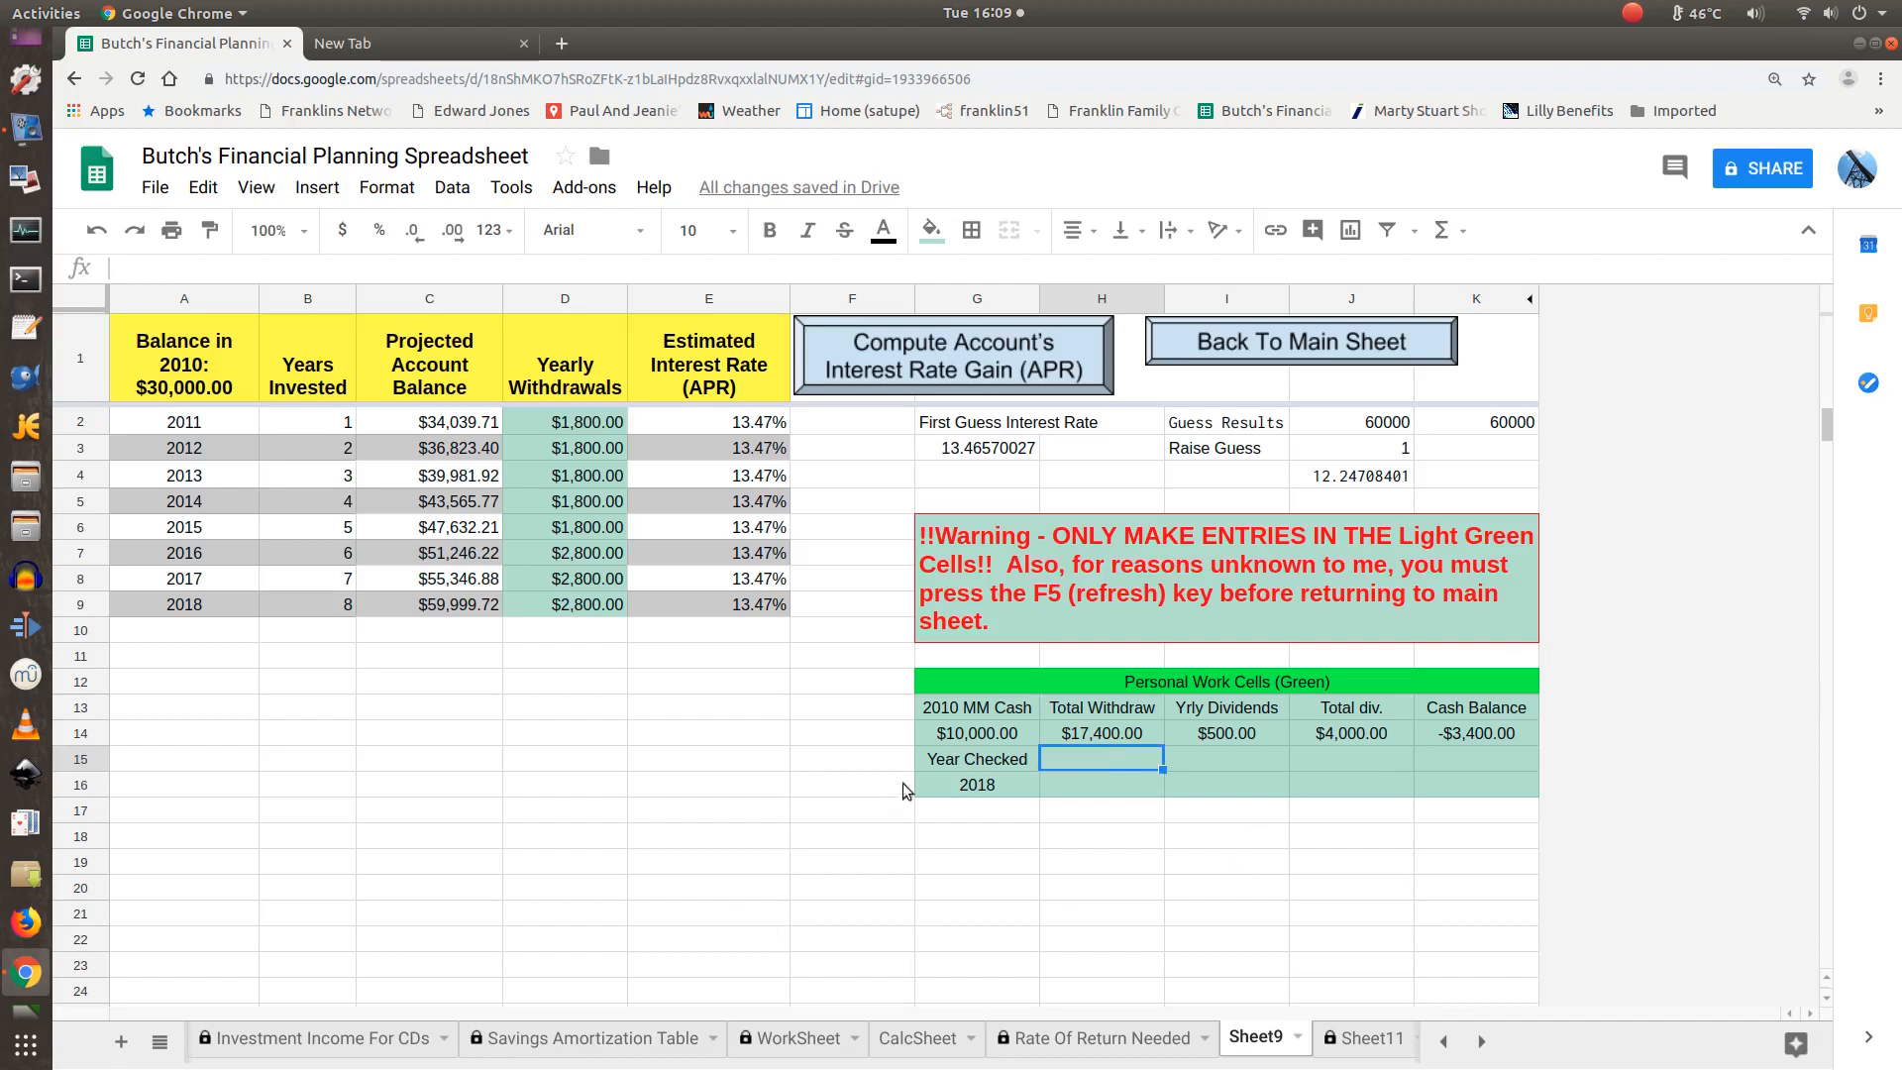
# Try to enter kkk in the protected cell F14 outside the green cells, and cancel the edit.
pyautogui.click(826, 735)
pyautogui.write('kkk')
pyautogui.press('Return')
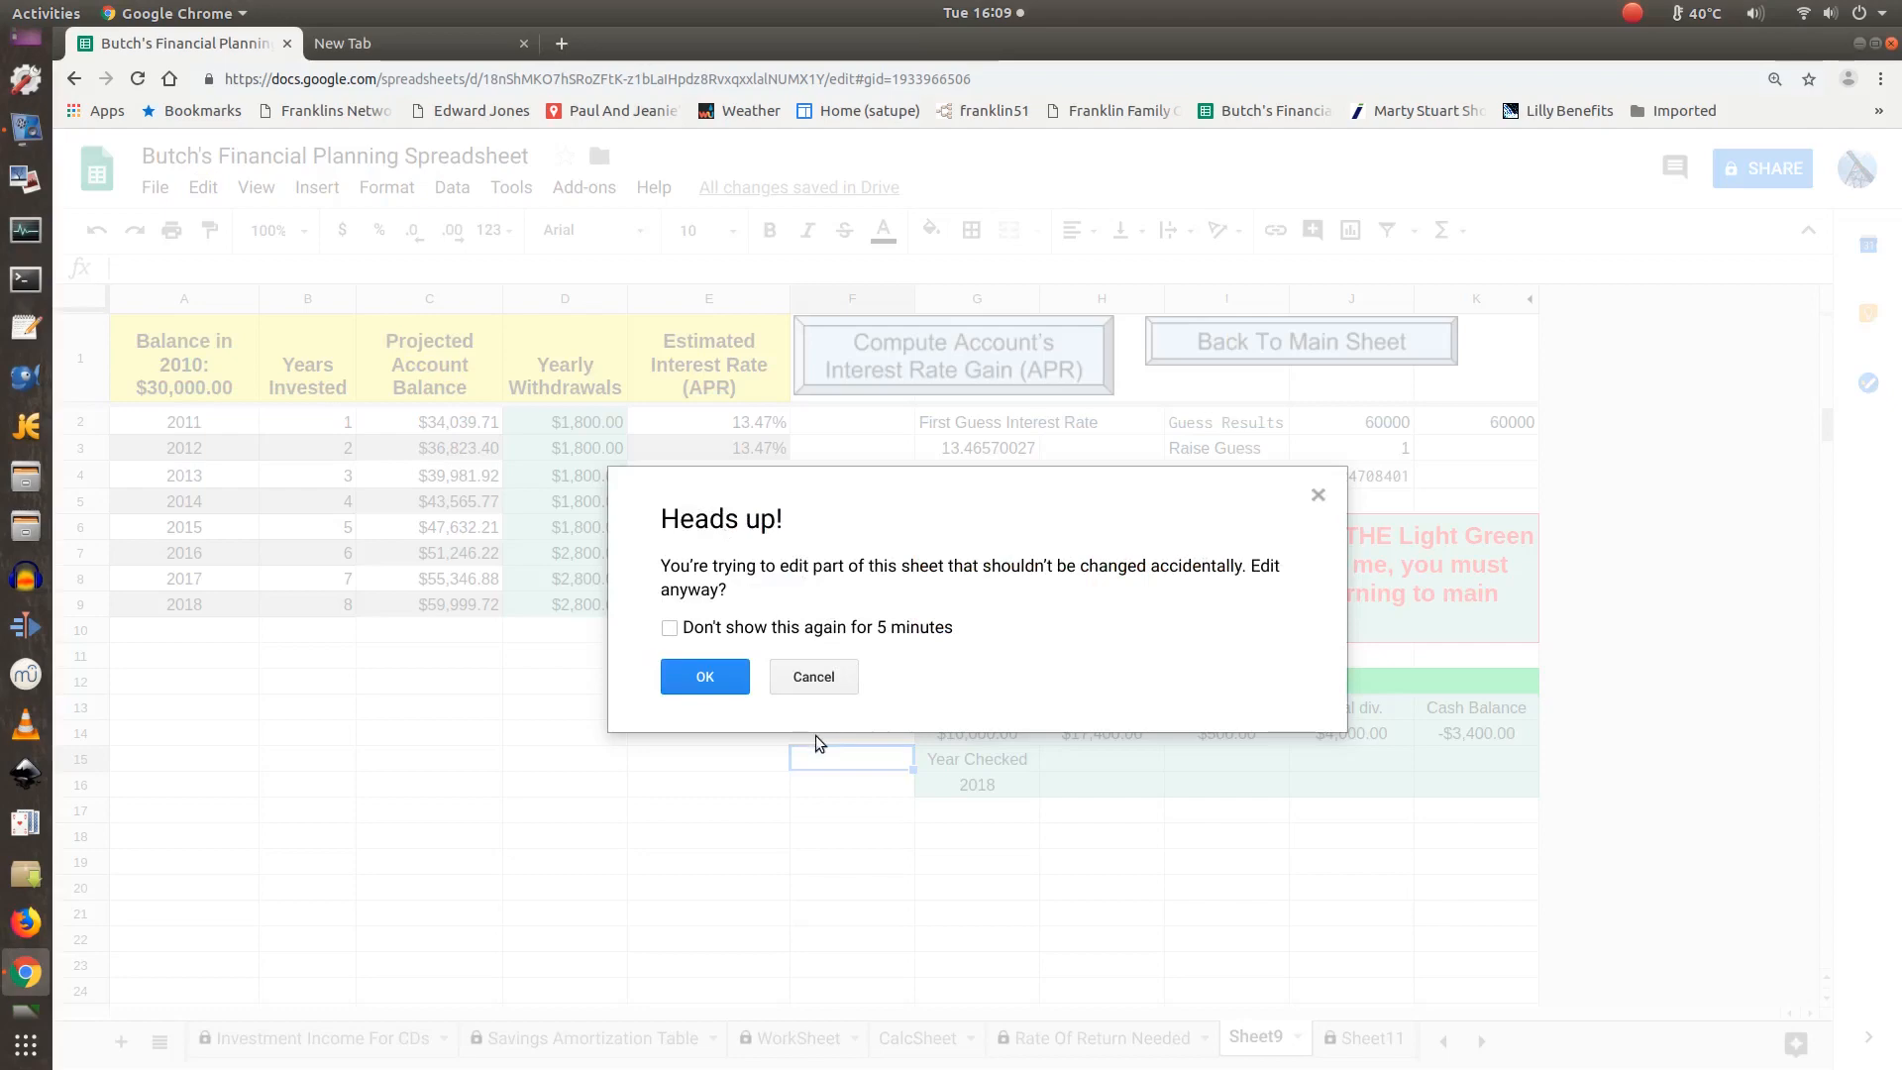
pyautogui.click(828, 684)
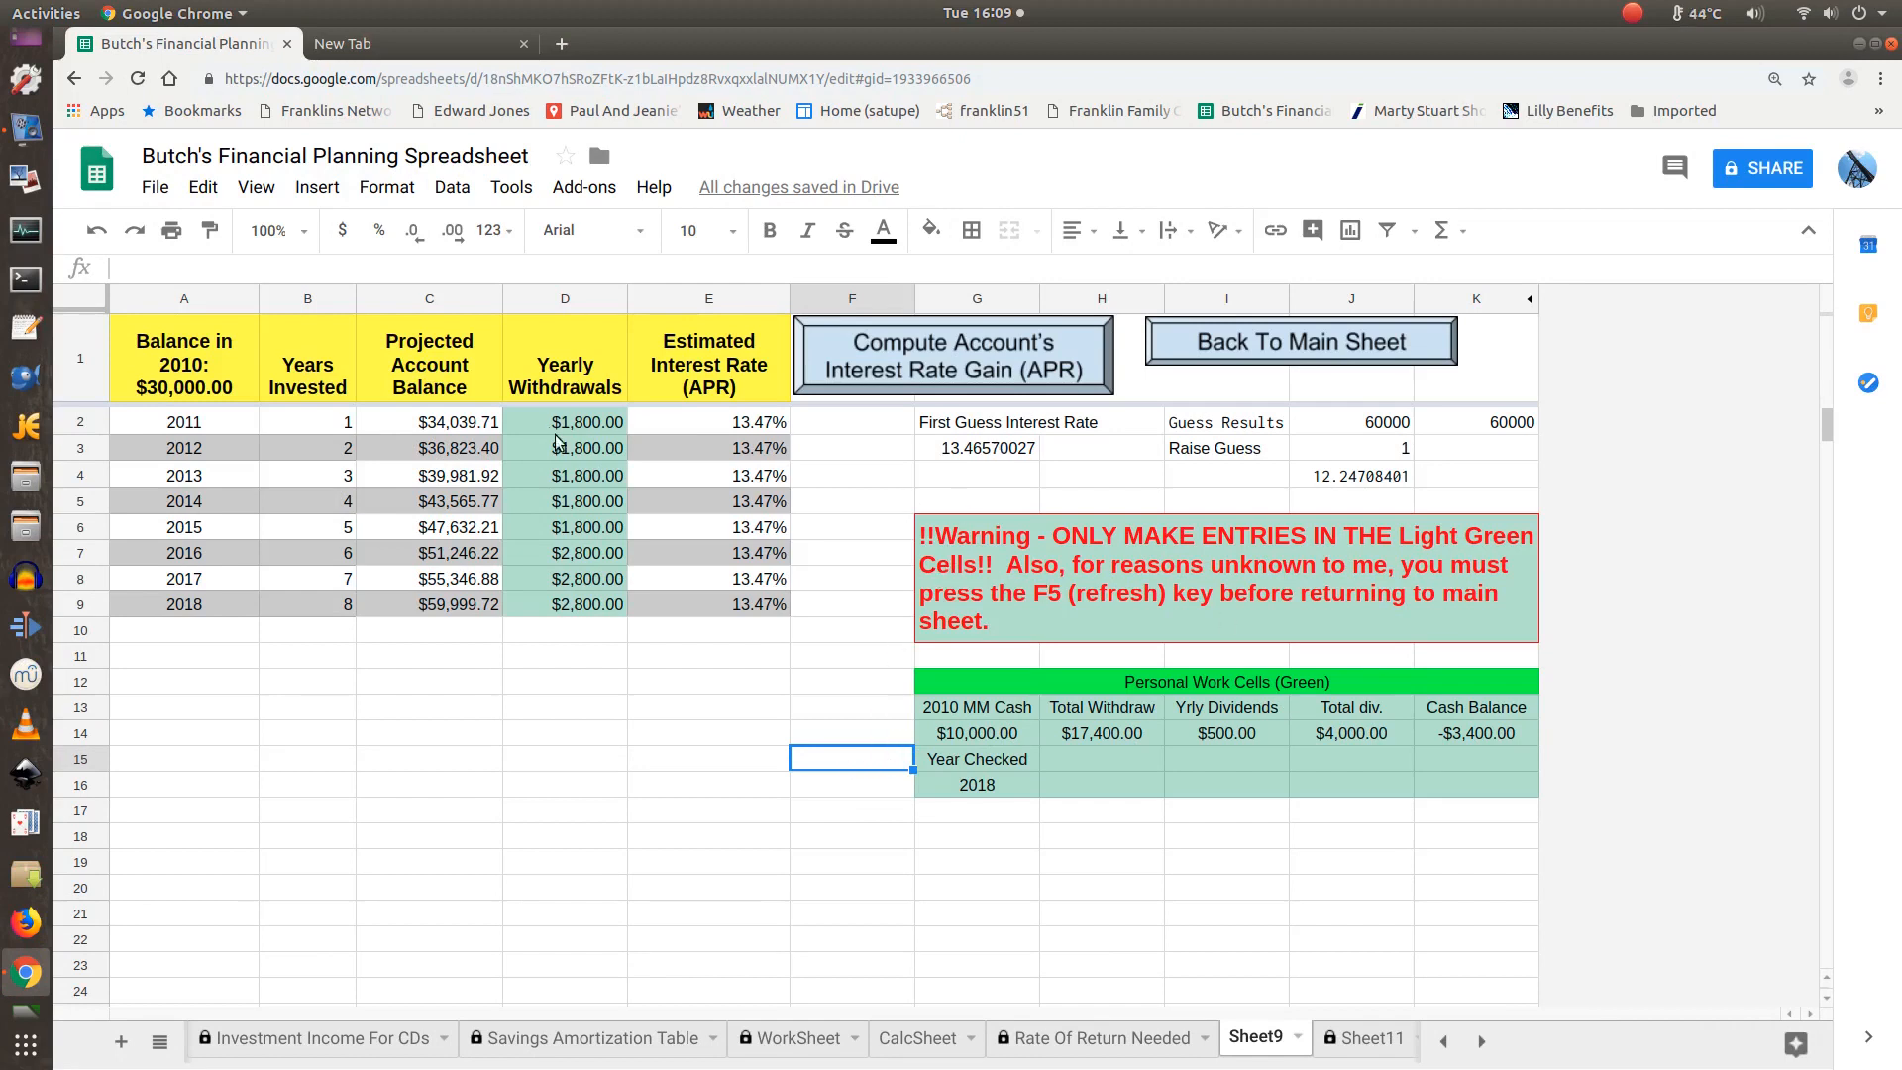
# Return to the main sheet and review the begin savings amount and expected returns in the "How Much Will You Need to Save Per Month" calculator.
pyautogui.click(480, 434)
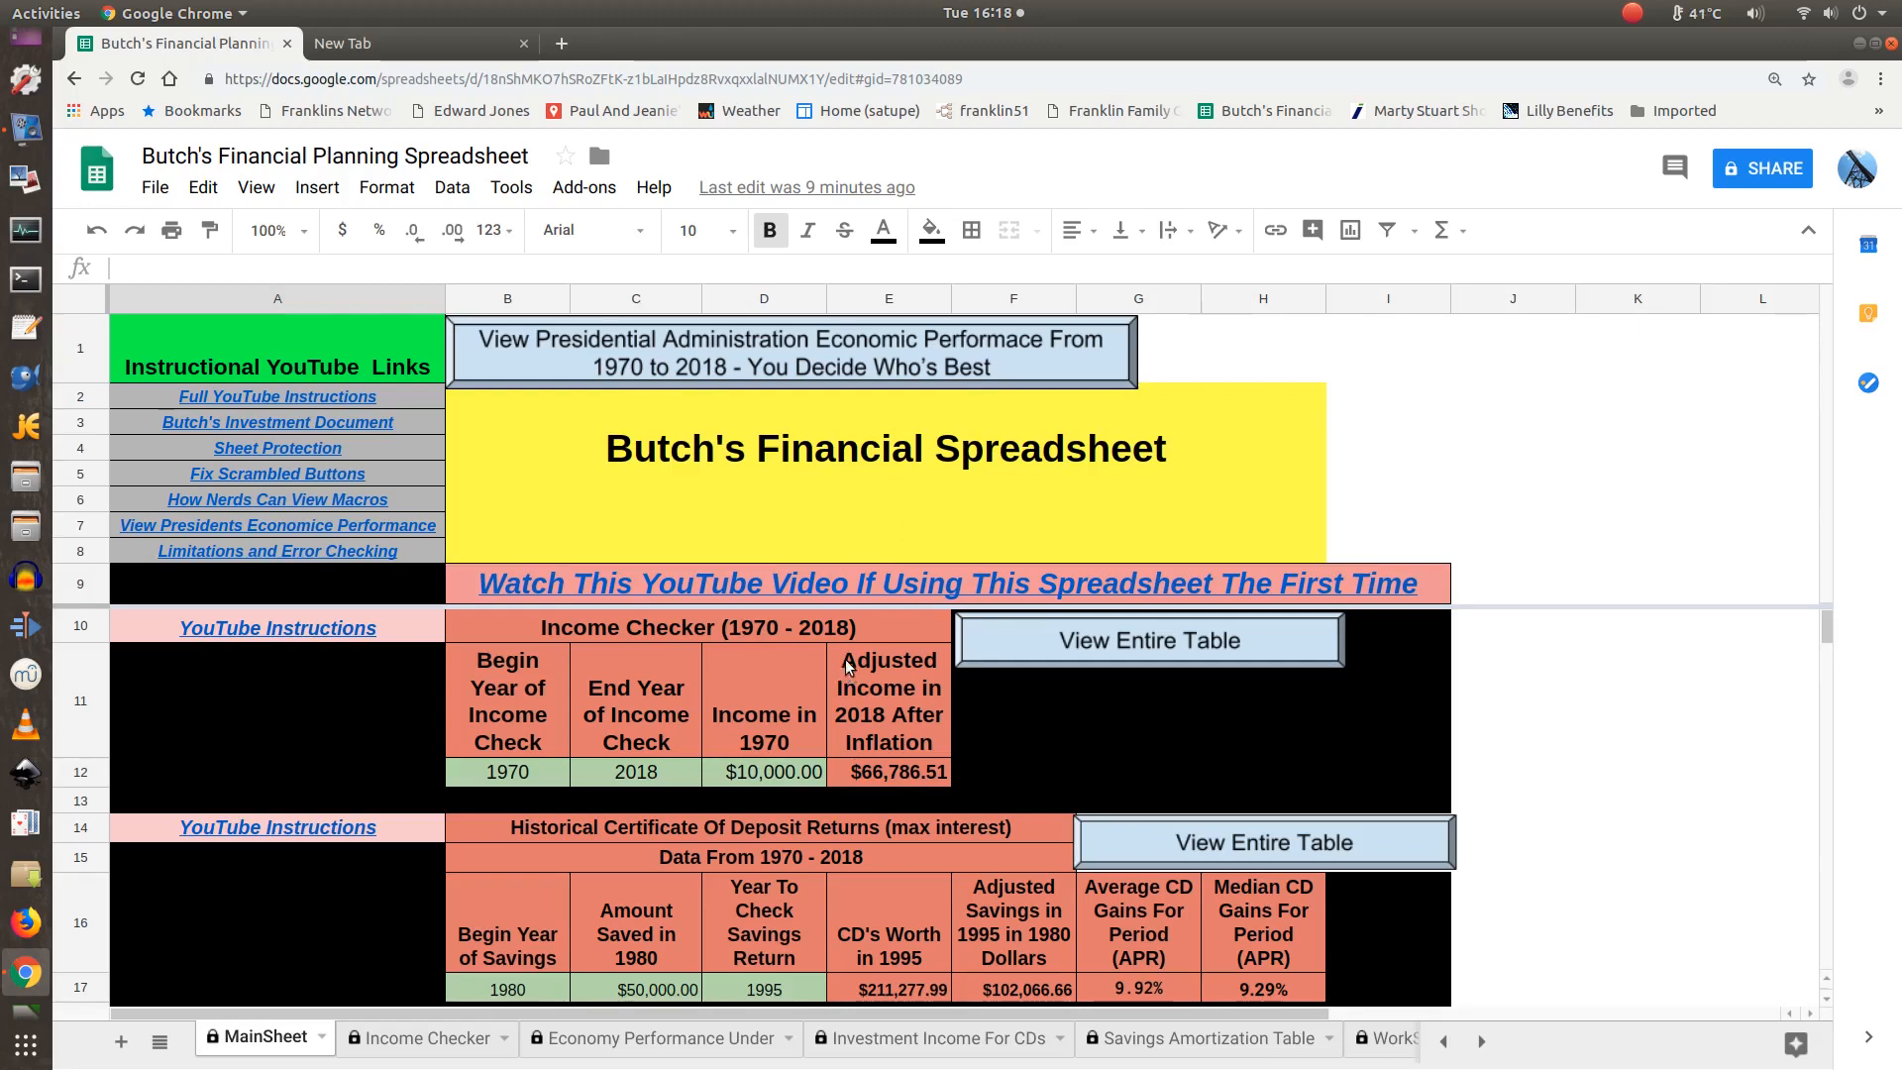
pyautogui.scroll(-1, 846, 656)
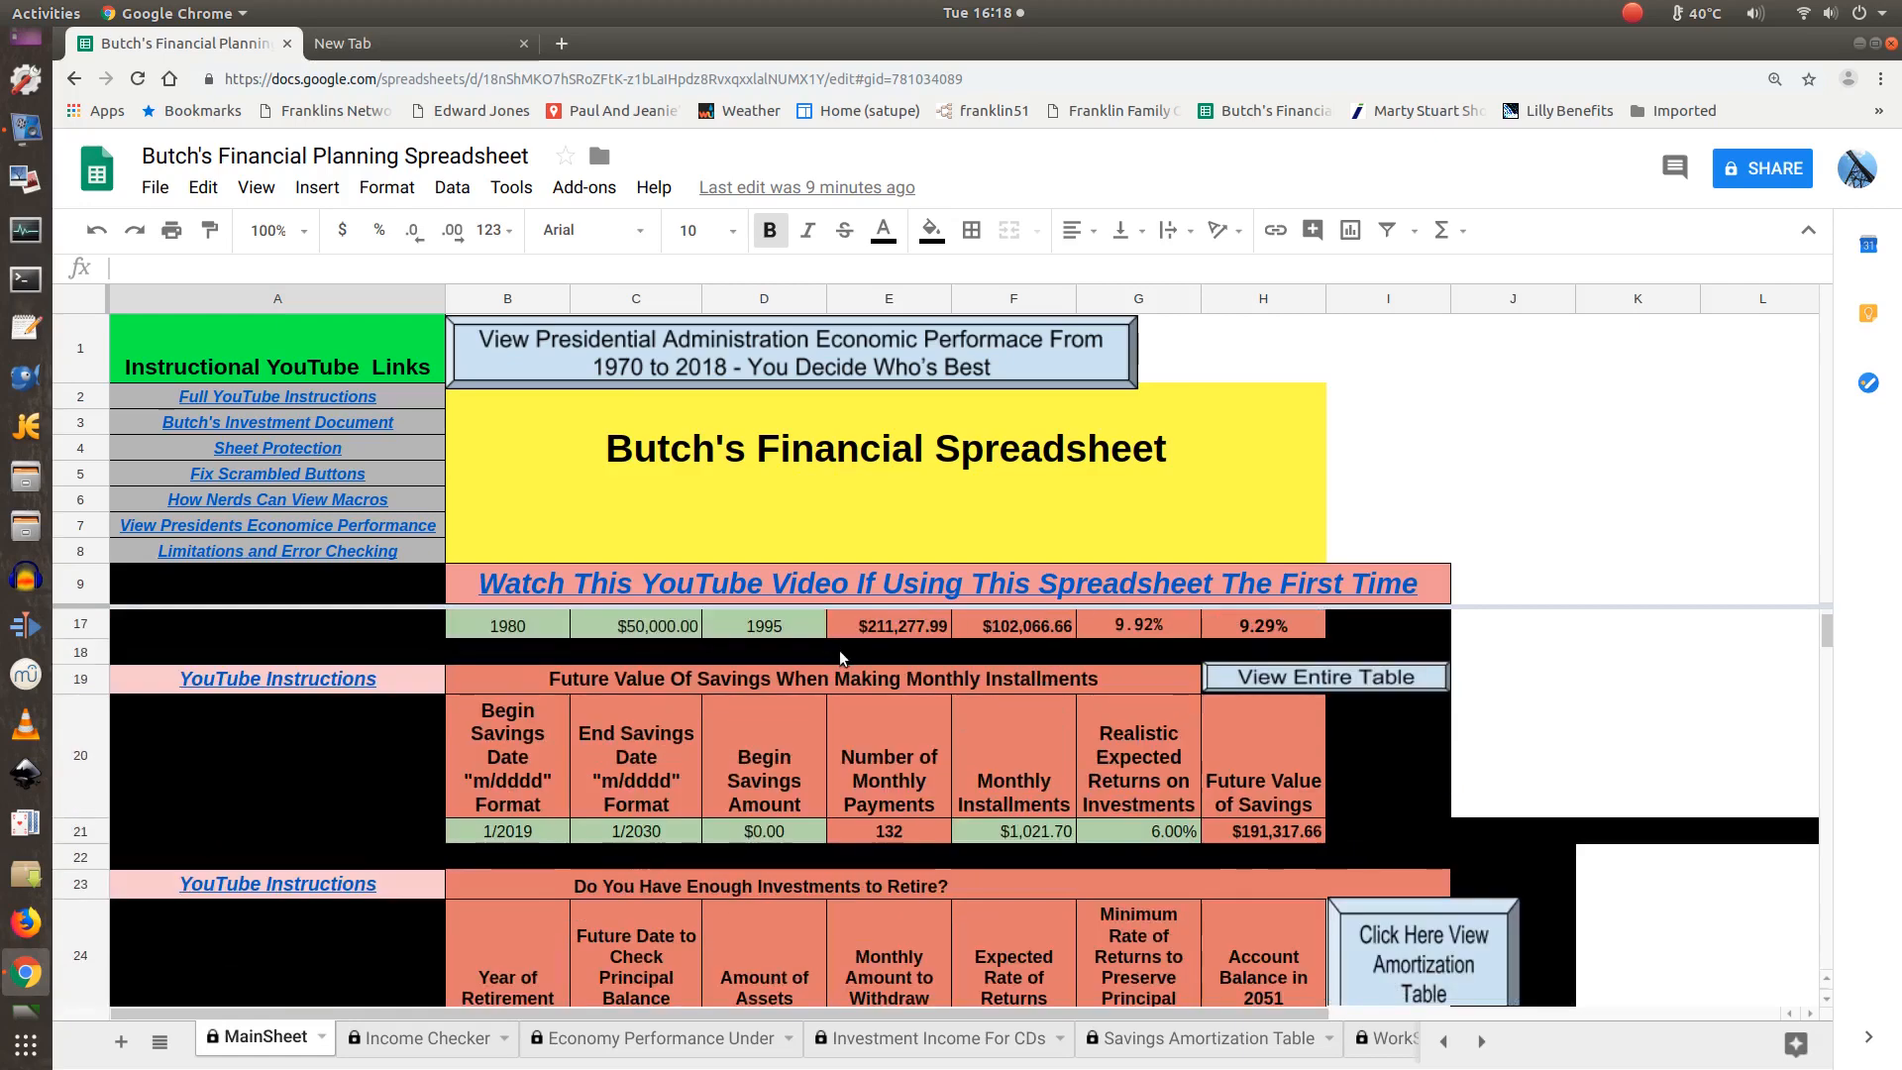
pyautogui.scroll(-4, 838, 650)
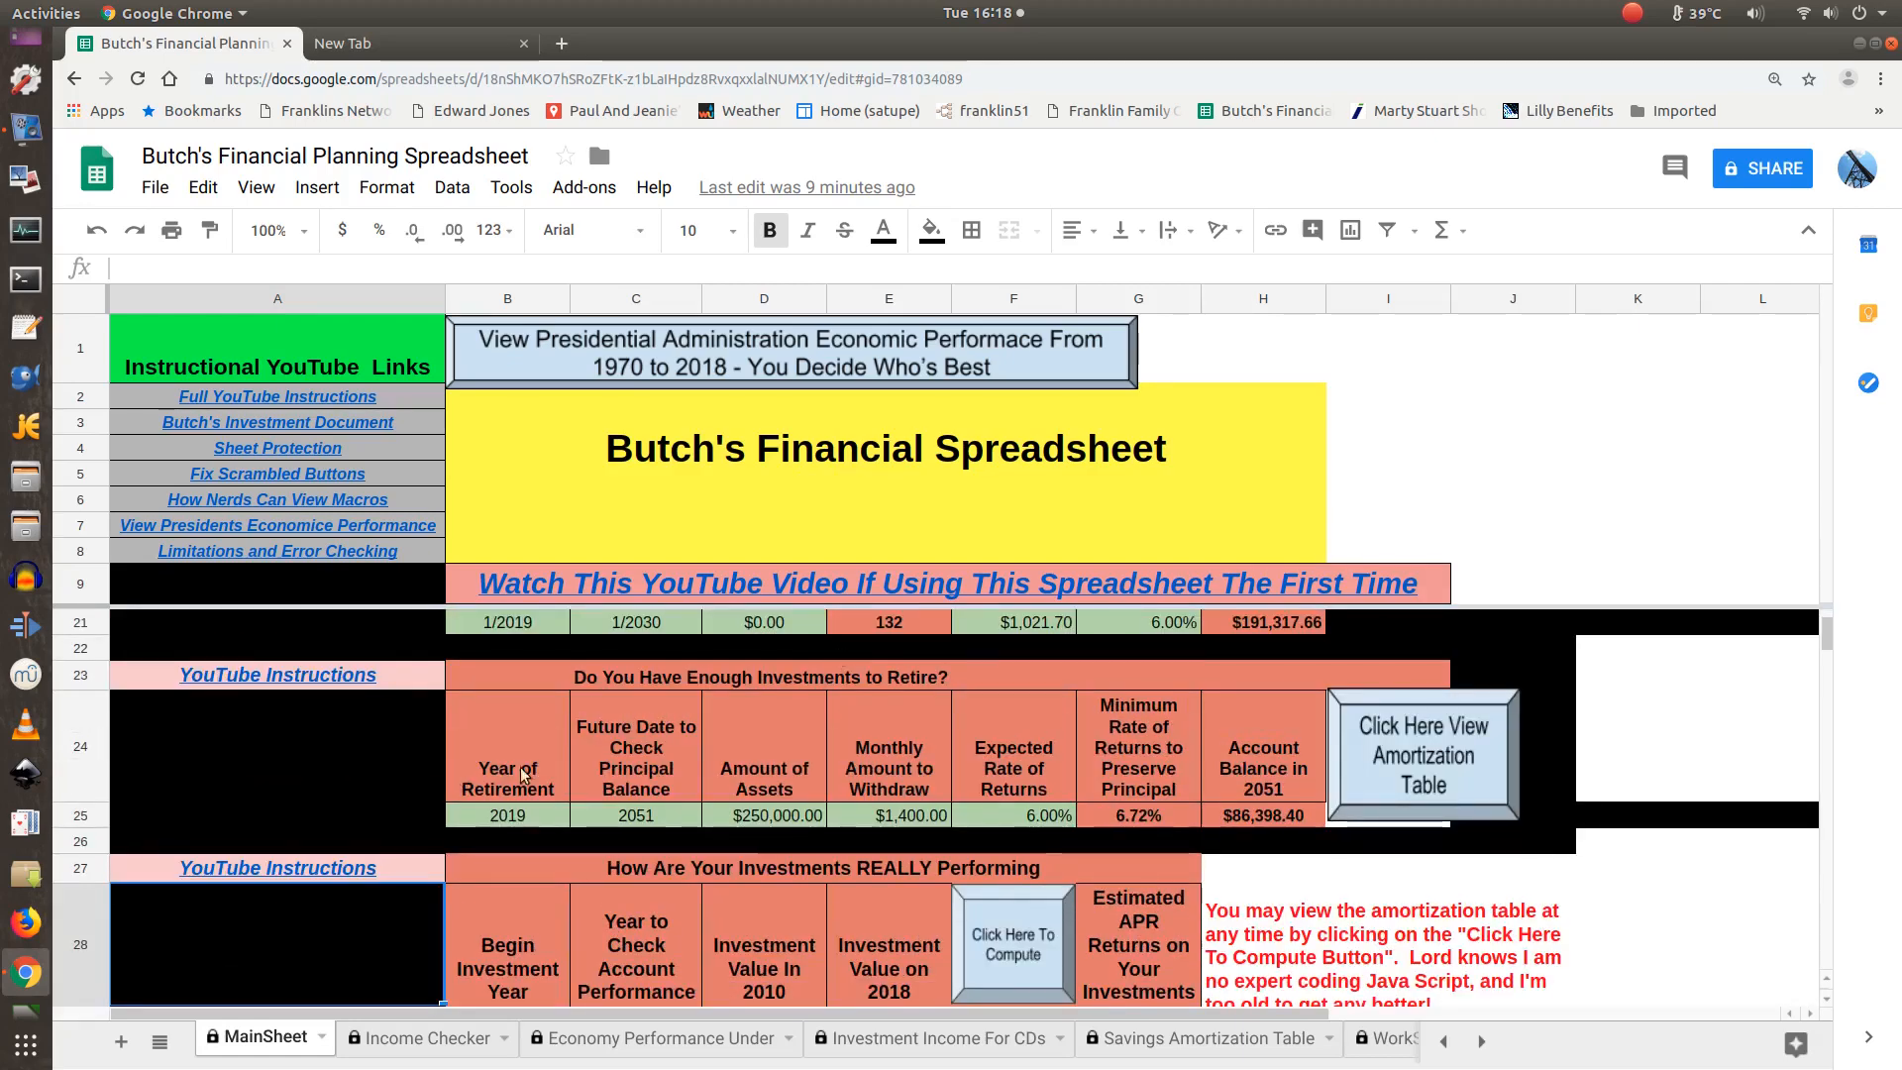
pyautogui.scroll(-3, 752, 818)
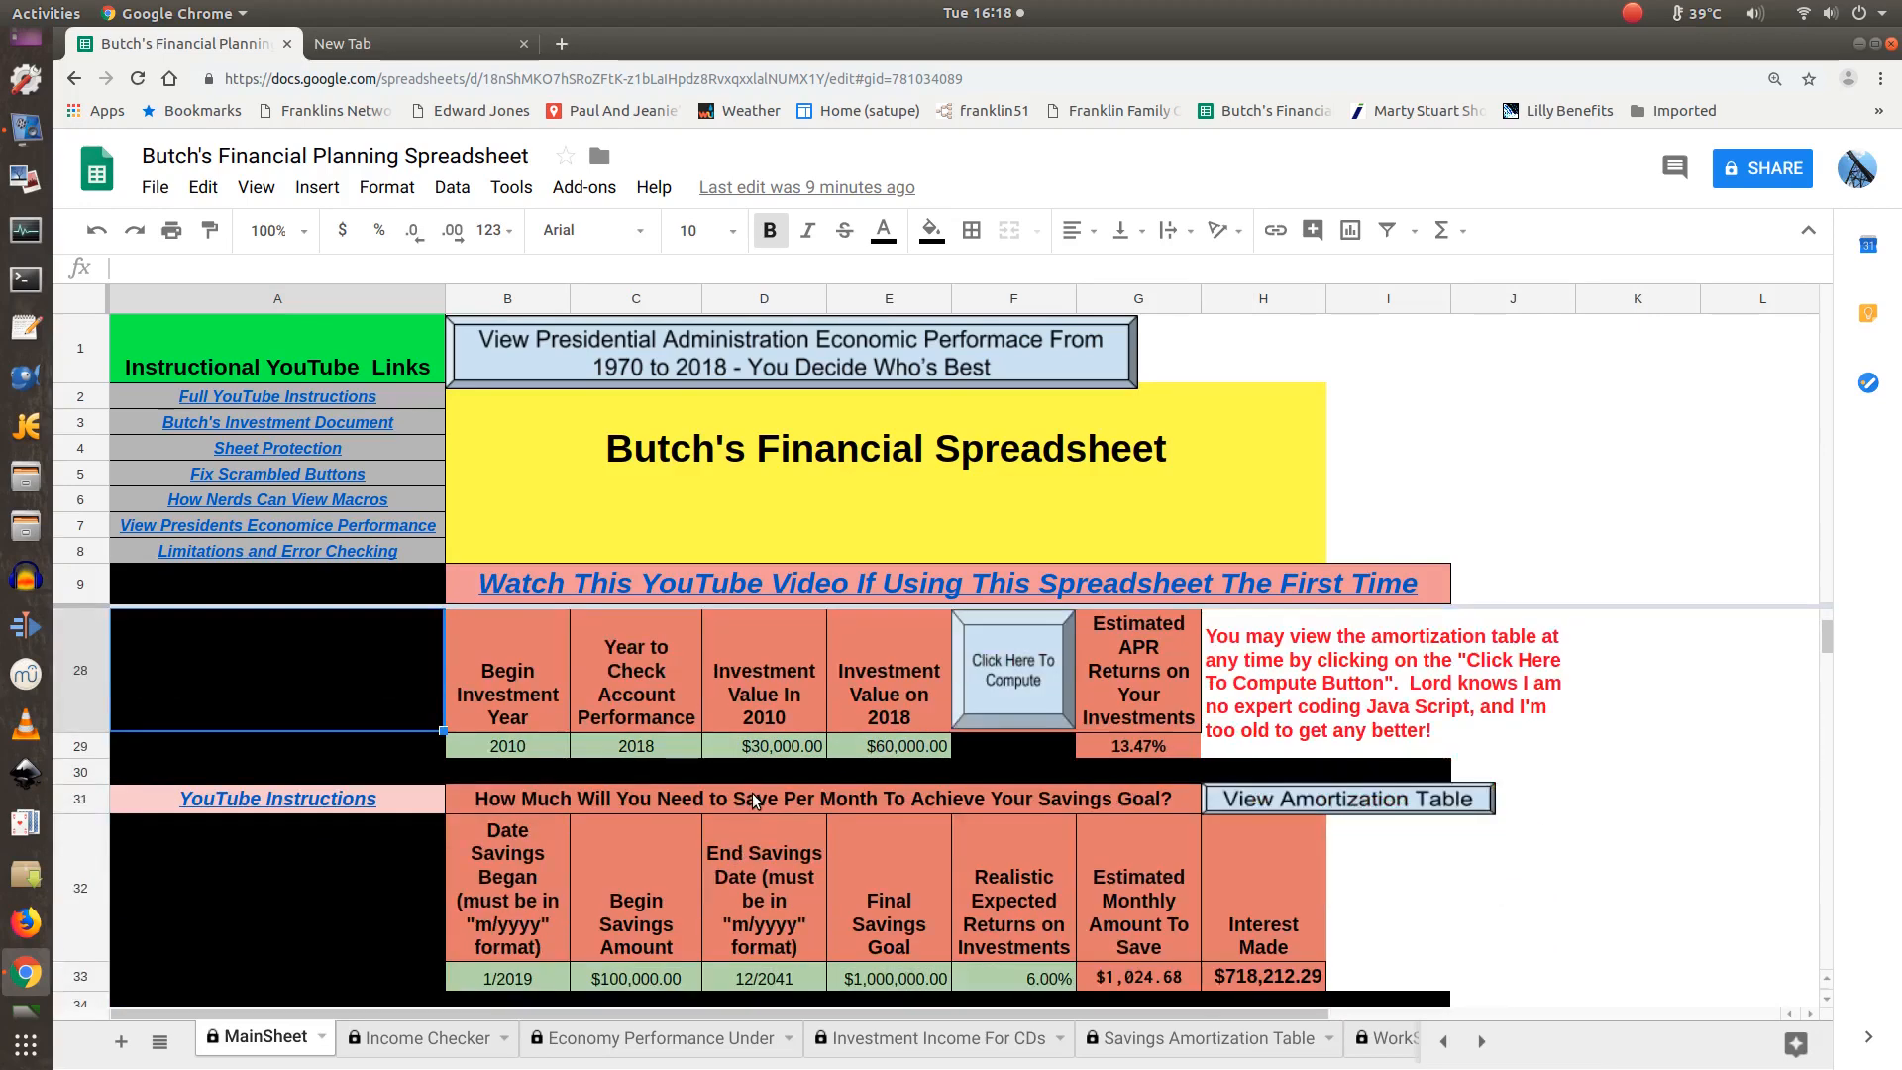
pyautogui.scroll(-1, 648, 818)
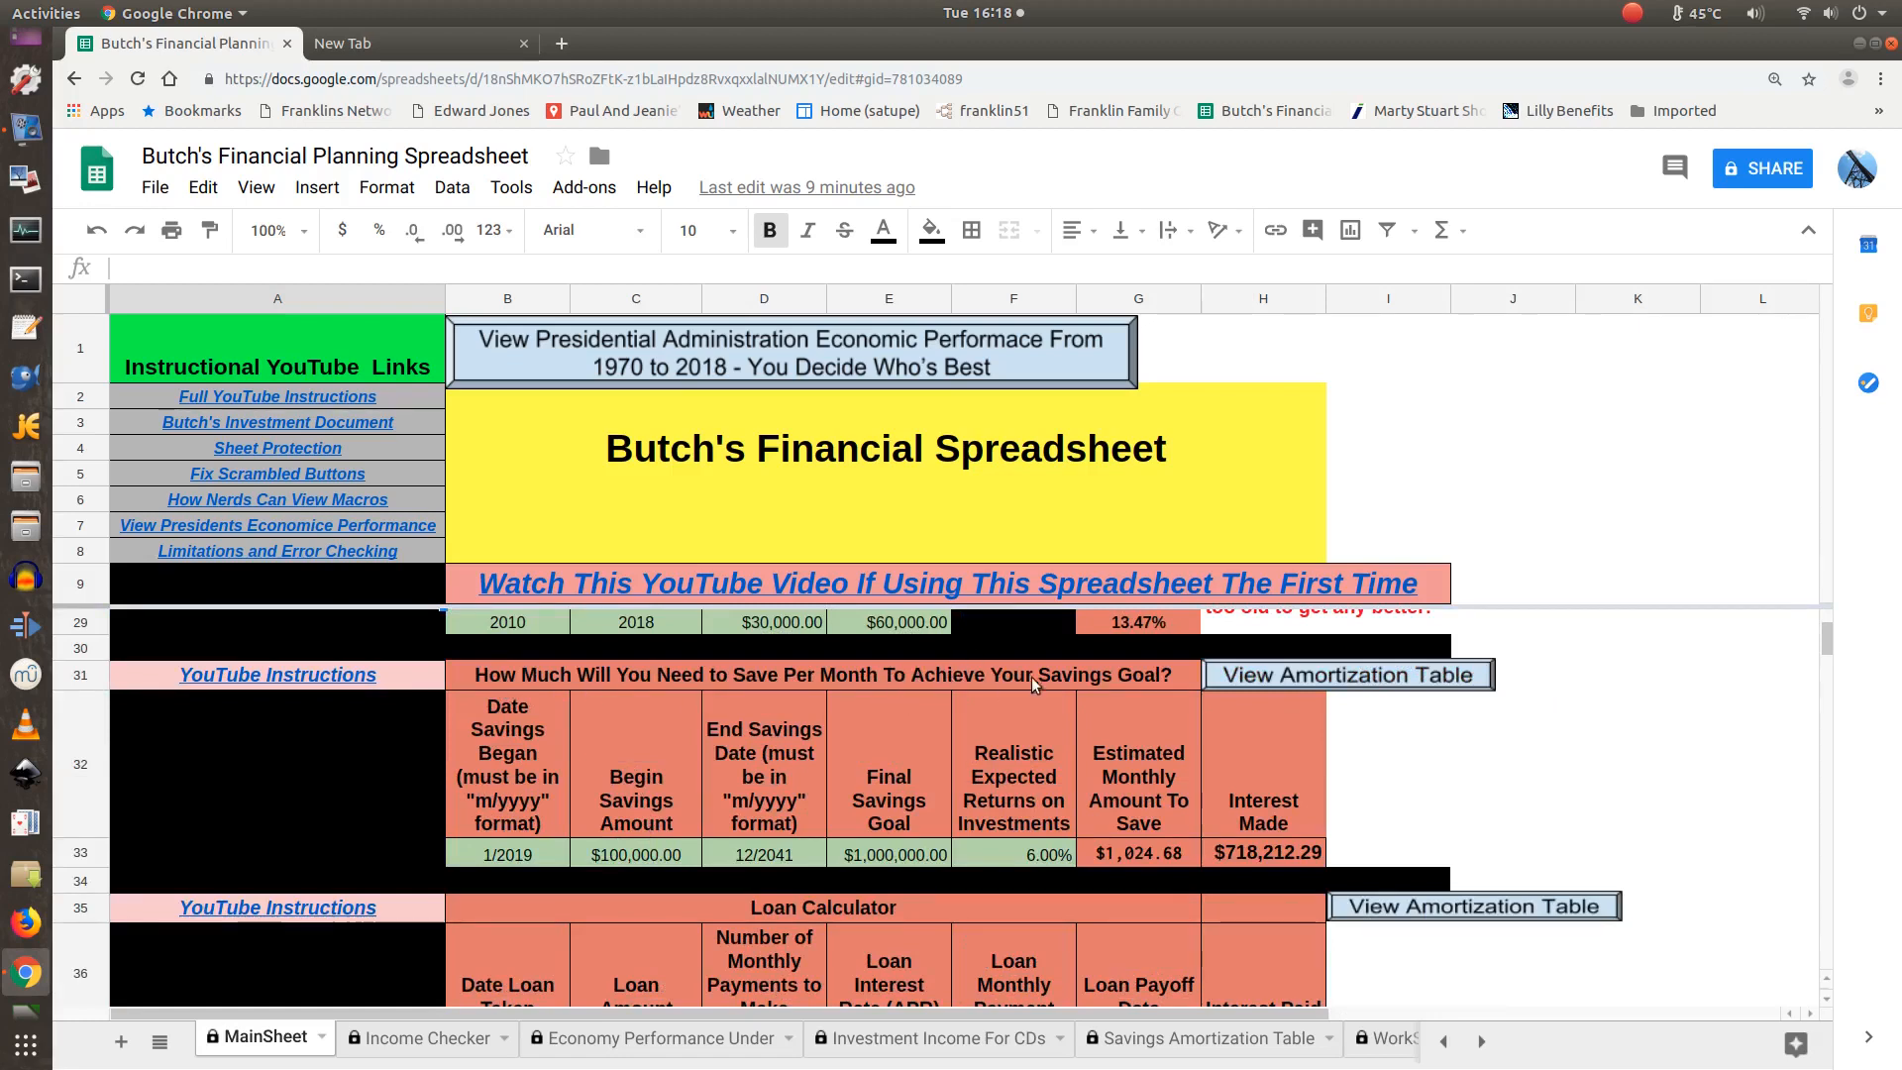
pyautogui.click(649, 856)
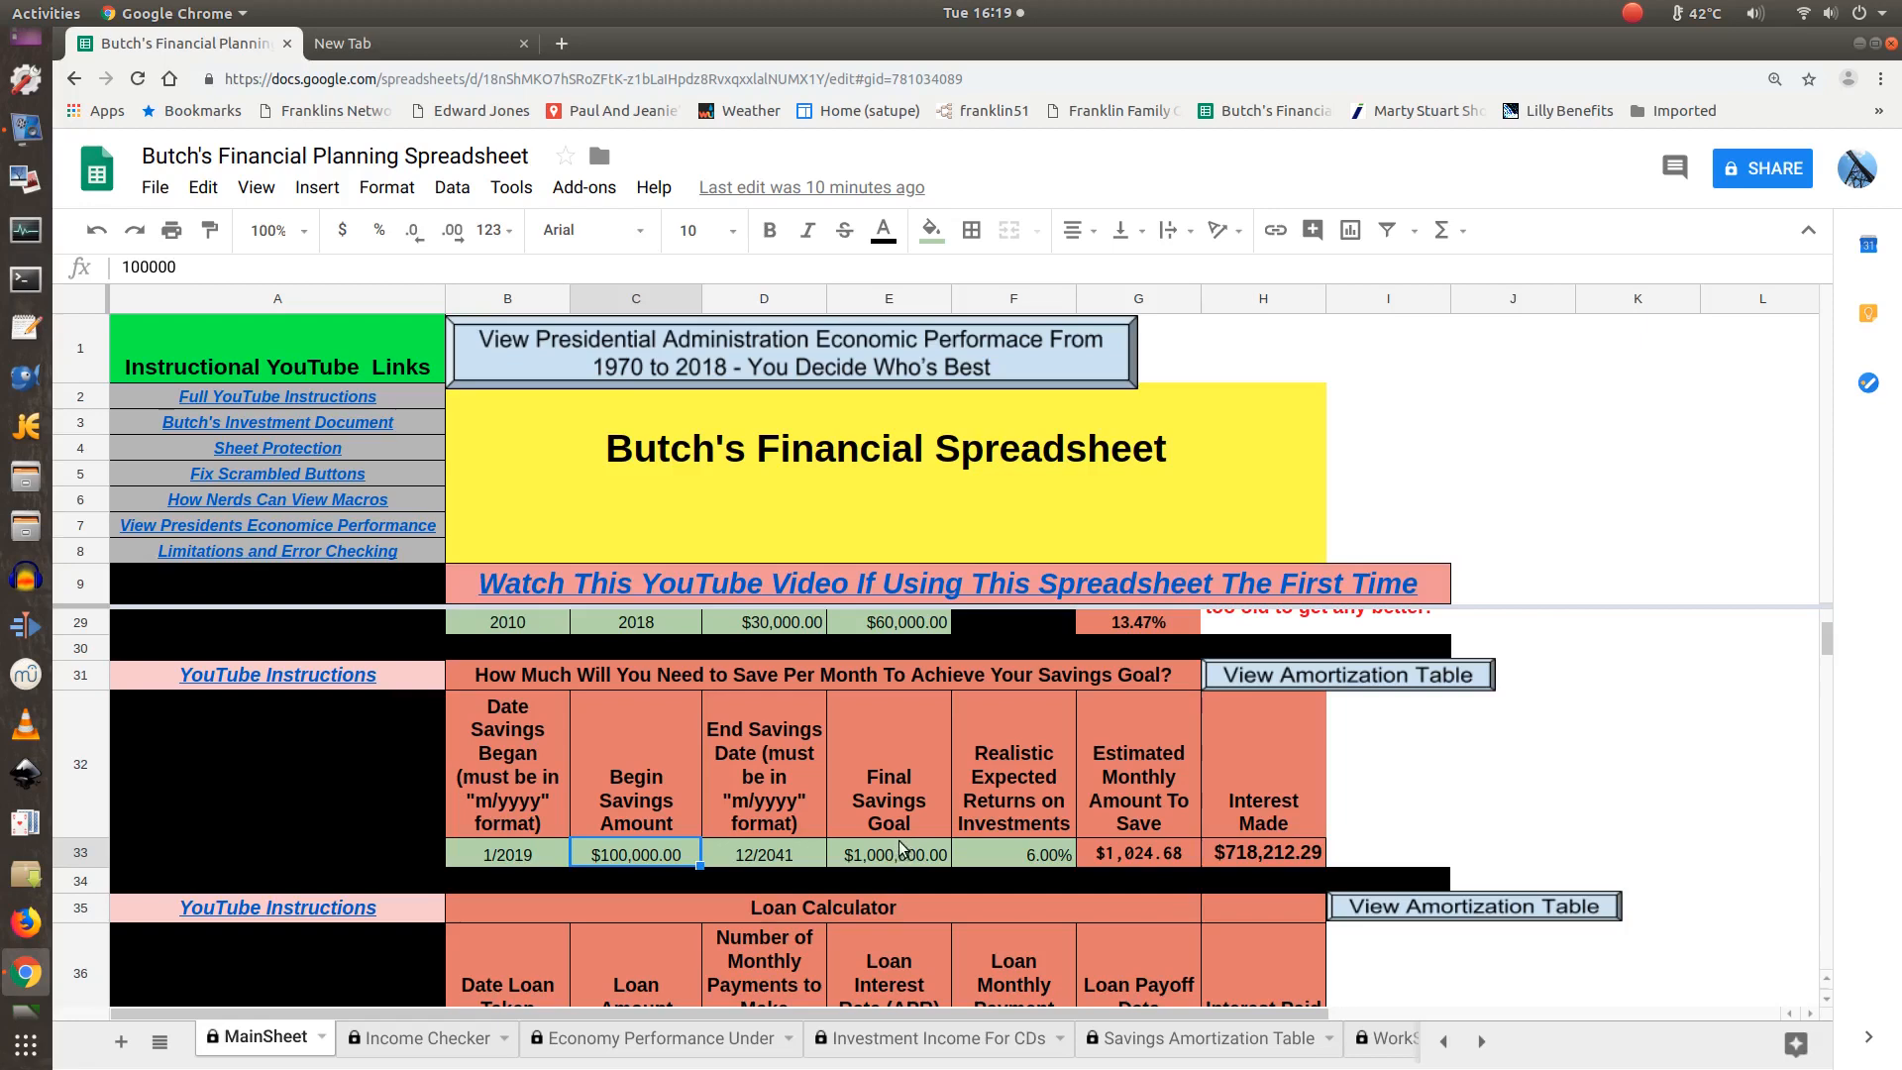
pyautogui.click(1000, 854)
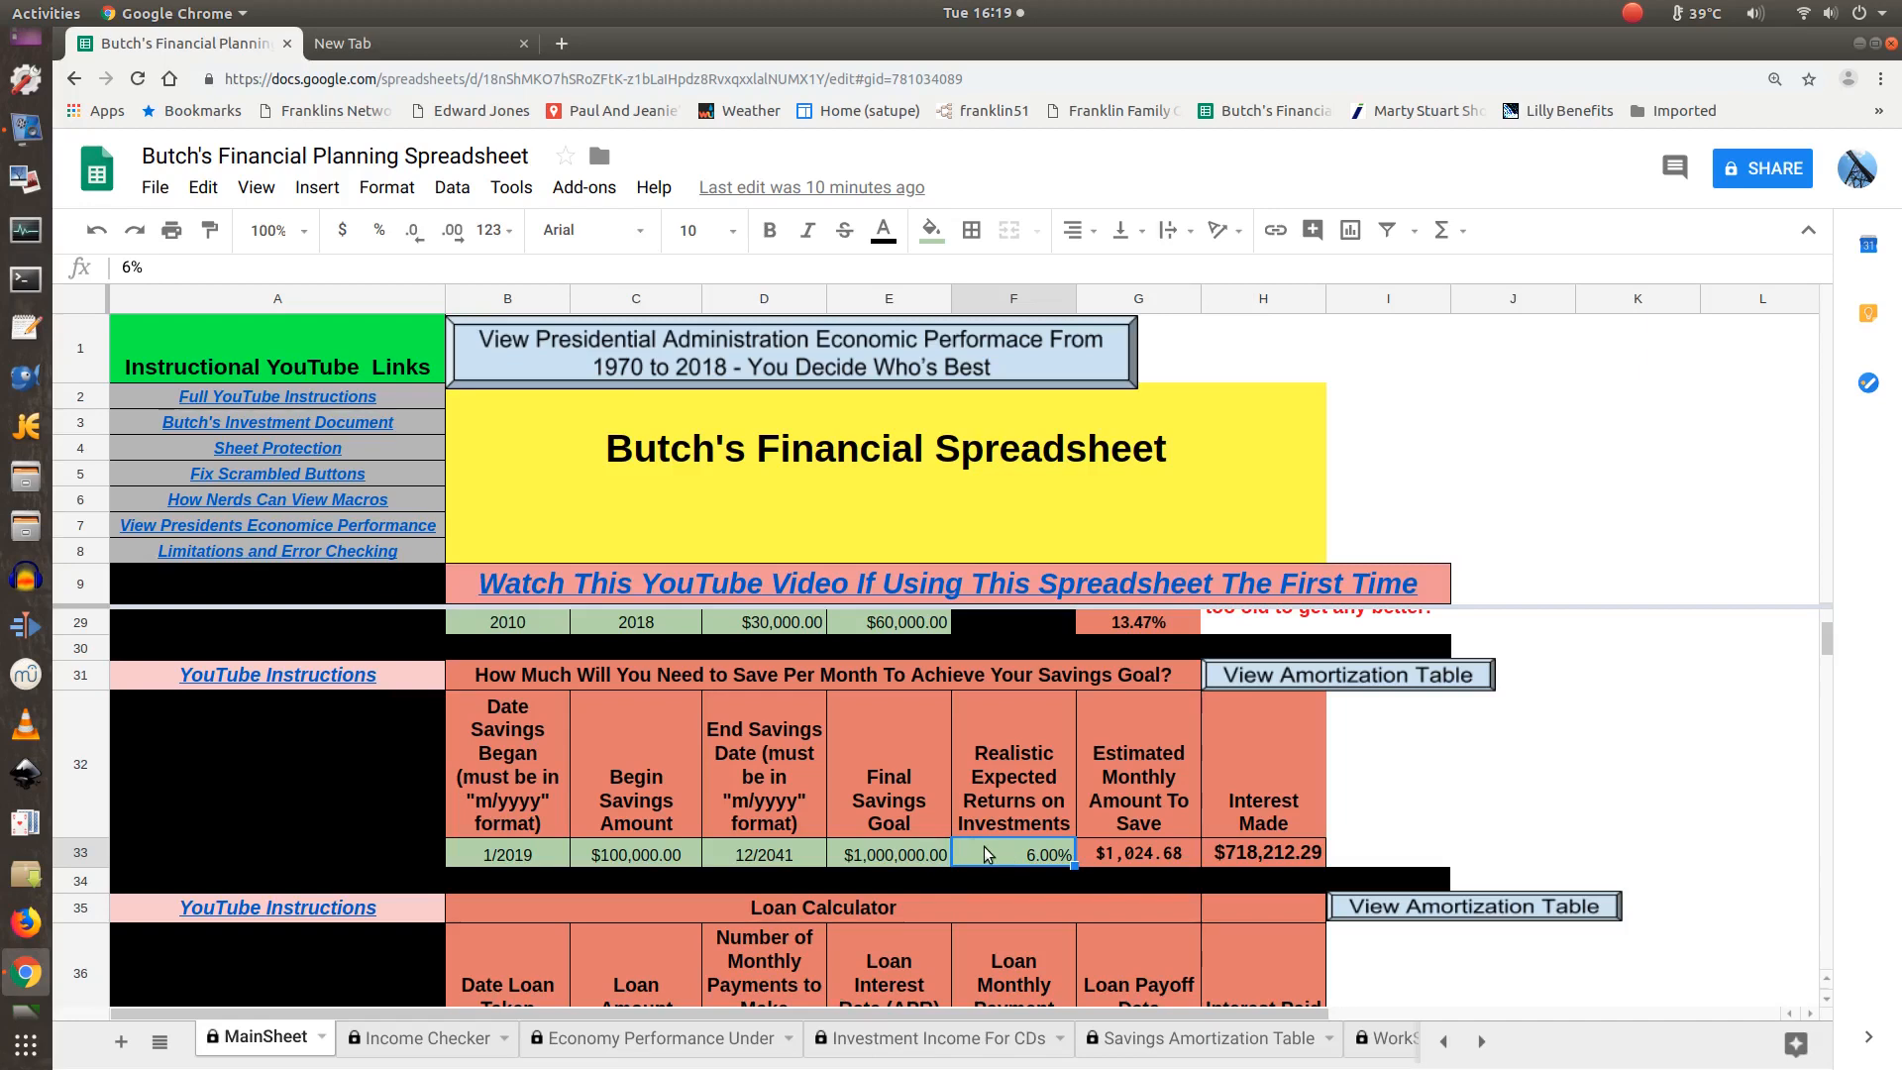
# Set the Date Savings Began to 2/2010 in the "How Much Will You Need to Save Per Month" calculator.
pyautogui.click(540, 855)
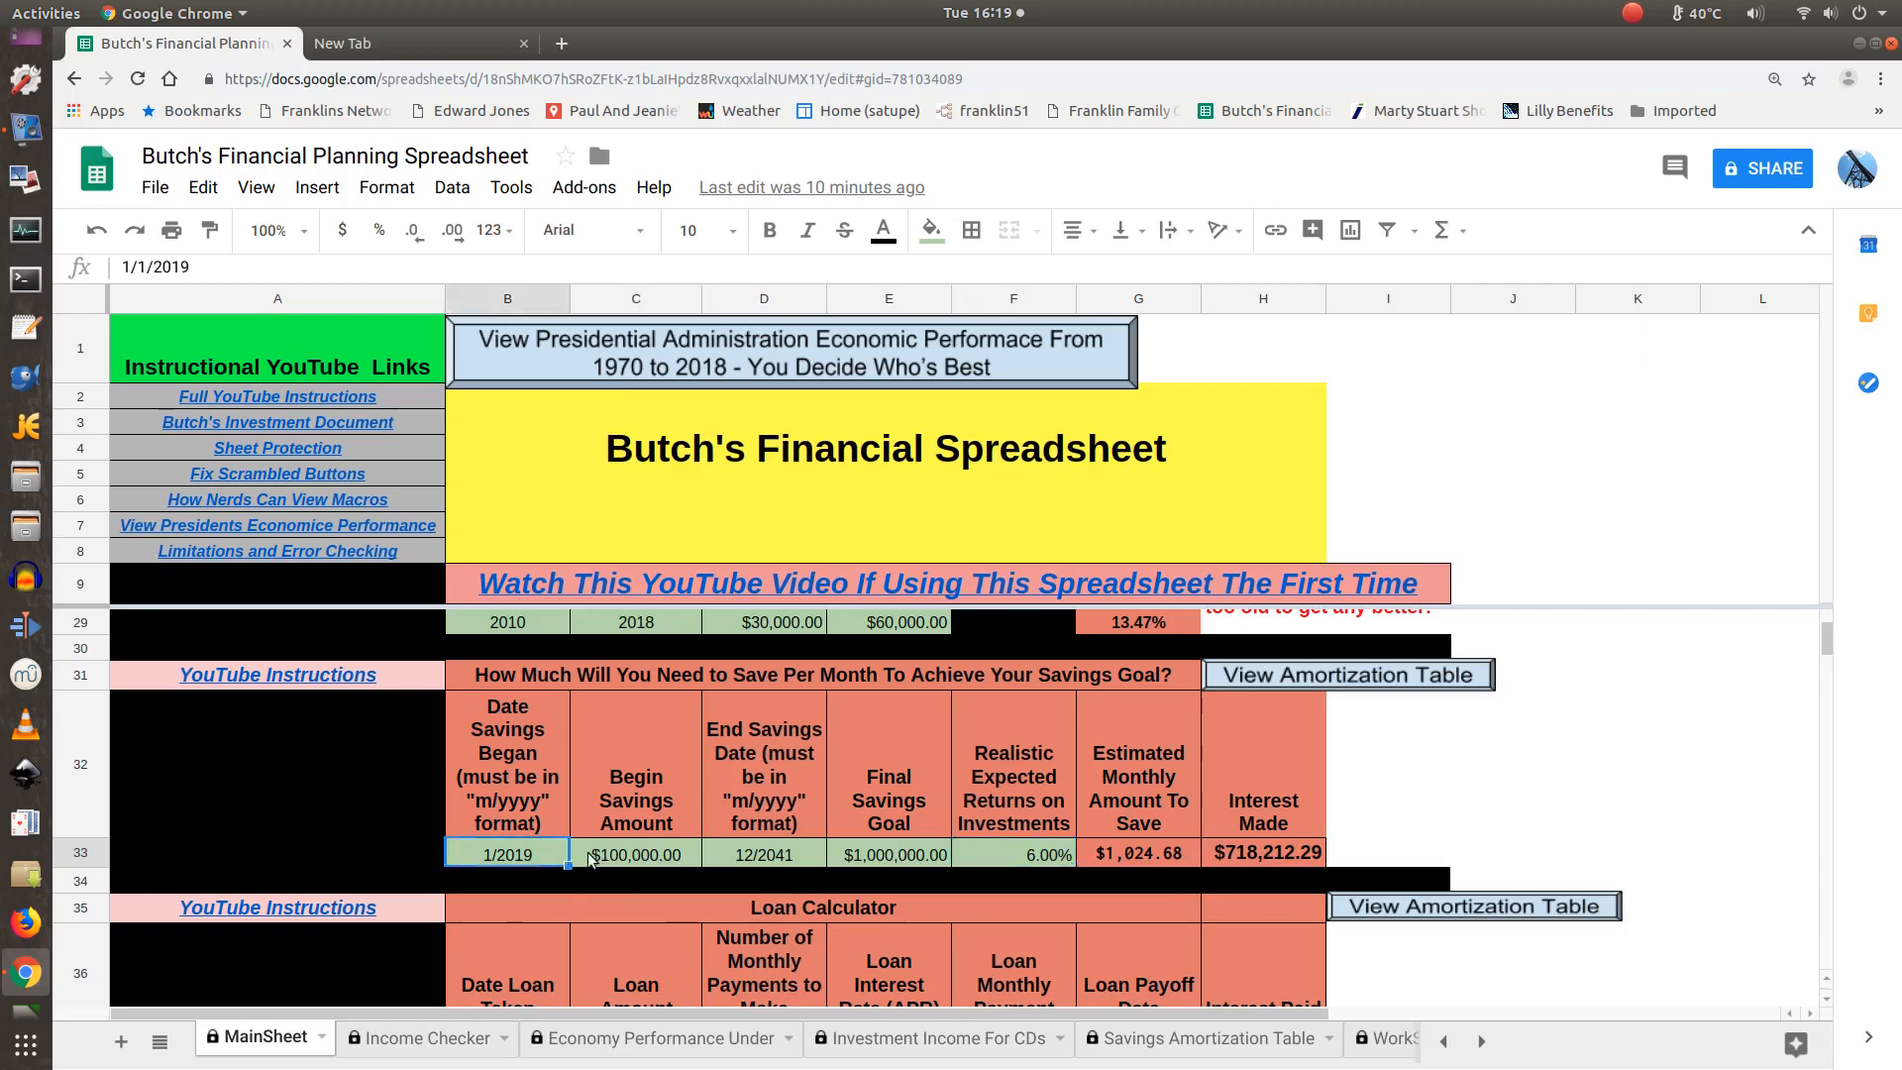
pyautogui.write('2/1')
pyautogui.press('BackSpace')
pyautogui.write('2')
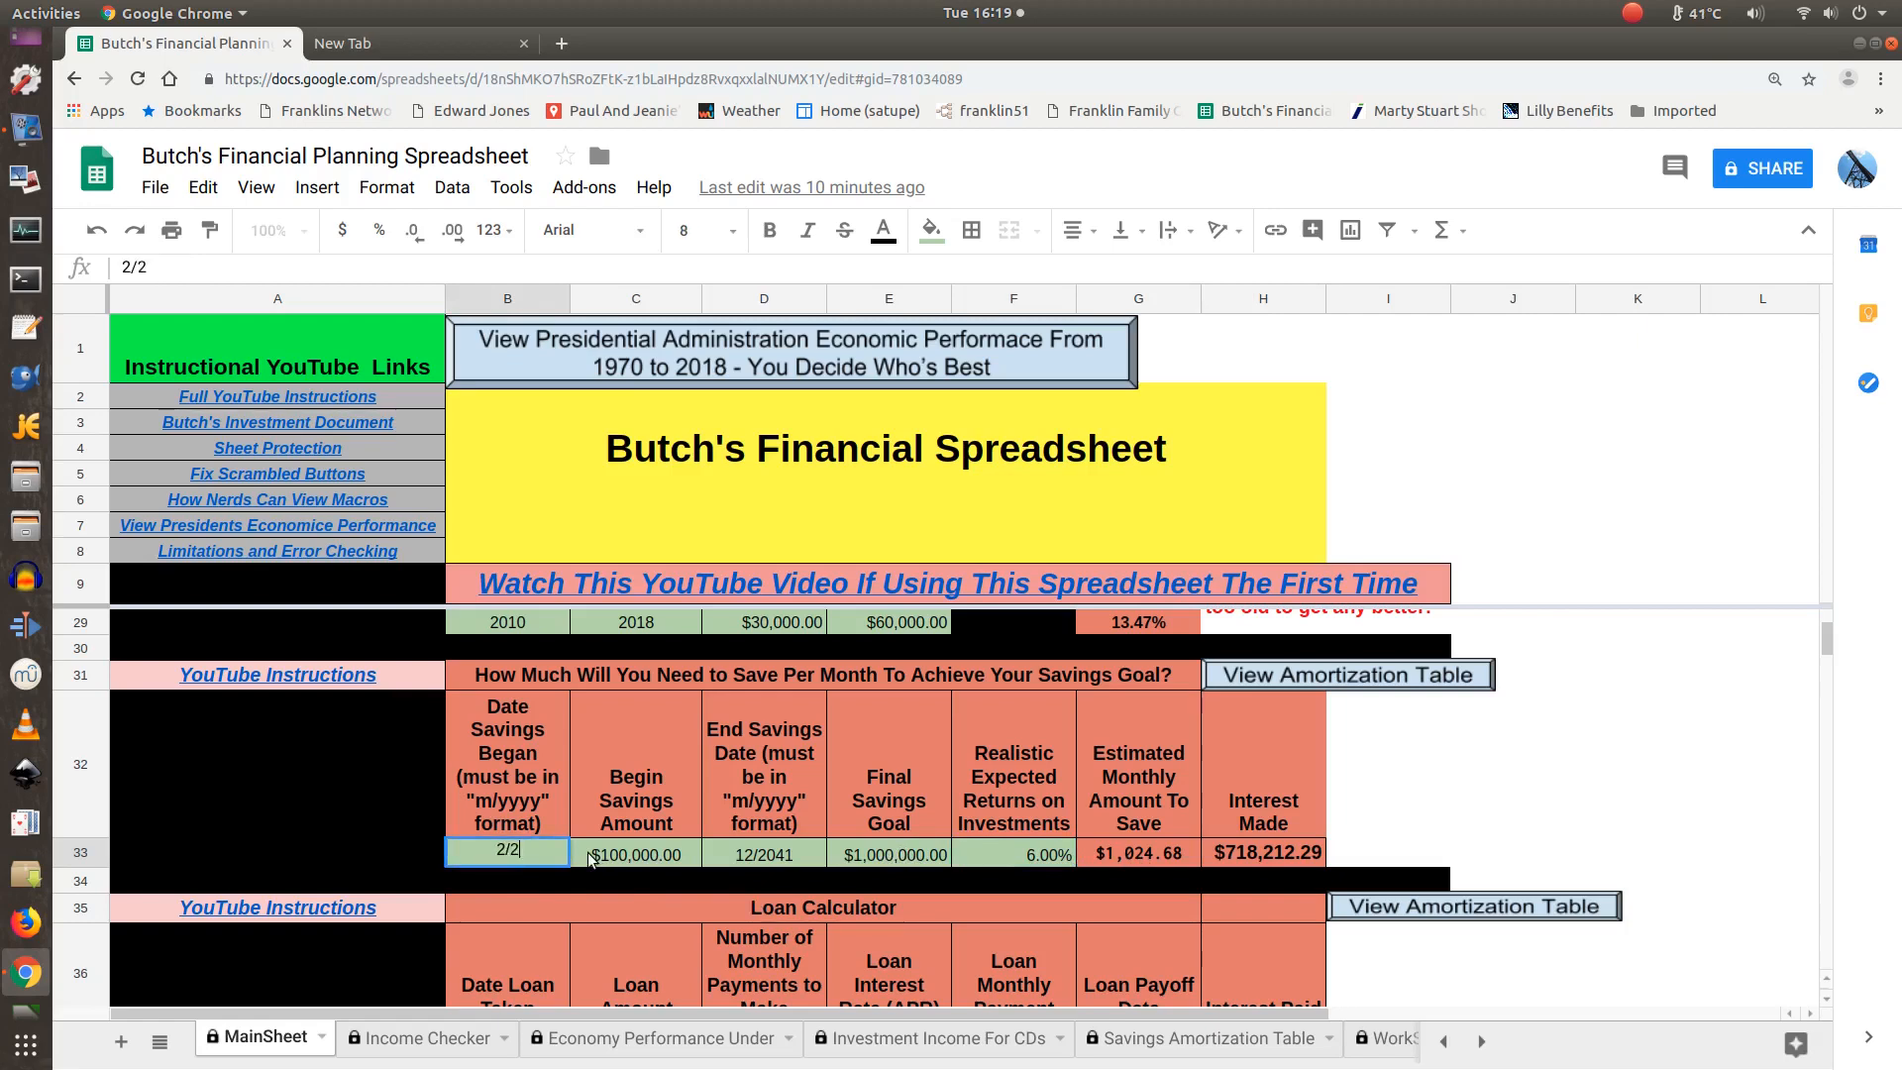
pyautogui.write('0`9')
pyautogui.press('BackSpace')
pyautogui.press('BackSpace')
pyautogui.write('10')
pyautogui.click(590, 856)
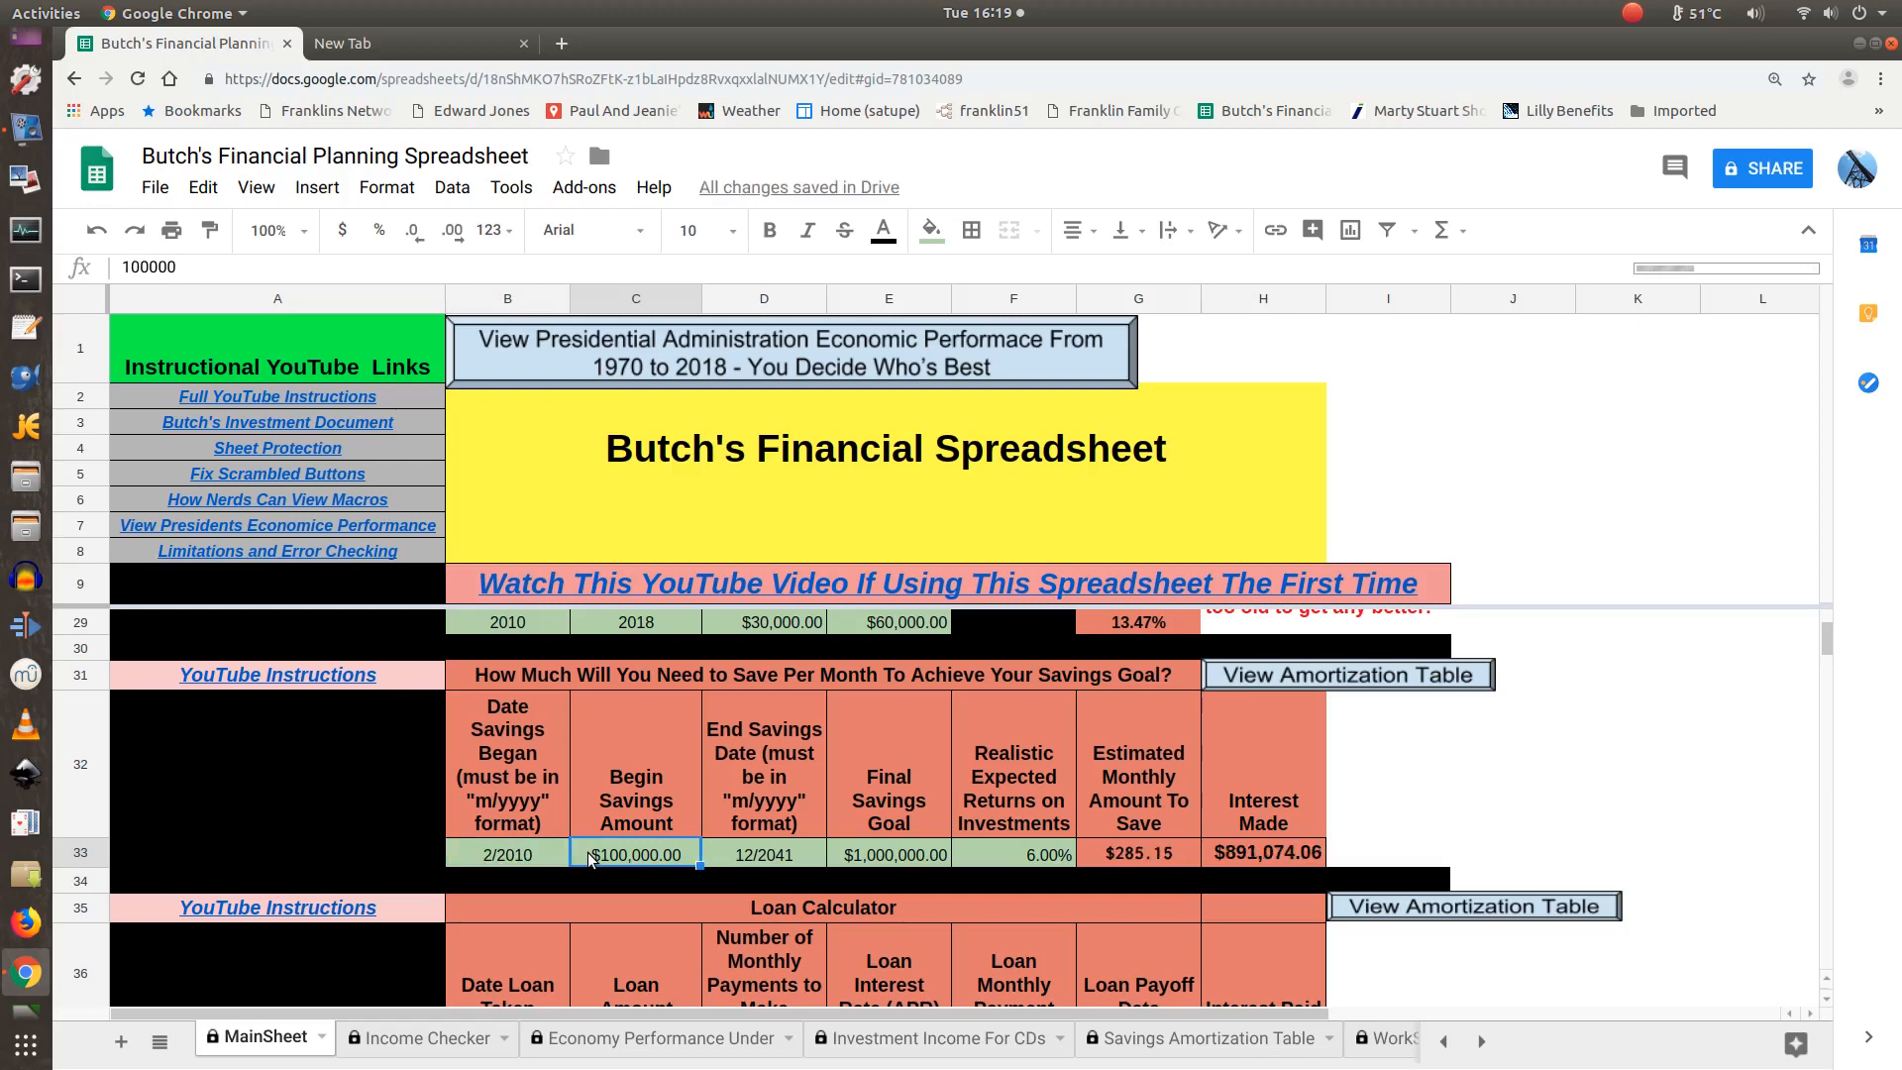
# Set the Date Savings Began in the monthly savings goal calculator back to 1/2019.
pyautogui.press('Left')
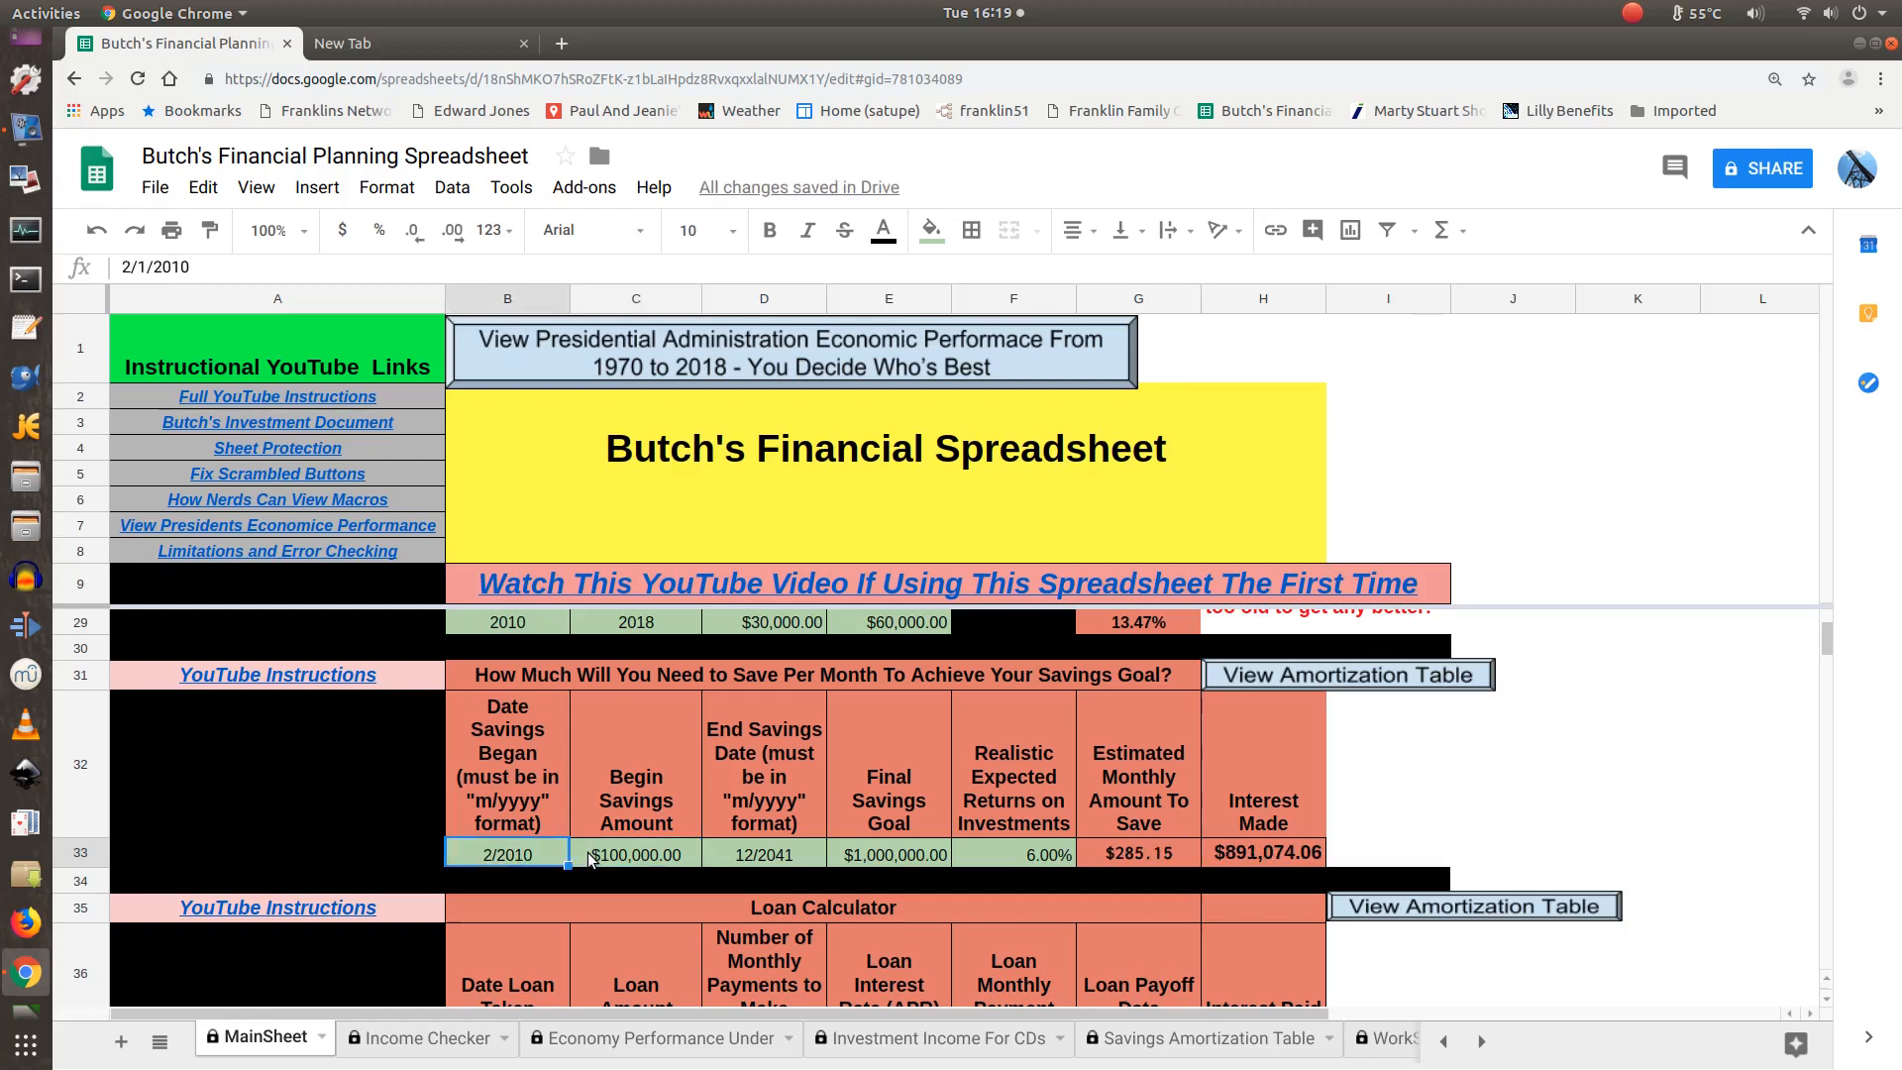
pyautogui.write('1/2019')
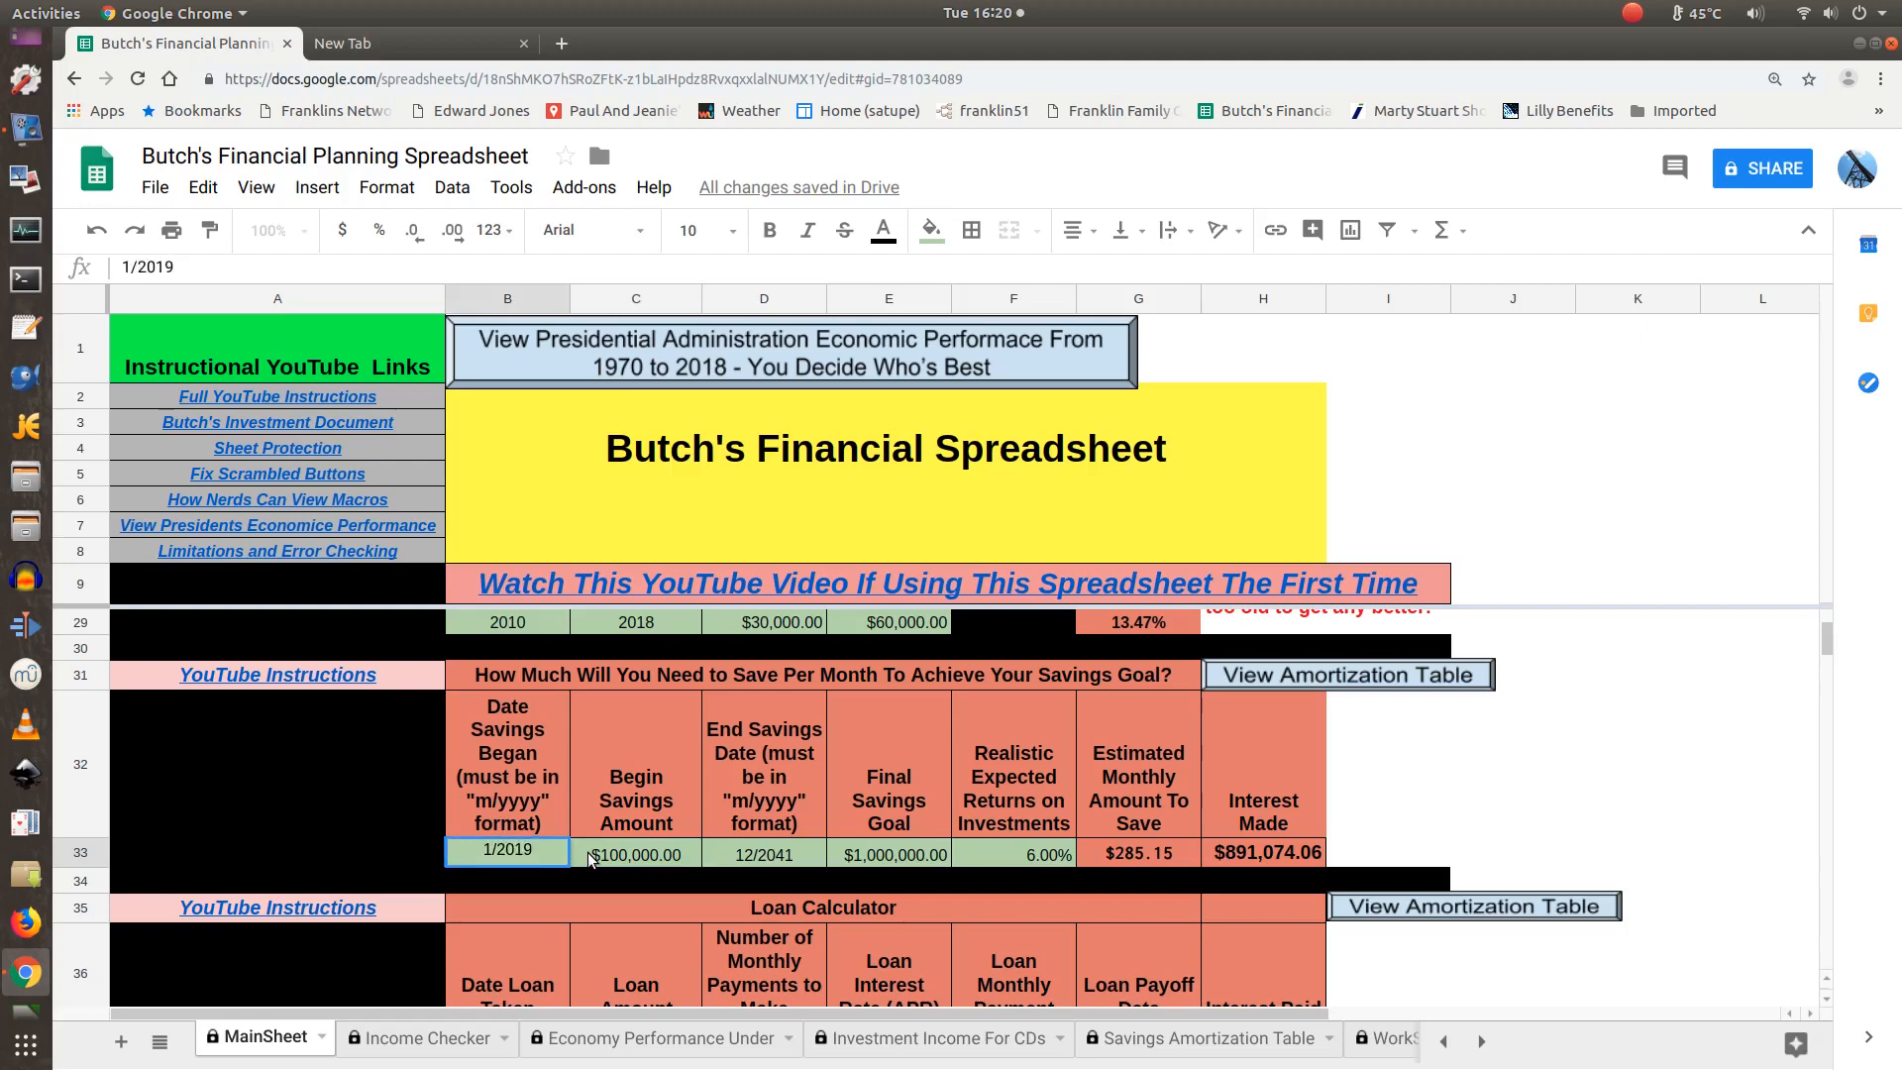
pyautogui.press('Tab')
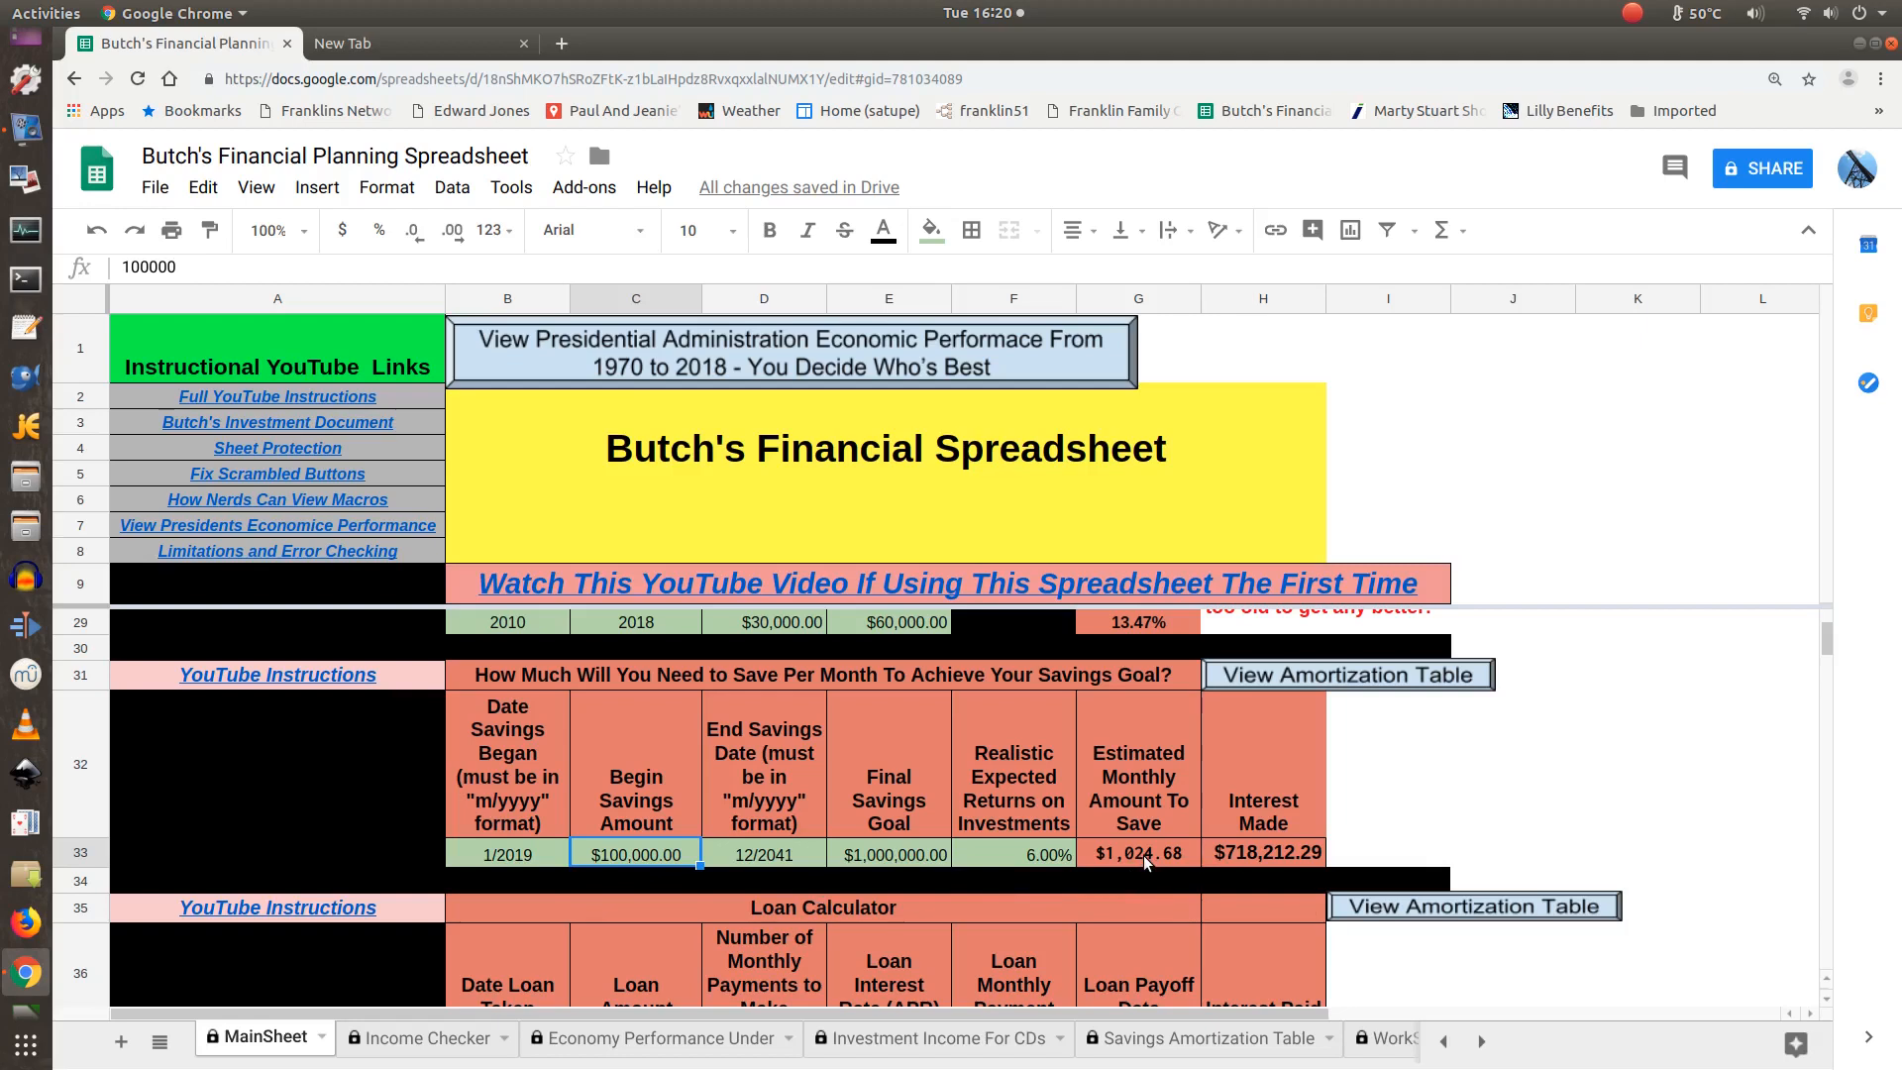
# Open the savings goal's amortization table and examine its monthly payments, interest gains and savings balances from 2019 into the 2030s.
pyautogui.click(1341, 677)
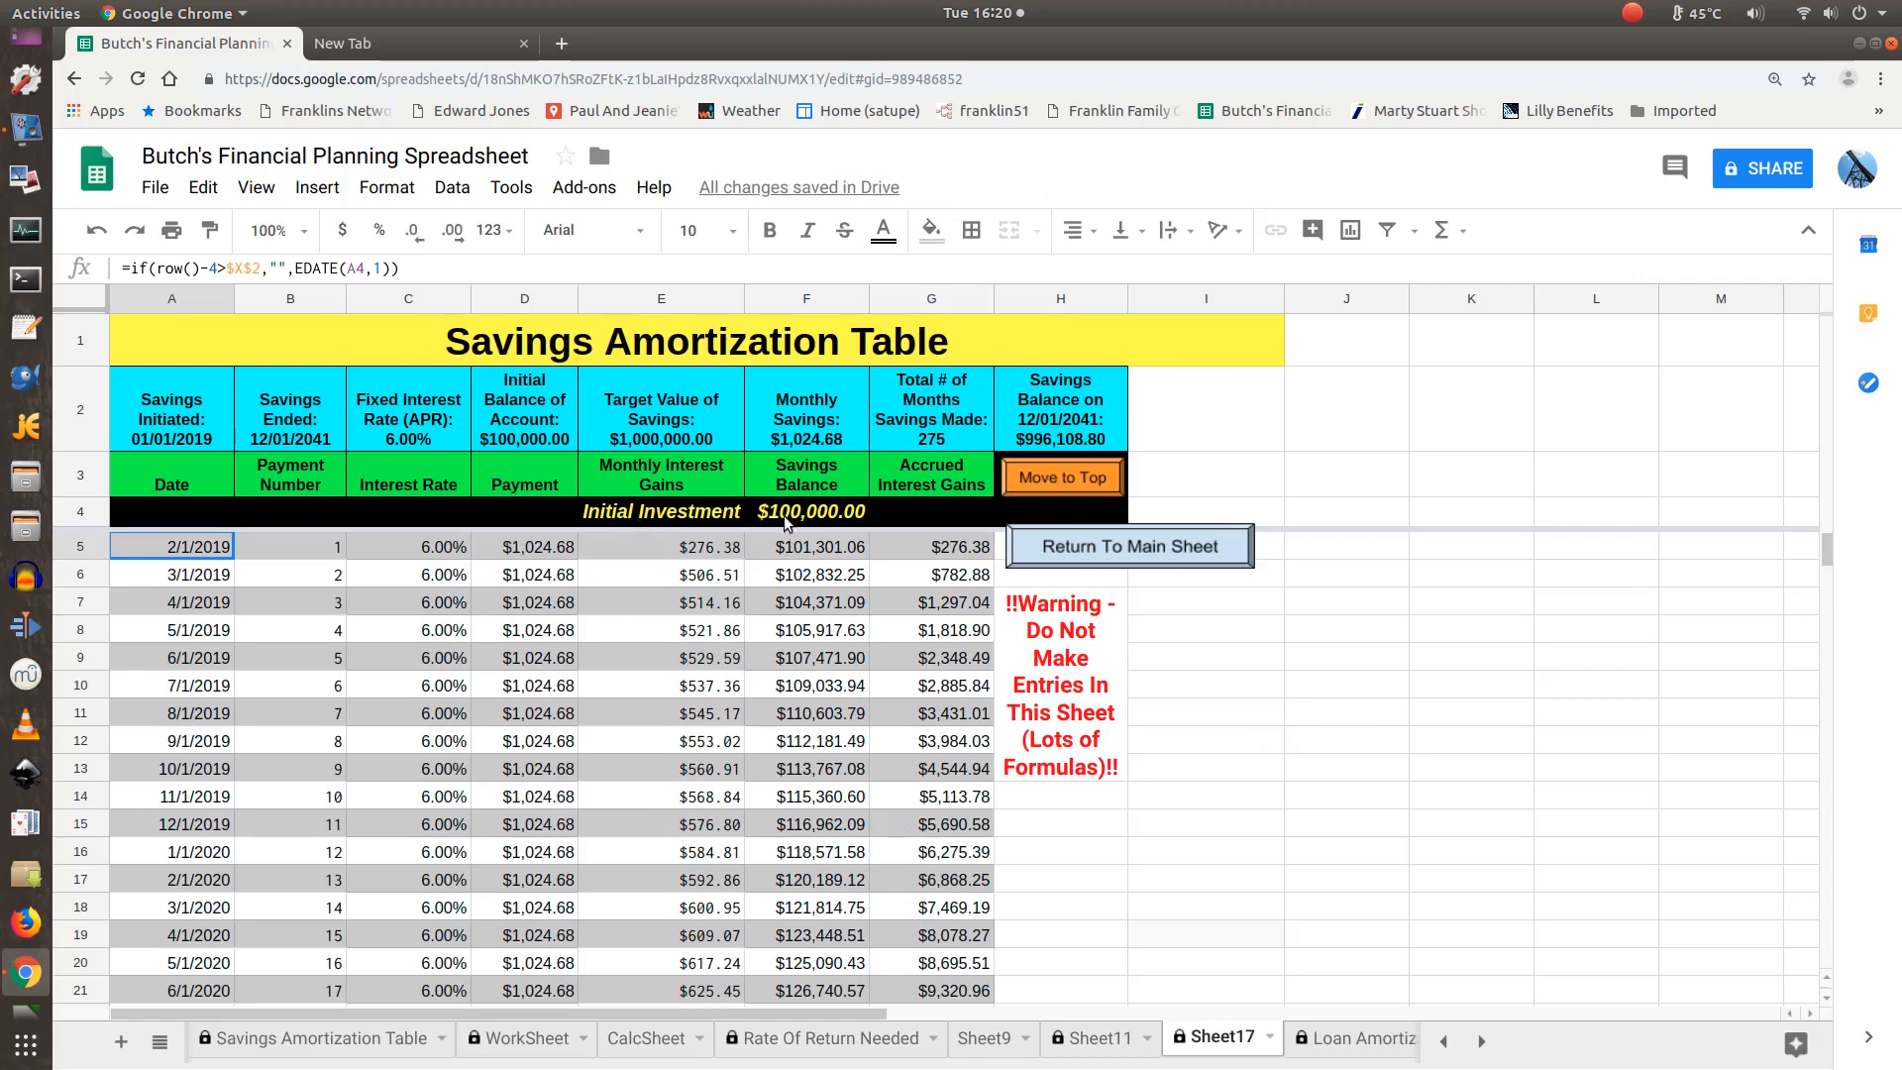
pyautogui.scroll(-7, 763, 713)
pyautogui.scroll(-7, 753, 723)
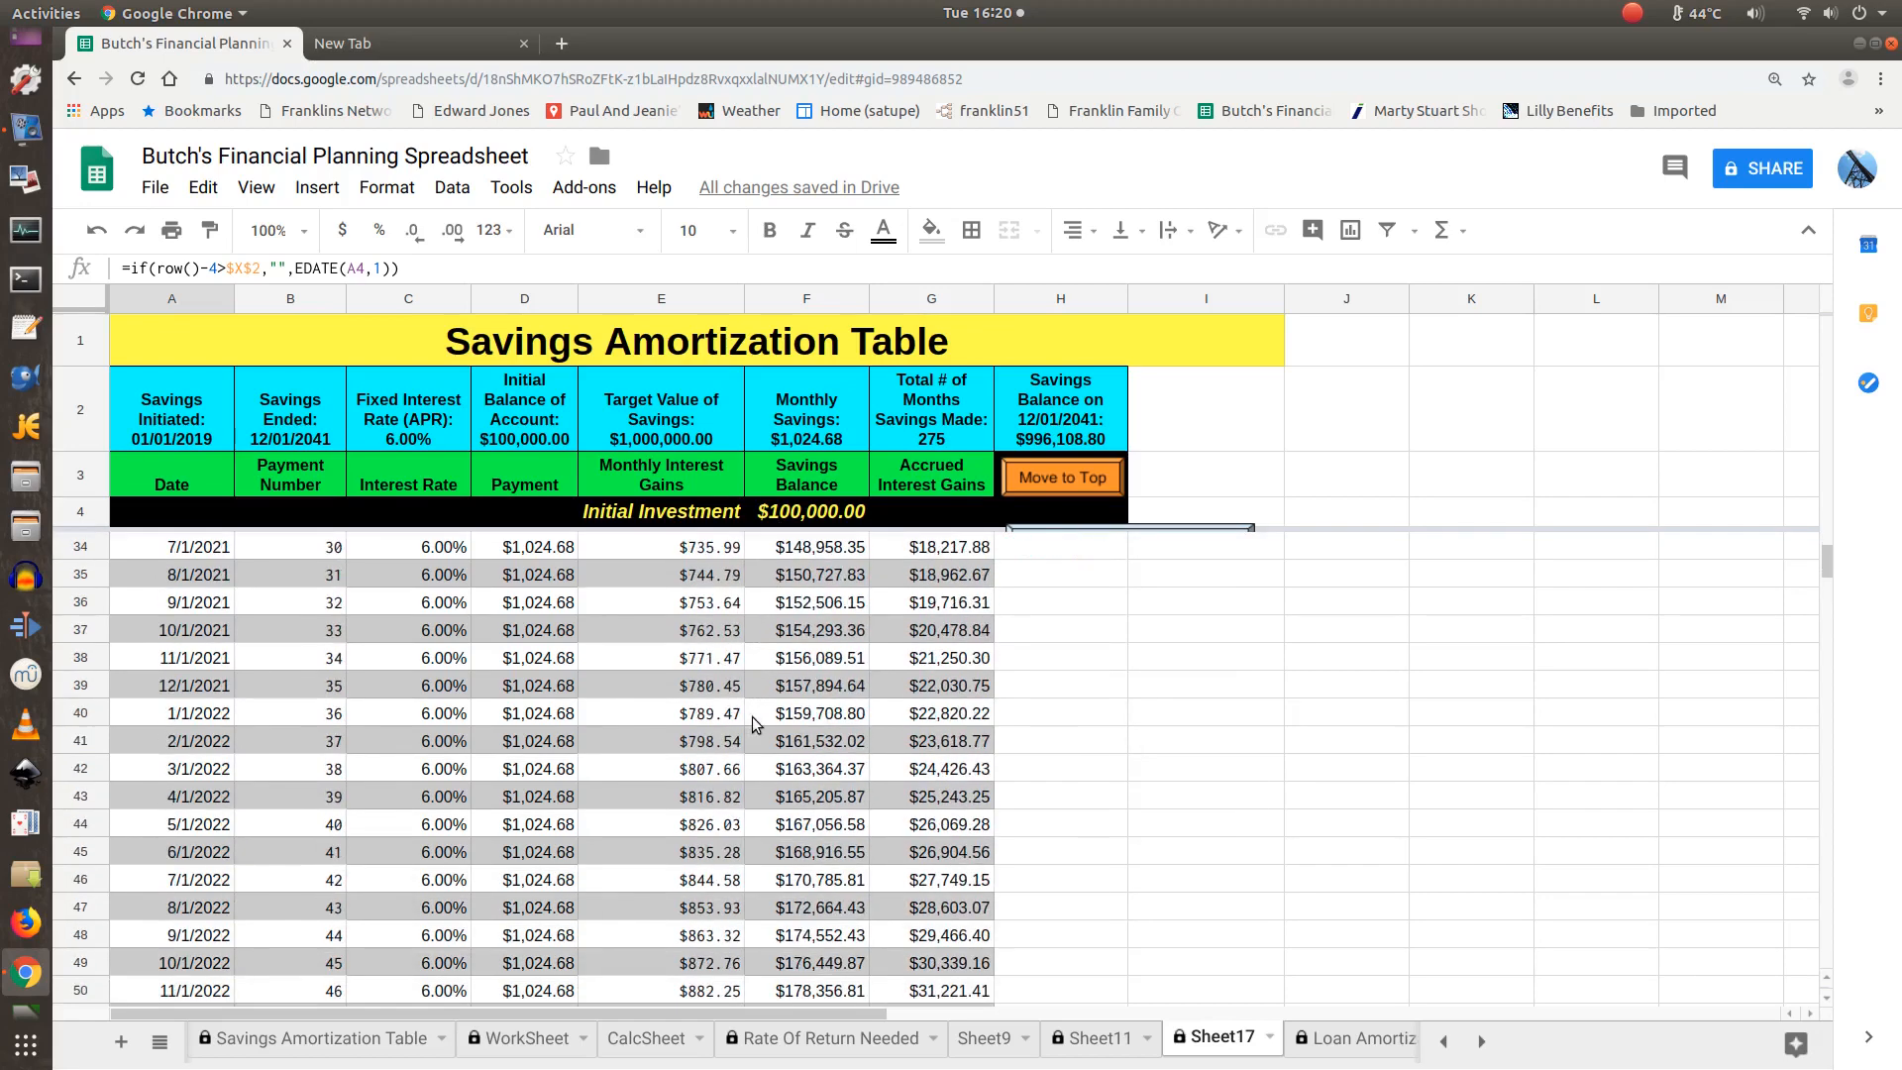
pyautogui.scroll(-5, 750, 723)
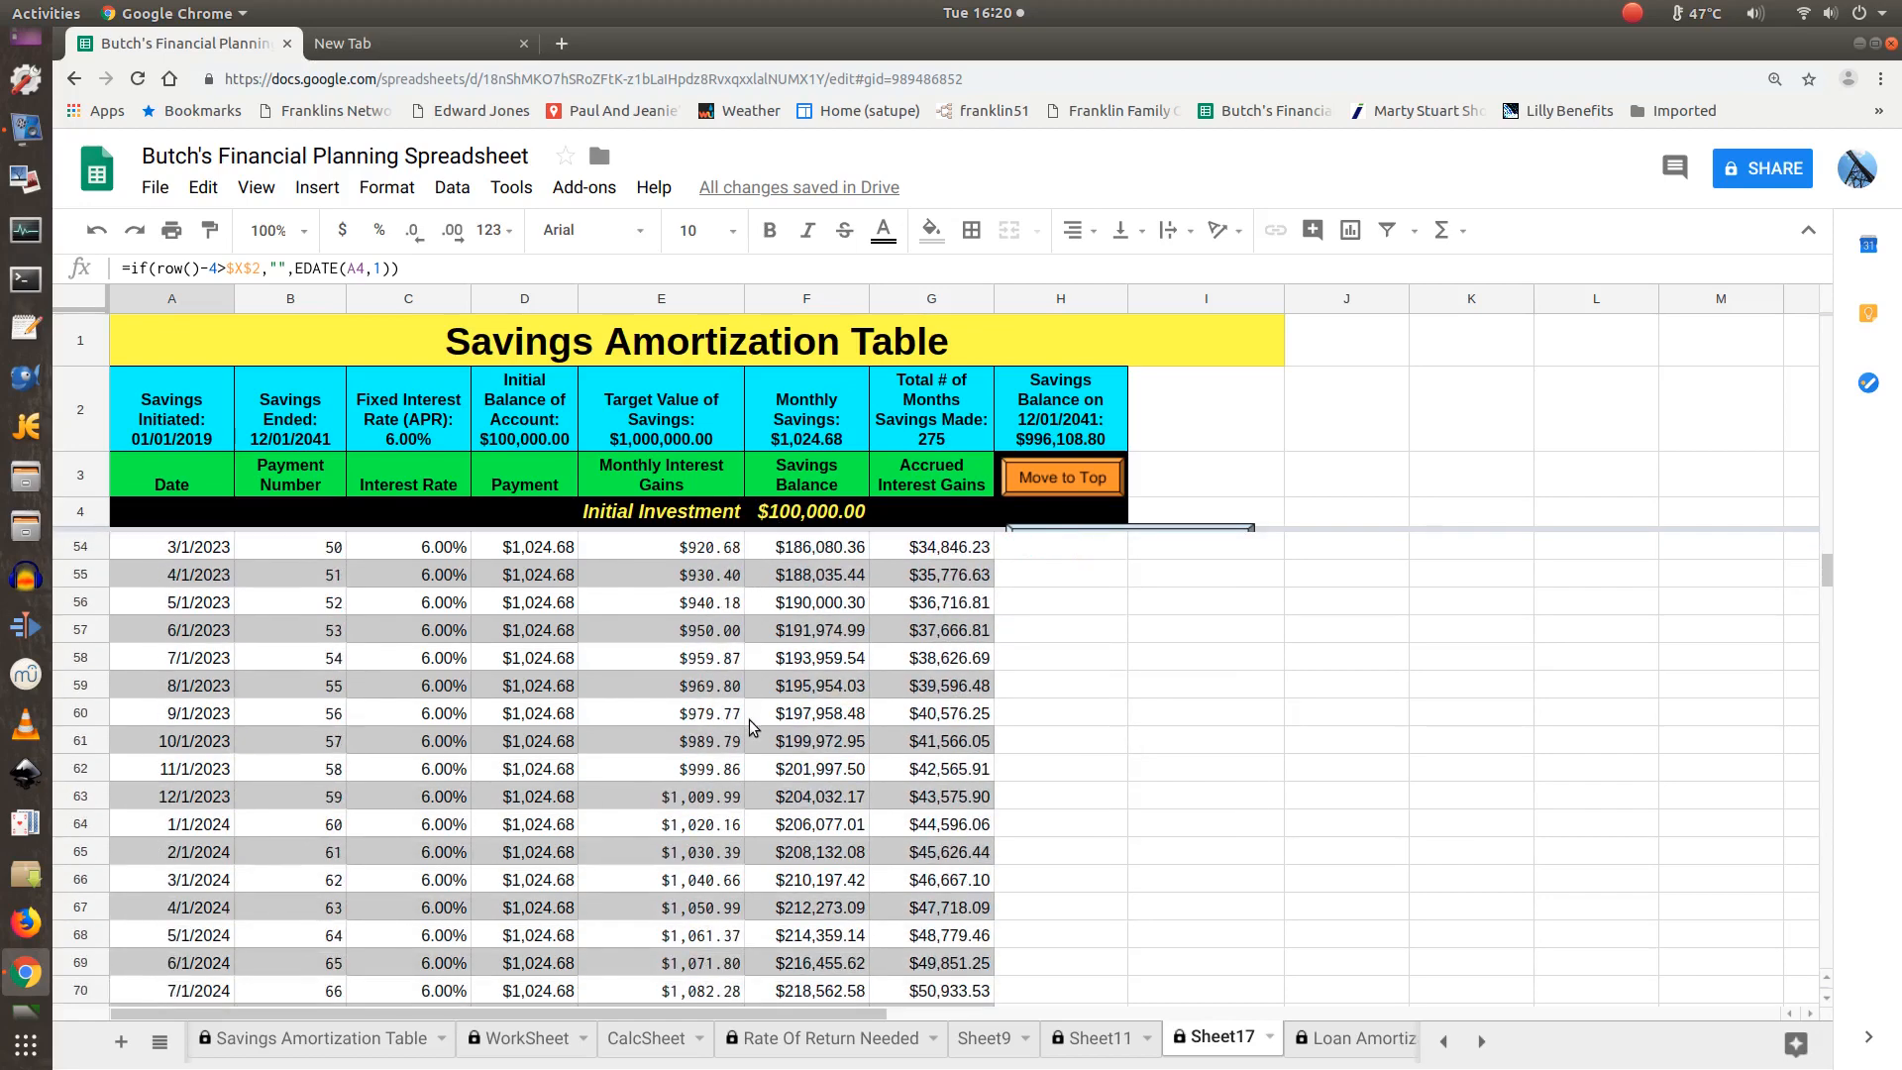
pyautogui.scroll(-11, 756, 778)
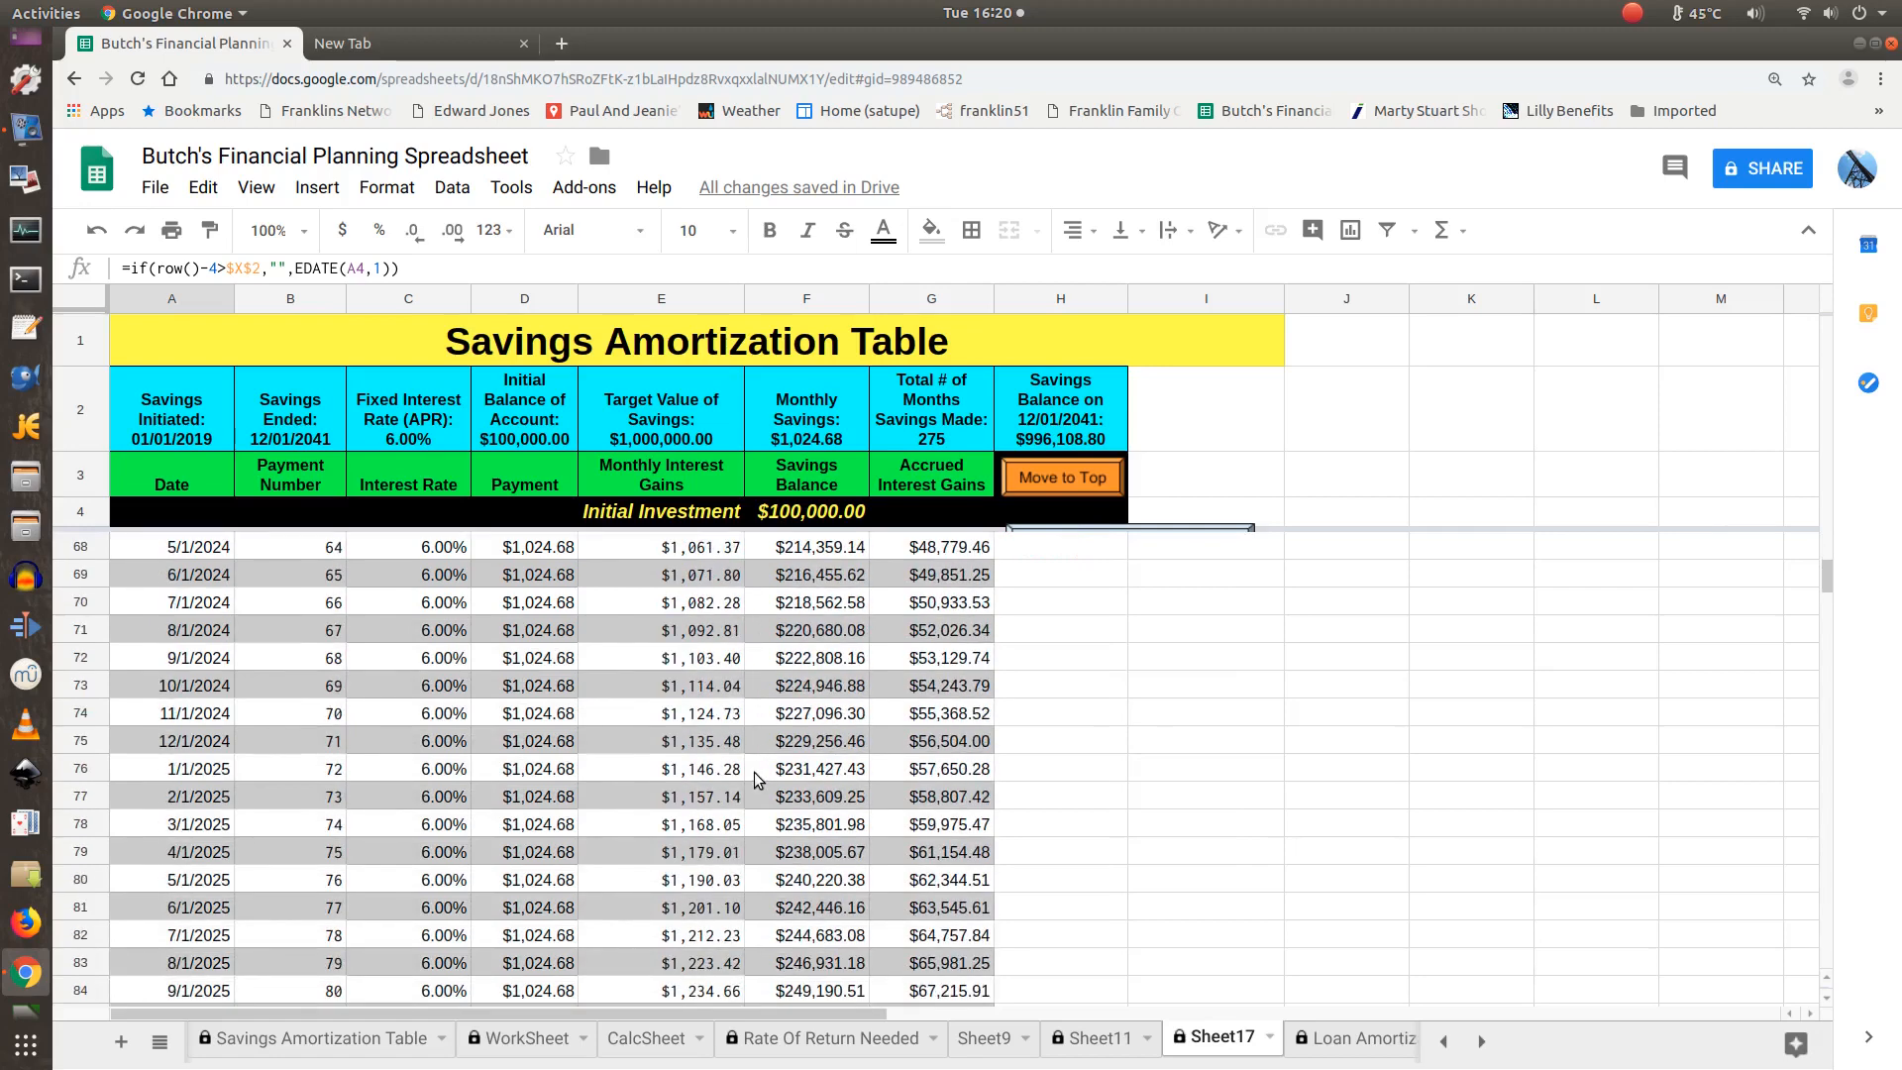
pyautogui.scroll(-8, 753, 778)
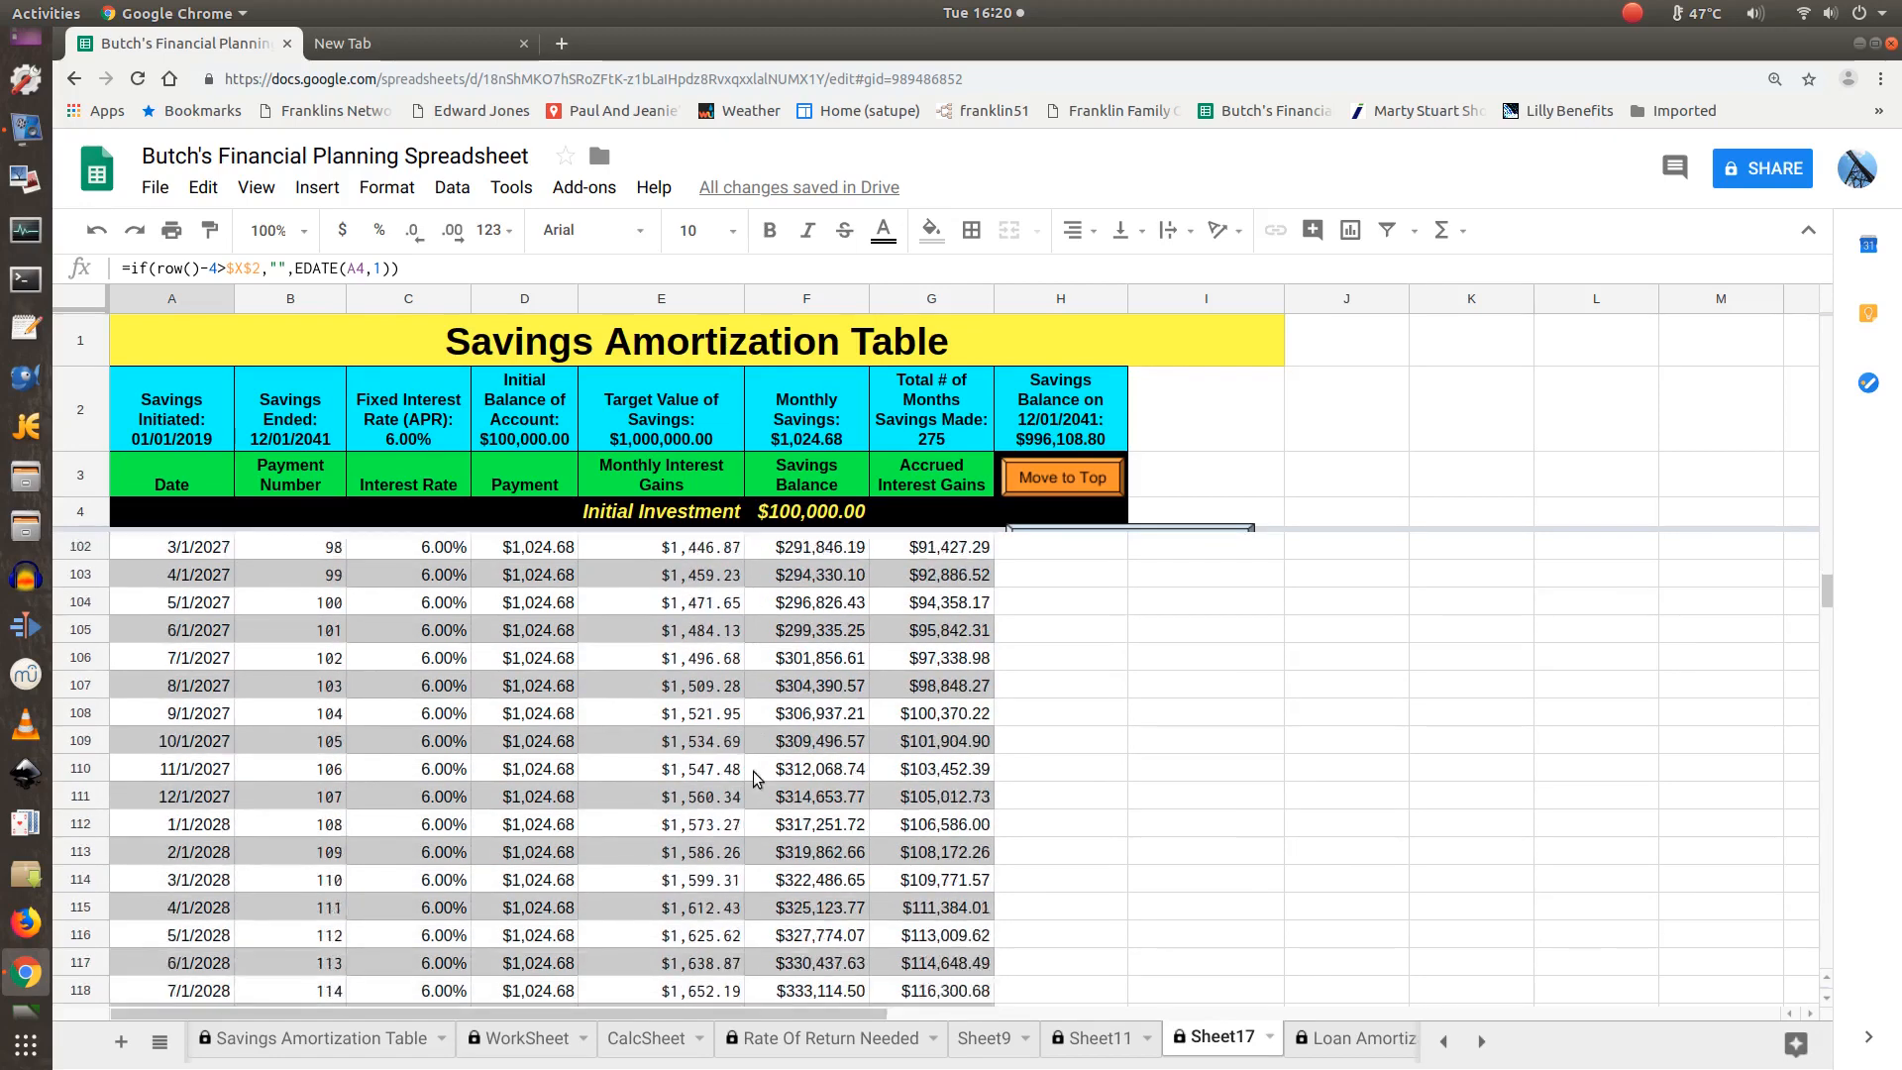
pyautogui.scroll(-11, 745, 771)
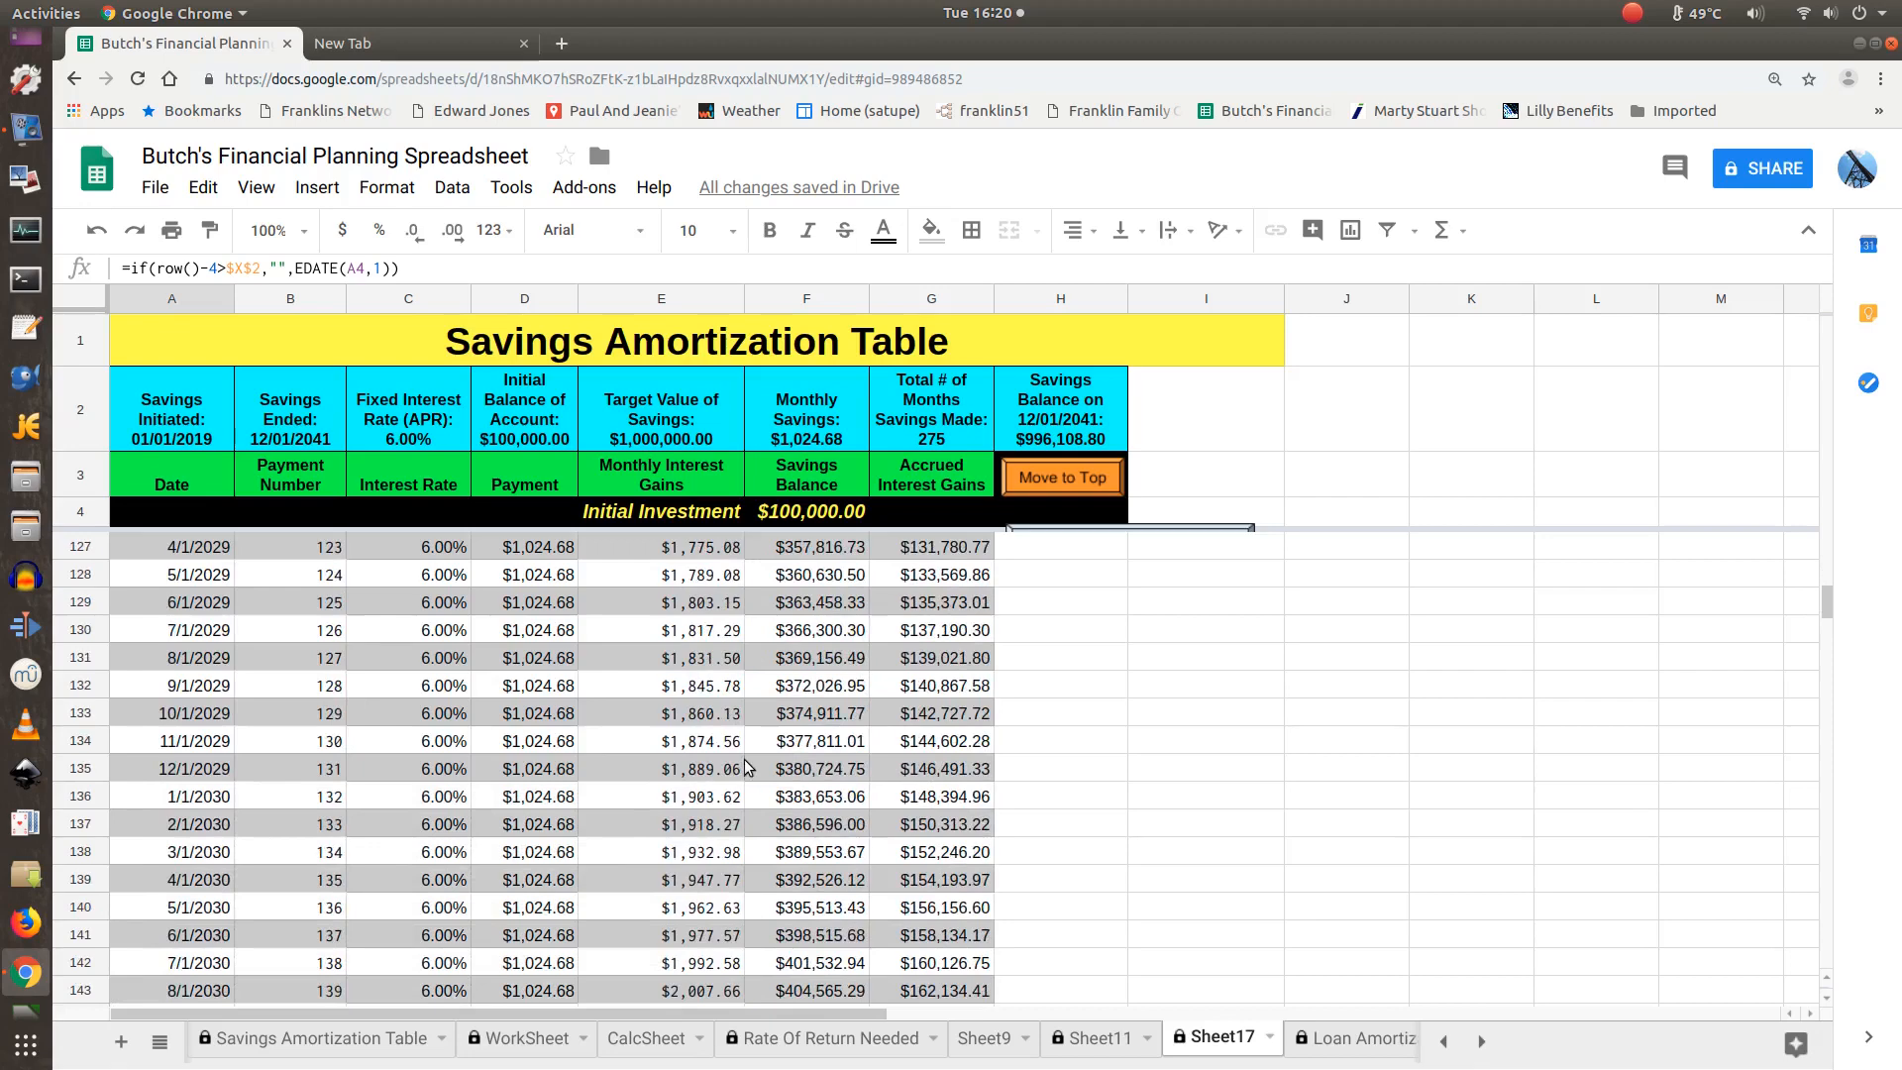
pyautogui.scroll(-9, 734, 793)
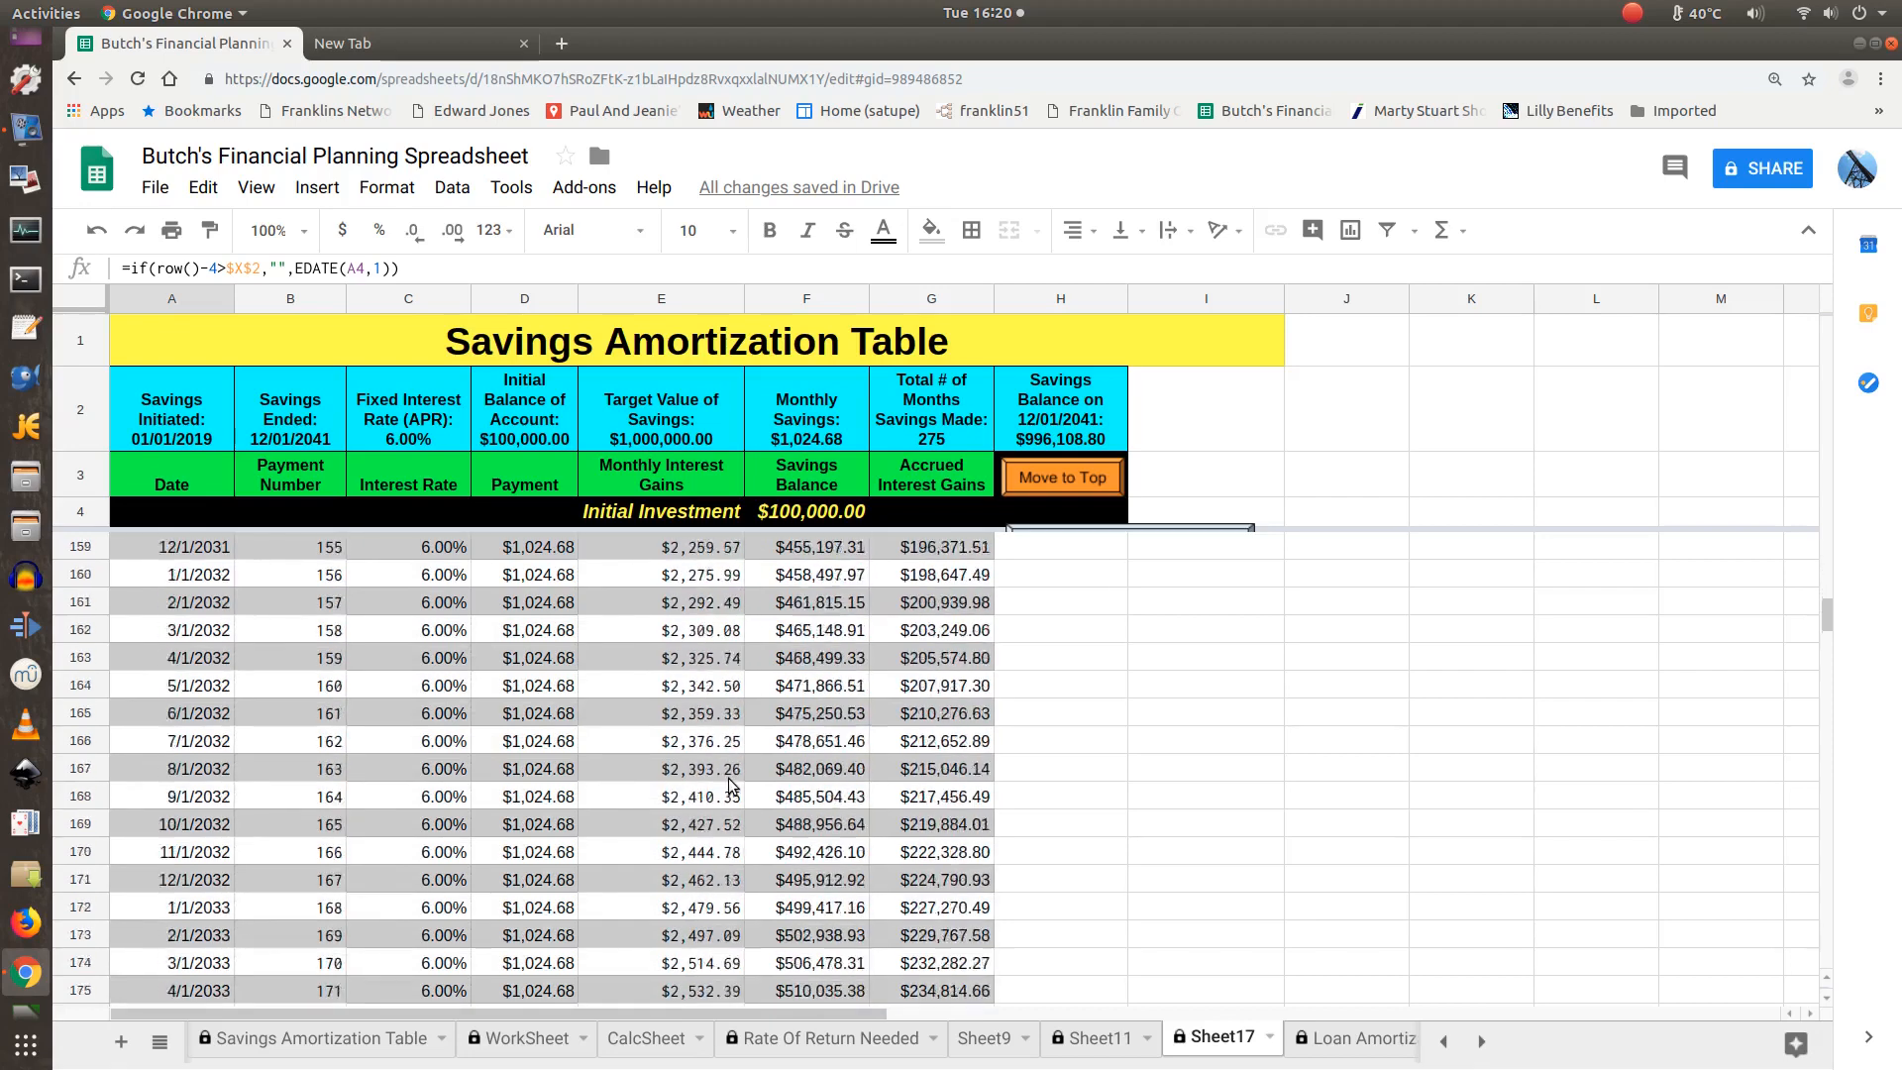
pyautogui.scroll(-3, 723, 783)
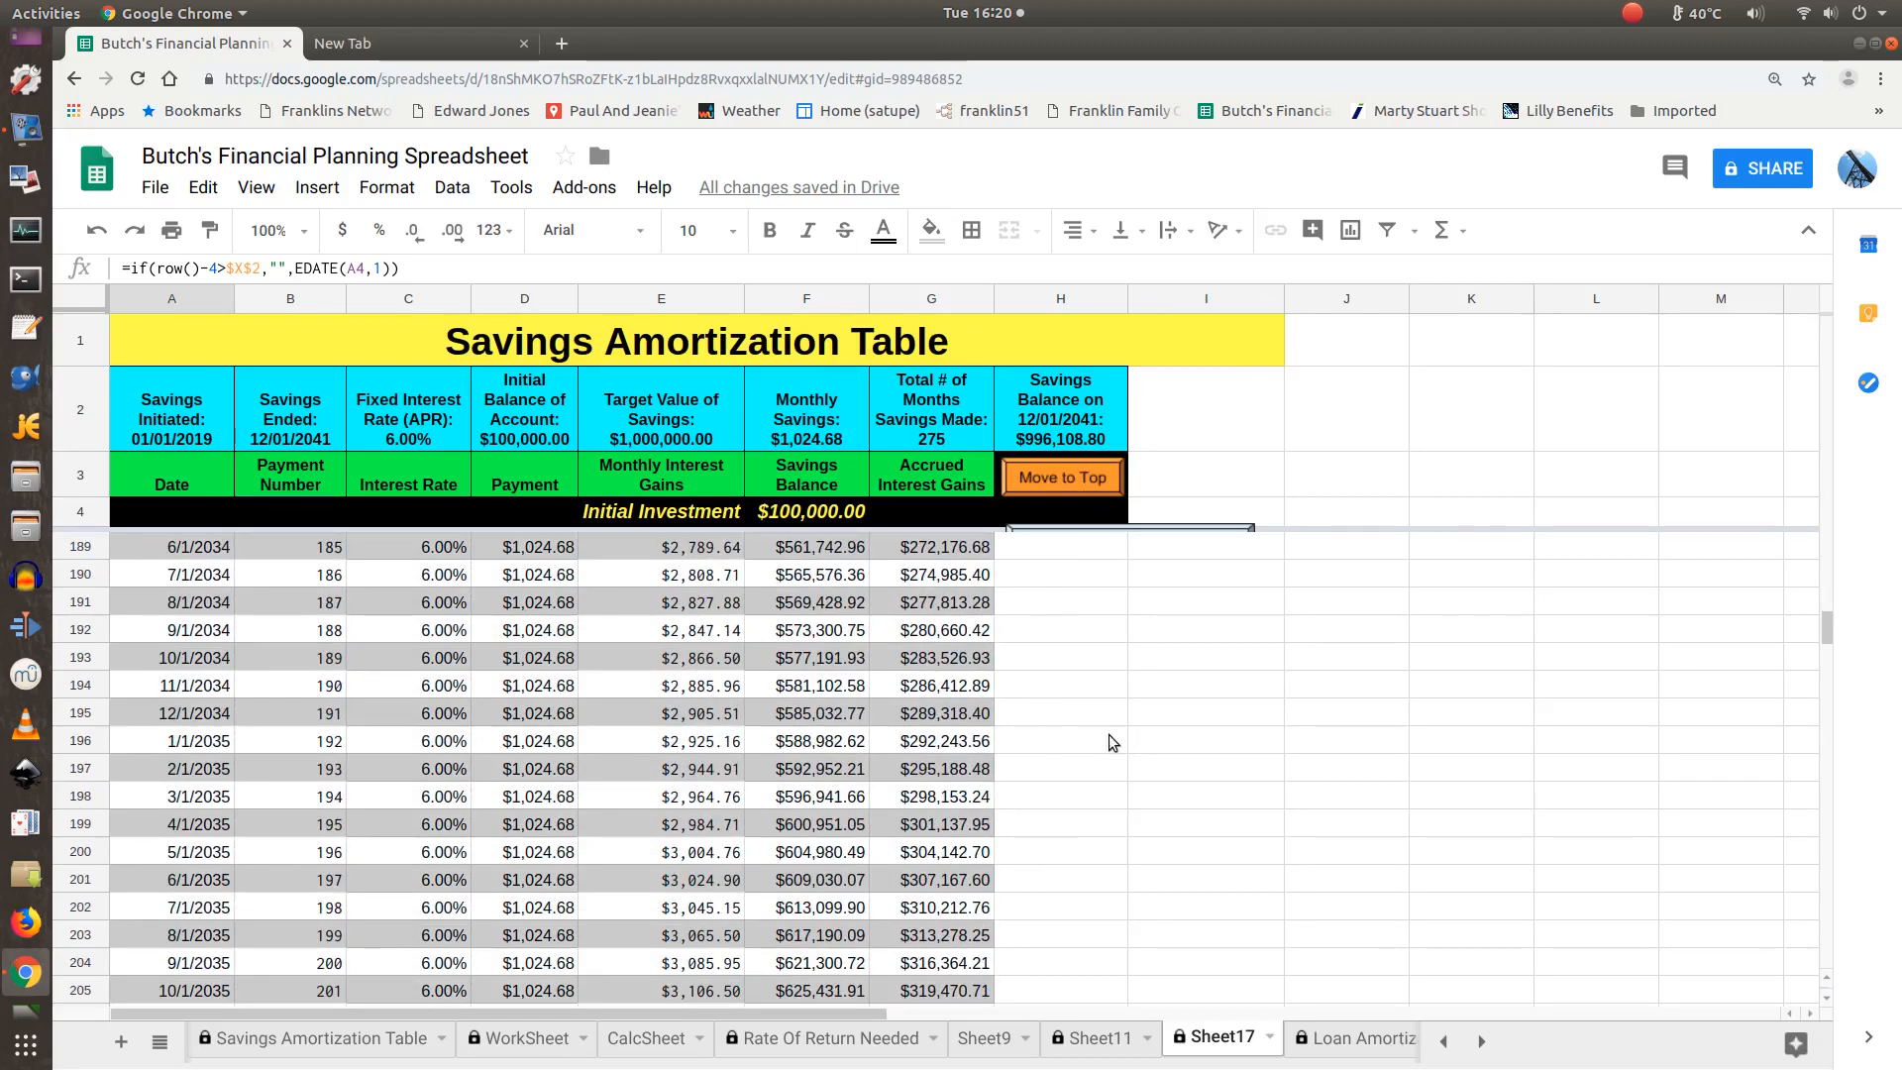
# Jump back to the start of the Savings Amortization Table and return to the main sheet.
pyautogui.click(1084, 820)
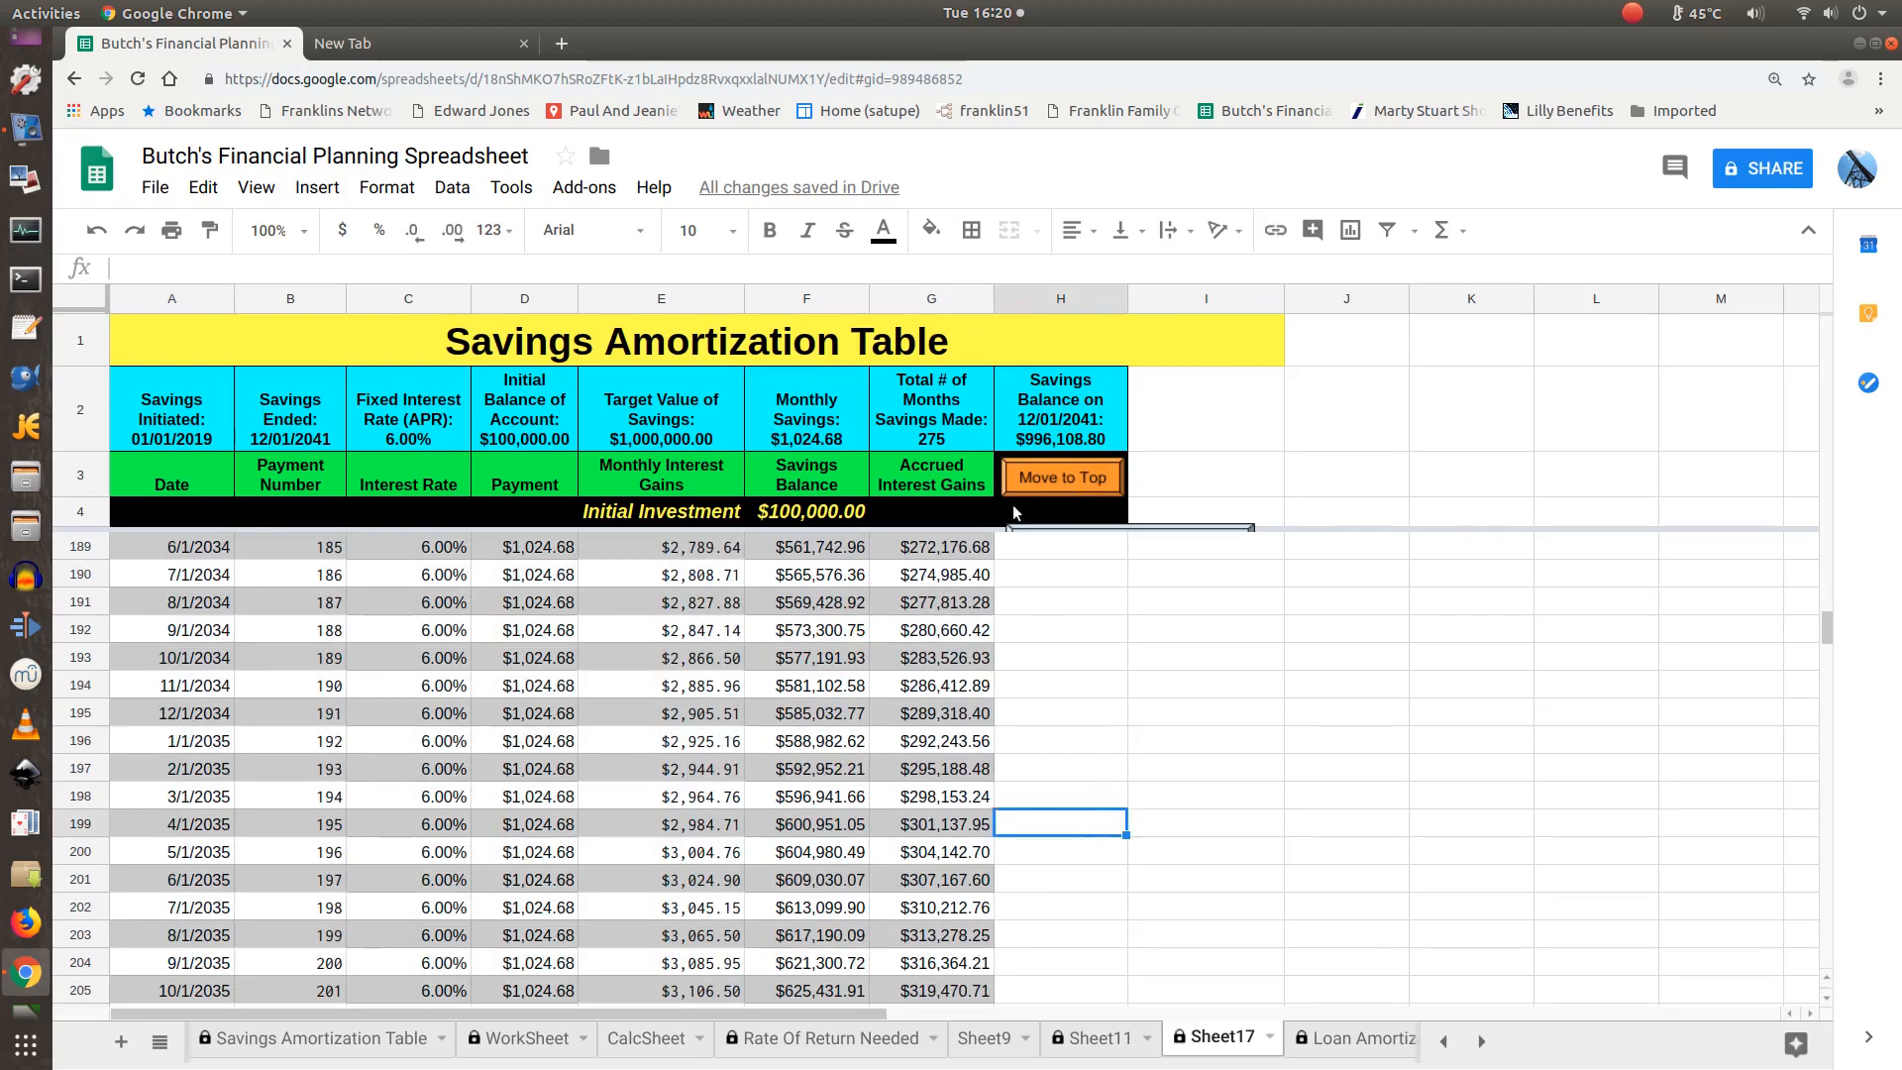
pyautogui.click(1045, 475)
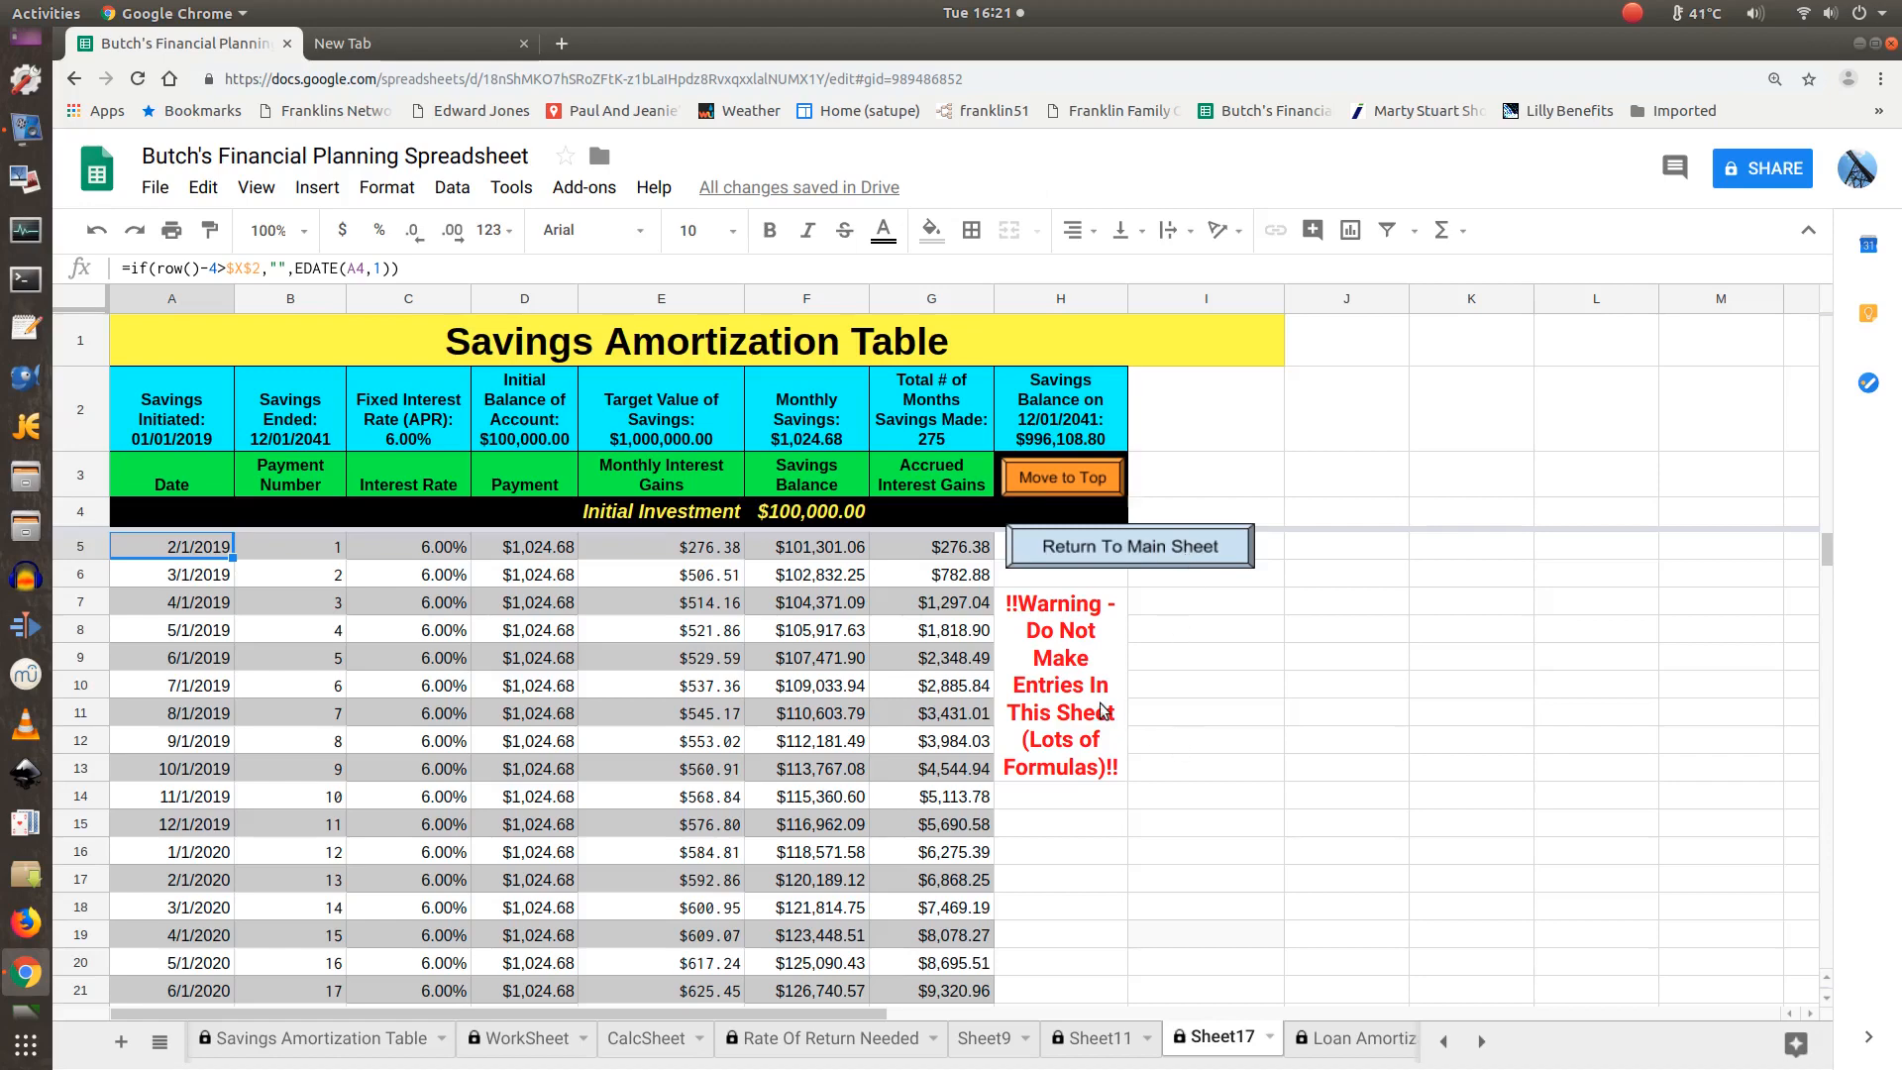
pyautogui.click(1139, 555)
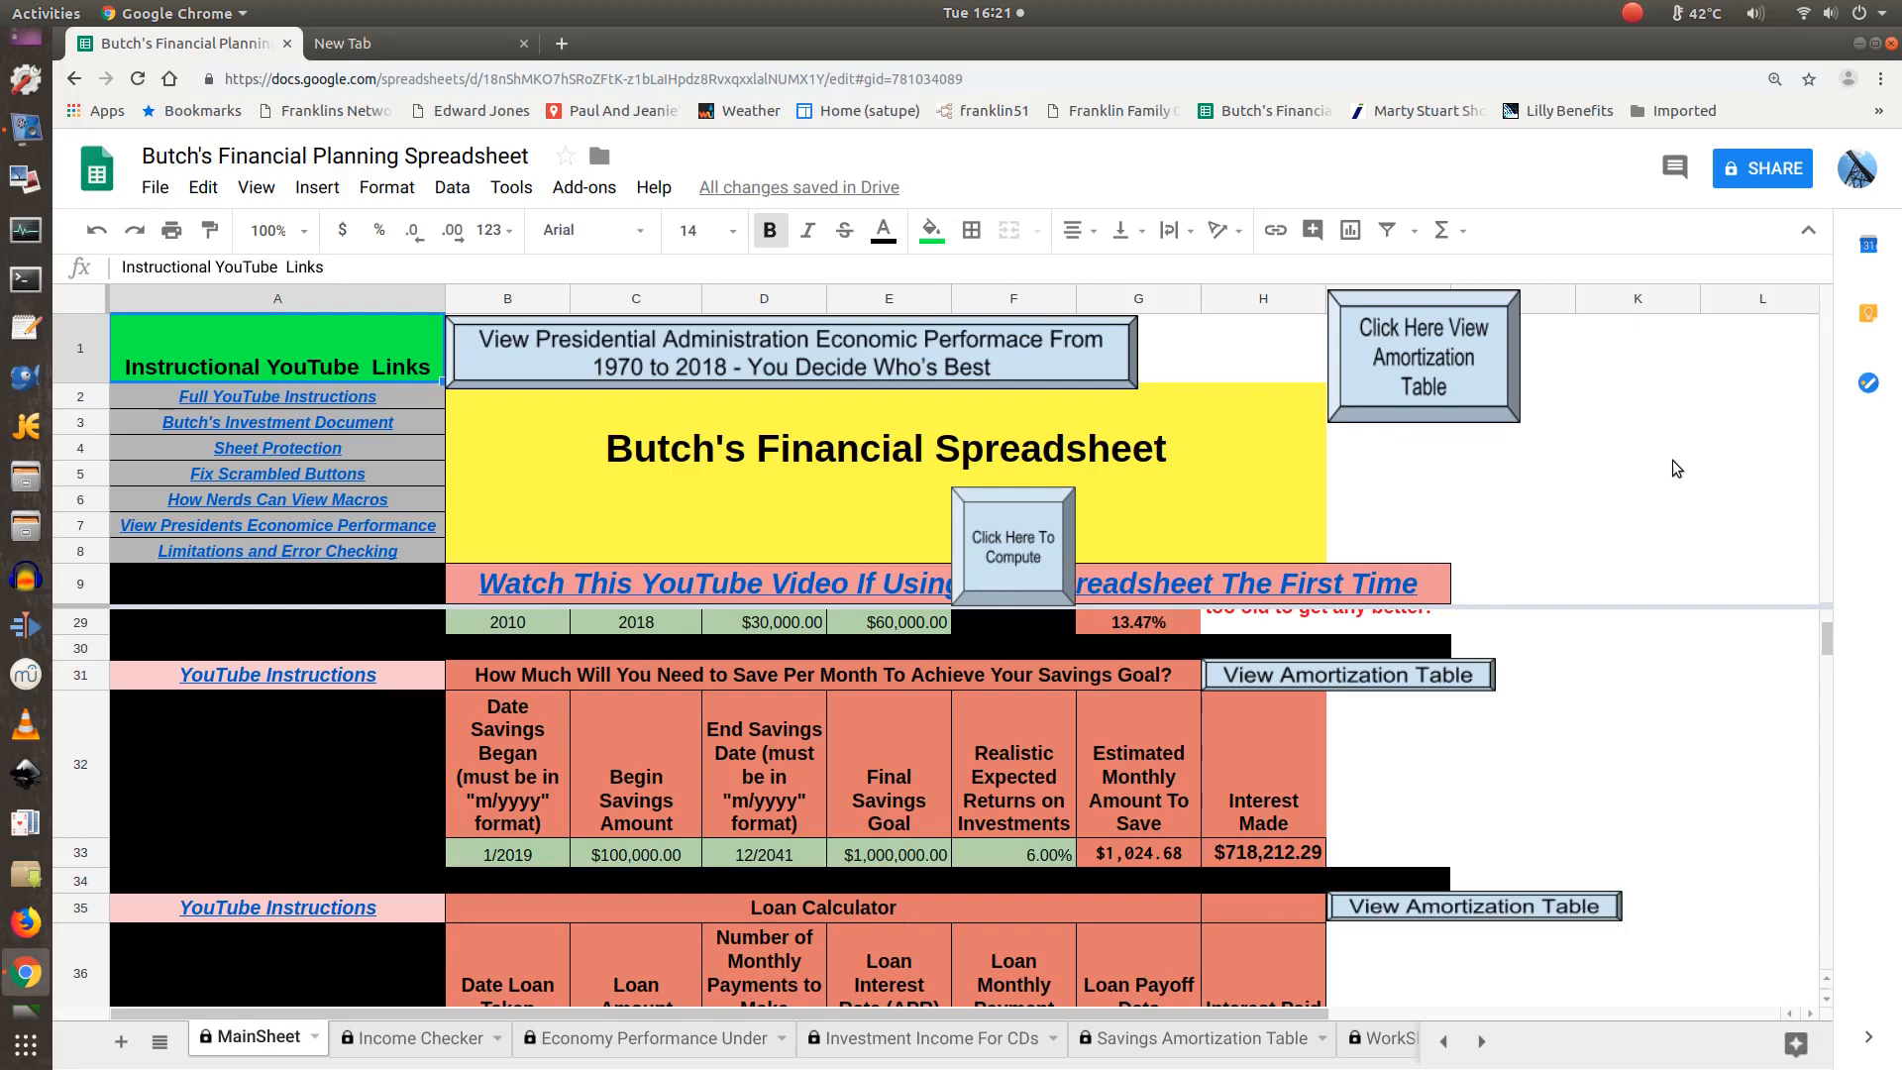
# Reload the spreadsheet to fix the scrambled buttons, and go back to the monthly savings goal calculator's Estimated Monthly Amount To Save.
pyautogui.press('F5')
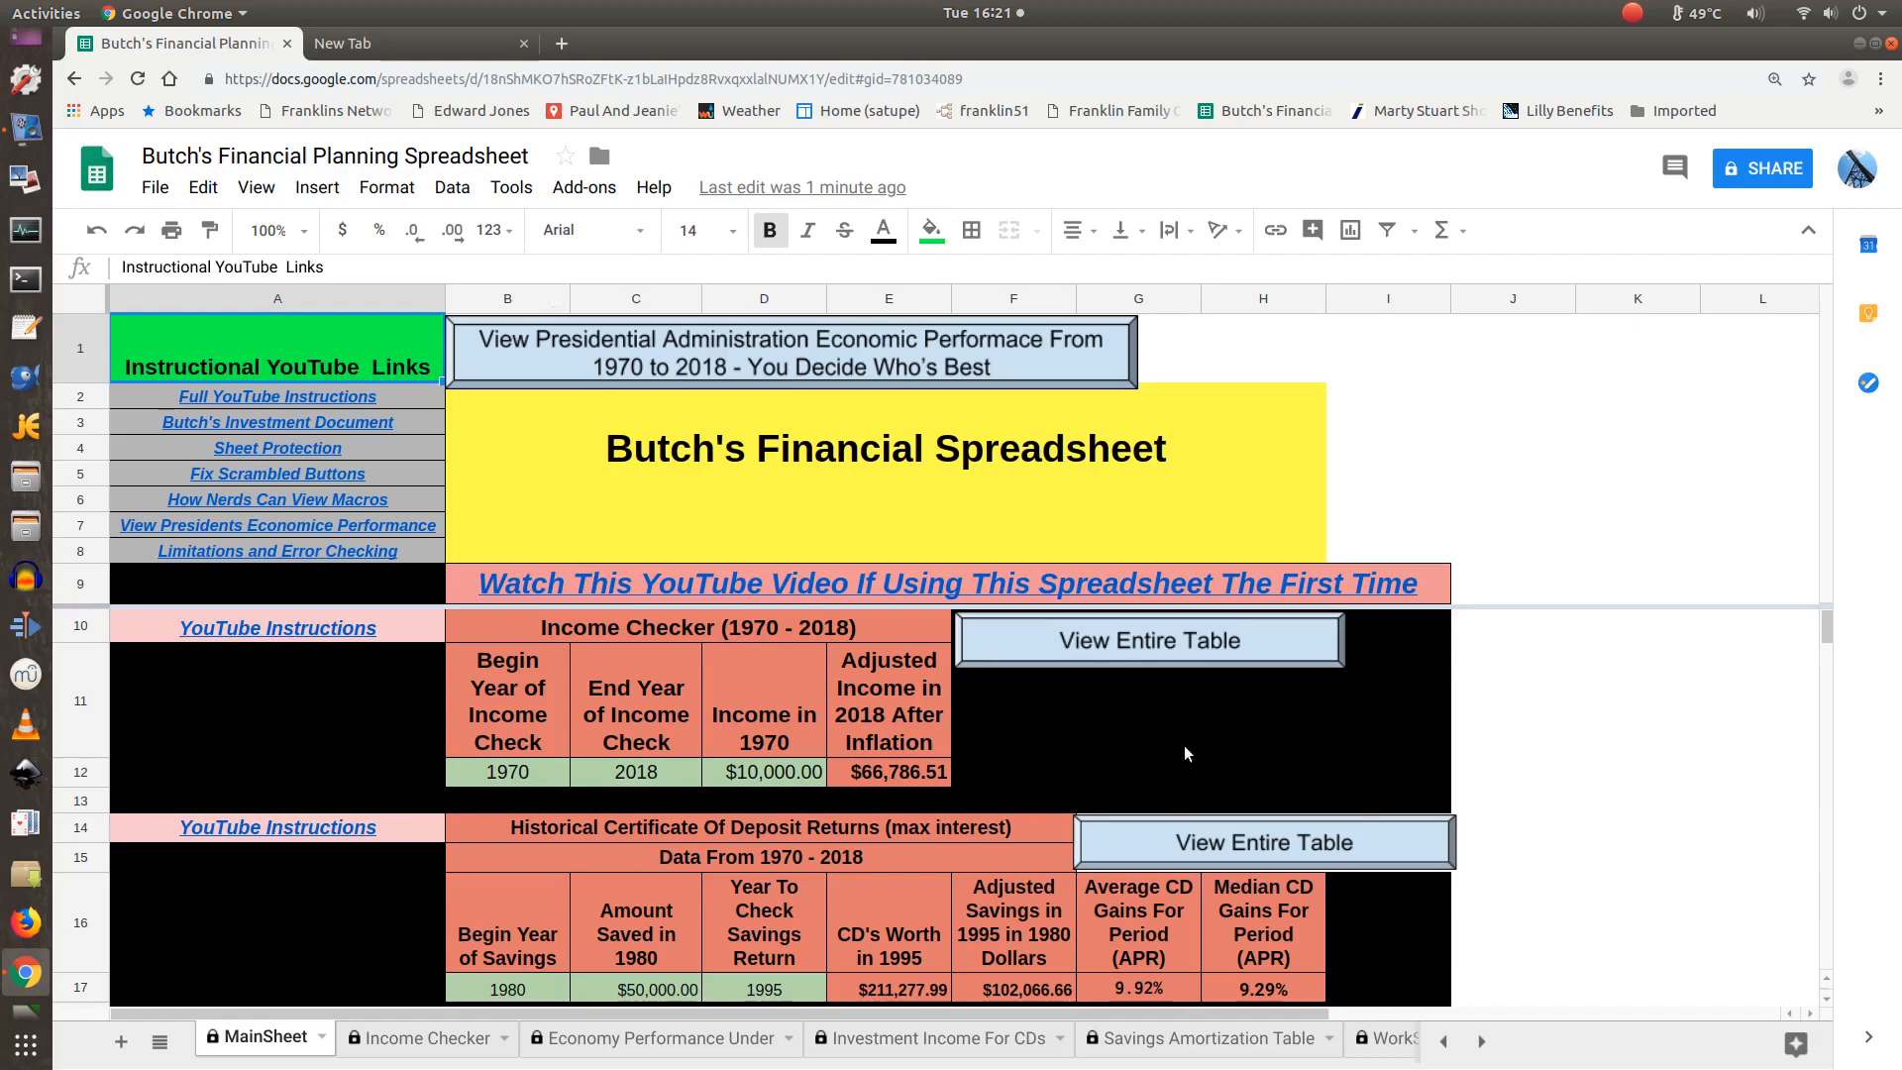
pyautogui.scroll(-2, 1181, 737)
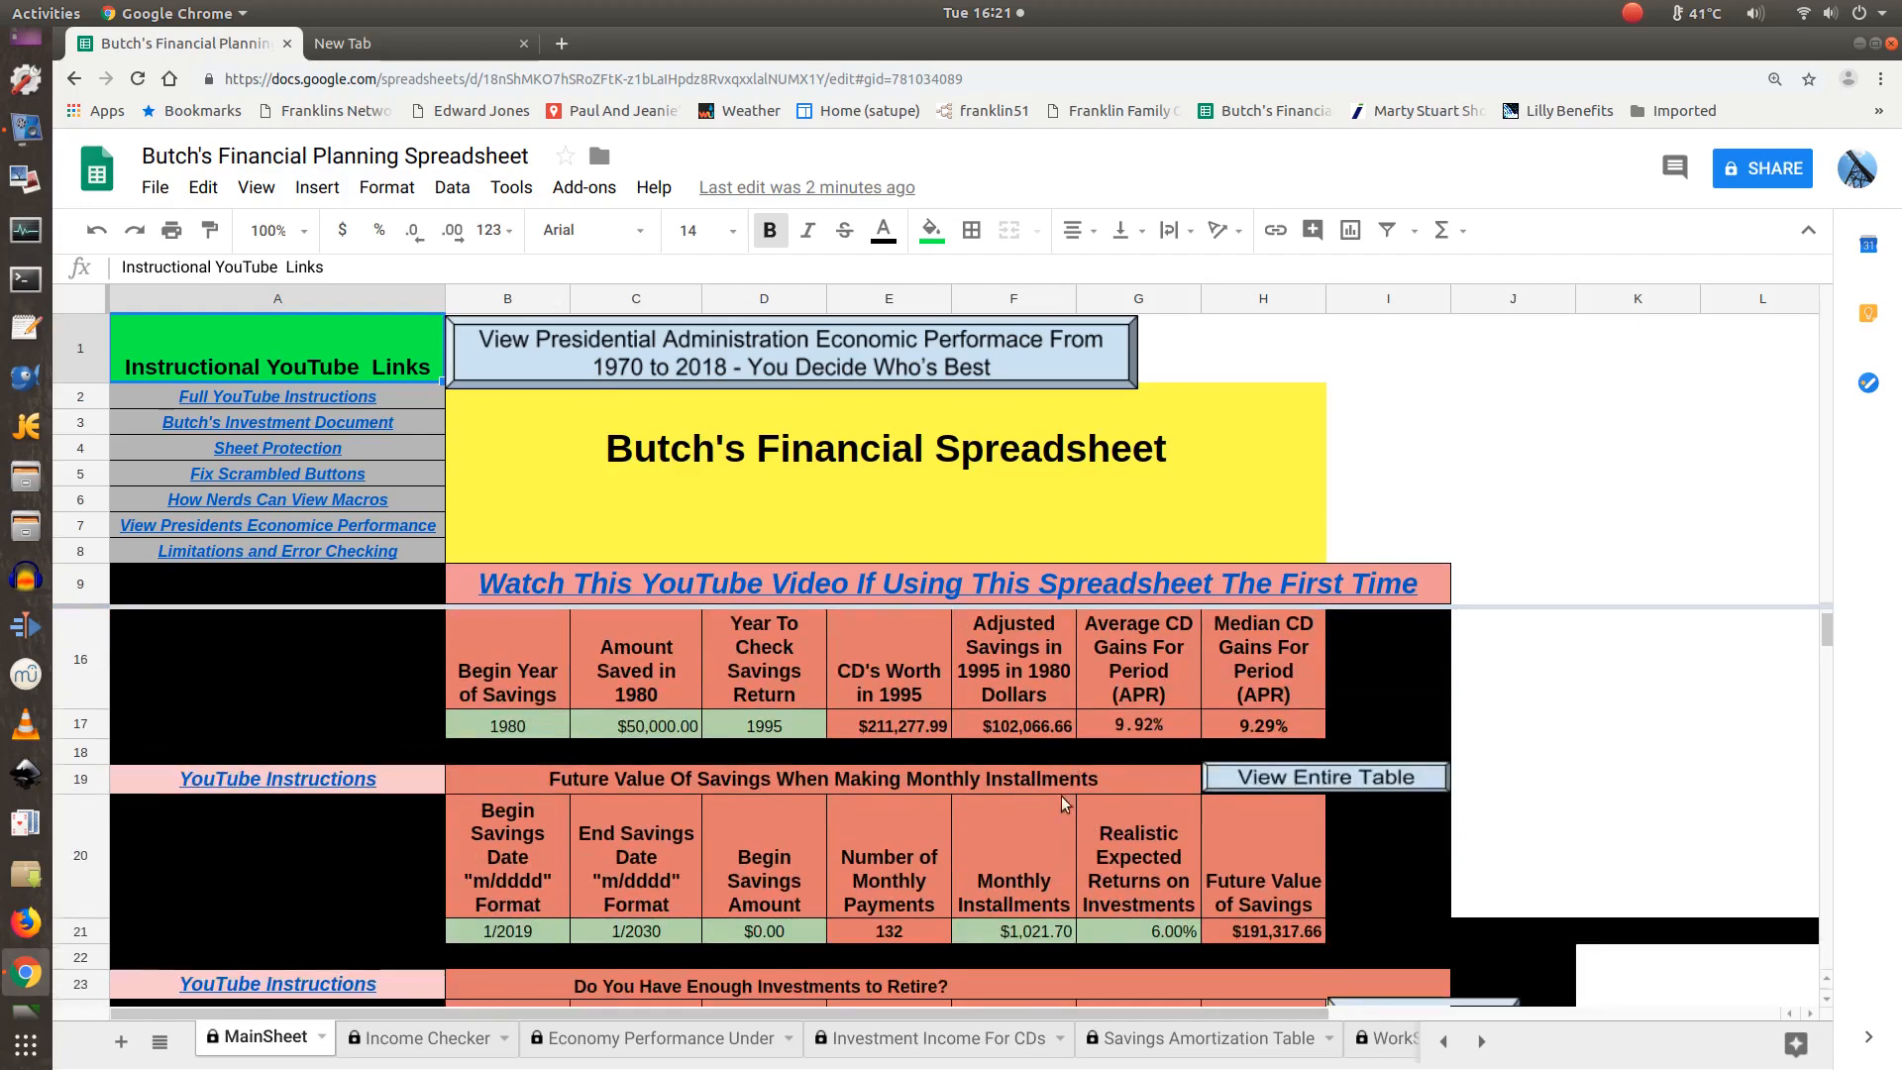
pyautogui.scroll(-3, 1062, 818)
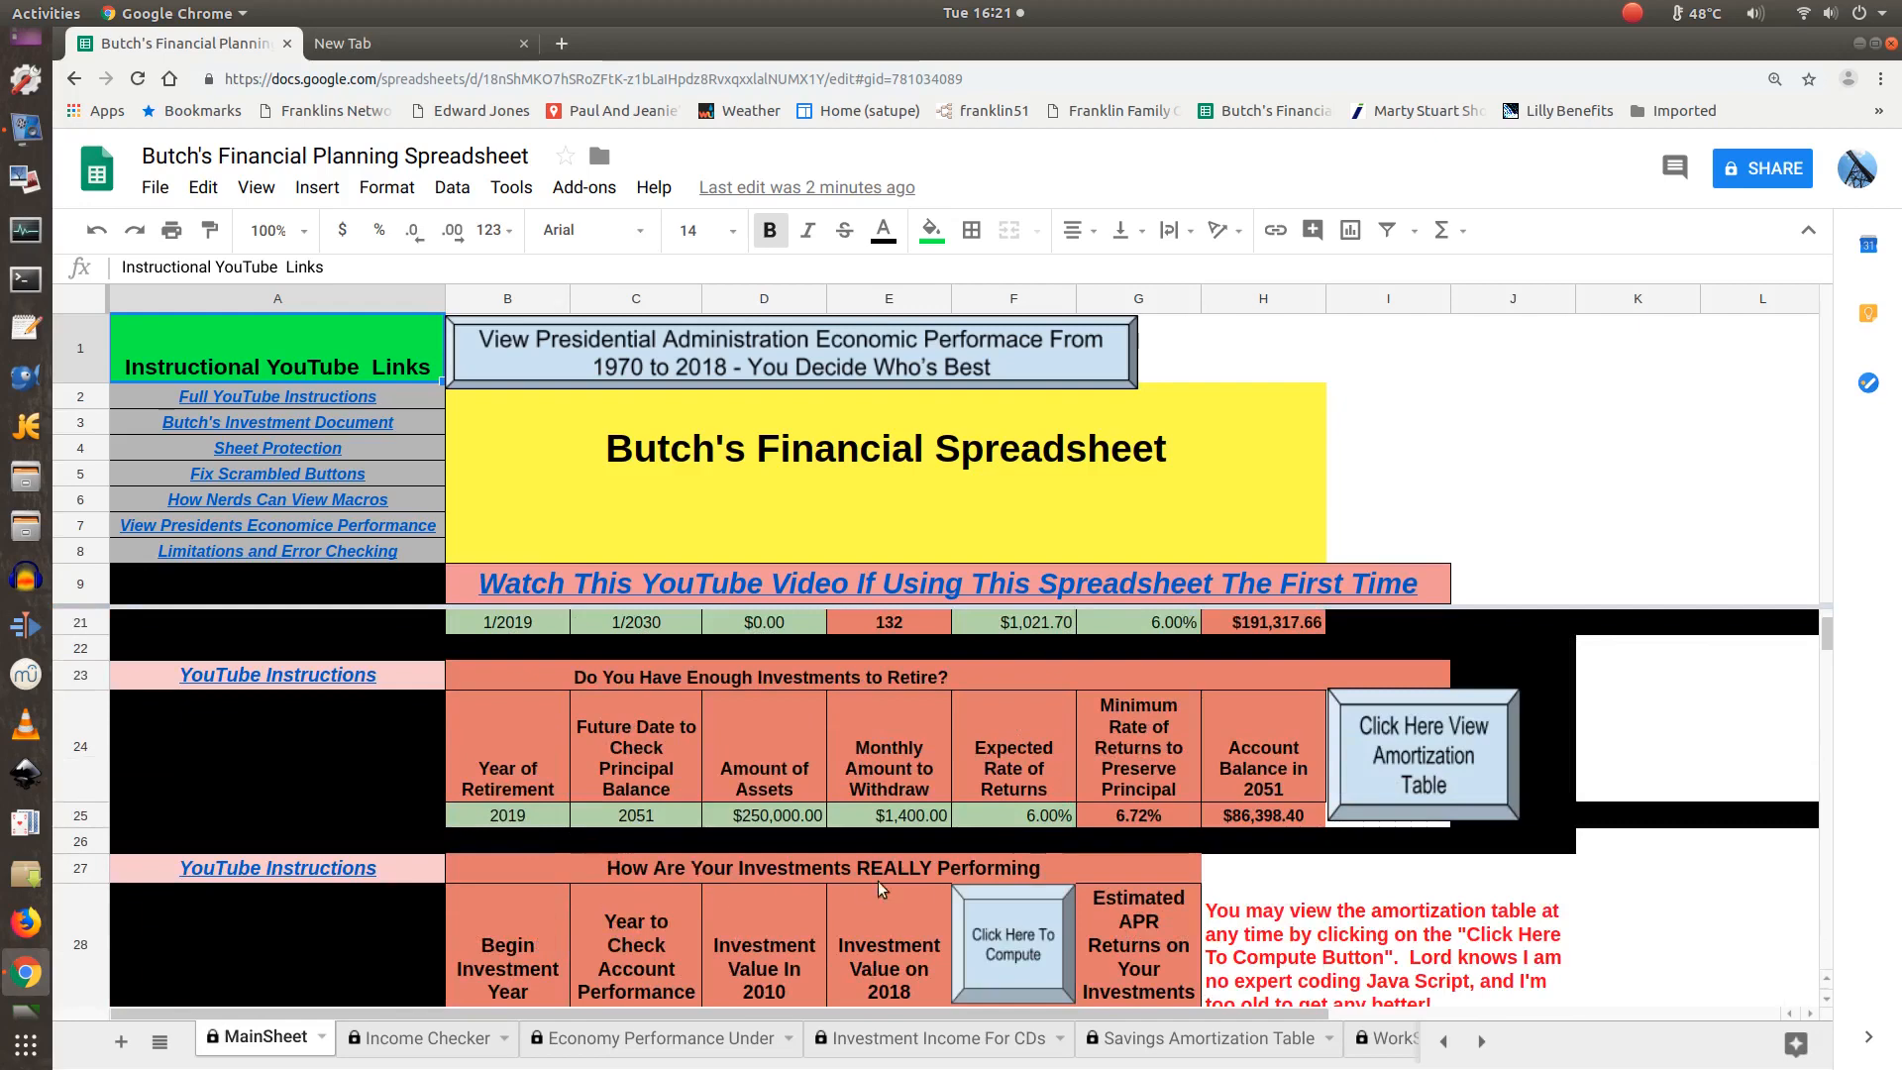
pyautogui.scroll(-3, 836, 883)
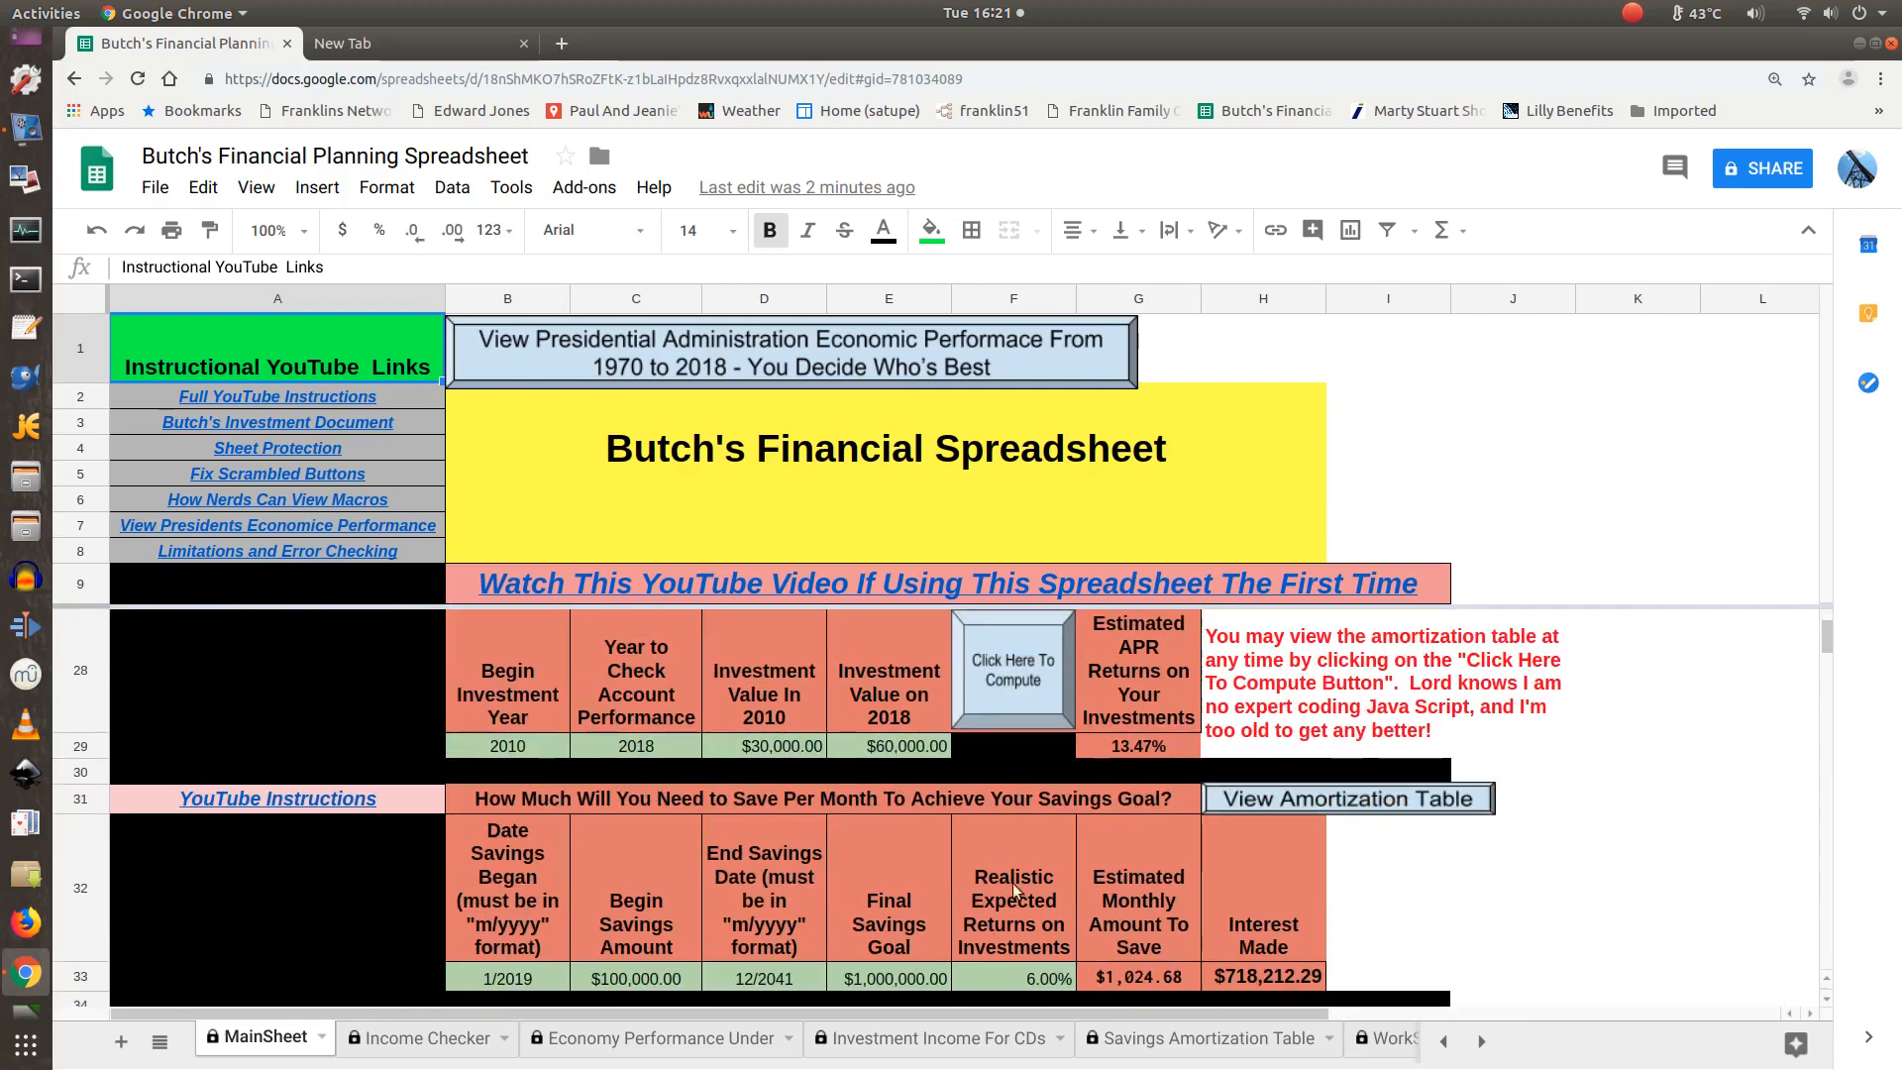
pyautogui.click(1130, 980)
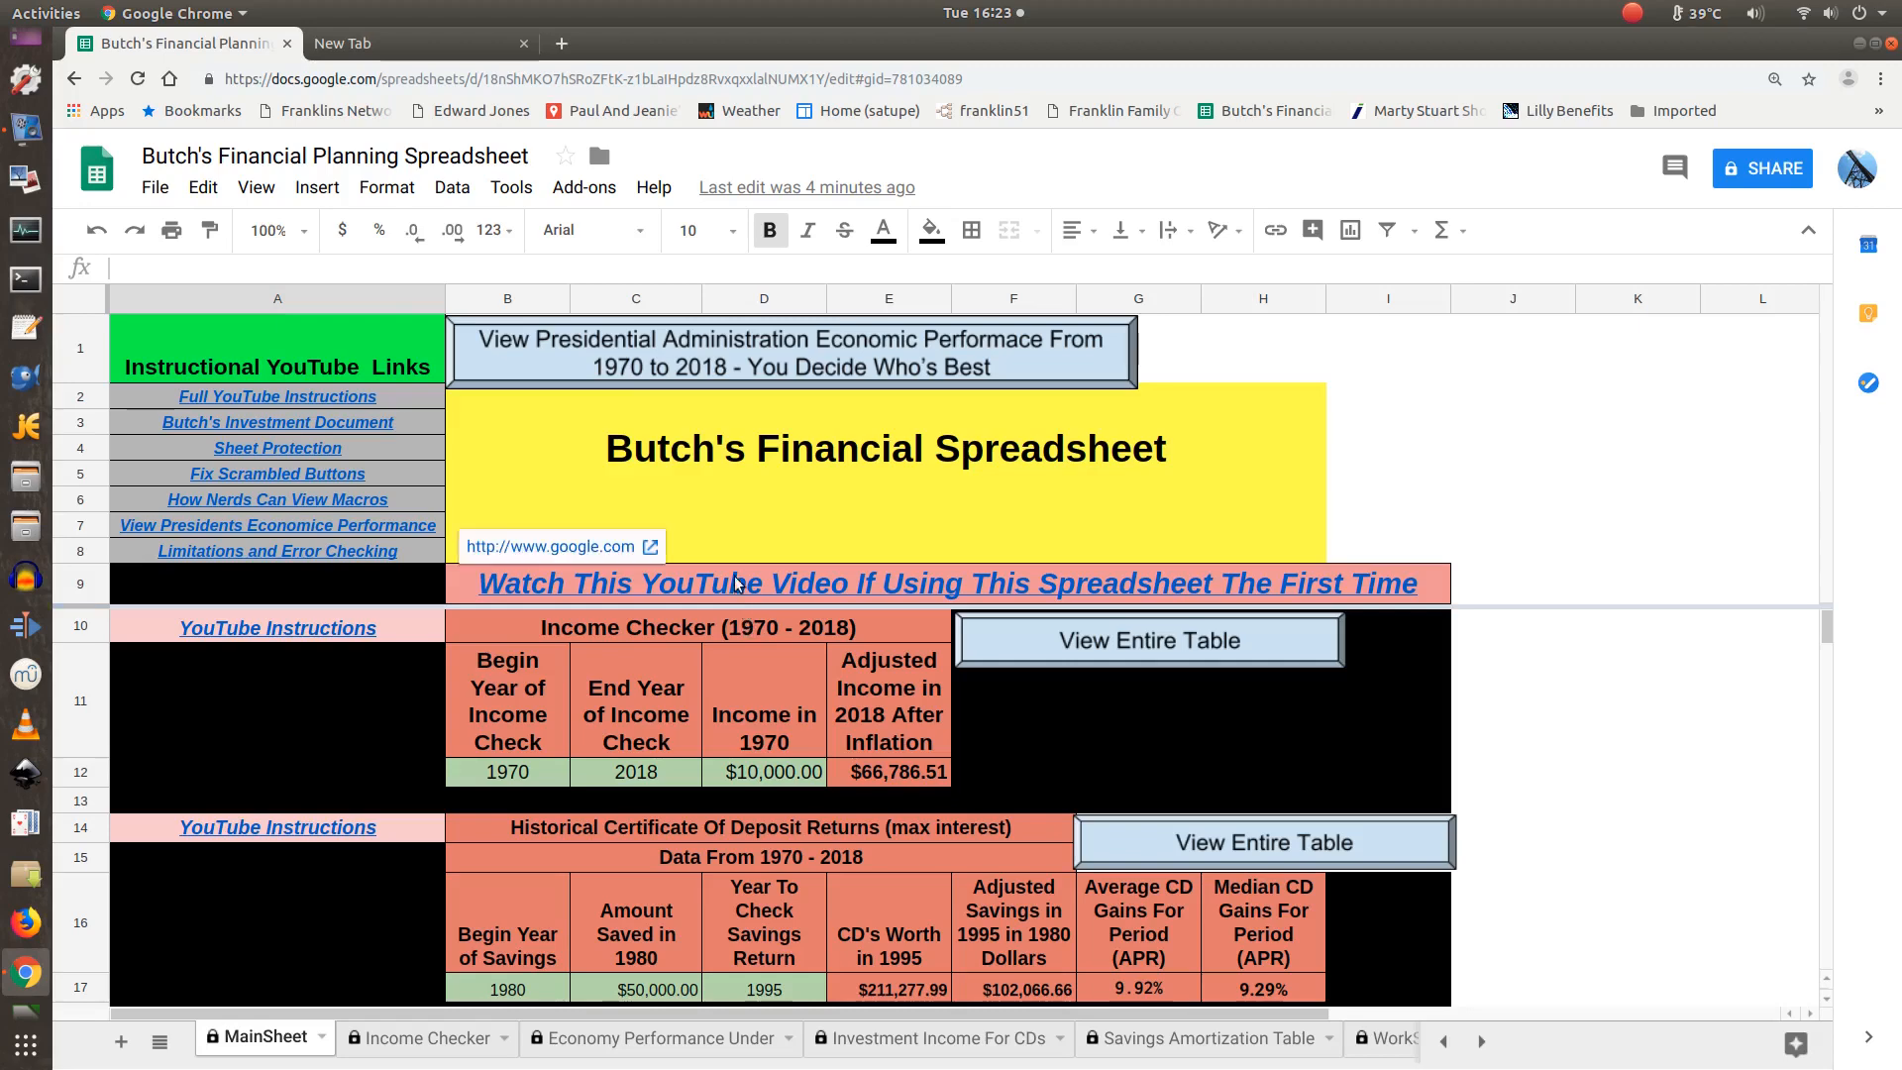
# In the Loan Calculator, set the Date Loan Taken to 1/1/2019 and the Loan Amount to $40,000.
pyautogui.scroll(-3, 840, 832)
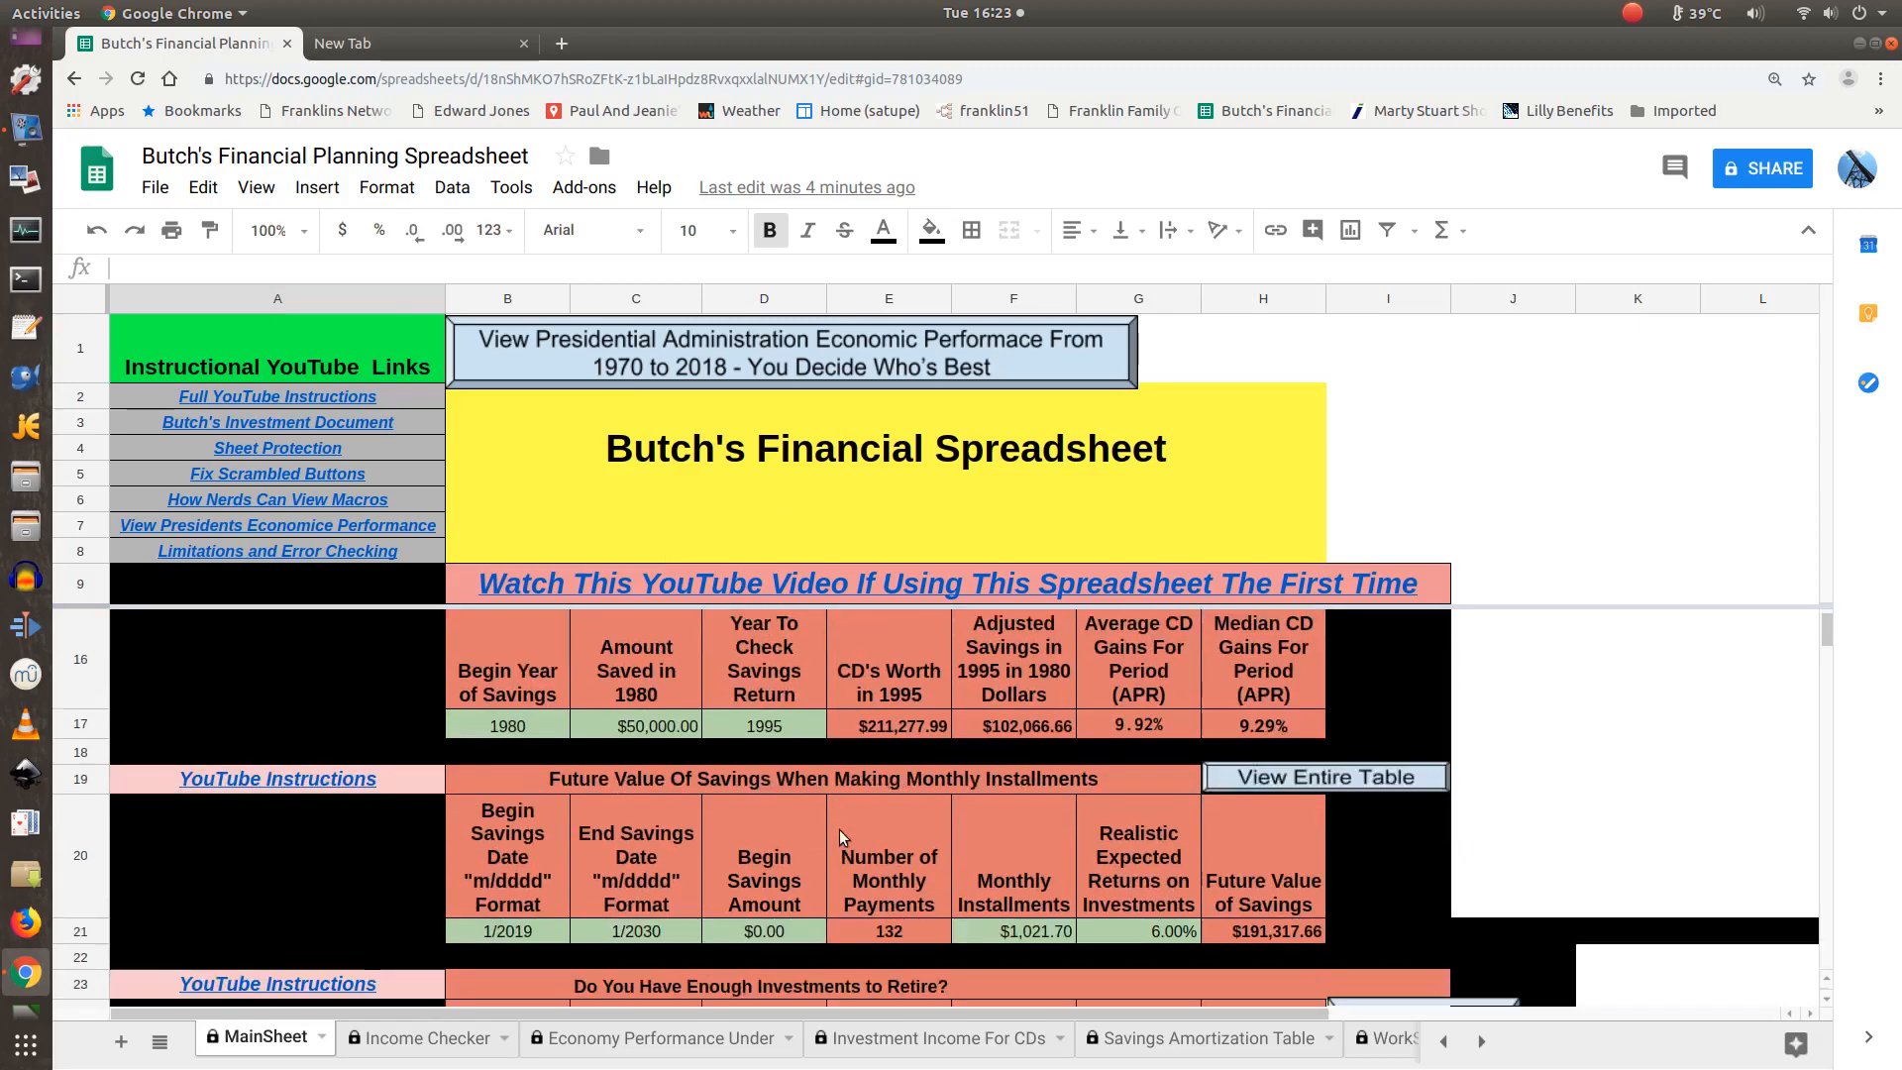
pyautogui.scroll(-4, 840, 828)
pyautogui.scroll(-6, 840, 826)
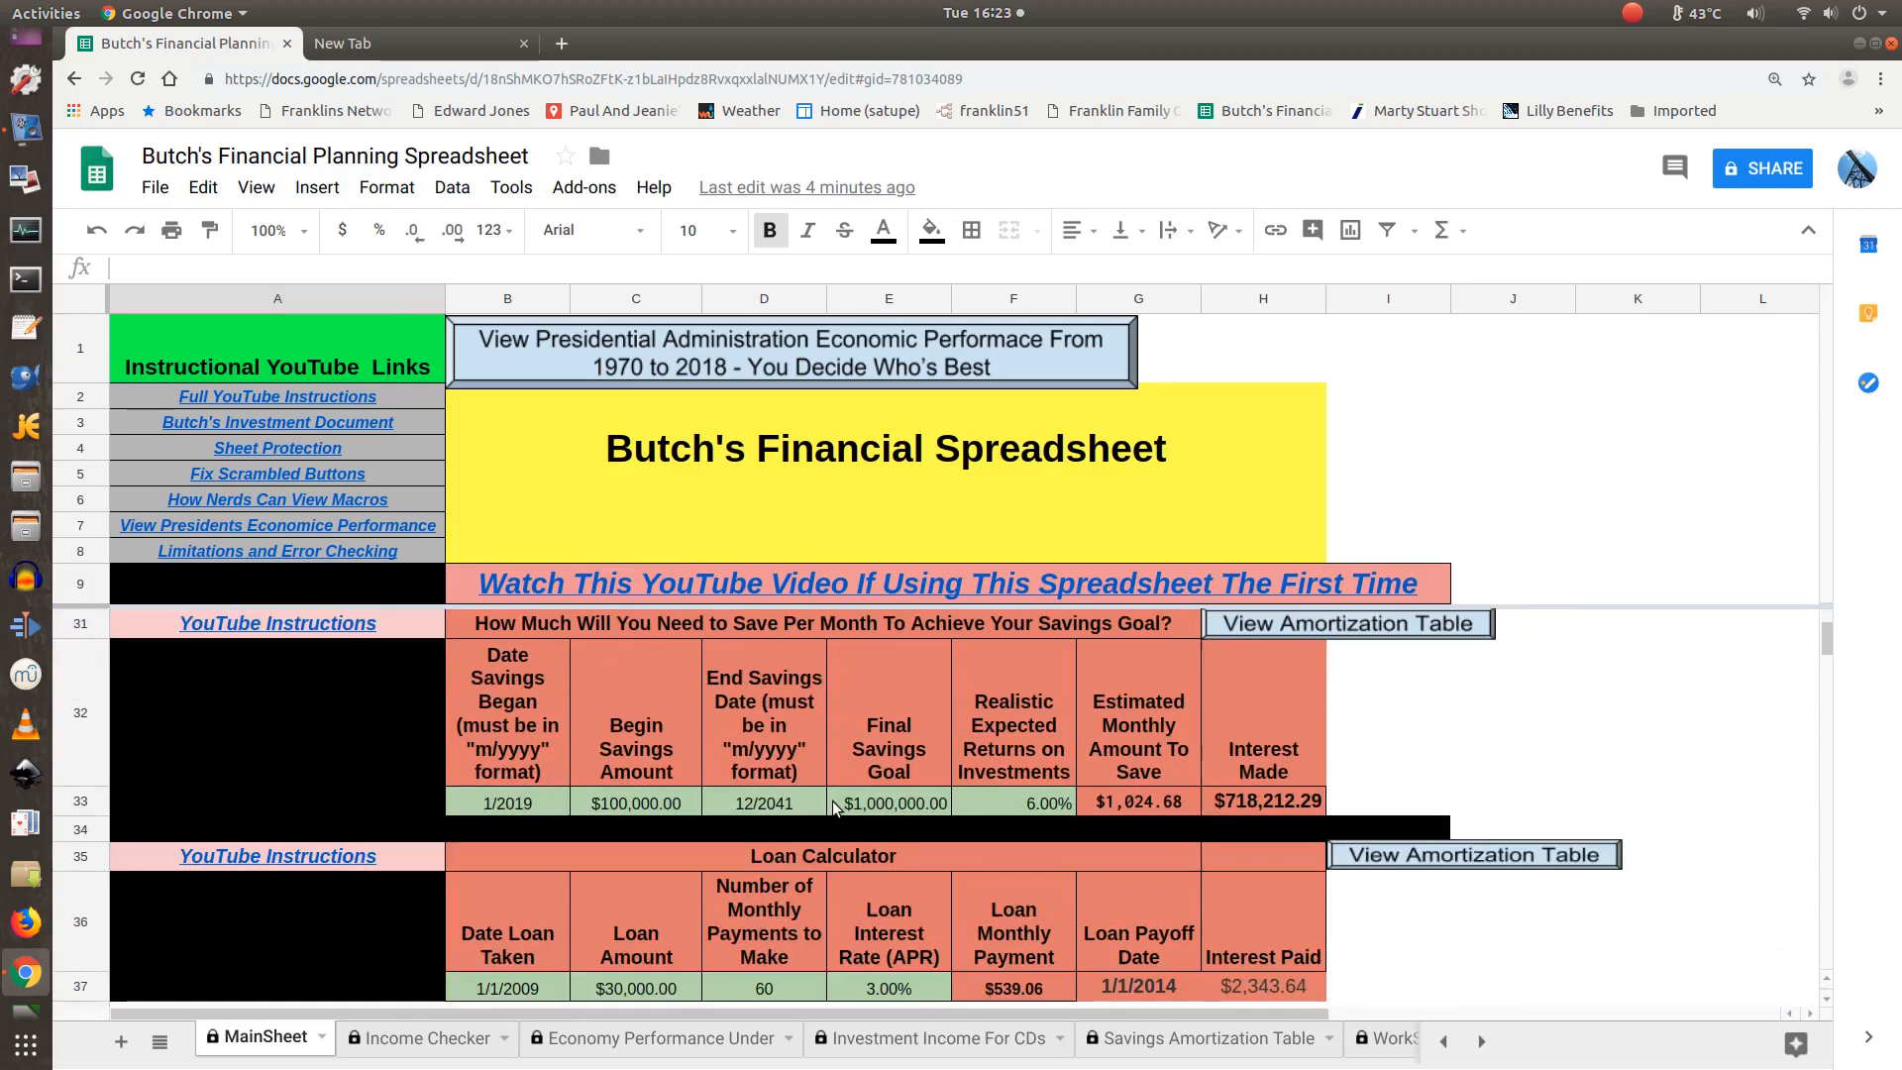
pyautogui.scroll(1, 834, 799)
pyautogui.scroll(1, 841, 778)
pyautogui.scroll(-1, 841, 779)
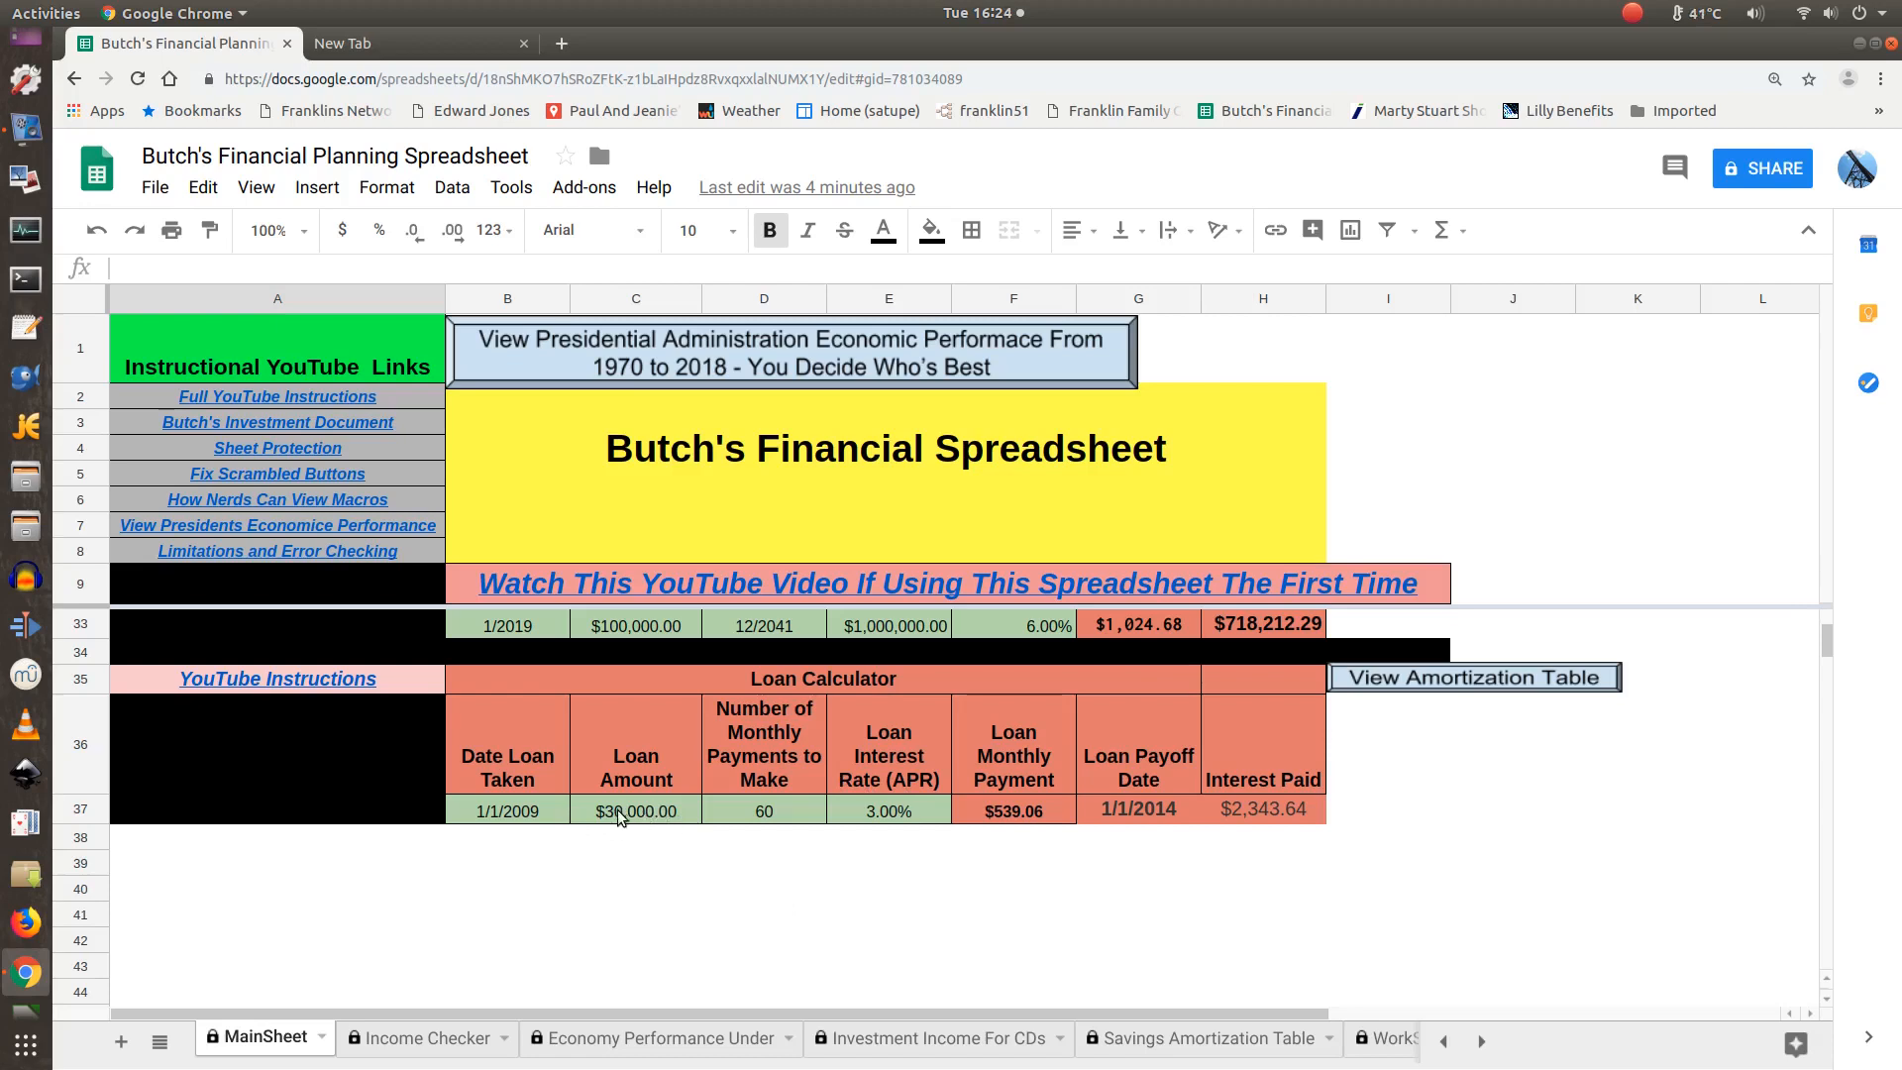
pyautogui.click(560, 813)
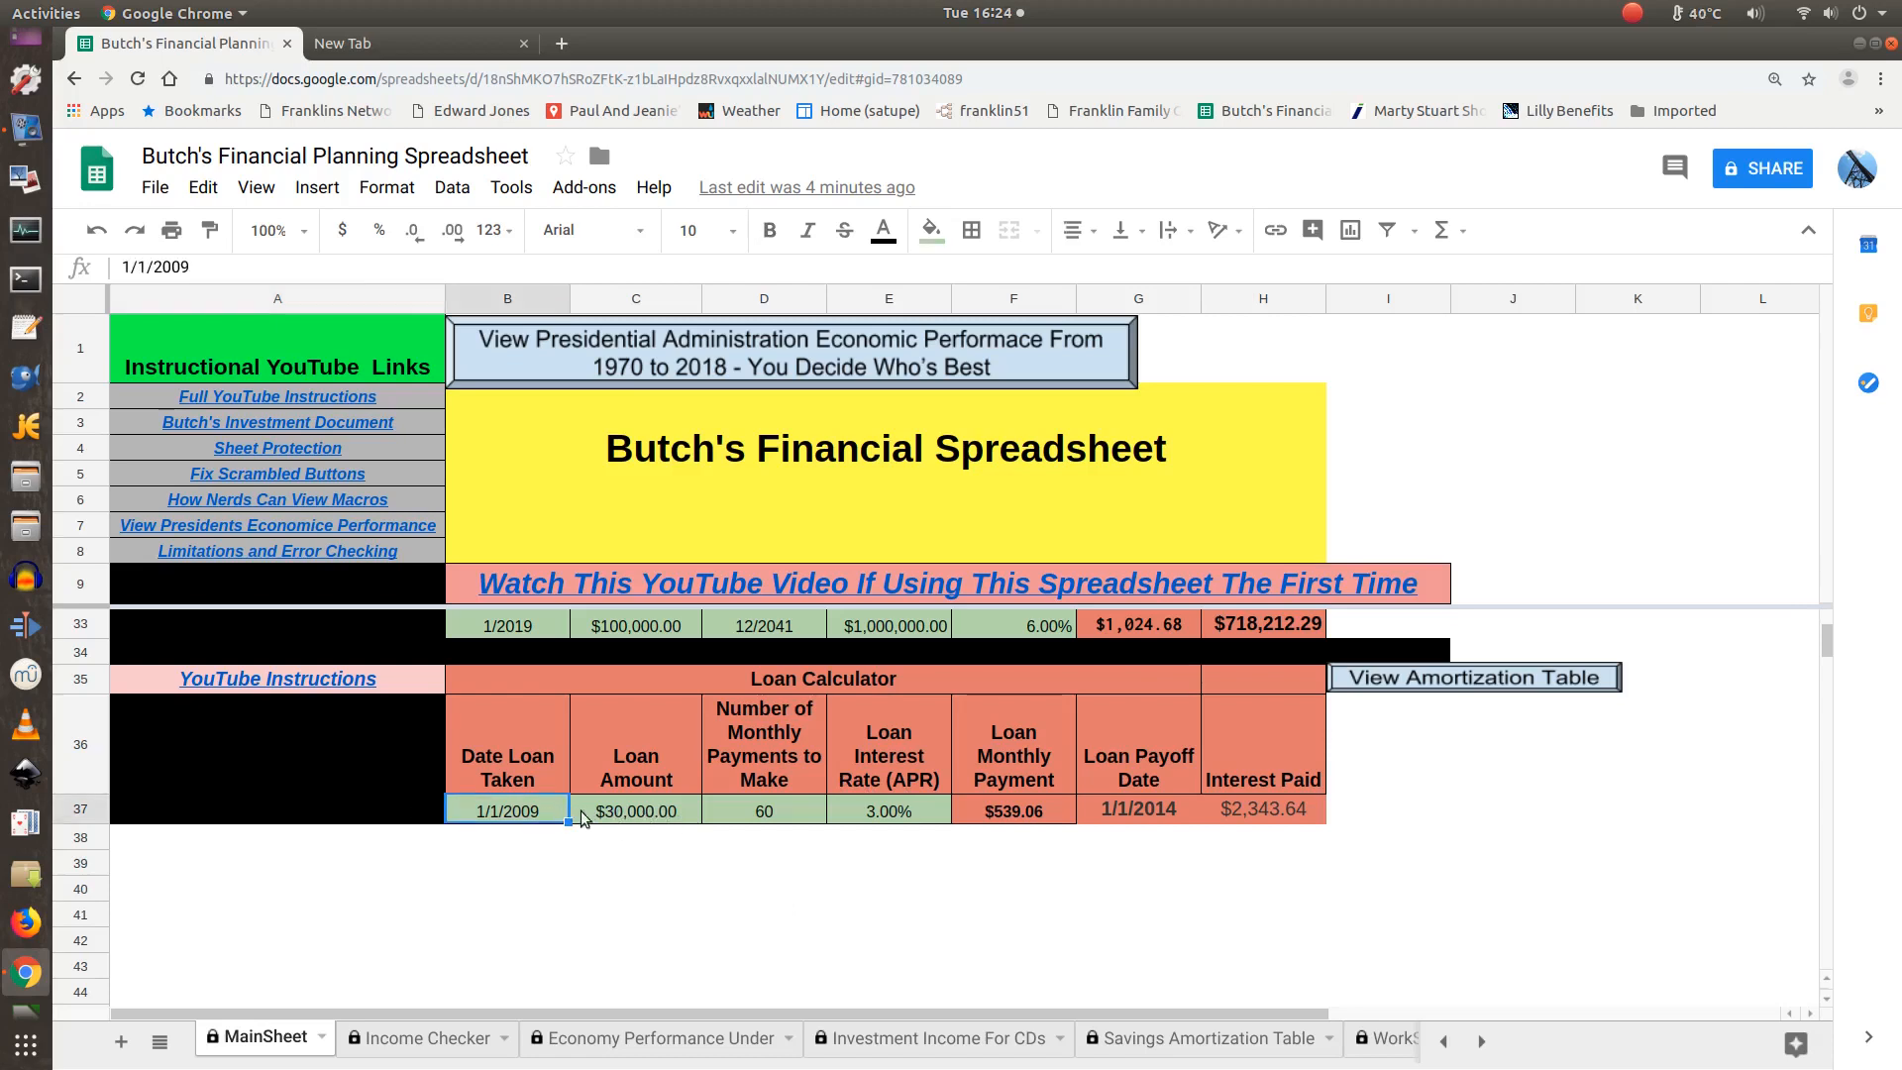
pyautogui.write('1')
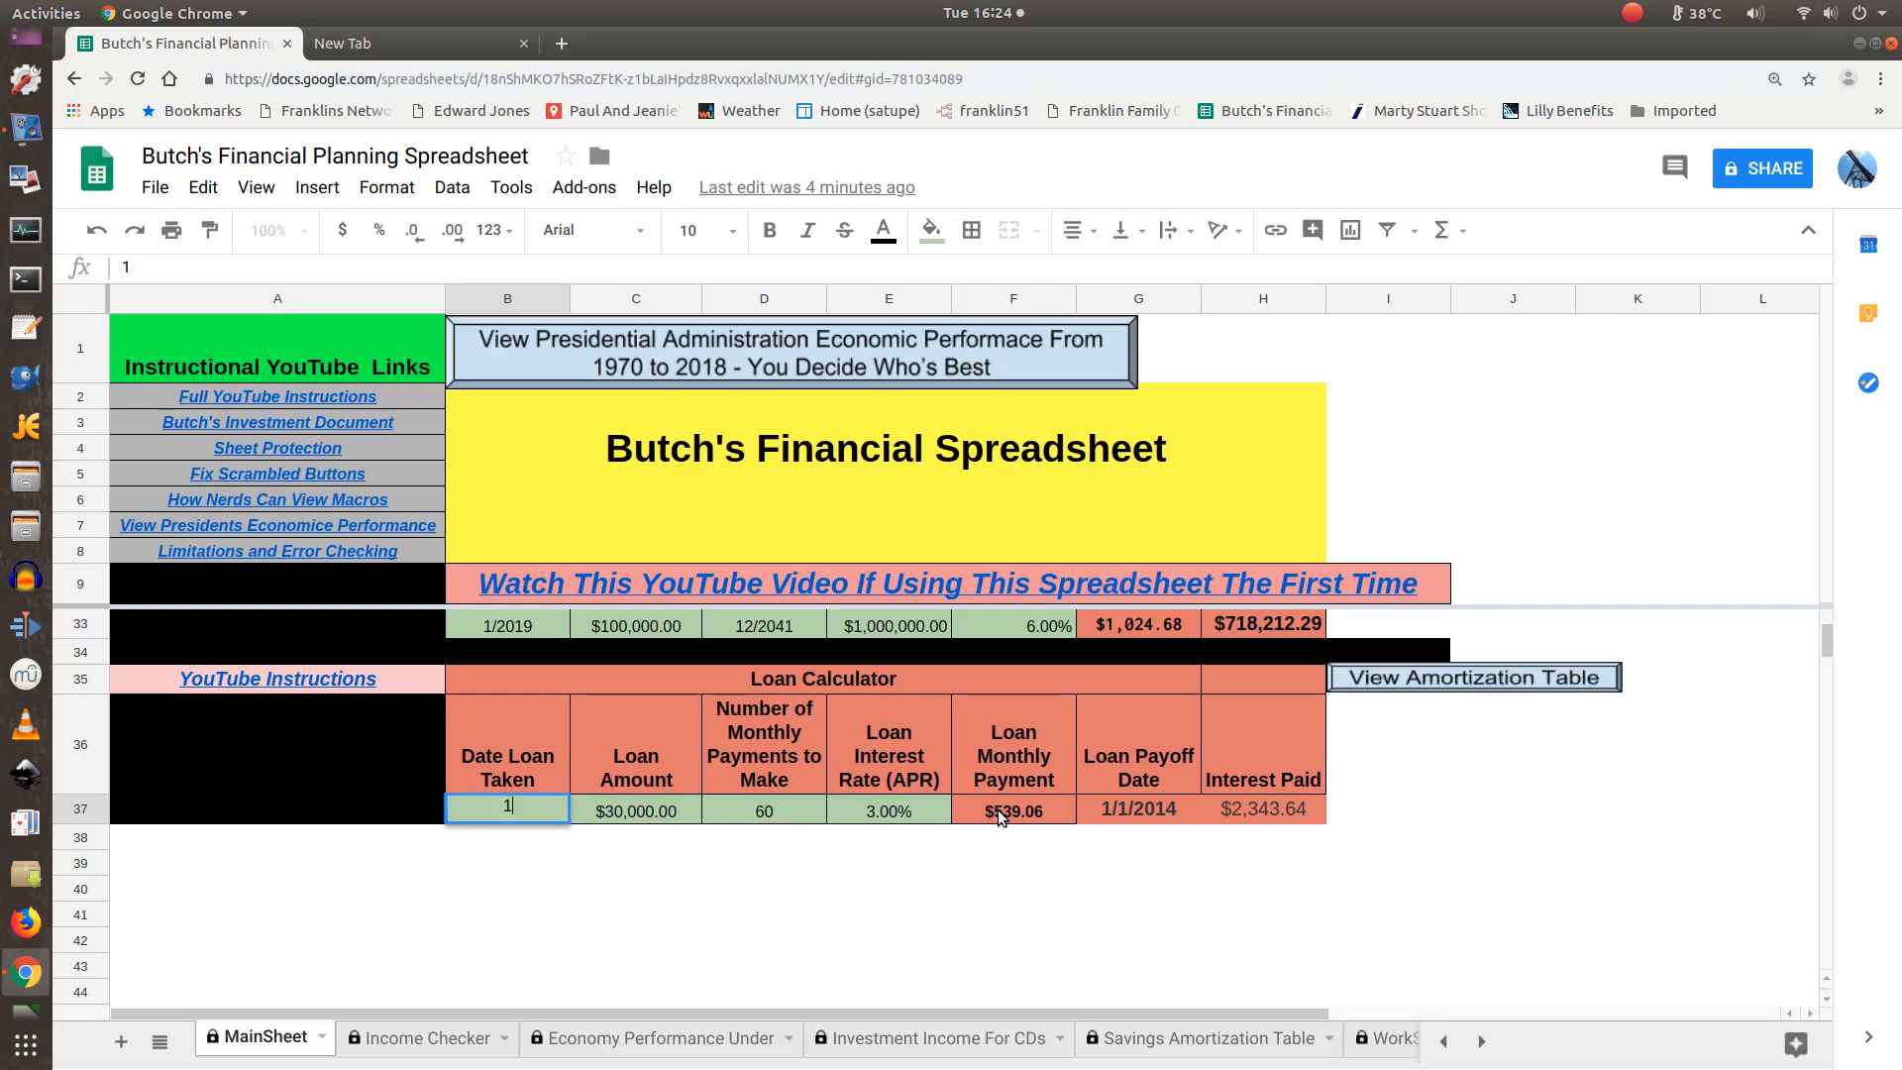
pyautogui.write('/1/2019')
pyautogui.press('Tab')
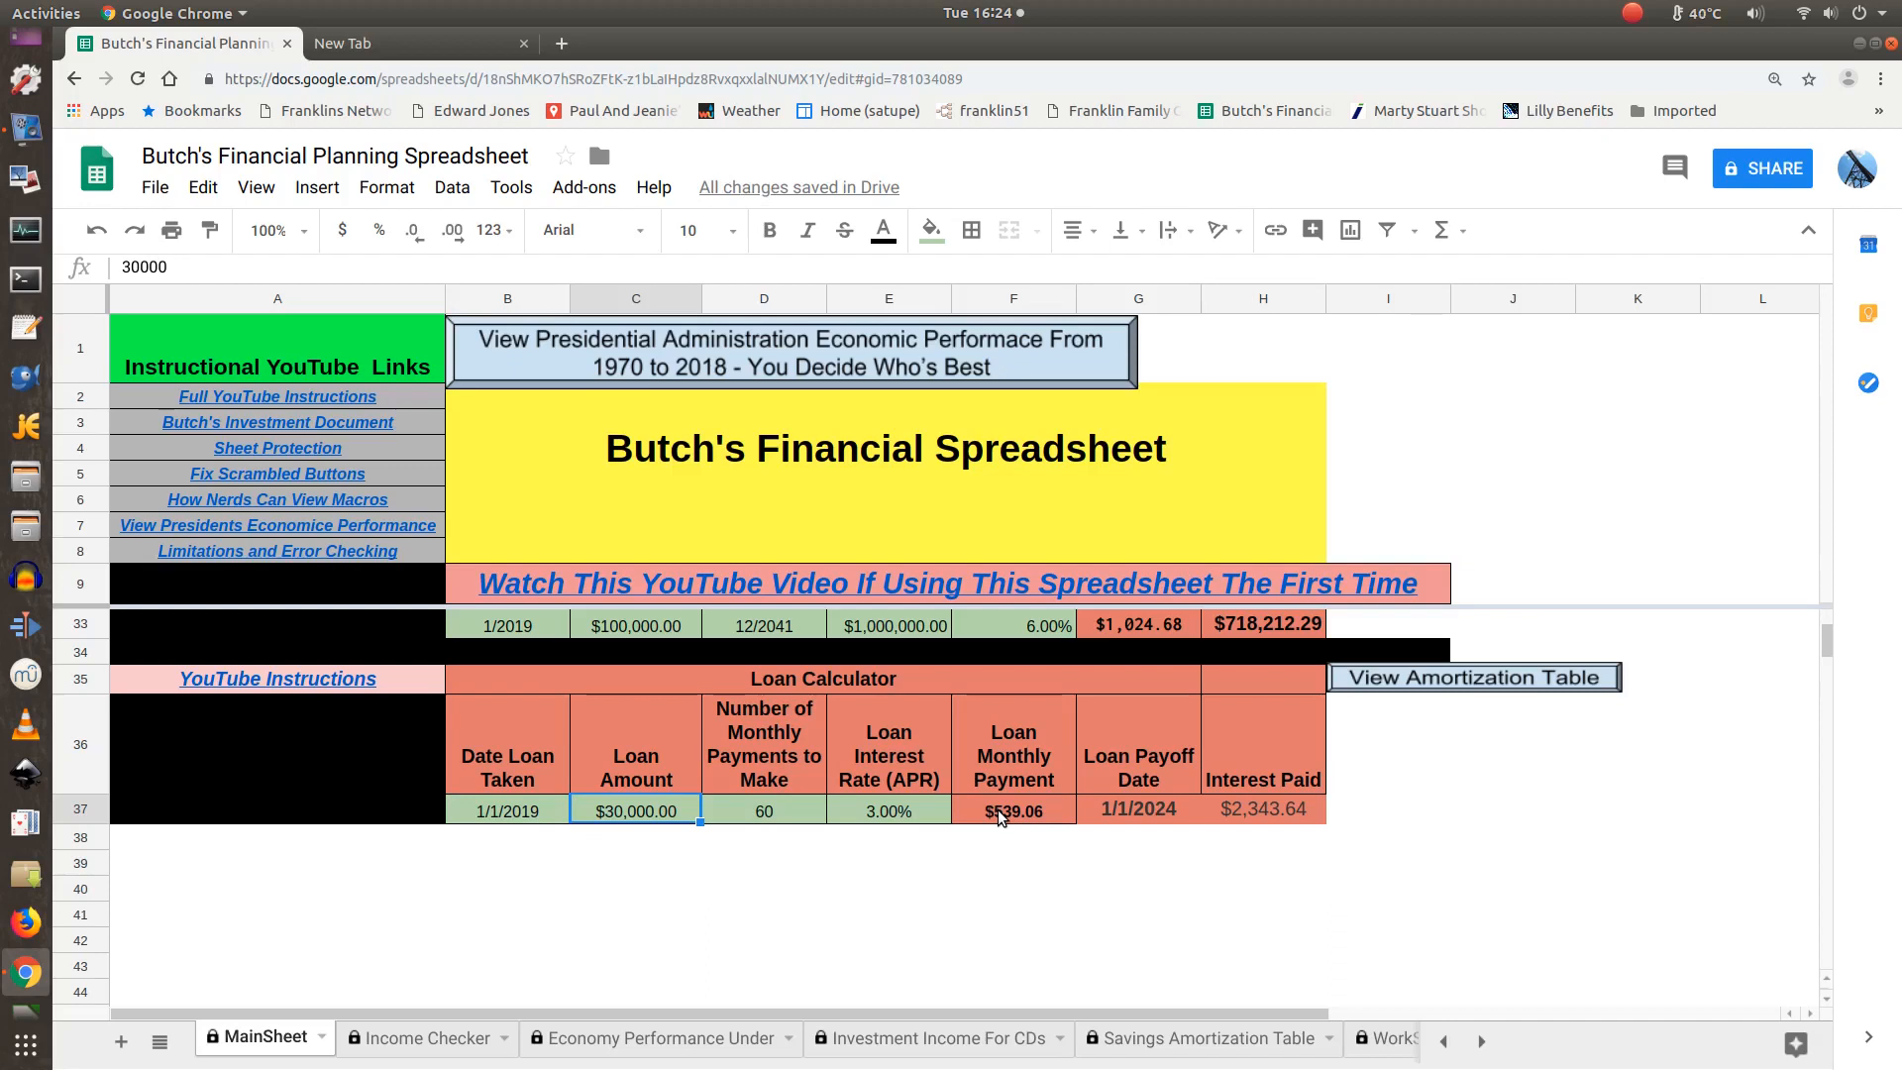
pyautogui.write('40000')
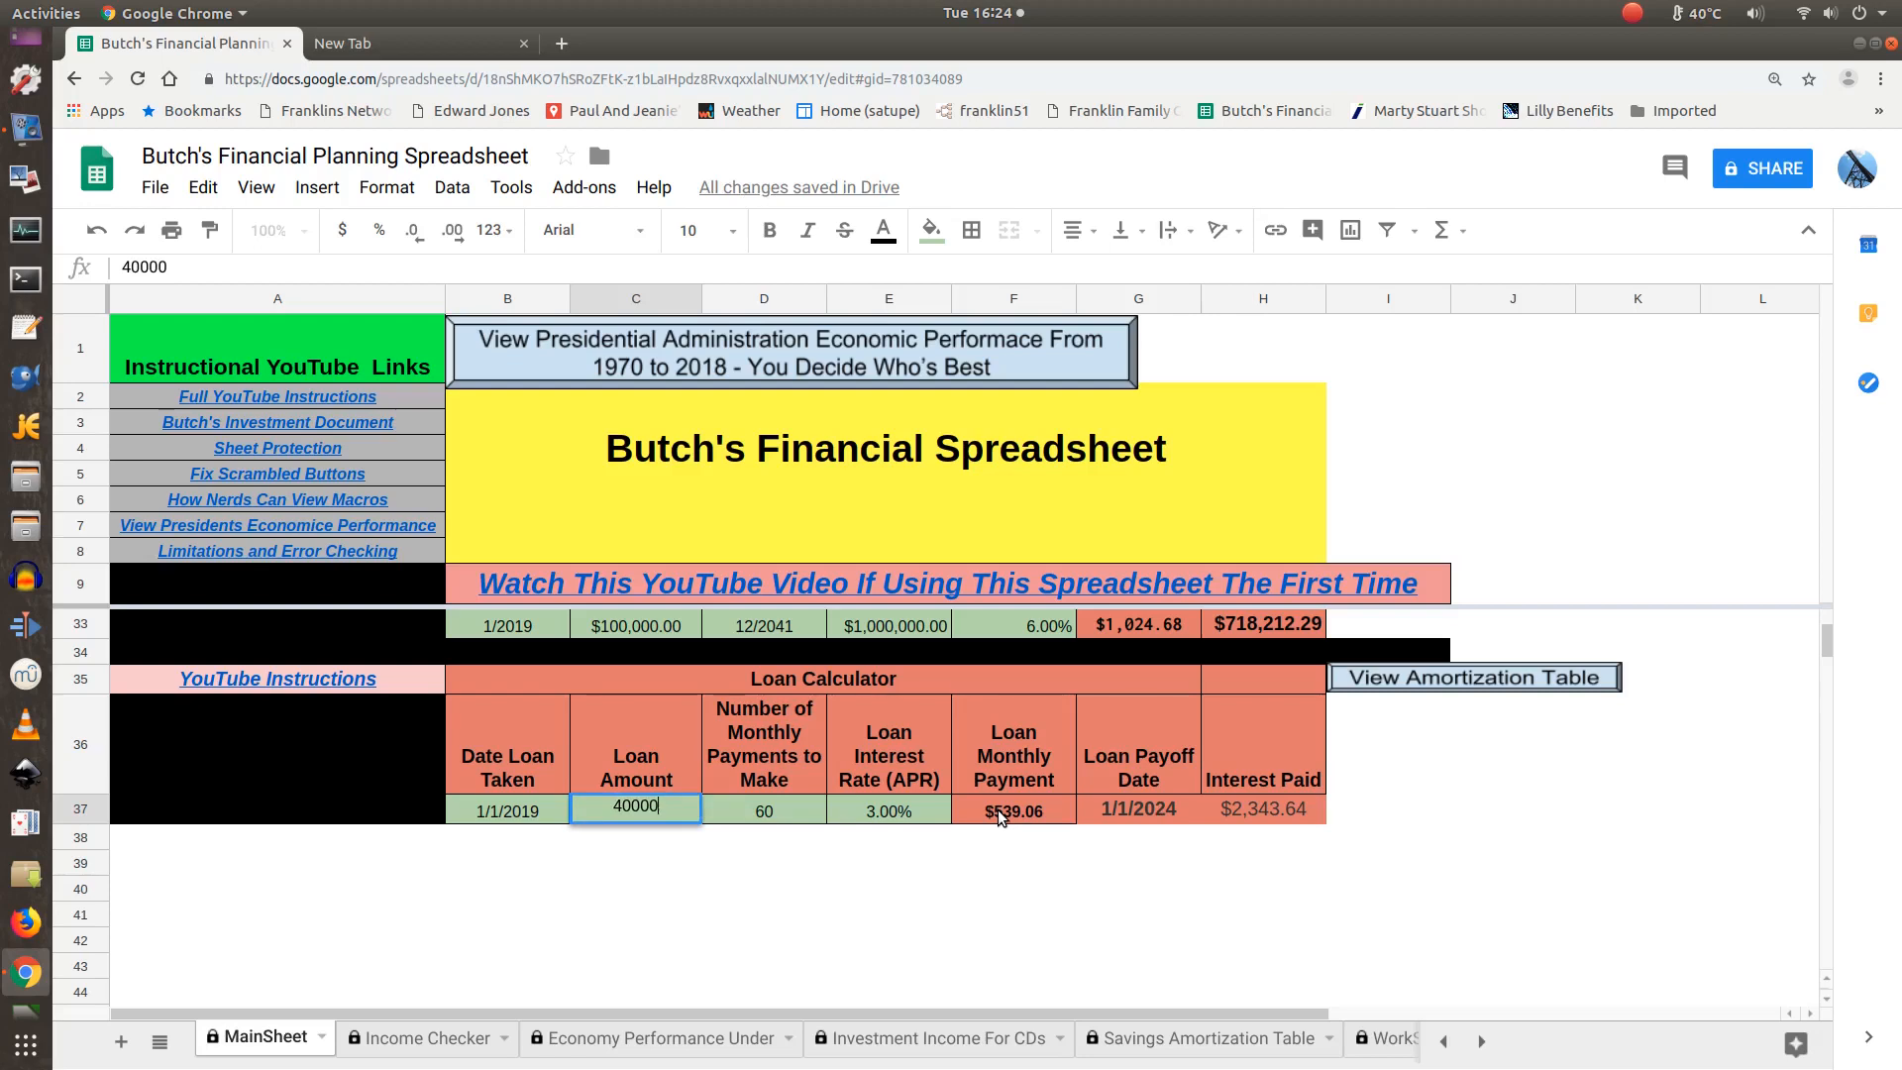
pyautogui.press('Tab')
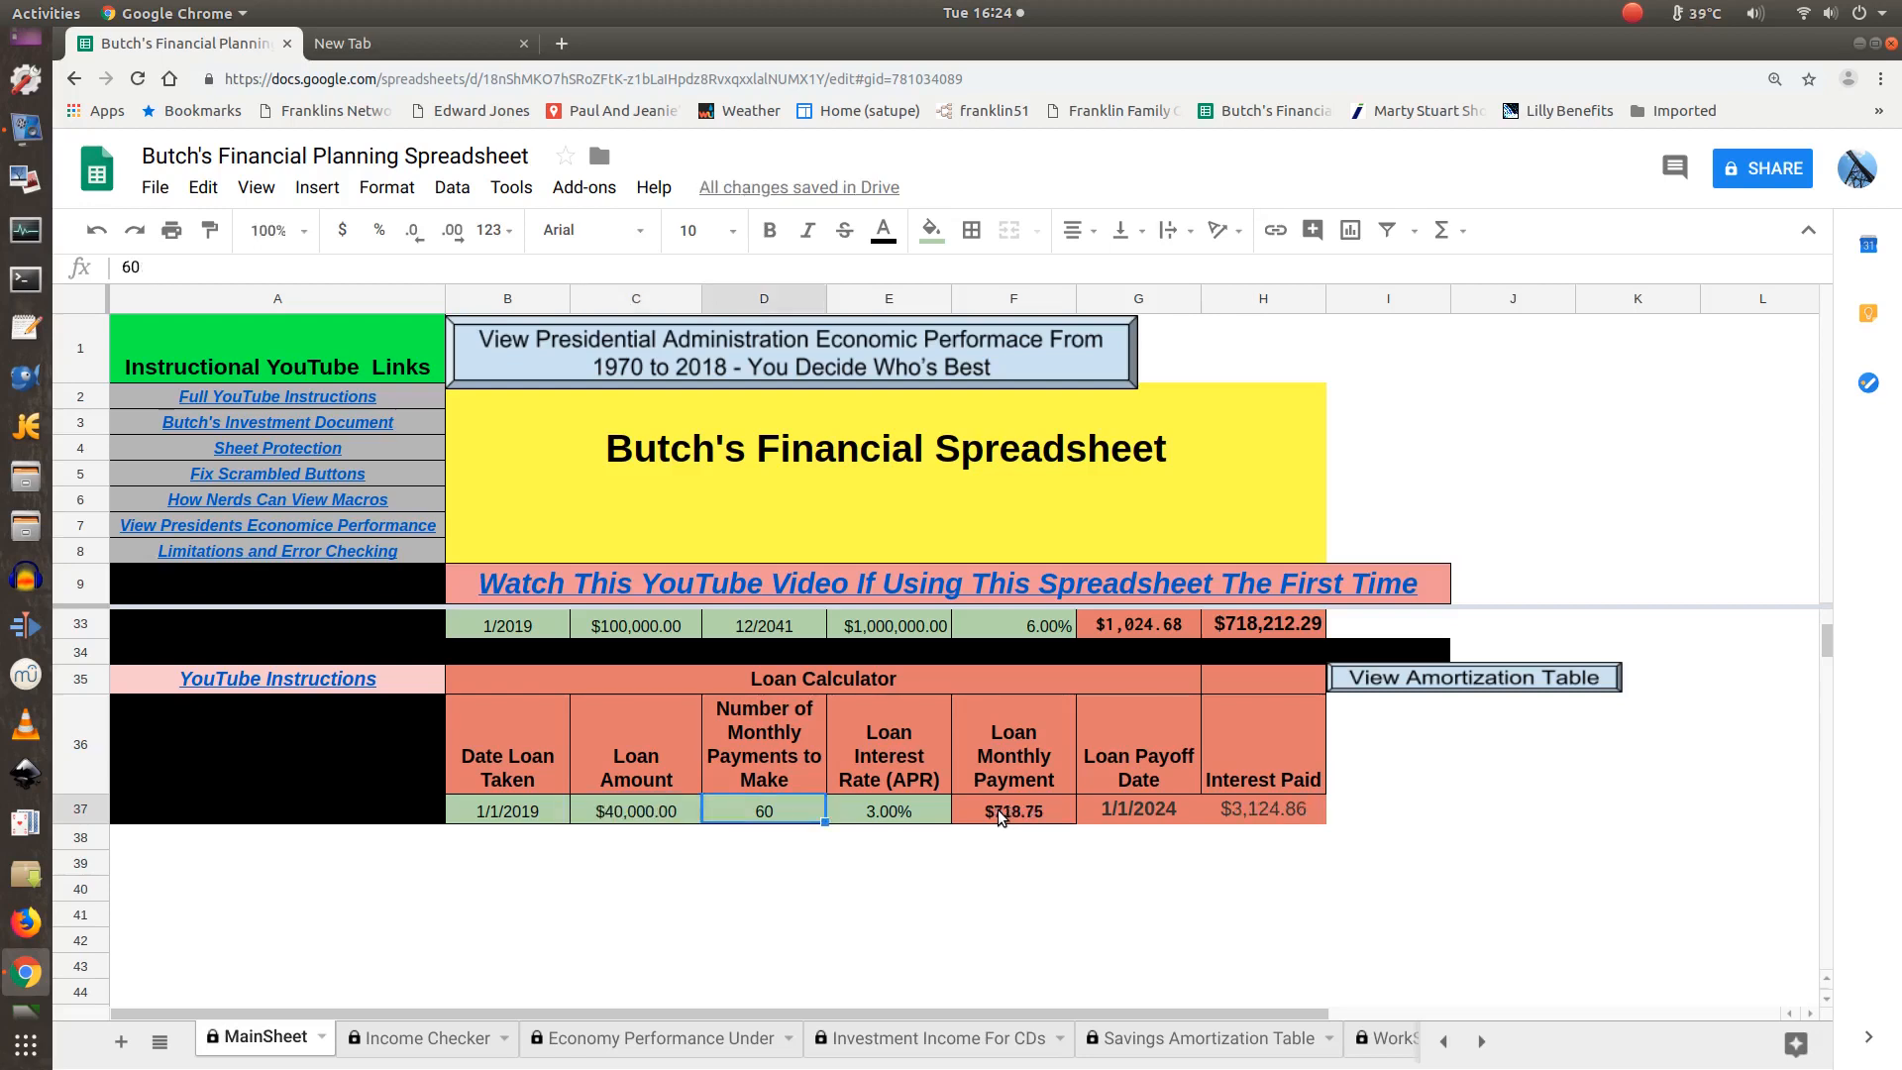
# Review the Loan Calculator's interest rate and its formulas for monthly payment, payoff date and interest paid, ending on the interest rate cell.
pyautogui.press('Tab')
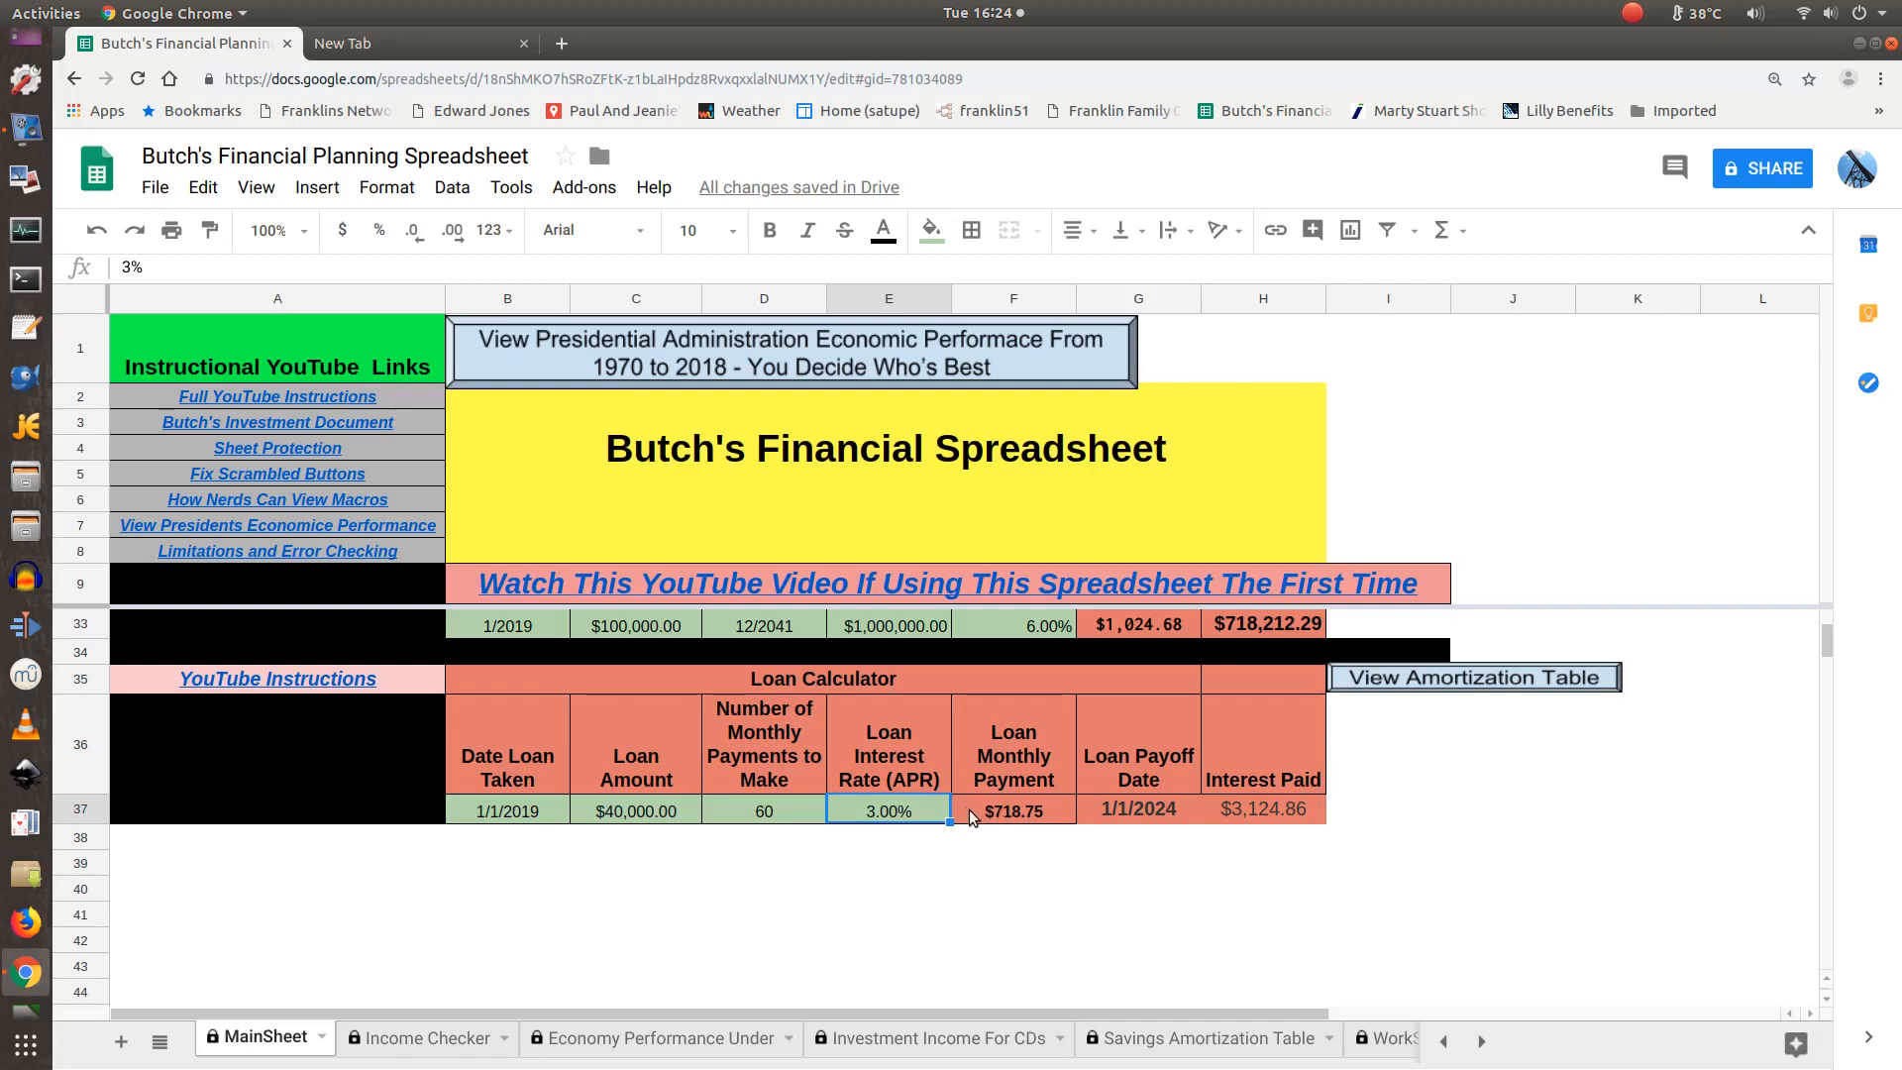
pyautogui.click(969, 815)
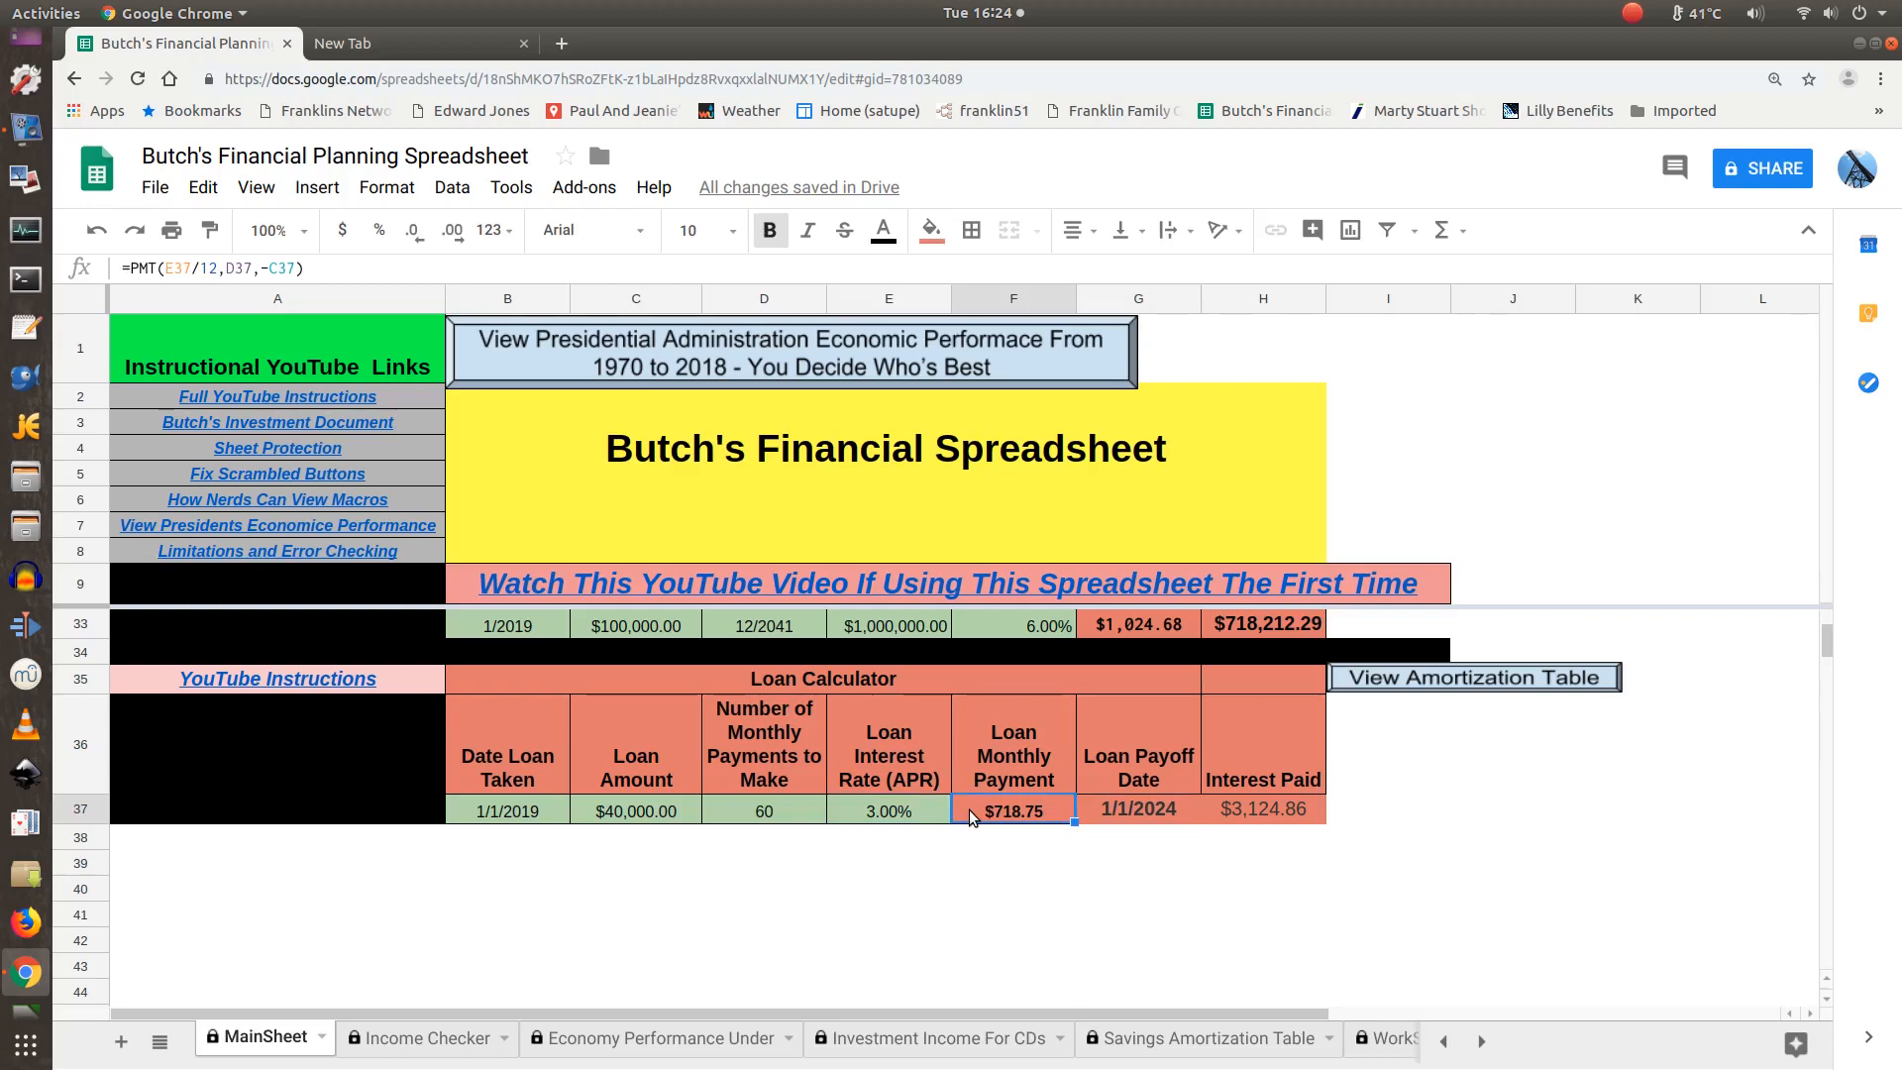
pyautogui.press('Right')
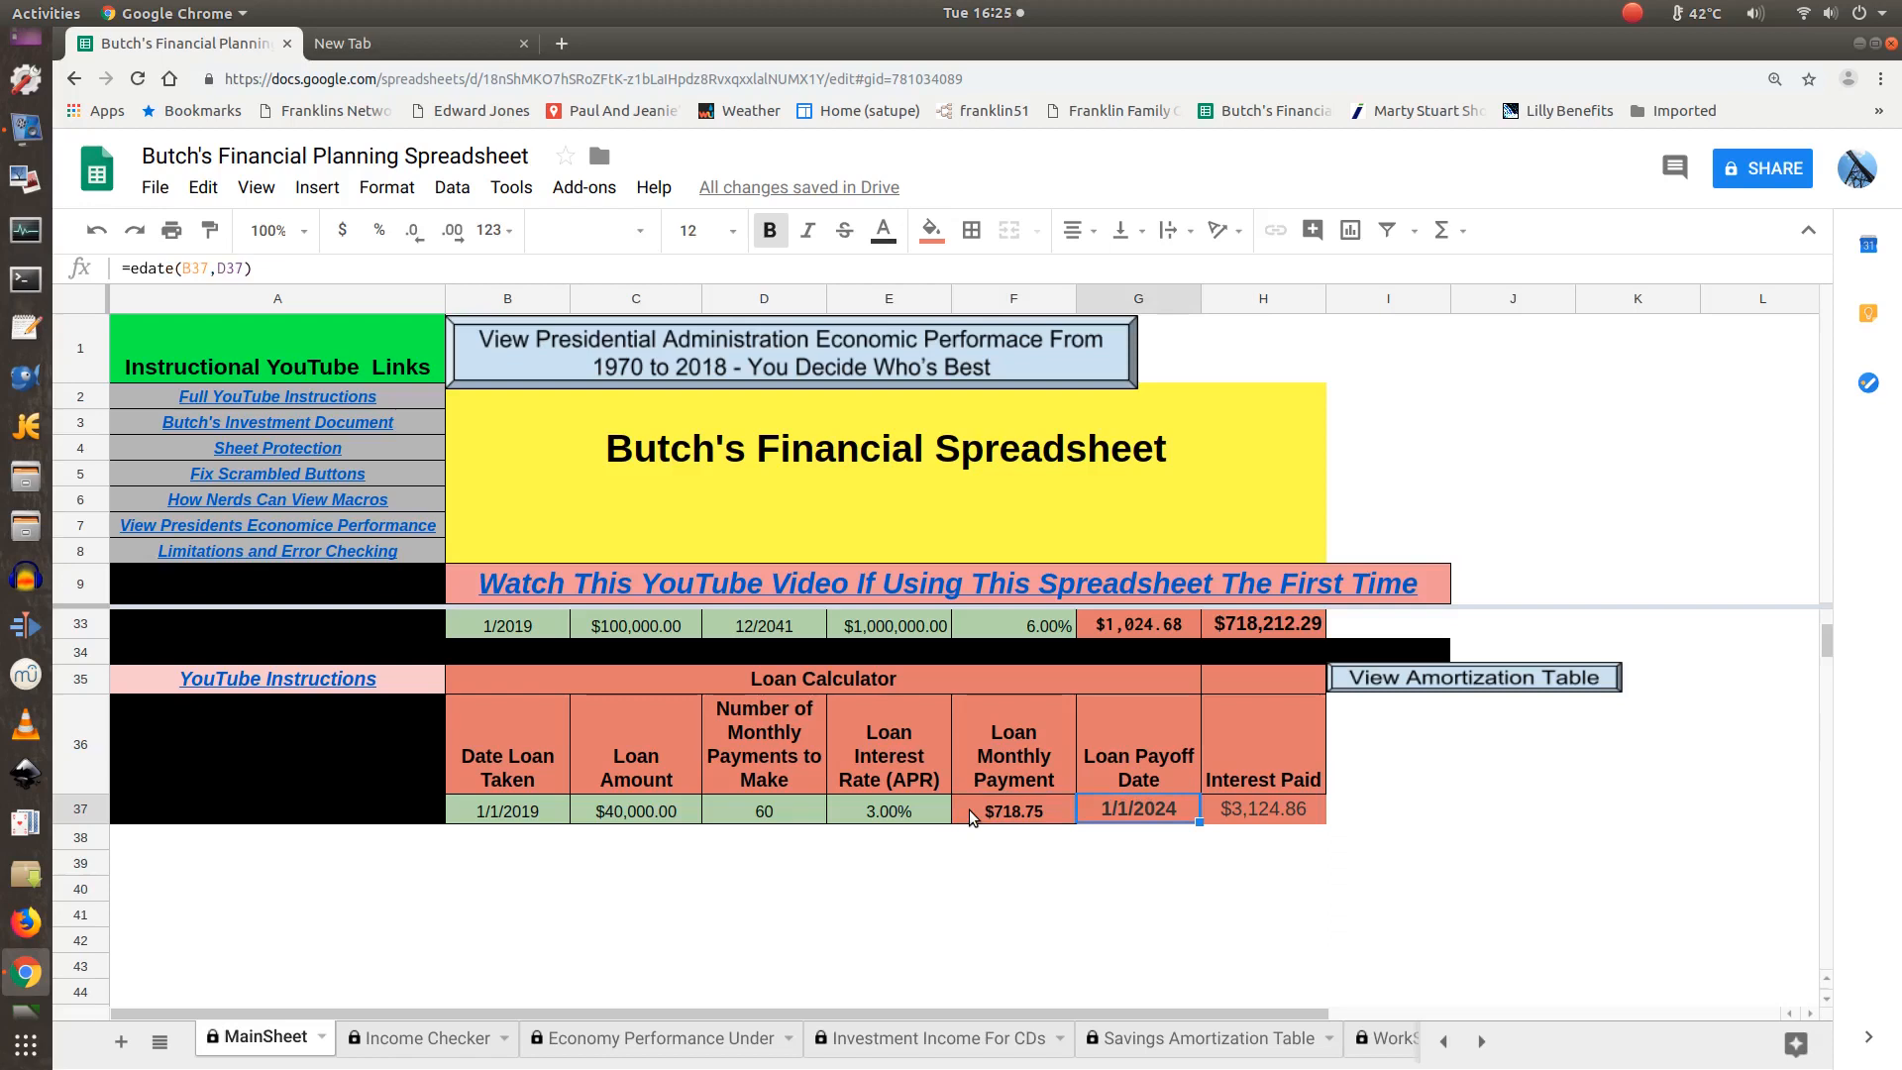
pyautogui.press('Right')
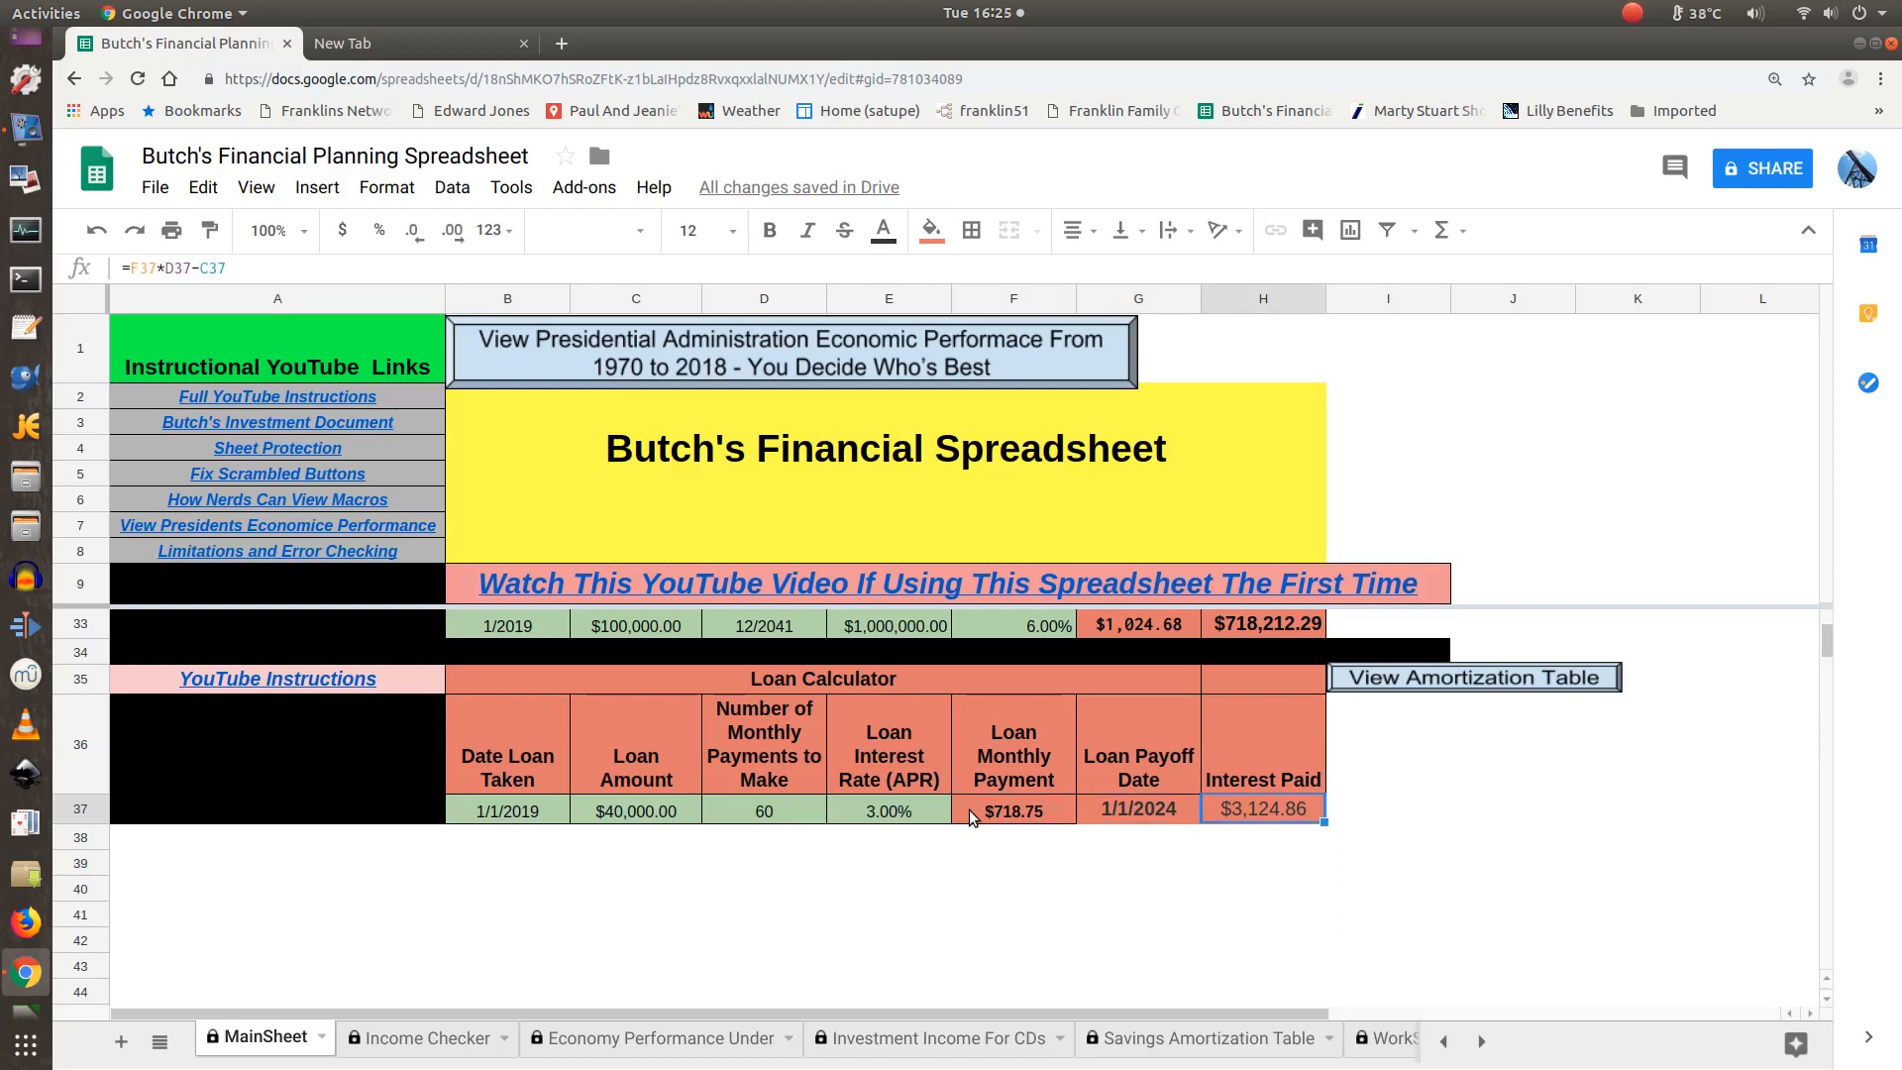
pyautogui.press('Left')
pyautogui.press('Left')
pyautogui.press('Left')
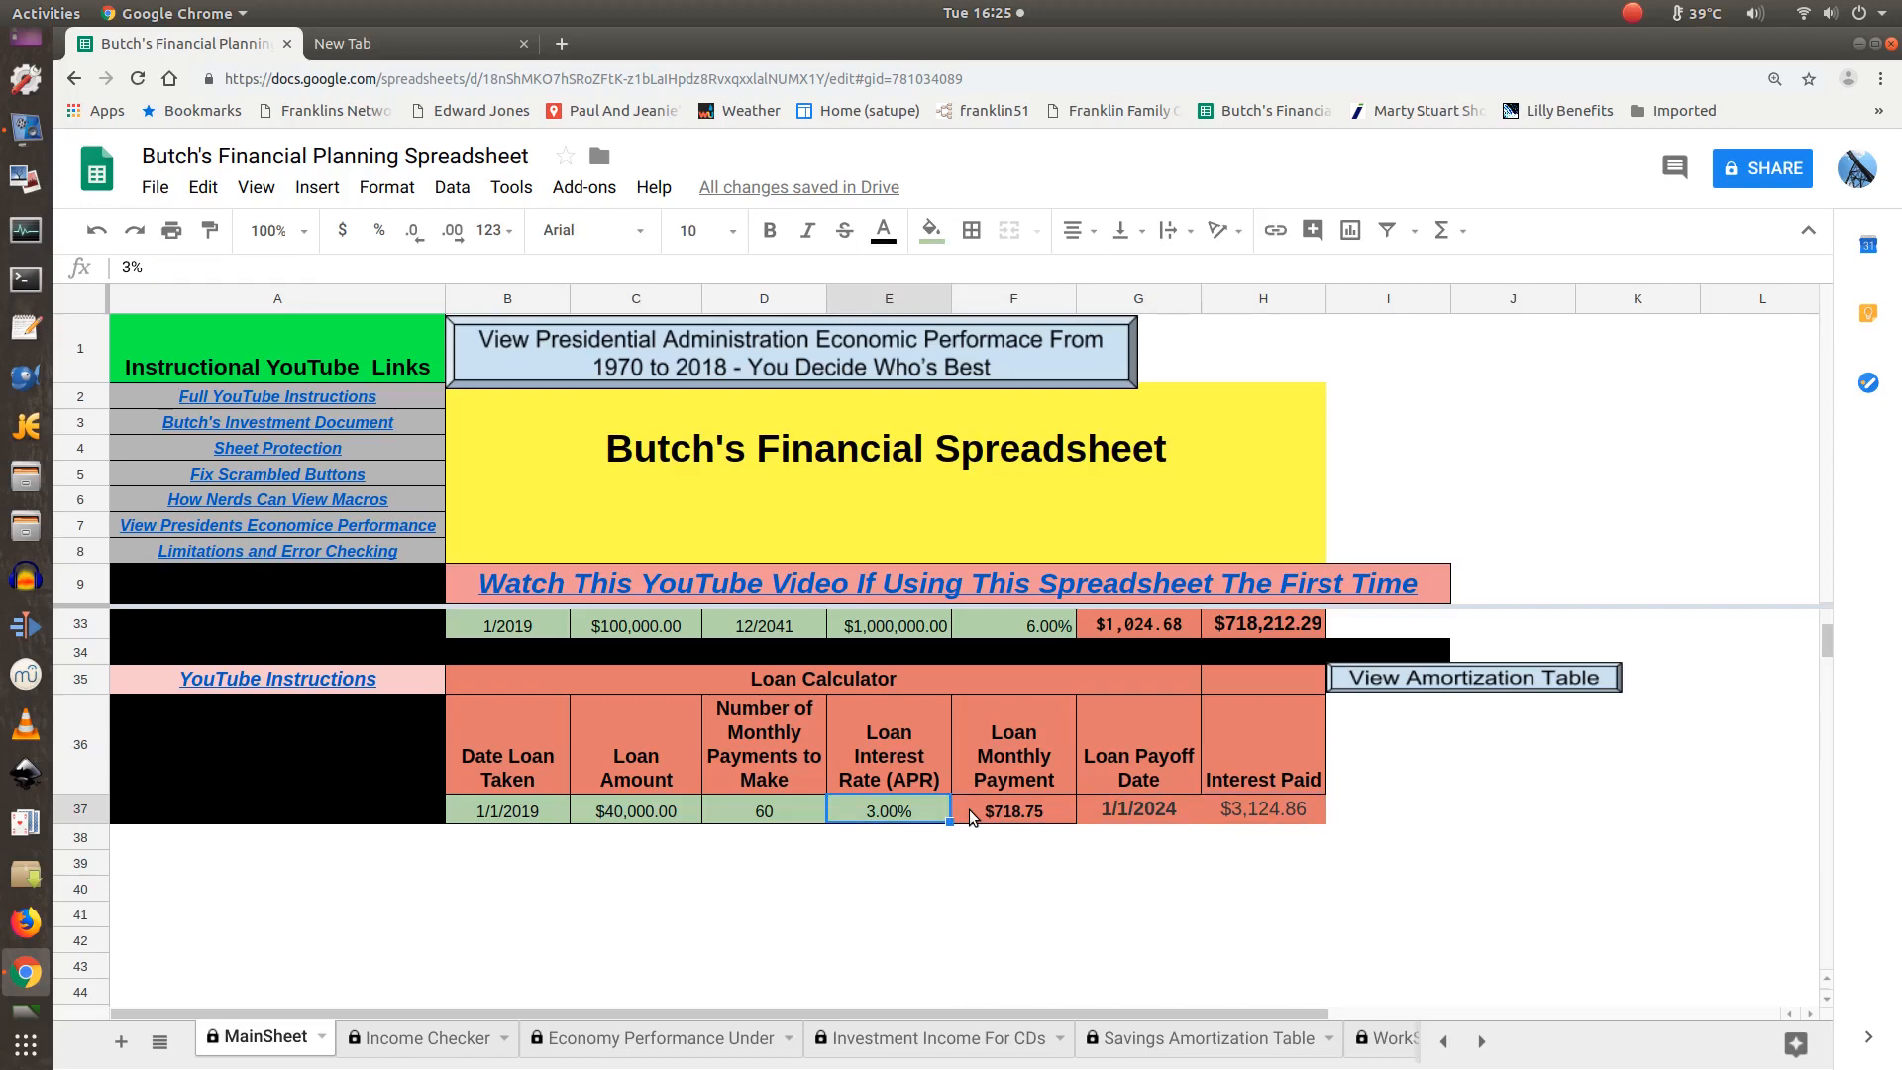
# Set the Loan Calculator's Loan Interest Rate (APR) to 2% and check the payoff date and interest paid.
pyautogui.write('2.')
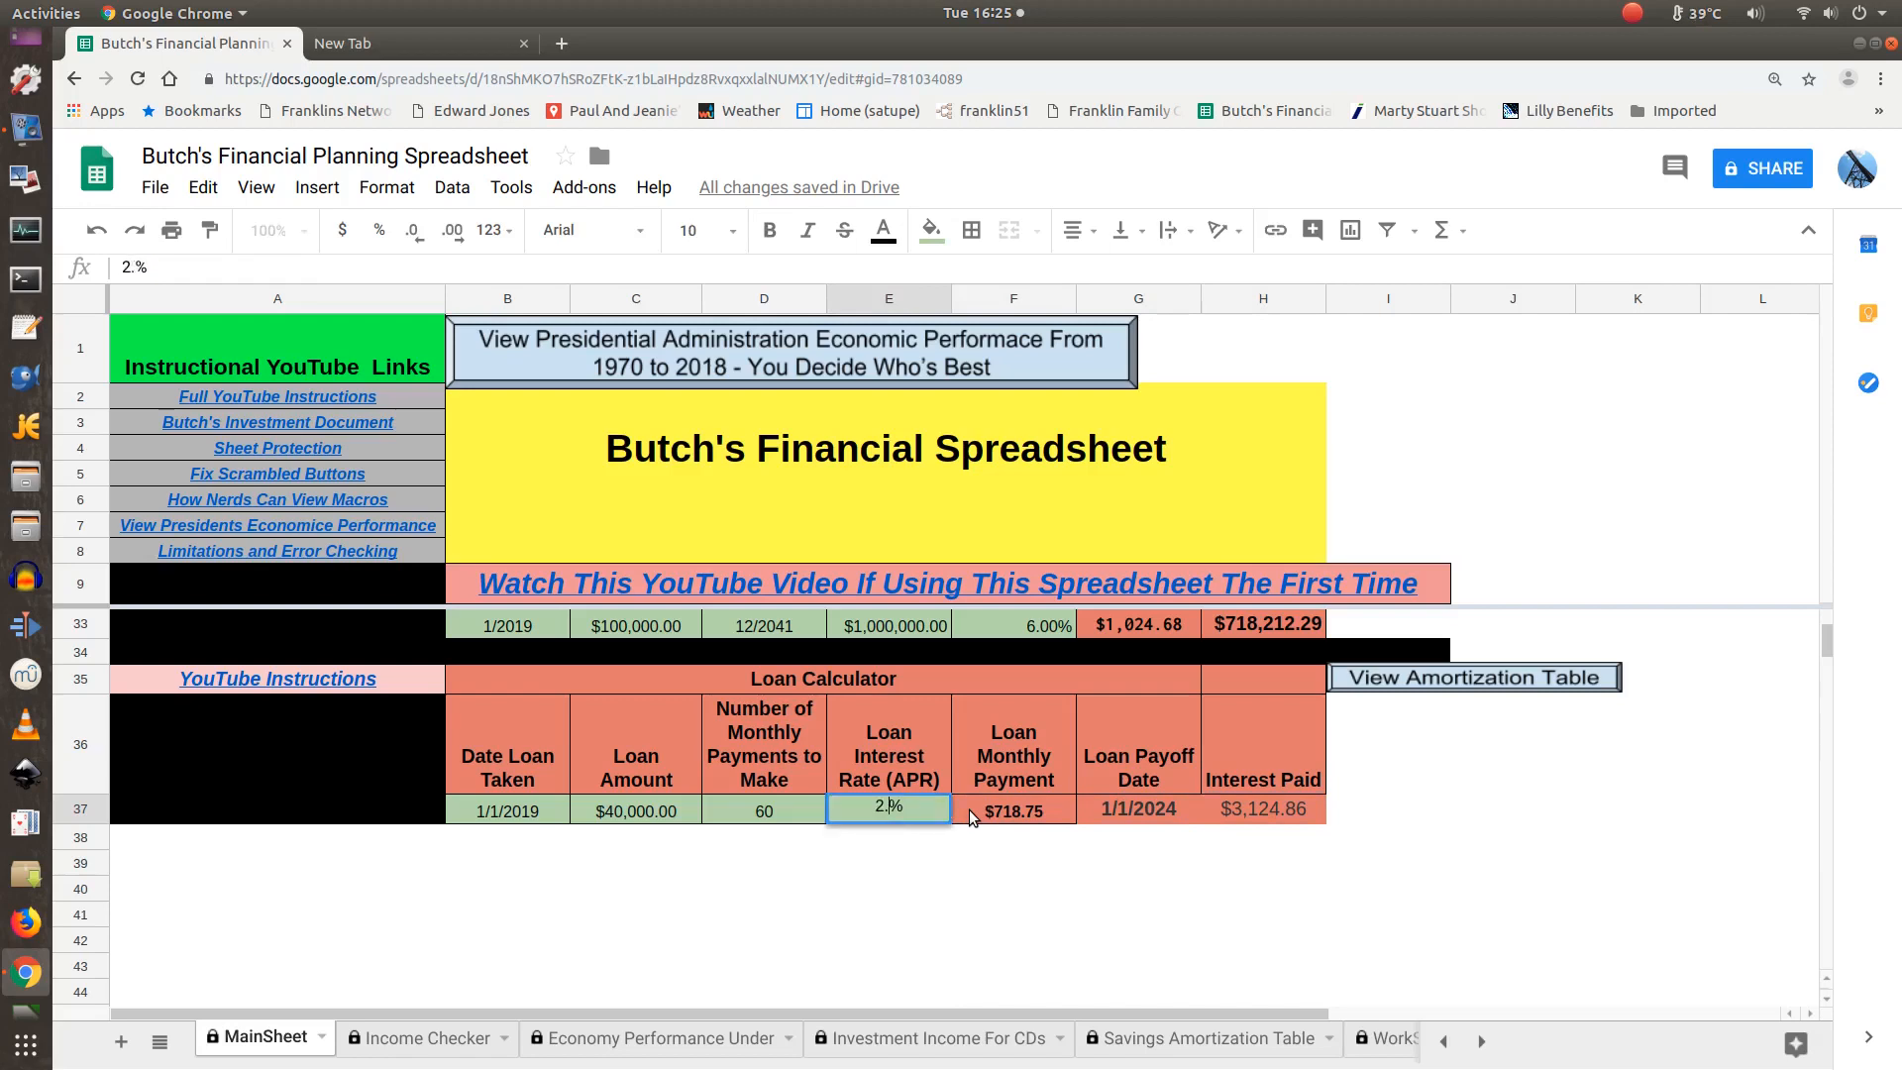
pyautogui.press('Return')
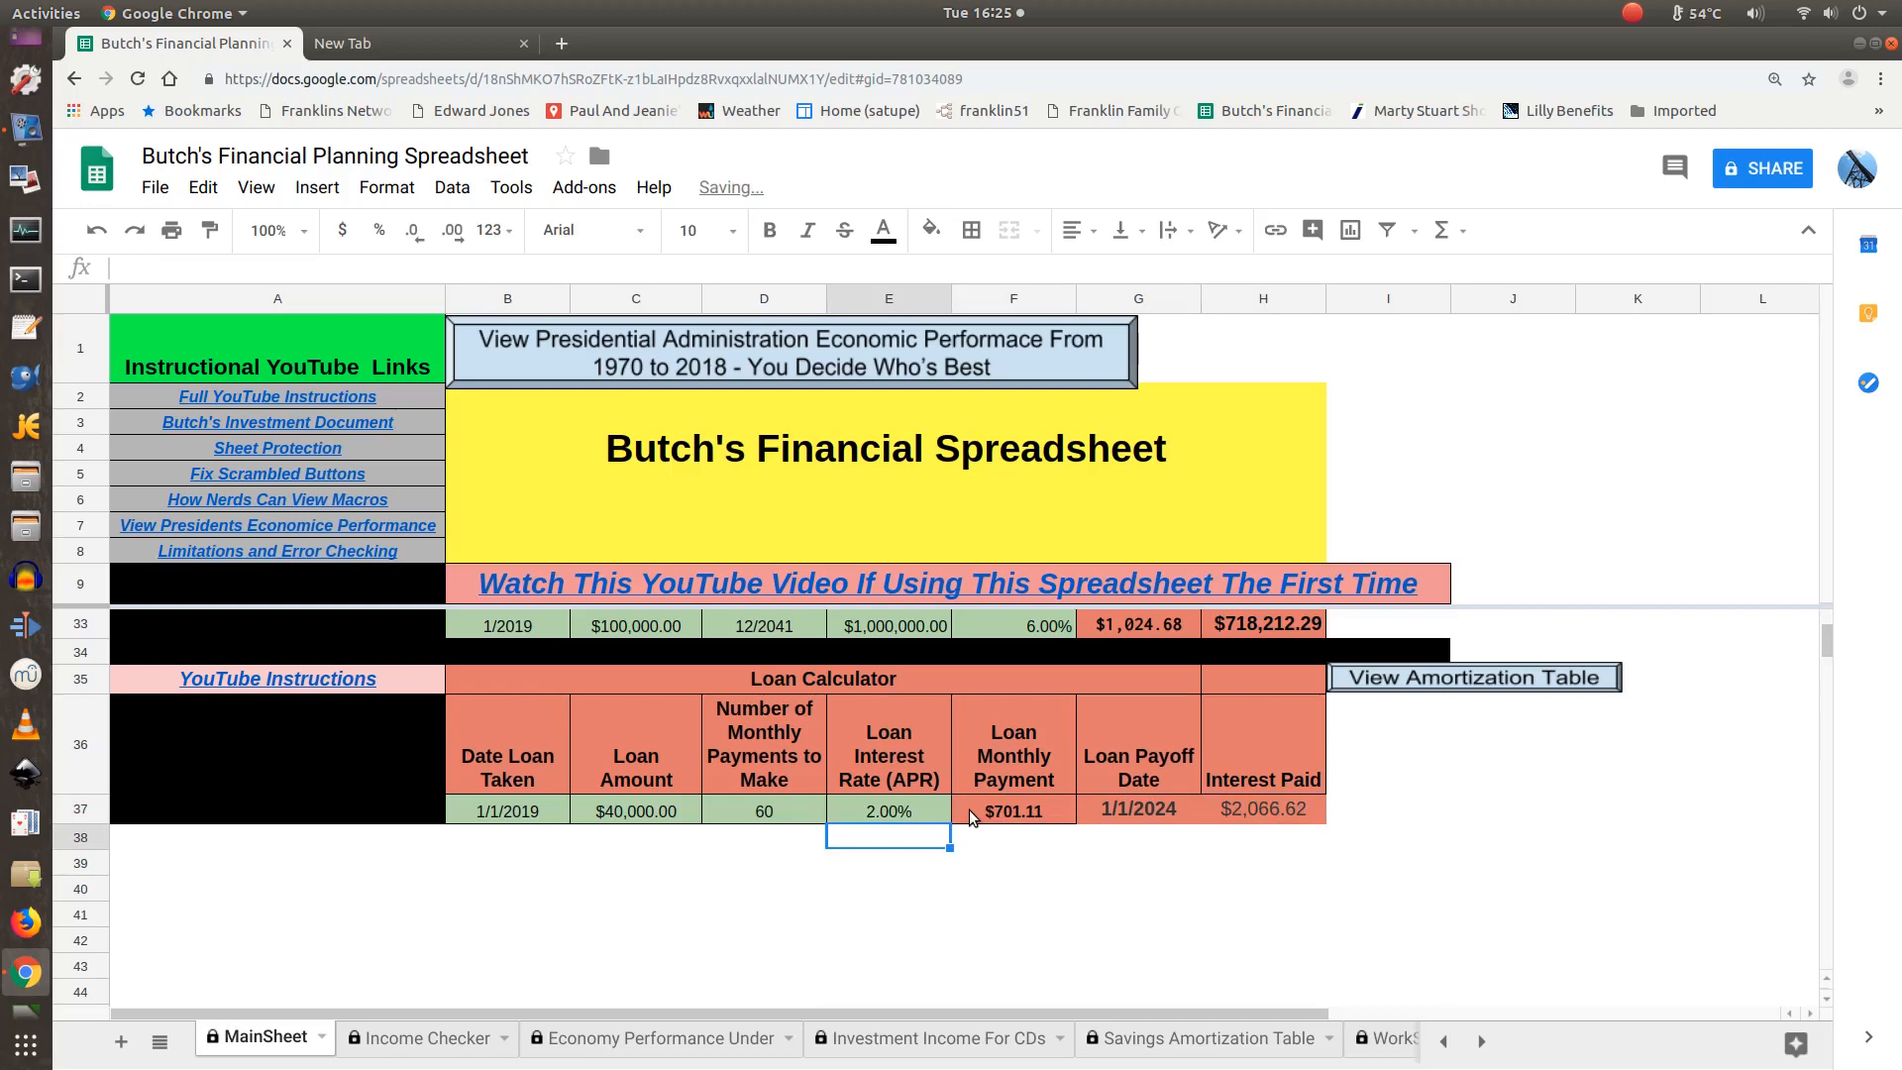
pyautogui.press('Right')
pyautogui.press('Right')
pyautogui.press('Up')
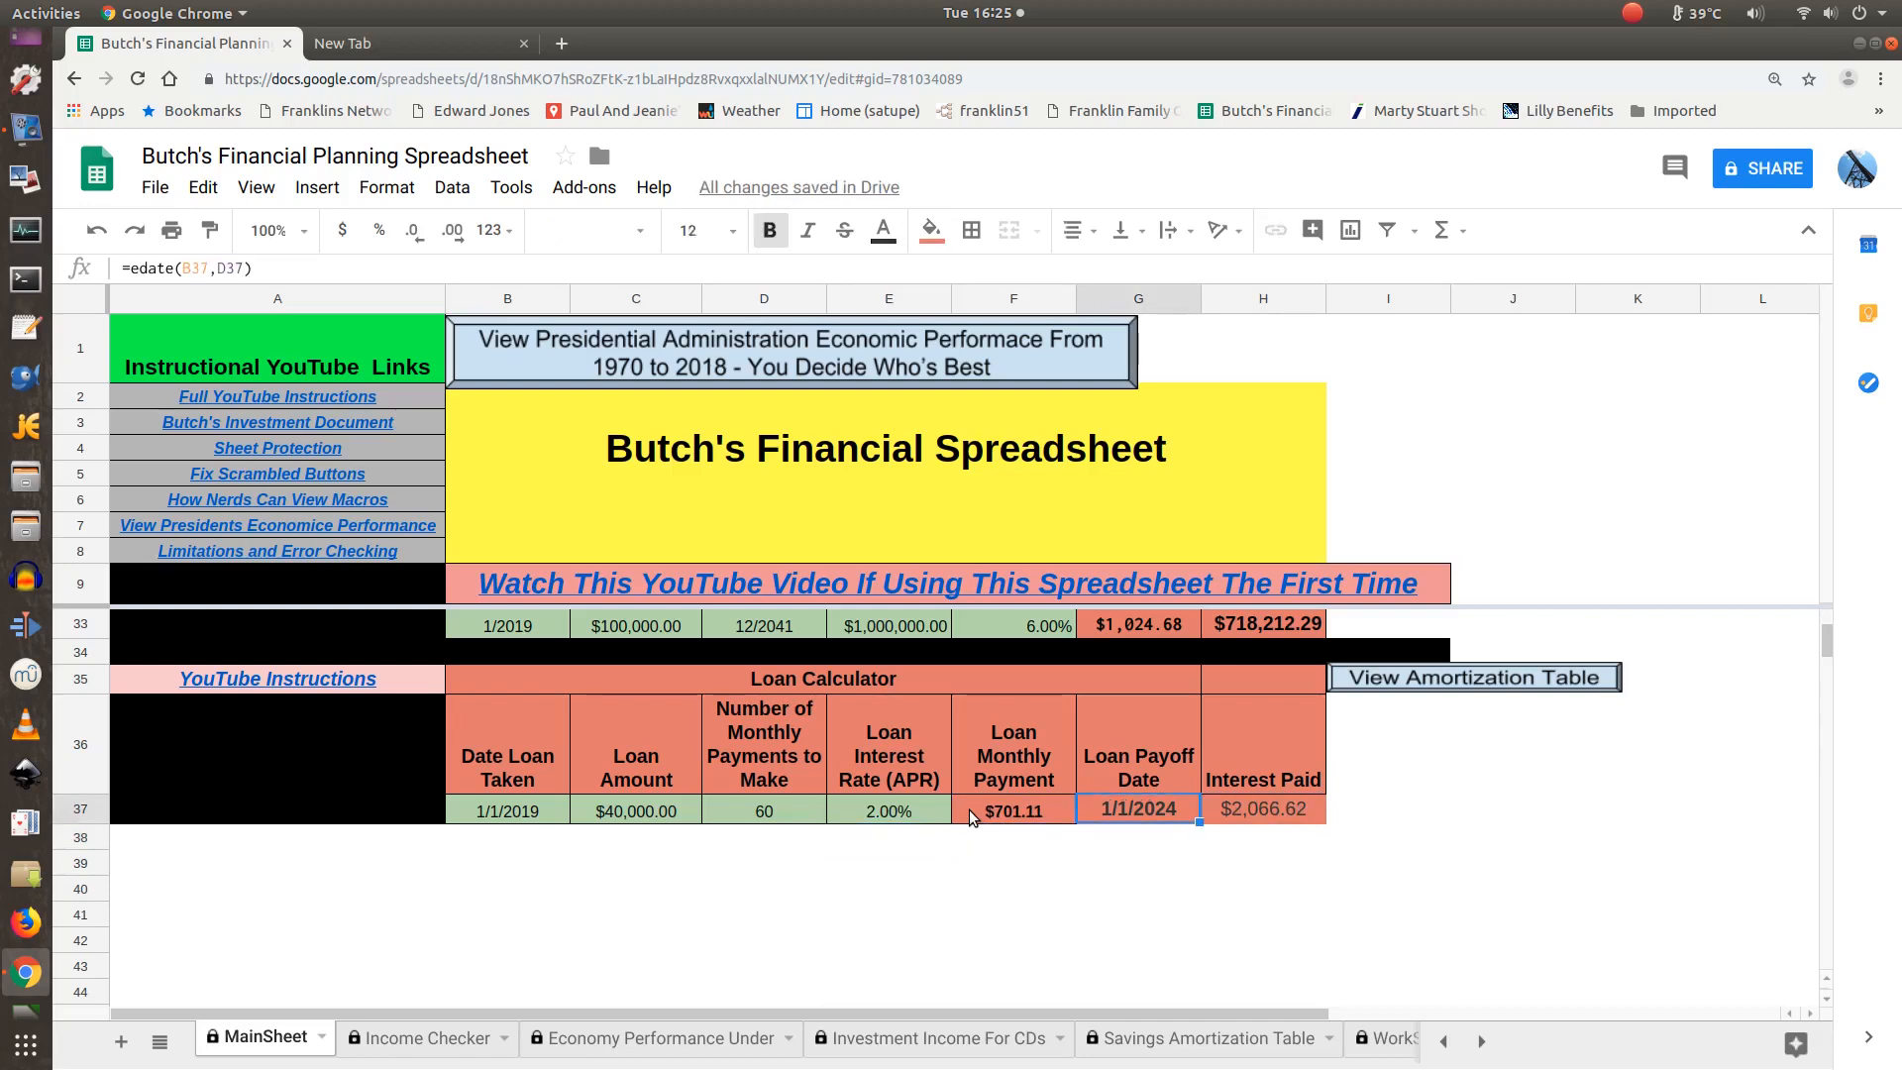
pyautogui.press('Right')
pyautogui.press('Left')
pyautogui.press('Left')
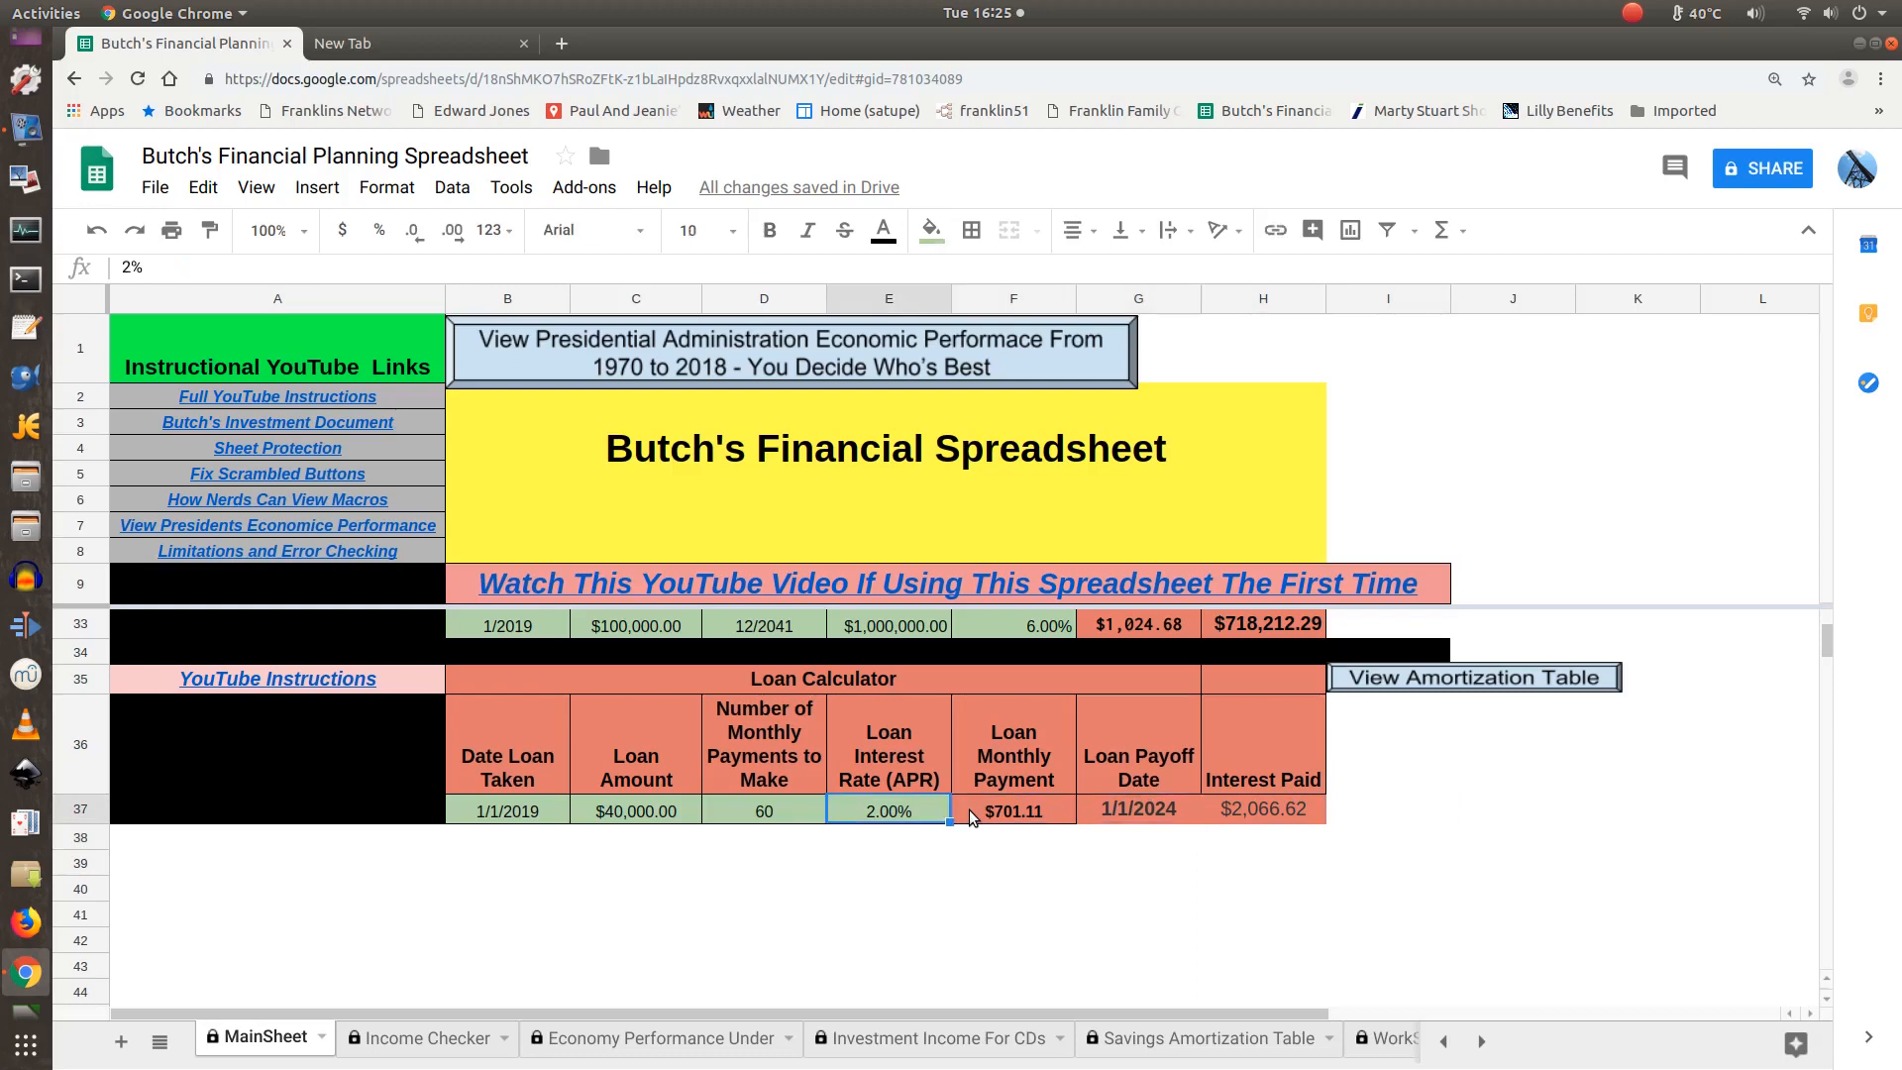
# Try a 13% Loan Interest Rate (APR) and review its effect on the monthly payment, payoff date and interest paid.
pyautogui.press('Left')
pyautogui.write('13')
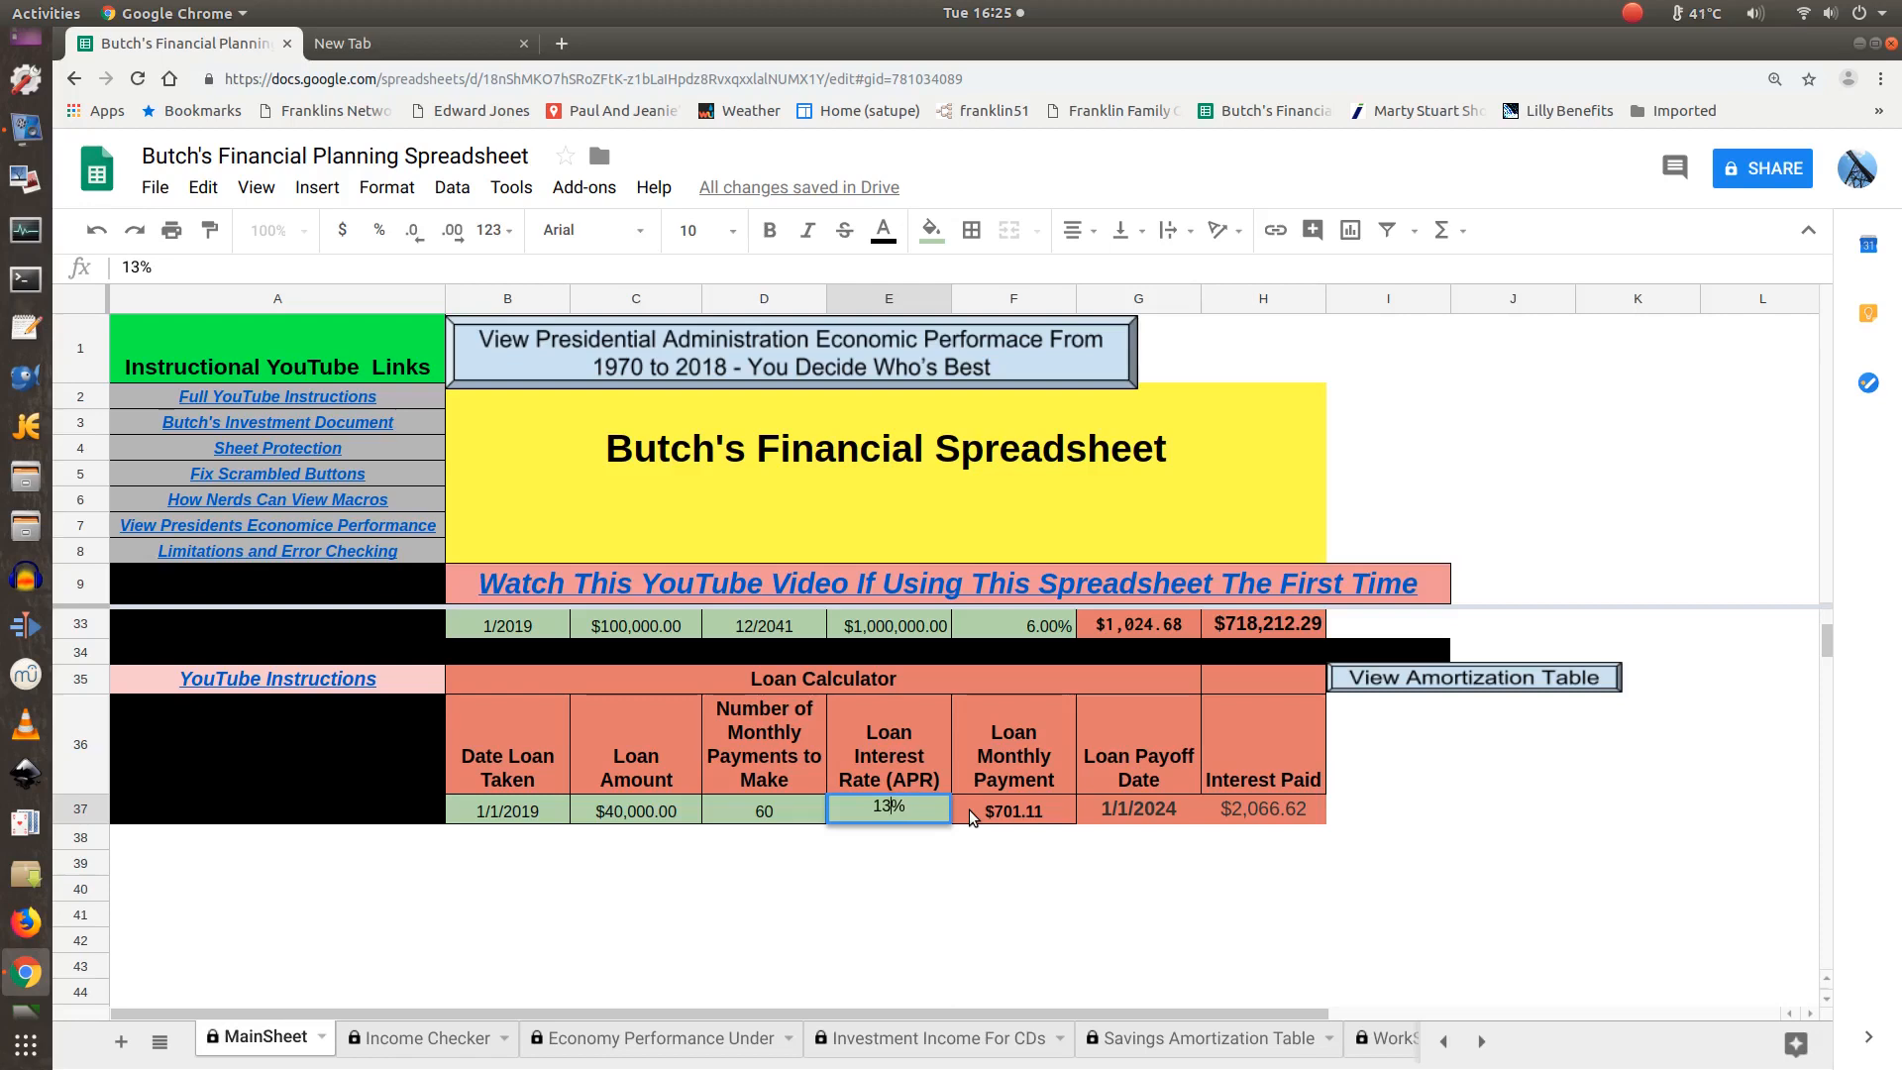
pyautogui.click(971, 814)
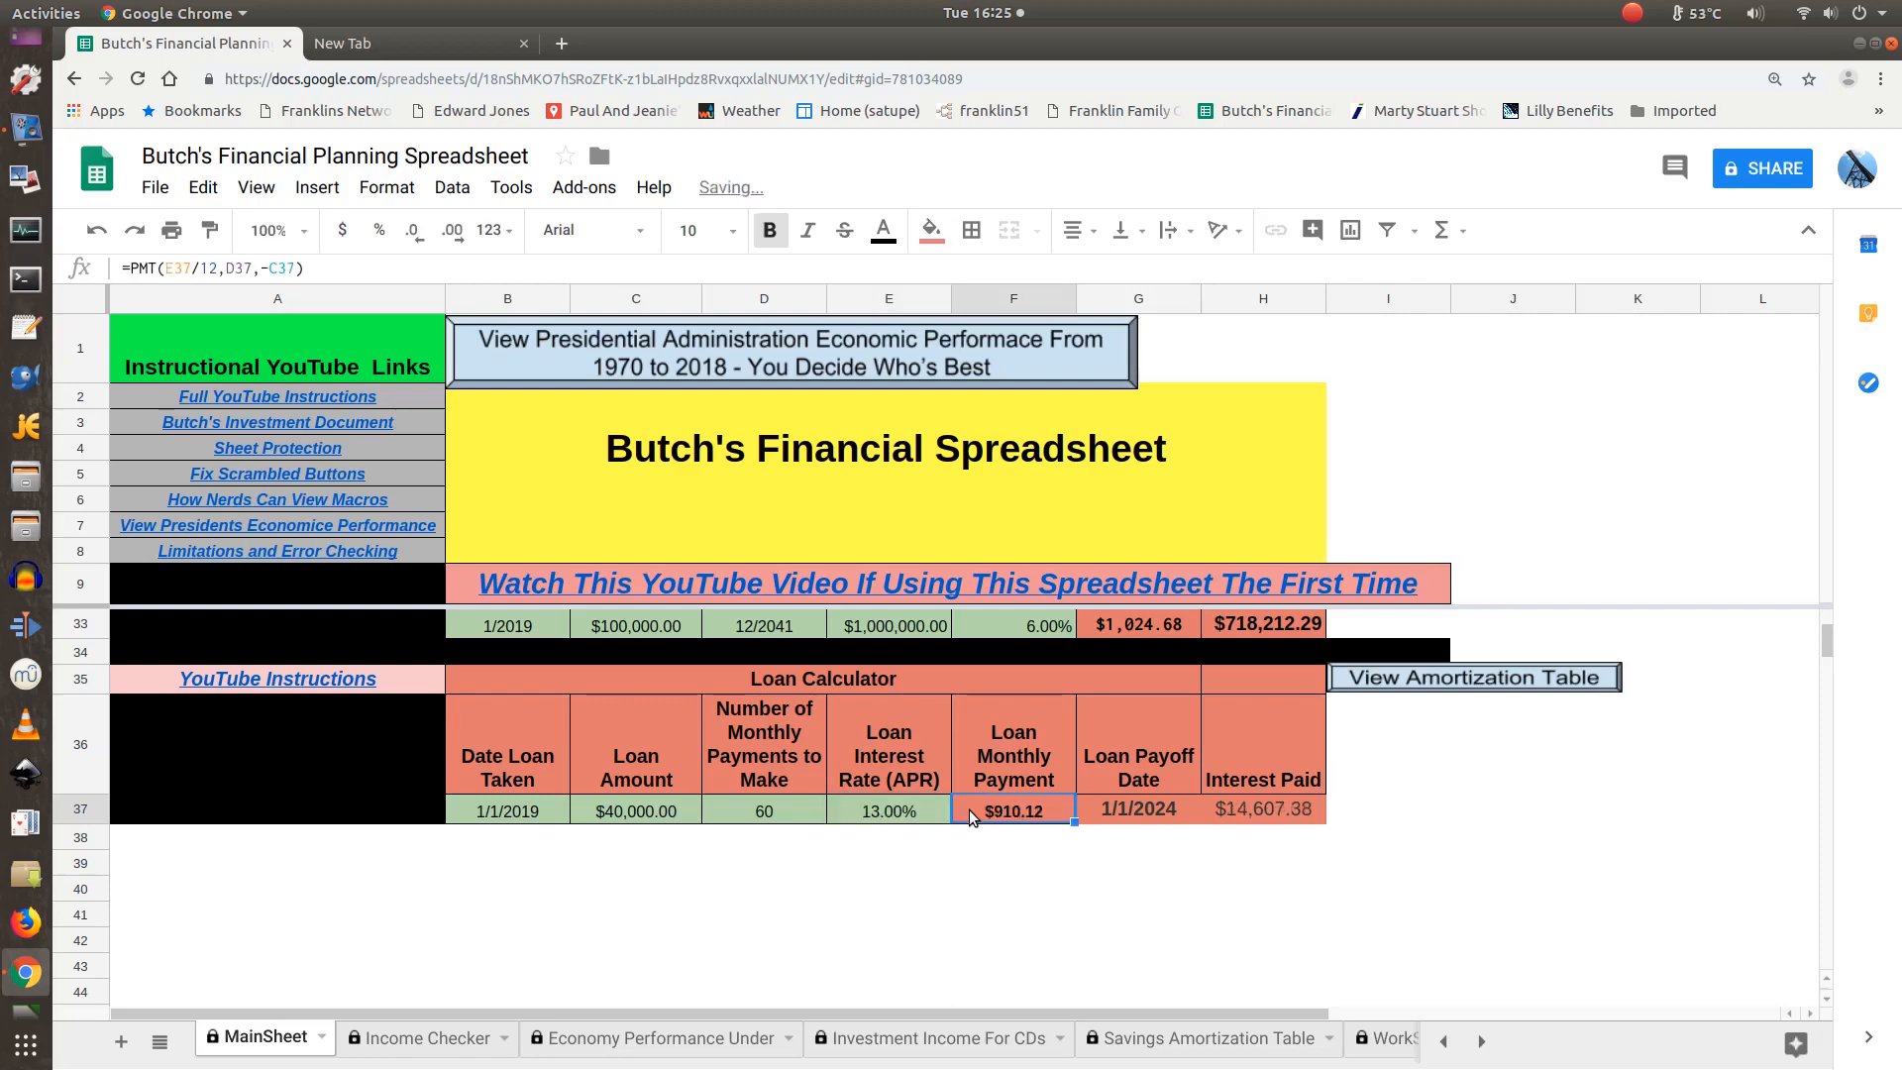
pyautogui.press('Right')
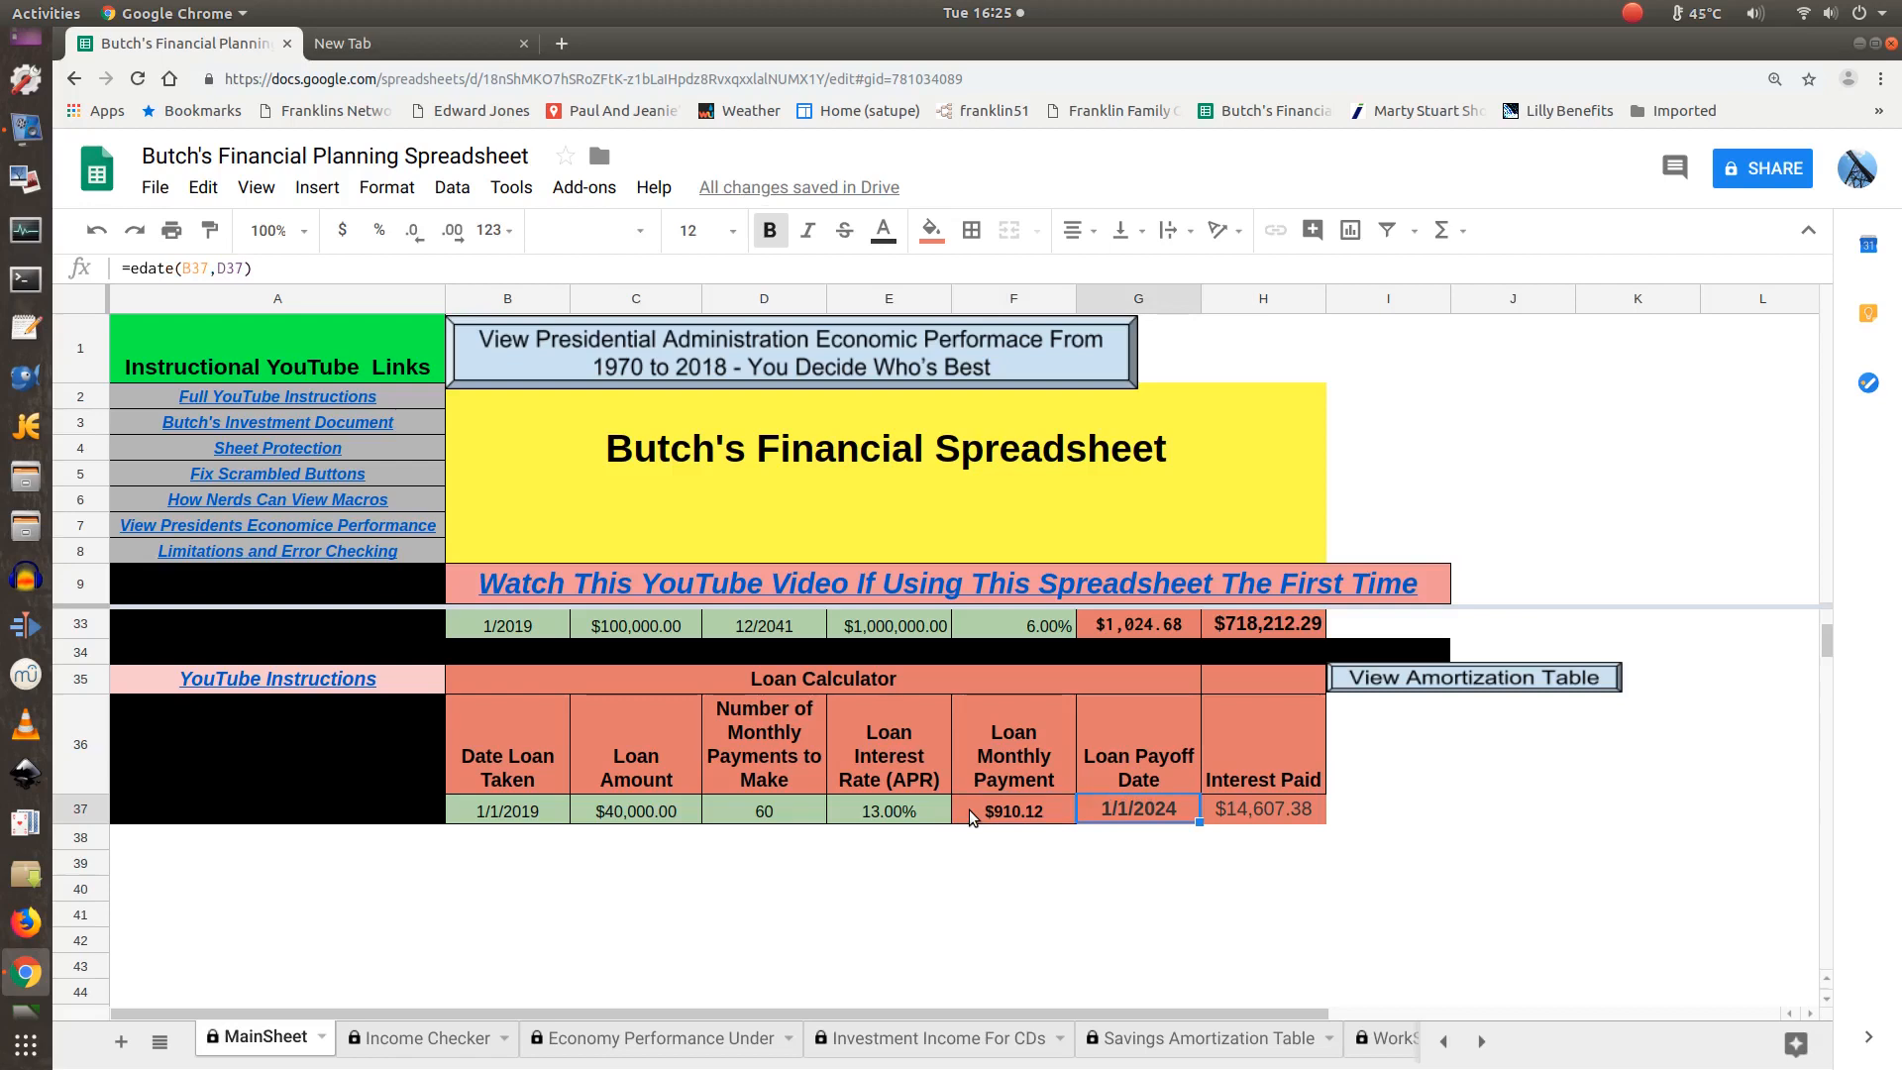
pyautogui.press('Right')
pyautogui.press('Right')
pyautogui.press('Right')
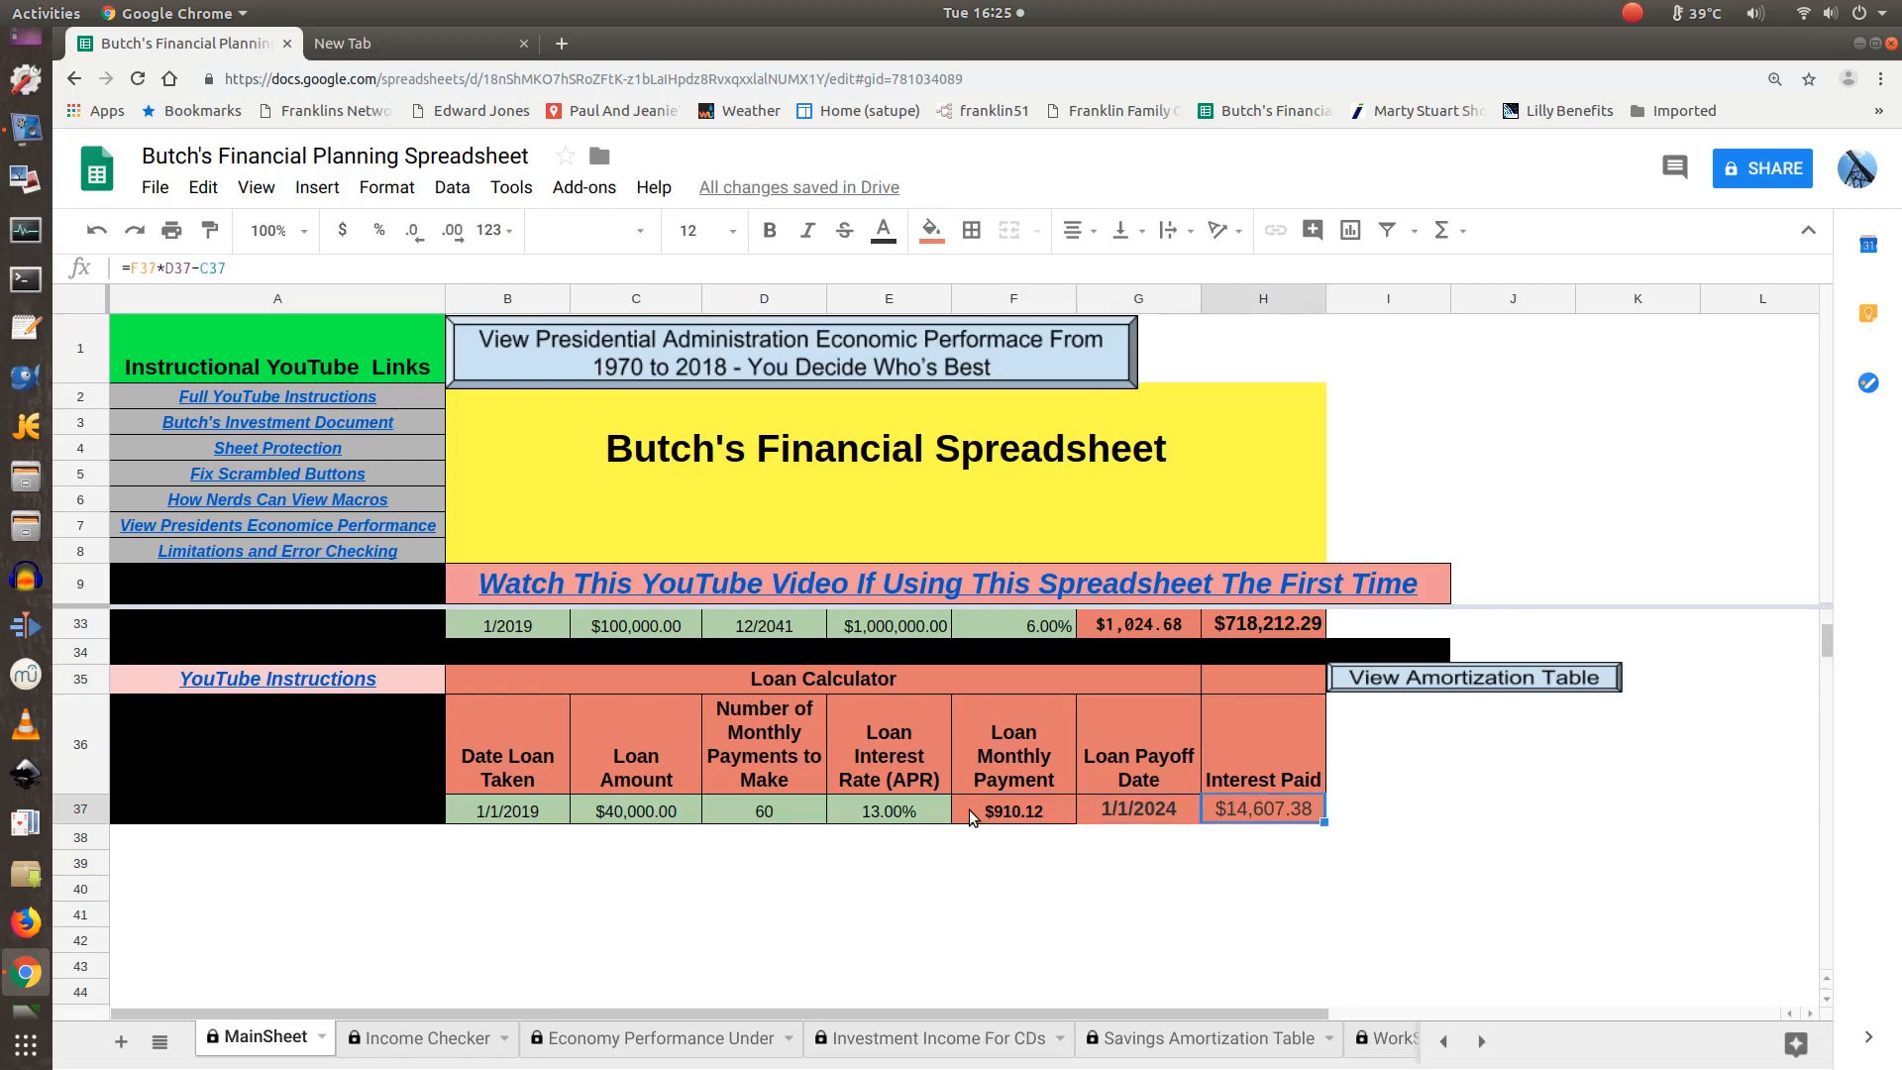
pyautogui.press('Left')
pyautogui.press('Left')
pyautogui.press('Left')
pyautogui.press('Left')
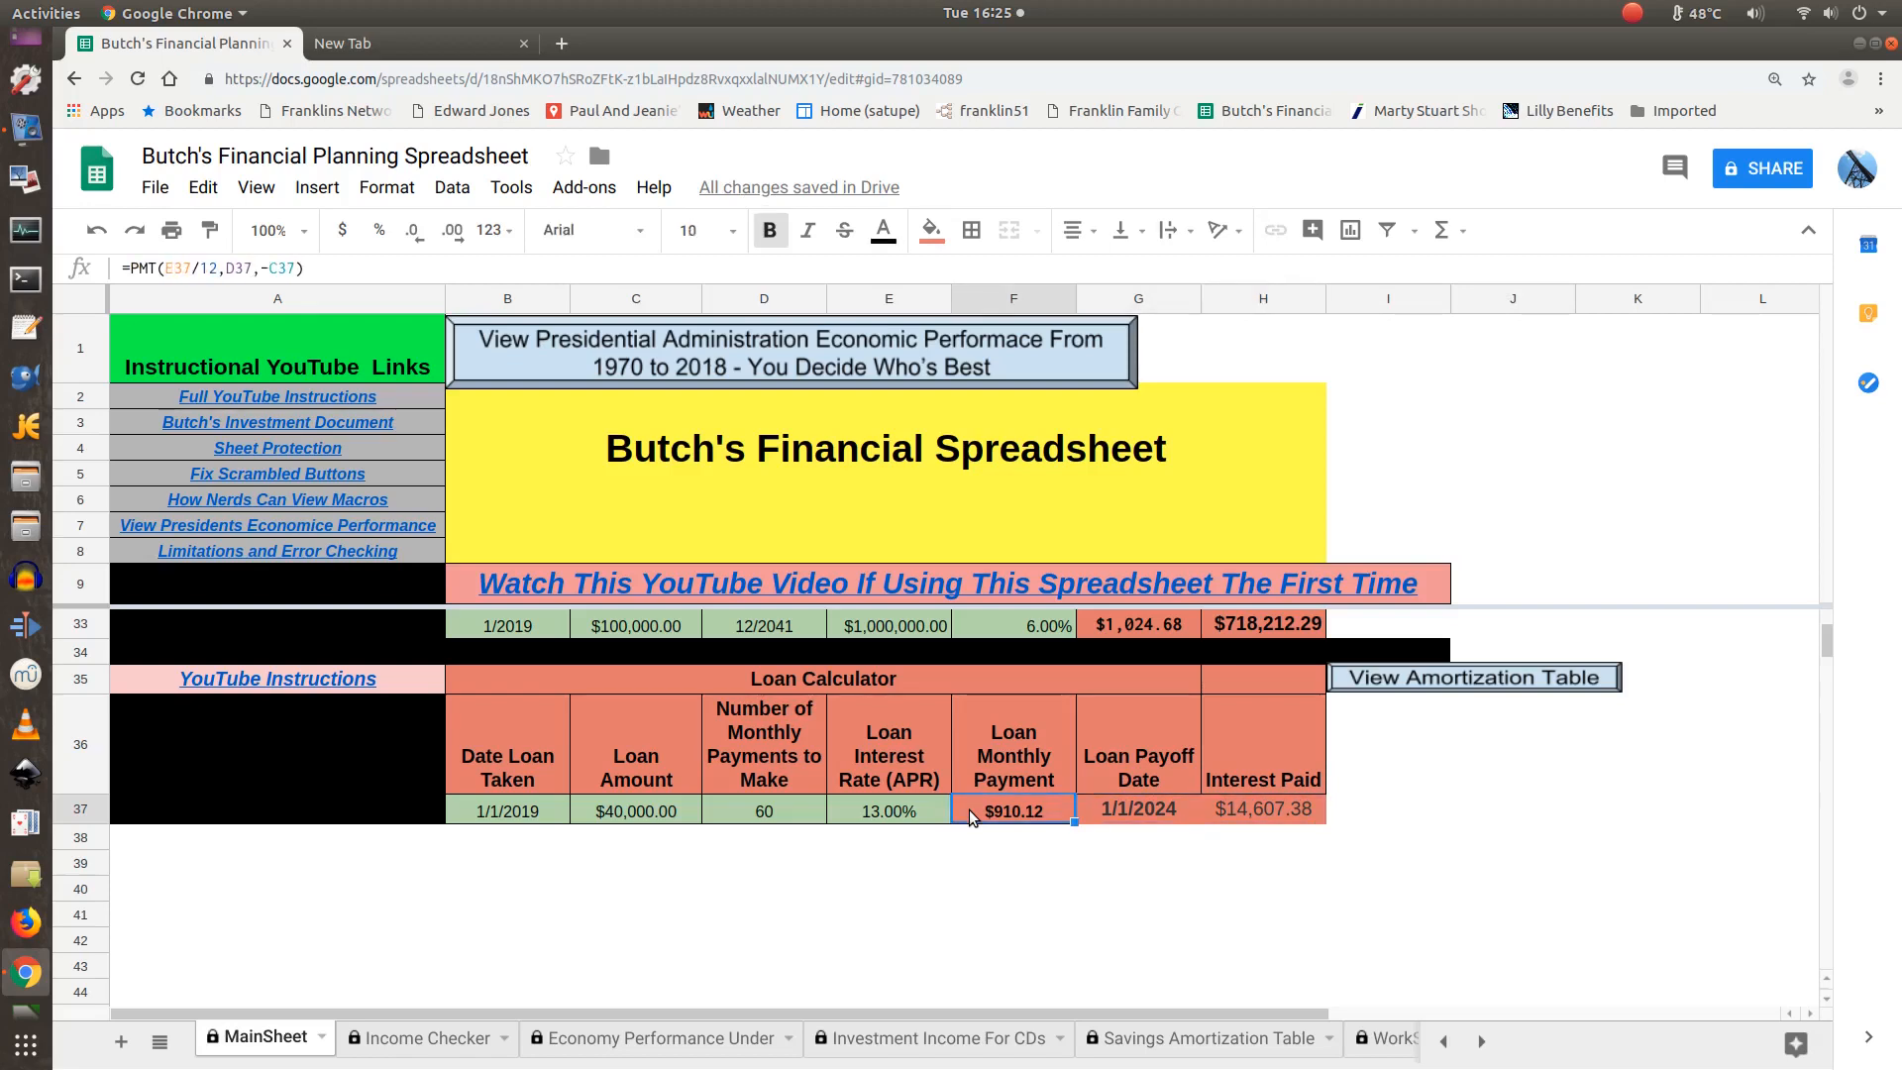
# Set the Loan Interest Rate (APR) to 2.00% and check the resulting monthly payment and interest paid.
pyautogui.press('Left')
pyautogui.press('Left')
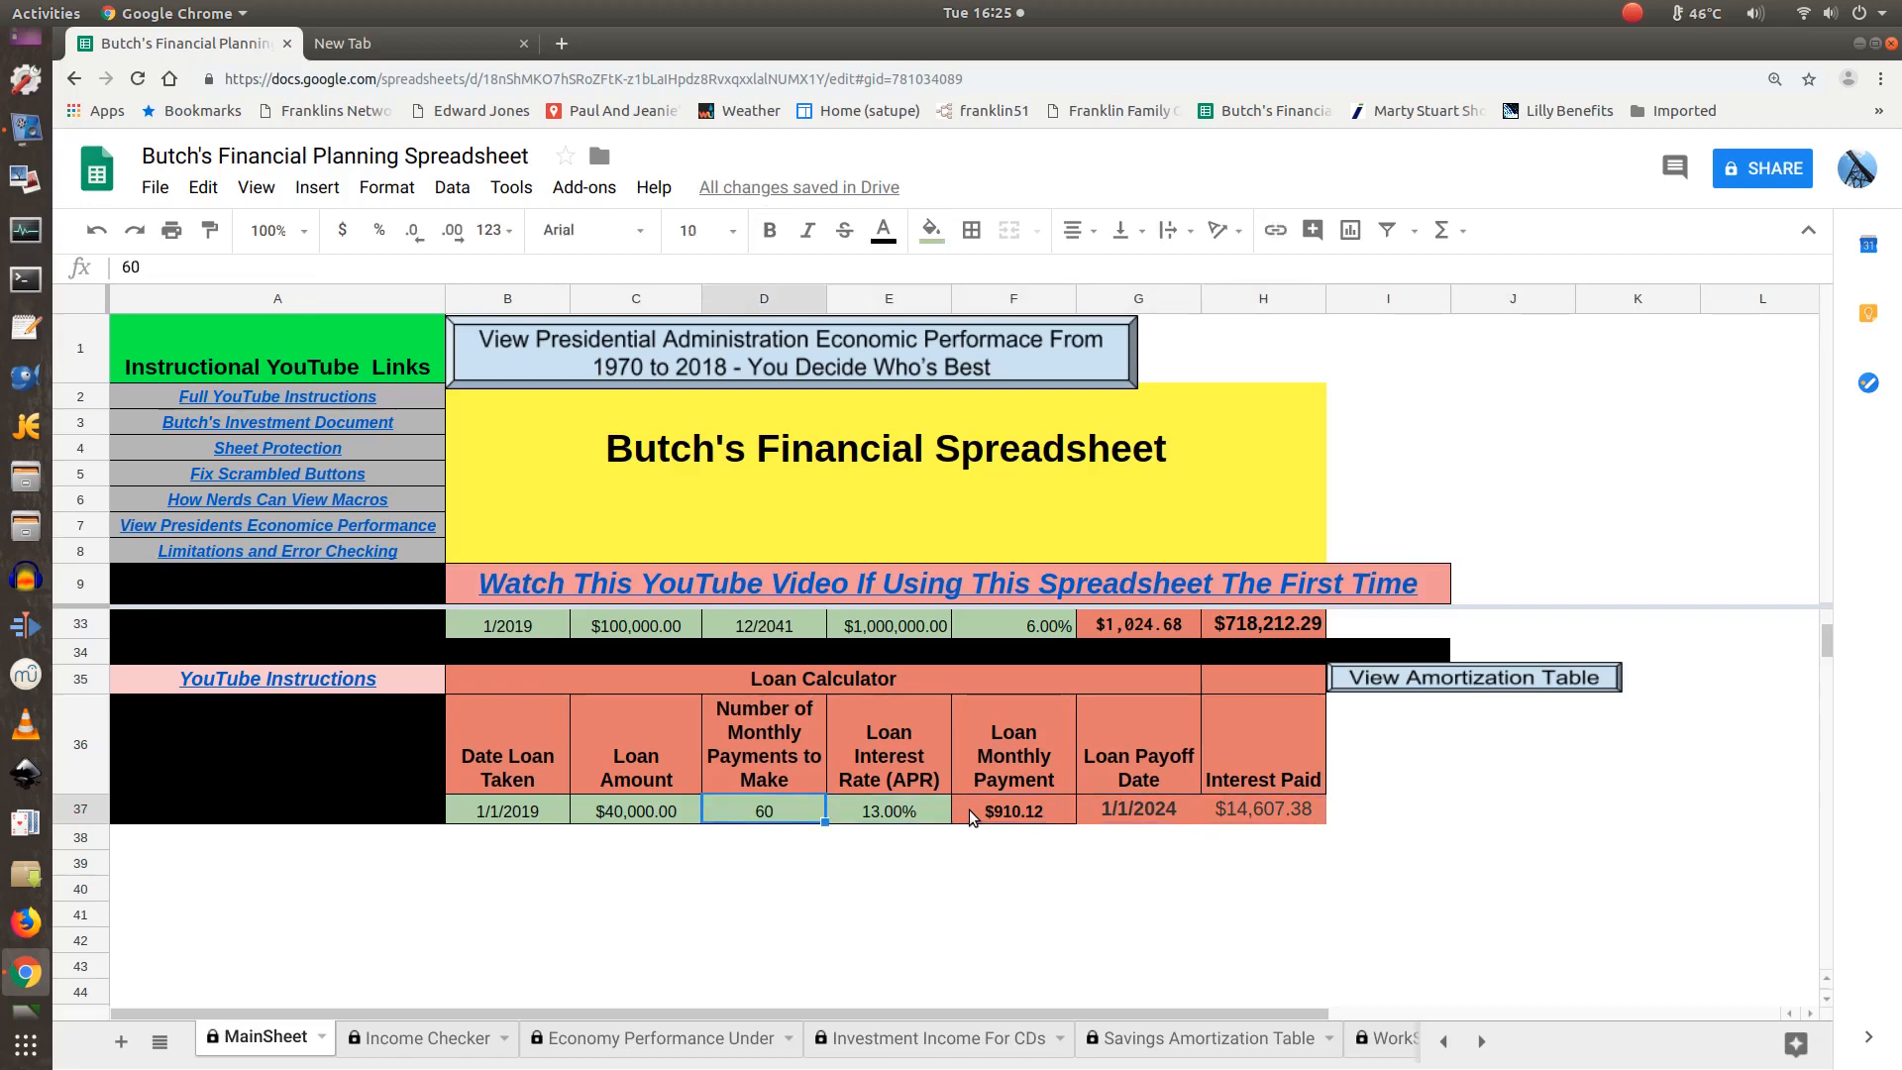
pyautogui.press('Right')
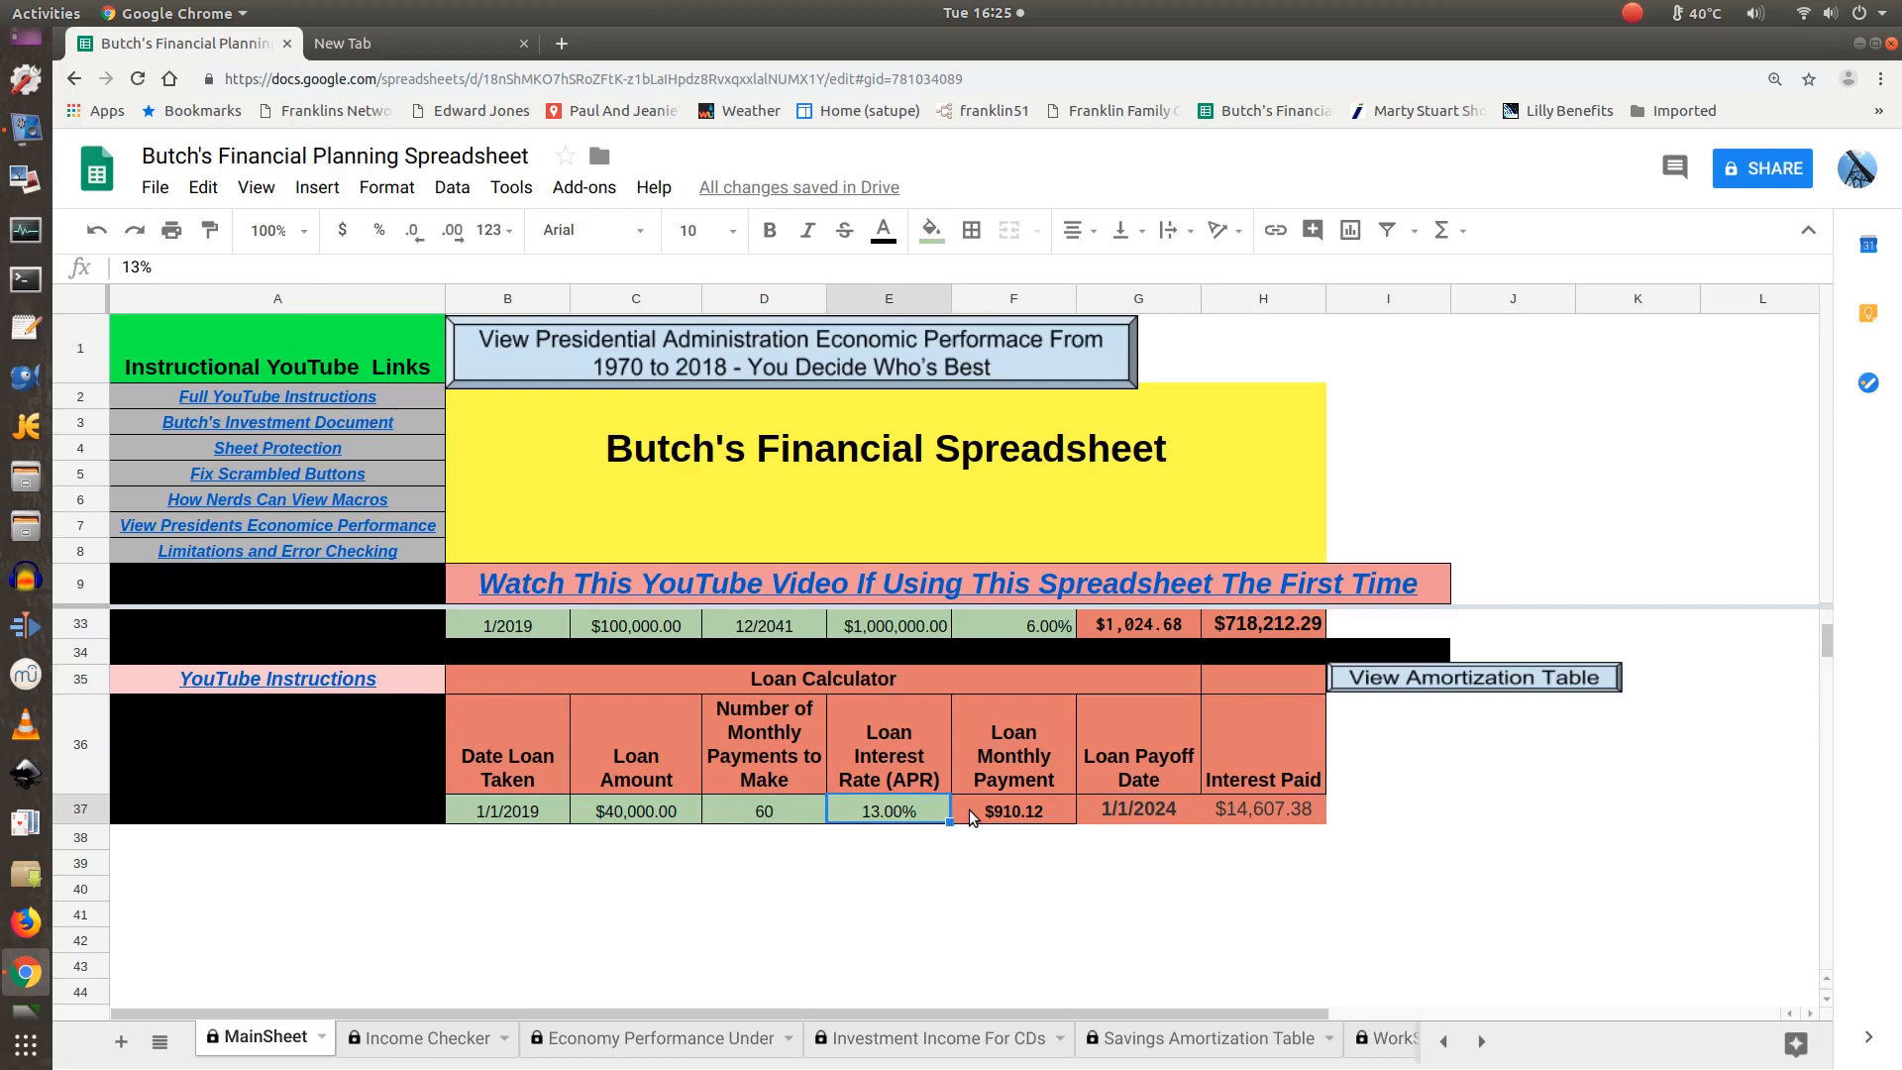
pyautogui.write('2')
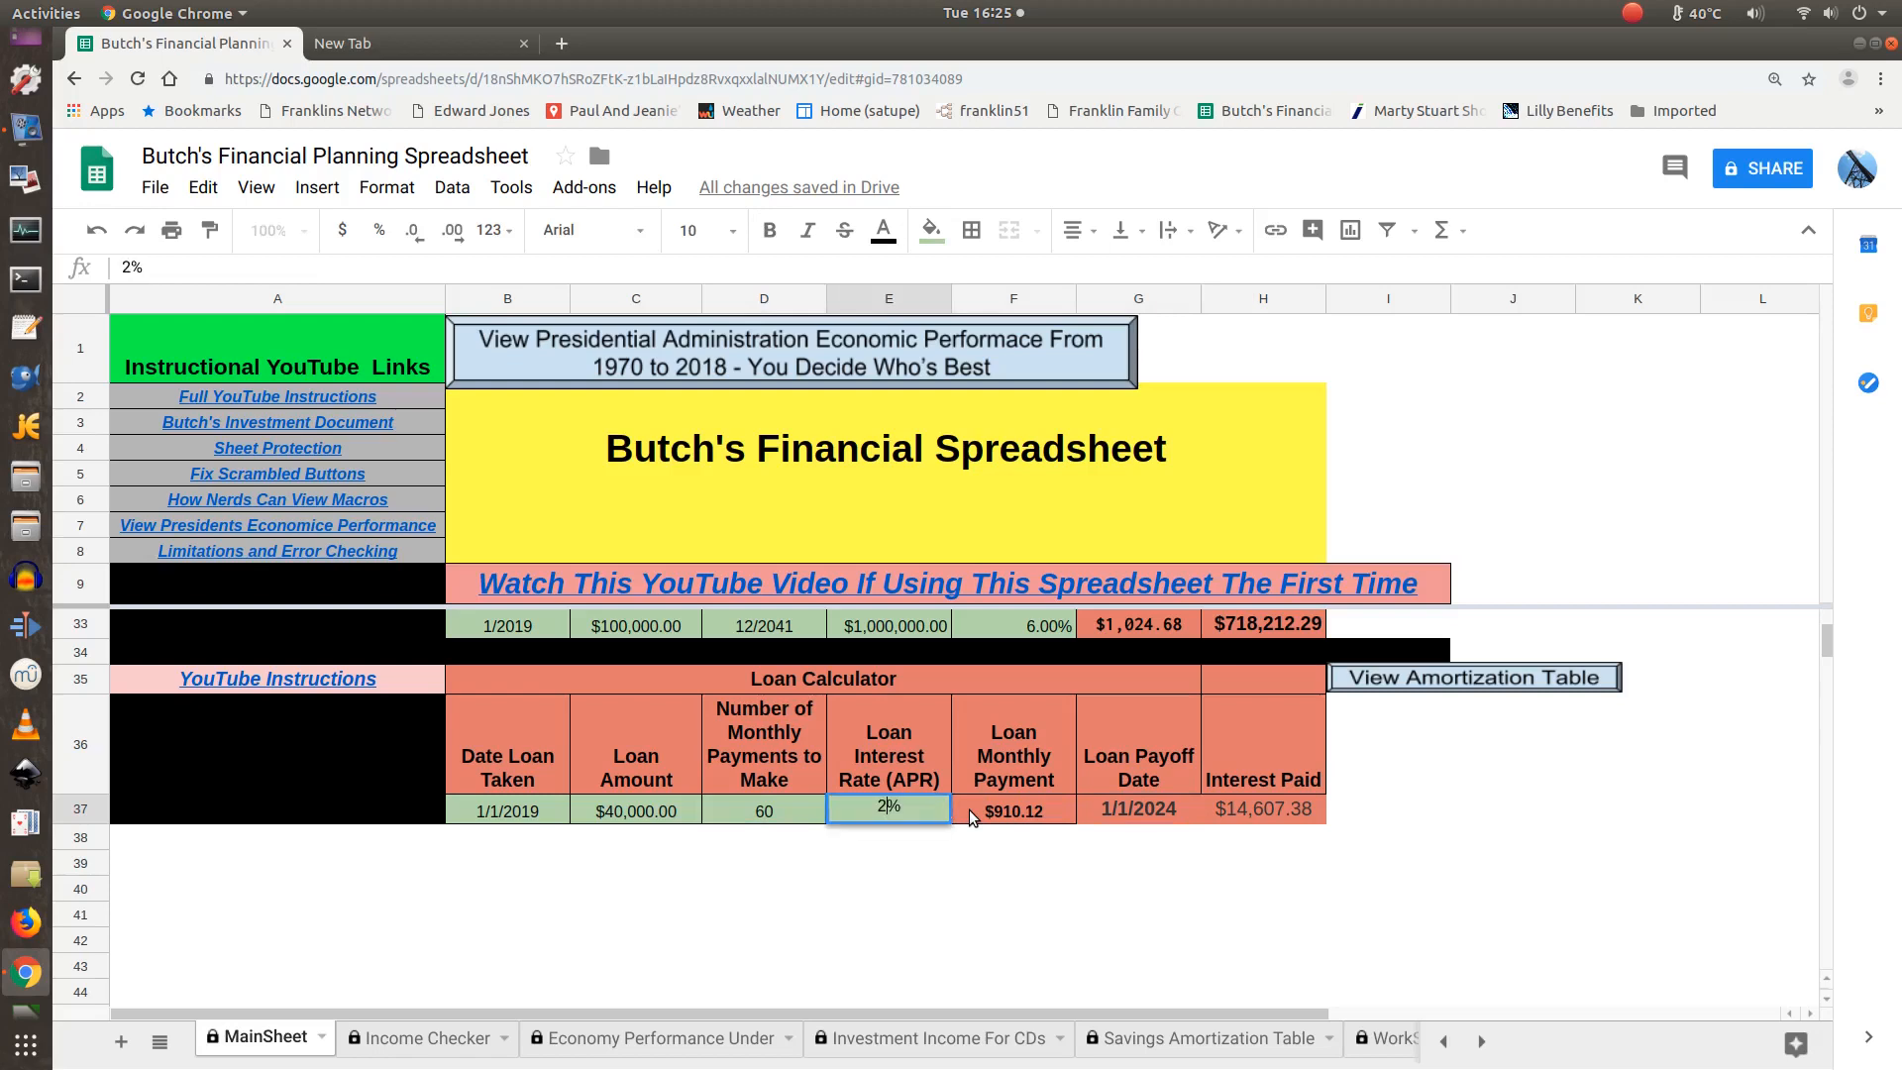
pyautogui.write('.')
pyautogui.write('00')
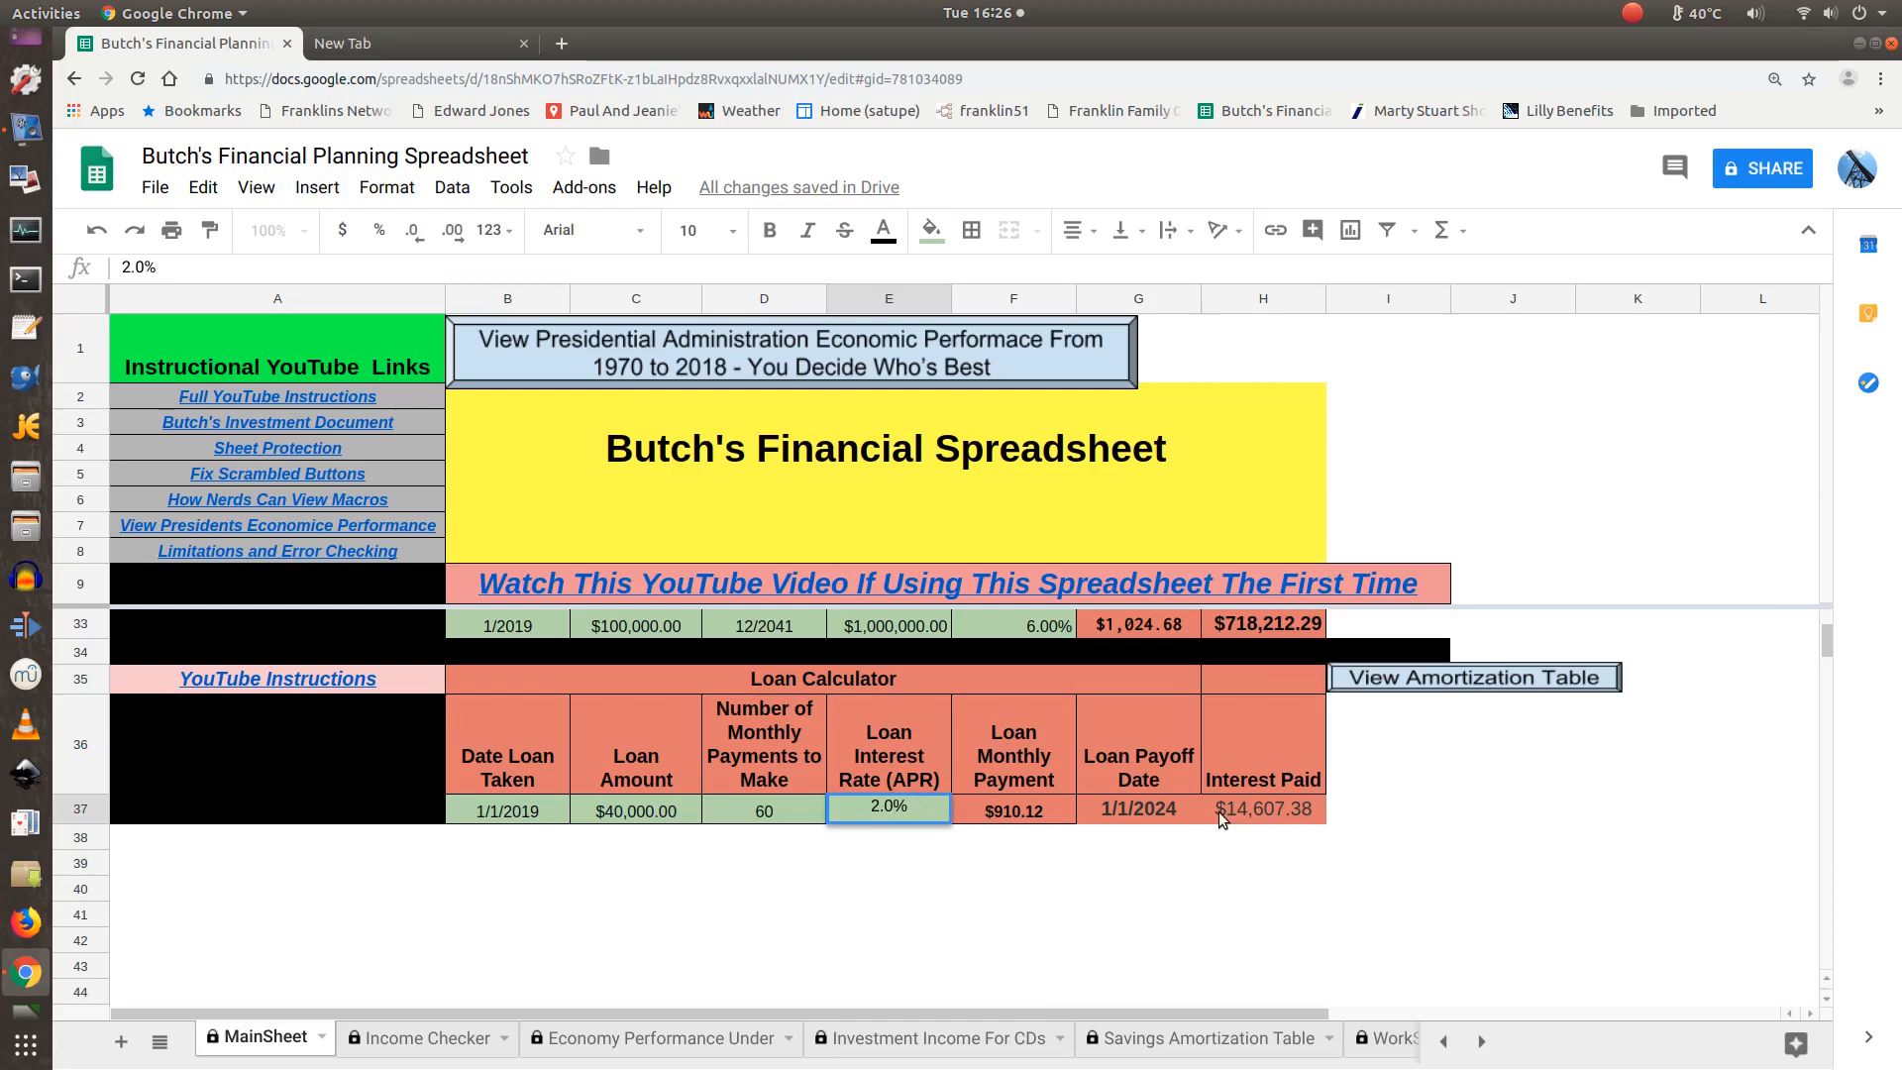
pyautogui.press('Tab')
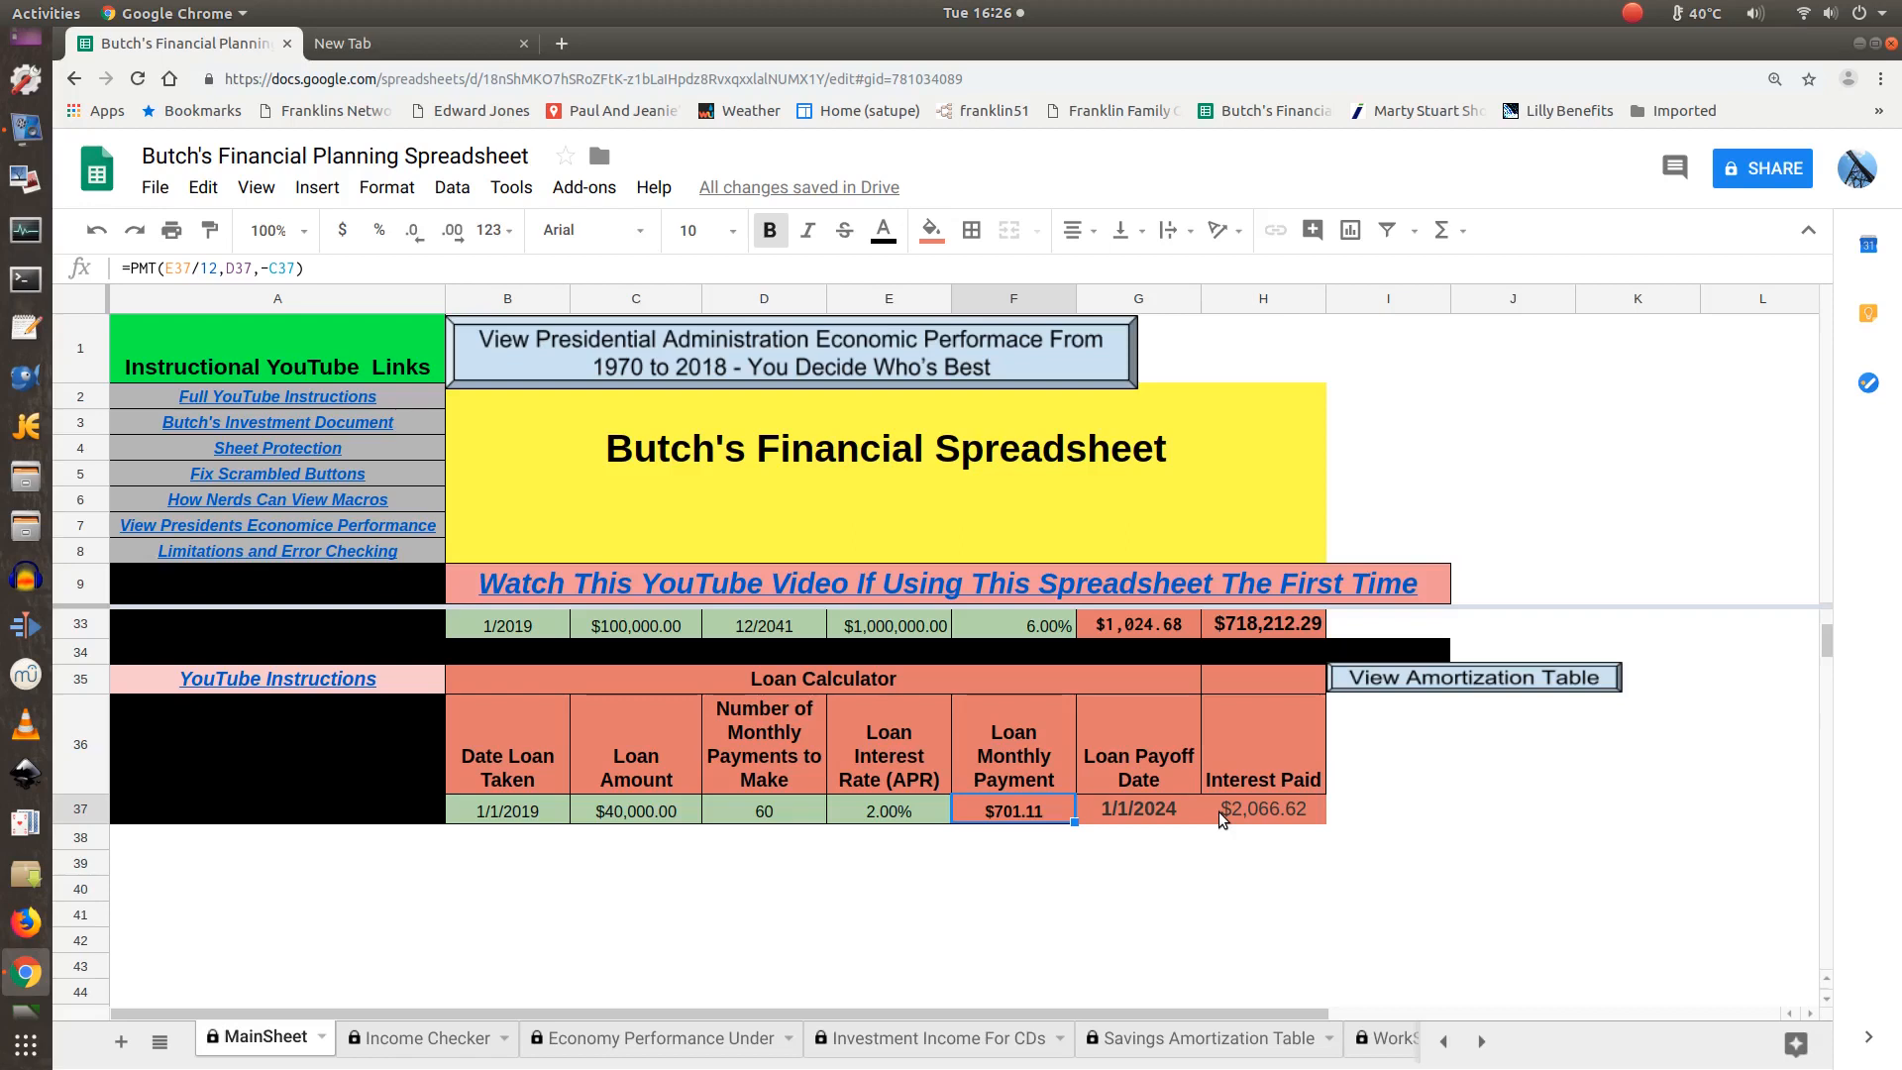
pyautogui.press('Right')
pyautogui.press('Right')
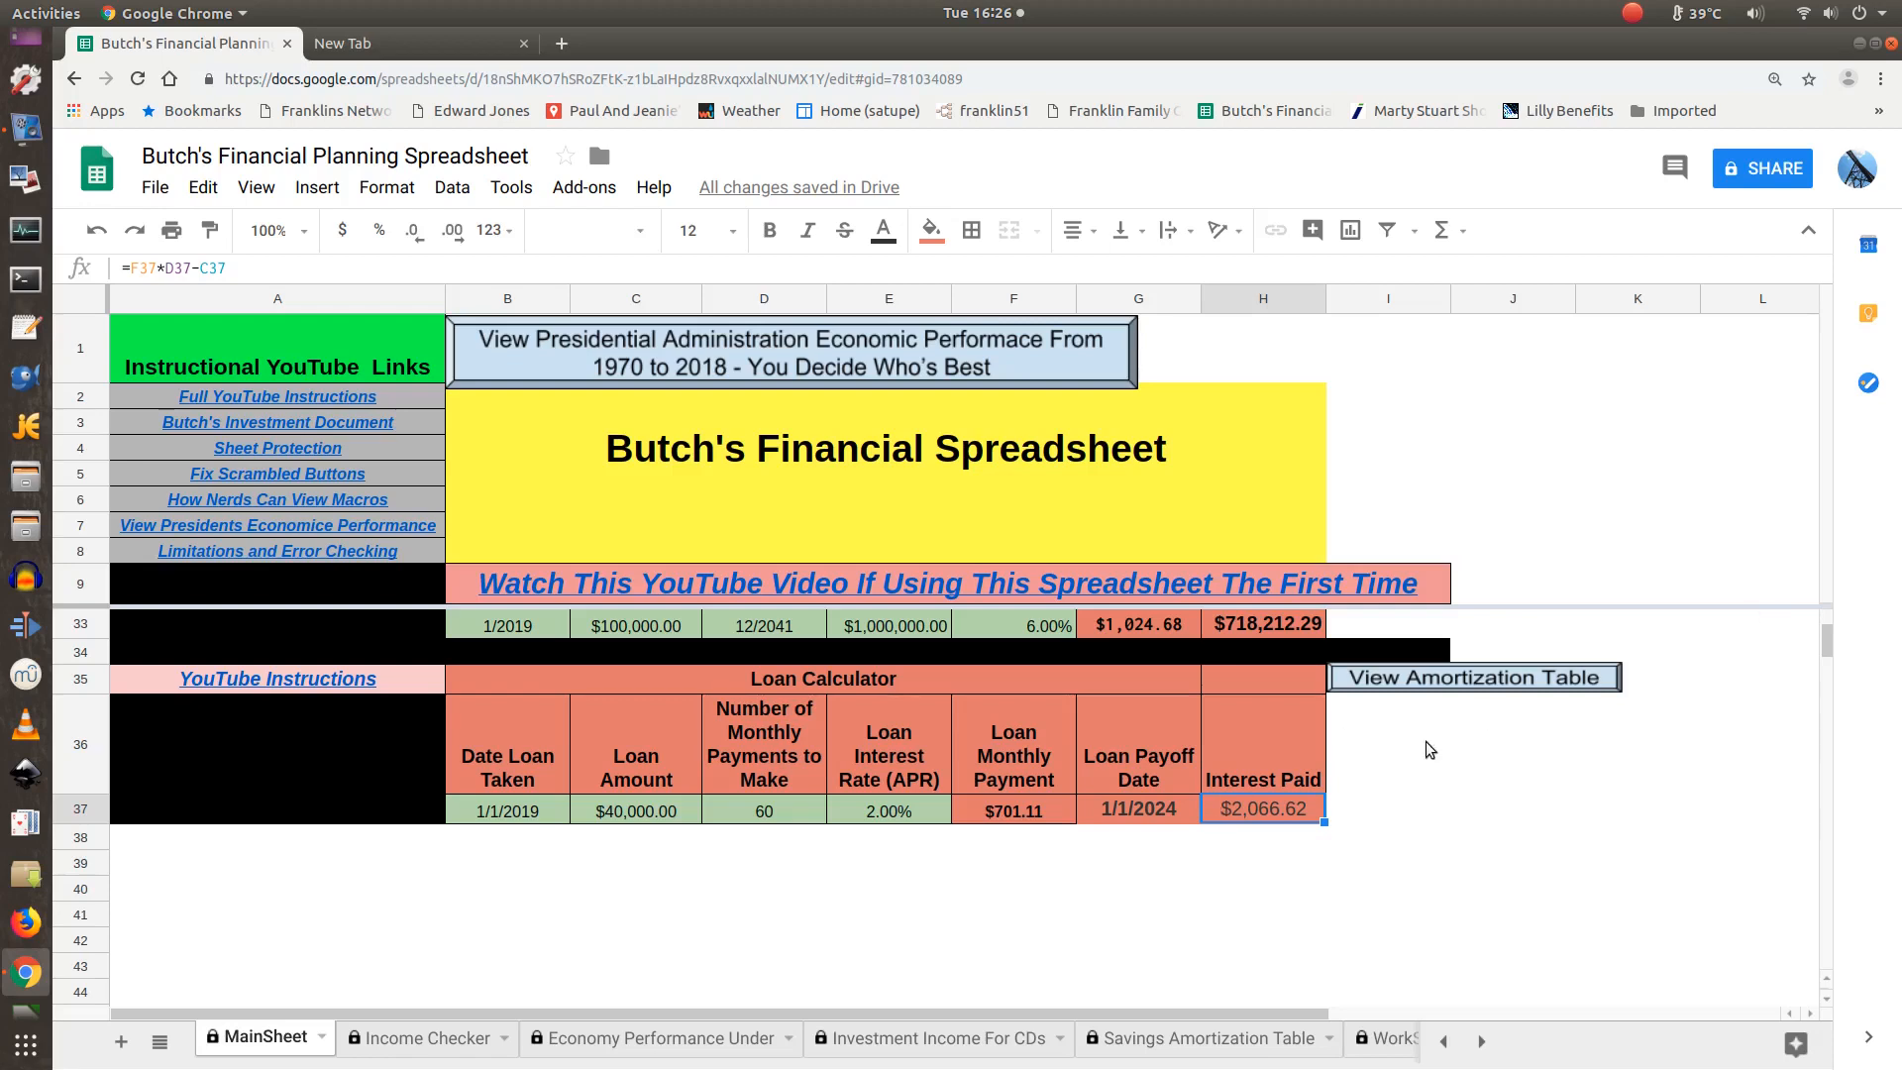
# Open the Loan Amortization Table from the Loan Calculator and reload the spreadsheet to fix the overlapping buttons.
pyautogui.click(1497, 679)
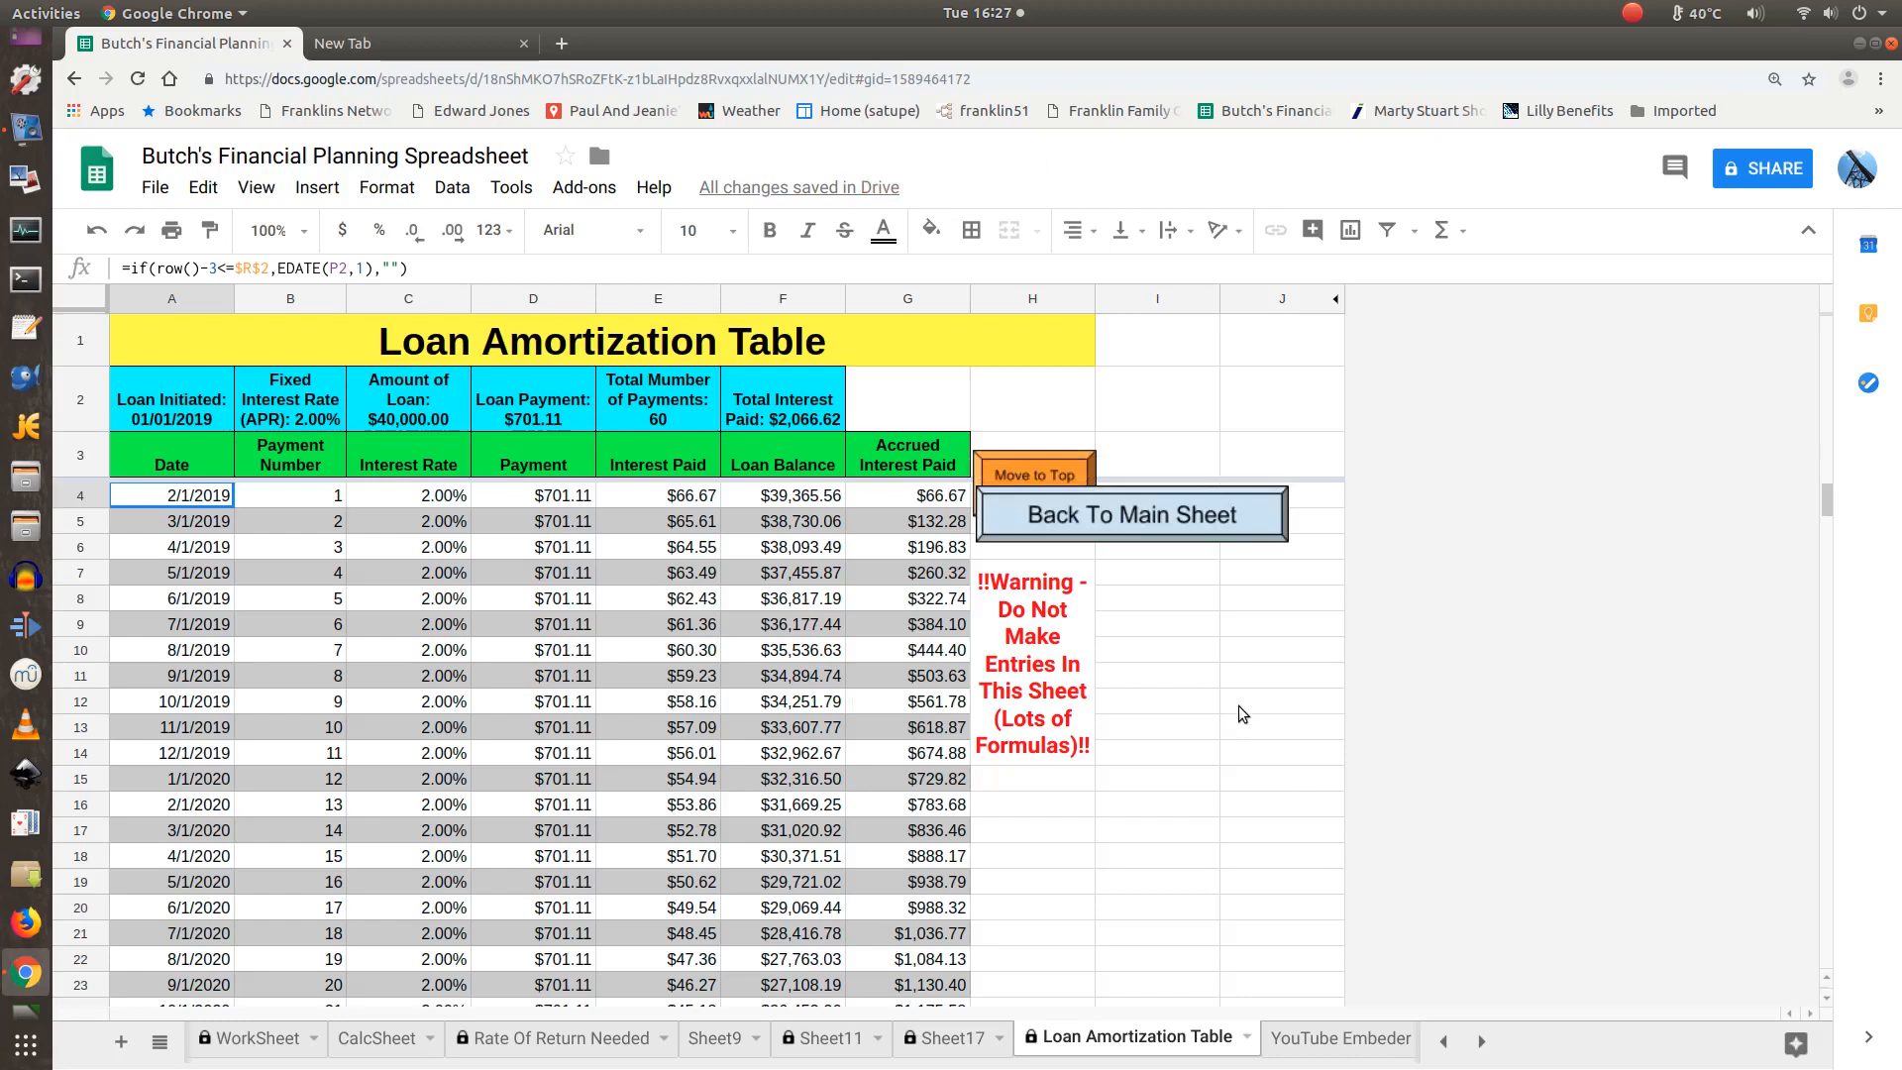
pyautogui.press('F5')
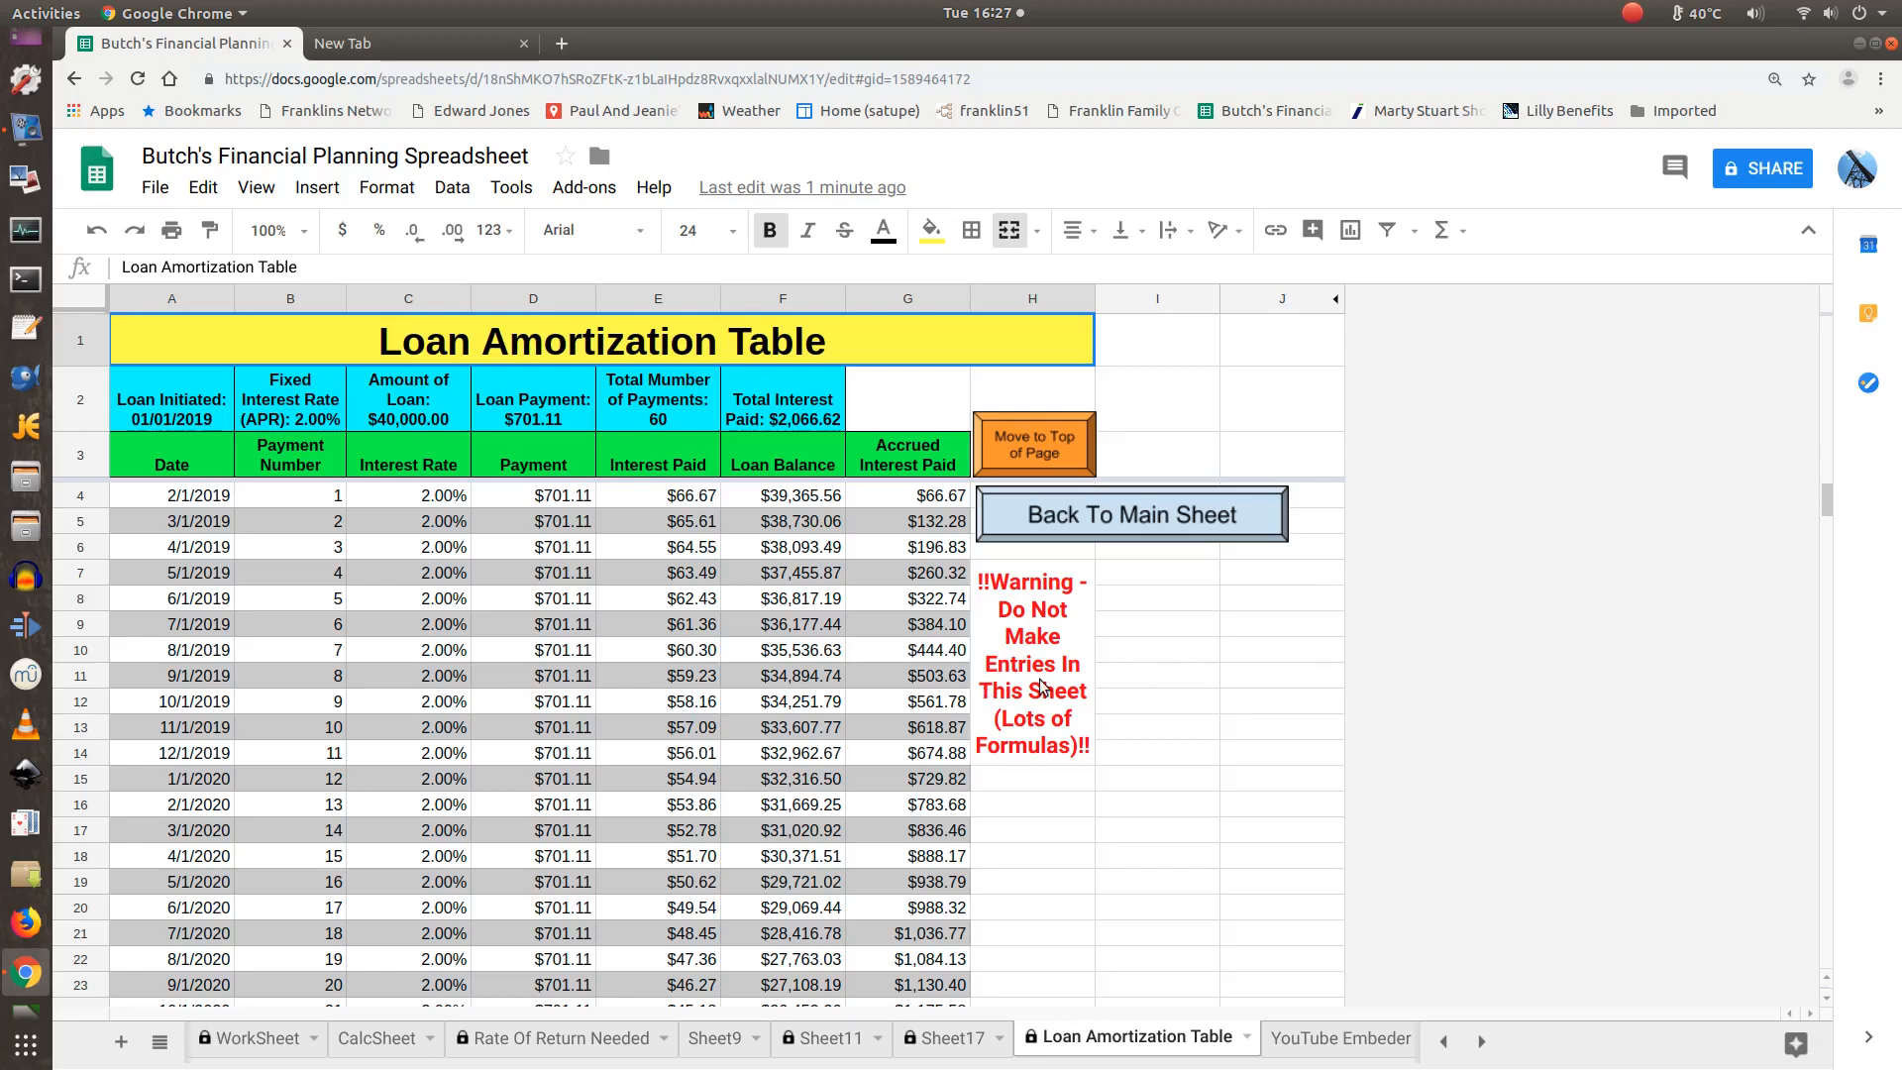
# Review the monthly rows of the Loan Amortization Table through the final payment, ending back at the first payment.
pyautogui.scroll(-3, 1038, 679)
pyautogui.scroll(-4, 1038, 679)
pyautogui.scroll(-3, 1090, 728)
pyautogui.scroll(-8, 1085, 723)
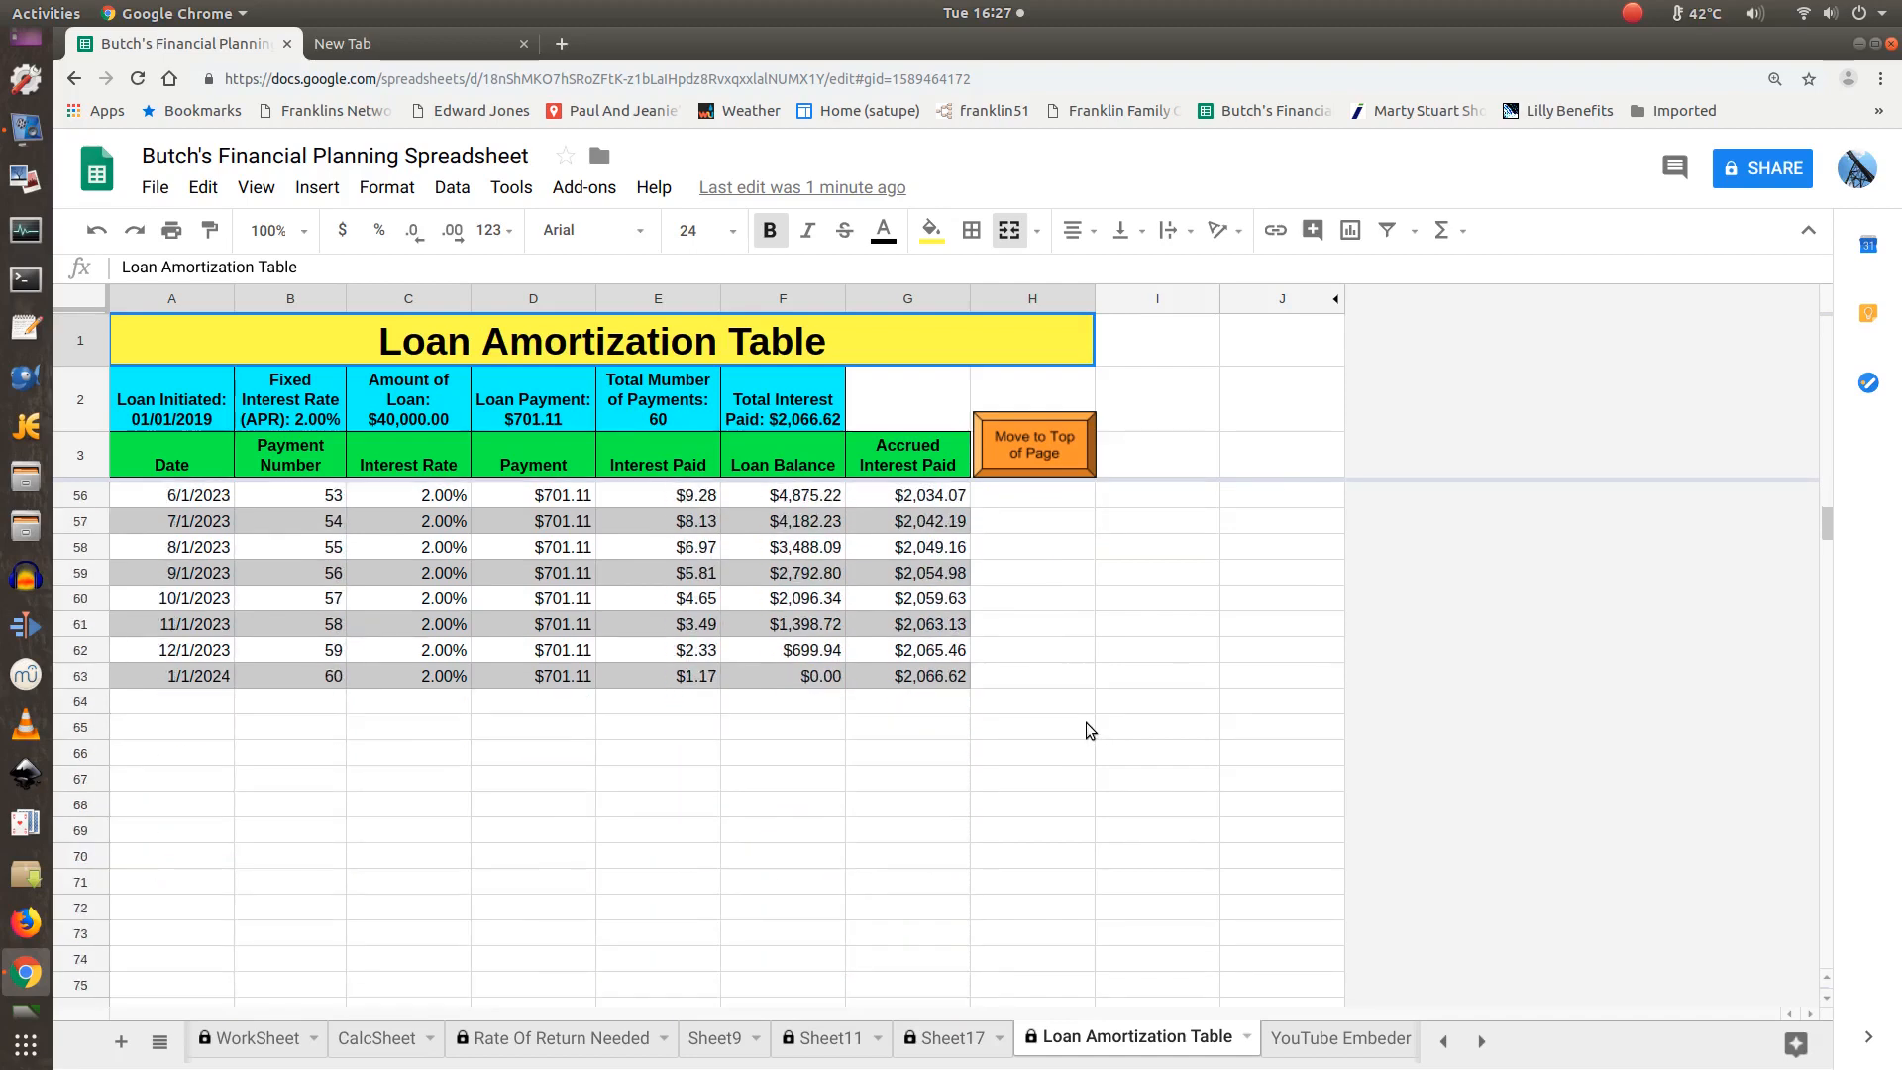
pyautogui.scroll(17, 1085, 713)
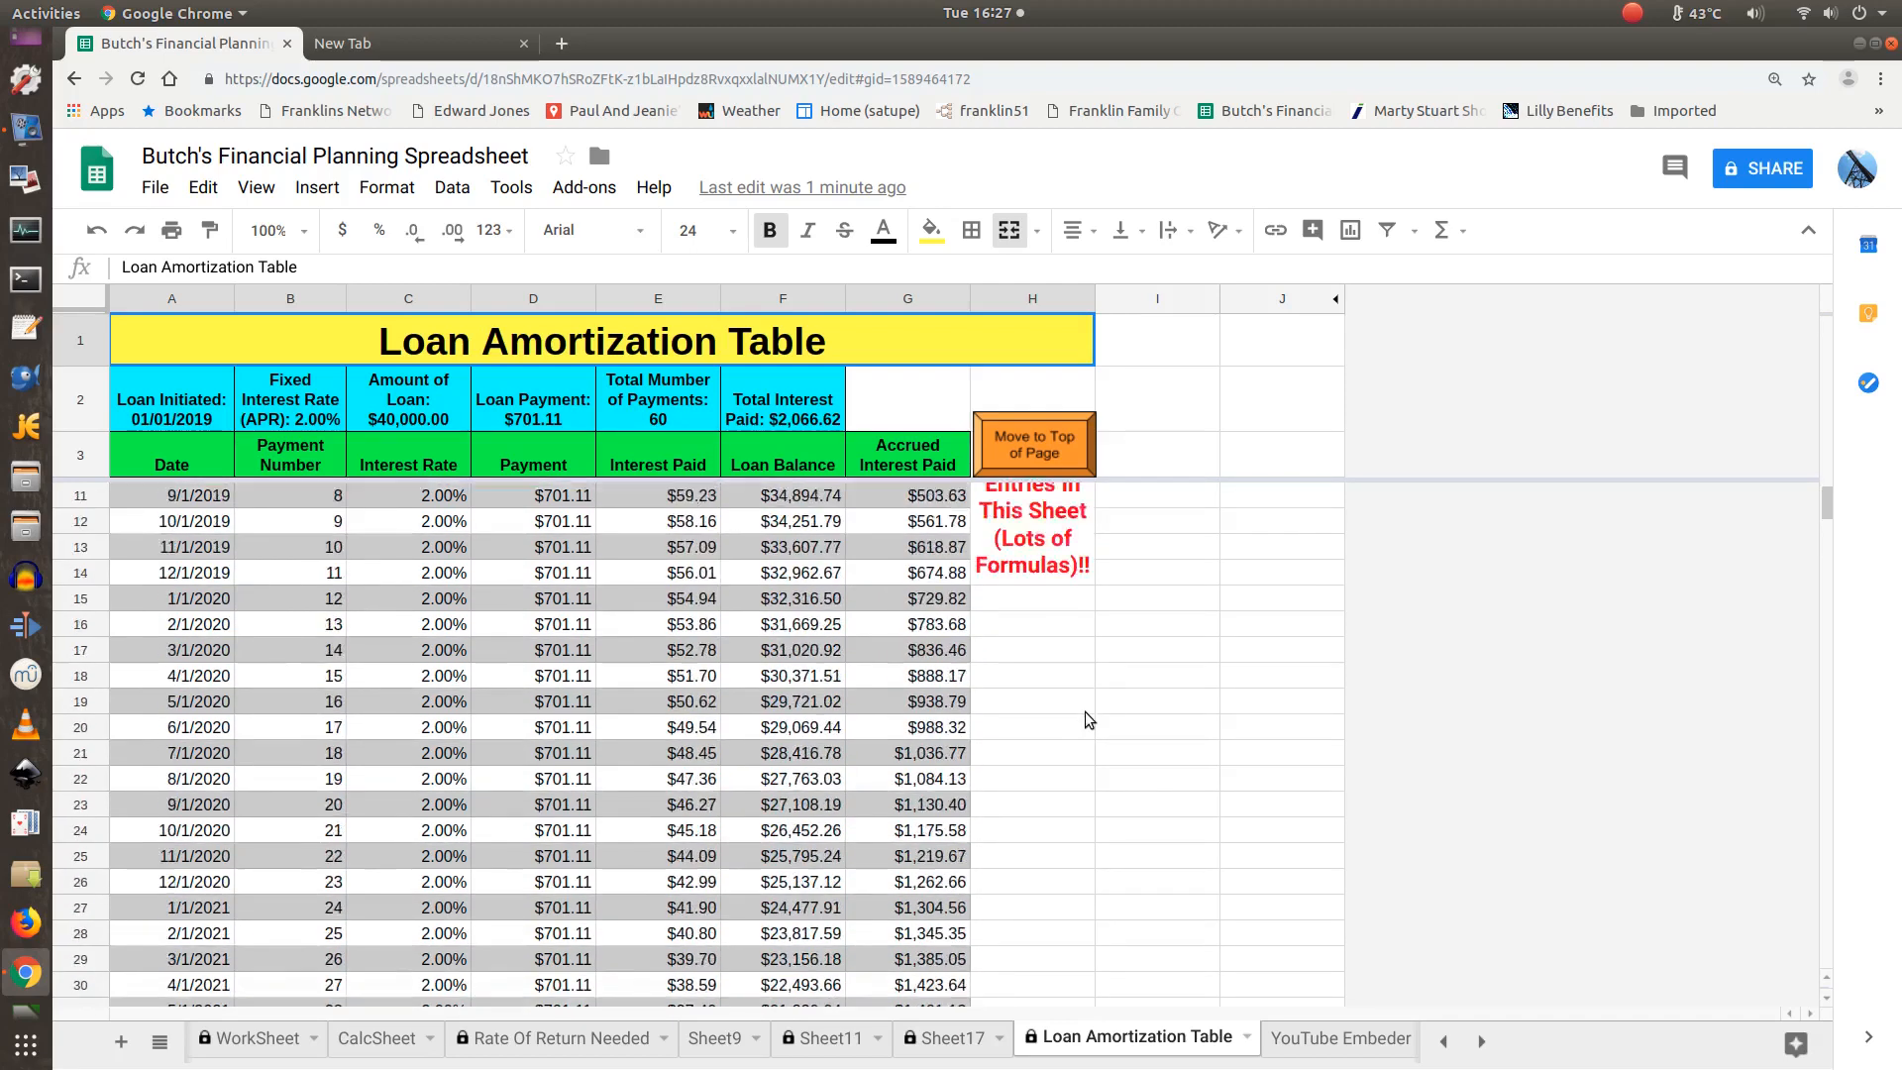
pyautogui.scroll(1, 1084, 709)
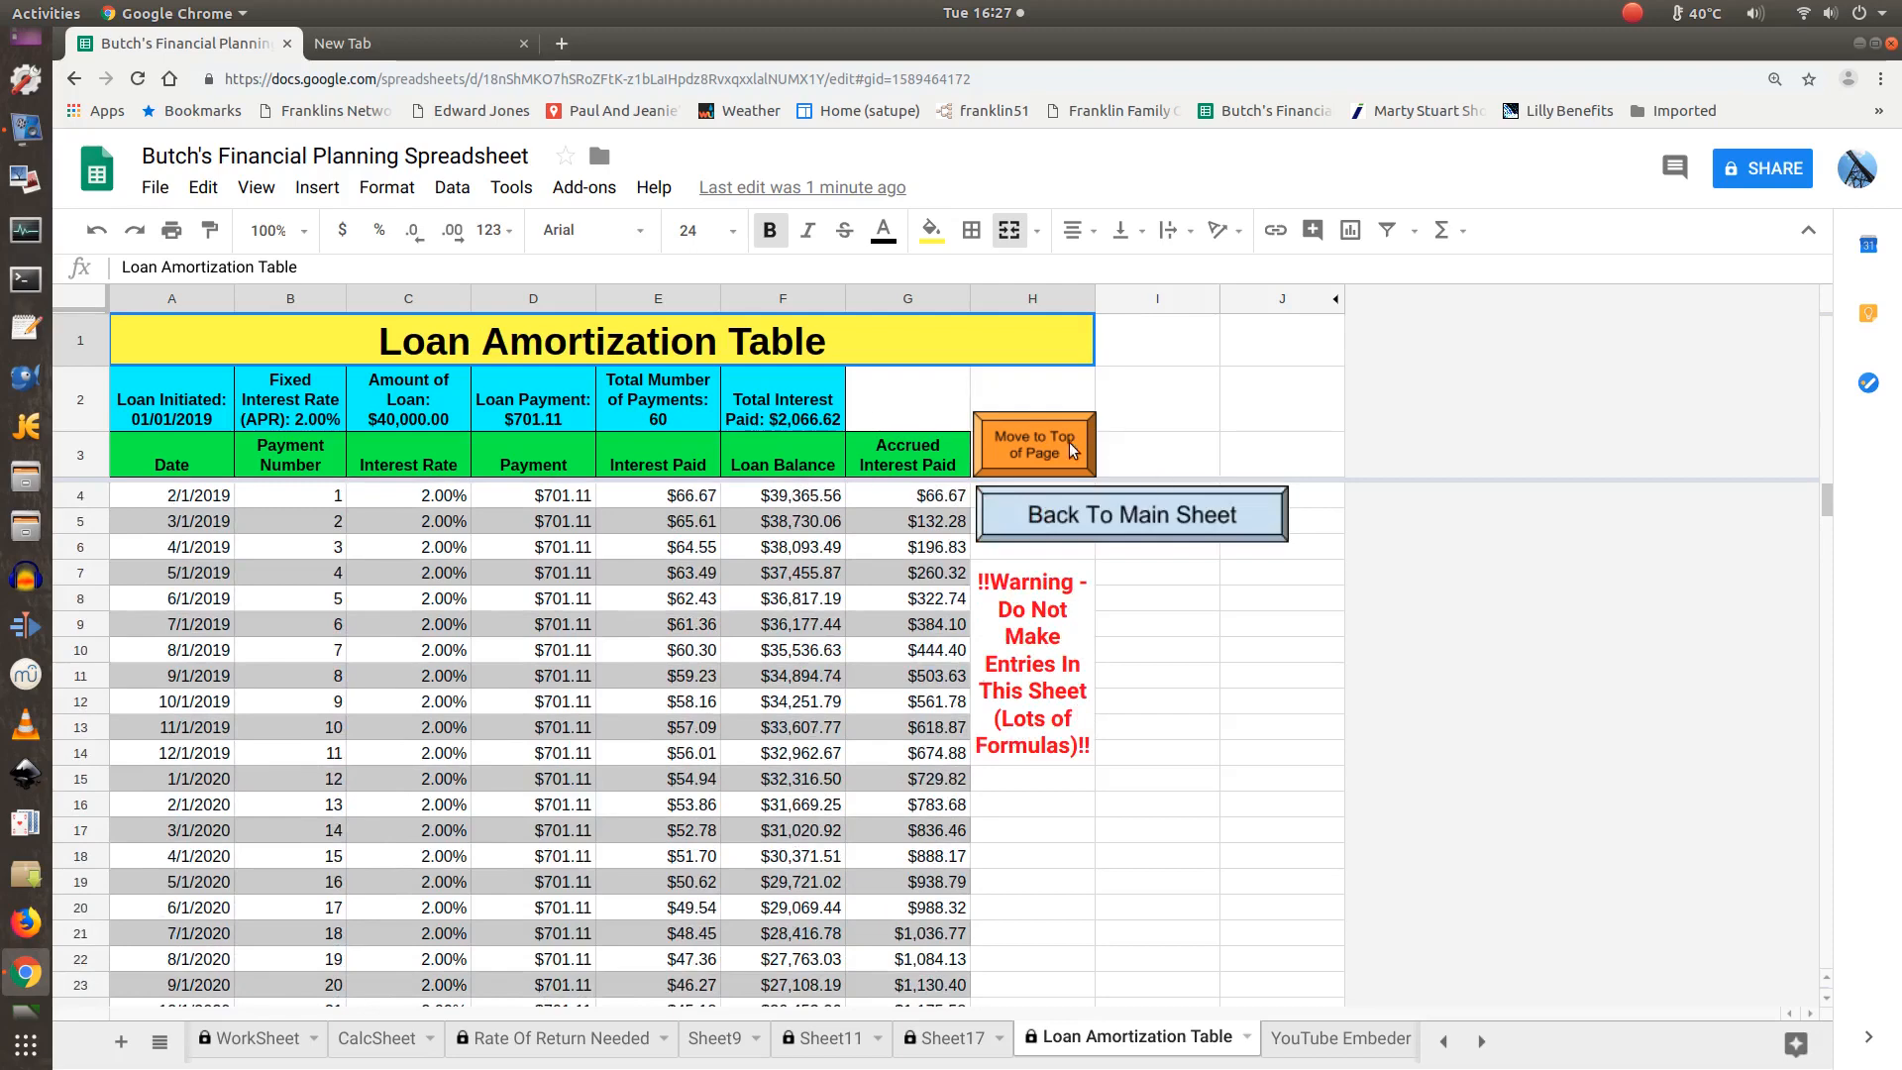
# From midway down the Loan Amortization Table, jump back to its first payment row and return to the main sheet.
pyautogui.scroll(-5, 1095, 860)
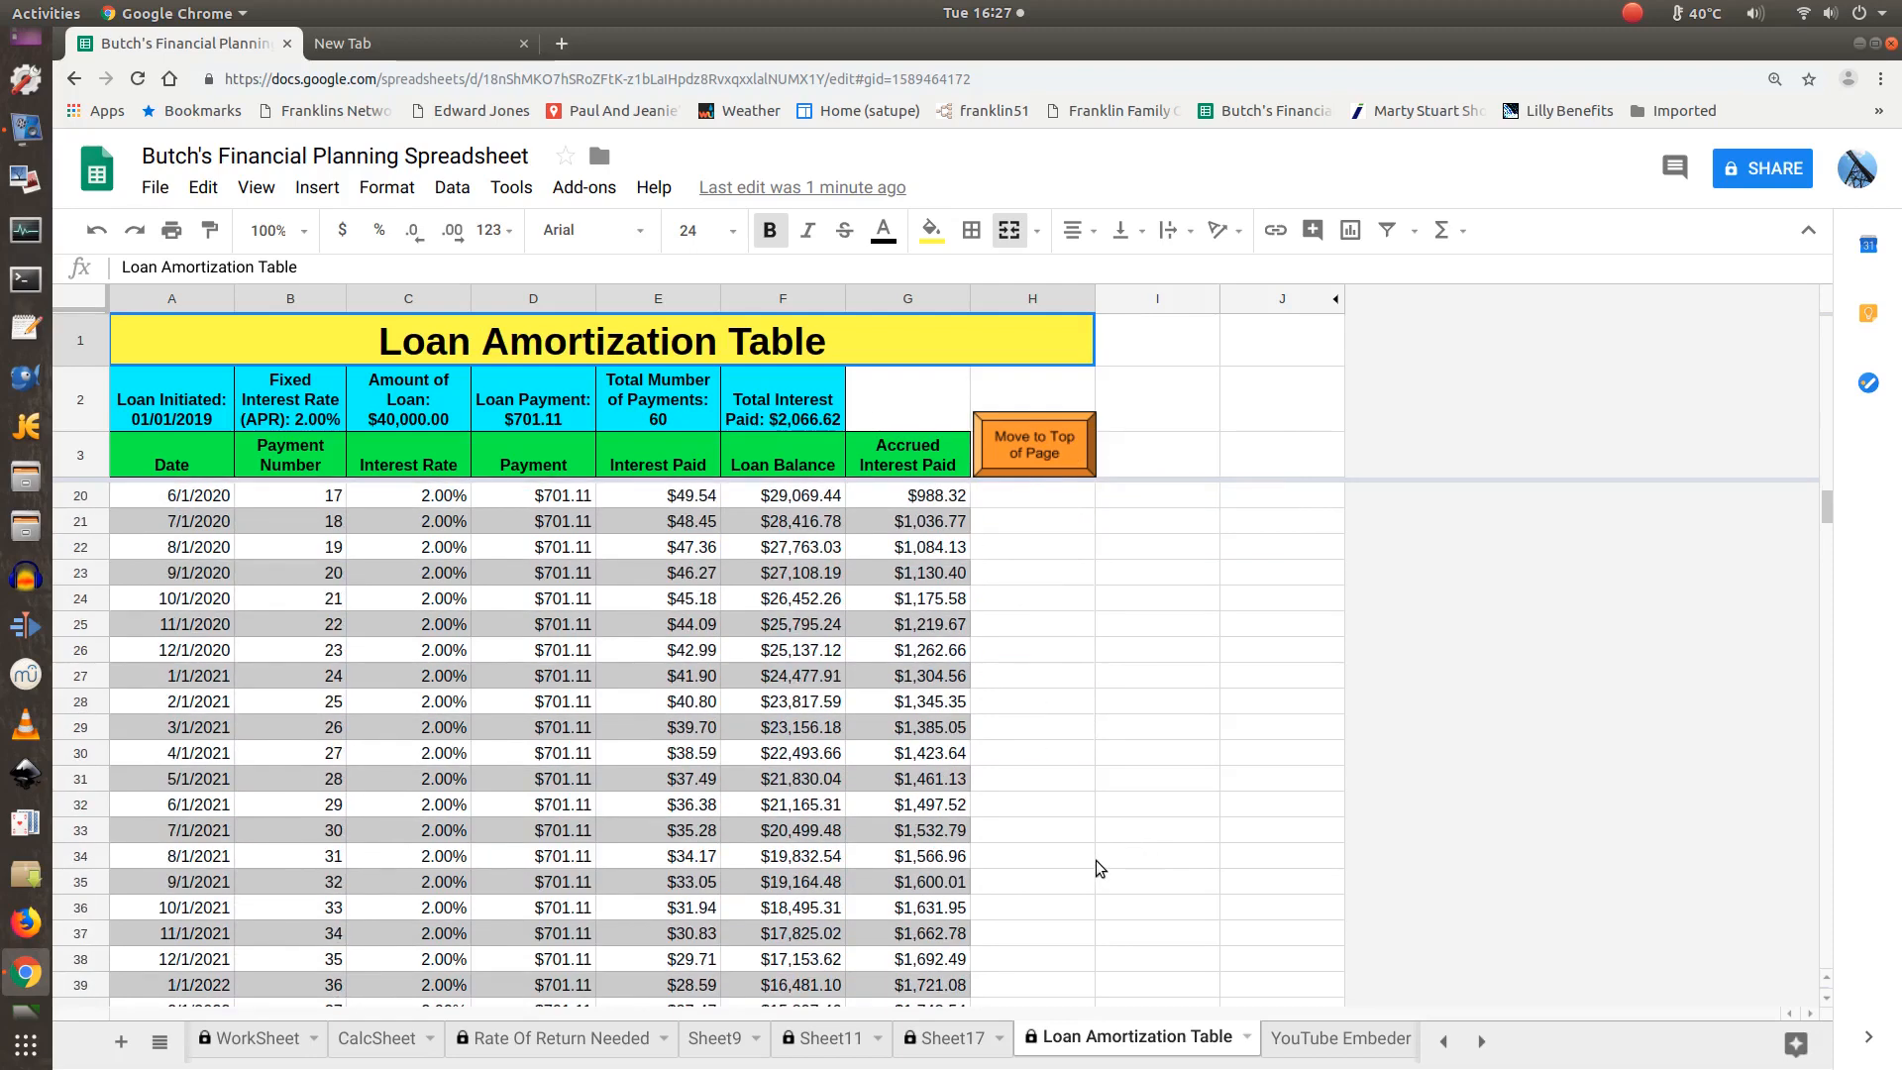
pyautogui.click(1077, 856)
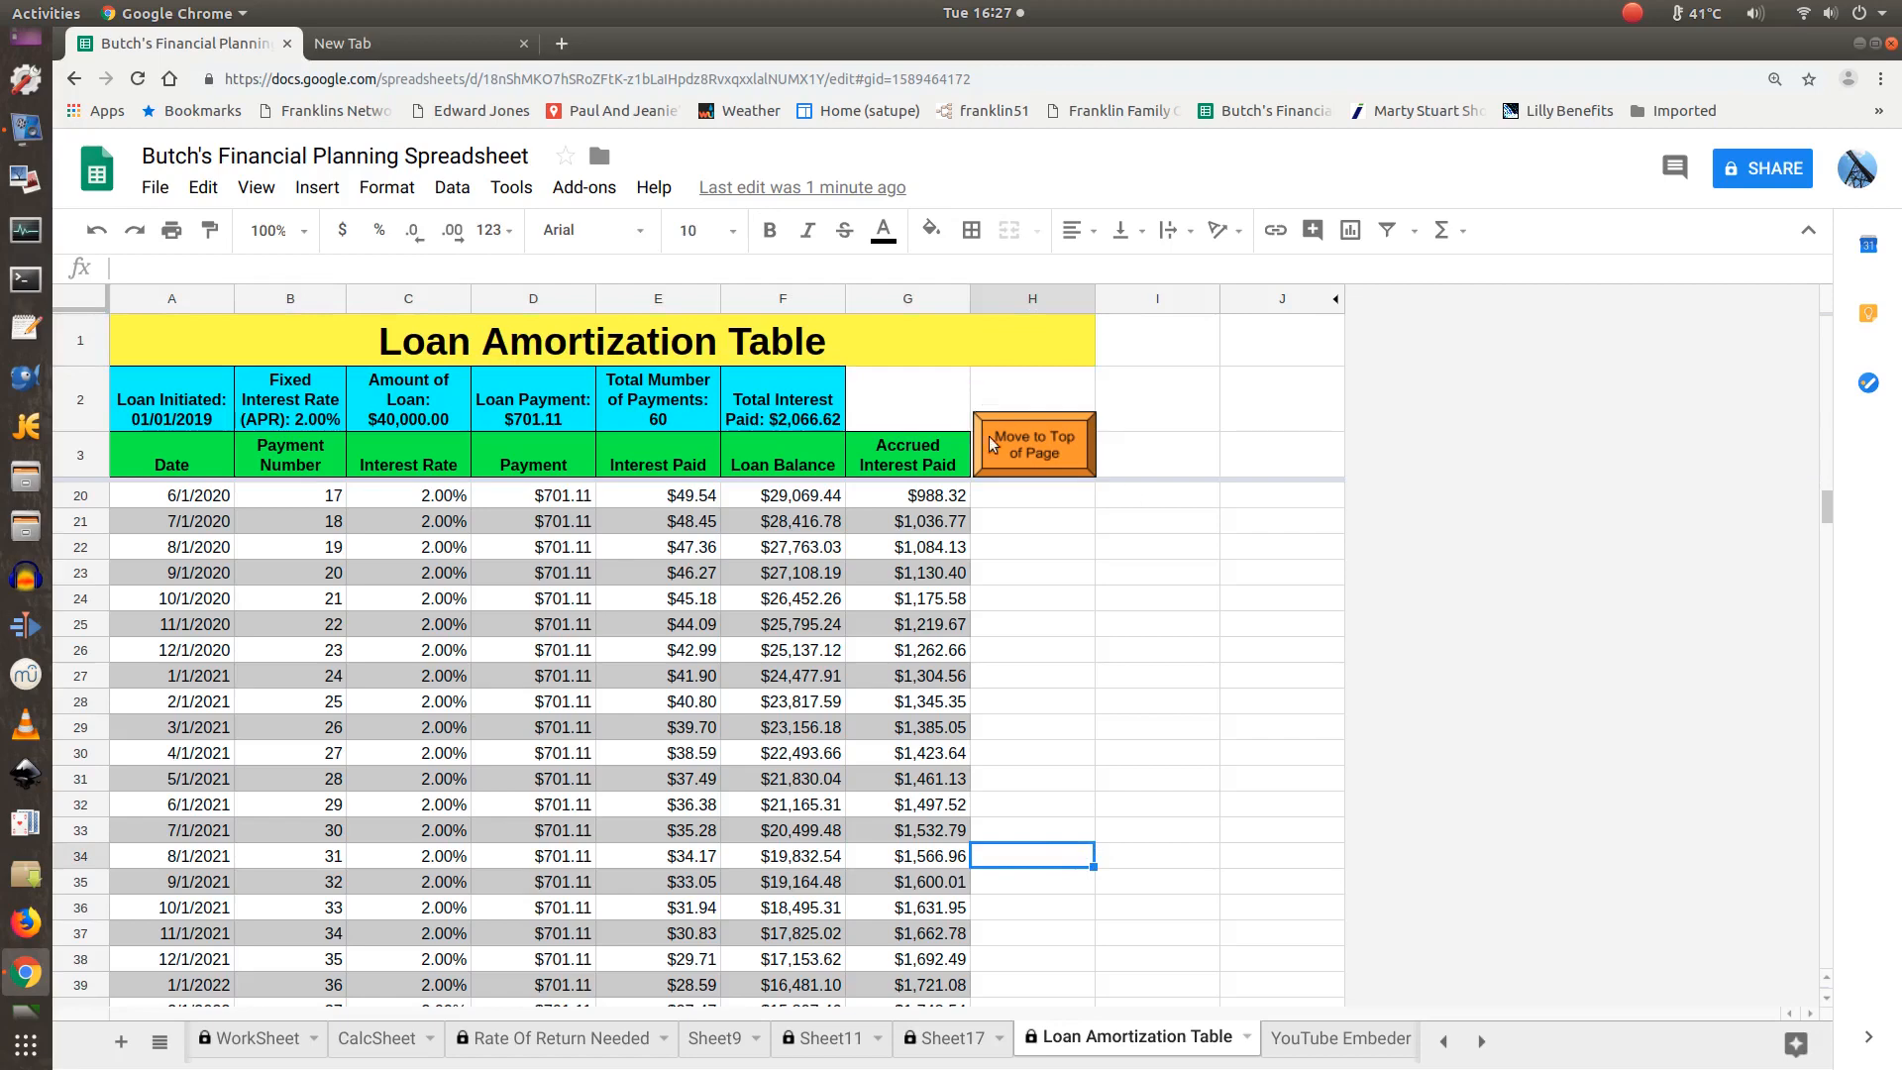
pyautogui.click(1043, 442)
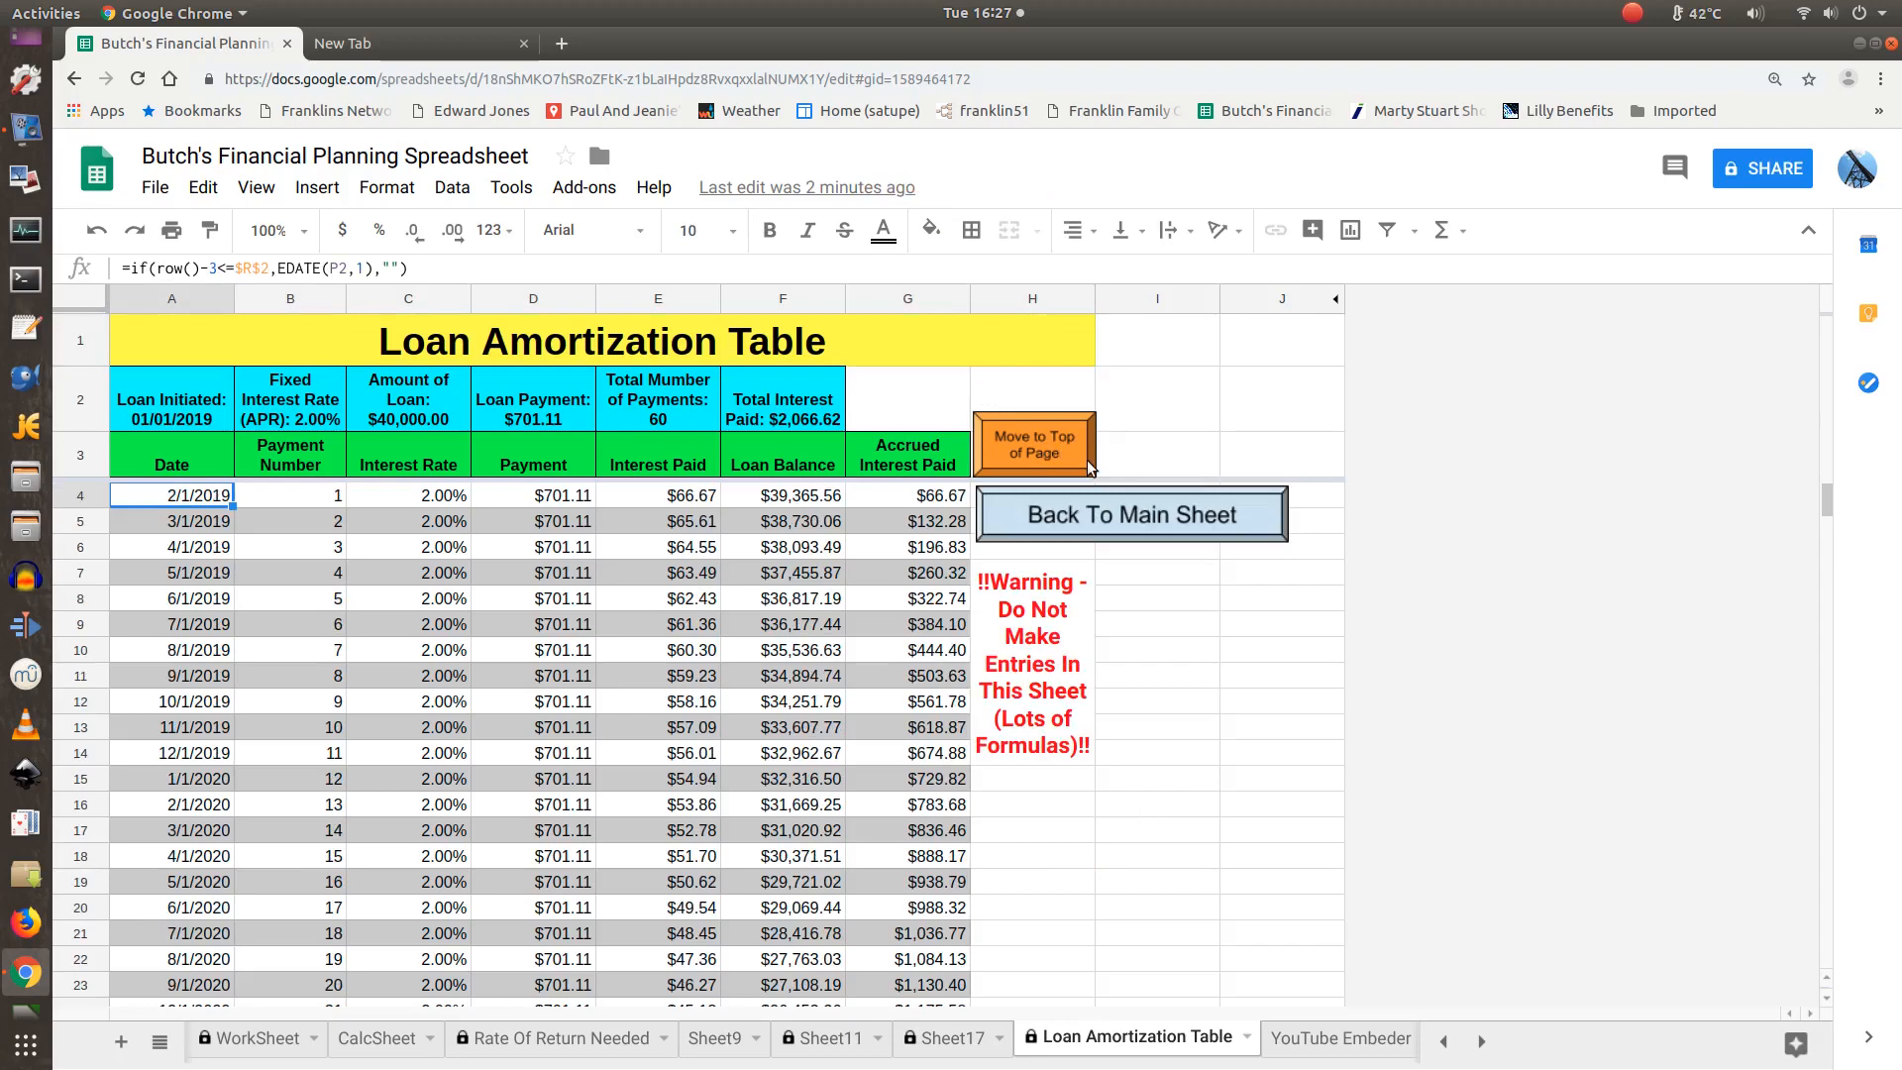
pyautogui.click(1152, 512)
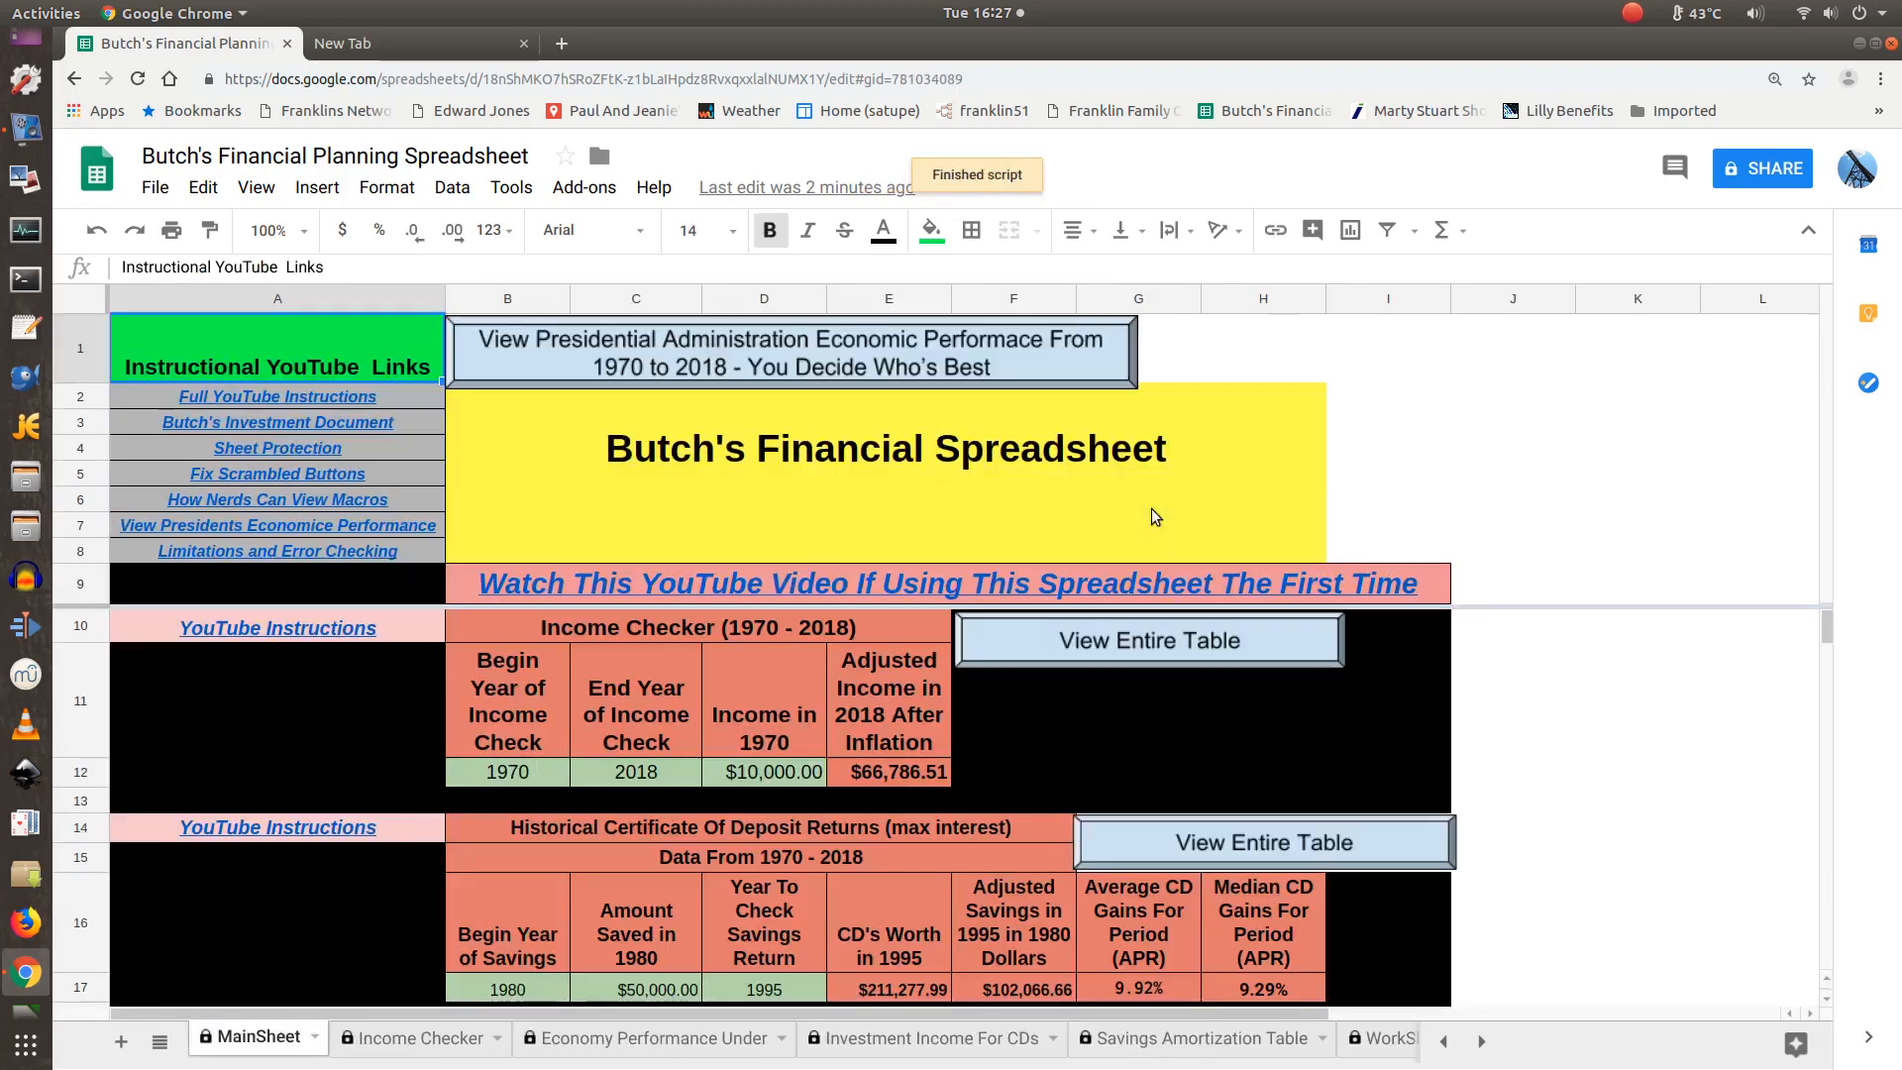
pyautogui.scroll(-10, 1364, 753)
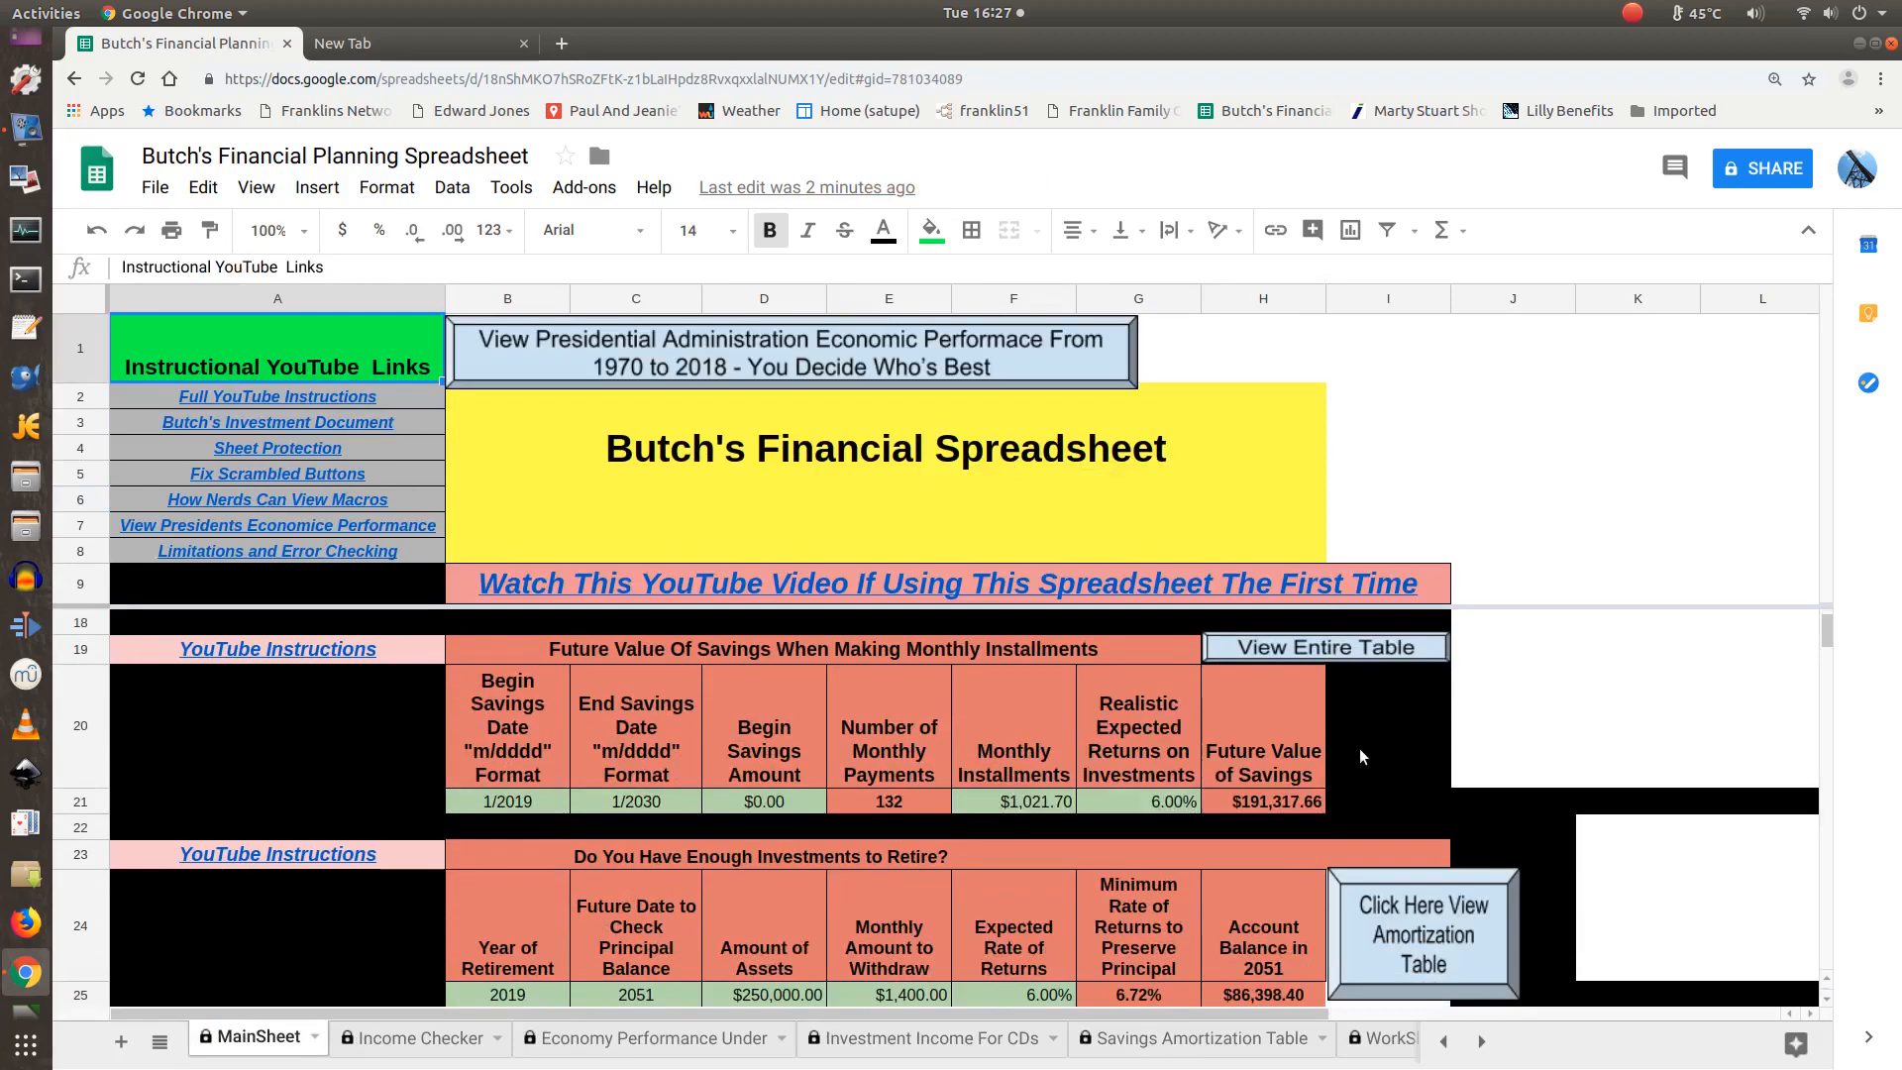